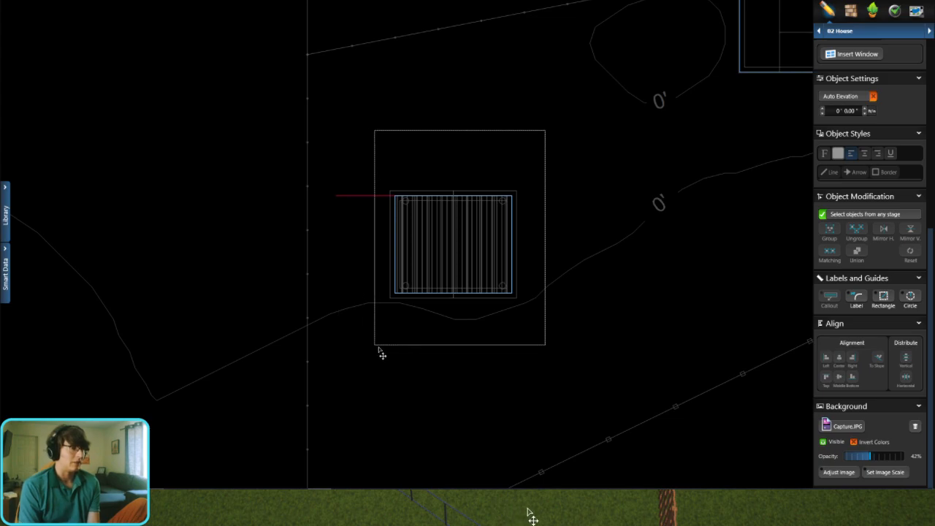
Step: Move the pavilion's roof and framing group so its upper-left corner lines up with the 12' by 10' base
{"action": "scroll", "coordinate": [387, 179], "scroll_direction": "up", "scroll_amount": 3}
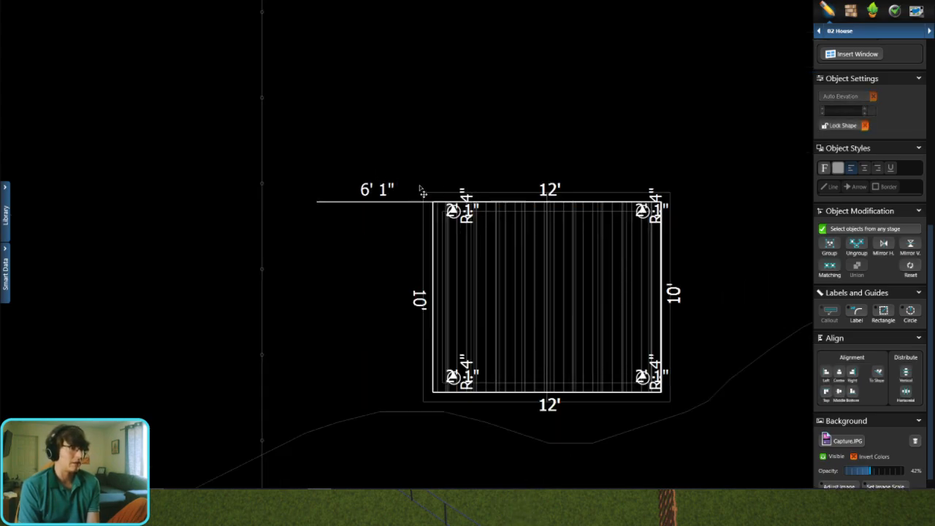
{"action": "scroll", "coordinate": [343, 210], "scroll_direction": "down", "scroll_amount": 4}
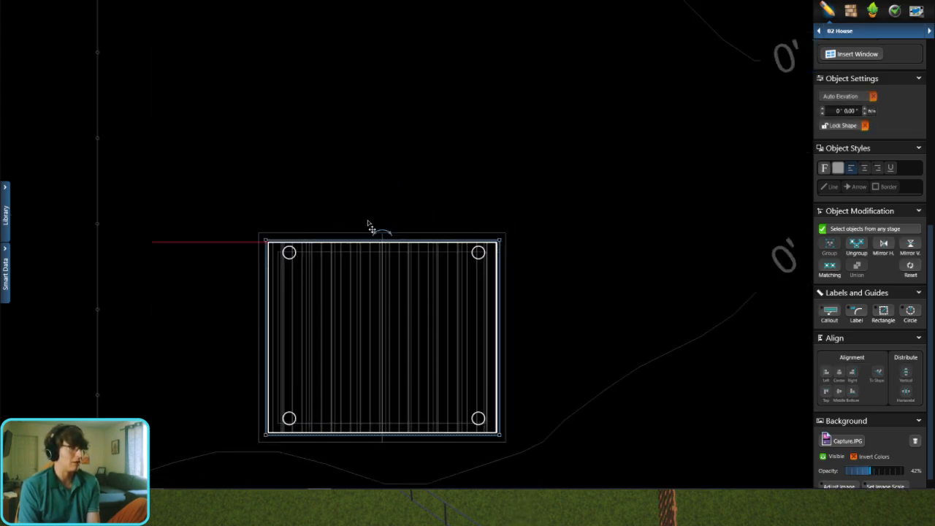
{"action": "left_click_drag", "start_coordinate": [411, 259], "coordinate": [448, 280]}
{"action": "scroll", "coordinate": [460, 196], "scroll_direction": "down", "scroll_amount": 5}
{"action": "scroll", "coordinate": [528, 48], "scroll_direction": "up", "scroll_amount": 4}
{"action": "scroll", "coordinate": [413, 194], "scroll_direction": "up", "scroll_amount": 3}
{"action": "scroll", "coordinate": [396, 120], "scroll_direction": "down", "scroll_amount": 6}
{"action": "scroll", "coordinate": [343, 274], "scroll_direction": "up", "scroll_amount": 6}
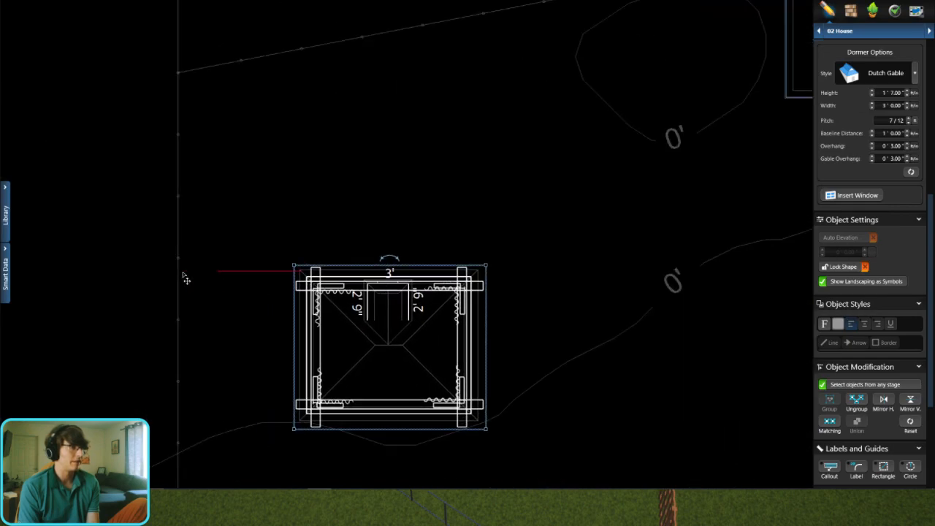
{"action": "scroll", "coordinate": [281, 286], "scroll_direction": "up", "scroll_amount": 2}
{"action": "scroll", "coordinate": [467, 288], "scroll_direction": "up", "scroll_amount": 3}
{"action": "scroll", "coordinate": [495, 290], "scroll_direction": "up", "scroll_amount": 3}
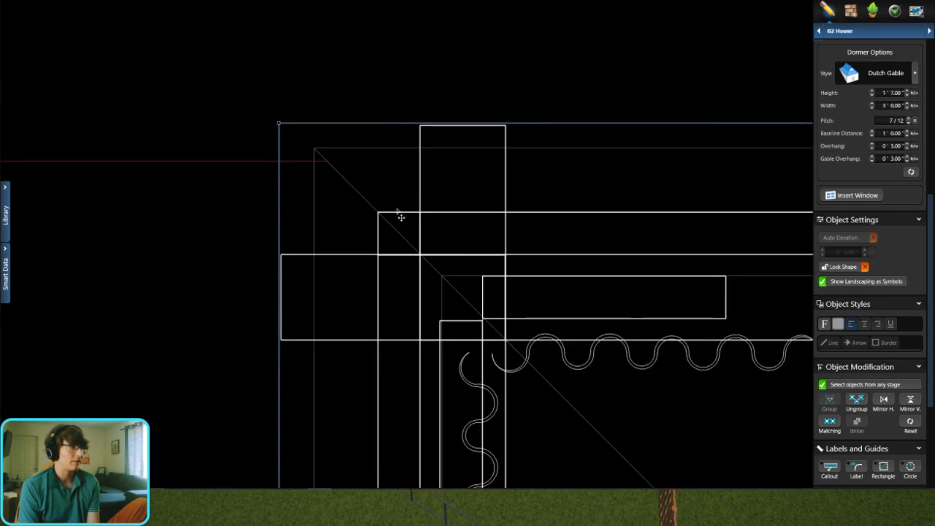
{"action": "left_click_drag", "start_coordinate": [396, 212], "coordinate": [345, 163]}
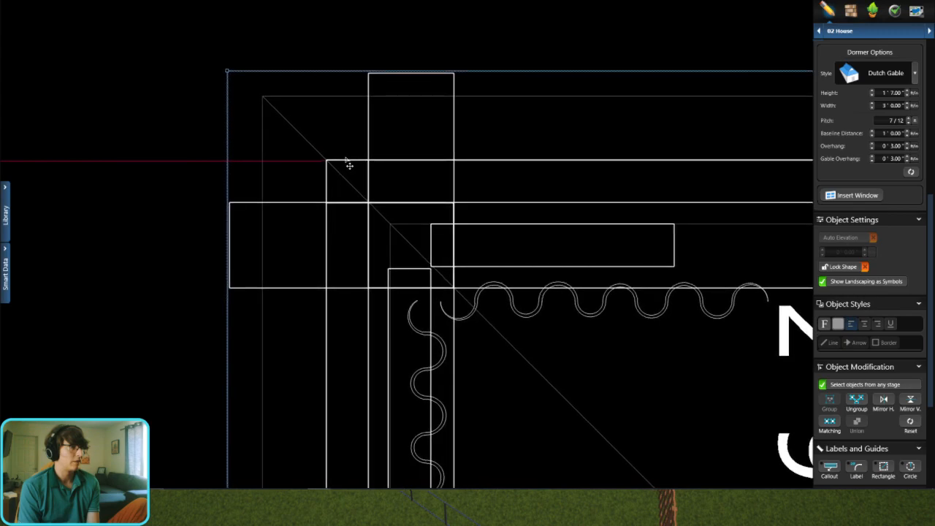
{"action": "scroll", "coordinate": [409, 291], "scroll_direction": "down", "scroll_amount": 6}
{"action": "scroll", "coordinate": [449, 219], "scroll_direction": "down", "scroll_amount": 3}
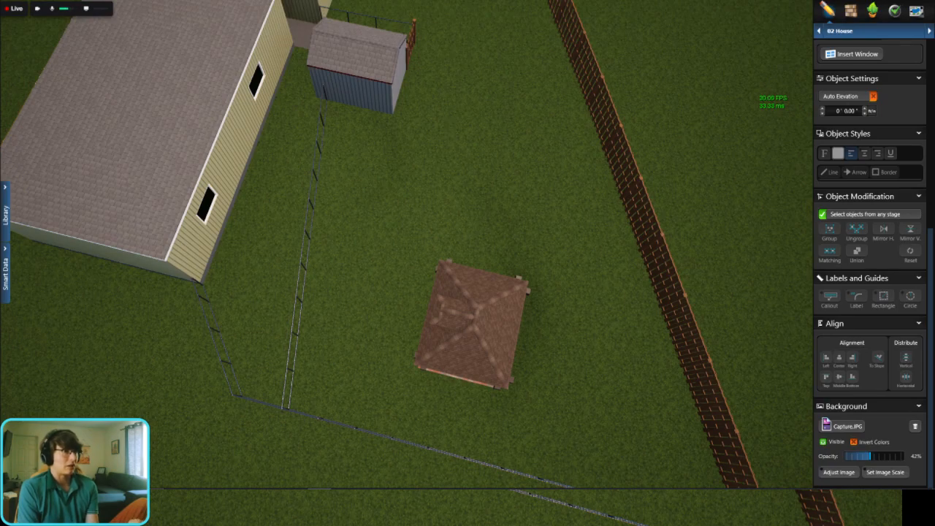
Step: Inspect the pavilion's placement against the house, shed and boundary fences in both the 3D and plan views
{"action": "key", "text": "space"}
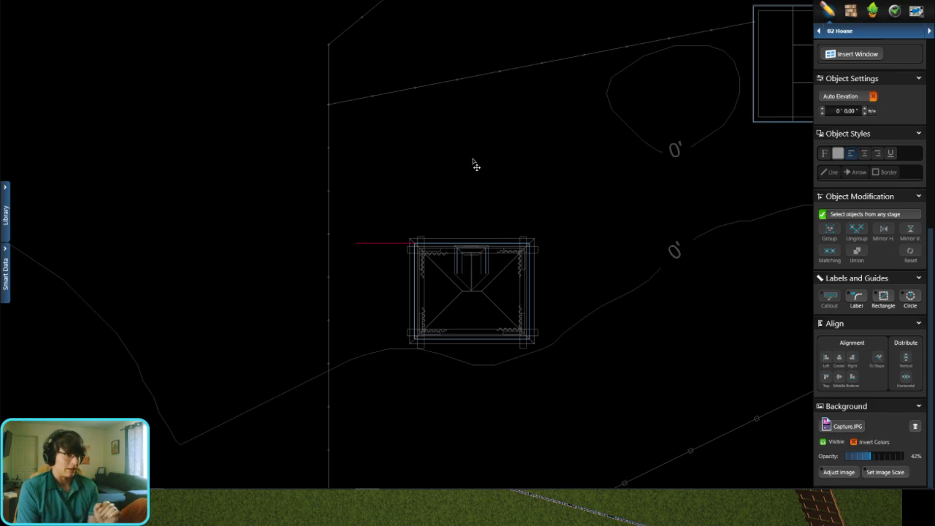
{"action": "scroll", "coordinate": [467, 220], "scroll_direction": "down", "scroll_amount": 3}
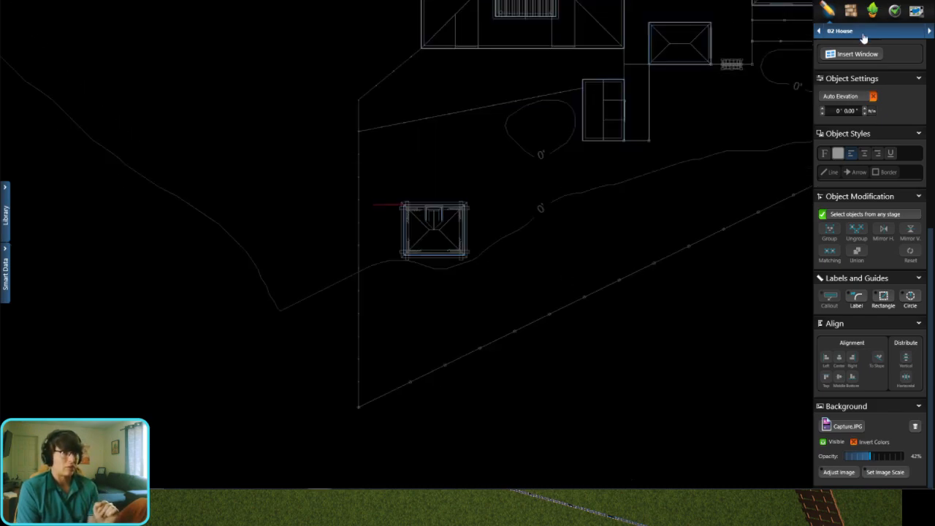
{"action": "scroll", "coordinate": [504, 298], "scroll_direction": "up", "scroll_amount": 2}
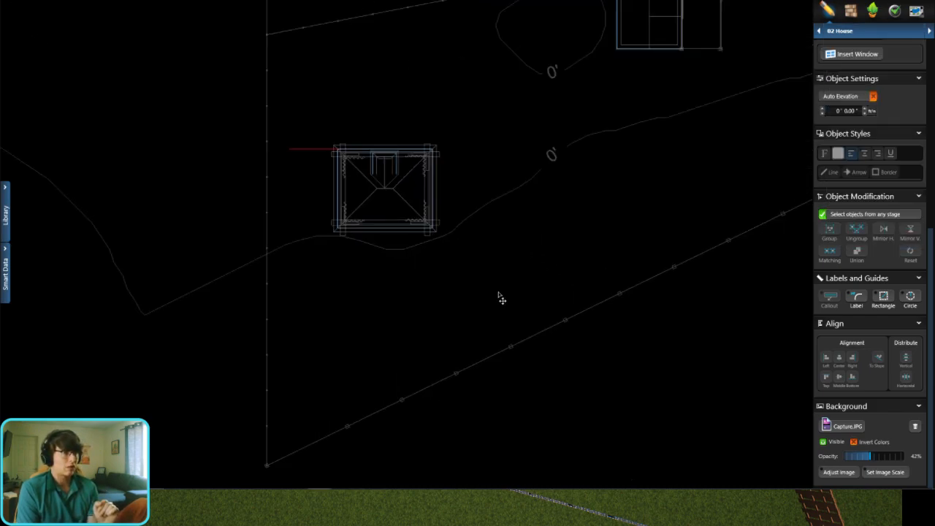
{"action": "left_click", "coordinate": [400, 1]}
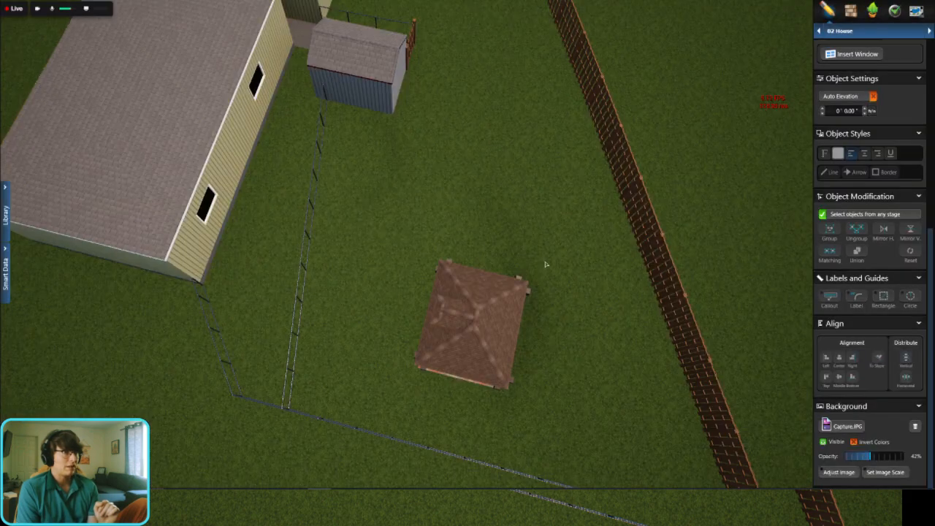
{"action": "scroll", "coordinate": [523, 252], "scroll_direction": "down", "scroll_amount": 2}
{"action": "left_click_drag", "start_coordinate": [521, 250], "coordinate": [26, 271]}
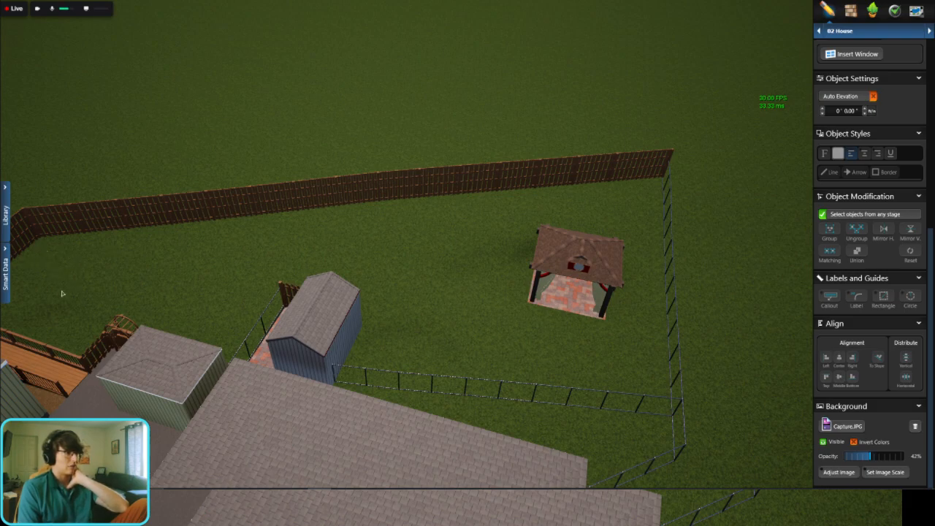
{"action": "middle_click_drag", "start_coordinate": [63, 293], "coordinate": [114, 304]}
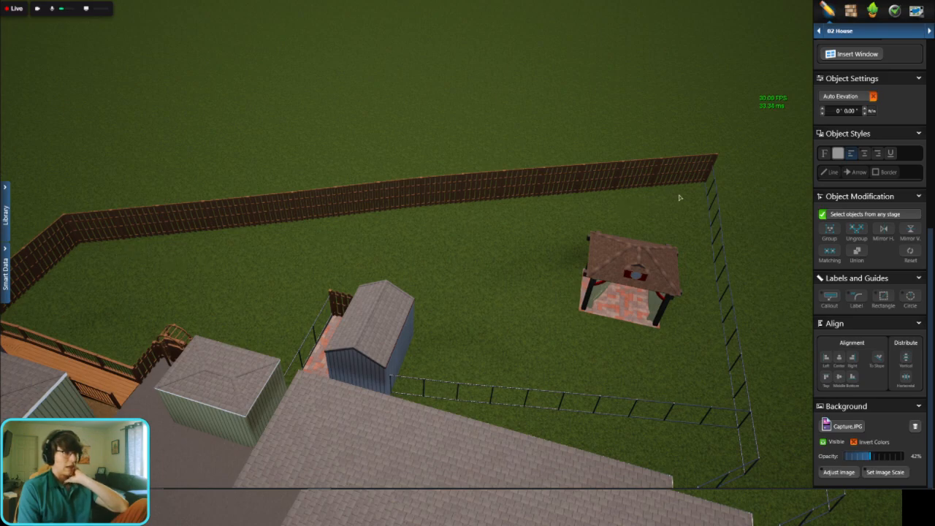
{"action": "middle_click_drag", "start_coordinate": [596, 217], "coordinate": [487, 269]}
{"action": "scroll", "coordinate": [488, 272], "scroll_direction": "down", "scroll_amount": 1}
{"action": "scroll", "coordinate": [488, 277], "scroll_direction": "up", "scroll_amount": 2}
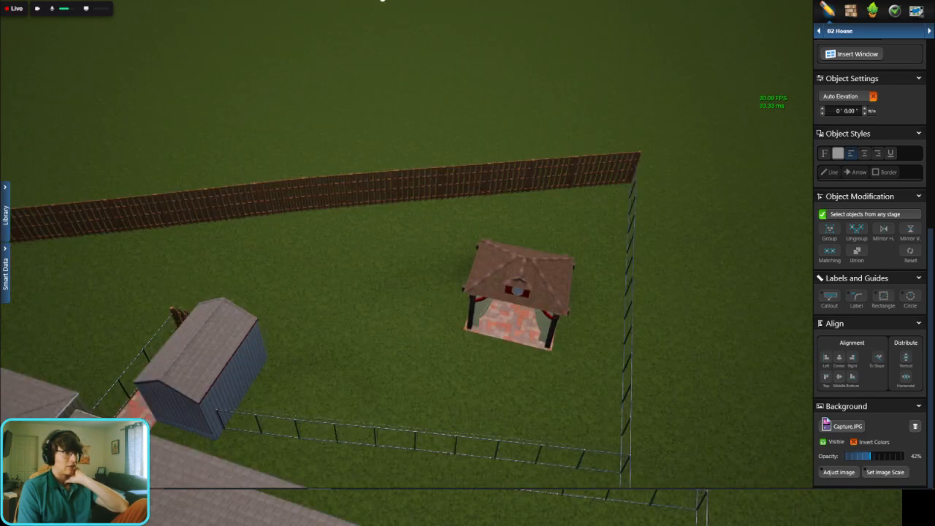
{"action": "left_click", "coordinate": [388, 2]}
{"action": "scroll", "coordinate": [501, 219], "scroll_direction": "down", "scroll_amount": 4}
{"action": "scroll", "coordinate": [397, 280], "scroll_direction": "up", "scroll_amount": 2}
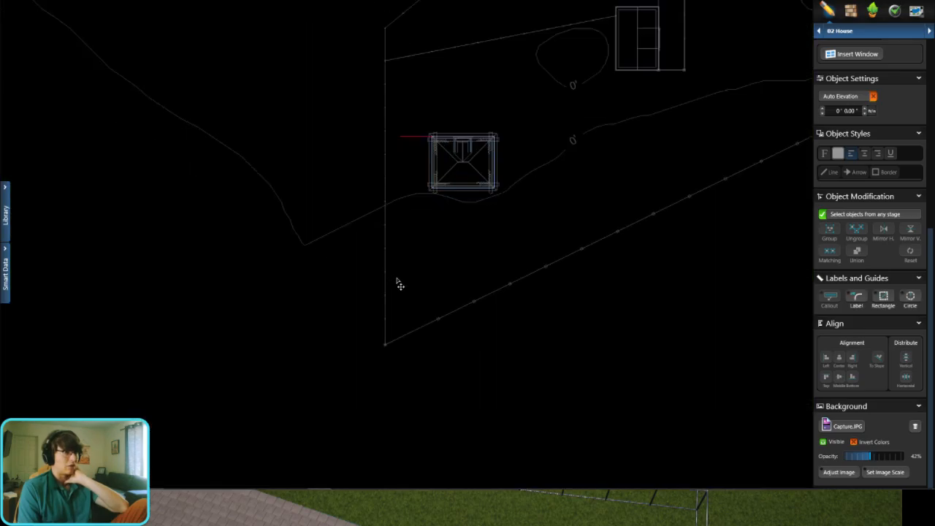
{"action": "middle_click_drag", "start_coordinate": [566, 223], "coordinate": [481, 281]}
{"action": "middle_click_drag", "start_coordinate": [610, 207], "coordinate": [493, 252]}
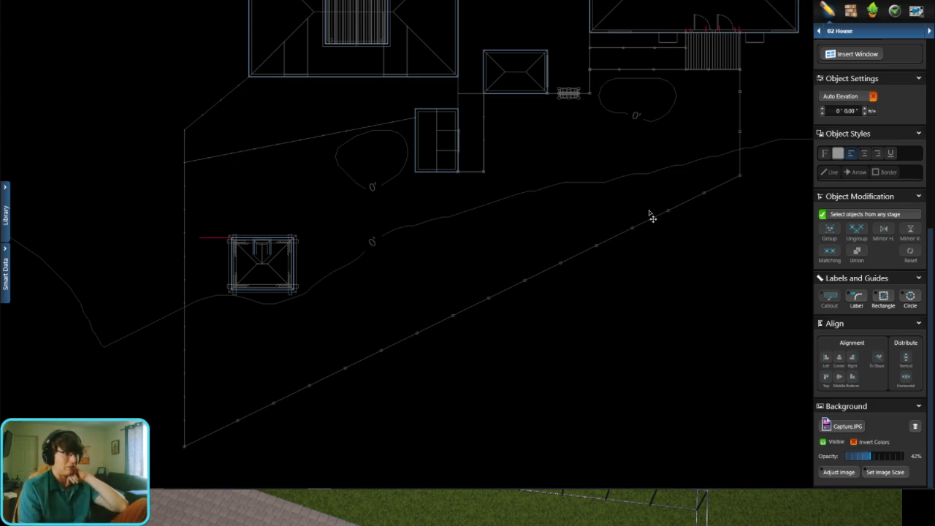
{"action": "scroll", "coordinate": [186, 434], "scroll_direction": "up", "scroll_amount": 3}
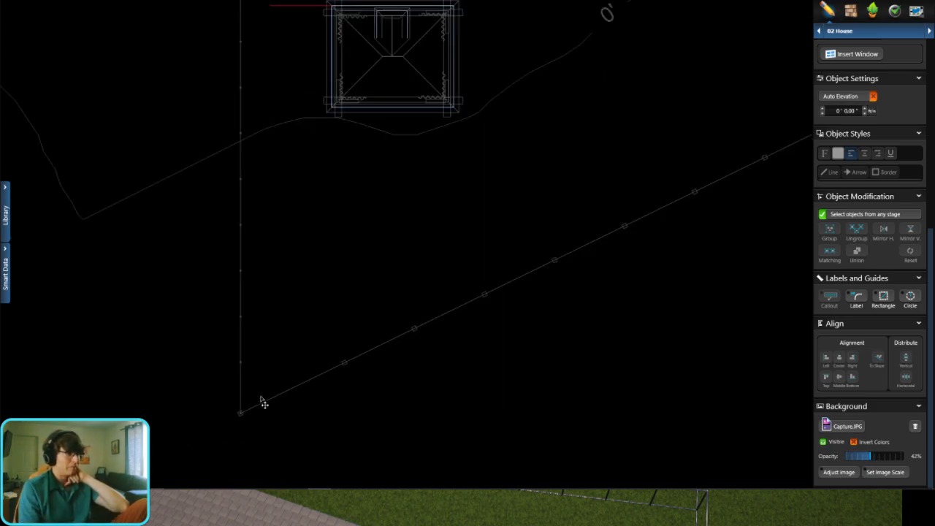
Step: Launch AutoCAD 2021 - English
{"action": "key", "text": "super"}
{"action": "type", "text": "autop"}
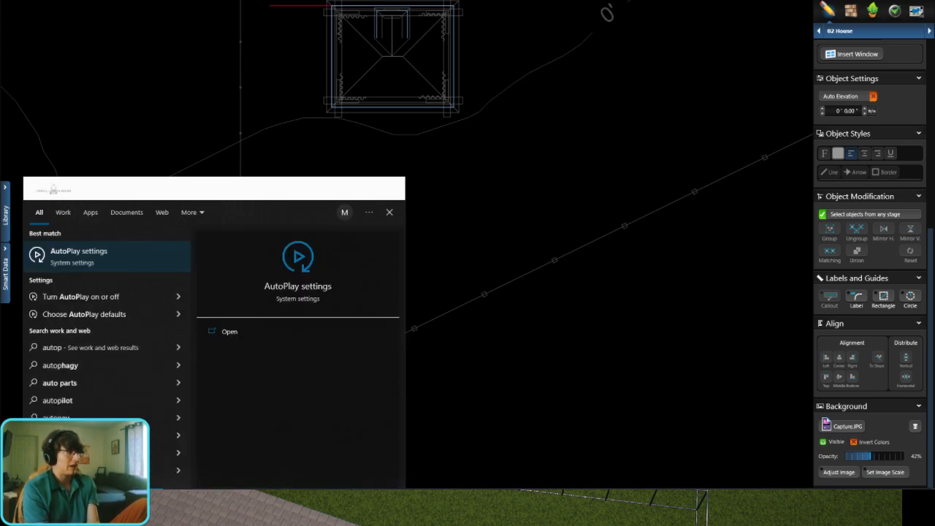
{"action": "key", "text": "BackSpace"}
{"action": "key", "text": "Return"}
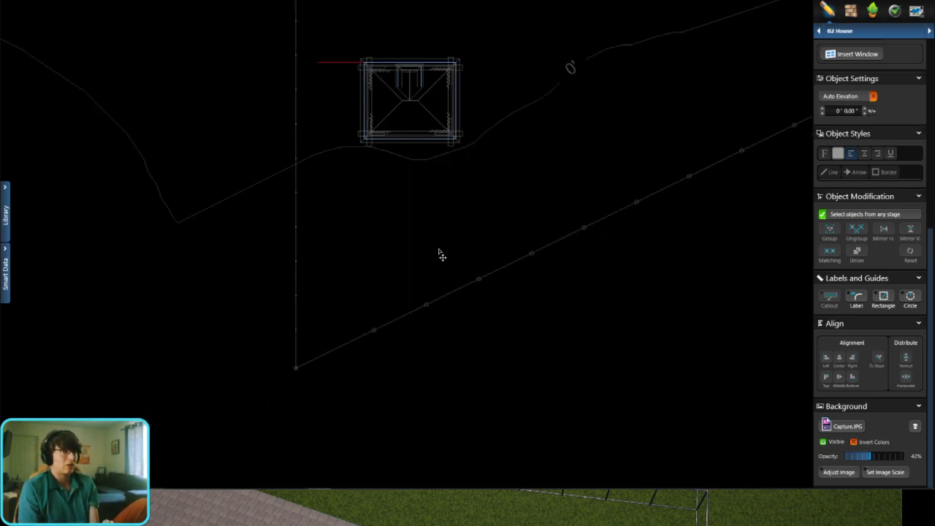
Step: Change the plan's design stage from House to 03 Walls, Fences & Railing
{"action": "scroll", "coordinate": [875, 69], "scroll_direction": "up", "scroll_amount": 4}
{"action": "left_click", "coordinate": [867, 33]}
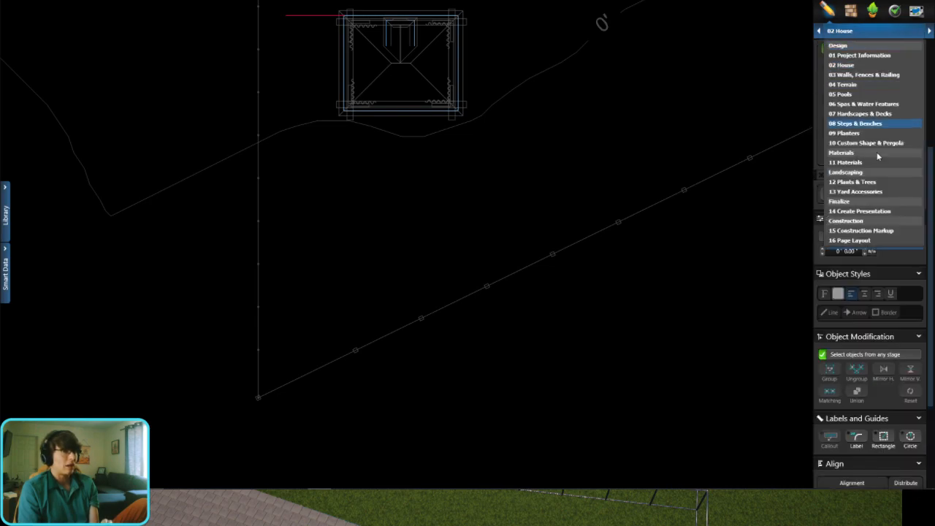
{"action": "left_click", "coordinate": [875, 75]}
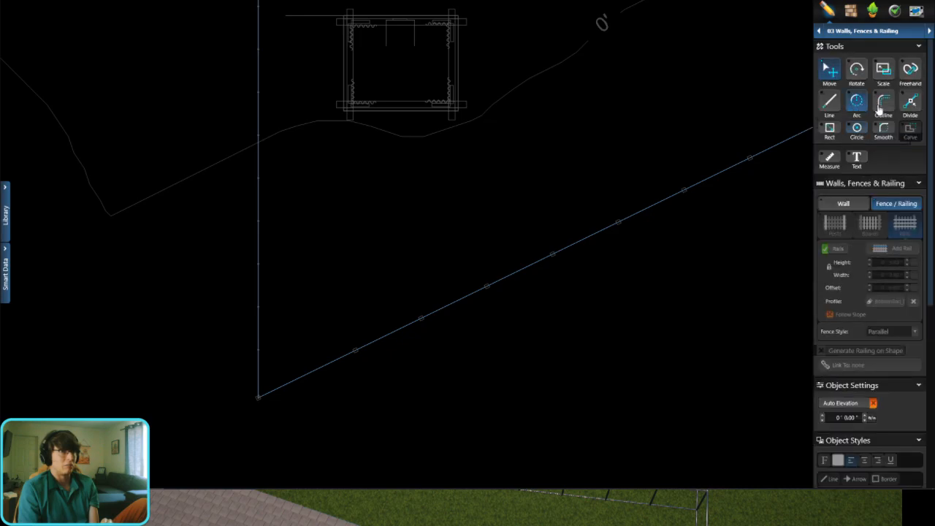
Step: Sketch two connected fence arcs with radii of about 7' 4" and 7' 10" near the diagonal fence, and delete them
{"action": "left_click", "coordinate": [857, 106]}
{"action": "scroll", "coordinate": [439, 270], "scroll_direction": "up", "scroll_amount": 2}
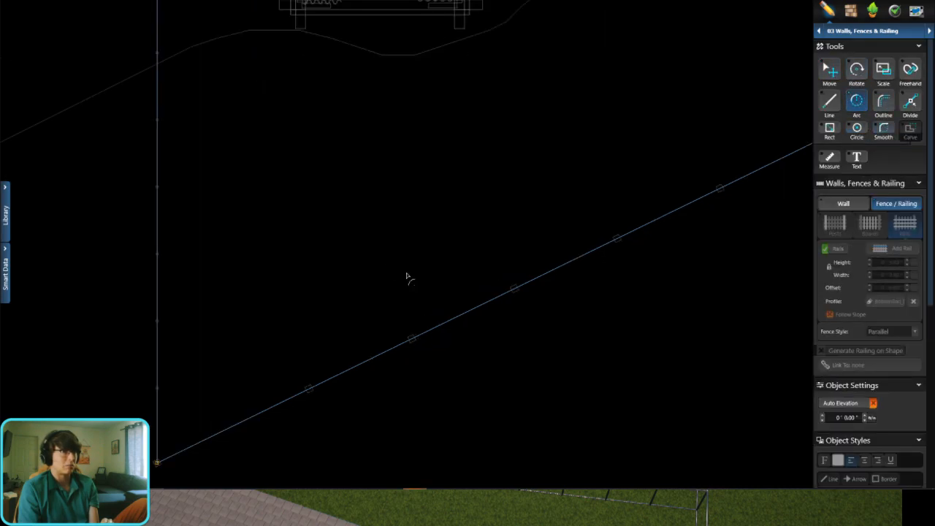
{"action": "left_click", "coordinate": [222, 325]}
{"action": "left_click", "coordinate": [328, 334]}
{"action": "left_click", "coordinate": [333, 290]}
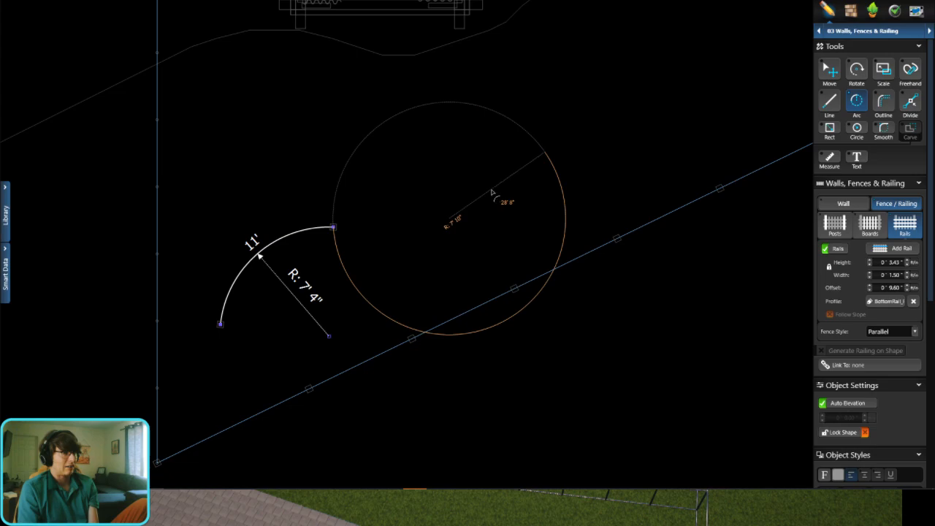
{"action": "left_click", "coordinate": [506, 184]}
{"action": "right_click", "coordinate": [768, 106]}
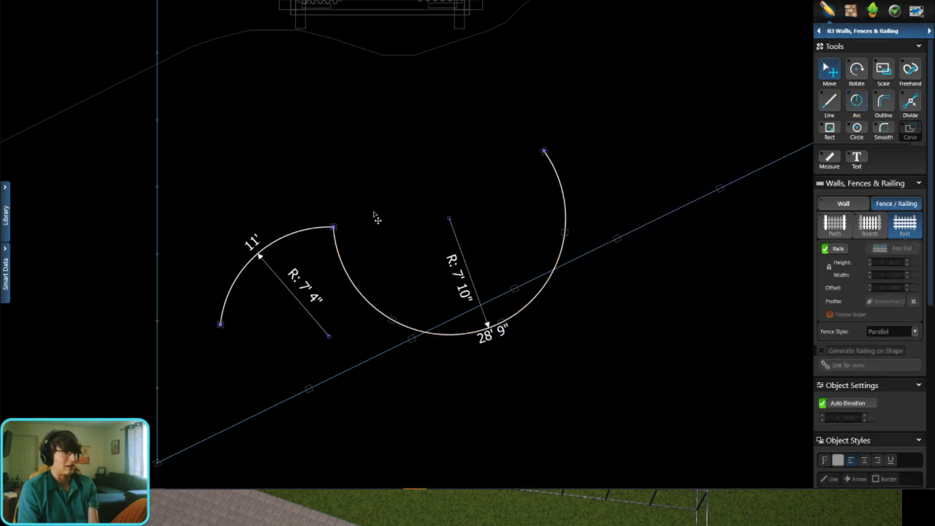
{"action": "left_click_drag", "start_coordinate": [367, 204], "coordinate": [284, 277]}
{"action": "key", "text": "Delete"}
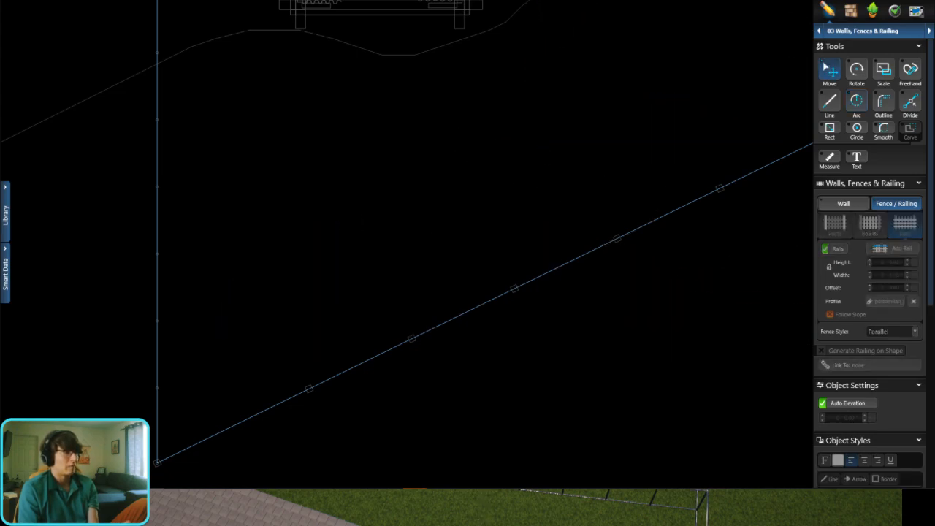
Step: Switch to AutoCAD and open the existing Chopshop Template drawing
{"action": "left_click", "coordinate": [415, 501]}
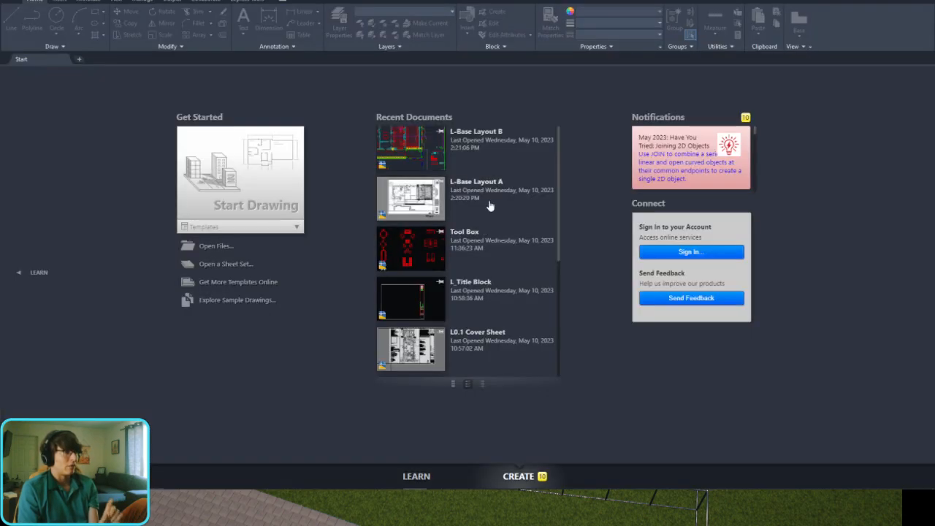
{"action": "left_click", "coordinate": [9, 2]}
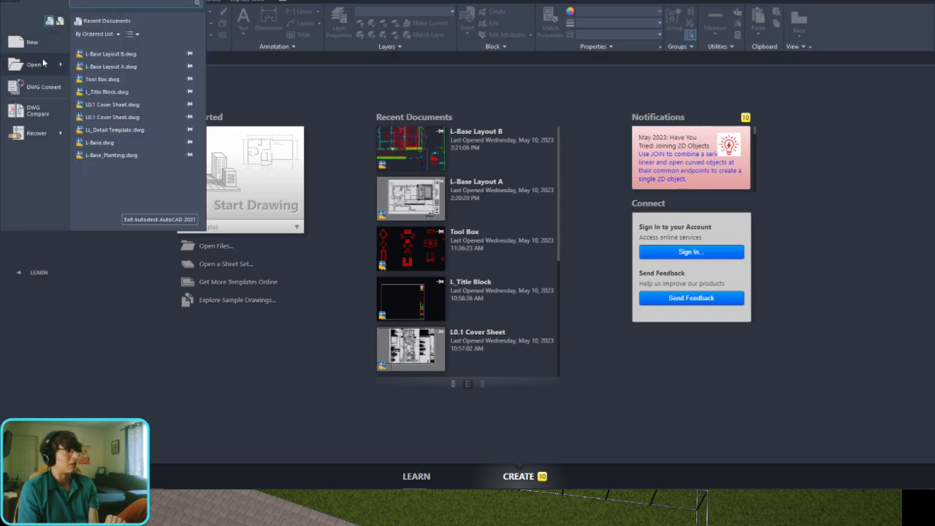
{"action": "mouse_move", "coordinate": [46, 68]}
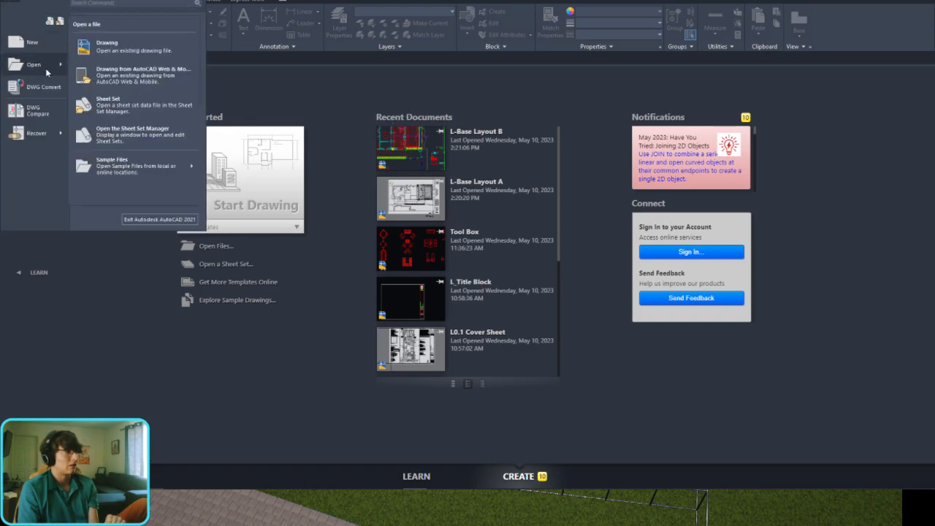
{"action": "left_click", "coordinate": [139, 45]}
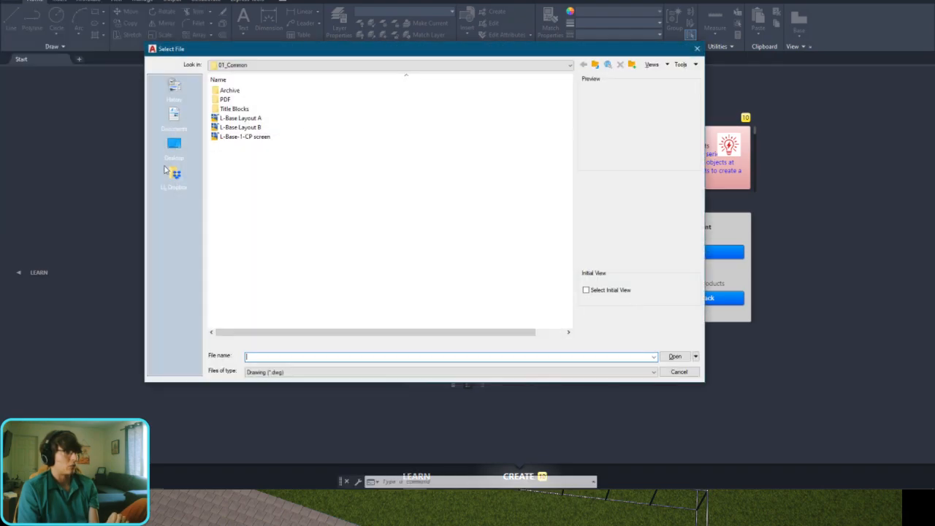
{"action": "left_click", "coordinate": [174, 143]}
{"action": "double_click", "coordinate": [231, 145]}
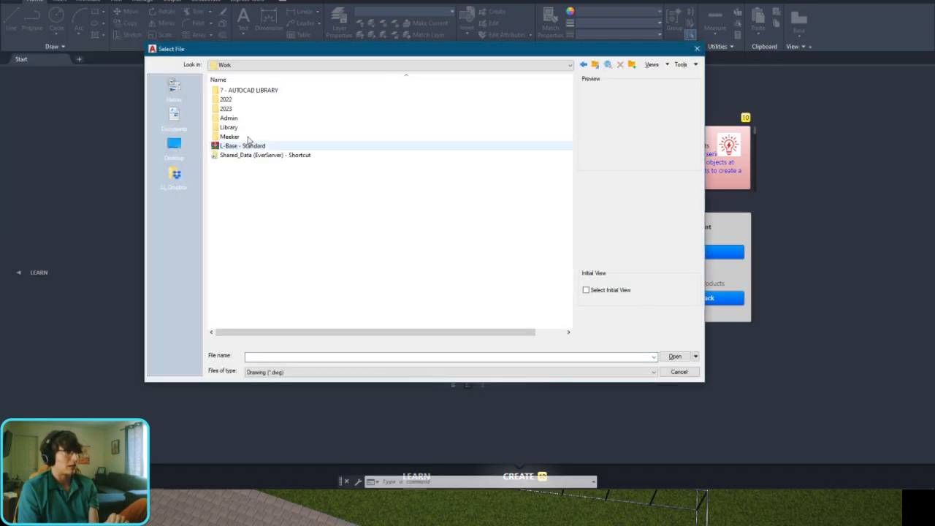
{"action": "key", "text": "Escape"}
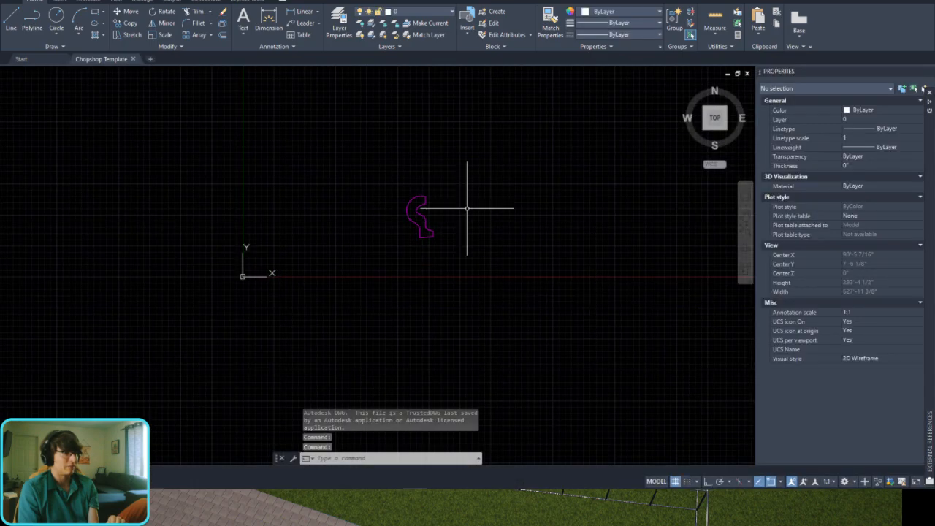
Step: Delete the magenta curved polyline on the L-GUIDELINES layer from the template drawing
{"action": "scroll", "coordinate": [460, 219], "scroll_direction": "up", "scroll_amount": 3}
{"action": "left_click", "coordinate": [511, 191]}
{"action": "left_click", "coordinate": [450, 256]}
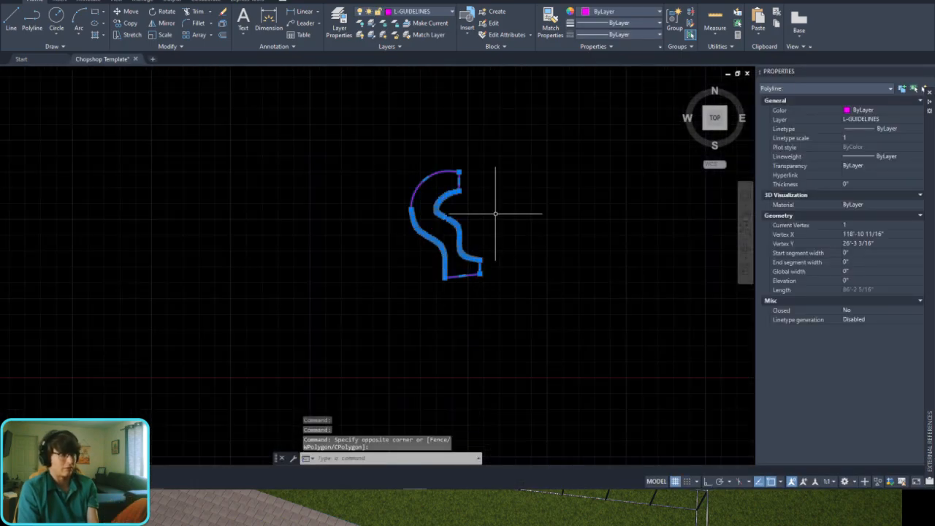
{"action": "scroll", "coordinate": [495, 213], "scroll_direction": "down", "scroll_amount": 4}
{"action": "scroll", "coordinate": [409, 202], "scroll_direction": "up", "scroll_amount": 4}
{"action": "key", "text": "Delete"}
{"action": "scroll", "coordinate": [84, 240], "scroll_direction": "up", "scroll_amount": 3}
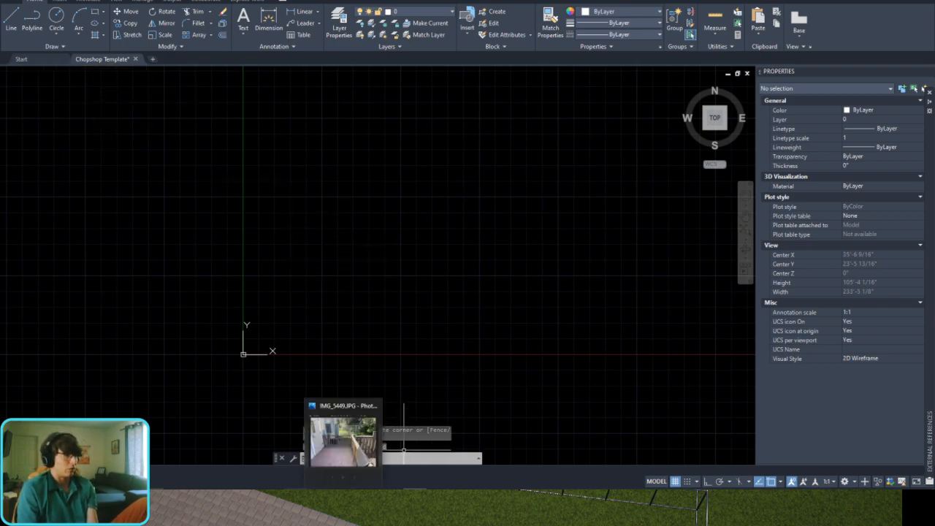
Step: Switch back to the backyard plan and check the diagonal fence's length
{"action": "left_click", "coordinate": [322, 499]}
{"action": "scroll", "coordinate": [531, 261], "scroll_direction": "down", "scroll_amount": 4}
{"action": "scroll", "coordinate": [699, 184], "scroll_direction": "up", "scroll_amount": 1}
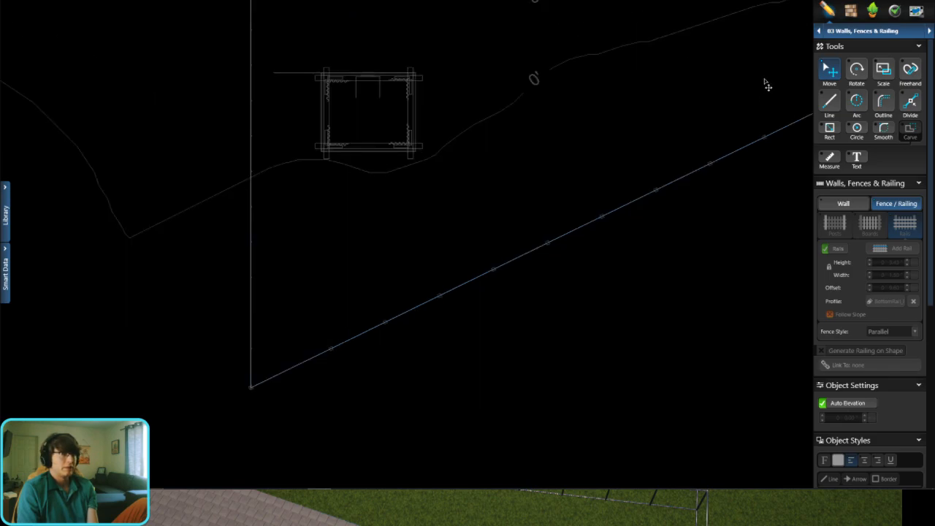
{"action": "left_click", "coordinate": [674, 199]}
{"action": "middle_click_drag", "start_coordinate": [706, 208], "coordinate": [597, 271]}
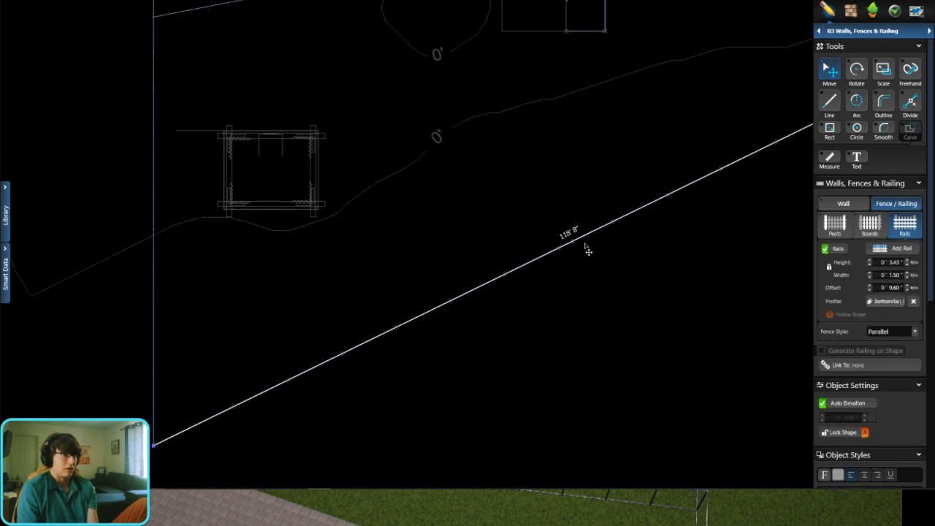
{"action": "scroll", "coordinate": [586, 250], "scroll_direction": "up", "scroll_amount": 3}
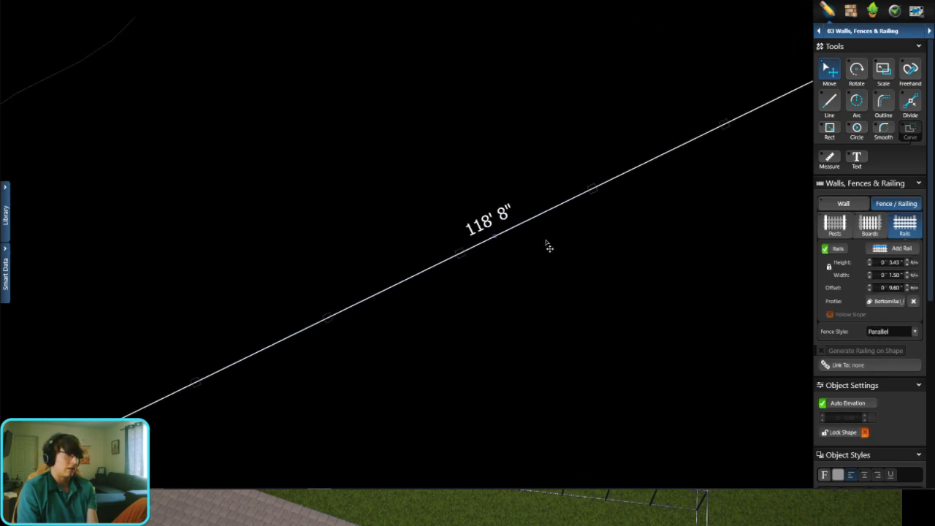
{"action": "scroll", "coordinate": [546, 244], "scroll_direction": "down", "scroll_amount": 7}
{"action": "left_click", "coordinate": [535, 189]}
{"action": "scroll", "coordinate": [532, 204], "scroll_direction": "up", "scroll_amount": 2}
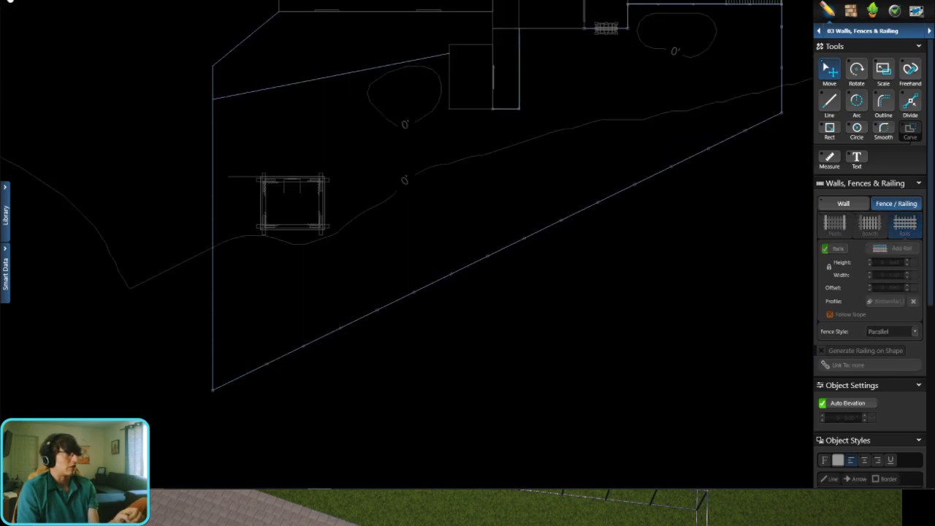
Step: Export the backyard plan as an AutoCAD DXF file named deleteme
{"action": "left_click", "coordinate": [10, 1]}
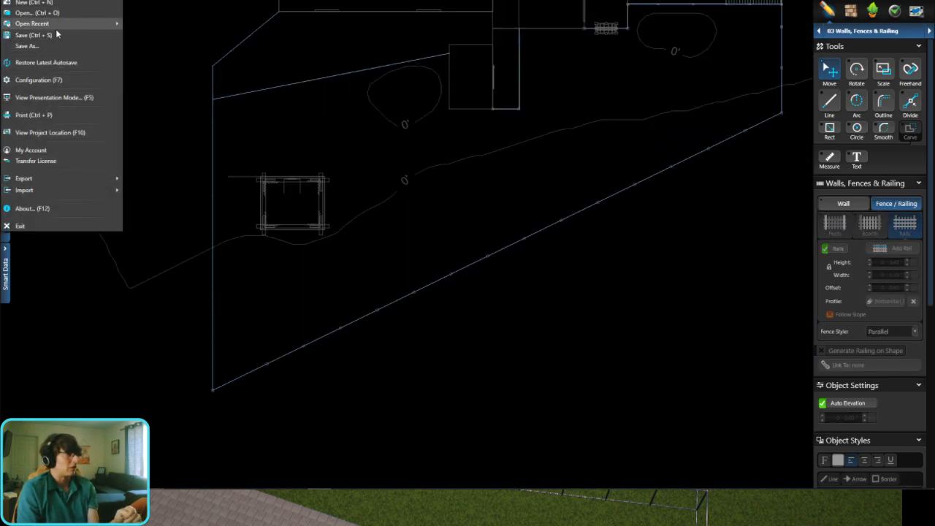
{"action": "mouse_move", "coordinate": [73, 179]}
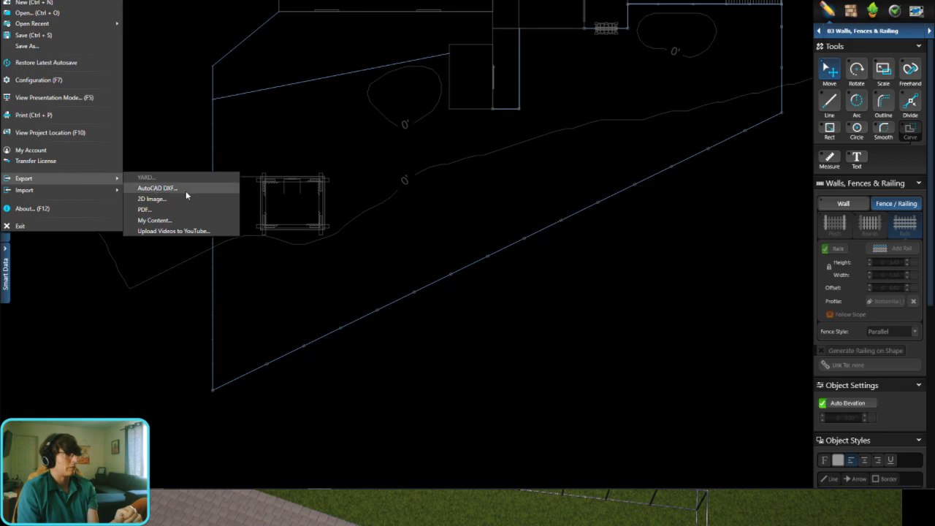
{"action": "left_click", "coordinate": [454, 222]}
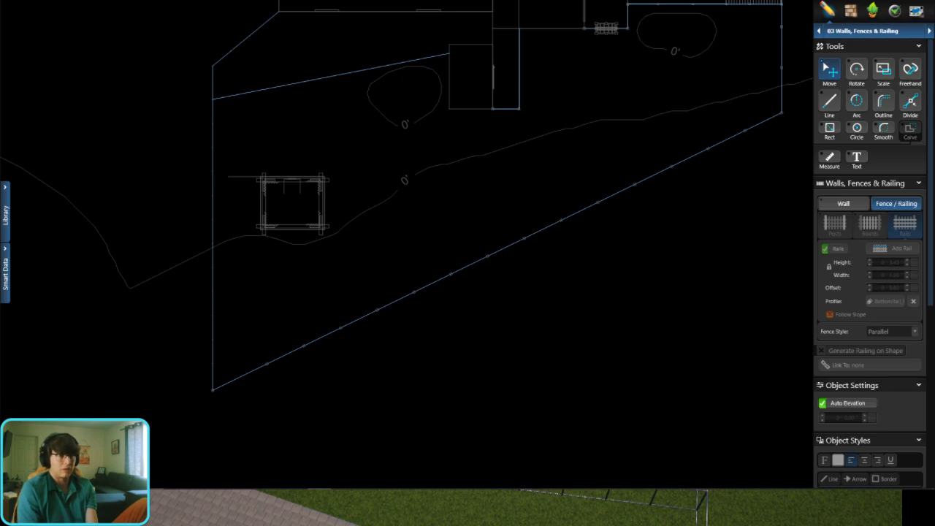
Step: Switch to AutoCAD, open deleteme.dxf and bring the whole imported plan into view
{"action": "key", "text": "alt+Tab"}
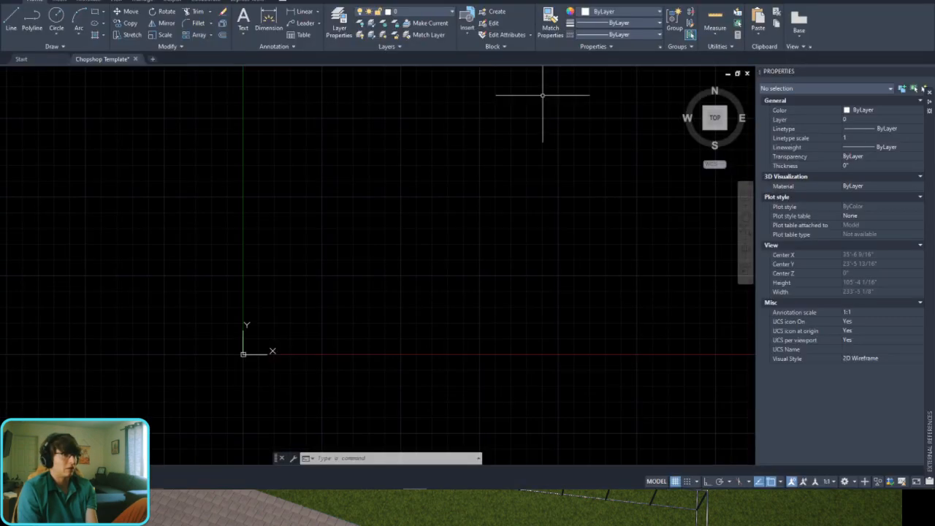
{"action": "left_click_drag", "start_coordinate": [559, 0], "coordinate": [582, 80]}
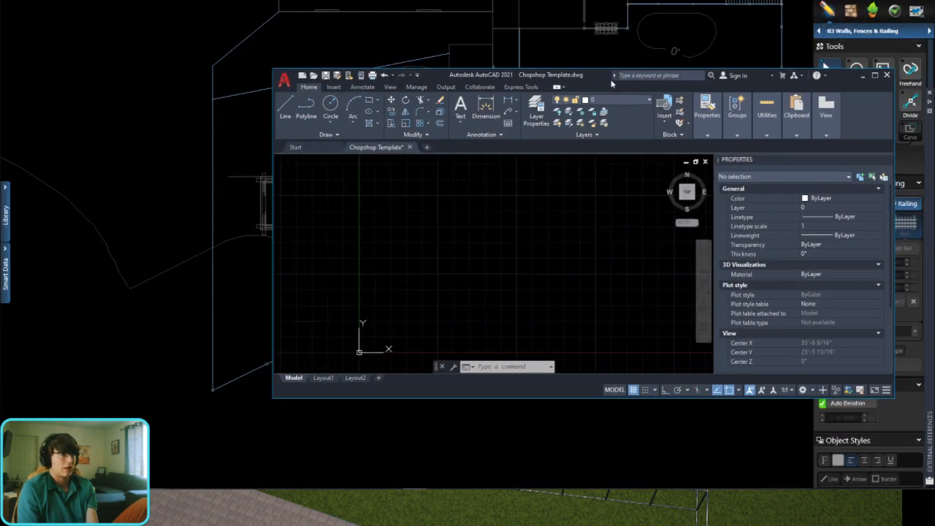
{"action": "double_click", "coordinate": [587, 81]}
{"action": "left_click", "coordinate": [9, 1]}
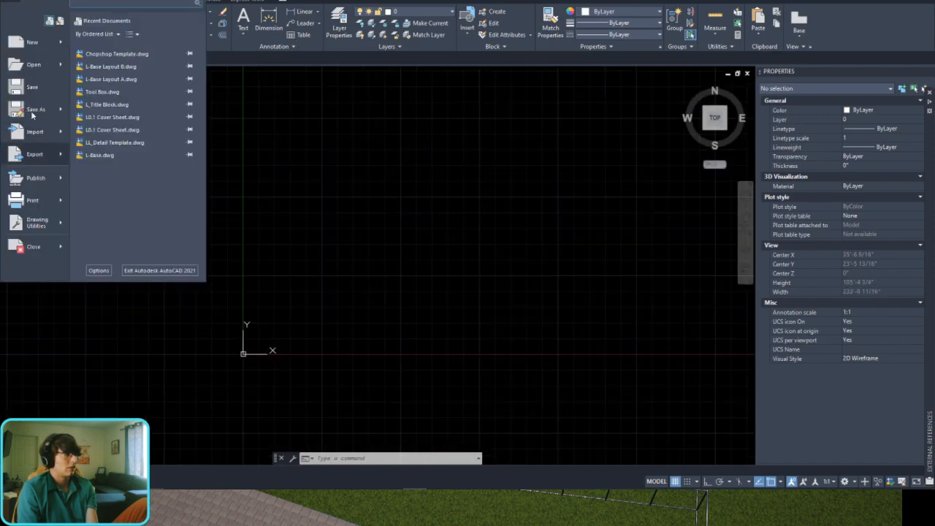
{"action": "left_click", "coordinate": [32, 63]}
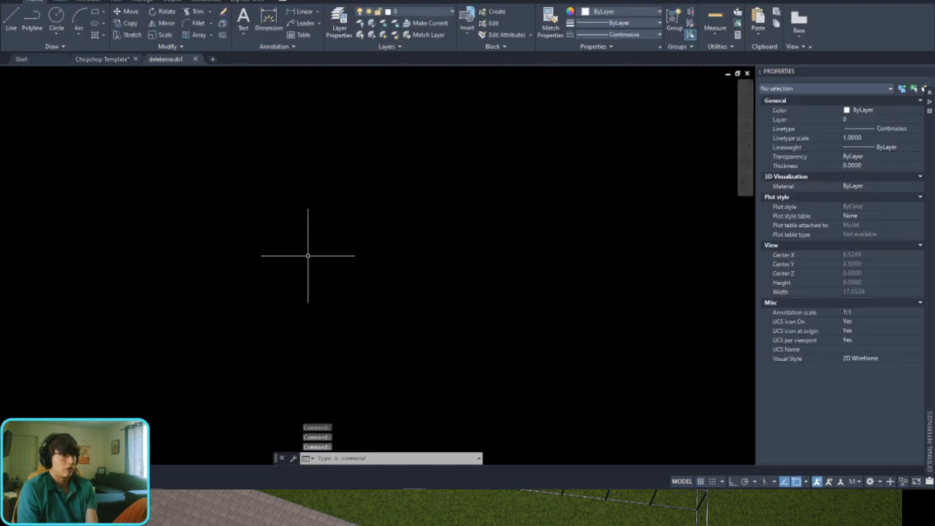
{"action": "scroll", "coordinate": [333, 219], "scroll_direction": "up", "scroll_amount": 12}
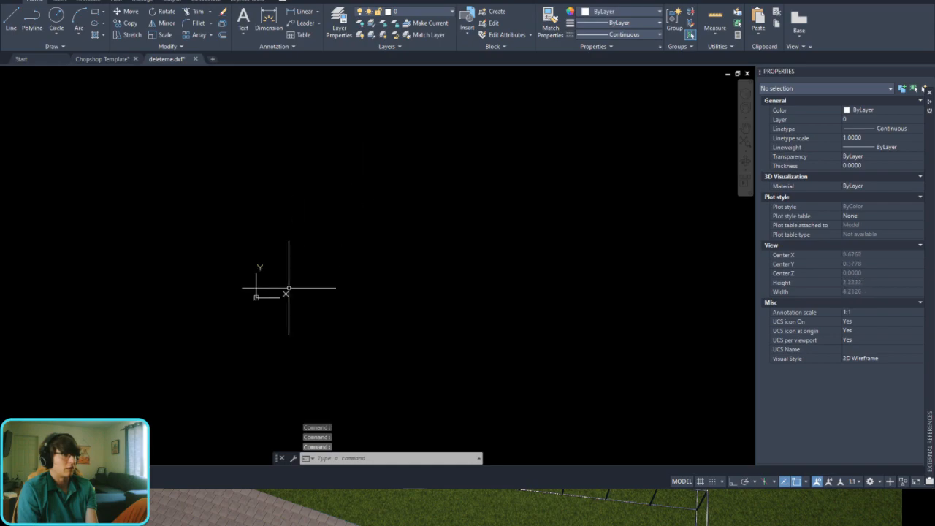
{"action": "middle_click", "coordinate": [301, 210]}
{"action": "middle_click", "coordinate": [302, 210]}
{"action": "scroll", "coordinate": [386, 223], "scroll_direction": "up", "scroll_amount": 5}
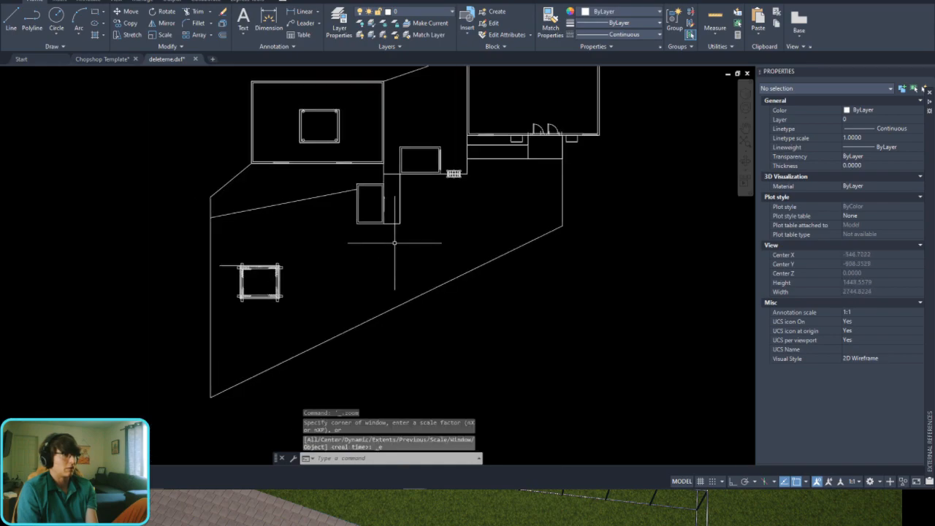
Step: Set the drawing's length units to Architectural with 0'-0 1/16" precision and the insertion scale to Feet
{"action": "type", "text": "uni"}
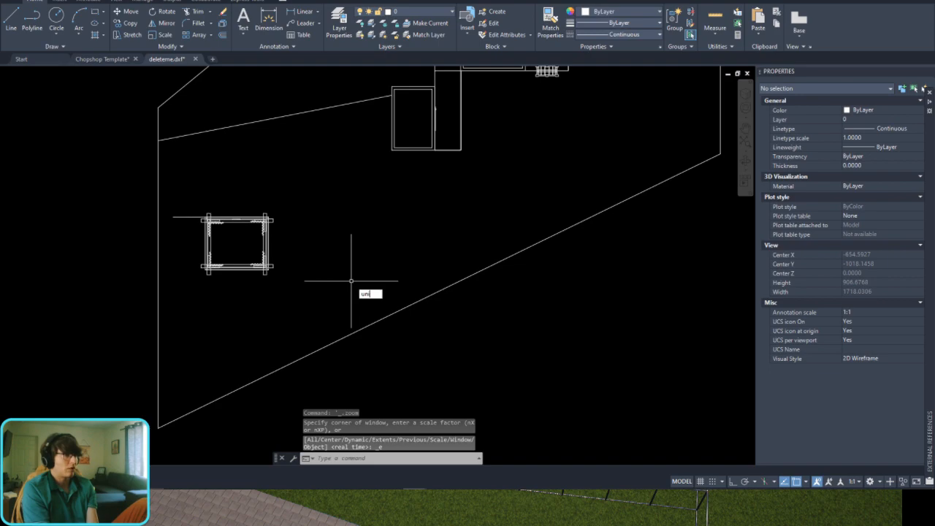
{"action": "type", "text": "ts"}
{"action": "key", "text": "Return"}
{"action": "left_click", "coordinate": [380, 176]}
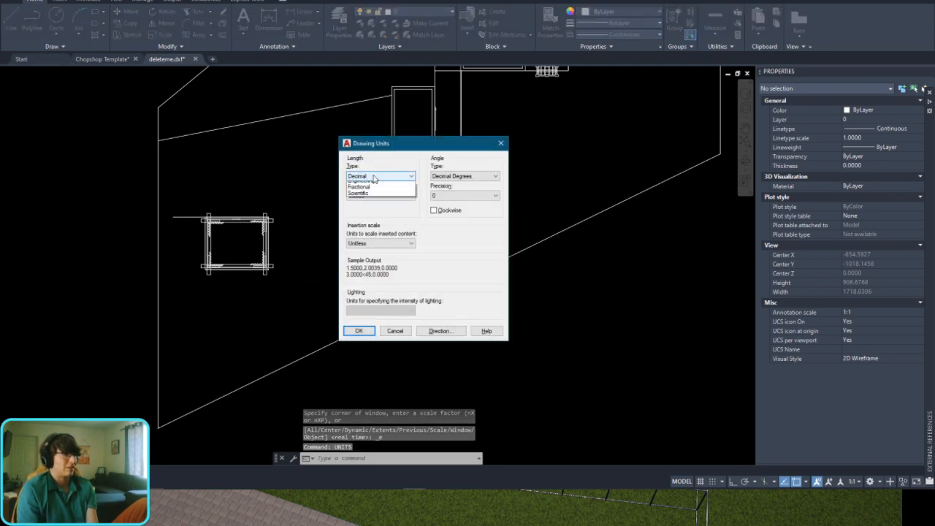
{"action": "left_click", "coordinate": [385, 185]}
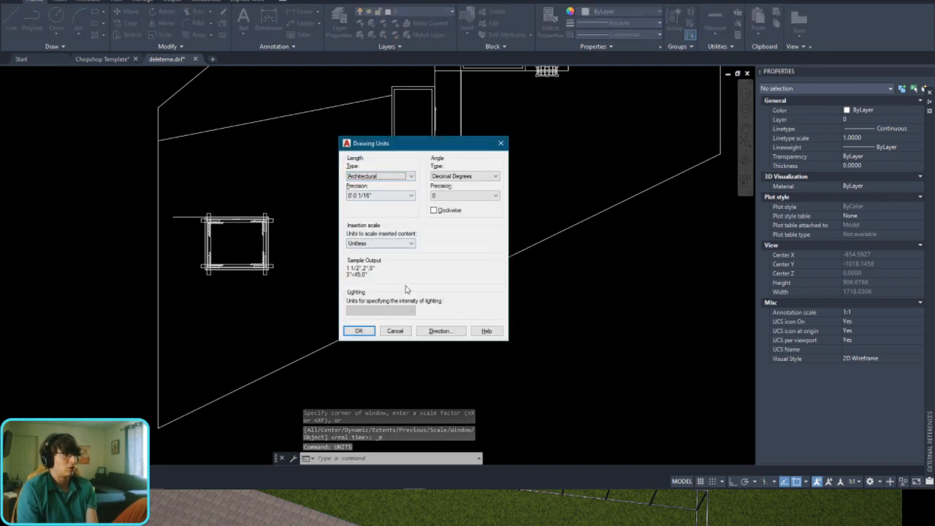
{"action": "left_click", "coordinate": [384, 243]}
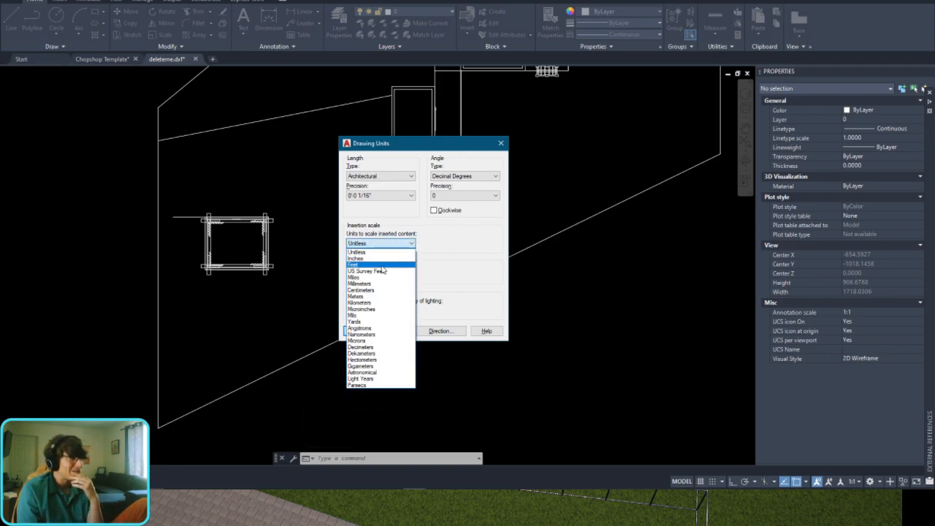
{"action": "left_click", "coordinate": [381, 264]}
{"action": "left_click", "coordinate": [358, 331]}
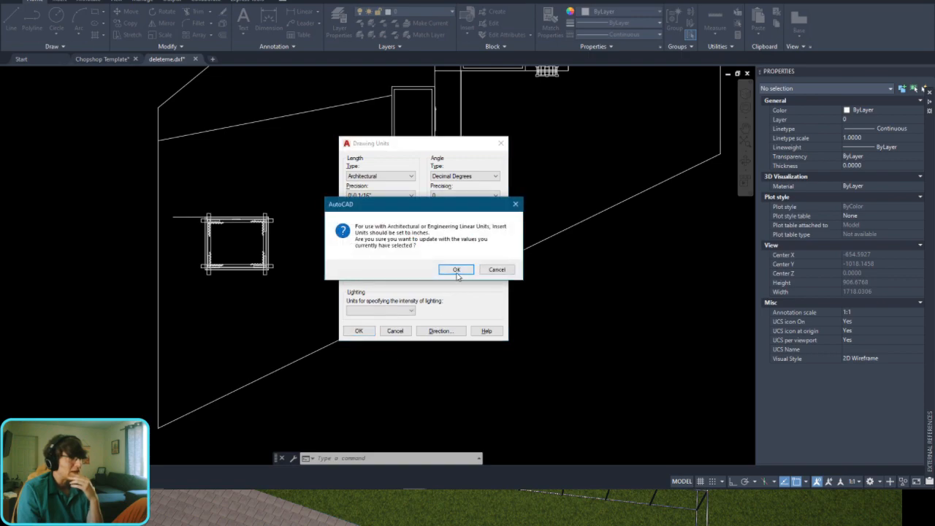
{"action": "left_click", "coordinate": [451, 268]}
Step: Check the length of the diagonal fence polyline in its properties
{"action": "left_click", "coordinate": [380, 261]}
{"action": "left_click", "coordinate": [376, 324]}
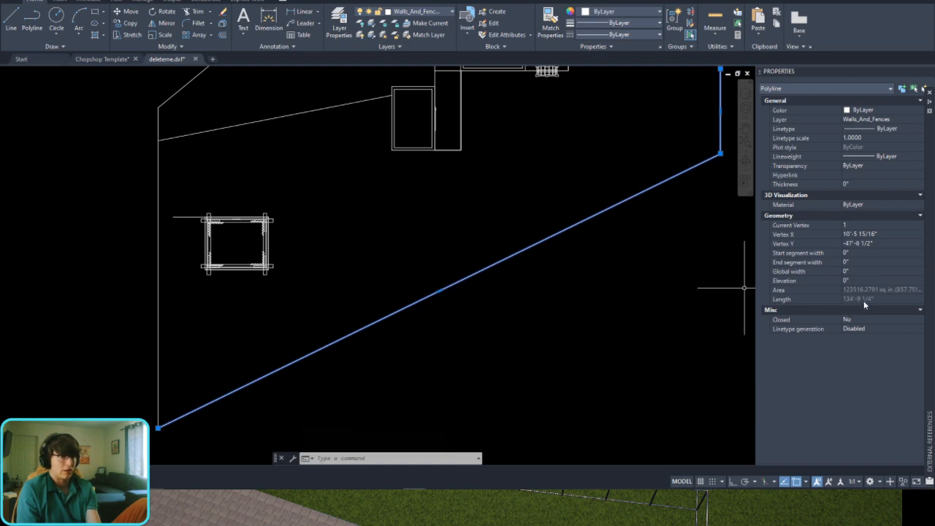
{"action": "left_click", "coordinate": [658, 378]}
{"action": "key", "text": "Escape"}
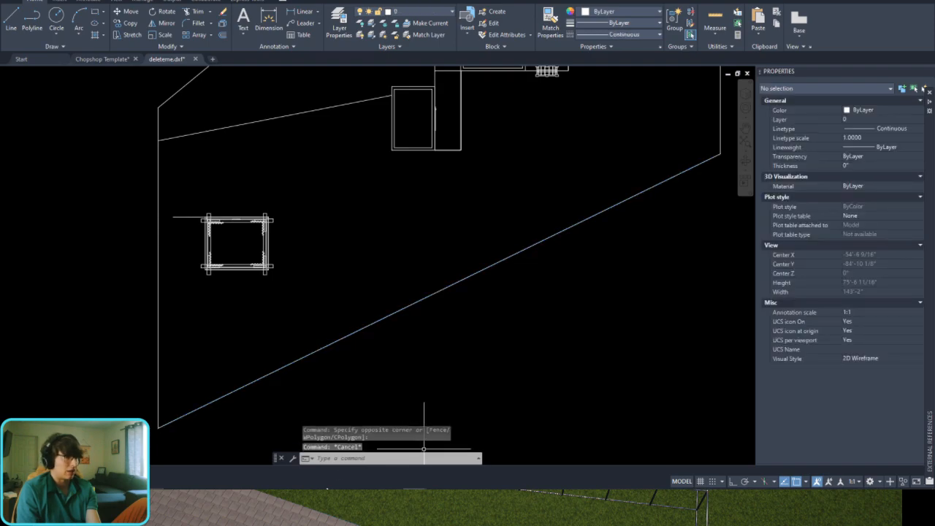
Step: Switch to the backyard plan and check the lengths of the diagonal fence and the vertical fence beside the pavilion
{"action": "key", "text": "alt+Tab"}
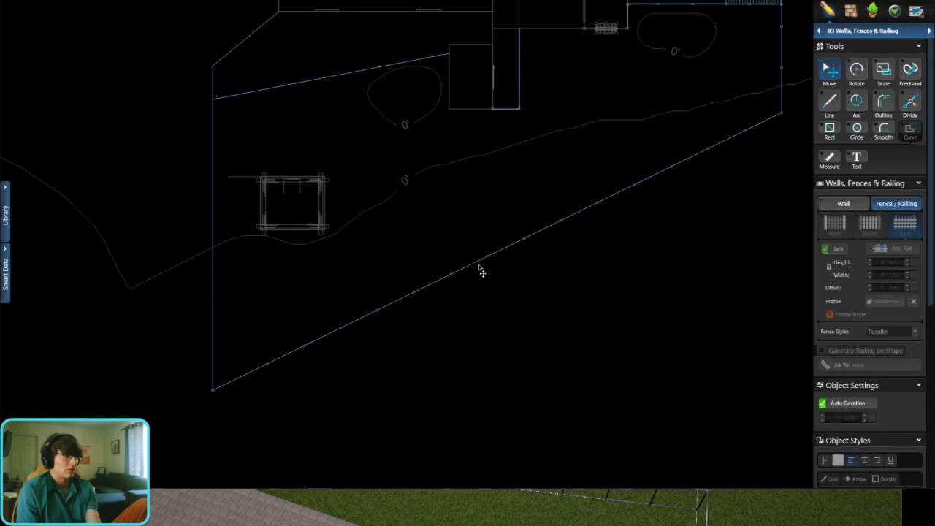
{"action": "left_click", "coordinate": [480, 267]}
{"action": "scroll", "coordinate": [490, 261], "scroll_direction": "up", "scroll_amount": 3}
{"action": "scroll", "coordinate": [491, 261], "scroll_direction": "down", "scroll_amount": 3}
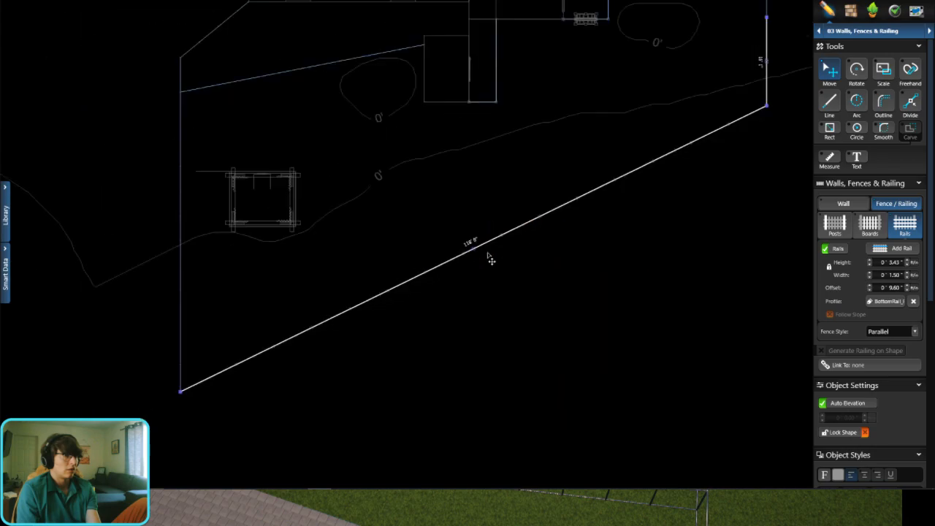
{"action": "scroll", "coordinate": [490, 261], "scroll_direction": "down", "scroll_amount": 2}
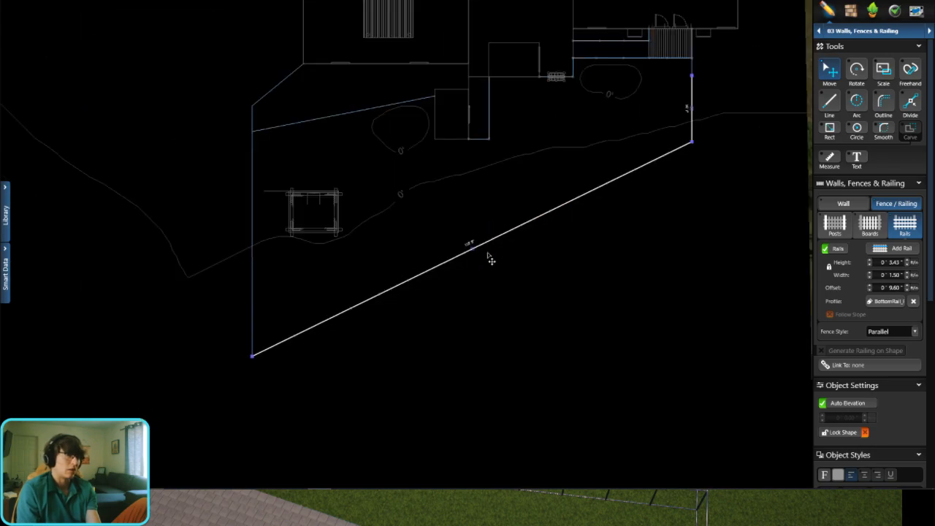
{"action": "scroll", "coordinate": [246, 290], "scroll_direction": "up", "scroll_amount": 2}
{"action": "left_click", "coordinate": [252, 290]}
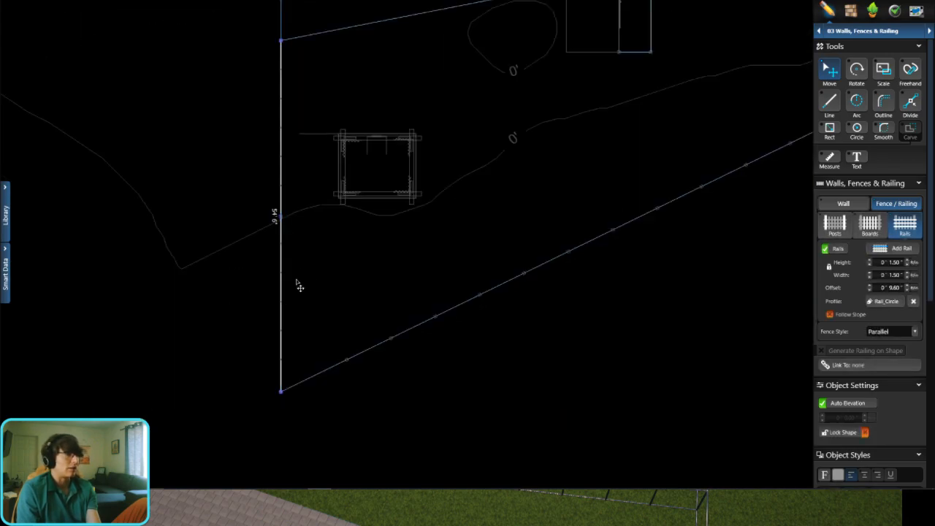
{"action": "scroll", "coordinate": [251, 247], "scroll_direction": "up", "scroll_amount": 2}
{"action": "left_click", "coordinate": [699, 47]}
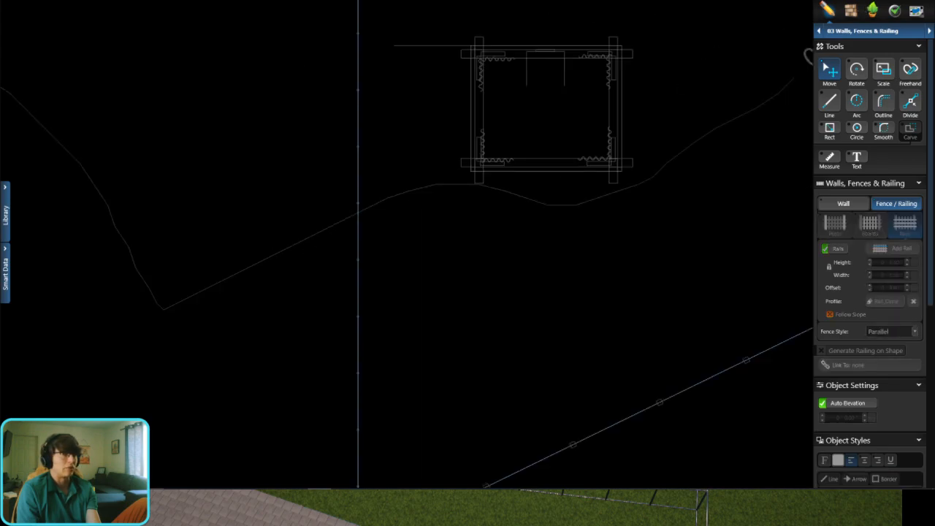
Step: Switch to AutoCAD and check the length of the vertical fence line beside the pavilion
{"action": "key", "text": "alt+Tab"}
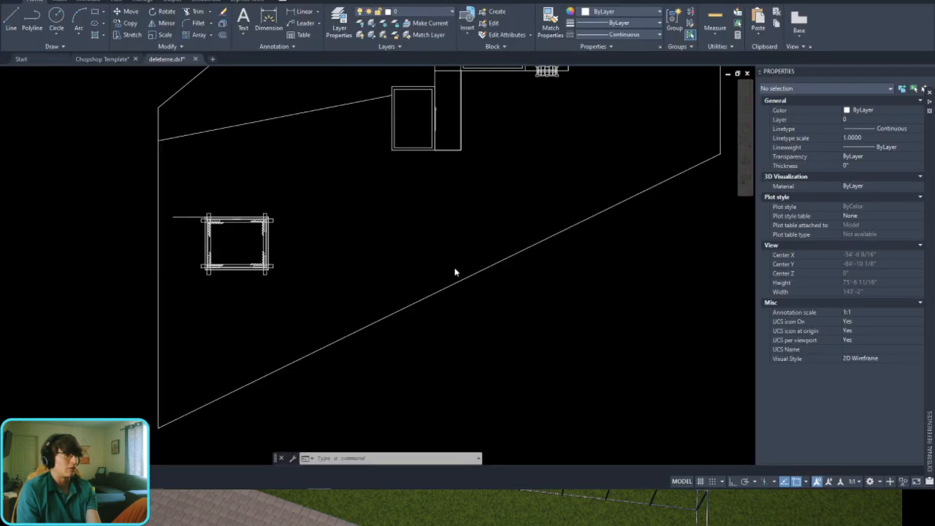
{"action": "left_click", "coordinate": [159, 325]}
{"action": "left_click", "coordinate": [171, 316]}
{"action": "left_click", "coordinate": [171, 315]}
{"action": "left_click", "coordinate": [139, 326]}
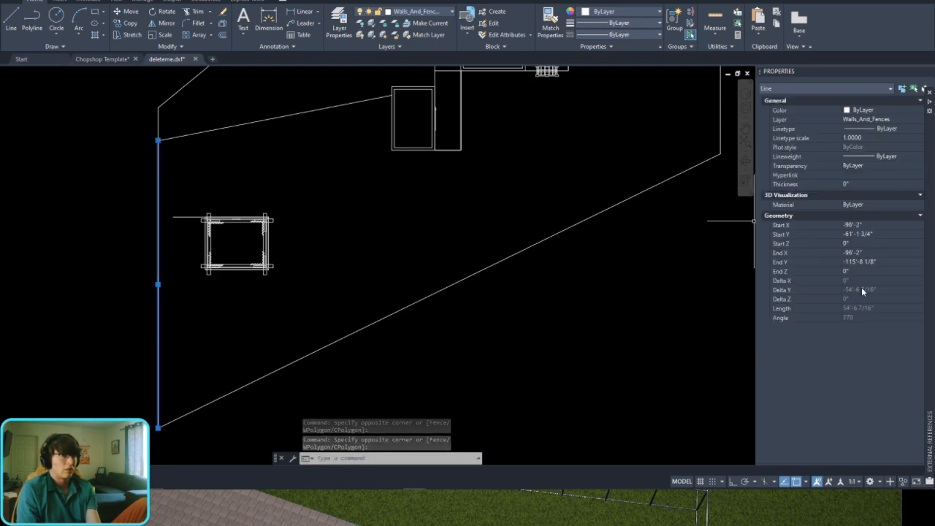
{"action": "key", "text": "Escape"}
Step: Offset the diagonal fence polyline 36 inches inward, toward the pavilion
{"action": "scroll", "coordinate": [480, 309], "scroll_direction": "down", "scroll_amount": 5}
{"action": "scroll", "coordinate": [347, 303], "scroll_direction": "up", "scroll_amount": 5}
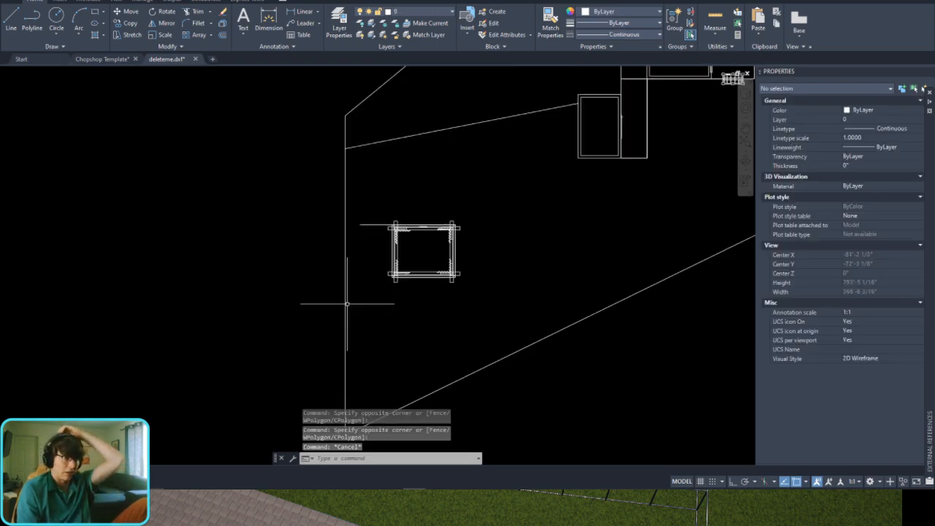
{"action": "scroll", "coordinate": [417, 333], "scroll_direction": "up", "scroll_amount": 2}
{"action": "middle_click_drag", "start_coordinate": [417, 334], "coordinate": [421, 229]}
{"action": "left_click", "coordinate": [585, 213]}
{"action": "left_click", "coordinate": [577, 245]}
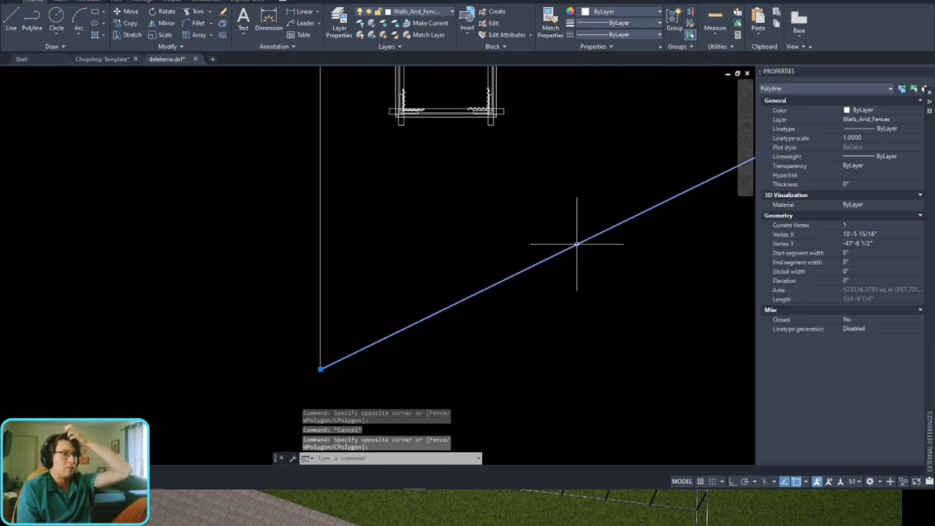
{"action": "scroll", "coordinate": [577, 245], "scroll_direction": "down", "scroll_amount": 2}
{"action": "scroll", "coordinate": [439, 268], "scroll_direction": "up", "scroll_amount": 2}
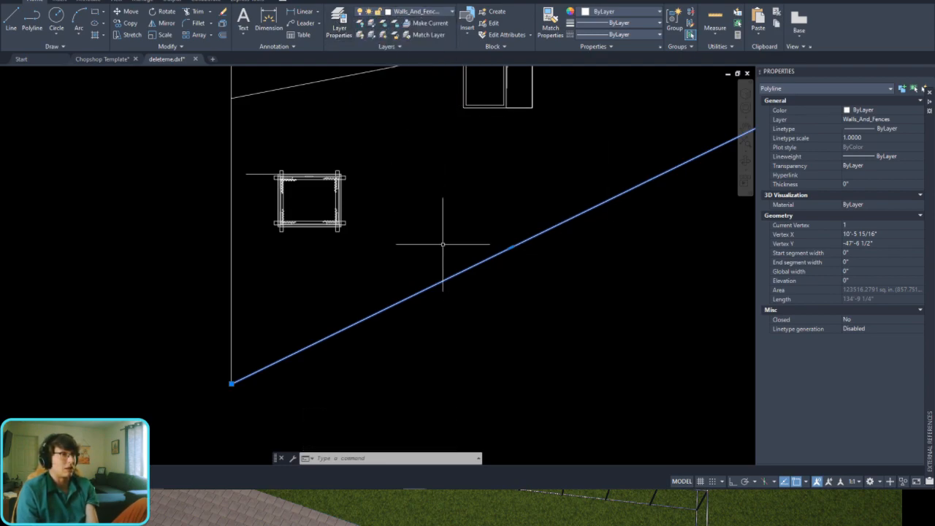
{"action": "scroll", "coordinate": [443, 255], "scroll_direction": "up", "scroll_amount": 2}
{"action": "type", "text": "offs"}
{"action": "key", "text": "Return"}
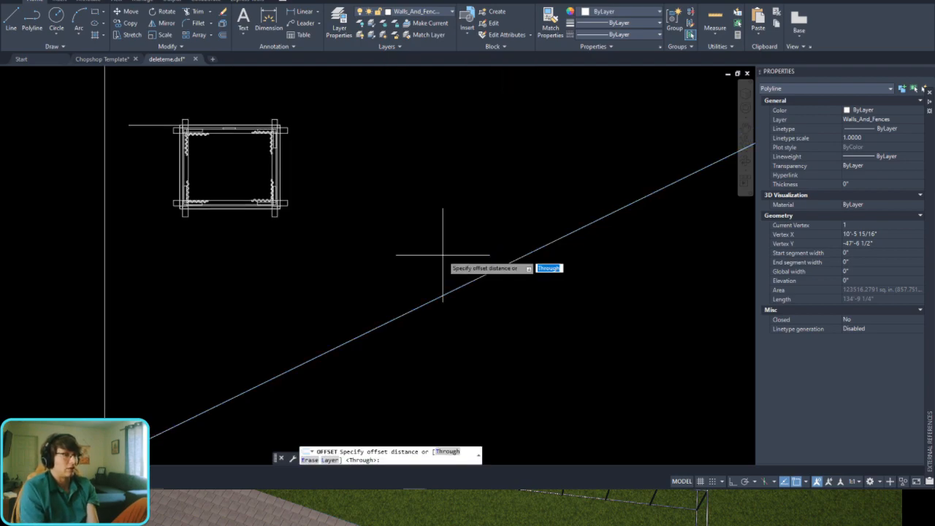
{"action": "type", "text": "36"}
{"action": "key", "text": "Return"}
{"action": "left_click", "coordinate": [443, 284]}
{"action": "left_click", "coordinate": [444, 264]}
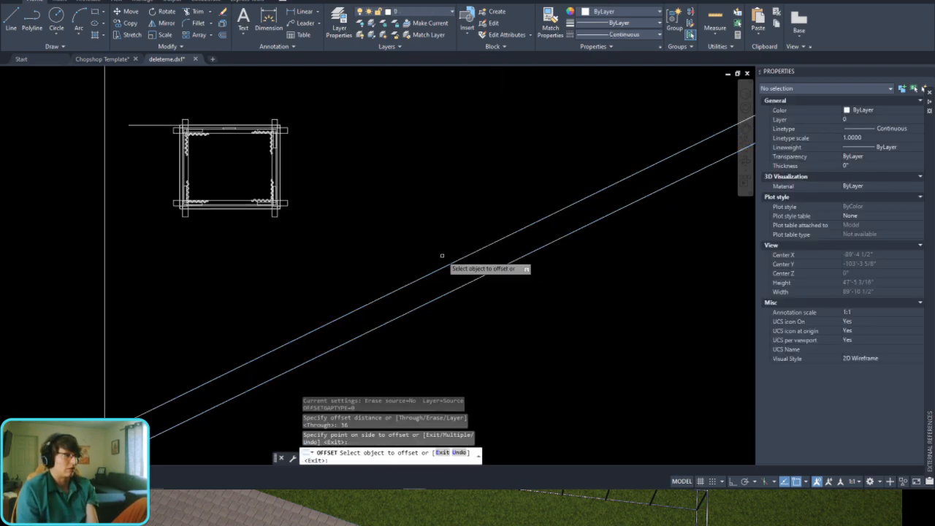
Step: Change the colour of the offset fence polyline to magenta
{"action": "scroll", "coordinate": [445, 256], "scroll_direction": "down", "scroll_amount": 4}
{"action": "key", "text": "Escape"}
{"action": "left_click", "coordinate": [446, 256]}
{"action": "left_click", "coordinate": [606, 11]}
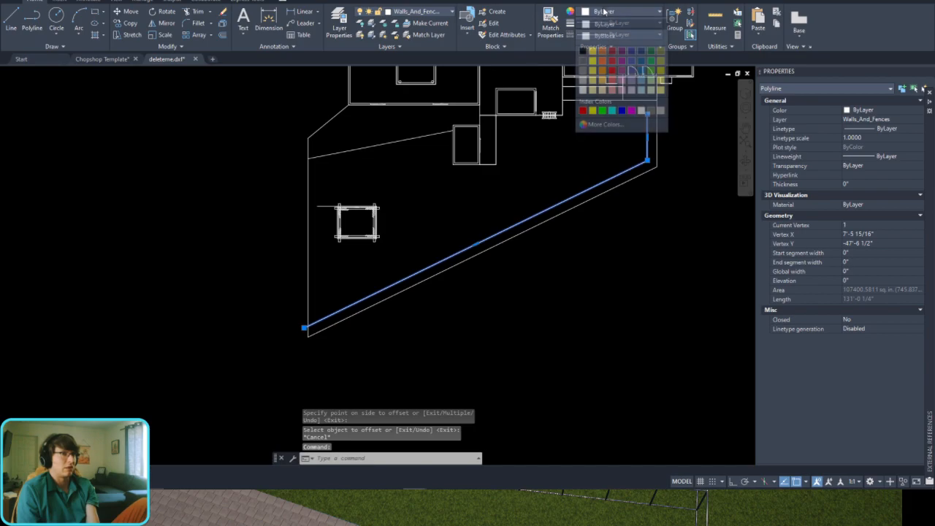
{"action": "left_click", "coordinate": [632, 110]}
{"action": "key", "text": "Escape"}
{"action": "scroll", "coordinate": [422, 283], "scroll_direction": "up", "scroll_amount": 6}
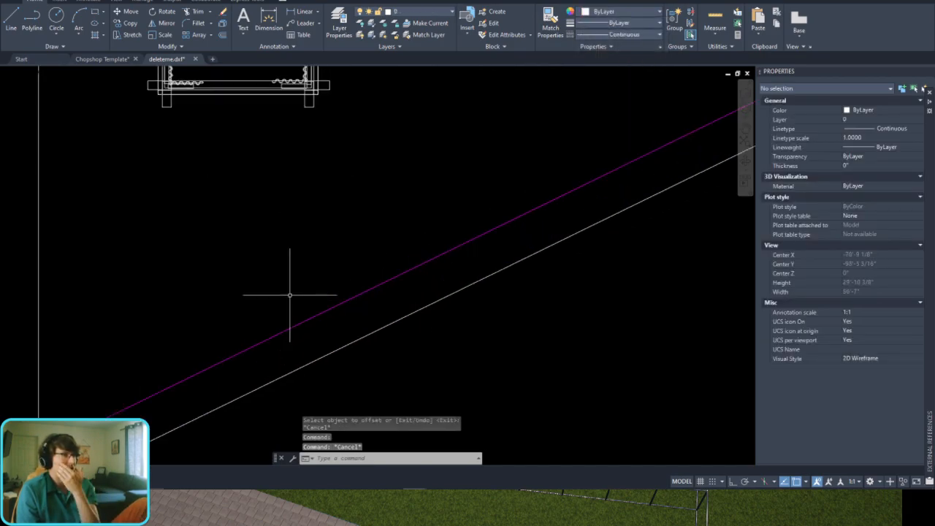
{"action": "mouse_move", "coordinate": [201, 328]}
{"action": "middle_mouse_down"}
{"action": "mouse_move", "coordinate": [428, 243]}
{"action": "mouse_move", "coordinate": [384, 295]}
{"action": "middle_mouse_up"}
{"action": "scroll", "coordinate": [428, 243], "scroll_direction": "down", "scroll_amount": 5}
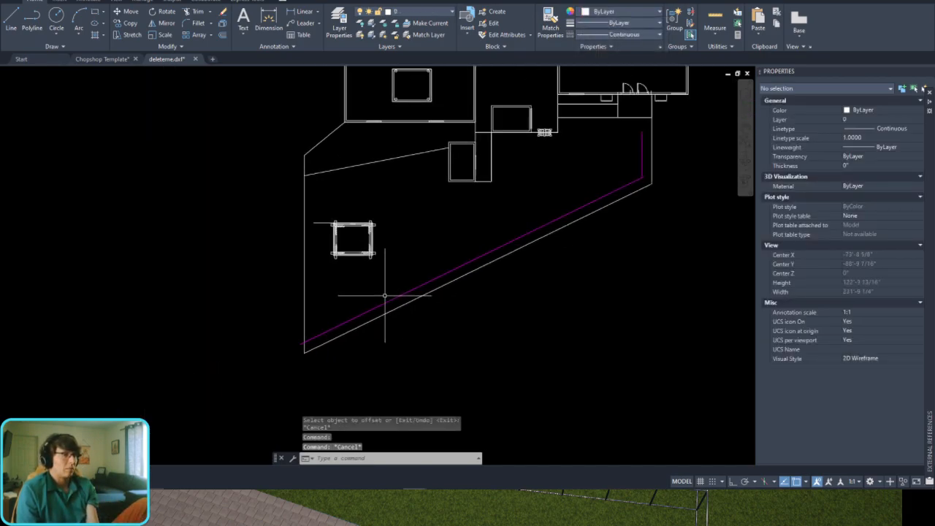
Step: Start a spline where the magenta guide crosses the vertical fence line near the pavilion and bow it inward above the guide
{"action": "scroll", "coordinate": [271, 344], "scroll_direction": "up", "scroll_amount": 3}
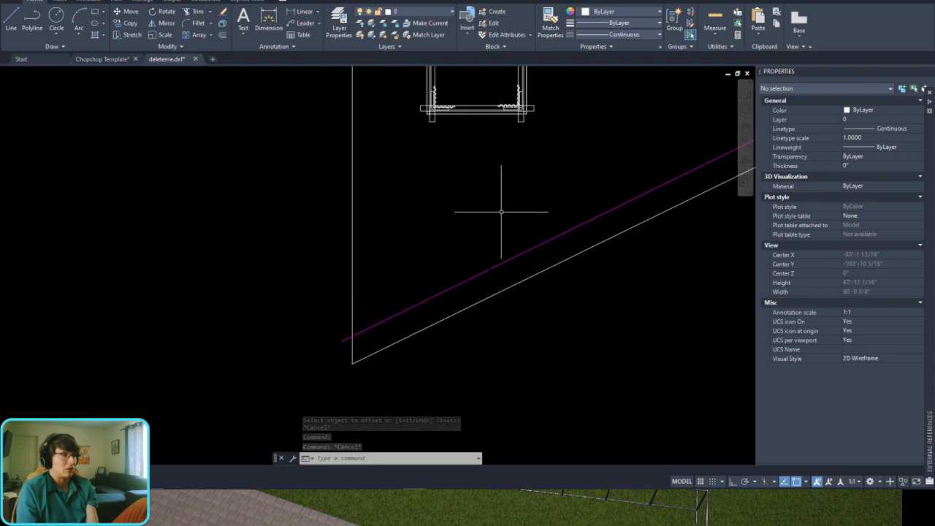
{"action": "middle_click_drag", "start_coordinate": [547, 174], "coordinate": [472, 221]}
{"action": "type", "text": "s"}
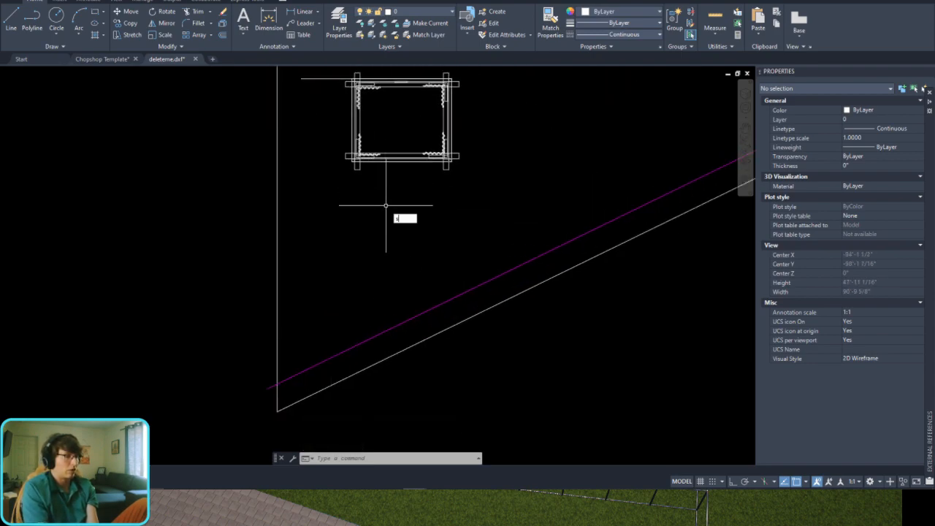
{"action": "type", "text": "pline"}
{"action": "key", "text": "Return"}
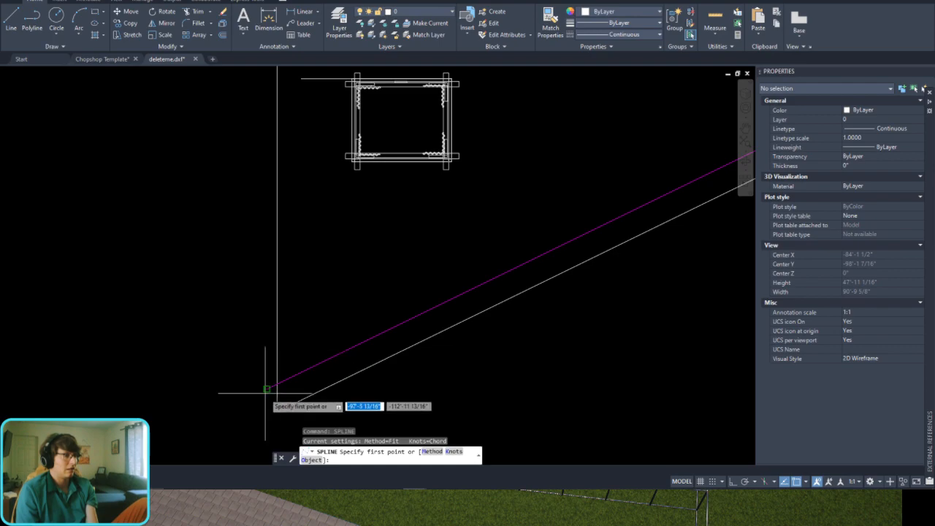
{"action": "scroll", "coordinate": [263, 386], "scroll_direction": "up", "scroll_amount": 5}
{"action": "left_click", "coordinate": [330, 342]}
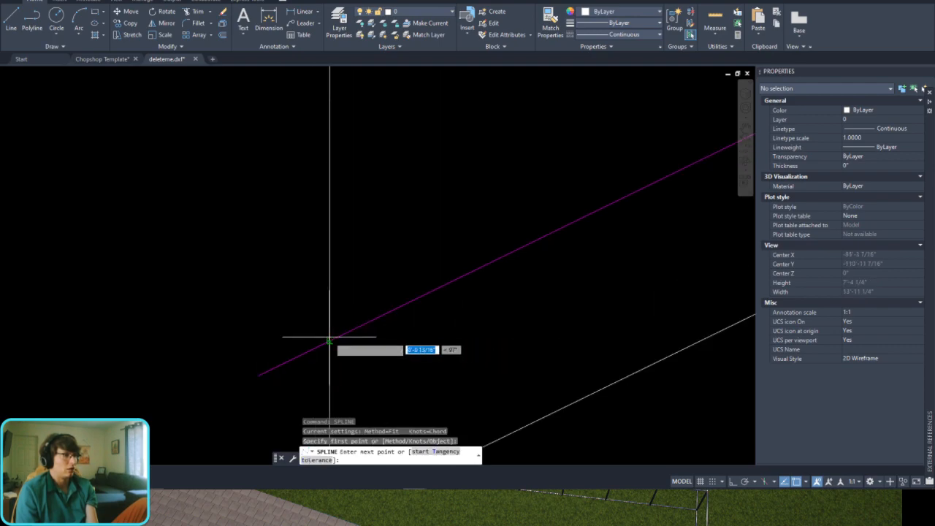
{"action": "scroll", "coordinate": [438, 216], "scroll_direction": "down", "scroll_amount": 4}
{"action": "left_click", "coordinate": [442, 219]}
{"action": "middle_click_drag", "start_coordinate": [538, 194], "coordinate": [445, 267]}
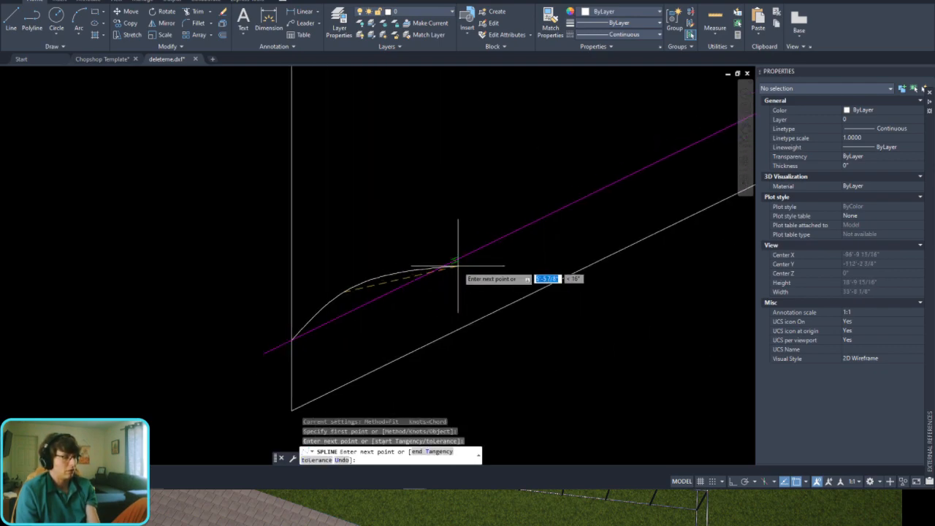
Step: Turn off object snap and Ortho and continue the spline with a dip below the magenta guide and a bend back above it
{"action": "key", "text": "F3"}
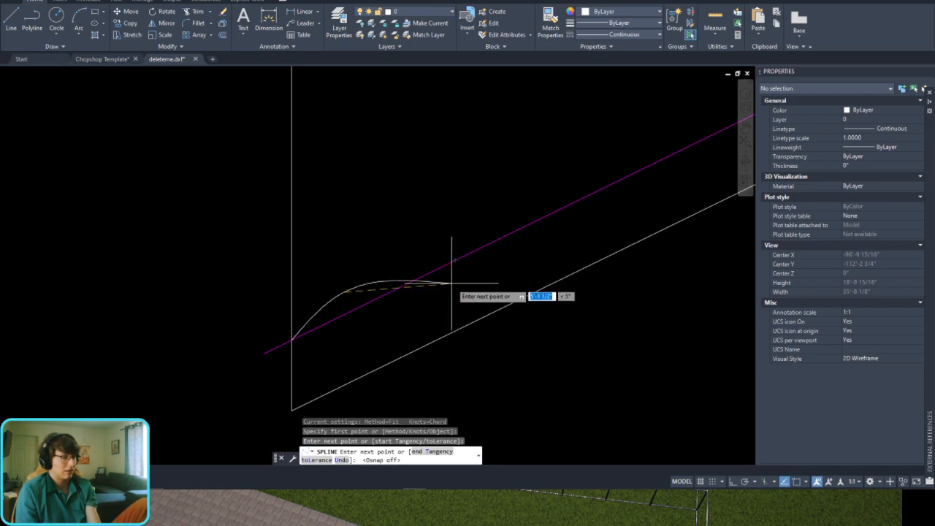
{"action": "key", "text": "F8"}
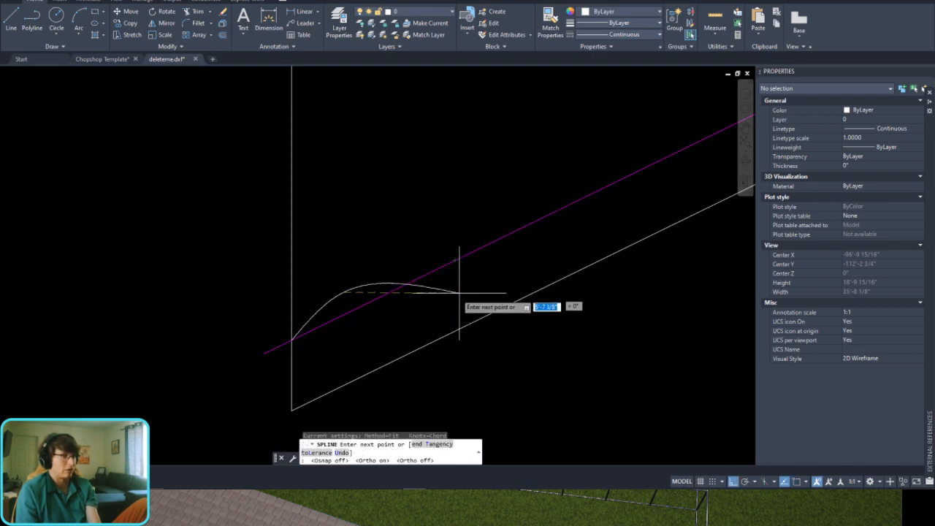
{"action": "key", "text": "F8"}
{"action": "scroll", "coordinate": [417, 284], "scroll_direction": "up", "scroll_amount": 2}
{"action": "left_click", "coordinate": [414, 292]}
{"action": "middle_click_drag", "start_coordinate": [472, 277], "coordinate": [382, 326]}
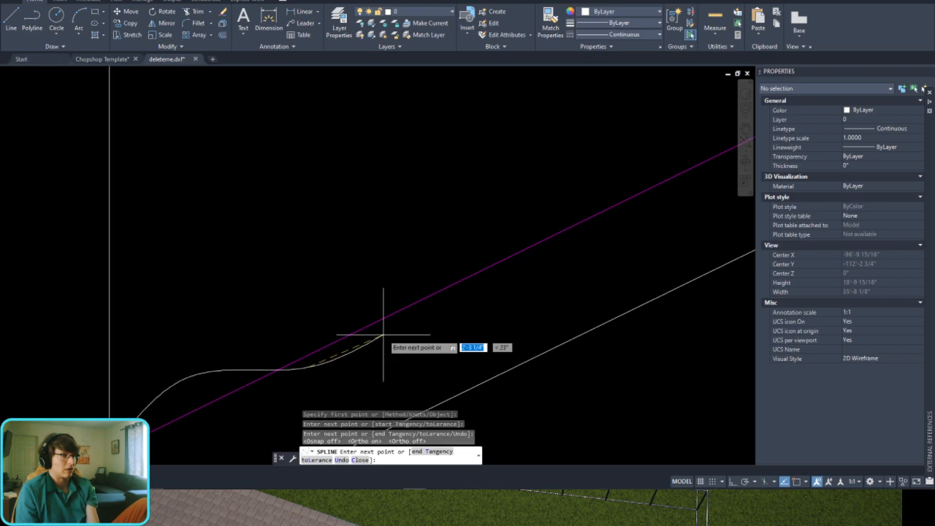
{"action": "left_click", "coordinate": [475, 301]}
{"action": "left_click", "coordinate": [495, 216]}
{"action": "scroll", "coordinate": [526, 208], "scroll_direction": "down", "scroll_amount": 4}
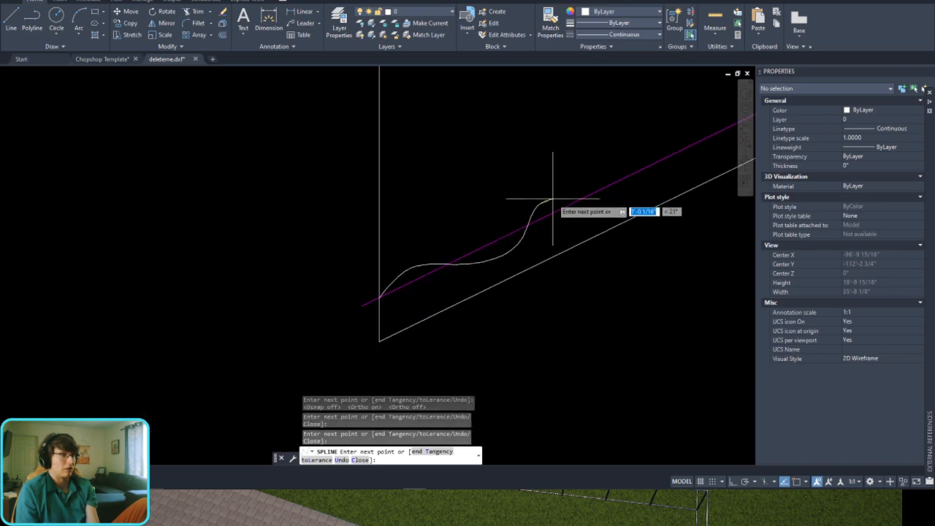
Step: Continue the spline in broad waves that weave across the diagonal magenta guide toward the corner of the far fence
{"action": "mouse_move", "coordinate": [628, 195]}
{"action": "middle_mouse_down"}
{"action": "mouse_move", "coordinate": [584, 236]}
{"action": "mouse_move", "coordinate": [620, 233]}
{"action": "mouse_move", "coordinate": [428, 314]}
{"action": "middle_mouse_up"}
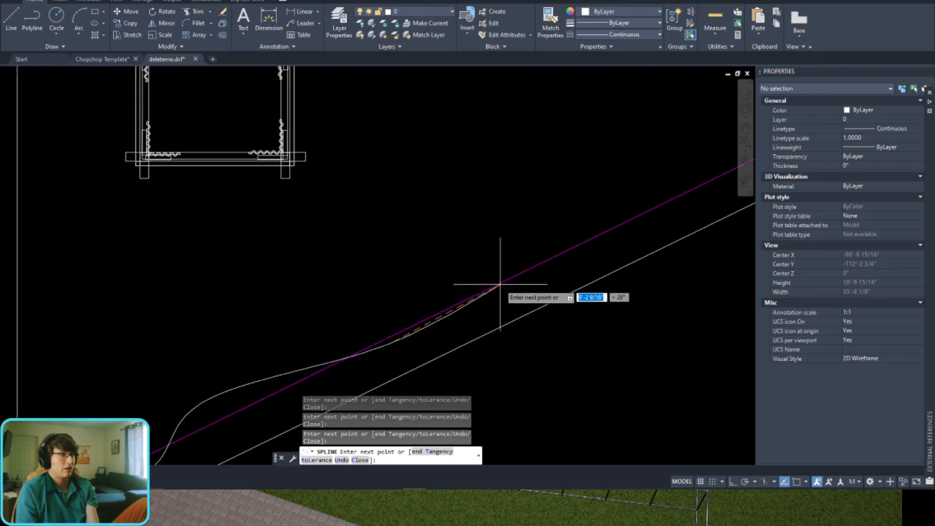
{"action": "middle_click_drag", "start_coordinate": [531, 252], "coordinate": [428, 323]}
{"action": "middle_click_drag", "start_coordinate": [553, 299], "coordinate": [476, 334]}
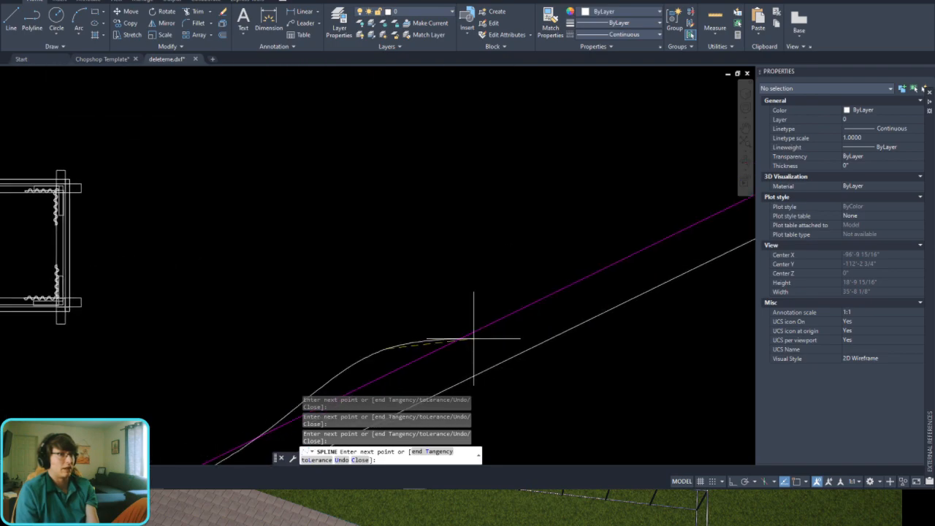
{"action": "mouse_move", "coordinate": [609, 270]}
{"action": "middle_mouse_down"}
{"action": "mouse_move", "coordinate": [487, 299]}
{"action": "mouse_move", "coordinate": [386, 381]}
{"action": "middle_mouse_up"}
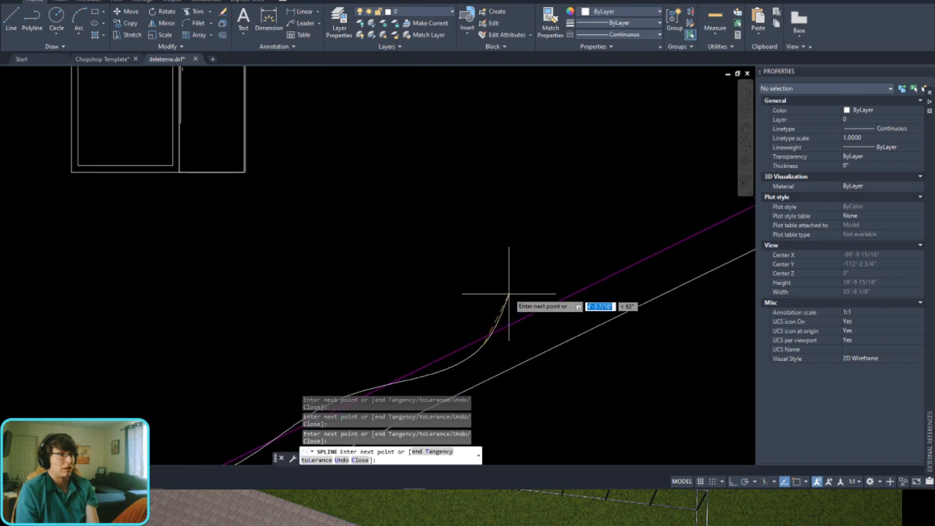
{"action": "middle_click_drag", "start_coordinate": [585, 241], "coordinate": [538, 271]}
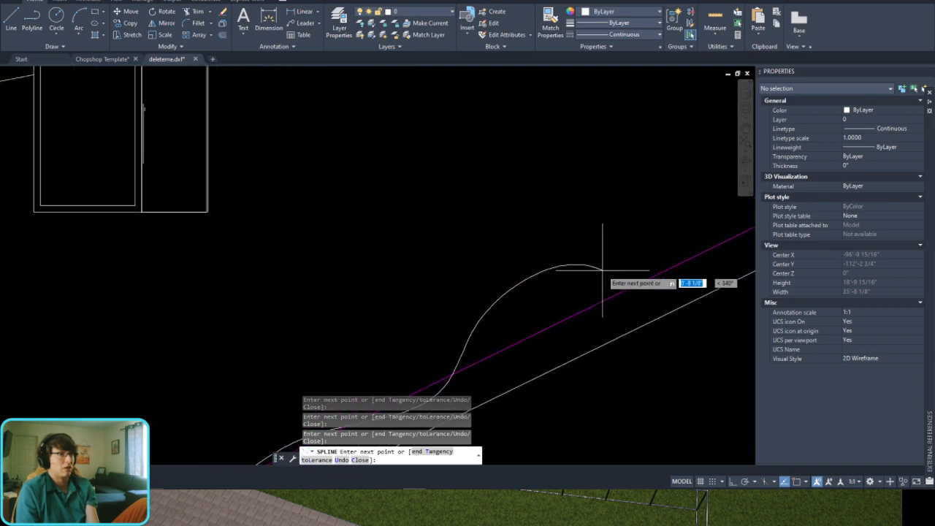
{"action": "middle_click_drag", "start_coordinate": [595, 269], "coordinate": [540, 298]}
{"action": "mouse_move", "coordinate": [595, 313]}
{"action": "middle_mouse_down"}
{"action": "mouse_move", "coordinate": [587, 309]}
{"action": "mouse_move", "coordinate": [495, 375]}
{"action": "middle_mouse_up"}
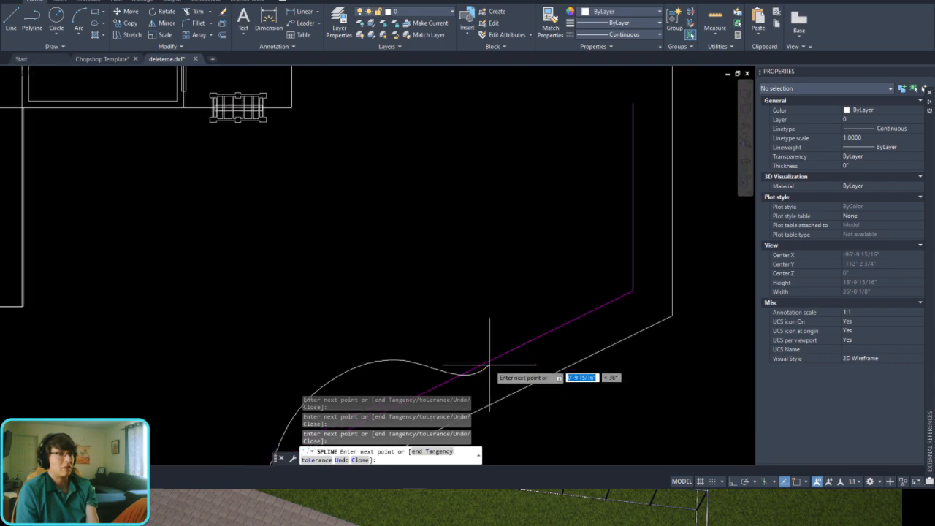
Step: Curve the spline around the fence corner, follow the vertical magenta guide, and end it on the vertical fence line near the house
{"action": "left_click", "coordinate": [612, 267]}
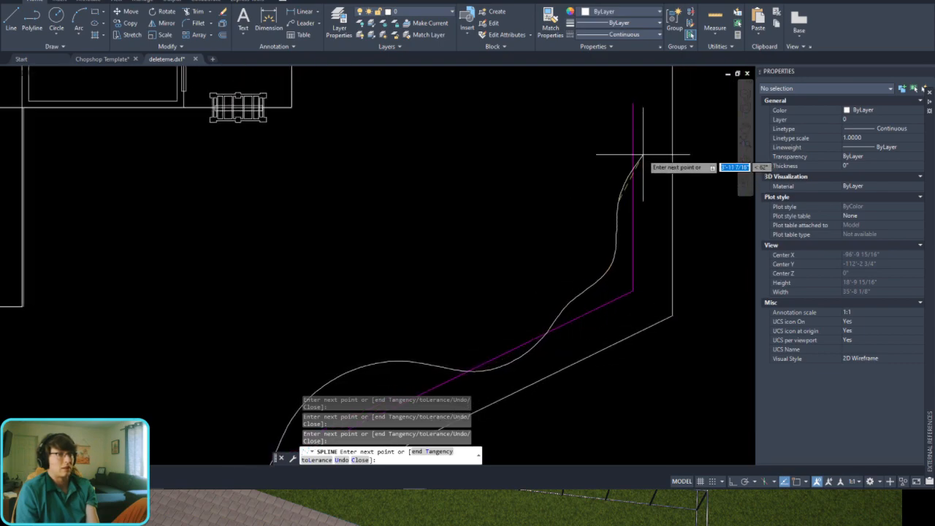
{"action": "middle_click_drag", "start_coordinate": [611, 156], "coordinate": [604, 272]}
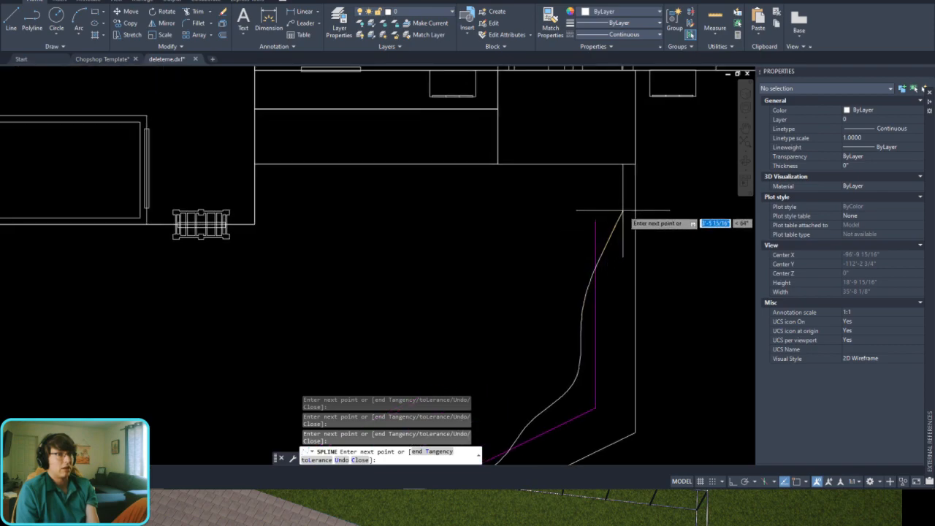
{"action": "left_click", "coordinate": [599, 232]}
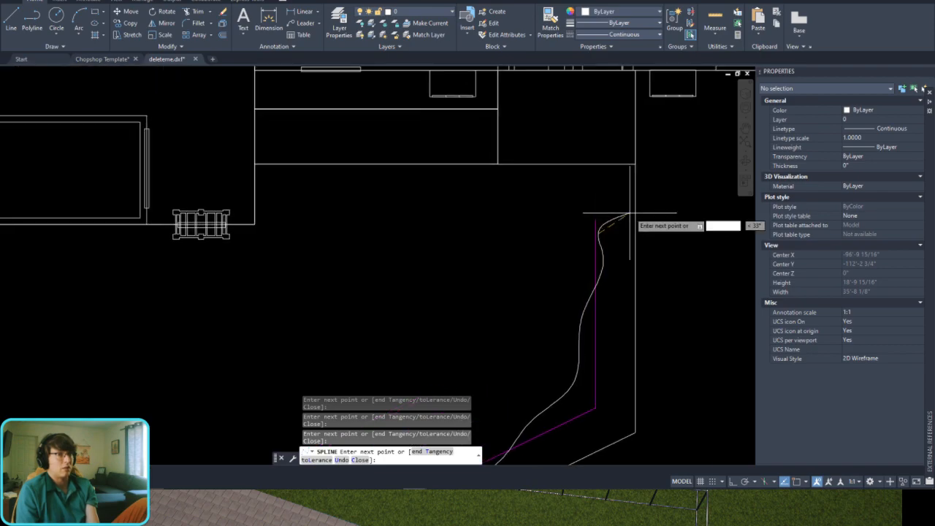
{"action": "scroll", "coordinate": [635, 207], "scroll_direction": "up", "scroll_amount": 4}
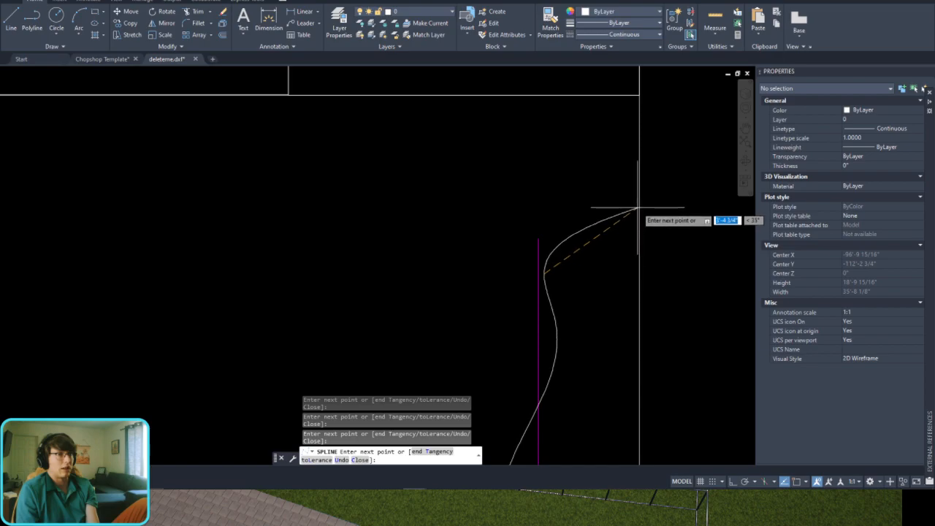
{"action": "left_click", "coordinate": [638, 208]}
{"action": "key", "text": "Return"}
{"action": "scroll", "coordinate": [526, 198], "scroll_direction": "down", "scroll_amount": 5}
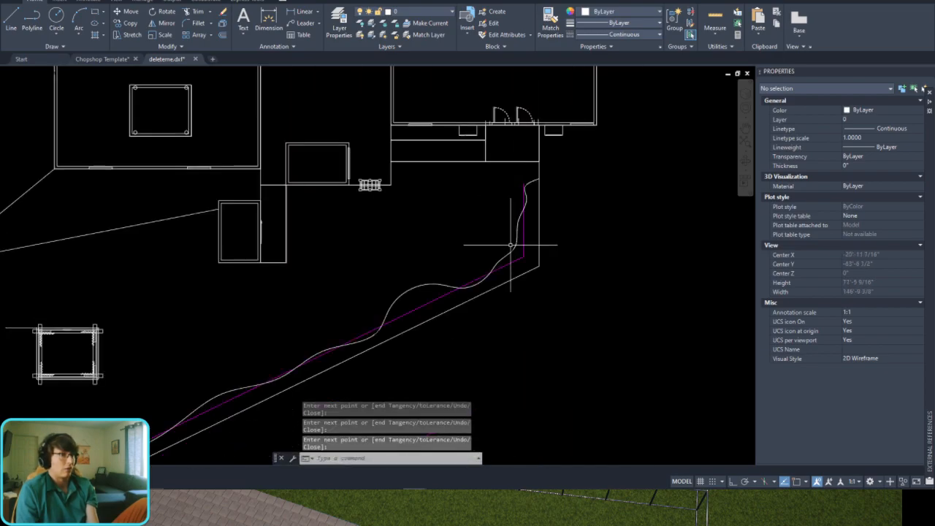
Step: Erase the magenta guide polyline
{"action": "left_click", "coordinate": [534, 234]}
{"action": "scroll", "coordinate": [534, 251], "scroll_direction": "down", "scroll_amount": 3}
{"action": "key", "text": "Delete"}
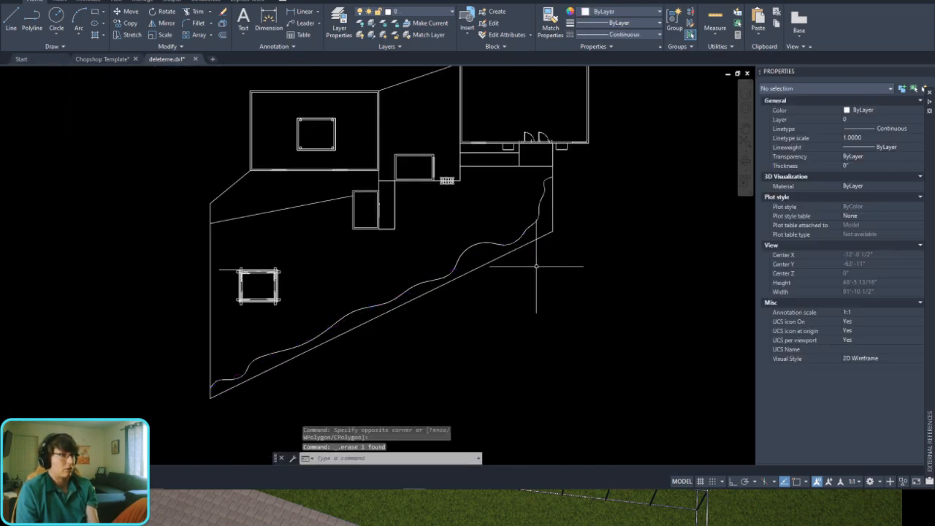
Step: Cut the wavy spline out of deleteme.dxf and paste it into the Chopshop Template drawing near the origin
{"action": "scroll", "coordinate": [341, 329], "scroll_direction": "up", "scroll_amount": 5}
{"action": "scroll", "coordinate": [438, 261], "scroll_direction": "down", "scroll_amount": 4}
{"action": "left_click", "coordinate": [415, 233]}
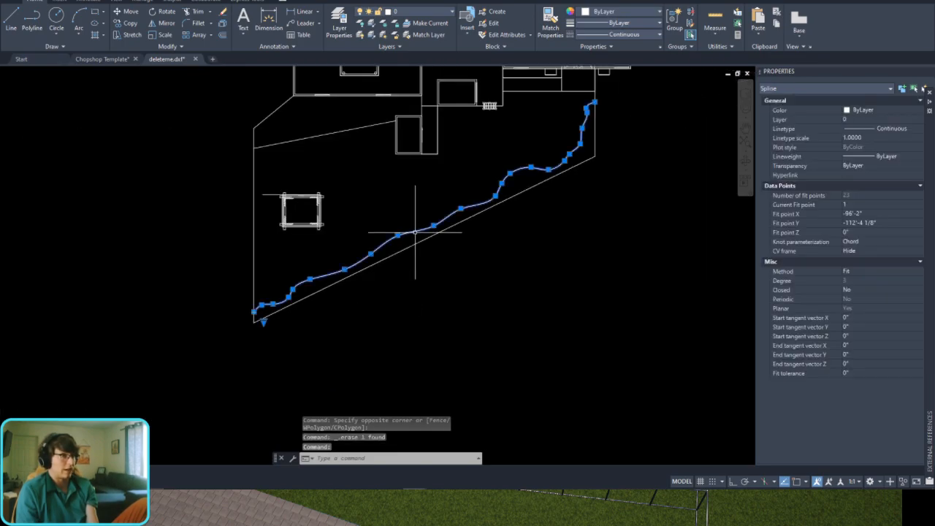
{"action": "scroll", "coordinate": [370, 252], "scroll_direction": "up", "scroll_amount": 4}
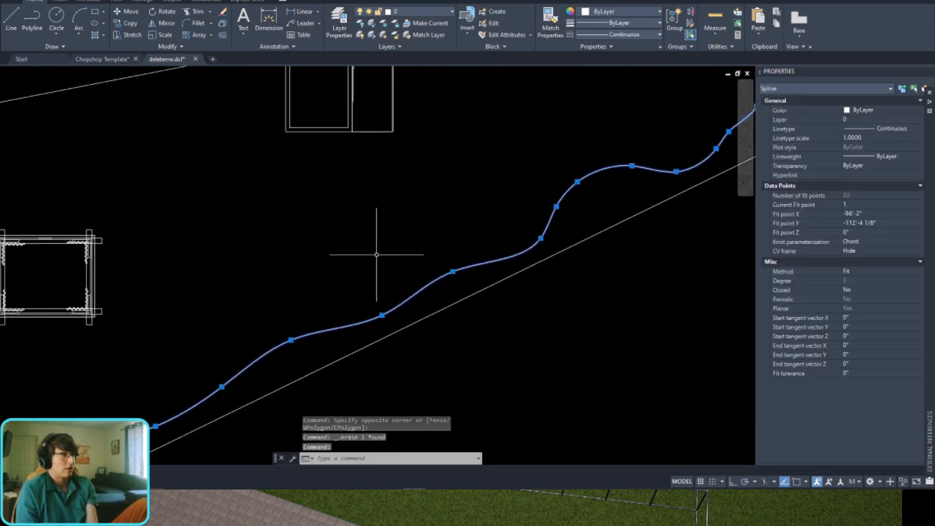
{"action": "key", "text": "ctrl+x"}
{"action": "left_click", "coordinate": [102, 58]}
{"action": "key", "text": "ctrl+v"}
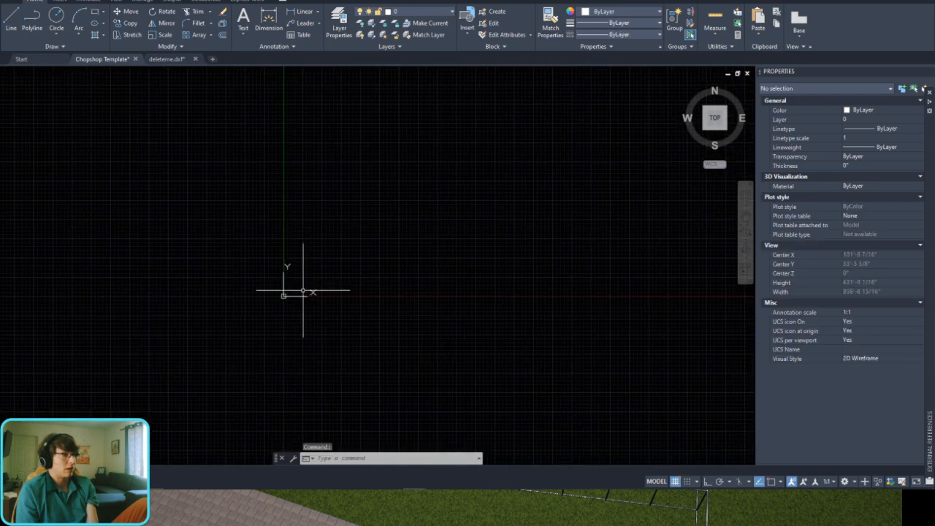
{"action": "left_click", "coordinate": [312, 369]}
{"action": "scroll", "coordinate": [409, 272], "scroll_direction": "down", "scroll_amount": 4}
Step: Check the pasted spline's properties and save the Chopshop Template drawing
{"action": "left_click", "coordinate": [456, 247]}
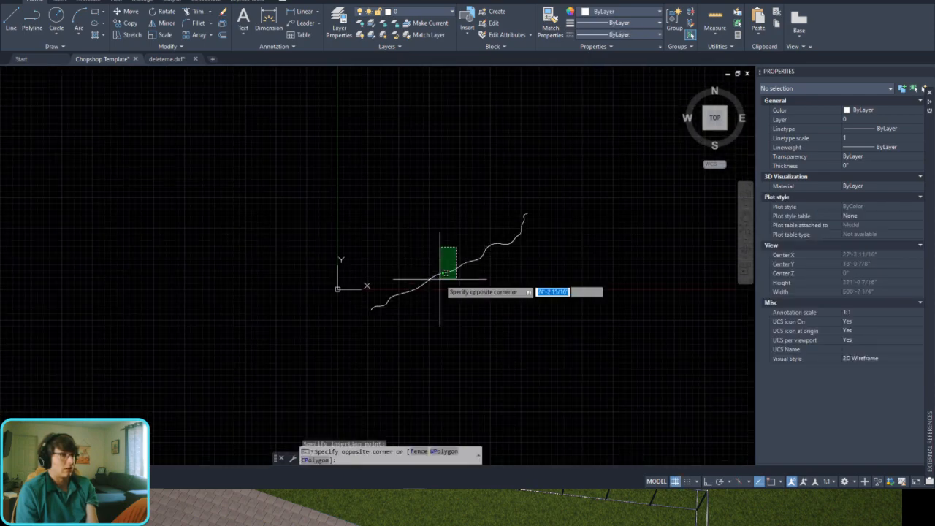
{"action": "left_click", "coordinate": [440, 280]}
{"action": "scroll", "coordinate": [447, 266], "scroll_direction": "up", "scroll_amount": 4}
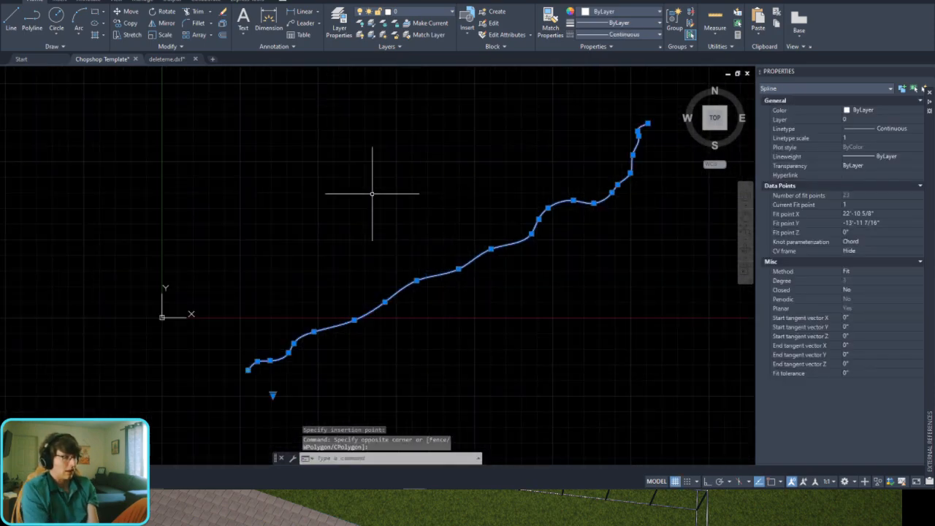
{"action": "key", "text": "Escape"}
{"action": "key", "text": "ctrl+s"}
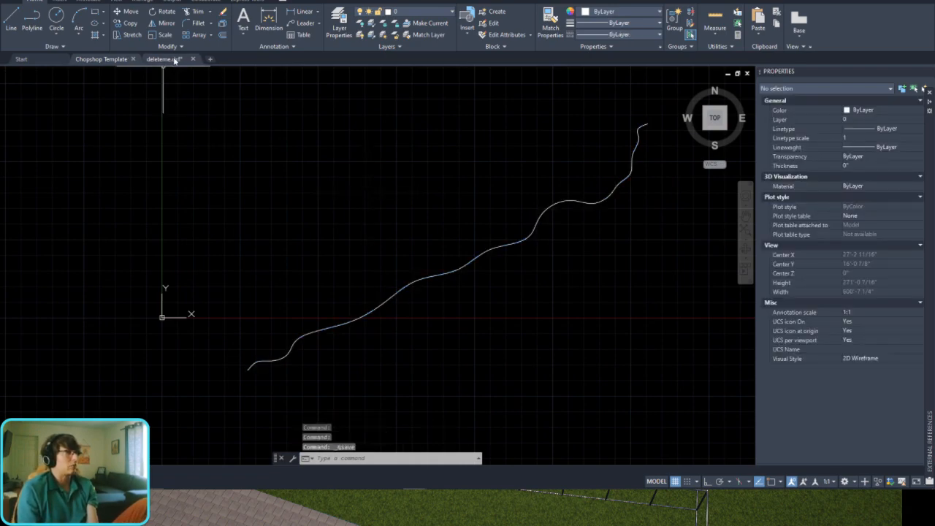
Step: Close deleteme.dxf without saving its changes and close the Chopshop Template drawing
{"action": "left_click", "coordinate": [191, 60]}
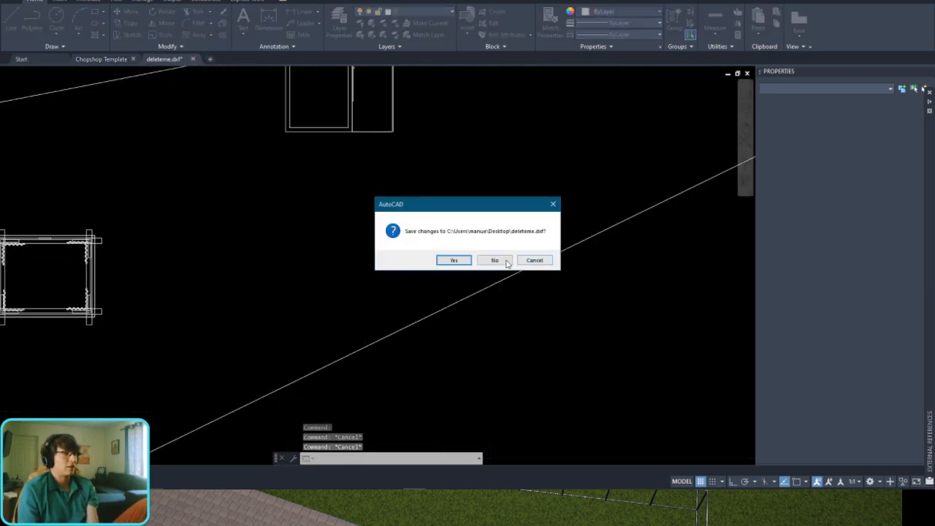
{"action": "left_click", "coordinate": [506, 262]}
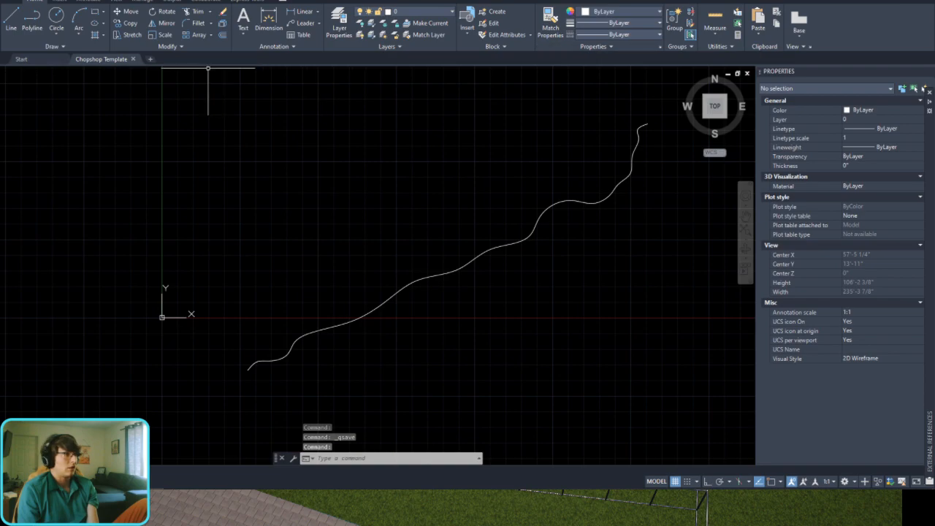
{"action": "left_click", "coordinate": [133, 60]}
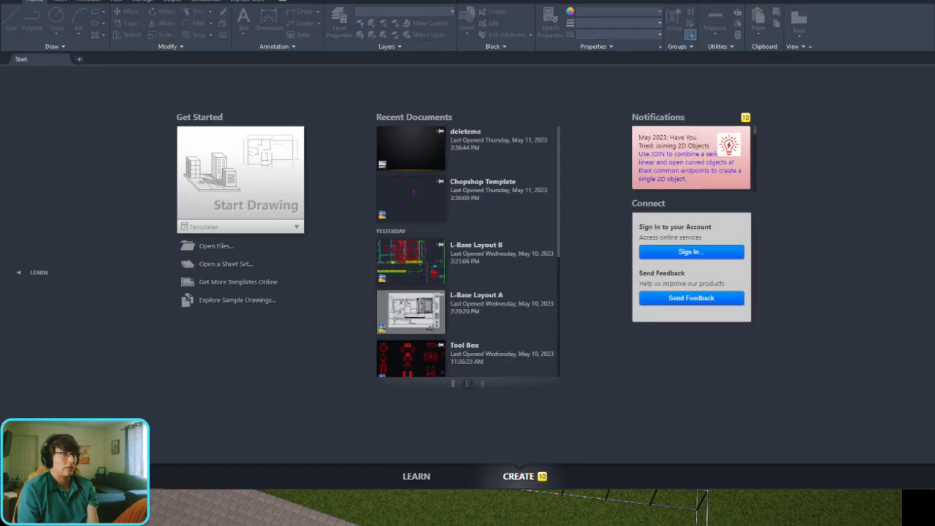
Step: Switch to the backyard plan in the pool design program and open the 01 Project Information stage
{"action": "key", "text": "super+d"}
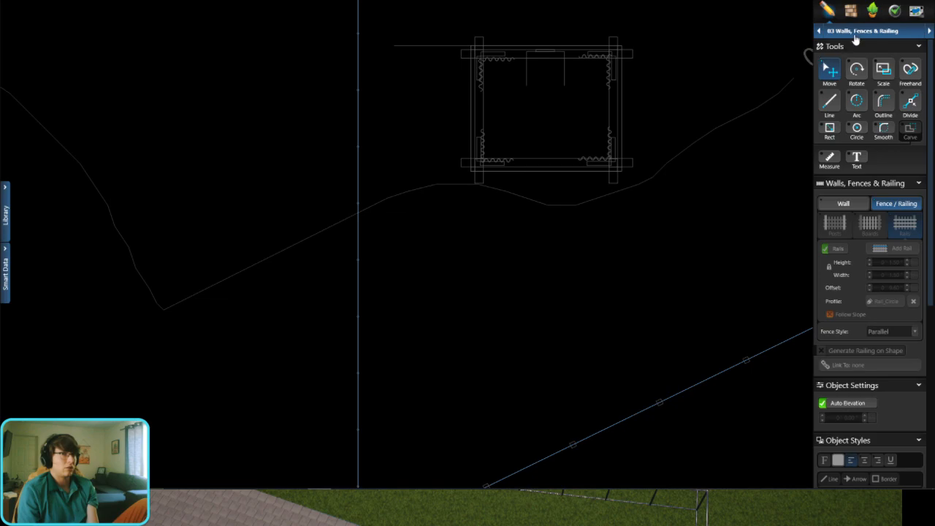
{"action": "left_click", "coordinate": [856, 33]}
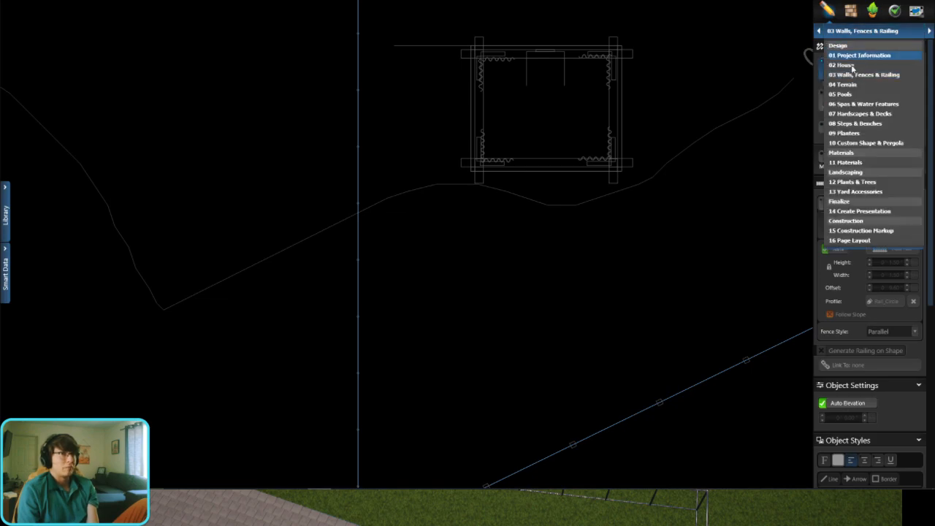
{"action": "left_click", "coordinate": [859, 55]}
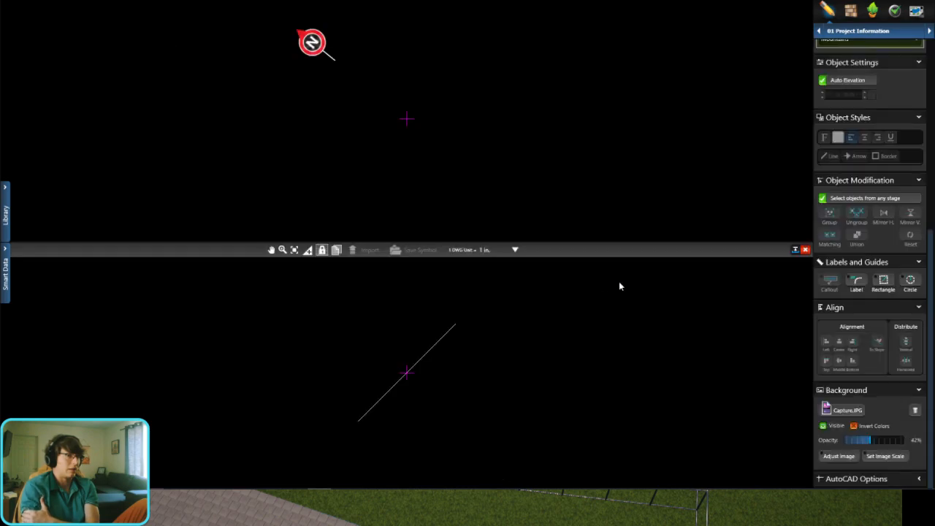
Step: Close the AutoCAD file loaded in the backyard plan and confirm the closure
{"action": "scroll", "coordinate": [407, 389], "scroll_direction": "up", "scroll_amount": 6}
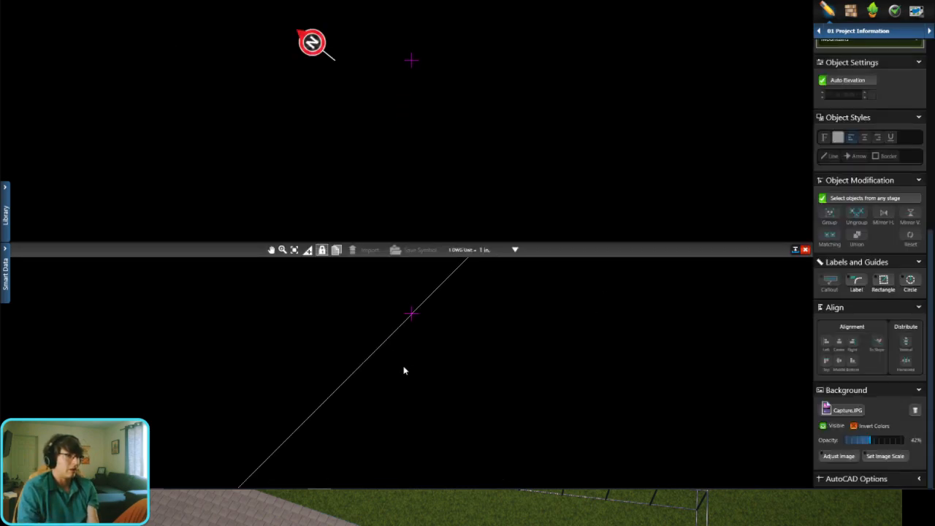
{"action": "scroll", "coordinate": [407, 347], "scroll_direction": "down", "scroll_amount": 5}
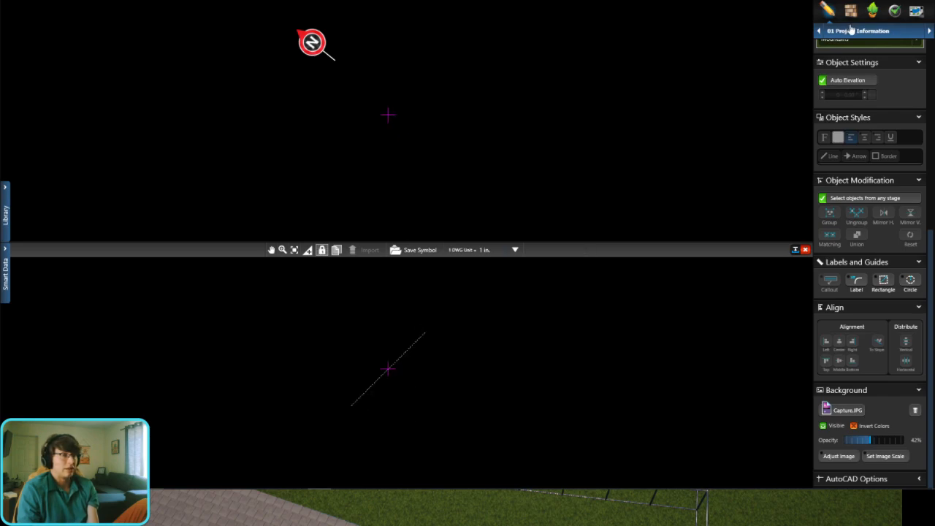
{"action": "left_click", "coordinate": [805, 252]}
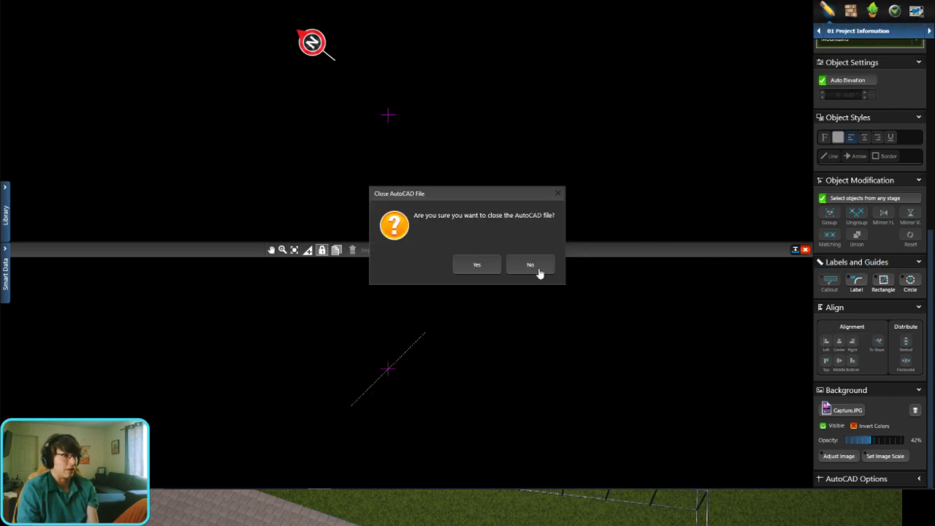
{"action": "left_click", "coordinate": [477, 268]}
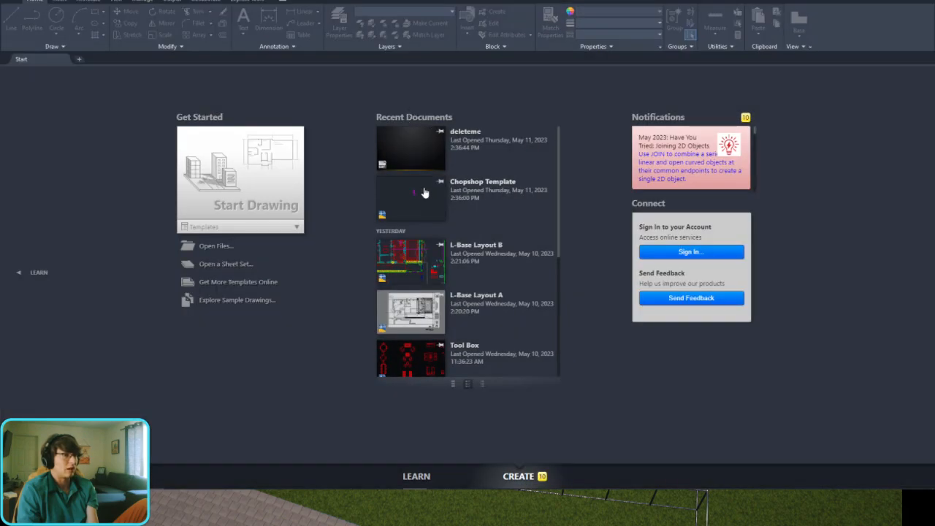
Step: Switch to AutoCAD, reopen the Chopshop Template drawing and select the wavy spline
{"action": "left_click", "coordinate": [423, 192]}
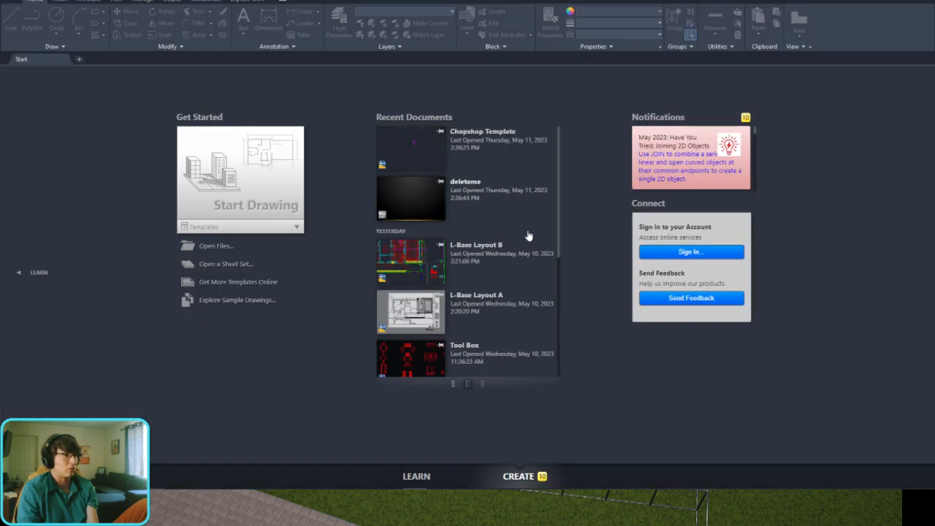
{"action": "left_click", "coordinate": [489, 247]}
{"action": "left_click", "coordinate": [417, 313]}
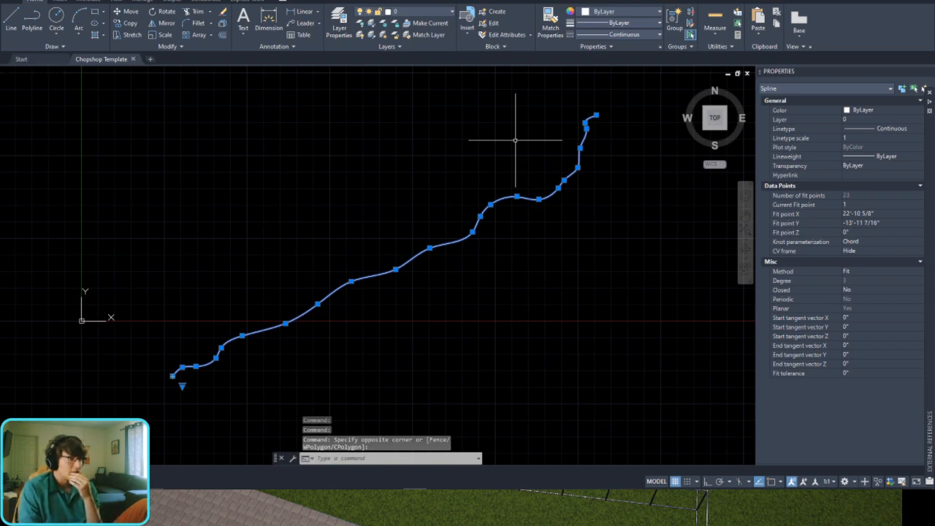
Step: Examine the selected spline's curvature and fit points up close and along its whole length
{"action": "scroll", "coordinate": [192, 372], "scroll_direction": "up", "scroll_amount": 2}
{"action": "scroll", "coordinate": [266, 344], "scroll_direction": "up", "scroll_amount": 2}
{"action": "scroll", "coordinate": [328, 300], "scroll_direction": "up", "scroll_amount": 2}
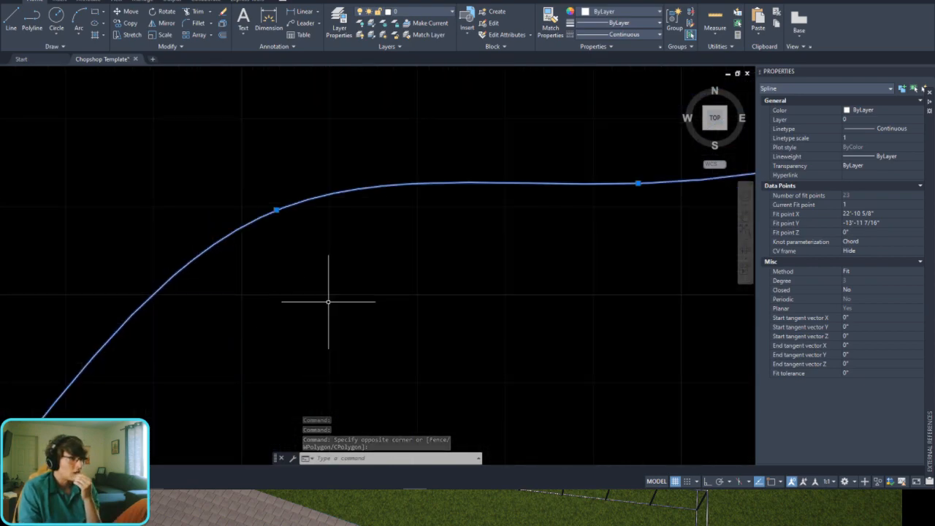
{"action": "scroll", "coordinate": [332, 300], "scroll_direction": "down", "scroll_amount": 2}
{"action": "scroll", "coordinate": [501, 257], "scroll_direction": "down", "scroll_amount": 2}
{"action": "scroll", "coordinate": [424, 308], "scroll_direction": "down", "scroll_amount": 2}
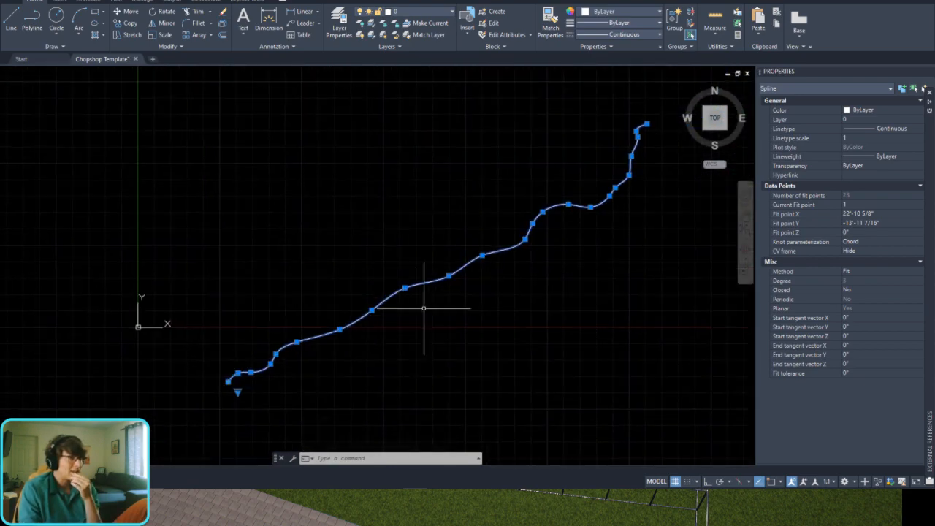
{"action": "scroll", "coordinate": [423, 308], "scroll_direction": "down", "scroll_amount": 2}
{"action": "scroll", "coordinate": [394, 296], "scroll_direction": "up", "scroll_amount": 2}
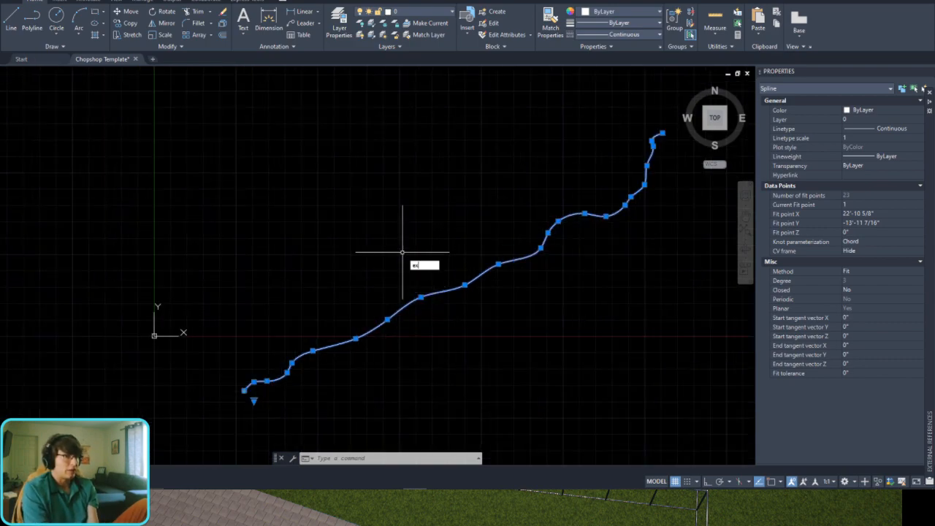
Step: Try to explode the wavy spline and select it again
{"action": "key", "text": "Return"}
{"action": "left_click", "coordinate": [402, 252]}
{"action": "left_click", "coordinate": [365, 359]}
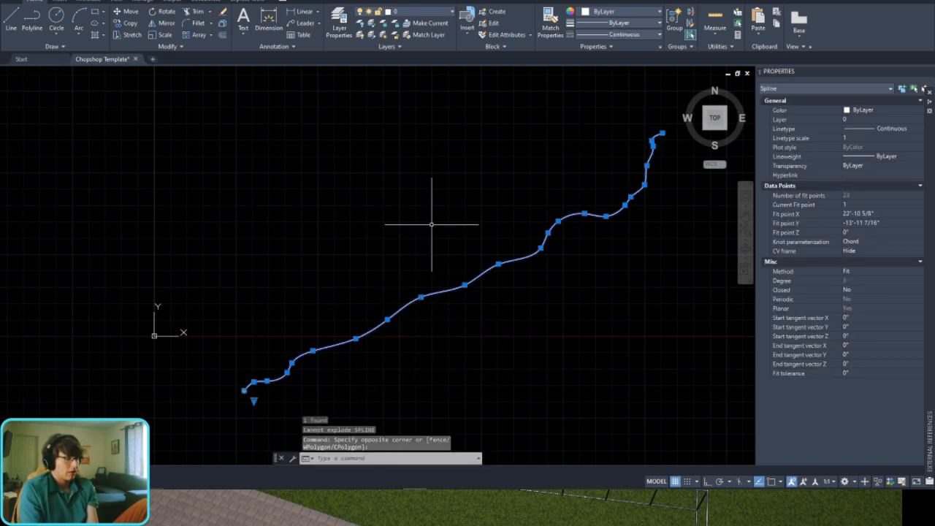
Step: Try to convert the wavy spline with CONVERTPOLY using the Light option
{"action": "type", "text": "convert"}
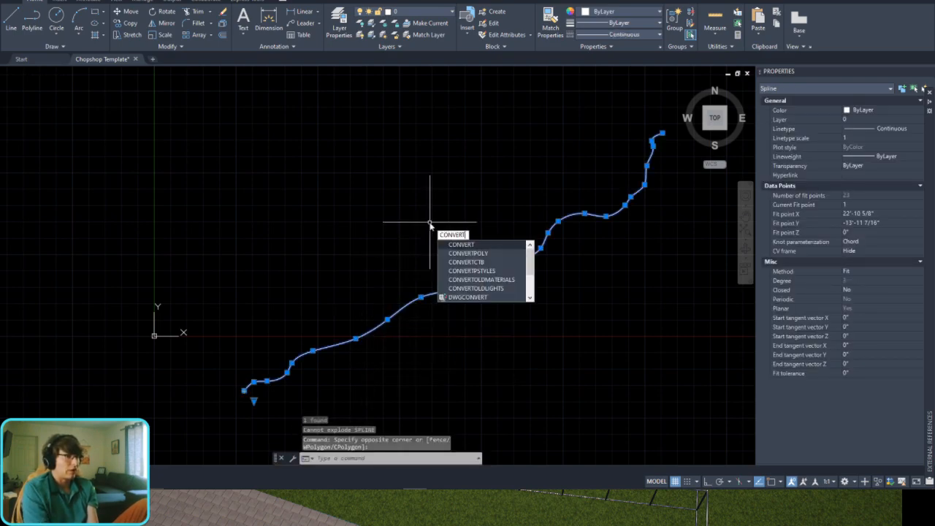
{"action": "key", "text": "Return"}
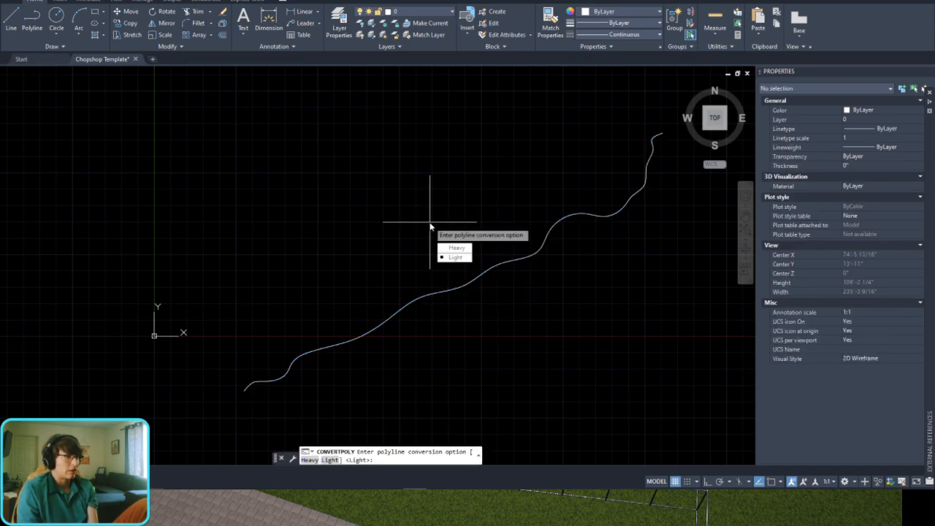
{"action": "key", "text": "Return"}
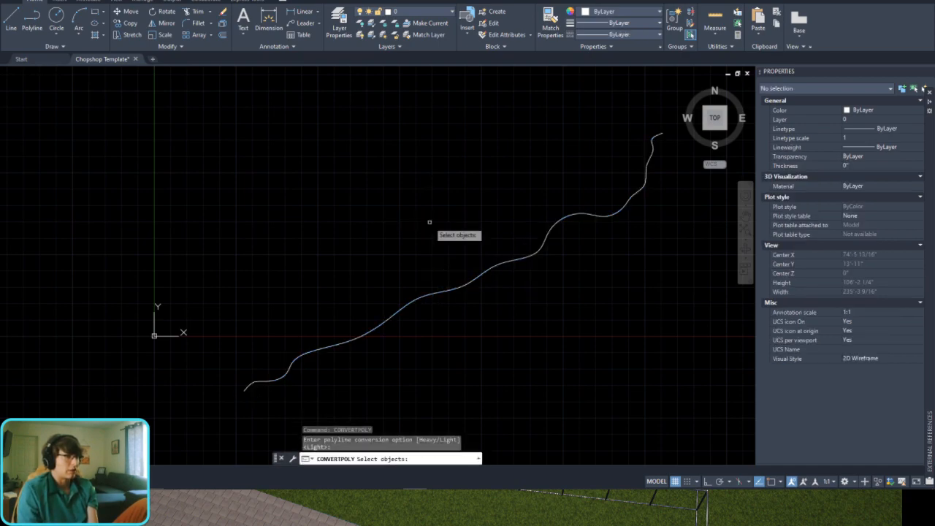
{"action": "left_click", "coordinate": [457, 289]}
{"action": "key", "text": "Return"}
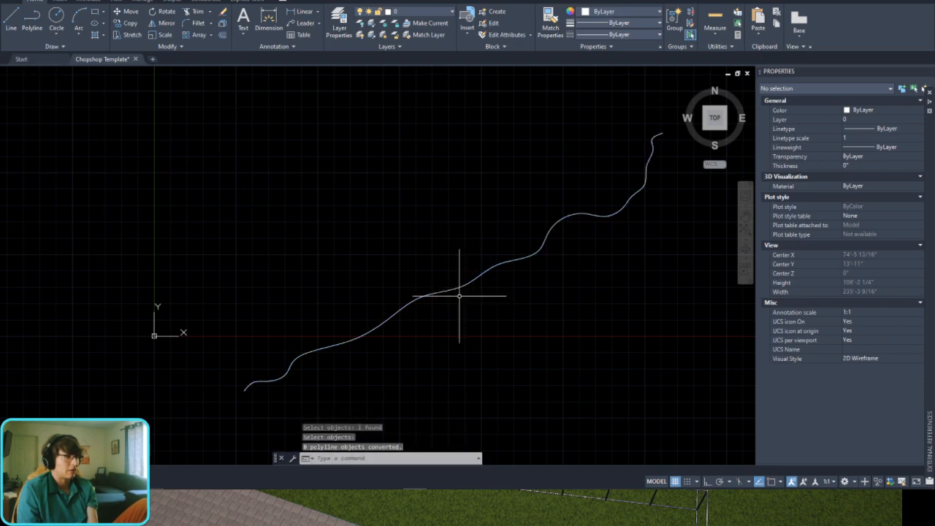
{"action": "left_click", "coordinate": [442, 265]}
{"action": "left_click", "coordinate": [439, 312]}
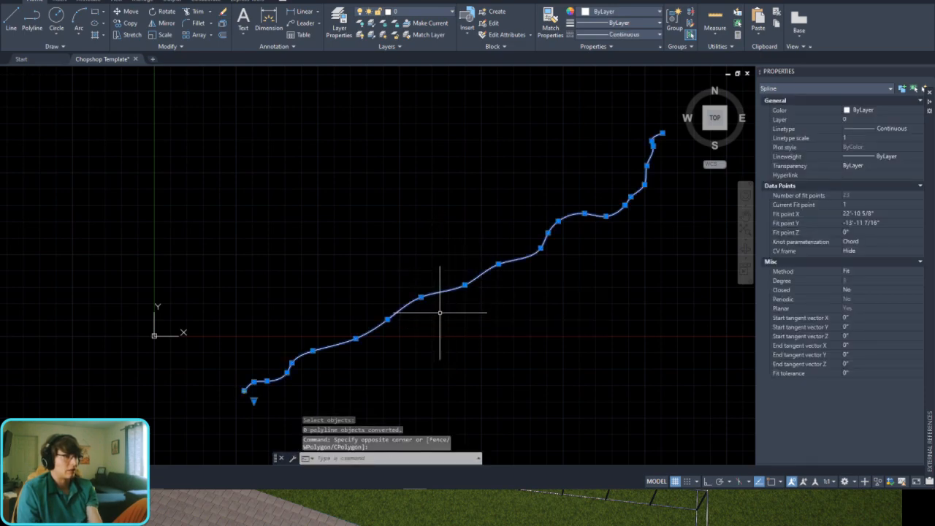
{"action": "key", "text": "Escape"}
{"action": "type", "text": "spl"}
{"action": "key", "text": "Return"}
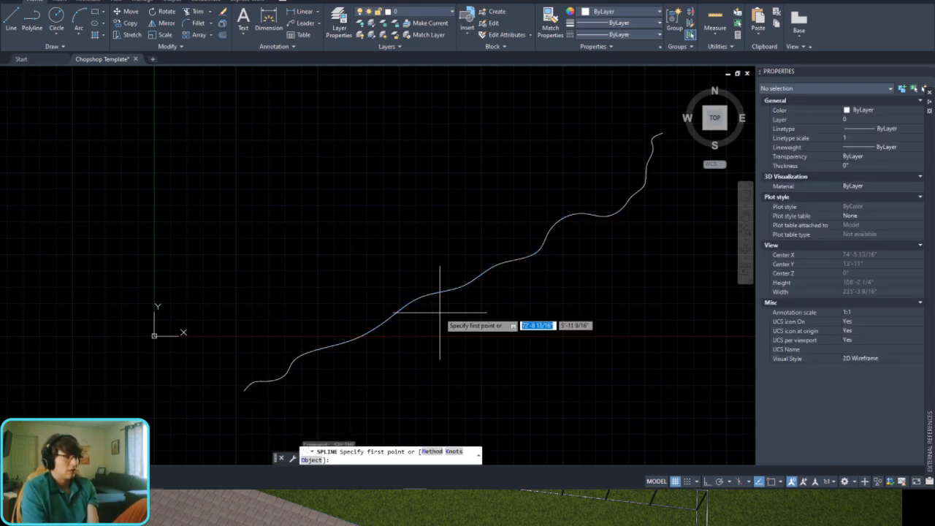
{"action": "key", "text": "Escape"}
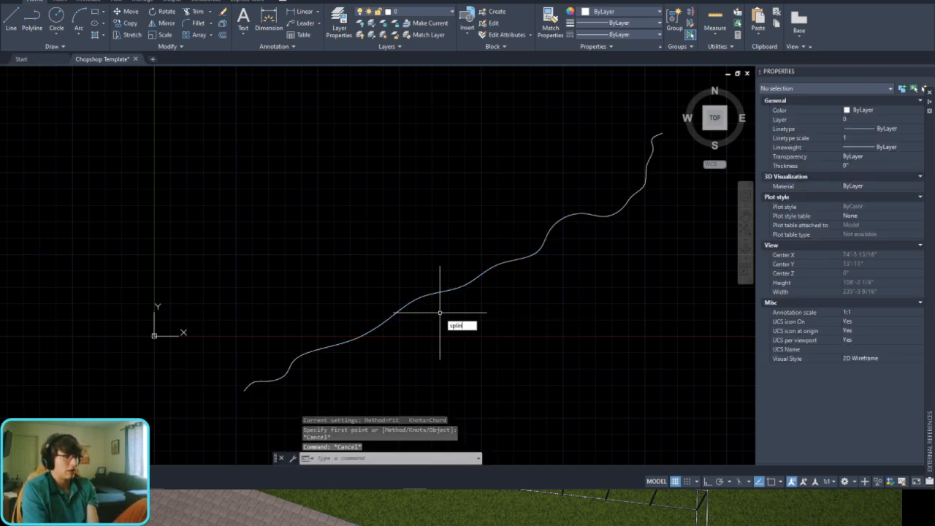
Step: Convert the wavy spline to a polyline with SPLINEDIT at a precision of 10
{"action": "key", "text": "Down"}
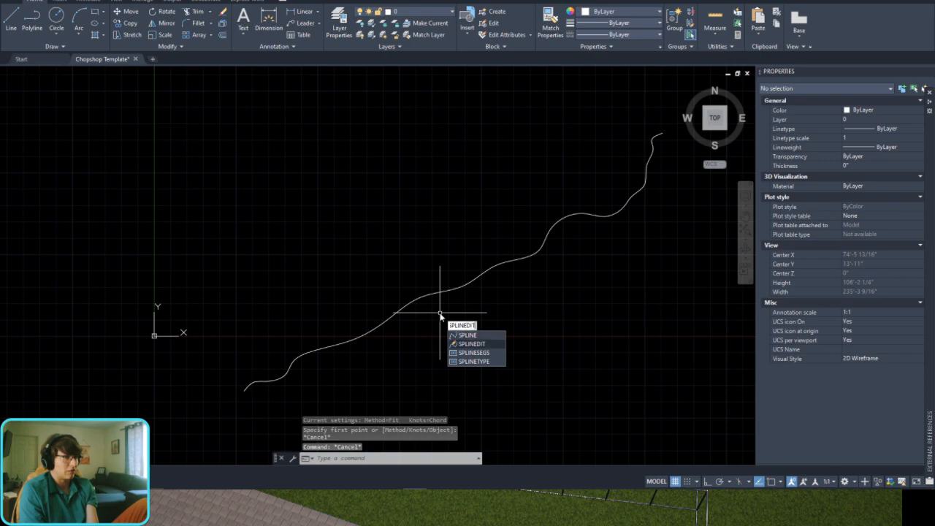
{"action": "key", "text": "Return"}
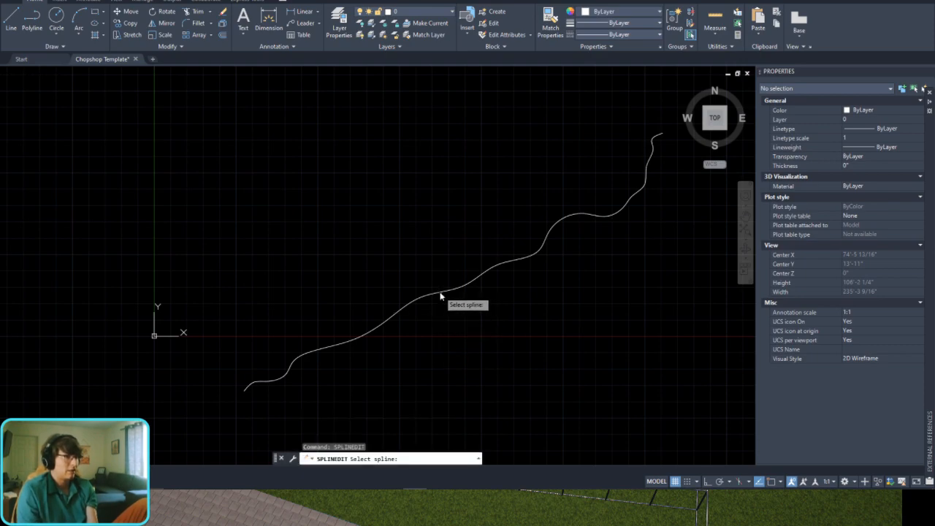
{"action": "left_click", "coordinate": [440, 296]}
{"action": "left_click", "coordinate": [489, 356]}
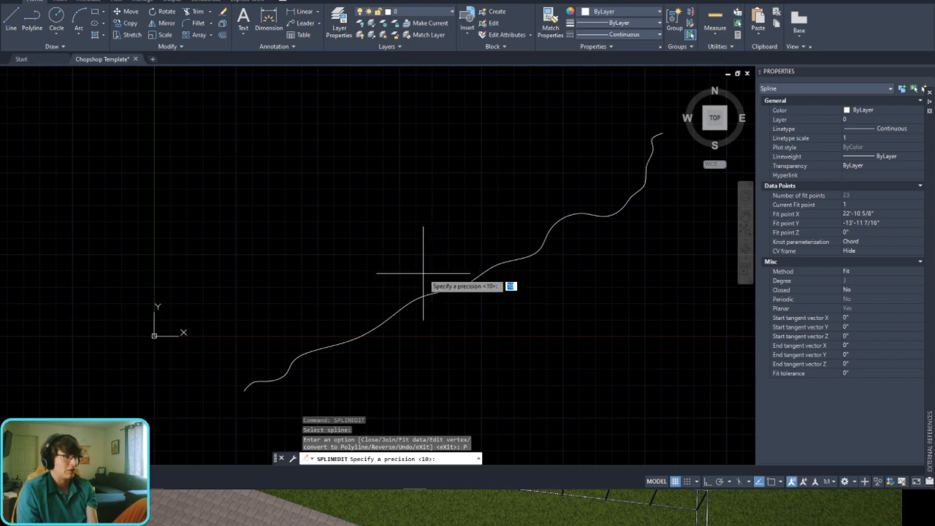
{"action": "key", "text": "Return"}
Step: Select the converted polyline, examine its vertices along the curve and clear the selection
{"action": "scroll", "coordinate": [341, 353], "scroll_direction": "up", "scroll_amount": 6}
{"action": "left_click", "coordinate": [340, 354]}
{"action": "left_click", "coordinate": [305, 308]}
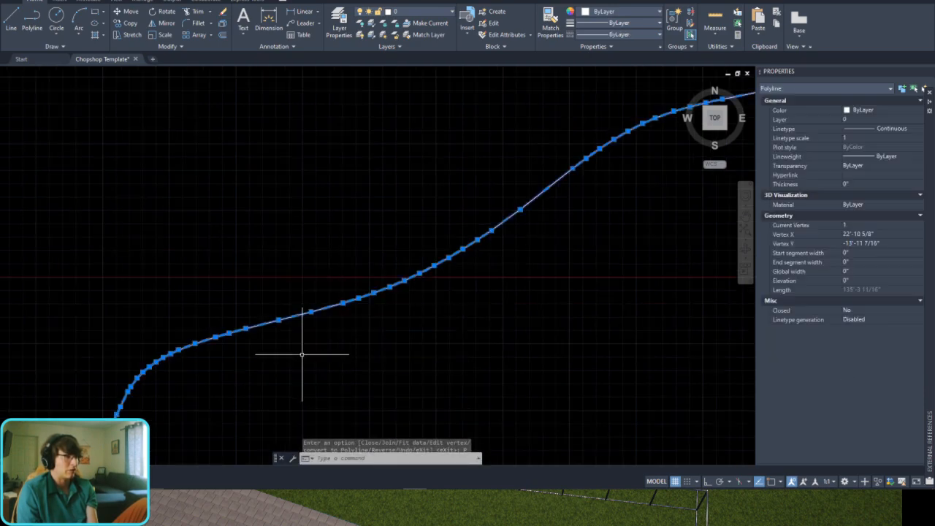
{"action": "scroll", "coordinate": [355, 325], "scroll_direction": "down", "scroll_amount": 5}
{"action": "scroll", "coordinate": [540, 244], "scroll_direction": "up", "scroll_amount": 6}
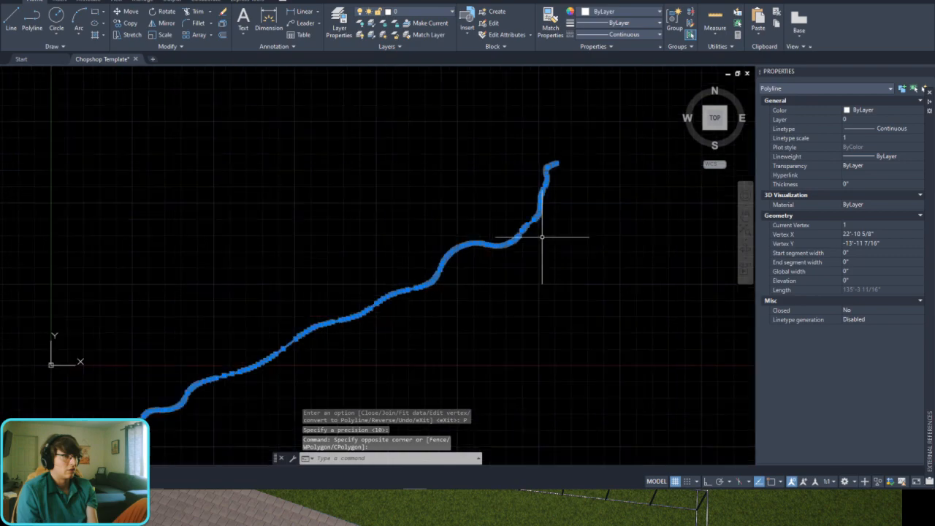
{"action": "scroll", "coordinate": [508, 244], "scroll_direction": "down", "scroll_amount": 5}
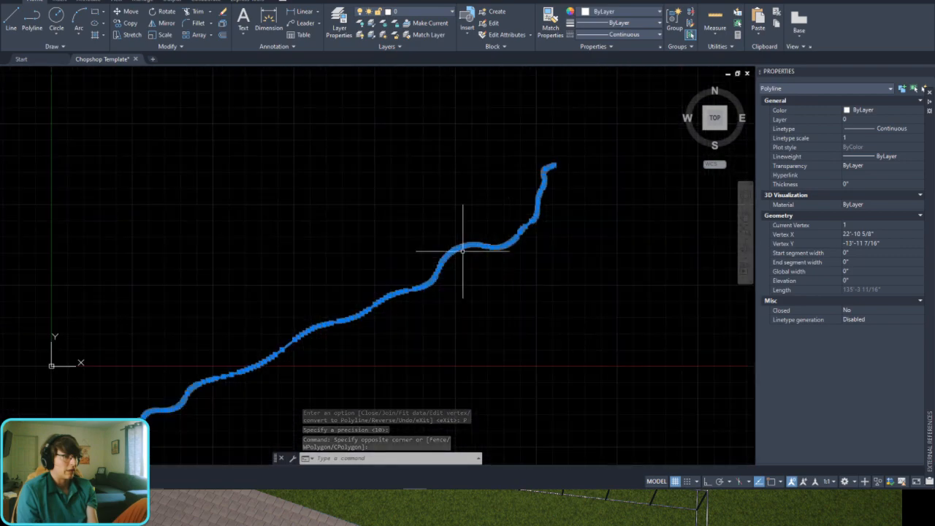
{"action": "key", "text": "Escape"}
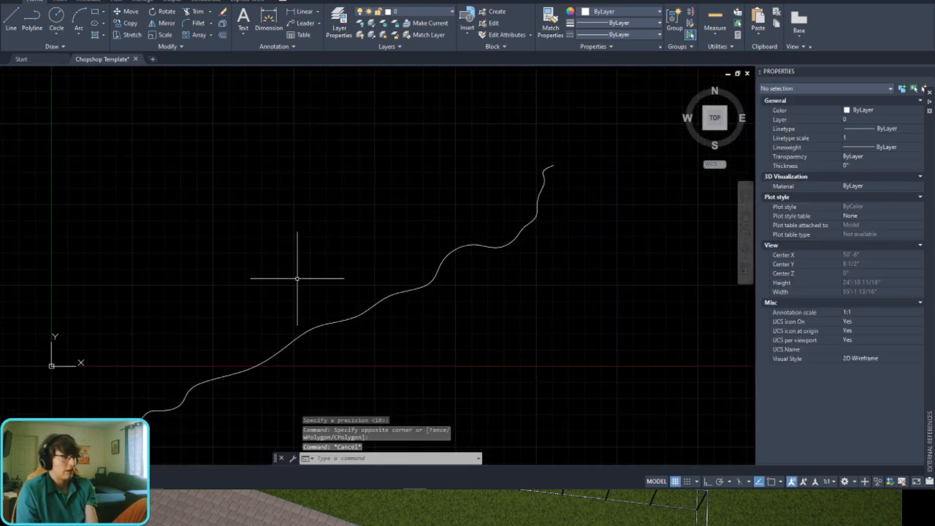
Step: Save and close the Chopshop Template drawing and switch to the backyard plan in the pool design program
{"action": "left_click", "coordinate": [135, 59]}
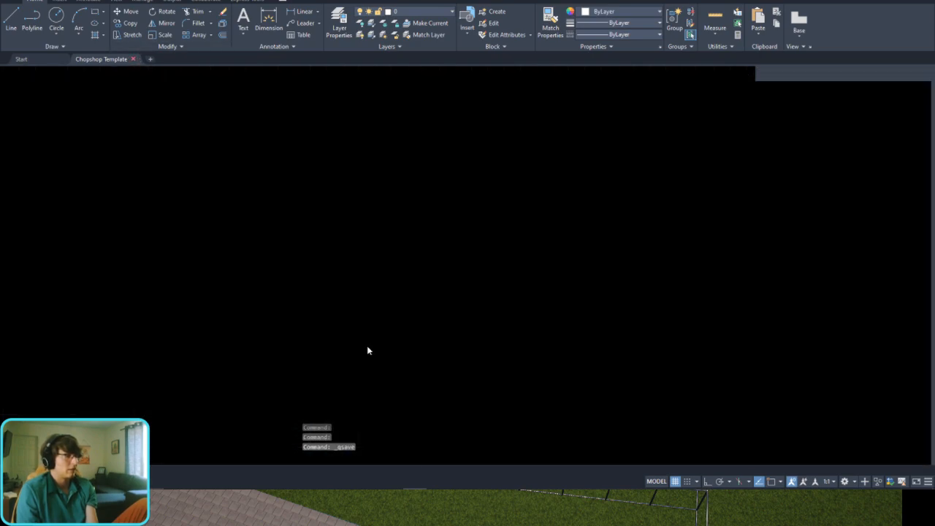
{"action": "key", "text": "alt+Tab"}
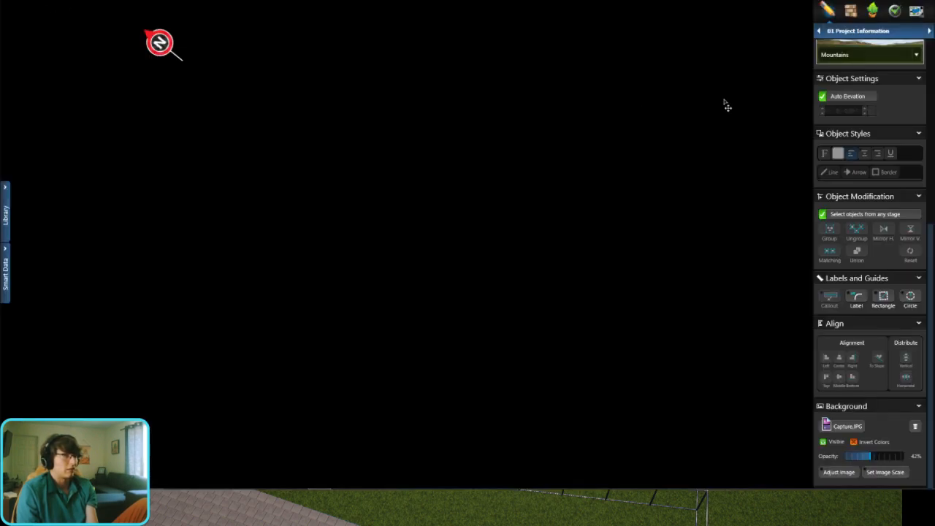
Step: Load the updated Chopshop Template drawing as an AutoCAD file in the 01 Project Information stage
{"action": "left_click", "coordinate": [880, 30]}
{"action": "left_click", "coordinate": [880, 40]}
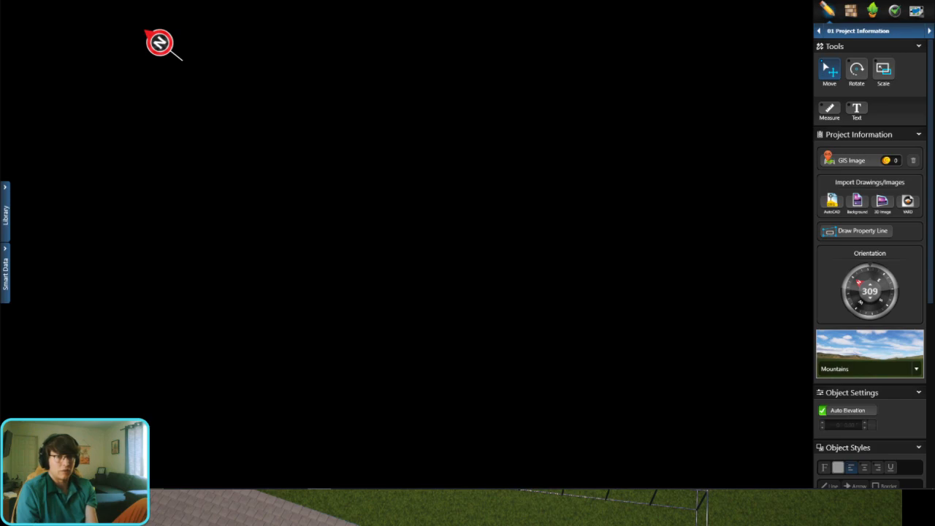
{"action": "scroll", "coordinate": [328, 368], "scroll_direction": "down", "scroll_amount": 3}
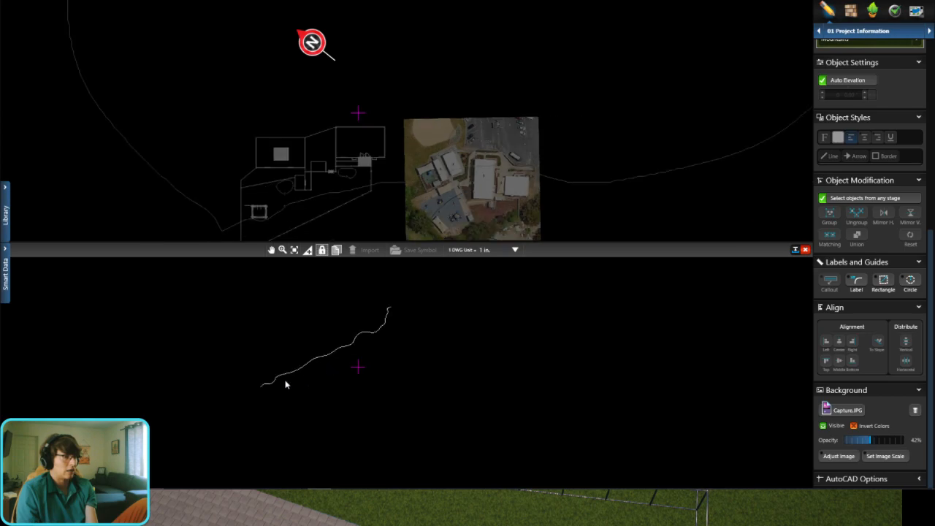
{"action": "scroll", "coordinate": [355, 317], "scroll_direction": "up", "scroll_amount": 5}
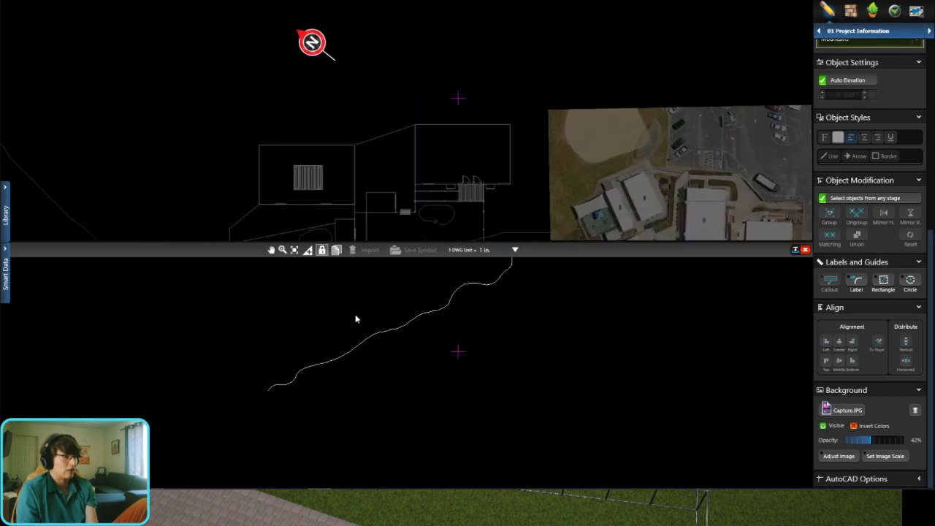
Step: Import the wavy polyline into the plan as a shape in the 10 Custom Shape & Pergola stage
{"action": "left_click", "coordinate": [851, 32]}
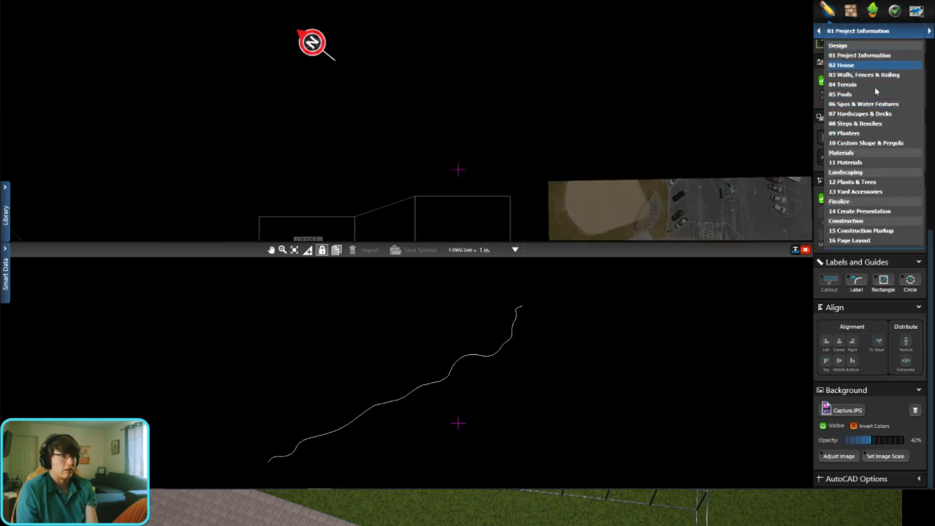
{"action": "left_click", "coordinate": [869, 143]}
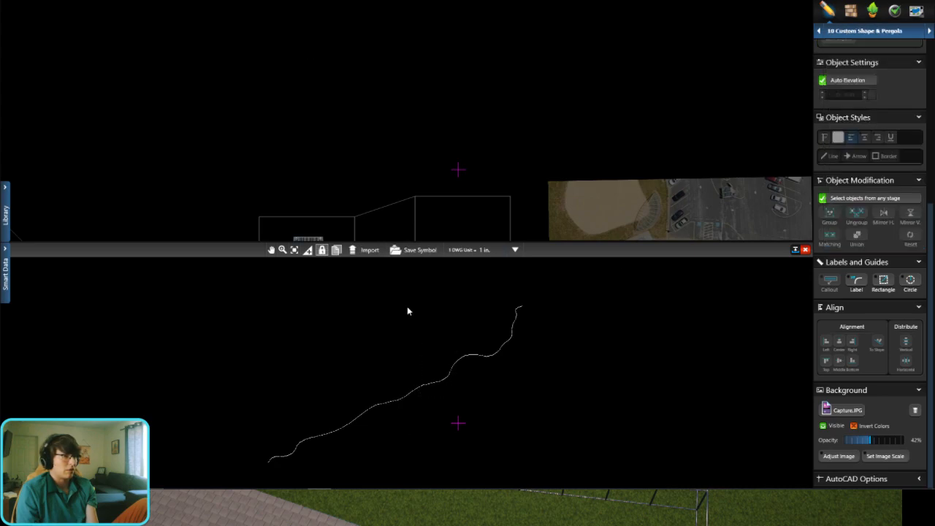
{"action": "left_click", "coordinate": [367, 250]}
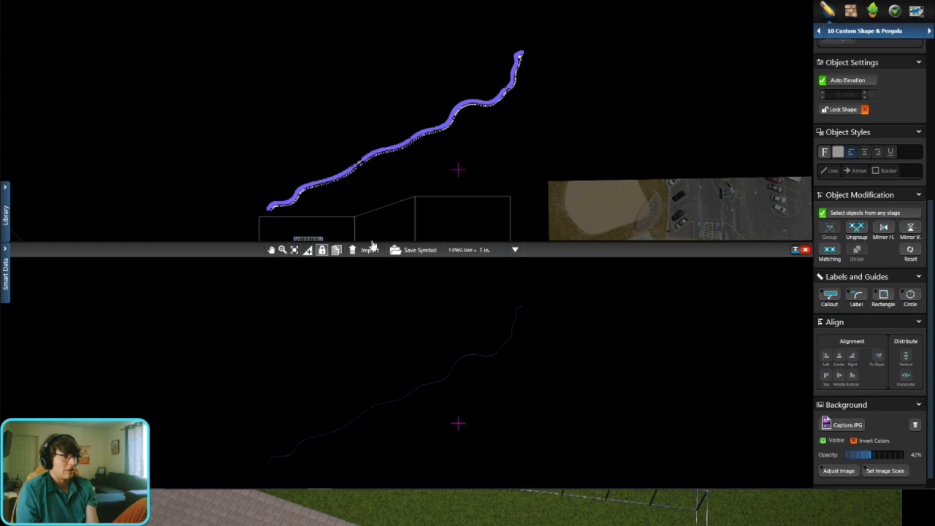
Step: Minimize the AutoCAD view and move the imported wavy shape into the backyard alongside the diagonal fence line
{"action": "left_click", "coordinate": [795, 250]}
{"action": "scroll", "coordinate": [414, 271], "scroll_direction": "up", "scroll_amount": 6}
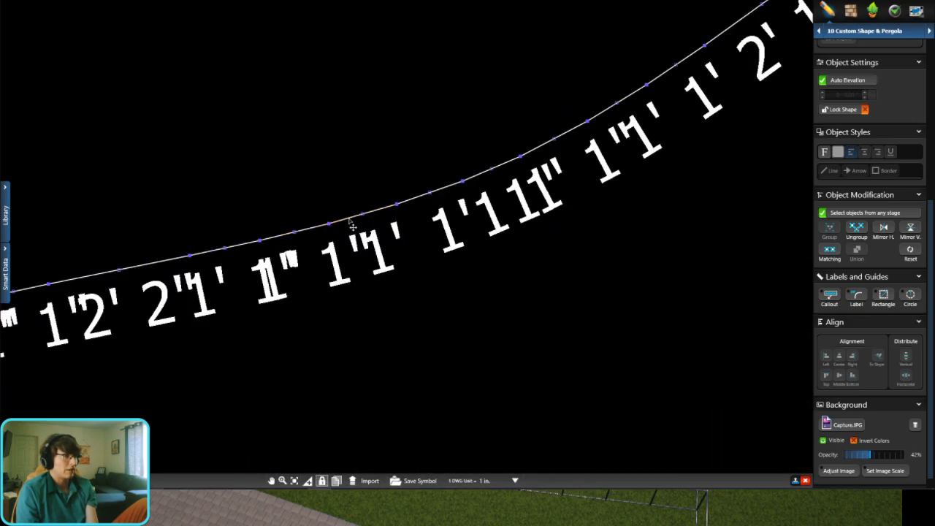
{"action": "scroll", "coordinate": [356, 108], "scroll_direction": "down", "scroll_amount": 8}
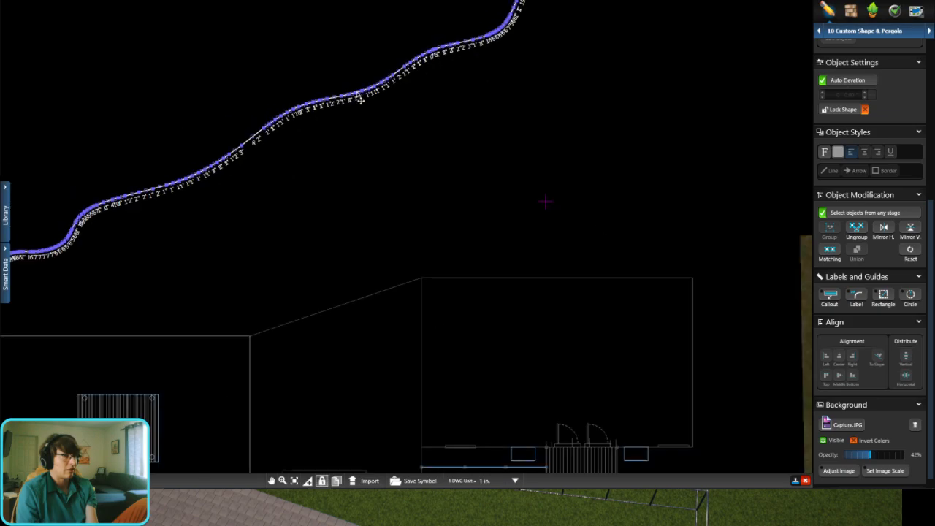
{"action": "left_click_drag", "start_coordinate": [340, 217], "coordinate": [331, 346]}
{"action": "middle_click_drag", "start_coordinate": [332, 347], "coordinate": [388, 193]}
{"action": "left_click_drag", "start_coordinate": [387, 193], "coordinate": [370, 353]}
{"action": "scroll", "coordinate": [353, 316], "scroll_direction": "up", "scroll_amount": 2}
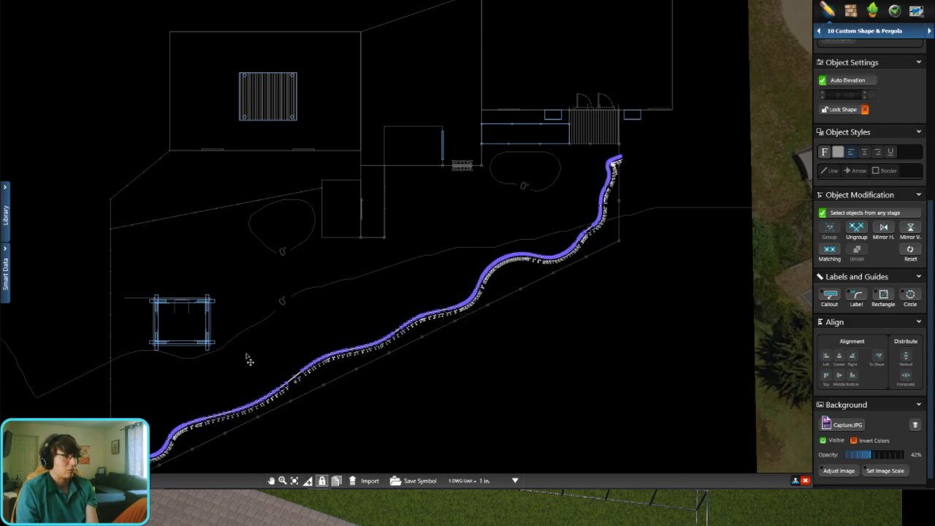
Step: Draw a straight line about 8' 1" long parallel to the diagonal fence, beside the wavy shape's lower end
{"action": "middle_click_drag", "start_coordinate": [248, 359], "coordinate": [431, 249]}
{"action": "scroll", "coordinate": [325, 366], "scroll_direction": "up", "scroll_amount": 8}
{"action": "left_click", "coordinate": [424, 188]}
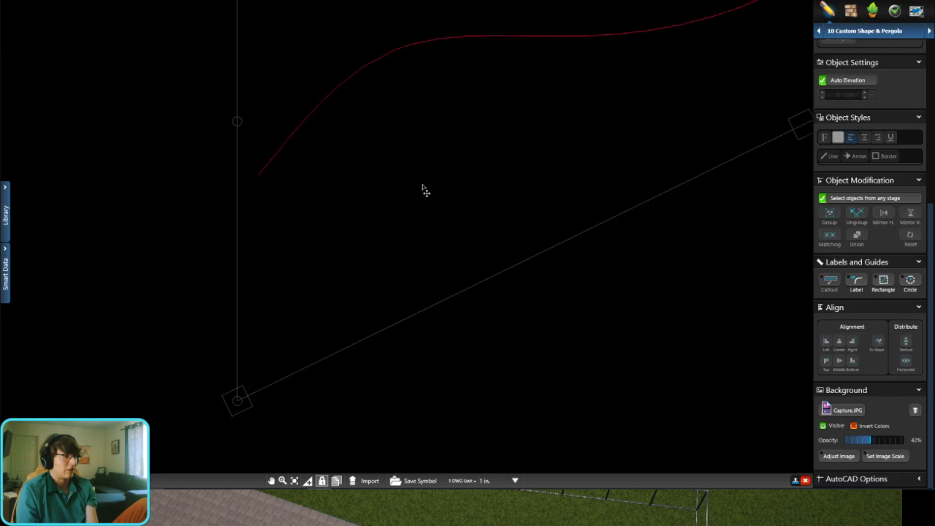
{"action": "middle_click_drag", "start_coordinate": [405, 203], "coordinate": [357, 254]}
{"action": "scroll", "coordinate": [867, 181], "scroll_direction": "up", "scroll_amount": 5}
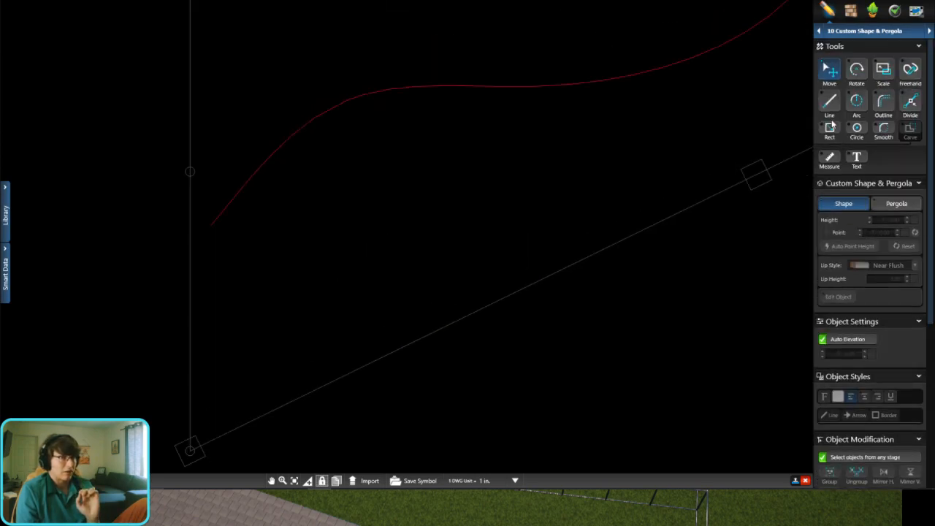
{"action": "left_click", "coordinate": [305, 195]}
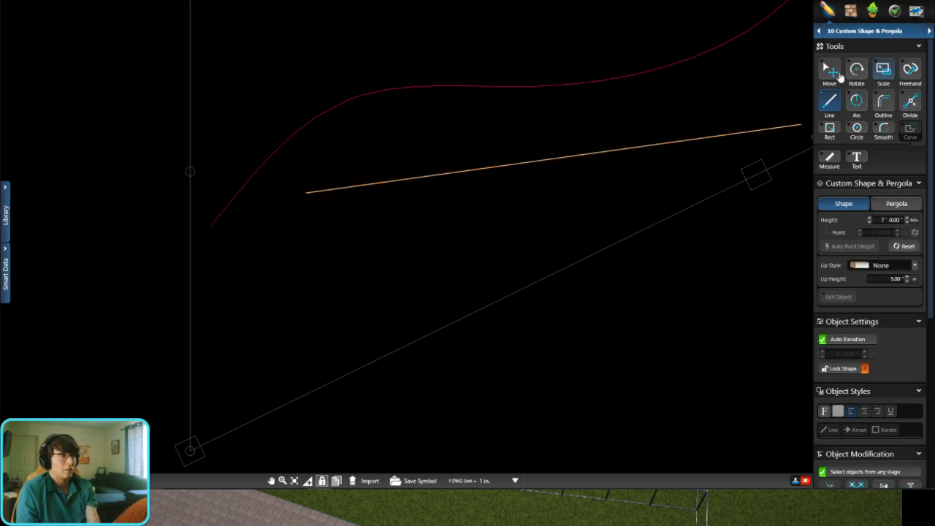
{"action": "left_click", "coordinate": [836, 69]}
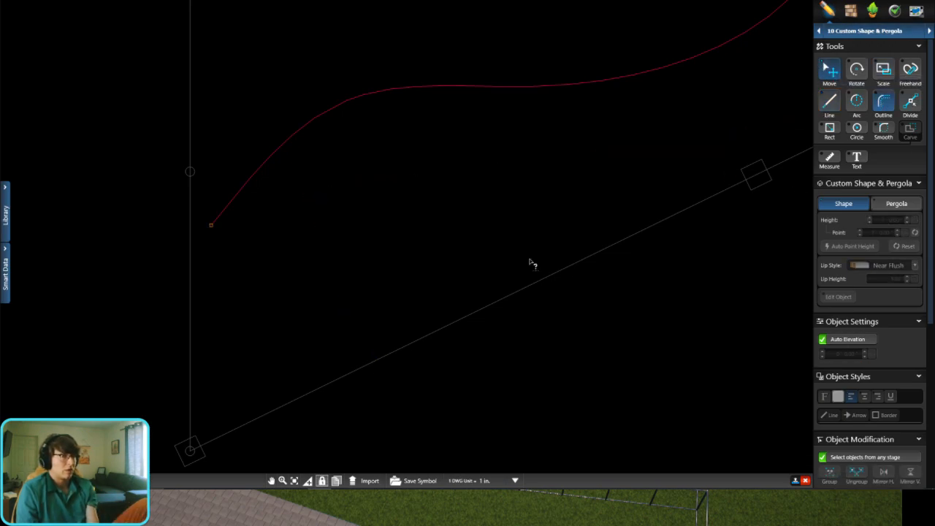
{"action": "left_click_drag", "start_coordinate": [481, 312], "coordinate": [241, 238]}
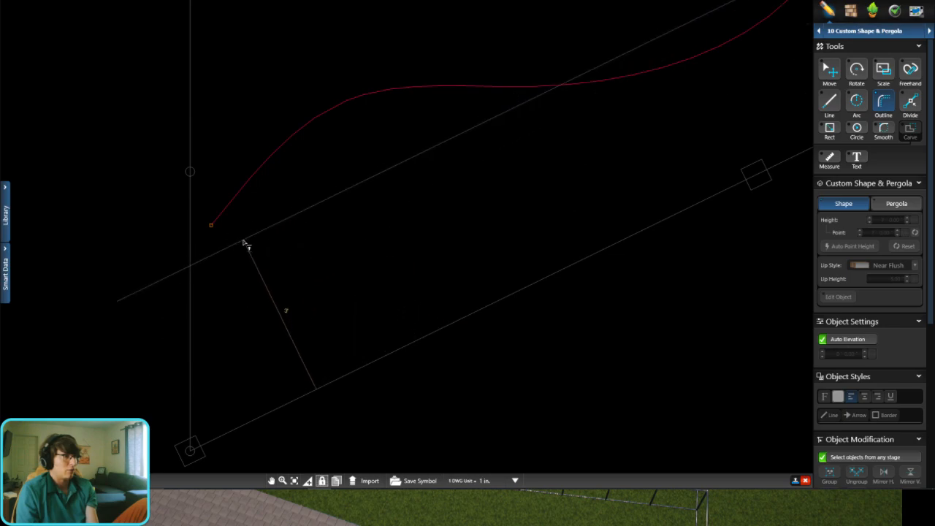
{"action": "left_click", "coordinate": [244, 240]}
{"action": "left_click", "coordinate": [690, 132]}
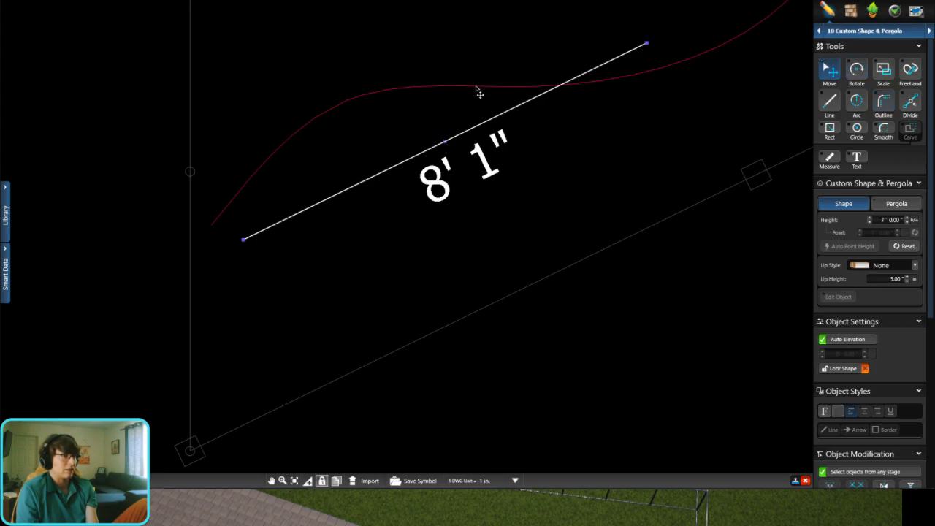
Step: Move the wavy shape so its lower end meets the side fence, and check its course along the diagonal fence
{"action": "left_click_drag", "start_coordinate": [477, 89], "coordinate": [456, 134]}
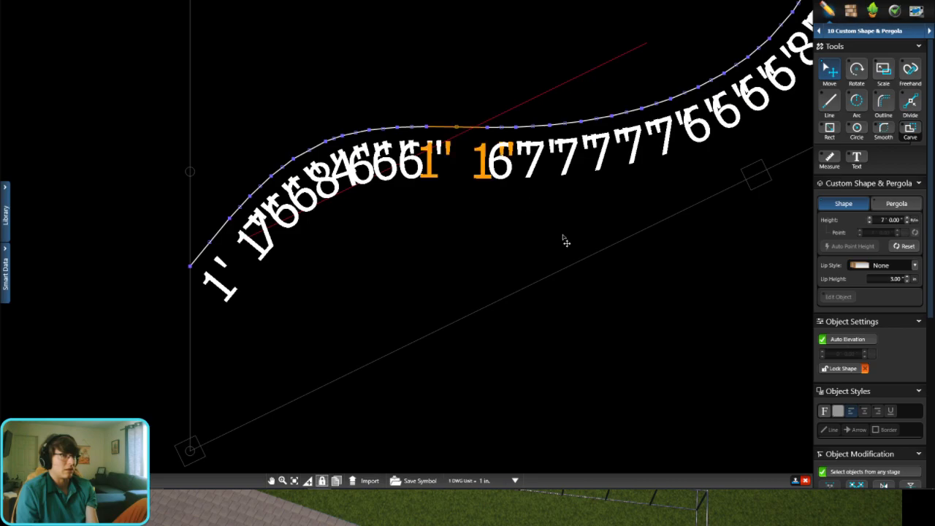
{"action": "scroll", "coordinate": [511, 252], "scroll_direction": "down", "scroll_amount": 4}
{"action": "left_click", "coordinate": [684, 228]}
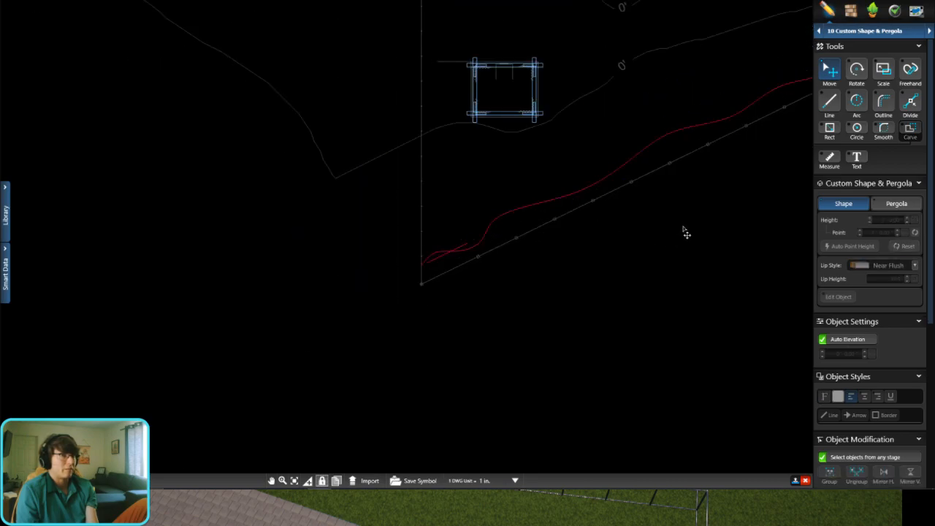
{"action": "middle_click_drag", "start_coordinate": [631, 232], "coordinate": [259, 368]}
{"action": "middle_click_drag", "start_coordinate": [461, 266], "coordinate": [296, 436]}
{"action": "middle_click_drag", "start_coordinate": [436, 280], "coordinate": [718, 89]}
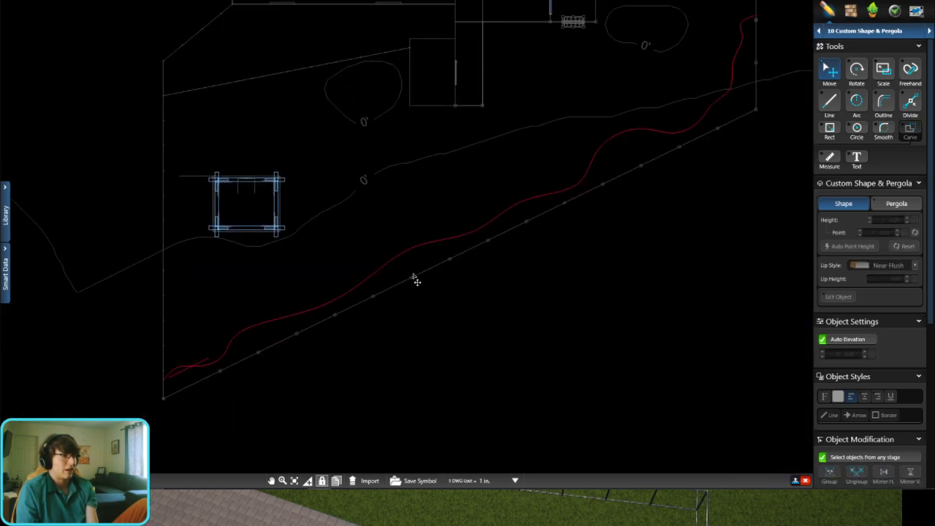
{"action": "middle_click_drag", "start_coordinate": [608, 171], "coordinate": [512, 219]}
{"action": "middle_click_drag", "start_coordinate": [650, 153], "coordinate": [519, 179]}
{"action": "middle_click_drag", "start_coordinate": [429, 241], "coordinate": [507, 219]}
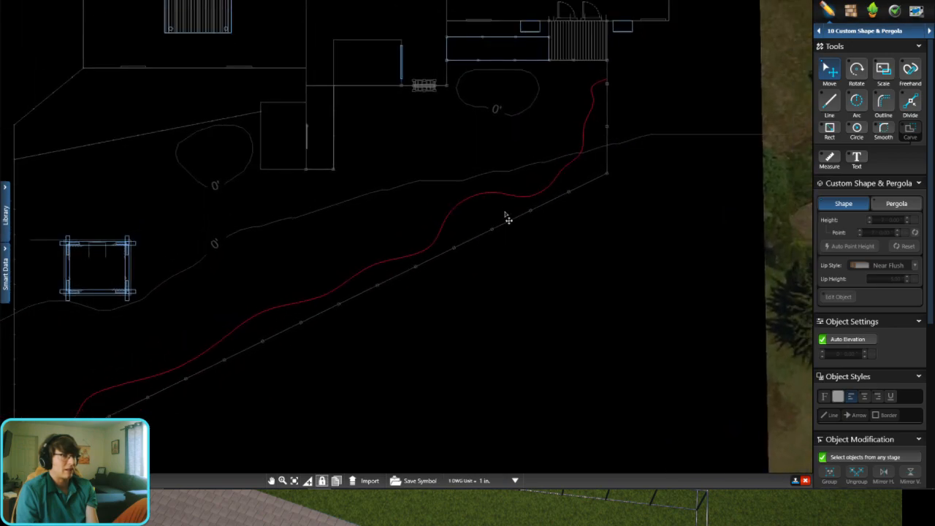
{"action": "left_click", "coordinate": [515, 197]}
{"action": "middle_click_drag", "start_coordinate": [510, 273], "coordinate": [524, 287]}
{"action": "left_click", "coordinate": [567, 285]}
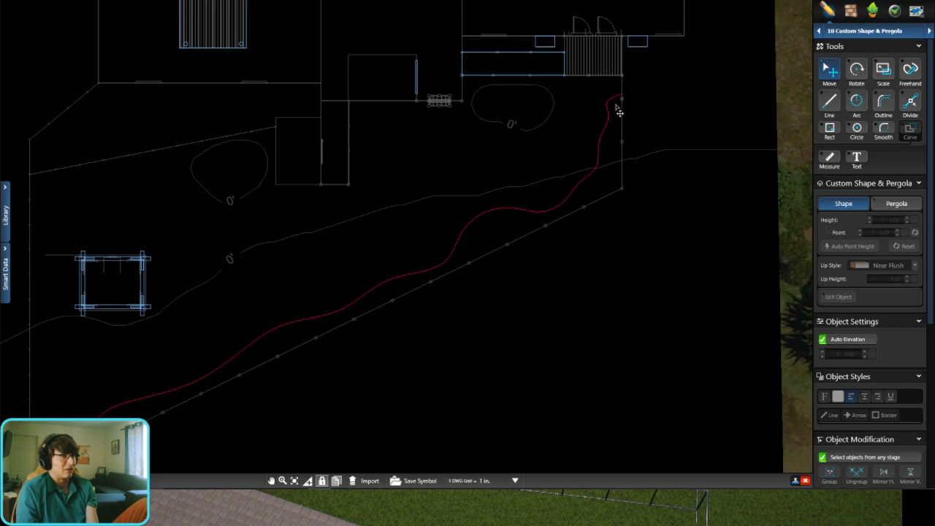
{"action": "scroll", "coordinate": [615, 108], "scroll_direction": "up", "scroll_amount": 5}
{"action": "scroll", "coordinate": [578, 143], "scroll_direction": "down", "scroll_amount": 6}
Step: Delete the short straight line crossing the wavy shape near the fence corner
{"action": "middle_click_drag", "start_coordinate": [73, 449], "coordinate": [388, 311]}
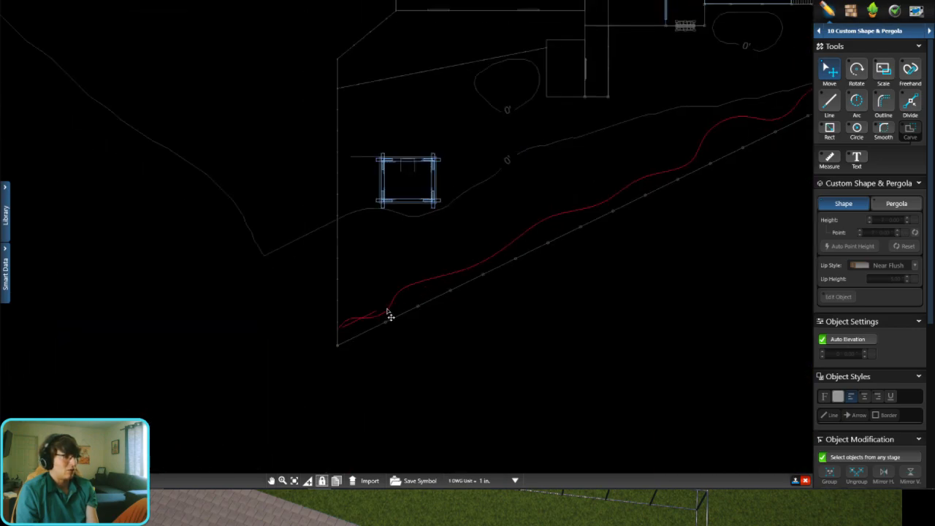
{"action": "scroll", "coordinate": [380, 274], "scroll_direction": "up", "scroll_amount": 4}
{"action": "left_click", "coordinate": [401, 241]}
{"action": "key", "text": "Delete"}
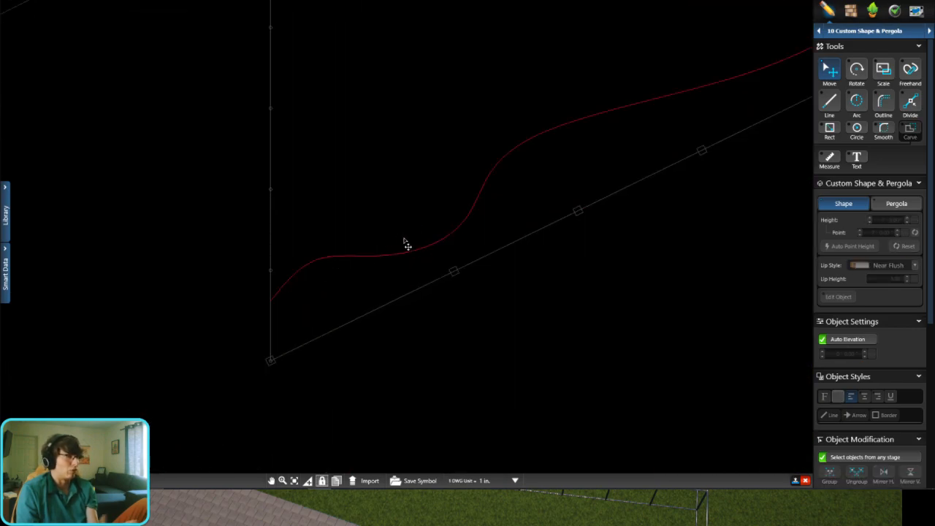
Step: Switch to the 13 Yard Accessories stage and show the backyard in 3D
{"action": "left_click", "coordinate": [863, 33]}
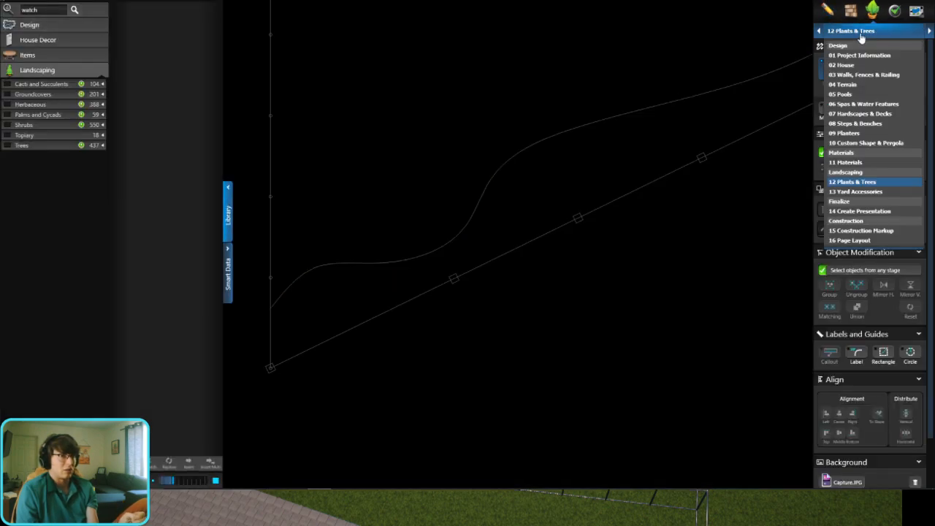
{"action": "left_click", "coordinate": [858, 191]}
{"action": "left_click", "coordinate": [75, 9]}
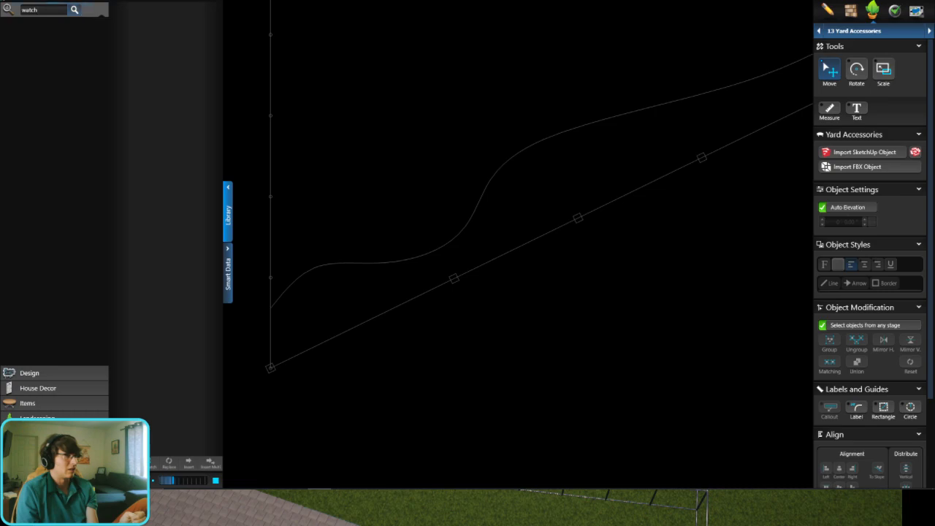
{"action": "left_click", "coordinate": [478, 1]}
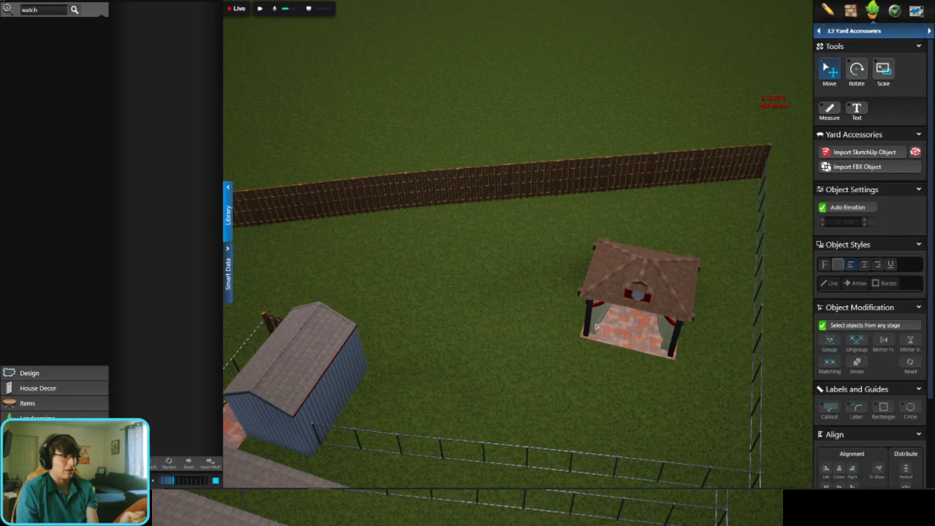
Step: Search the item library for "boulder"
{"action": "middle_click_drag", "start_coordinate": [597, 326], "coordinate": [534, 325]}
{"action": "scroll", "coordinate": [634, 344], "scroll_direction": "up", "scroll_amount": 5}
{"action": "middle_click_drag", "start_coordinate": [518, 291], "coordinate": [541, 275]}
{"action": "right_click_drag", "start_coordinate": [541, 275], "coordinate": [601, 263]}
{"action": "scroll", "coordinate": [601, 263], "scroll_direction": "up", "scroll_amount": 5}
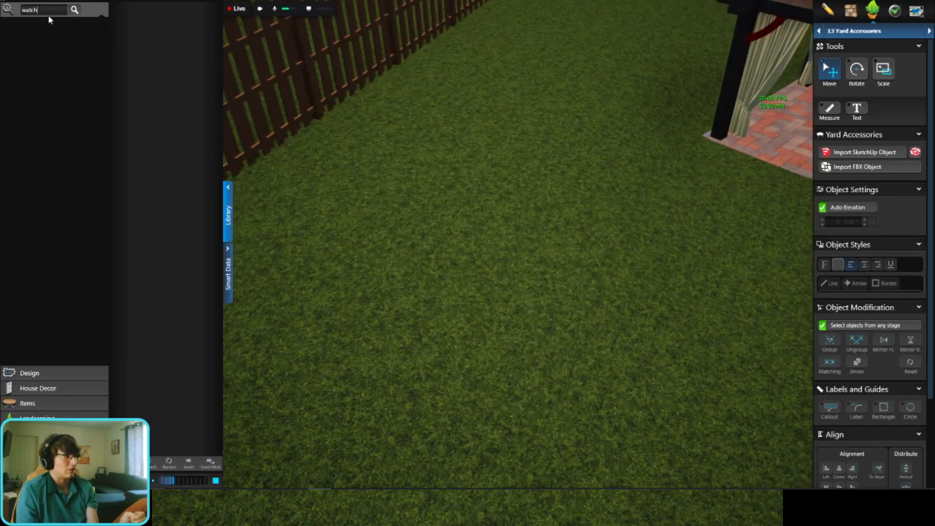
{"action": "type", "text": "b"}
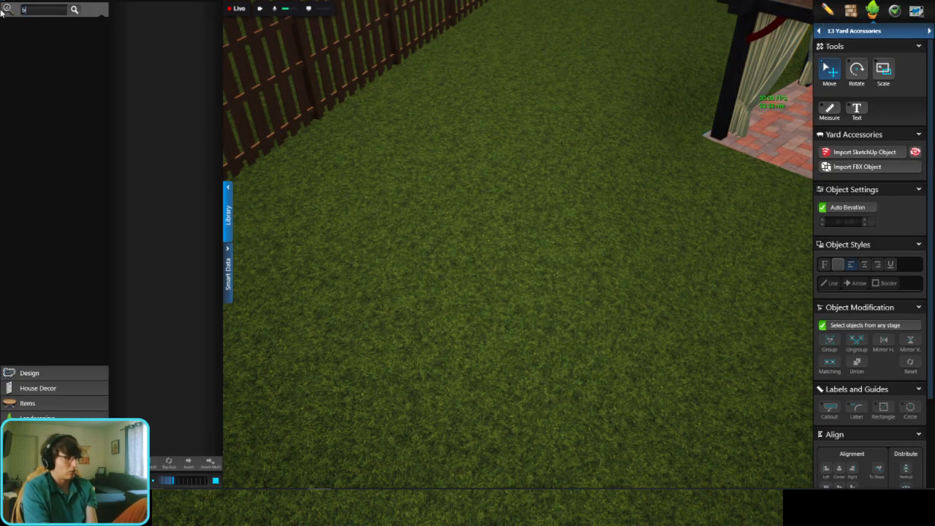
{"action": "type", "text": "oulder"}
{"action": "key", "text": "Return"}
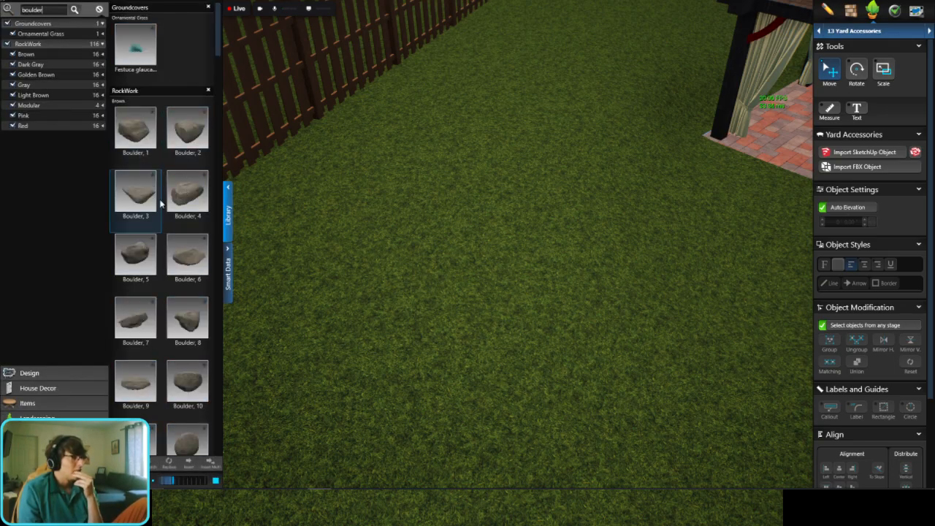
Step: Place the brown "Boulder, 4" on the lawn beside the wood fence
{"action": "left_click", "coordinate": [188, 195]}
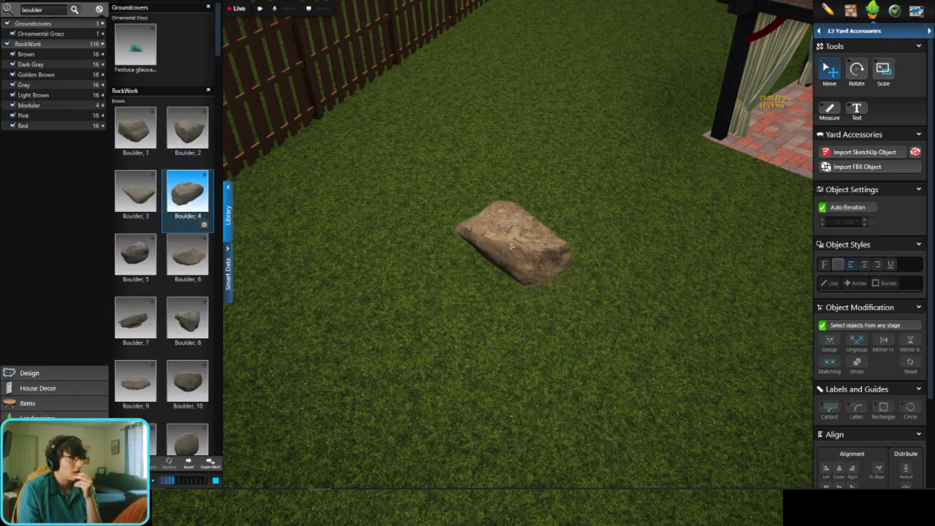
{"action": "left_click", "coordinate": [477, 243]}
{"action": "scroll", "coordinate": [477, 242], "scroll_direction": "up", "scroll_amount": 1}
{"action": "scroll", "coordinate": [479, 244], "scroll_direction": "up", "scroll_amount": 2}
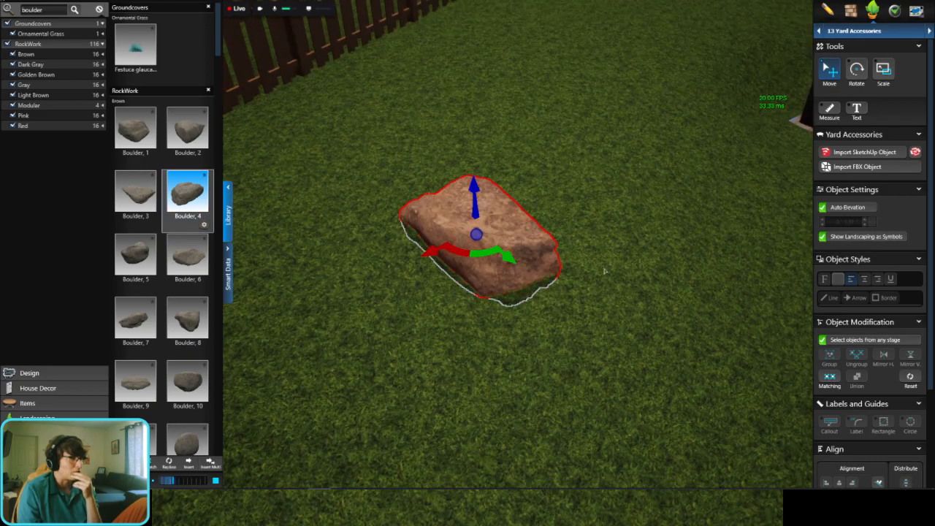
{"action": "middle_click_drag", "start_coordinate": [480, 246], "coordinate": [570, 252]}
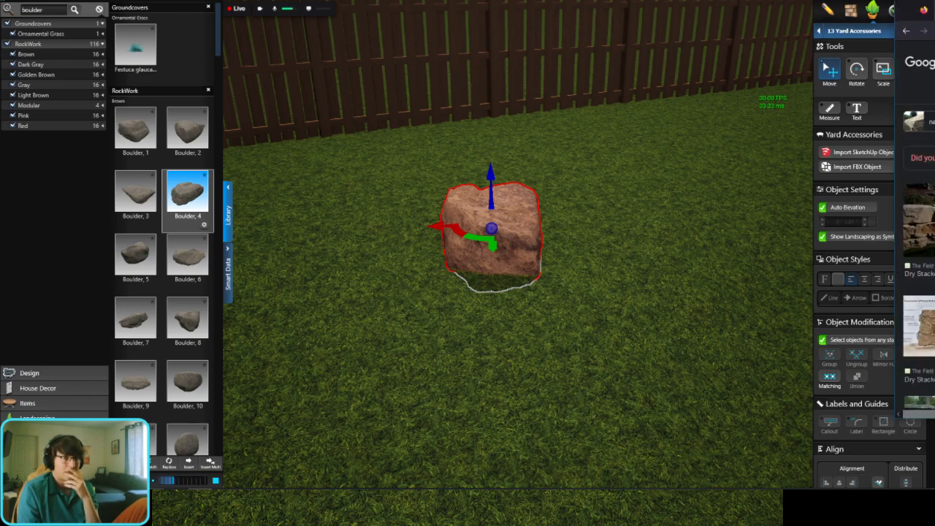
Step: Switch to the browser and examine the drystack wall photos, including the Insteading, Pinterest and Concord Stoneworks examples
{"action": "left_click_drag", "start_coordinate": [934, 15], "coordinate": [545, 36]}
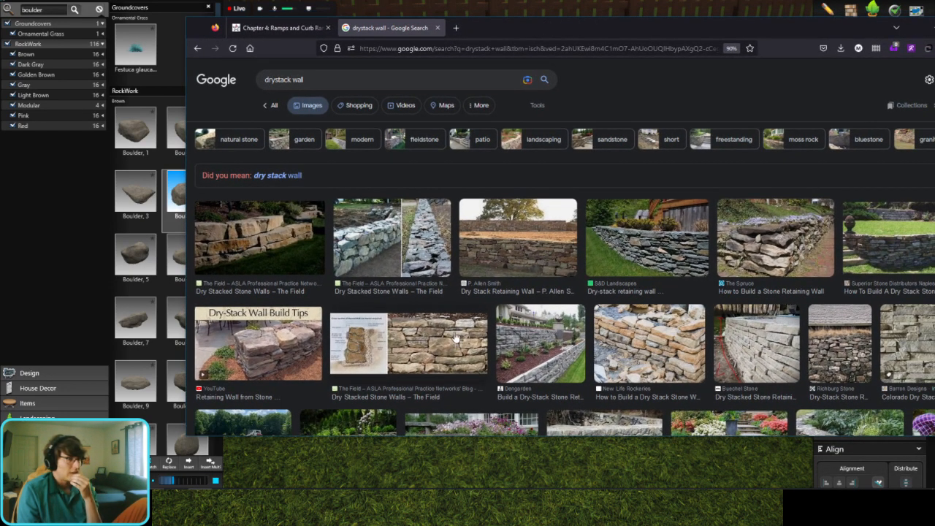
{"action": "scroll", "coordinate": [456, 335], "scroll_direction": "down", "scroll_amount": 3}
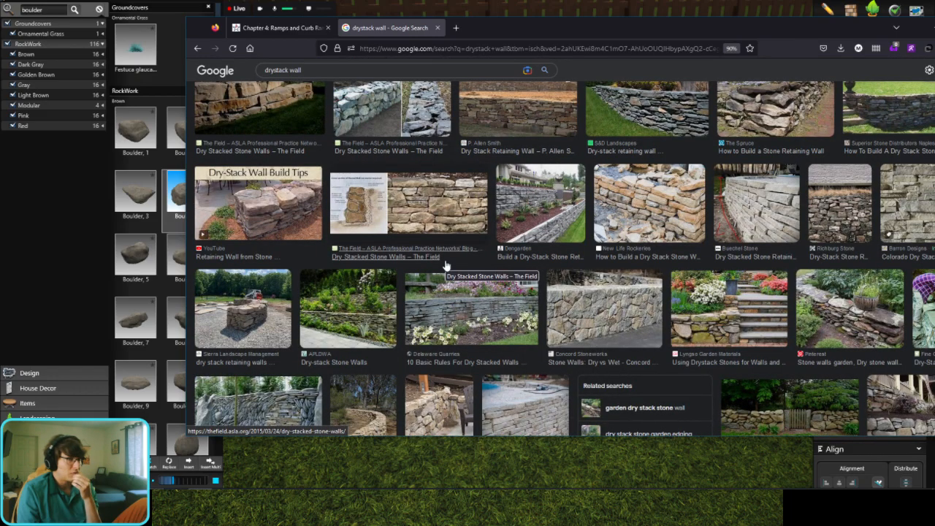
{"action": "scroll", "coordinate": [446, 266], "scroll_direction": "down", "scroll_amount": 3}
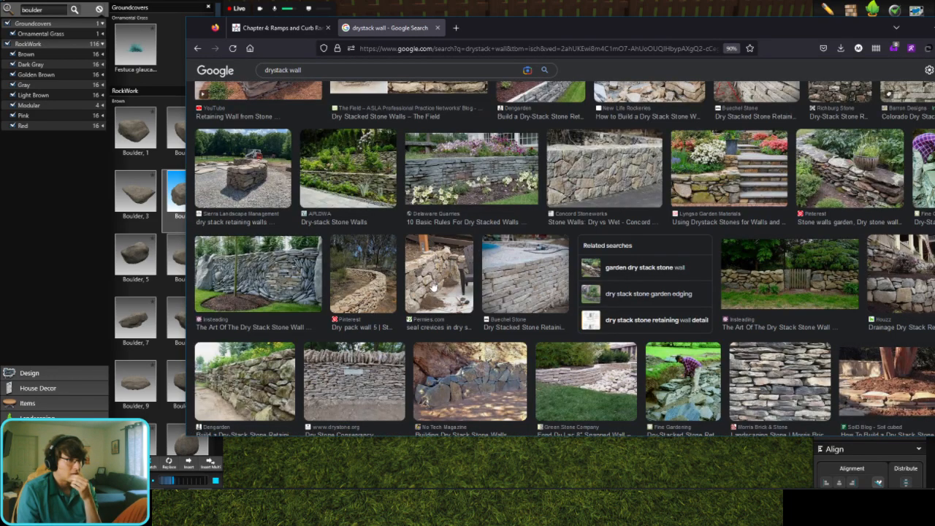
{"action": "left_click", "coordinate": [307, 289]}
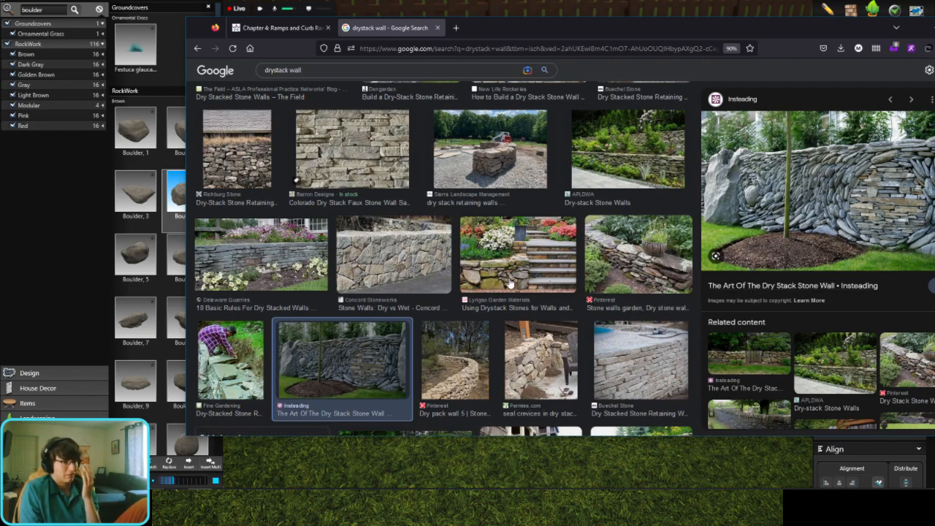
{"action": "left_click", "coordinate": [457, 356]}
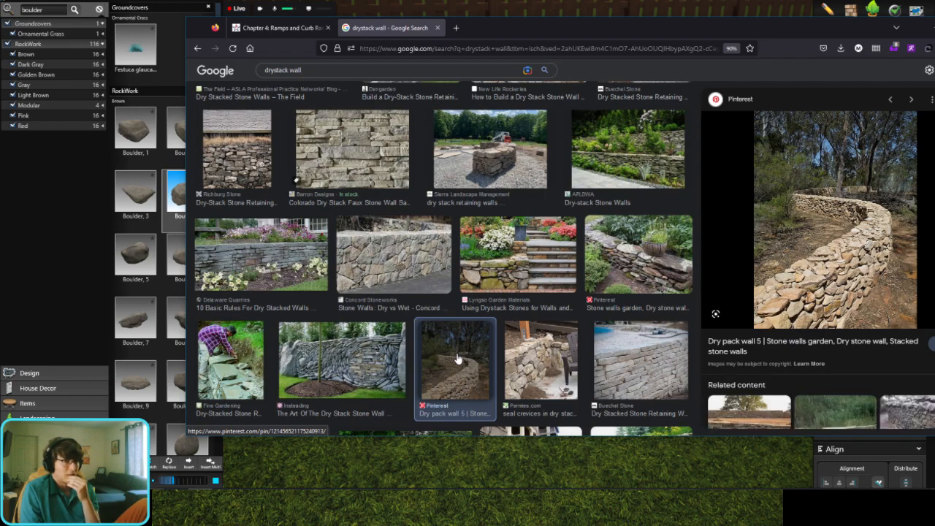
{"action": "left_click", "coordinate": [392, 260]}
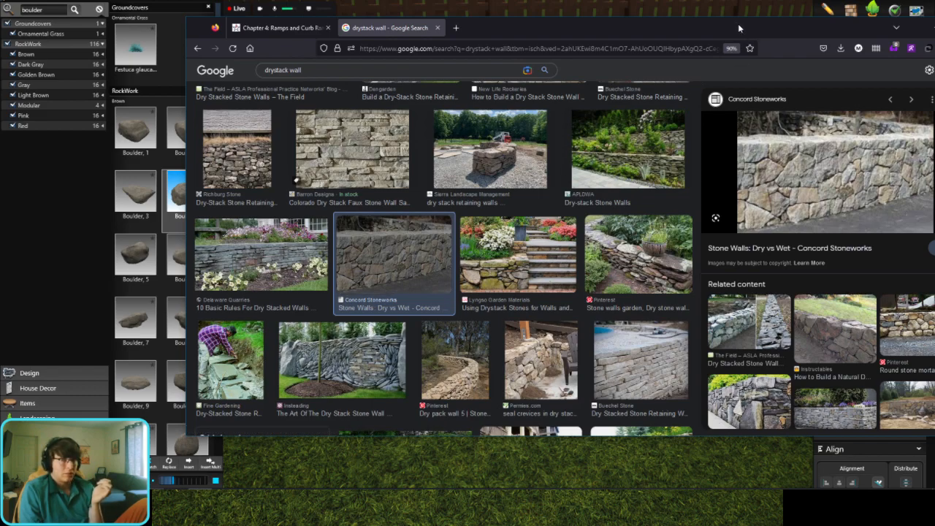
{"action": "left_click_drag", "start_coordinate": [738, 26], "coordinate": [934, 53]}
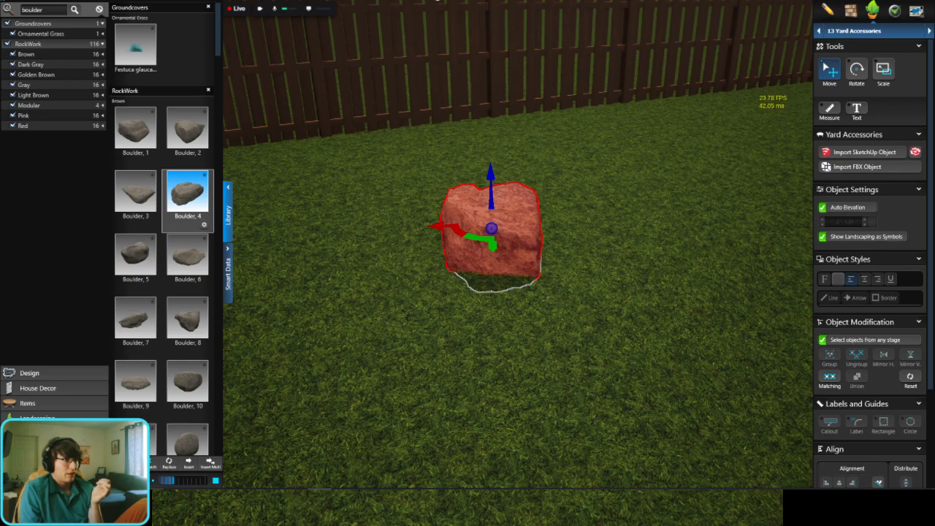
Step: Return to the 2D plan in the pool design program and open the 03 Walls, Fences & Railing stage for walls
{"action": "key", "text": "Escape"}
{"action": "key", "text": "space"}
{"action": "scroll", "coordinate": [650, 247], "scroll_direction": "down", "scroll_amount": 2}
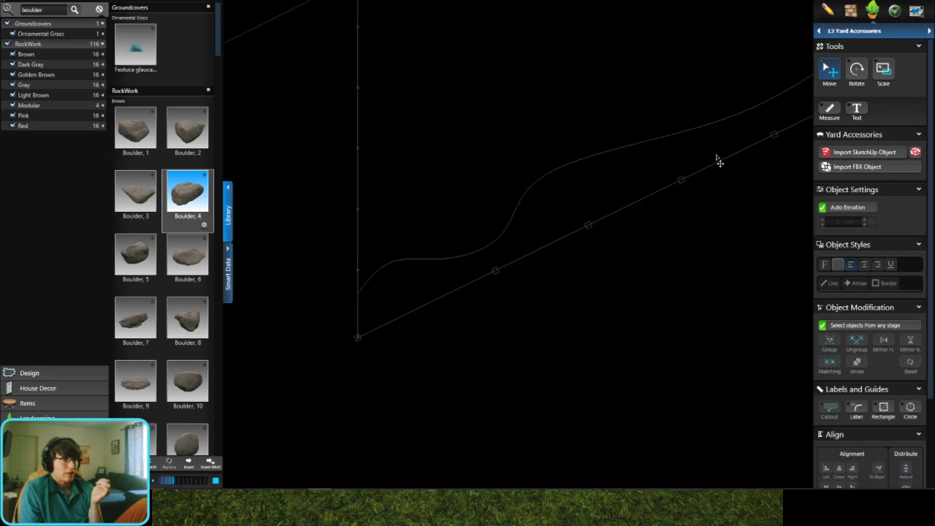
{"action": "left_click", "coordinate": [868, 33]}
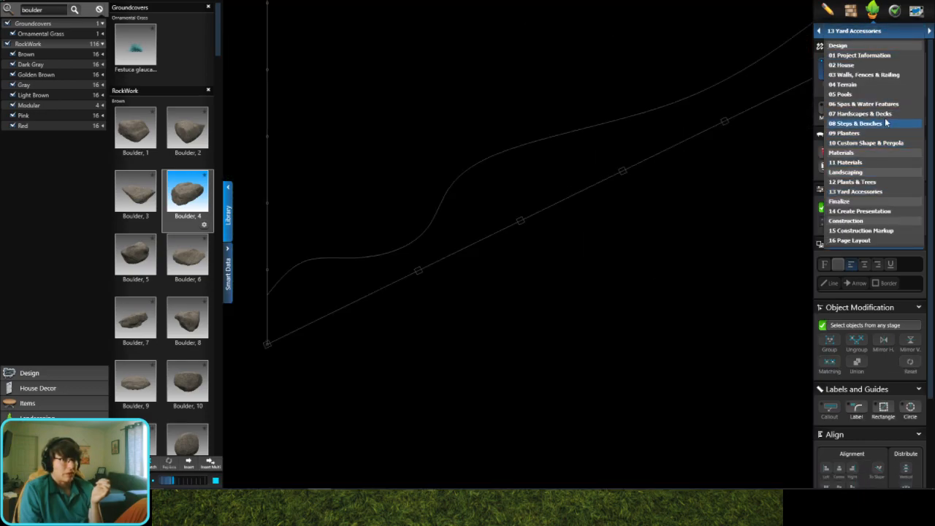
{"action": "left_click", "coordinate": [872, 74]}
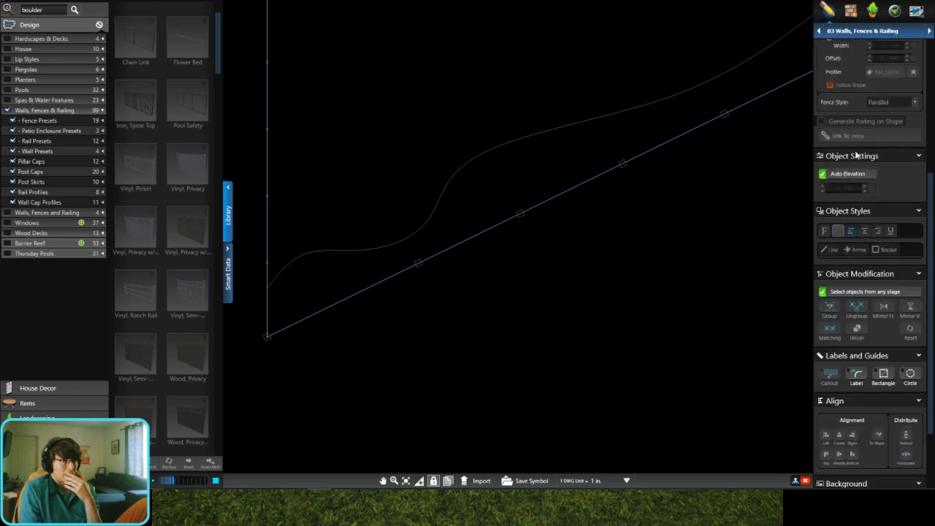
{"action": "left_click", "coordinate": [840, 204]}
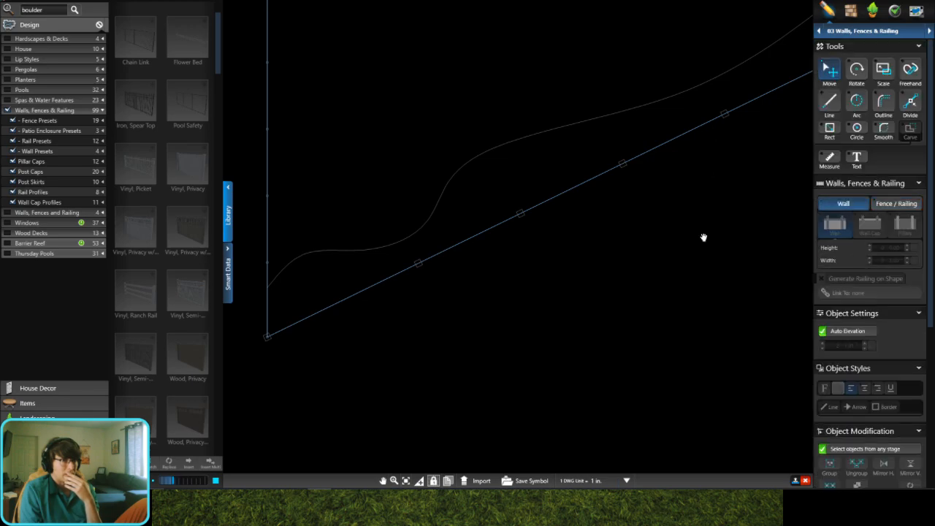
Step: Draw an S-shaped wall on the lawn from two arcs, about 6' at 3' 11" radius and 6' 11" at 4' 9" radius
{"action": "middle_click_drag", "start_coordinate": [703, 237], "coordinate": [693, 377]}
{"action": "scroll", "coordinate": [706, 173], "scroll_direction": "up", "scroll_amount": 2}
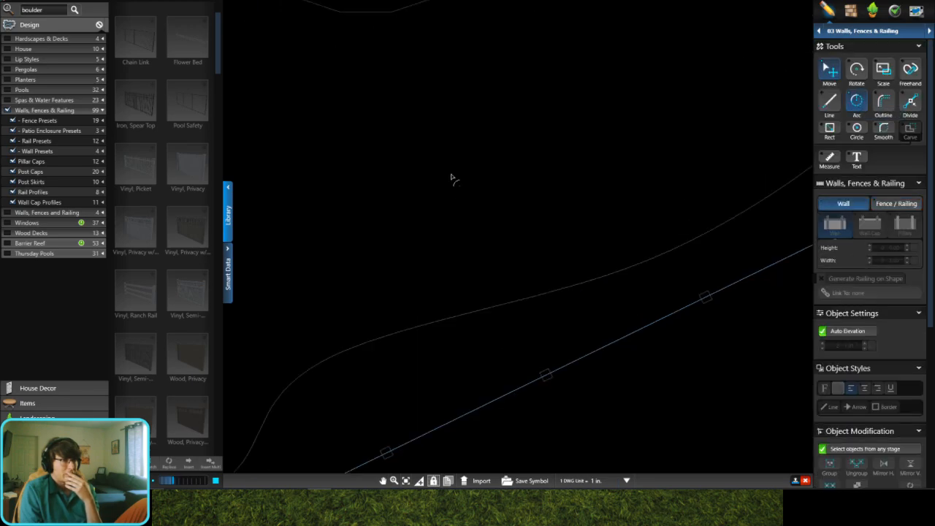
{"action": "middle_click_drag", "start_coordinate": [451, 176], "coordinate": [461, 231]}
{"action": "left_click", "coordinate": [396, 205]}
{"action": "left_click", "coordinate": [484, 231]}
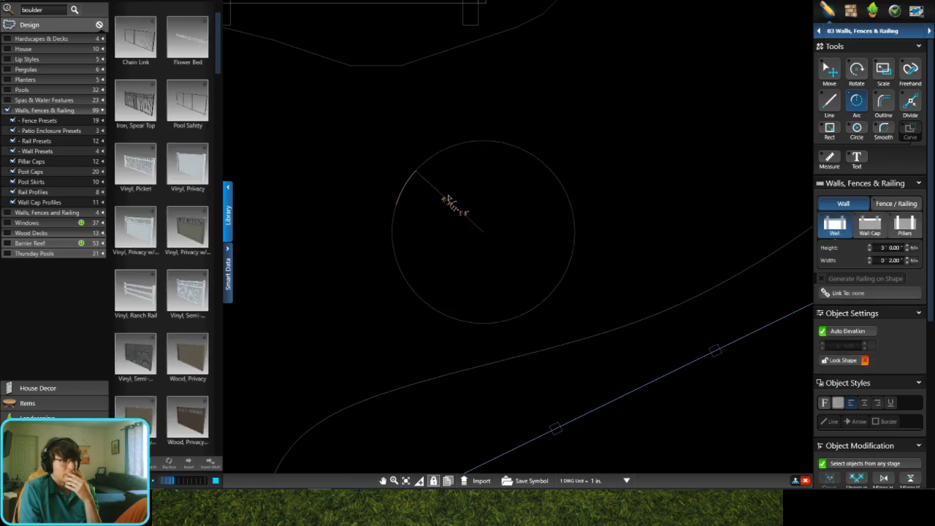
{"action": "left_click", "coordinate": [497, 181]}
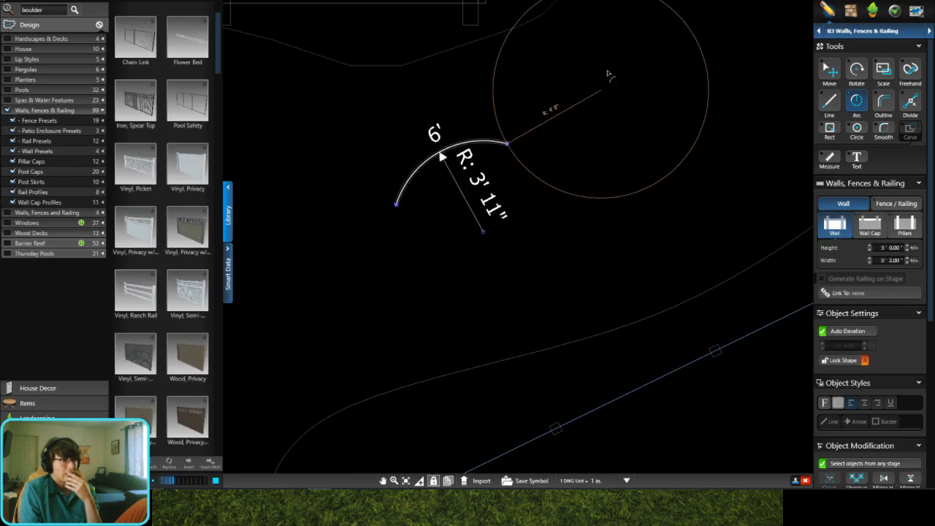
{"action": "left_click", "coordinate": [545, 40]}
{"action": "left_click", "coordinate": [643, 90]}
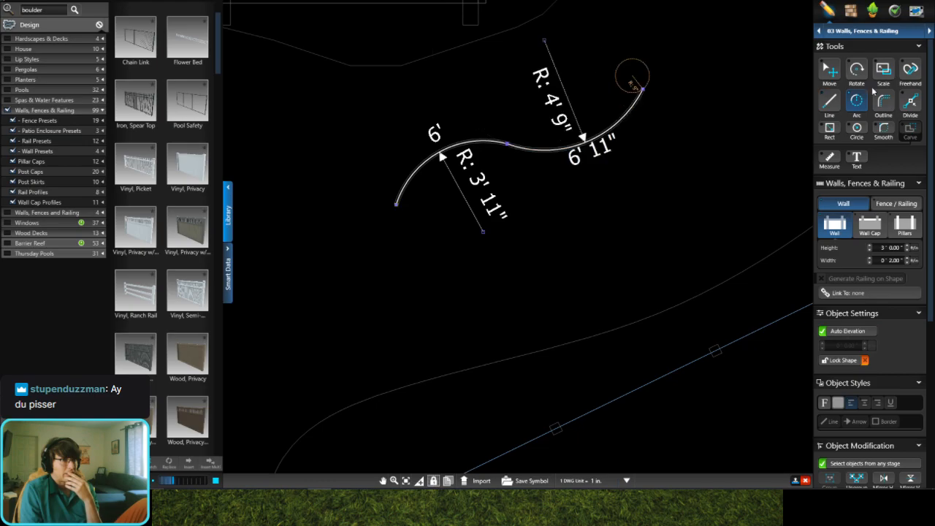
Step: Apply the Stone Pillars wall preset to the curved wall and turn off its pillars
{"action": "left_click", "coordinate": [829, 71]}
{"action": "scroll", "coordinate": [434, 154], "scroll_direction": "up", "scroll_amount": 2}
{"action": "scroll", "coordinate": [155, 281], "scroll_direction": "down", "scroll_amount": 3}
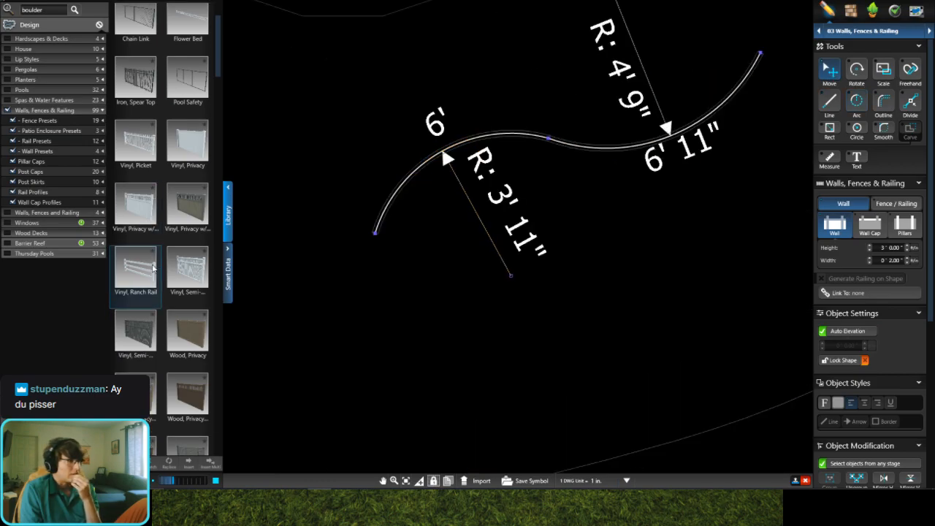
{"action": "scroll", "coordinate": [156, 282], "scroll_direction": "down", "scroll_amount": 10}
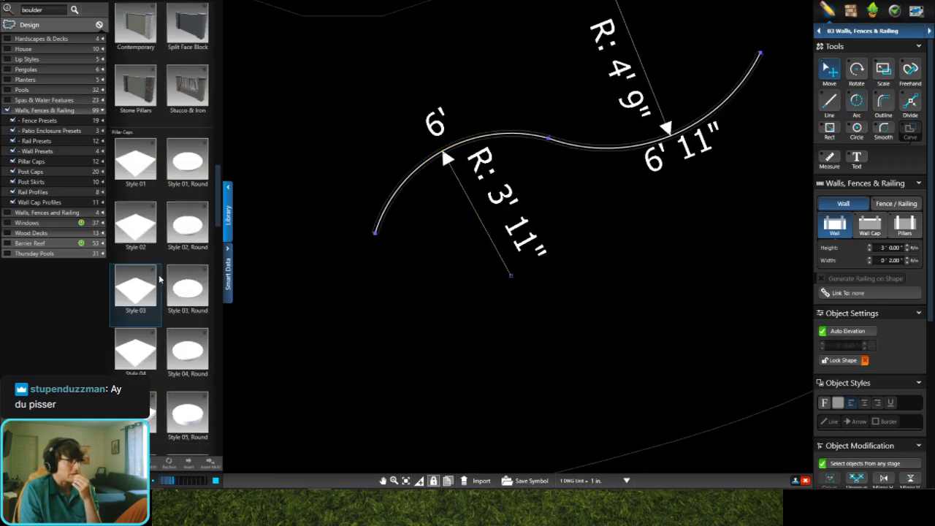
{"action": "scroll", "coordinate": [160, 279], "scroll_direction": "up", "scroll_amount": 3}
{"action": "left_click", "coordinate": [153, 187]}
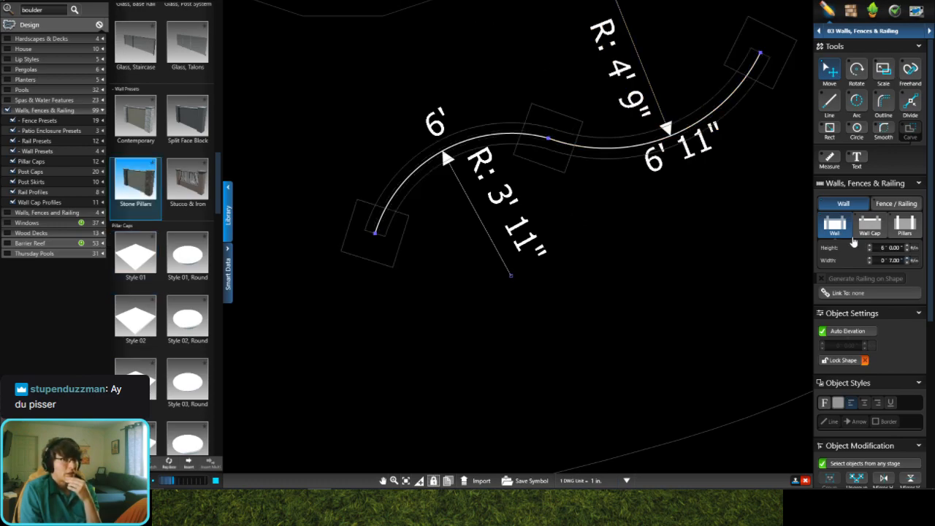
{"action": "left_click", "coordinate": [910, 227]}
{"action": "left_click", "coordinate": [836, 251]}
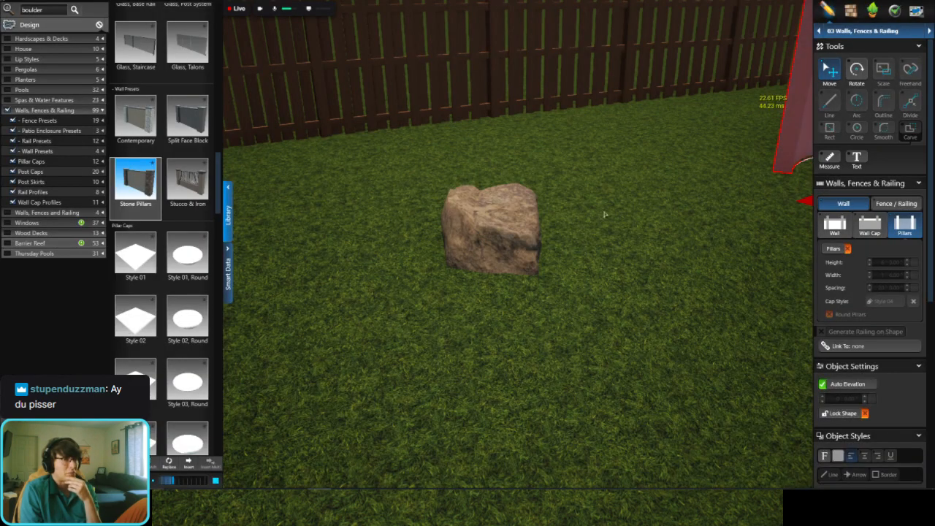
Step: Inspect the curved wall in the 3D view and delete it
{"action": "scroll", "coordinate": [605, 215], "scroll_direction": "down", "scroll_amount": 5}
{"action": "middle_click_drag", "start_coordinate": [679, 351], "coordinate": [387, 401]}
{"action": "scroll", "coordinate": [569, 128], "scroll_direction": "up", "scroll_amount": 5}
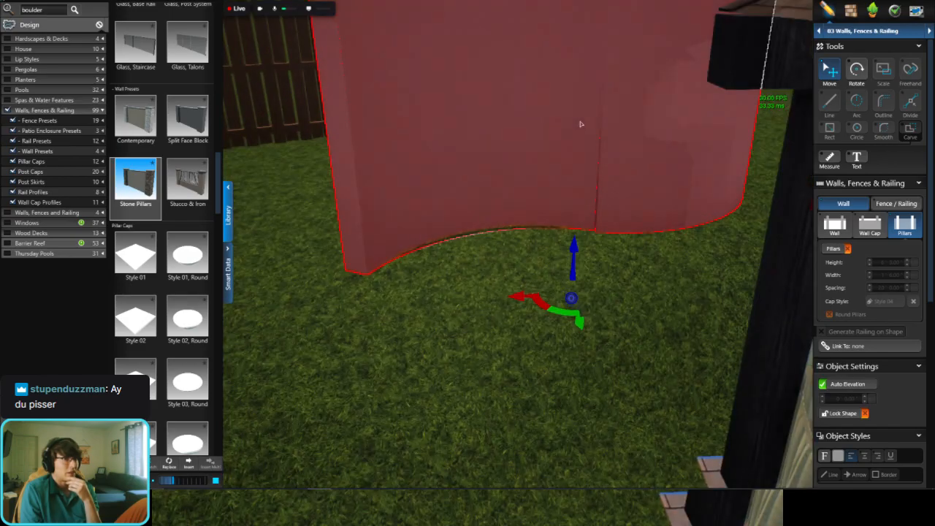
{"action": "scroll", "coordinate": [581, 124], "scroll_direction": "up", "scroll_amount": 2}
{"action": "left_click_drag", "start_coordinate": [660, 271], "coordinate": [522, 227]}
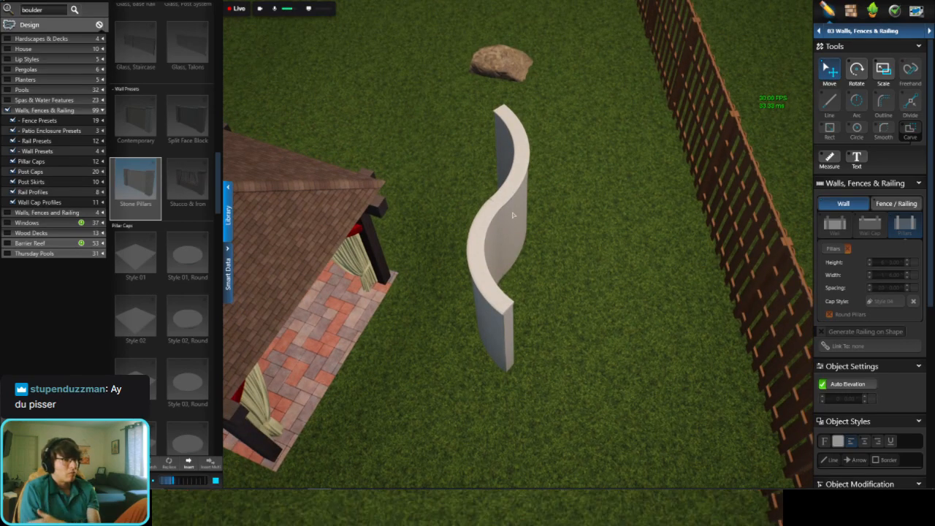
{"action": "left_click", "coordinate": [524, 231]}
{"action": "key", "text": "Delete"}
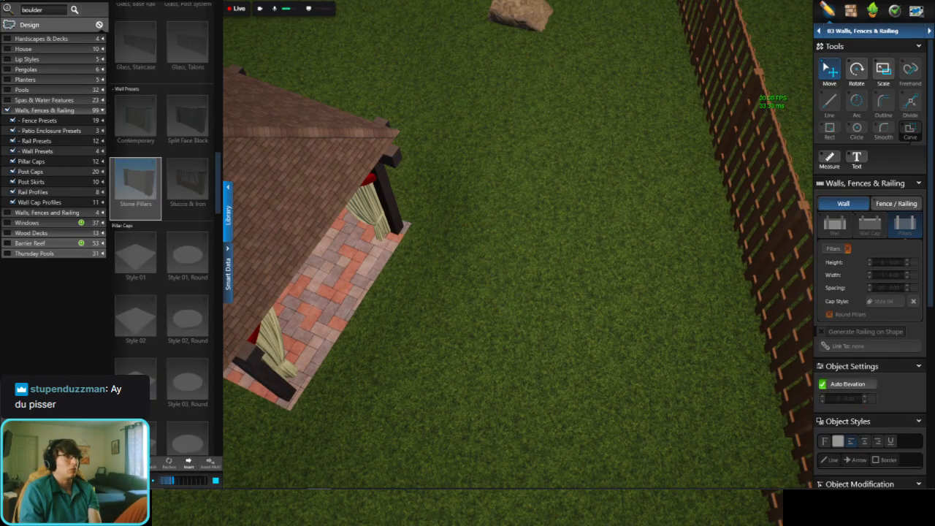
Step: Open the 14 Create Presentation stage and look over the backyard in 3D
{"action": "left_click", "coordinate": [386, 1]}
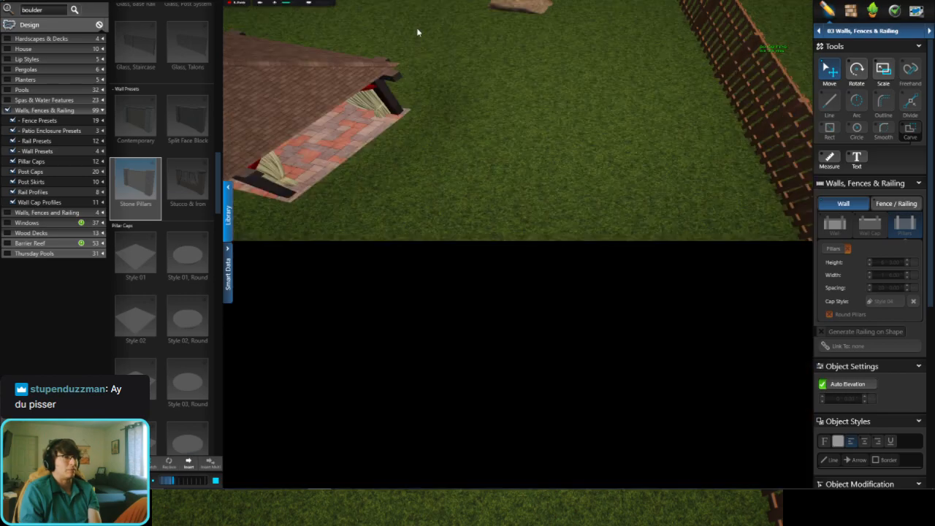
{"action": "scroll", "coordinate": [593, 241], "scroll_direction": "down", "scroll_amount": 6}
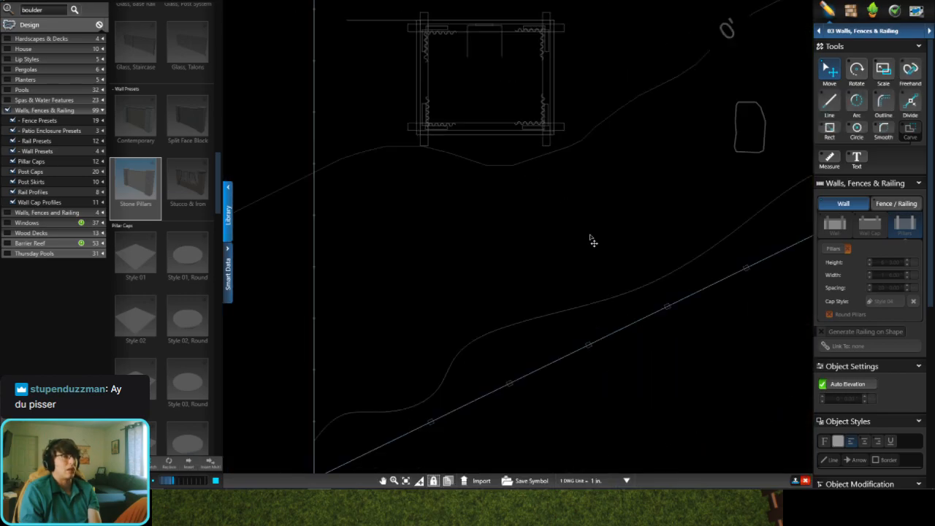
{"action": "scroll", "coordinate": [681, 180], "scroll_direction": "up", "scroll_amount": 3}
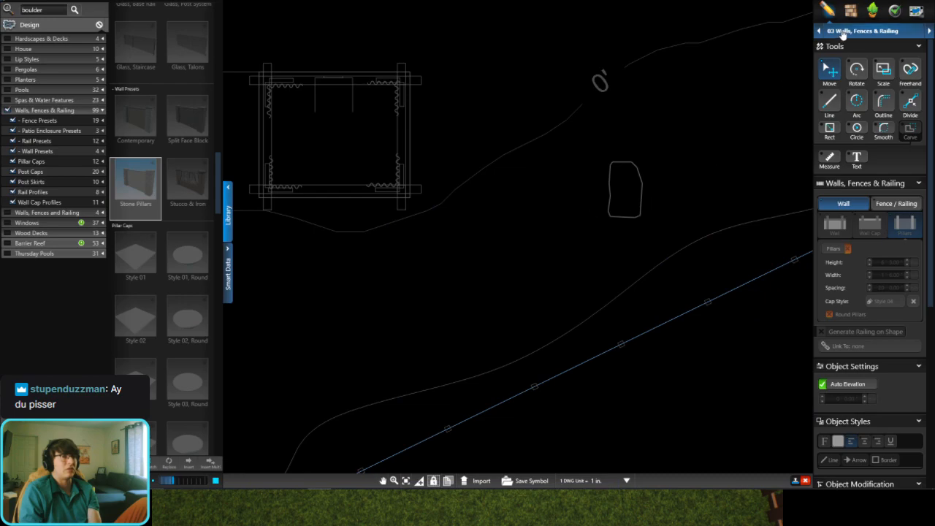
{"action": "left_click", "coordinate": [842, 33]}
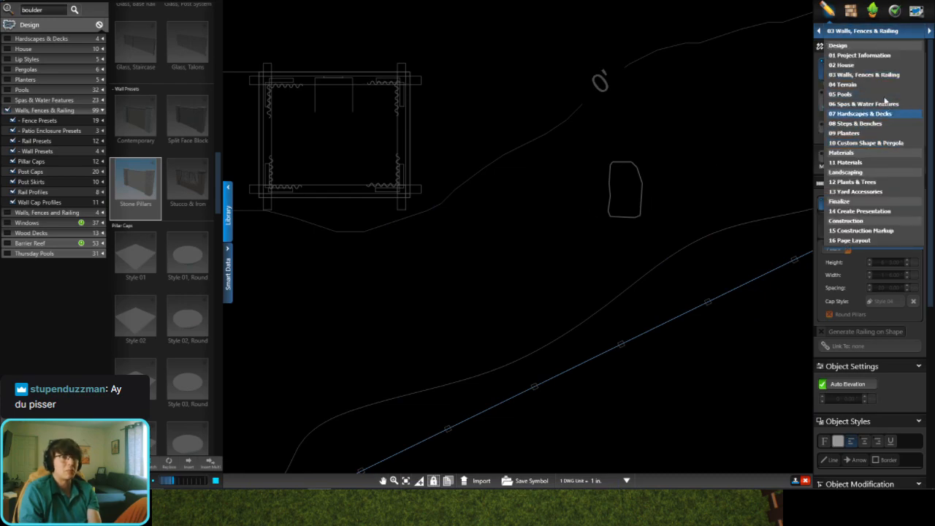
{"action": "left_click", "coordinate": [859, 211]}
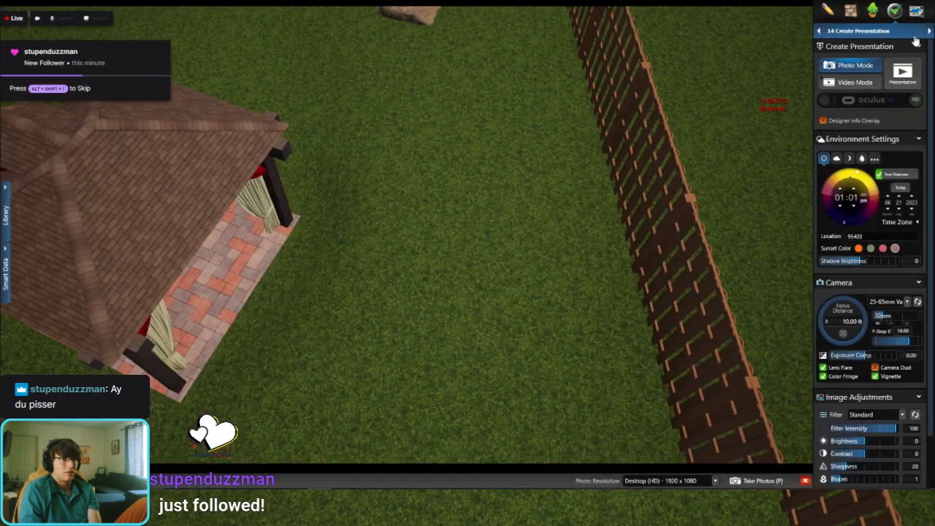
{"action": "left_click", "coordinate": [910, 35]}
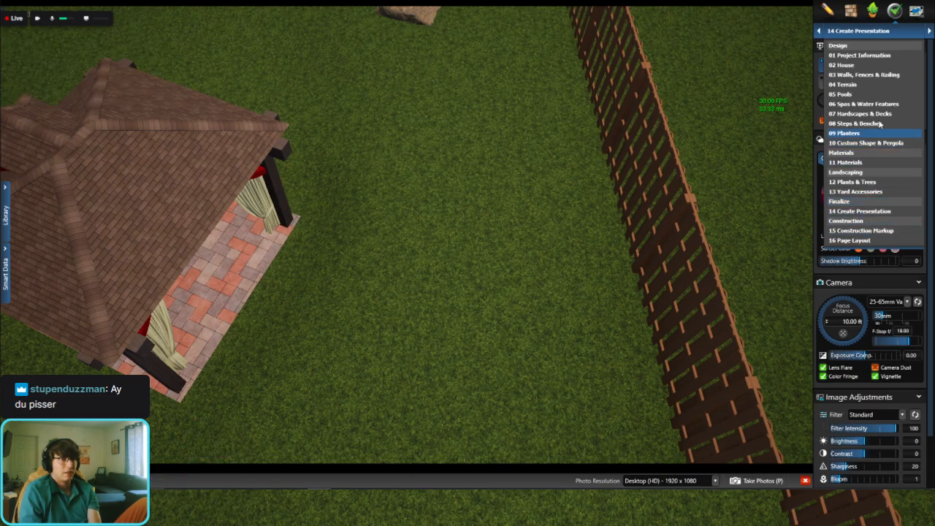
{"action": "left_click", "coordinate": [501, 279]}
{"action": "scroll", "coordinate": [504, 156], "scroll_direction": "down", "scroll_amount": 5}
{"action": "scroll", "coordinate": [479, 142], "scroll_direction": "up", "scroll_amount": 2}
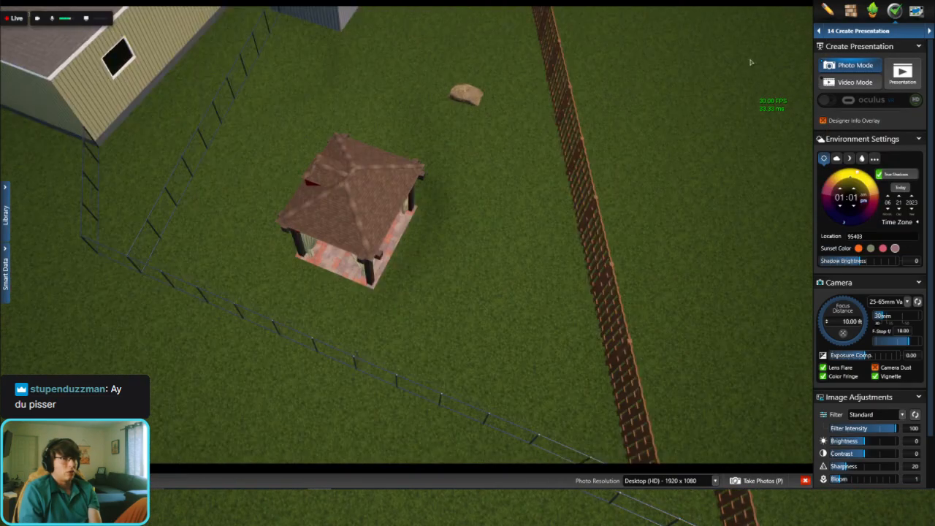
Step: Open the 13 Yard Accessories stage and delete the boulder from the 2D plan
{"action": "left_click", "coordinate": [865, 33]}
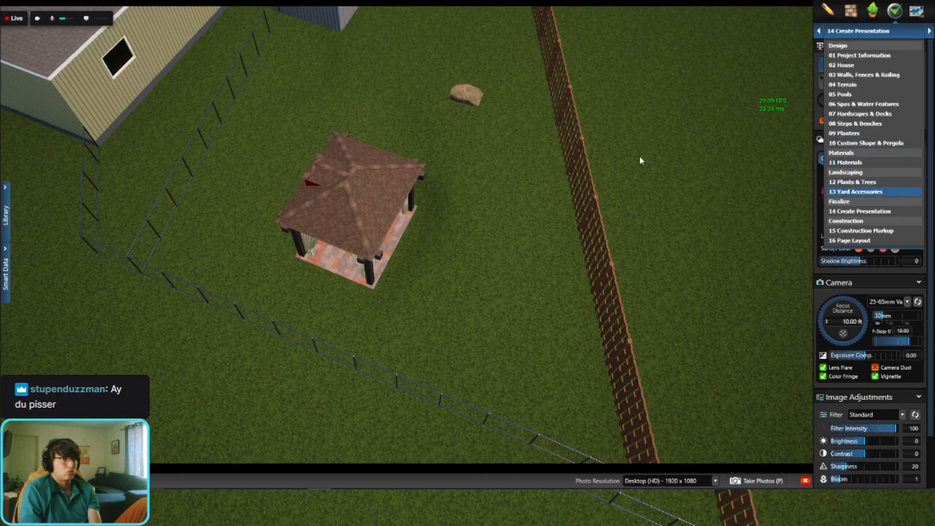
{"action": "scroll", "coordinate": [465, 108], "scroll_direction": "up", "scroll_amount": 1}
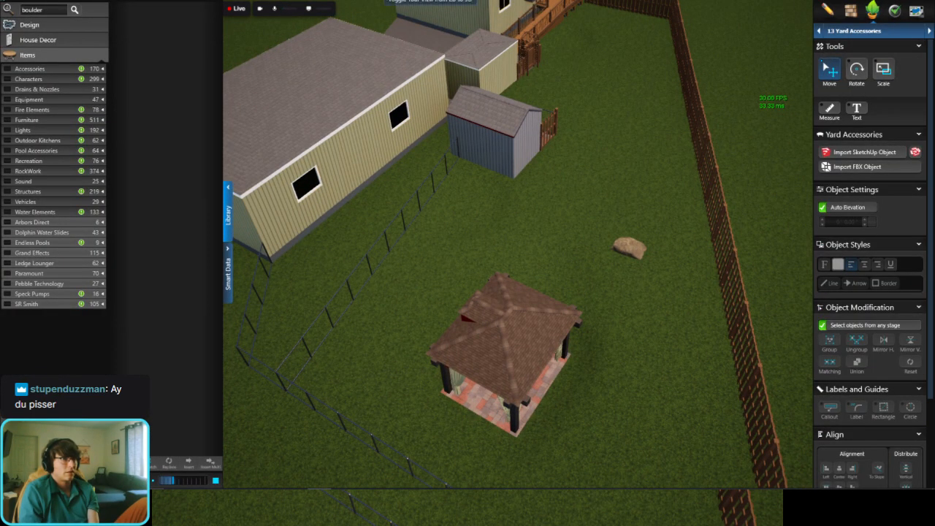
{"action": "left_click", "coordinate": [409, 0]}
{"action": "left_click_drag", "start_coordinate": [647, 165], "coordinate": [588, 228]}
{"action": "key", "text": "Delete"}
{"action": "scroll", "coordinate": [590, 176], "scroll_direction": "down", "scroll_amount": 3}
{"action": "middle_click_drag", "start_coordinate": [593, 173], "coordinate": [499, 221]}
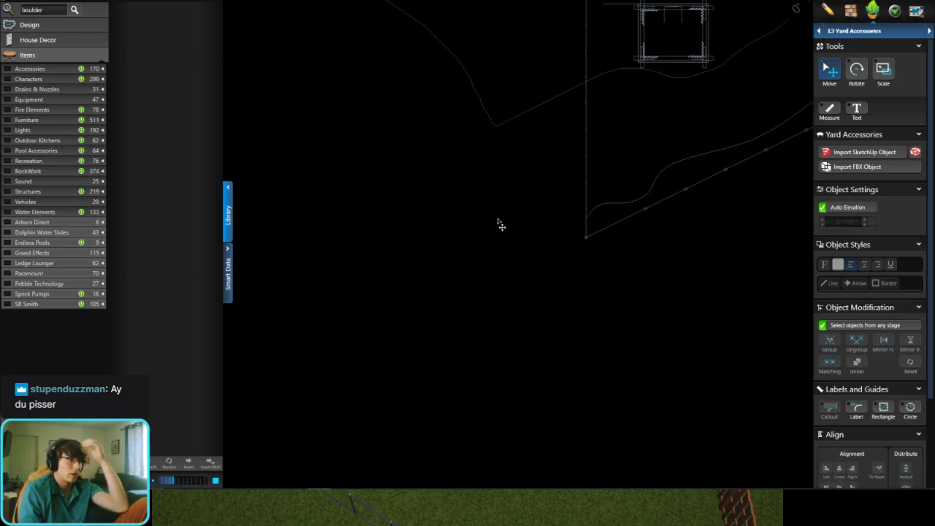
{"action": "scroll", "coordinate": [540, 214], "scroll_direction": "up", "scroll_amount": 2}
{"action": "middle_click_drag", "start_coordinate": [744, 143], "coordinate": [610, 231]}
{"action": "scroll", "coordinate": [610, 249], "scroll_direction": "up", "scroll_amount": 2}
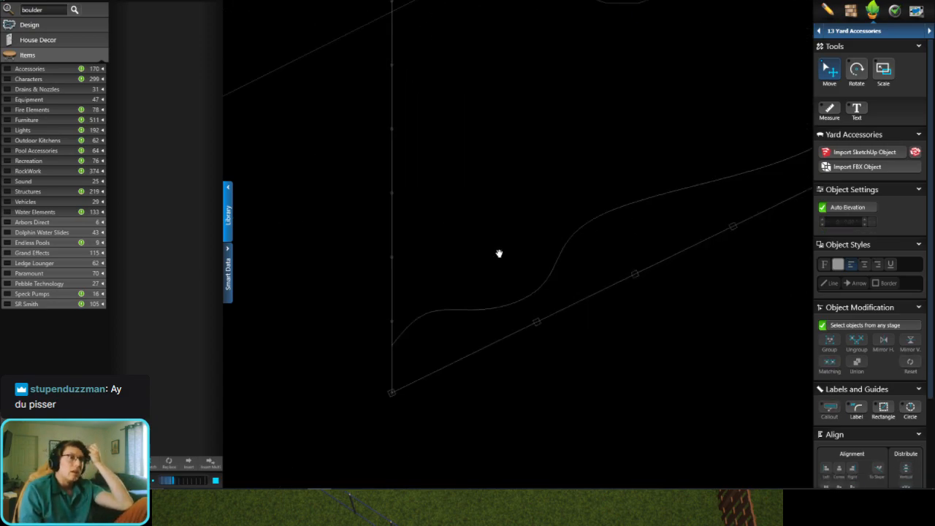
{"action": "middle_click_drag", "start_coordinate": [499, 252], "coordinate": [477, 285]}
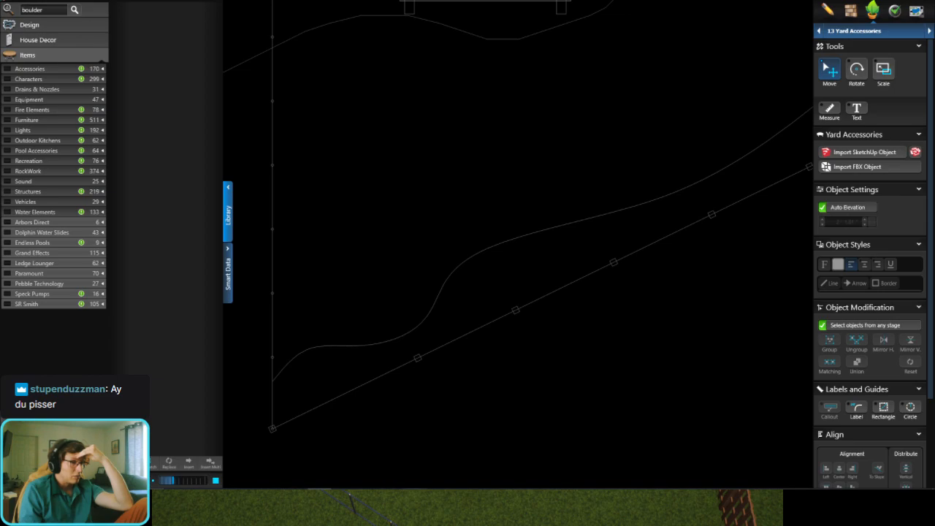
Step: Switch to AutoCAD and open the Chopshop Template drawing
{"action": "key", "text": "alt+Tab"}
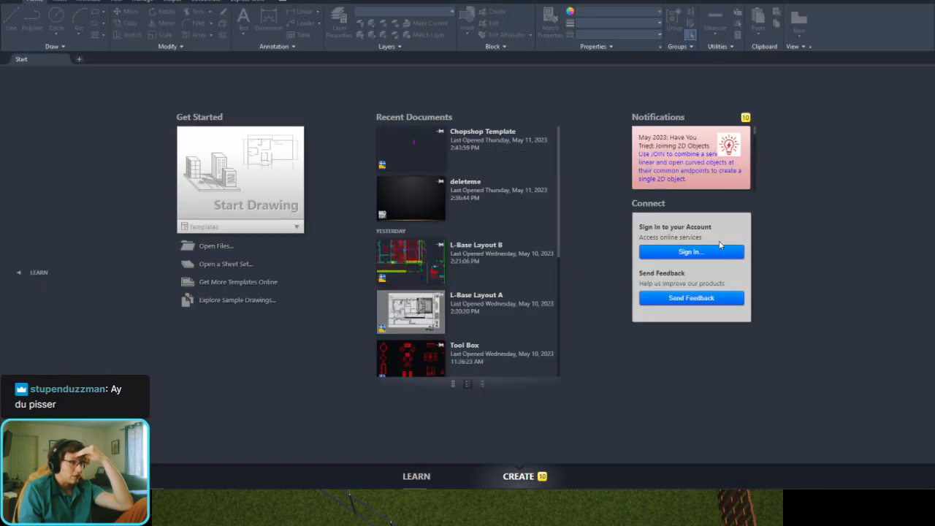
{"action": "left_click", "coordinate": [410, 143]}
{"action": "left_click", "coordinate": [417, 209]}
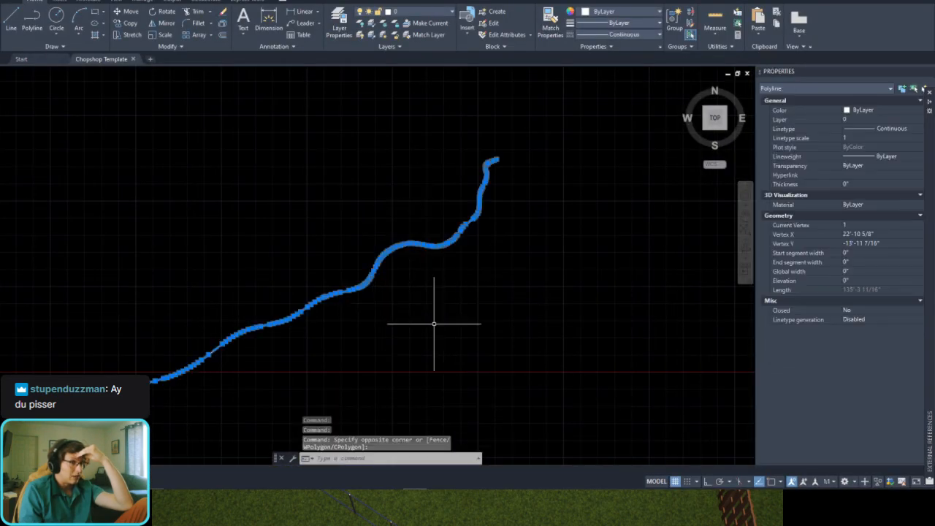
{"action": "key", "text": "Escape"}
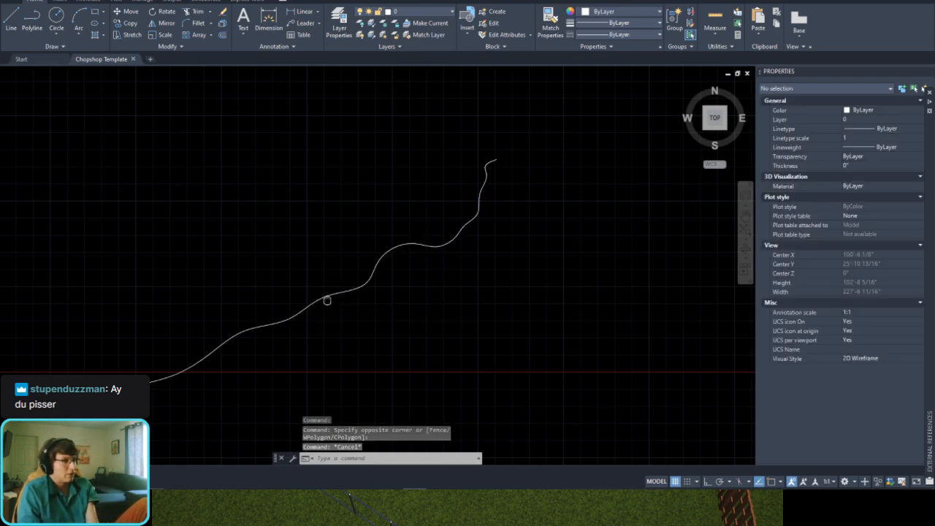
Step: Paste the copied wavy spline into the drawing below the existing polyline
{"action": "scroll", "coordinate": [393, 255], "scroll_direction": "down", "scroll_amount": 3}
{"action": "scroll", "coordinate": [424, 292], "scroll_direction": "up", "scroll_amount": 2}
{"action": "key", "text": "ctrl+v"}
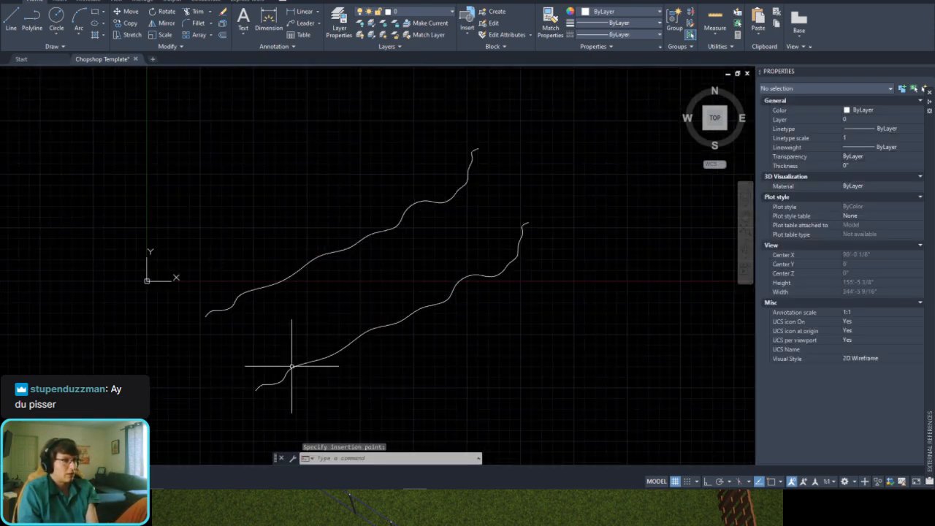
{"action": "left_click", "coordinate": [302, 383]}
{"action": "key", "text": "Escape"}
Step: Erase the original wavy polyline above the pasted spline
{"action": "left_click", "coordinate": [386, 209]}
{"action": "left_click", "coordinate": [365, 261]}
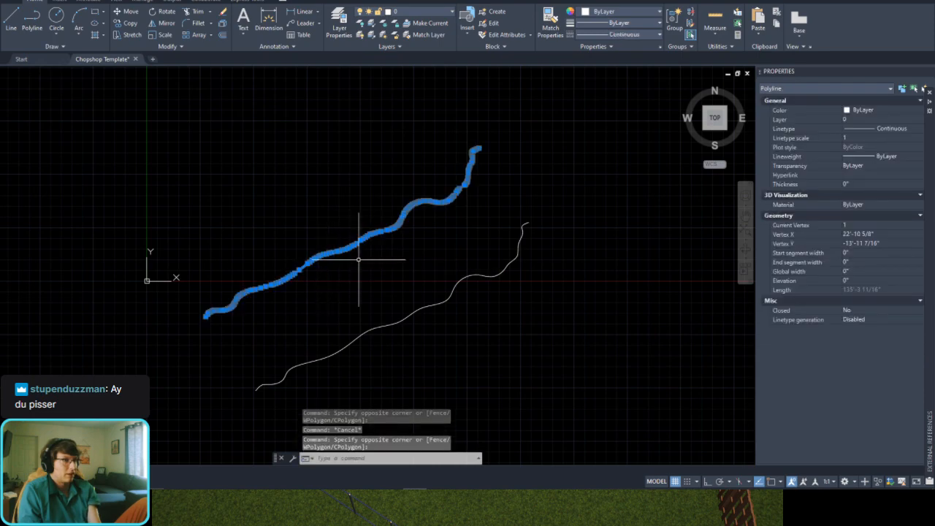
{"action": "key", "text": "Delete"}
{"action": "middle_click_drag", "start_coordinate": [373, 322], "coordinate": [433, 242]}
{"action": "scroll", "coordinate": [434, 242], "scroll_direction": "up", "scroll_amount": 3}
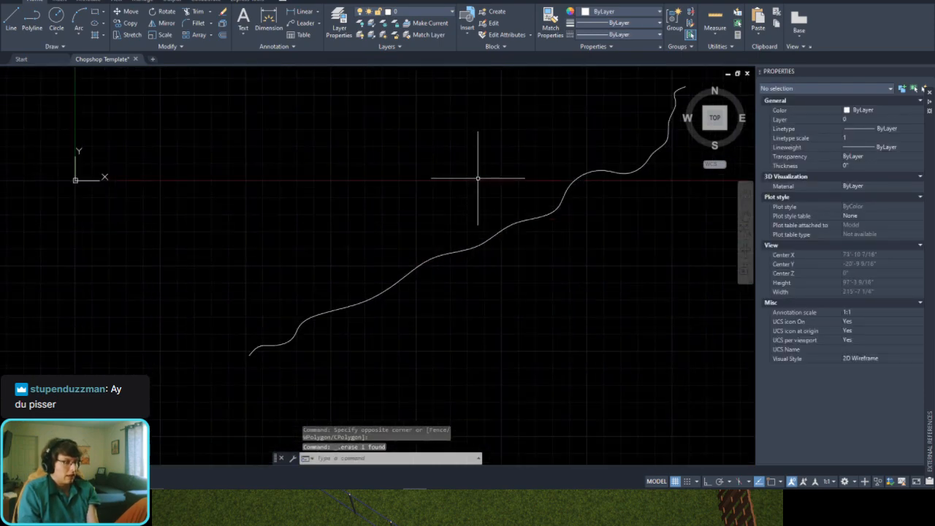
{"action": "type", "text": "spline"}
{"action": "key", "text": "Return"}
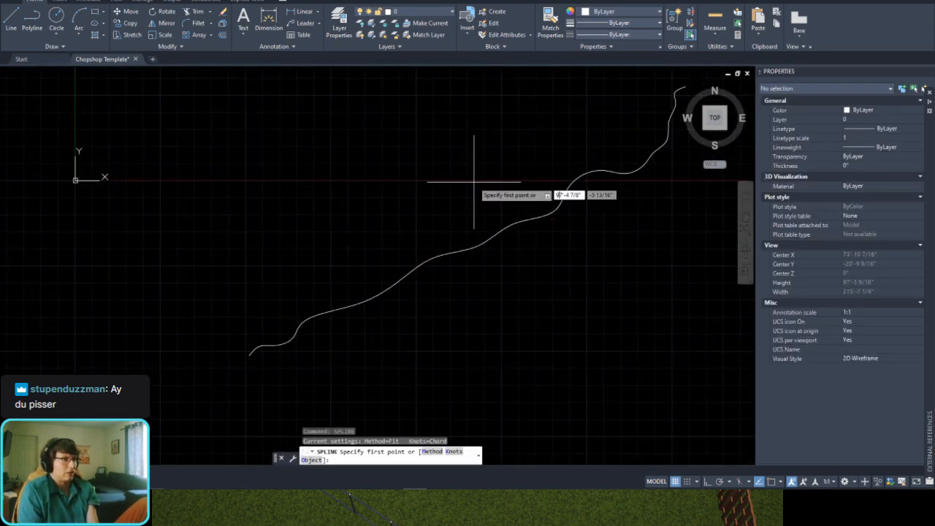
{"action": "key", "text": "Down"}
{"action": "key", "text": "Escape"}
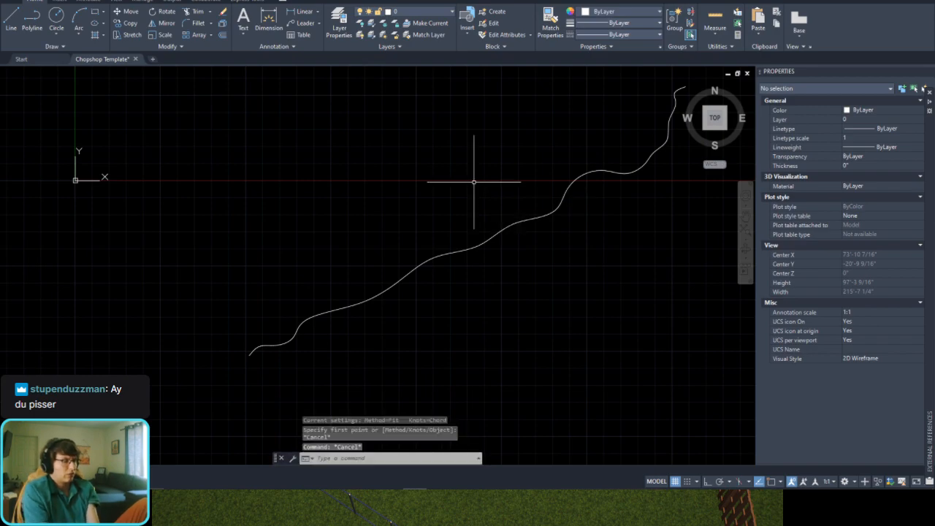
{"action": "type", "text": "splineedit"}
{"action": "key", "text": "Return"}
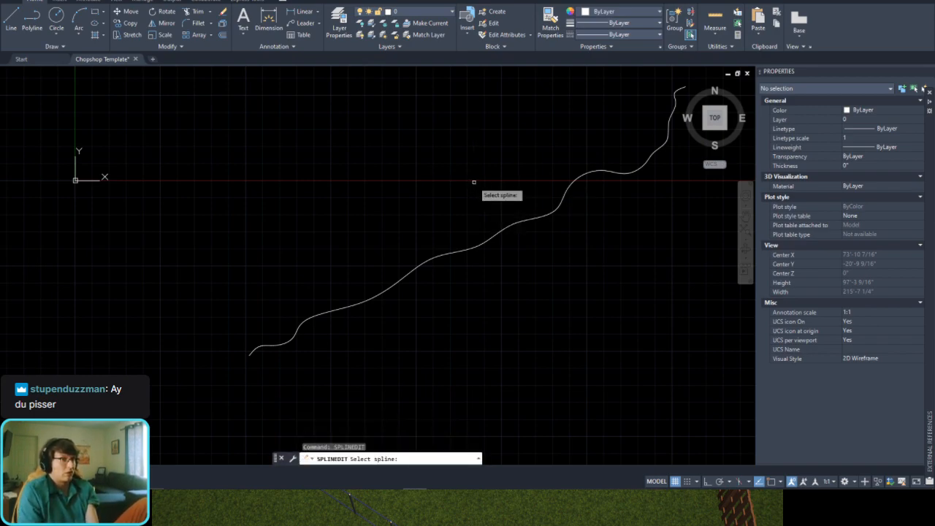
{"action": "key", "text": "Escape"}
Step: Convert the wavy spline to a polyline with a precision of 36 using SPLINEDIT
{"action": "type", "text": "sp"}
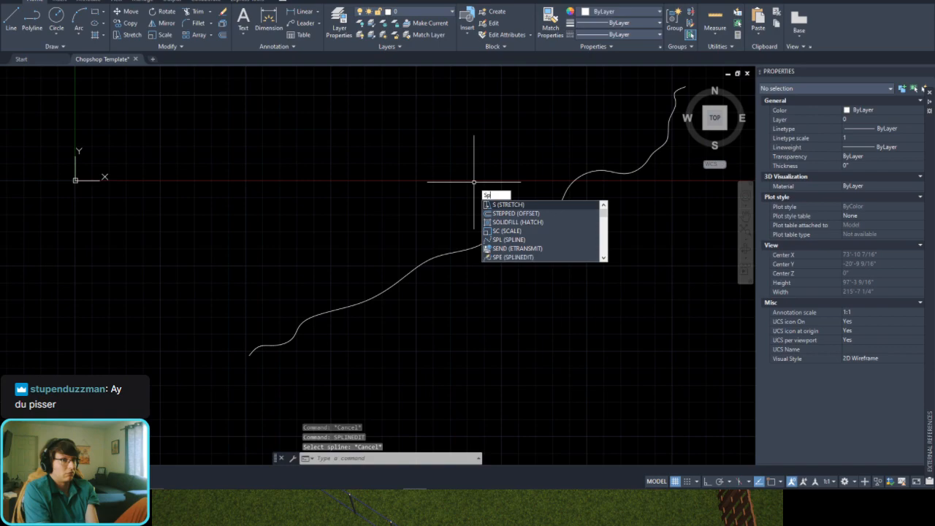
{"action": "type", "text": "lineedit"}
{"action": "key", "text": "Return"}
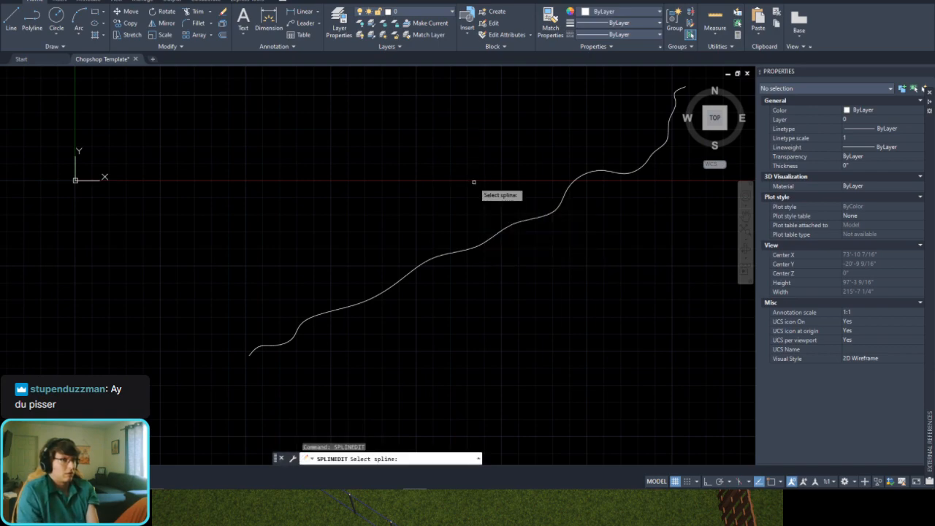
{"action": "left_click", "coordinate": [496, 236]}
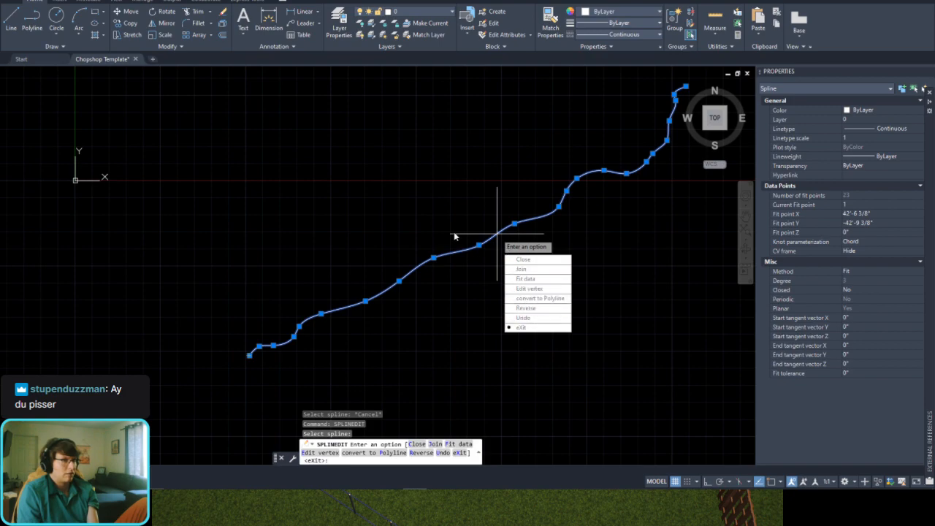
{"action": "left_click", "coordinate": [544, 298]}
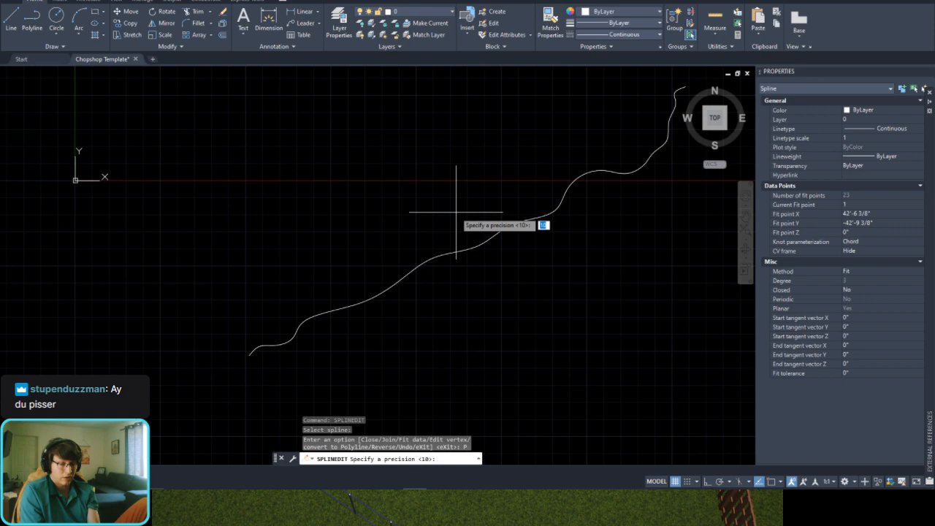
{"action": "type", "text": "3"}
{"action": "key", "text": "Return"}
Step: Inspect the vertex spacing along the converted polyline and undo the conversion back to a spline
{"action": "scroll", "coordinate": [463, 212], "scroll_direction": "up", "scroll_amount": 2}
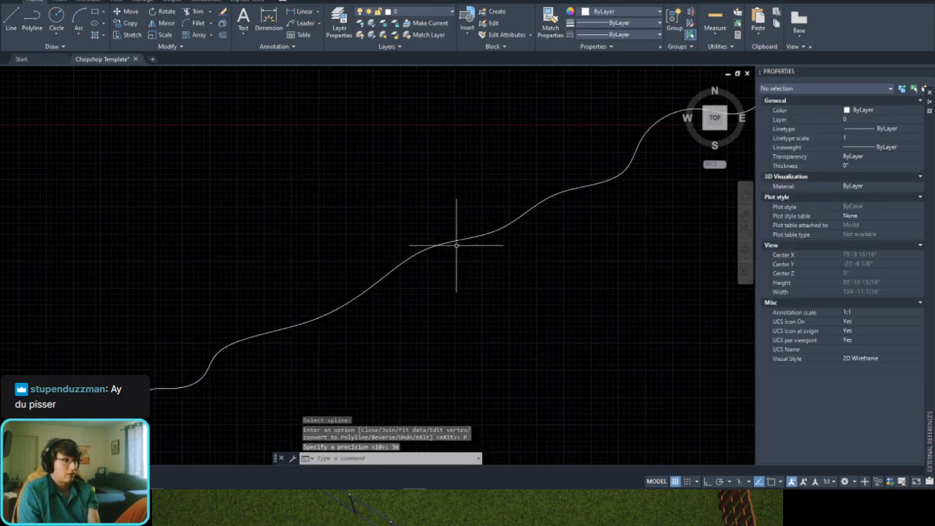
{"action": "left_click", "coordinate": [453, 242]}
{"action": "scroll", "coordinate": [456, 254], "scroll_direction": "up", "scroll_amount": 4}
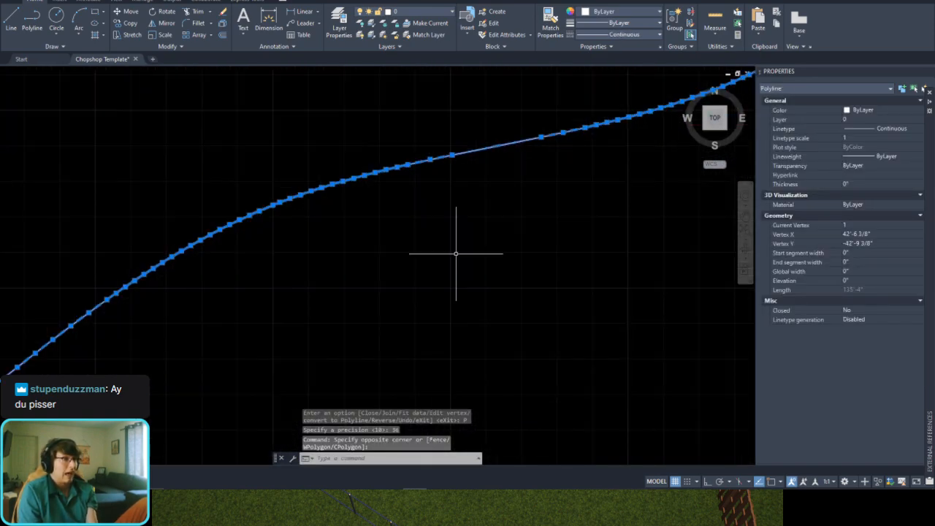
{"action": "scroll", "coordinate": [456, 253], "scroll_direction": "down", "scroll_amount": 2}
{"action": "scroll", "coordinate": [457, 252], "scroll_direction": "down", "scroll_amount": 2}
{"action": "key", "text": "ctrl+z"}
{"action": "key", "text": "ctrl+z"}
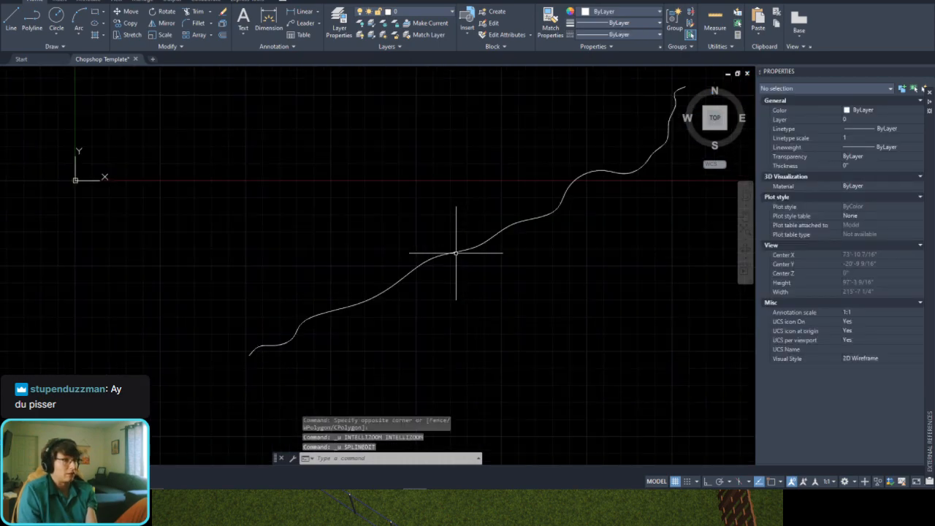
{"action": "left_click", "coordinate": [478, 216]}
{"action": "left_click", "coordinate": [455, 286]}
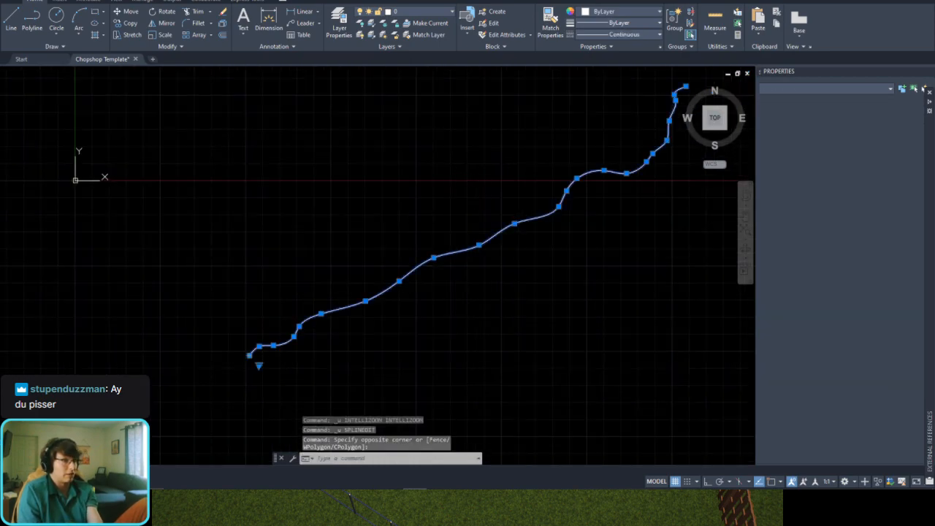
{"action": "key", "text": "Escape"}
Step: Convert the wavy spline to a polyline with a precision of 4 using SPLINEDIT
{"action": "type", "text": "splineedi"}
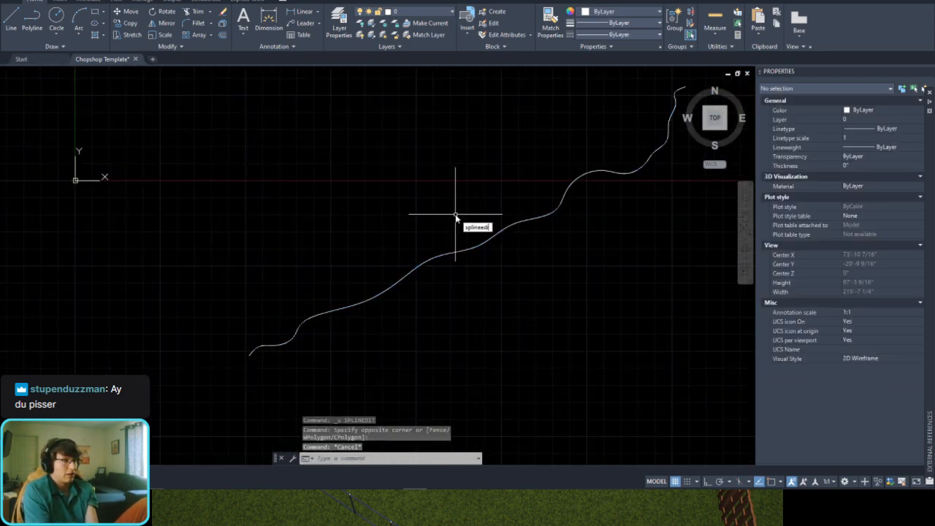
{"action": "type", "text": "t"}
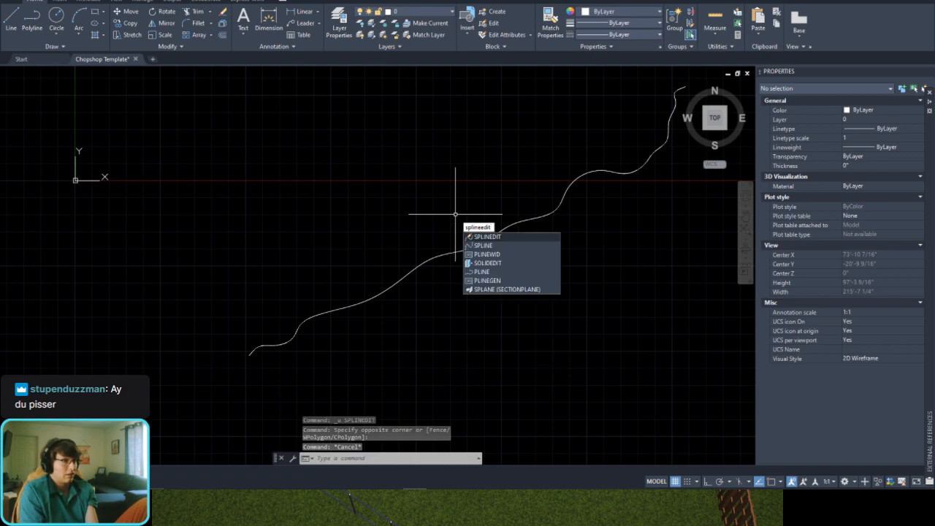
{"action": "key", "text": "Return"}
{"action": "left_click", "coordinate": [470, 250]}
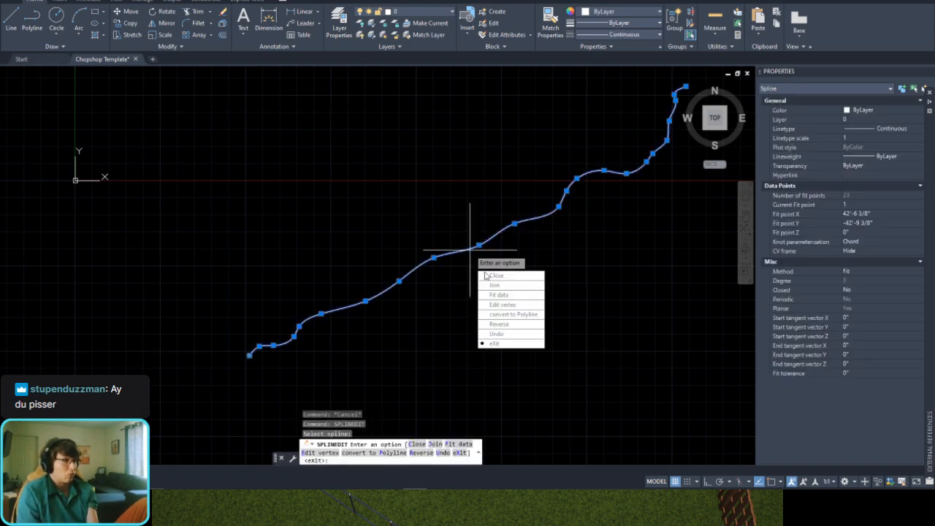
{"action": "left_click", "coordinate": [517, 325]}
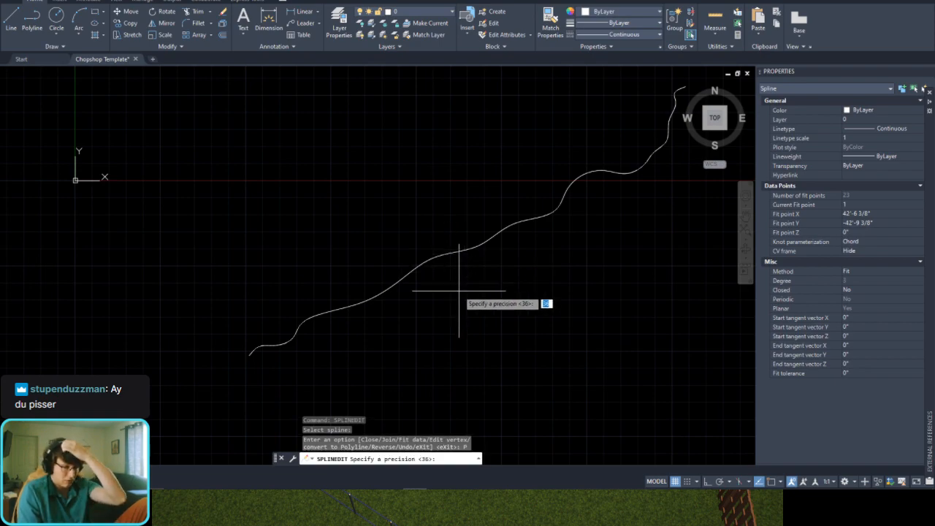
{"action": "type", "text": "4"}
{"action": "key", "text": "Return"}
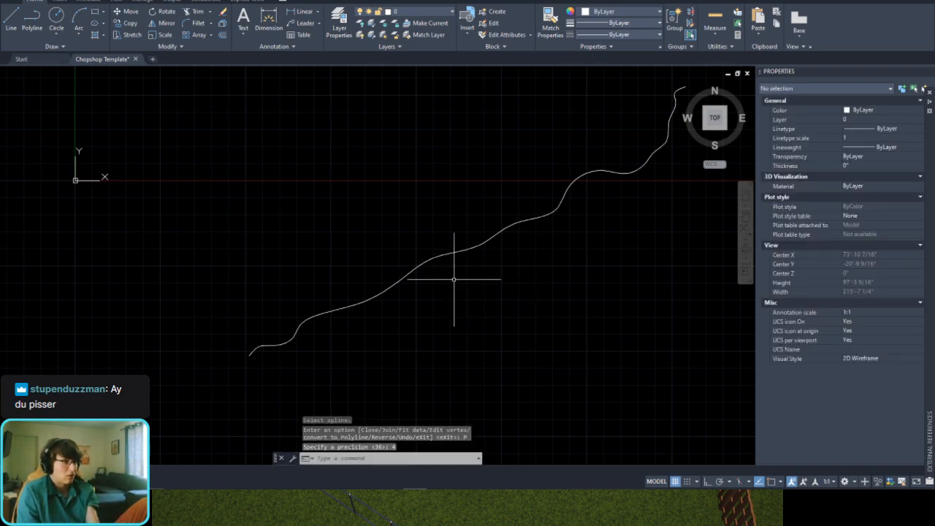
Step: Examine the vertices and straight segments along the whole length of the converted polyline
{"action": "left_click", "coordinate": [456, 217]}
{"action": "left_click", "coordinate": [434, 288]}
{"action": "middle_click_drag", "start_coordinate": [511, 246], "coordinate": [424, 346]}
{"action": "scroll", "coordinate": [538, 257], "scroll_direction": "up", "scroll_amount": 3}
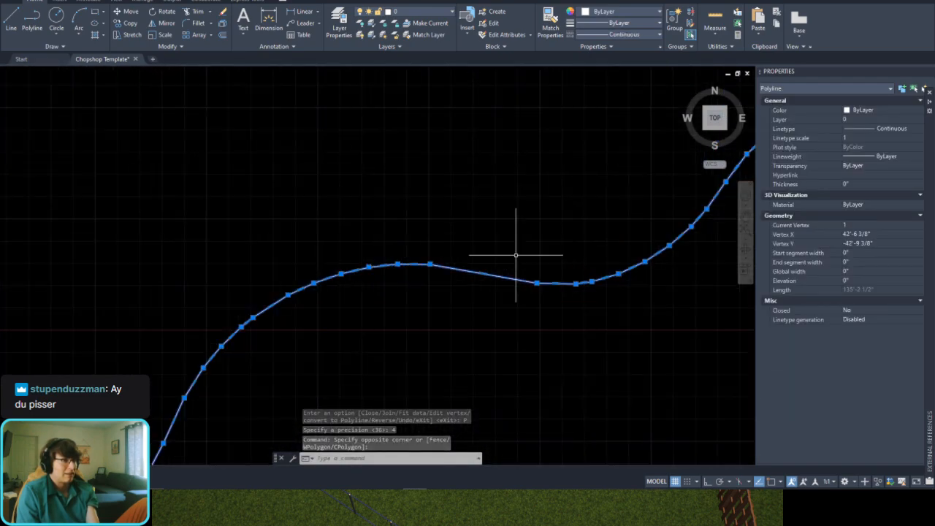
{"action": "scroll", "coordinate": [417, 263], "scroll_direction": "down", "scroll_amount": 3}
{"action": "key", "text": "Escape"}
{"action": "left_click", "coordinate": [417, 203]}
{"action": "left_click", "coordinate": [397, 309]}
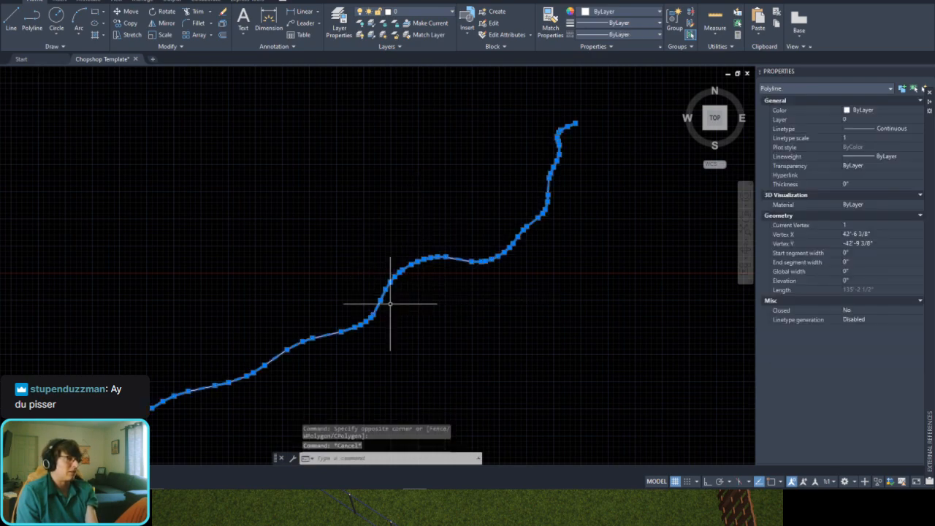
{"action": "scroll", "coordinate": [271, 299], "scroll_direction": "down", "scroll_amount": 2}
{"action": "middle_click_drag", "start_coordinate": [271, 299], "coordinate": [419, 237]}
{"action": "scroll", "coordinate": [405, 249], "scroll_direction": "up", "scroll_amount": 3}
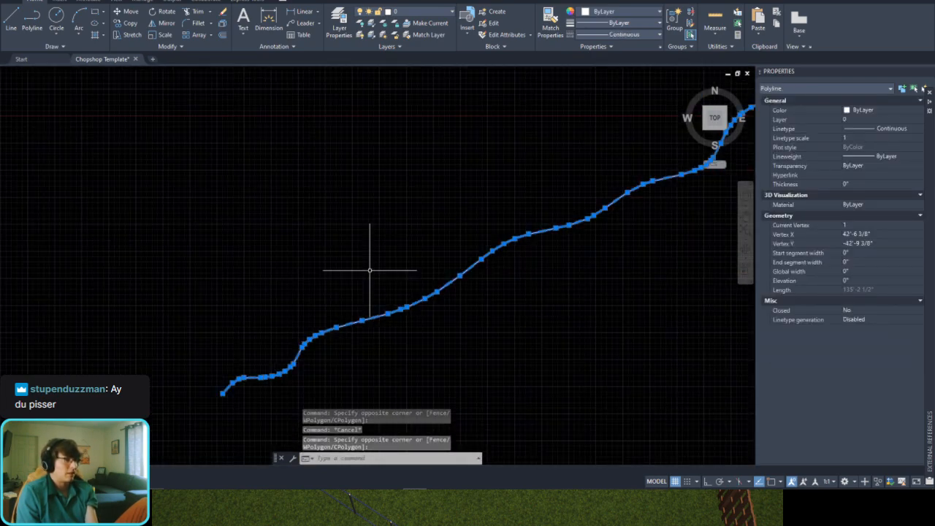
Step: Undo the precision 4 conversion and check that the wavy curve is a spline again
{"action": "key", "text": "ctrl+z"}
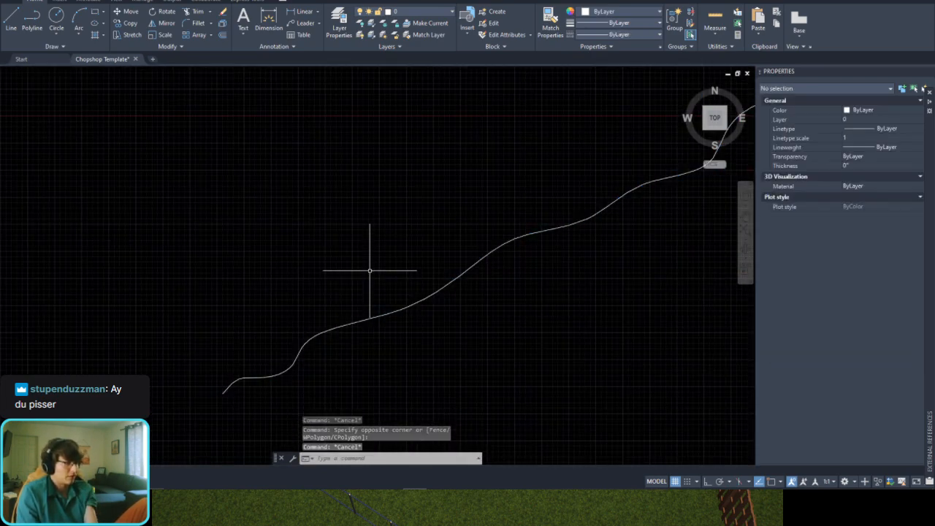
{"action": "key", "text": "ctrl+z"}
{"action": "left_click", "coordinate": [438, 218]}
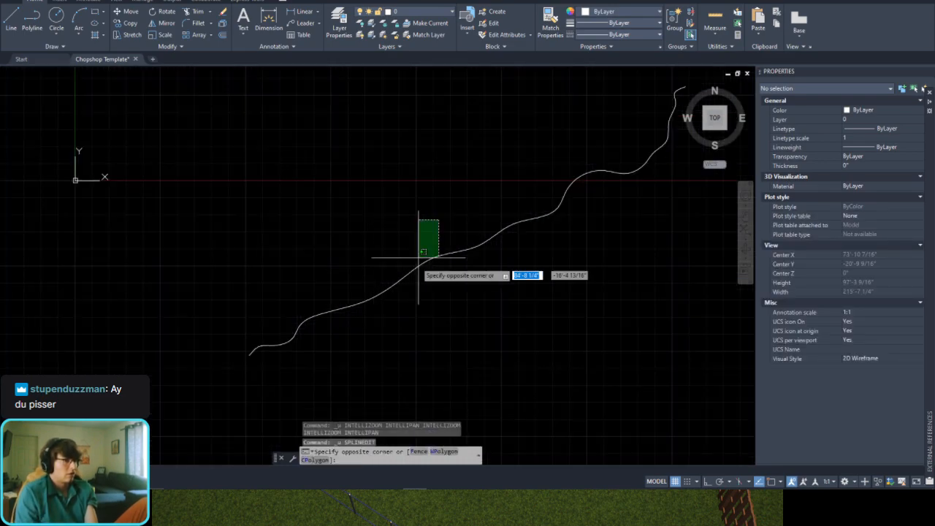
{"action": "left_click", "coordinate": [418, 264]}
{"action": "key", "text": "Escape"}
Step: Convert the wavy spline to a polyline with a precision of 2 using SPLINEDIT
{"action": "type", "text": "splin"}
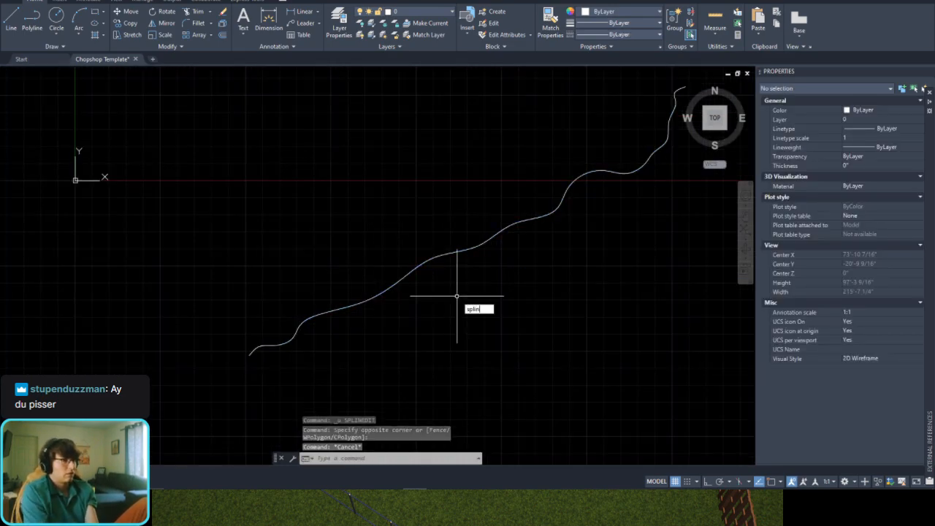
{"action": "type", "text": "edit"}
{"action": "key", "text": "Return"}
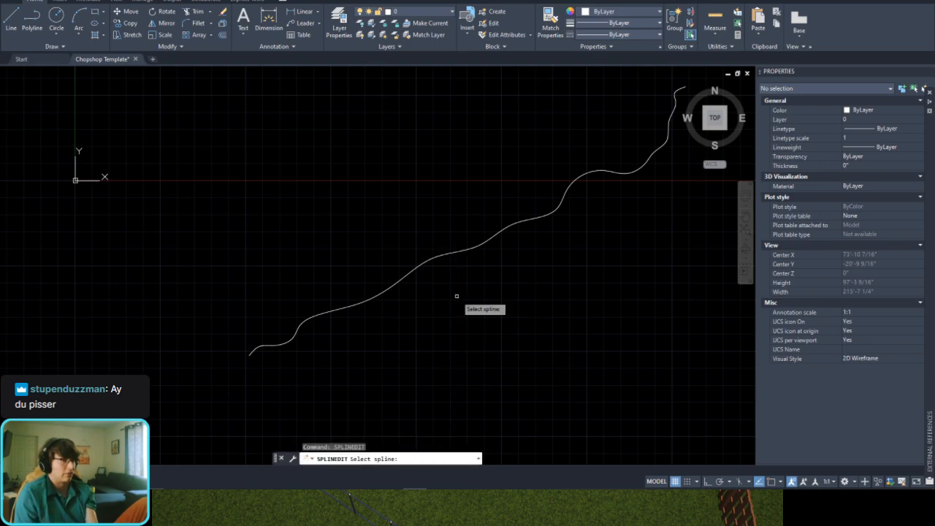
{"action": "scroll", "coordinate": [453, 252], "scroll_direction": "up", "scroll_amount": 2}
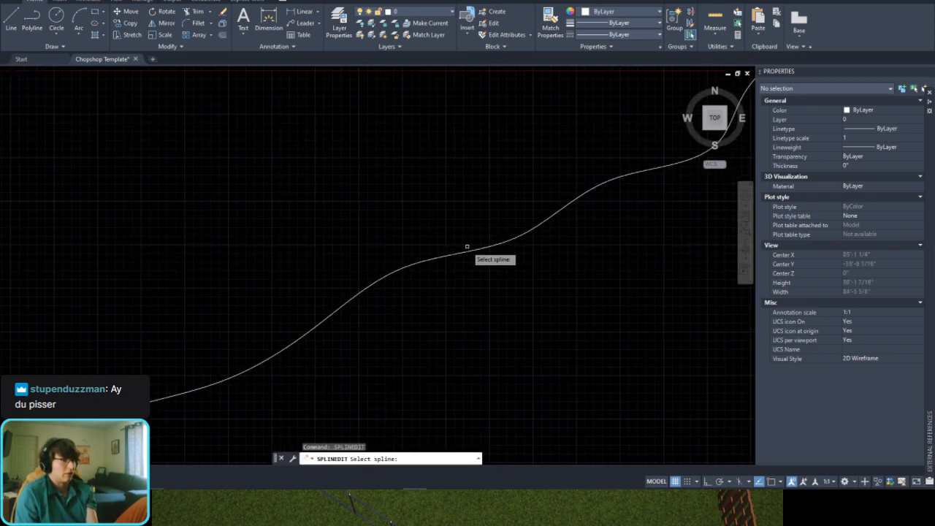
{"action": "left_click", "coordinate": [473, 253]}
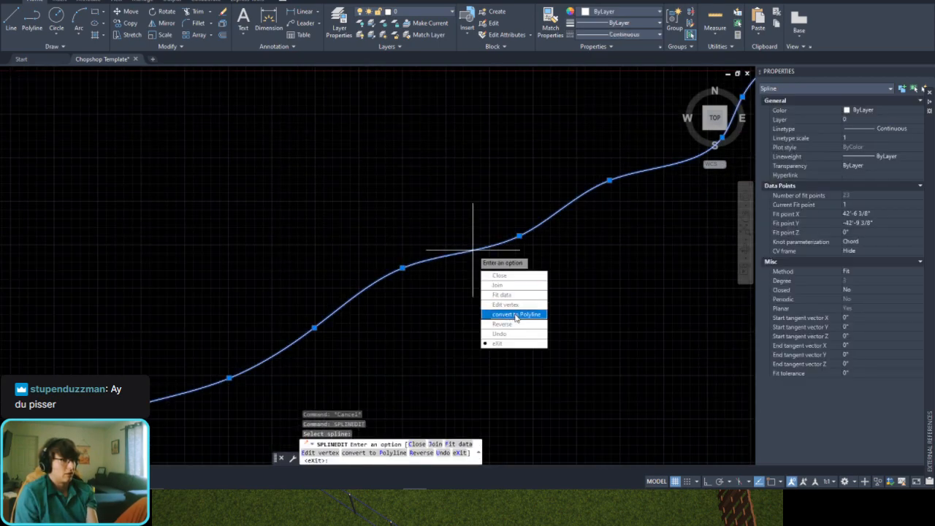
{"action": "left_click", "coordinate": [501, 313]}
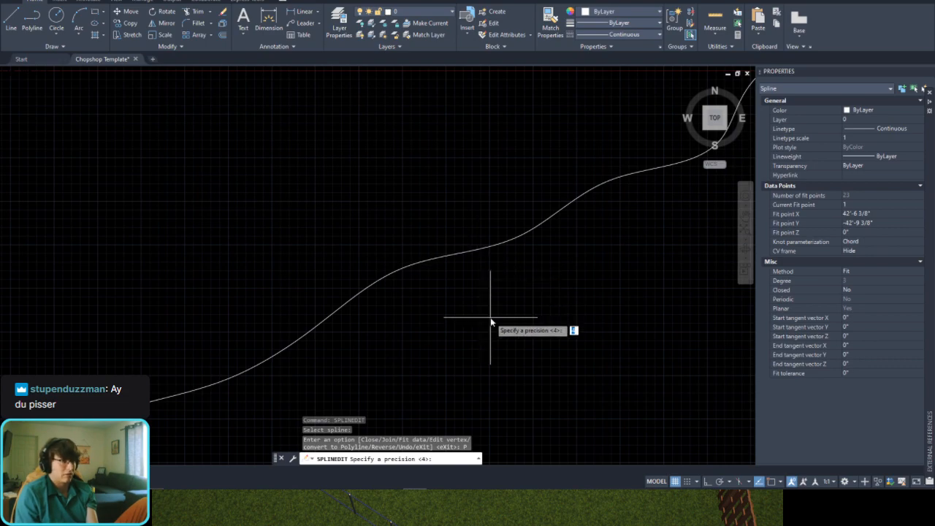
{"action": "type", "text": "2"}
{"action": "key", "text": "Return"}
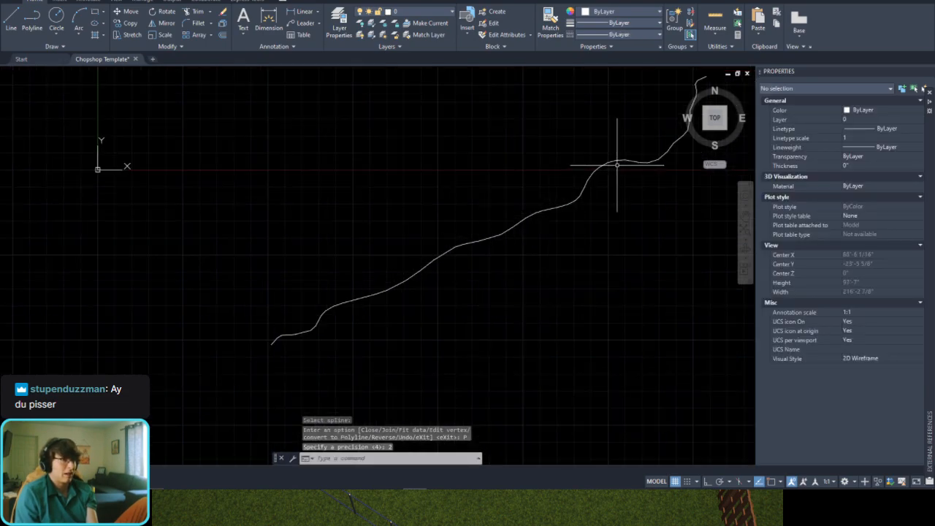
Step: Examine the vertex spacing of the coarser polyline from its upper end along the curve
{"action": "scroll", "coordinate": [617, 165], "scroll_direction": "up", "scroll_amount": 3}
{"action": "left_click", "coordinate": [606, 128]}
{"action": "left_click", "coordinate": [541, 254]}
{"action": "scroll", "coordinate": [540, 254], "scroll_direction": "down", "scroll_amount": 2}
{"action": "middle_click_drag", "start_coordinate": [587, 212], "coordinate": [393, 374]}
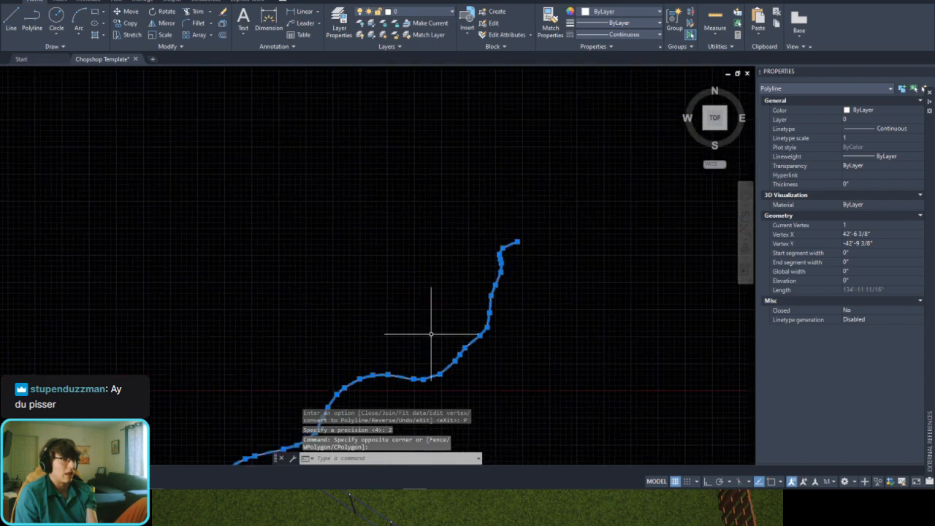
{"action": "scroll", "coordinate": [446, 314], "scroll_direction": "down", "scroll_amount": 5}
{"action": "middle_click_drag", "start_coordinate": [360, 341], "coordinate": [429, 269]}
Step: Save and close the Chopshop Template drawing and return to the pool design plan
{"action": "key", "text": "ctrl+s"}
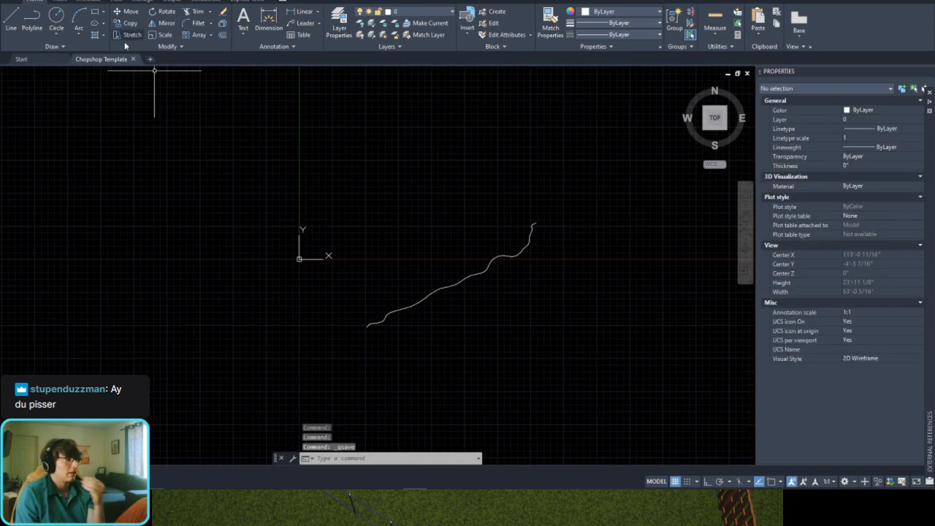
{"action": "left_click", "coordinate": [134, 59]}
{"action": "left_click", "coordinate": [910, 1]}
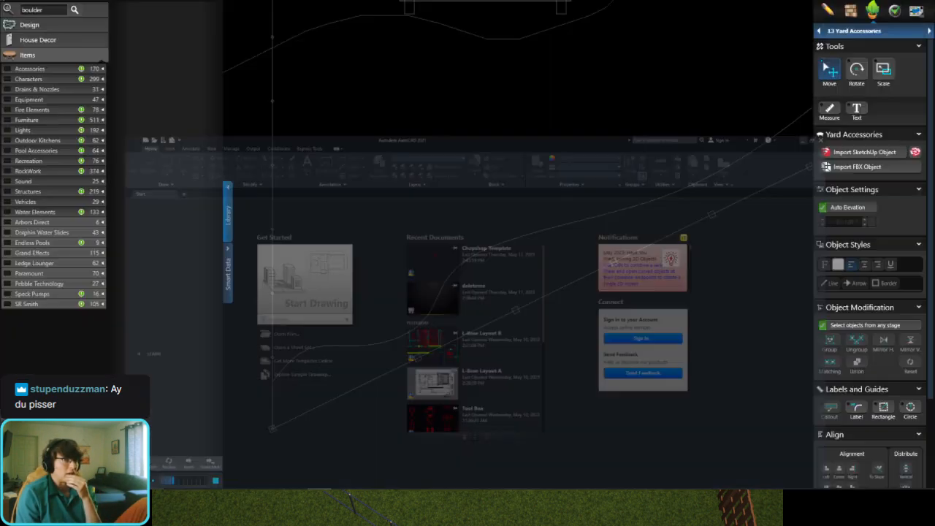
Step: Open the 10 Custom Shape & Pergola stage and delete the wavy line running along the fence
{"action": "scroll", "coordinate": [471, 317], "scroll_direction": "down", "scroll_amount": 1}
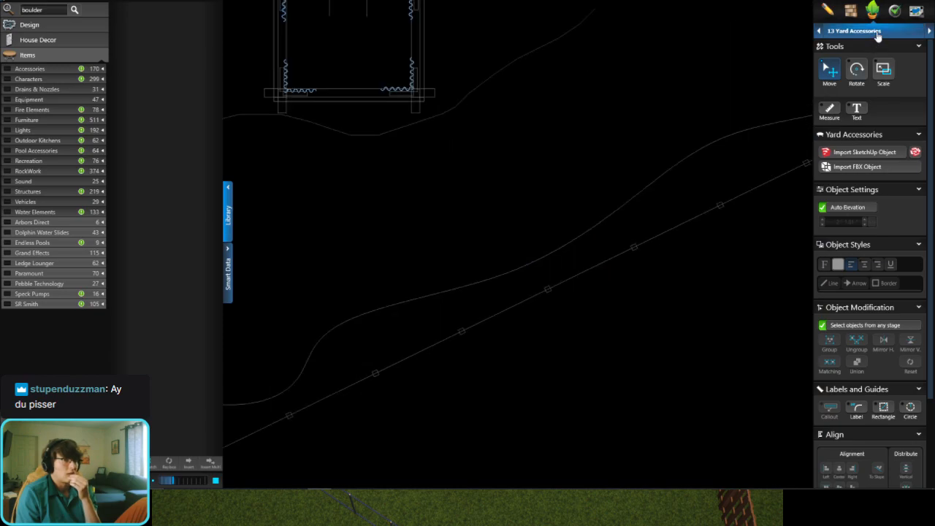
{"action": "left_click", "coordinate": [874, 30]}
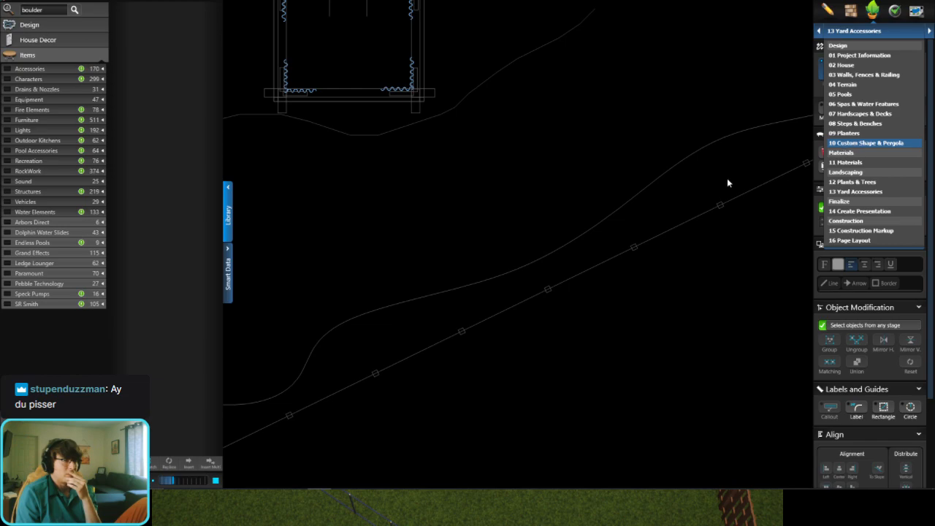
{"action": "left_click", "coordinate": [872, 151]}
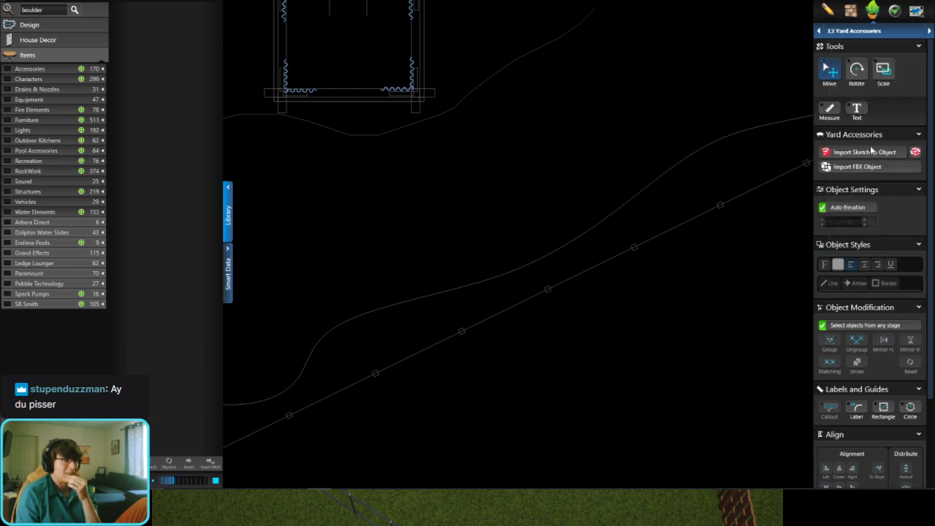
{"action": "left_click", "coordinate": [584, 233]}
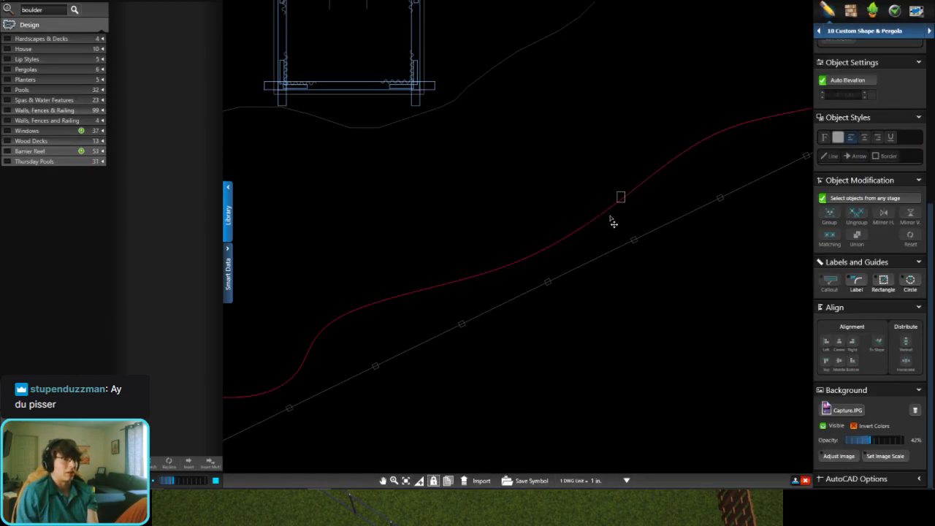
{"action": "key", "text": "Delete"}
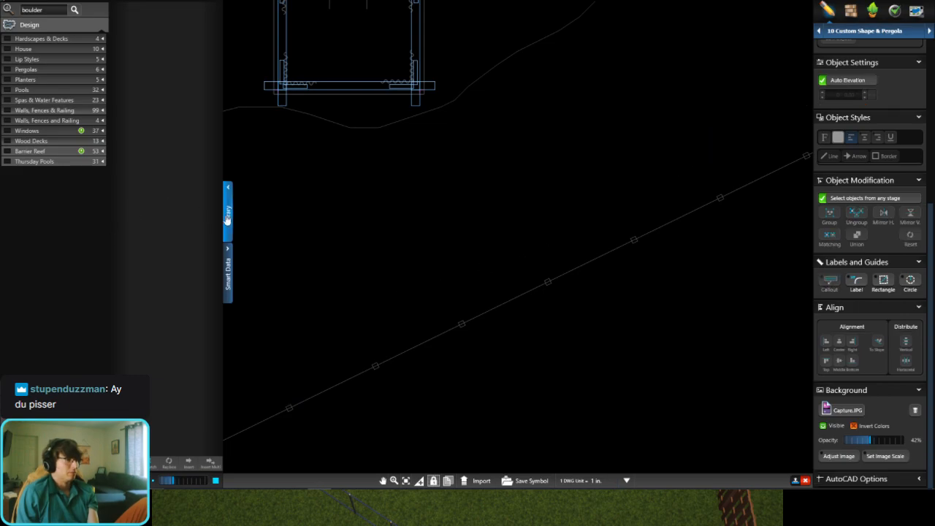
Step: Open the 01 Project Information stage to reach the drawing import options
{"action": "left_click", "coordinate": [859, 33]}
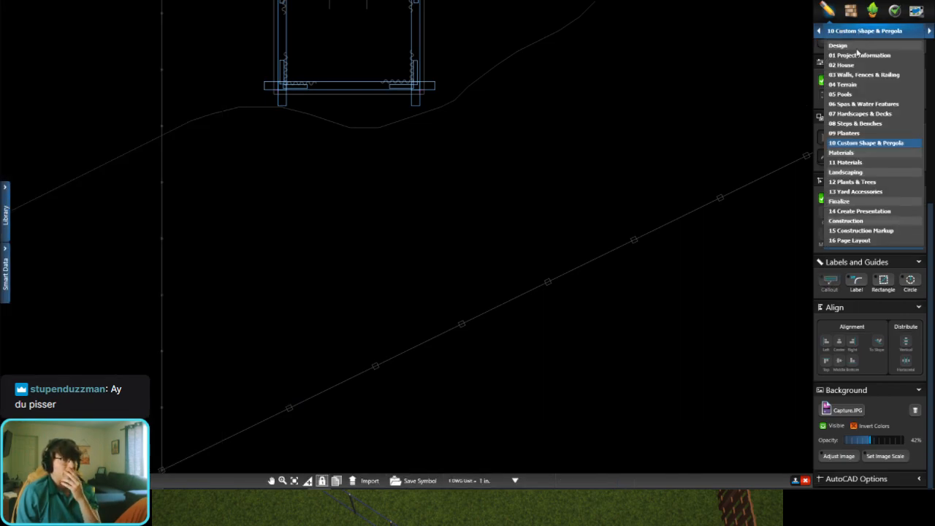
{"action": "left_click", "coordinate": [854, 55]}
{"action": "scroll", "coordinate": [850, 138], "scroll_direction": "up", "scroll_amount": 6}
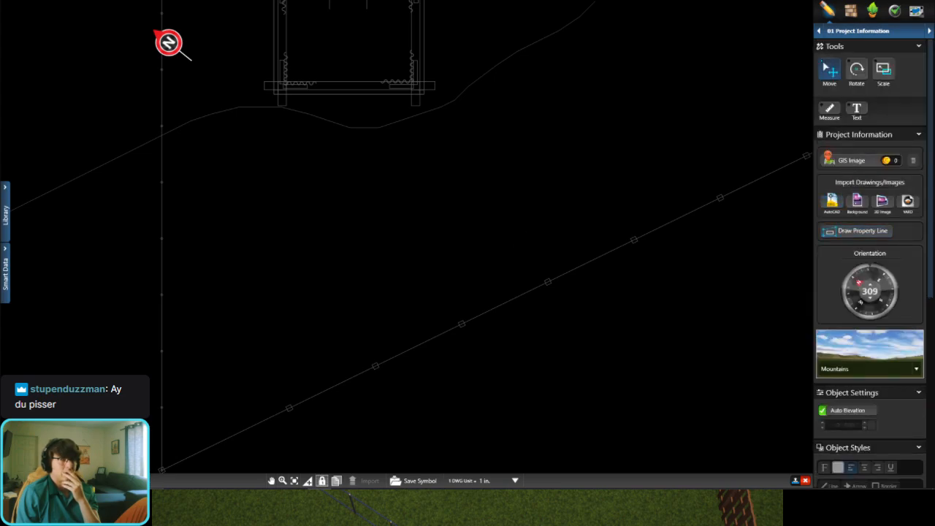
{"action": "mouse_move", "coordinate": [934, 100]}
{"action": "left_mouse_down"}
{"action": "mouse_move", "coordinate": [524, 126]}
{"action": "mouse_move", "coordinate": [510, 65]}
{"action": "mouse_move", "coordinate": [934, 95]}
{"action": "left_mouse_up"}
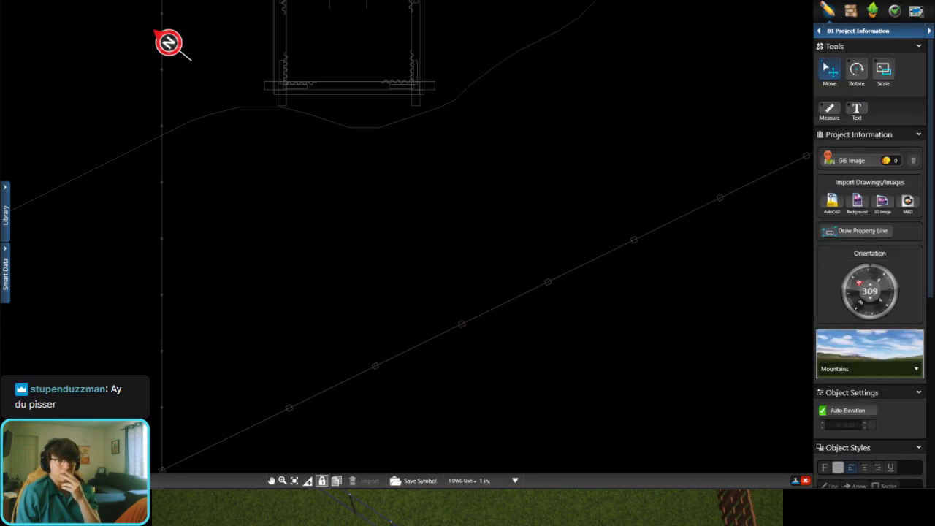
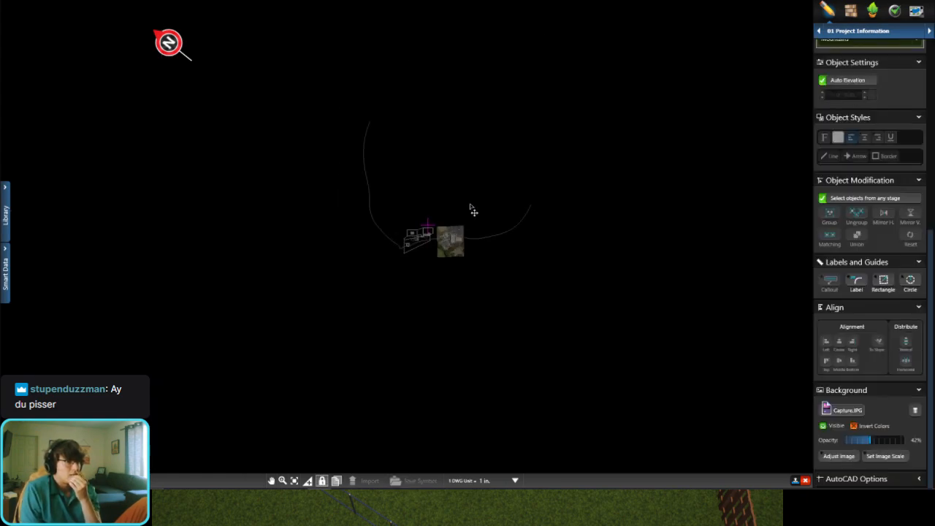
Step: Switch to the 03 Walls, Fences & Railing stage and import the wavy polyline from the drawing as a wall
{"action": "scroll", "coordinate": [421, 260], "scroll_direction": "up", "scroll_amount": 5}
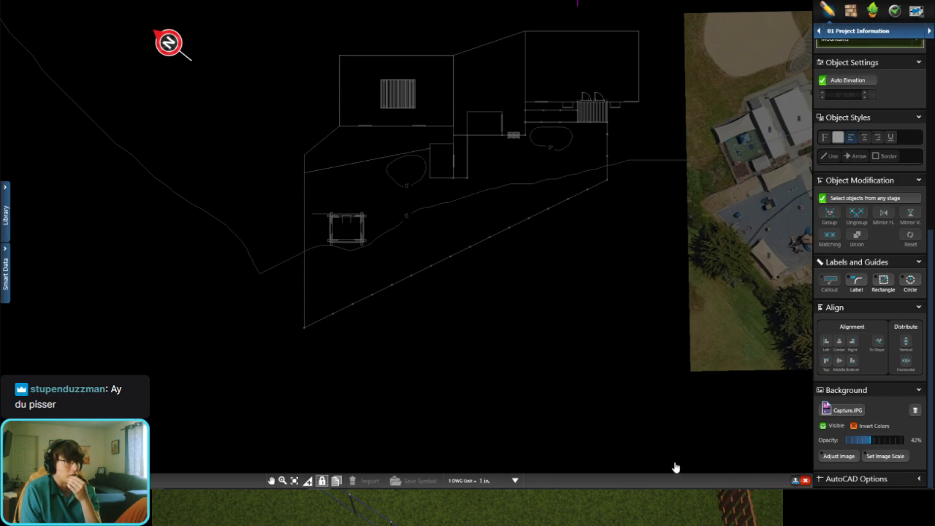
{"action": "left_click", "coordinate": [794, 481]}
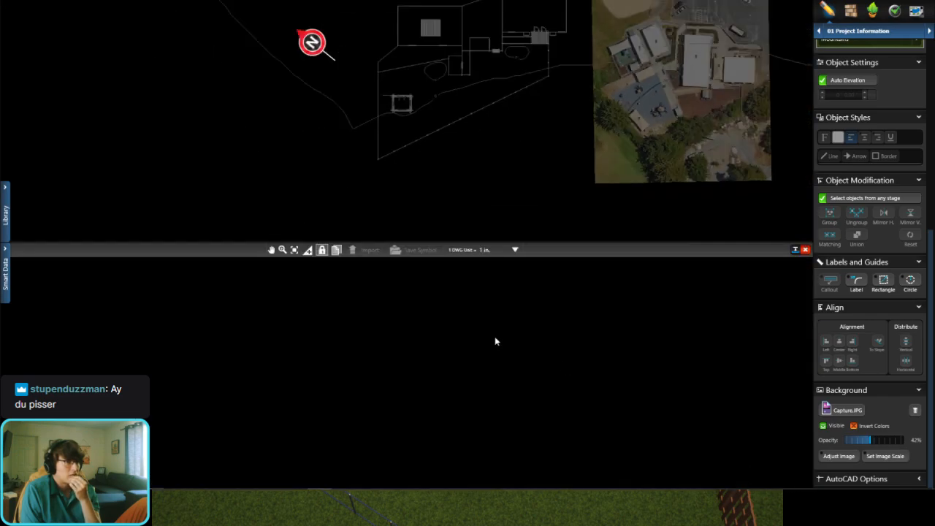
{"action": "scroll", "coordinate": [482, 287], "scroll_direction": "up", "scroll_amount": 7}
{"action": "scroll", "coordinate": [534, 356], "scroll_direction": "down", "scroll_amount": 3}
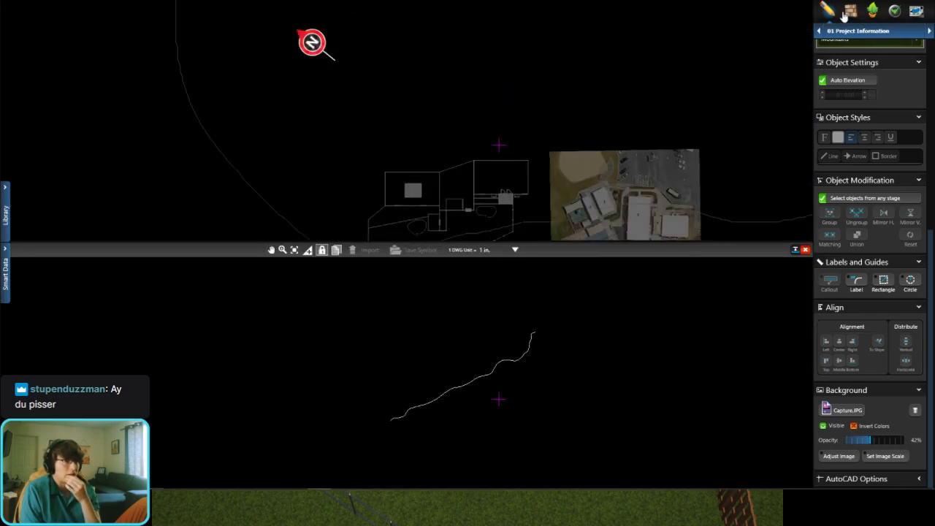
{"action": "left_click", "coordinate": [856, 31]}
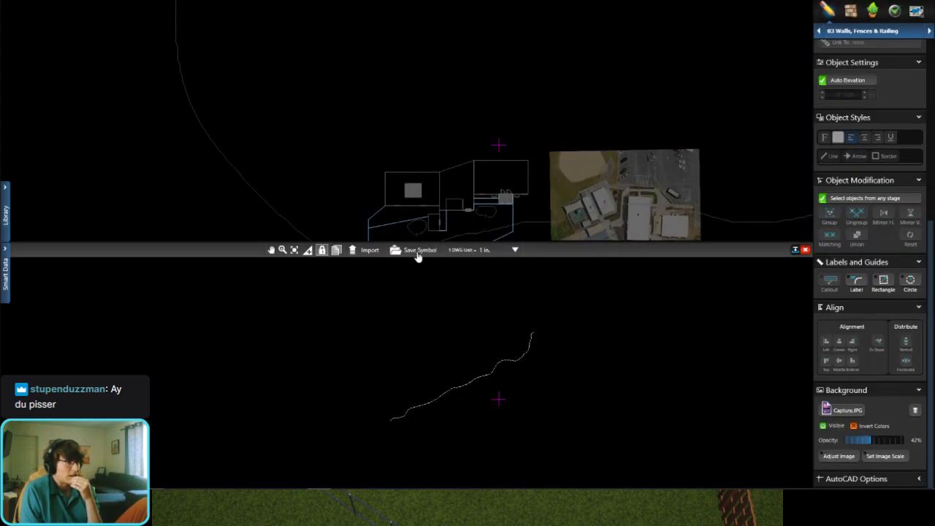
{"action": "left_click", "coordinate": [418, 252]}
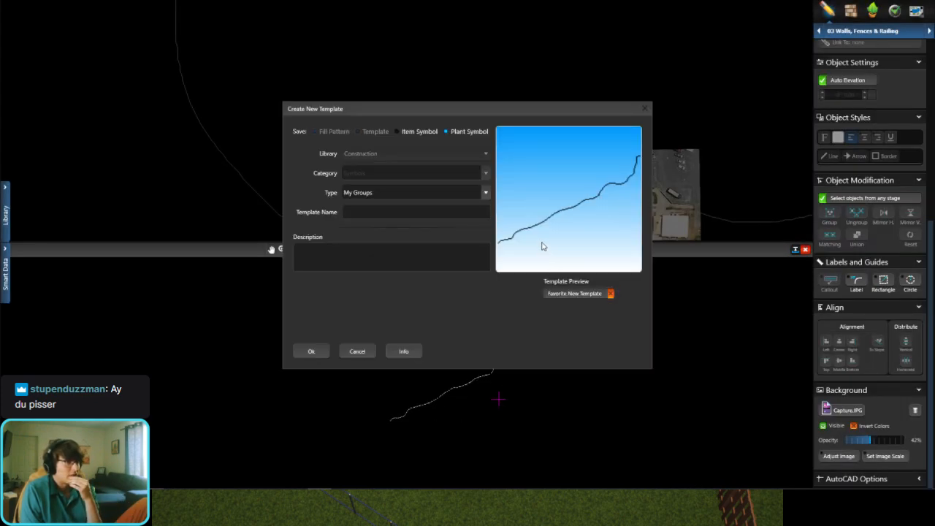
{"action": "left_click", "coordinate": [644, 110]}
{"action": "left_click", "coordinate": [368, 251]}
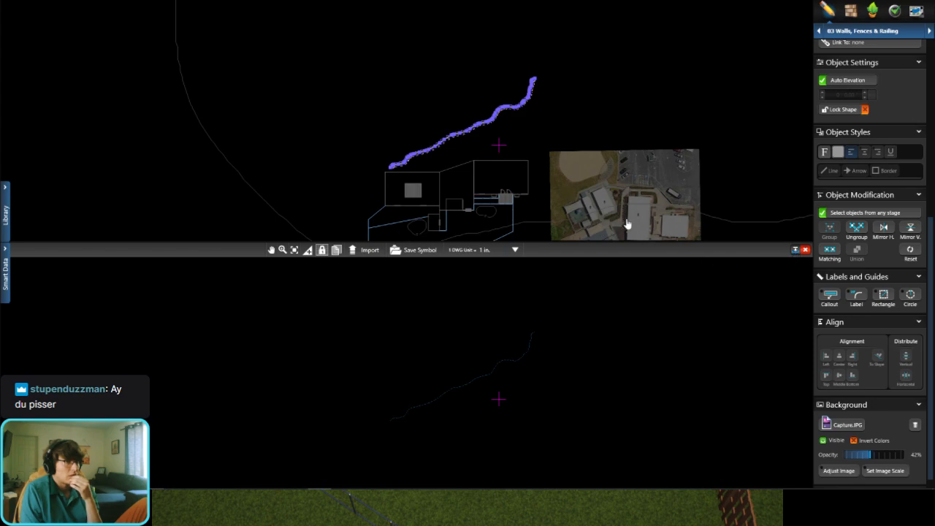
Step: Move the imported wavy wall into the backyard so it runs along the inside of the diagonal fence
{"action": "left_click", "coordinate": [795, 250]}
{"action": "scroll", "coordinate": [455, 256], "scroll_direction": "up", "scroll_amount": 5}
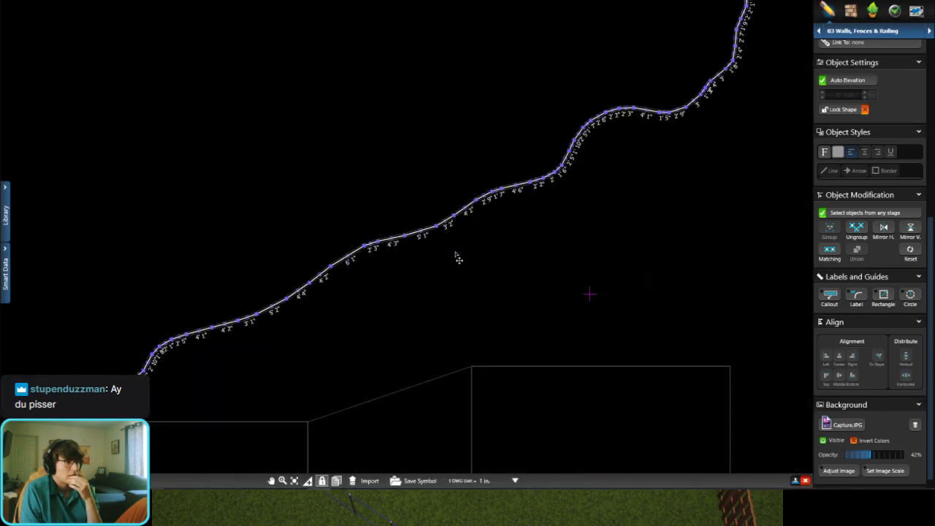
{"action": "scroll", "coordinate": [363, 215], "scroll_direction": "up", "scroll_amount": 3}
{"action": "scroll", "coordinate": [451, 298], "scroll_direction": "down", "scroll_amount": 8}
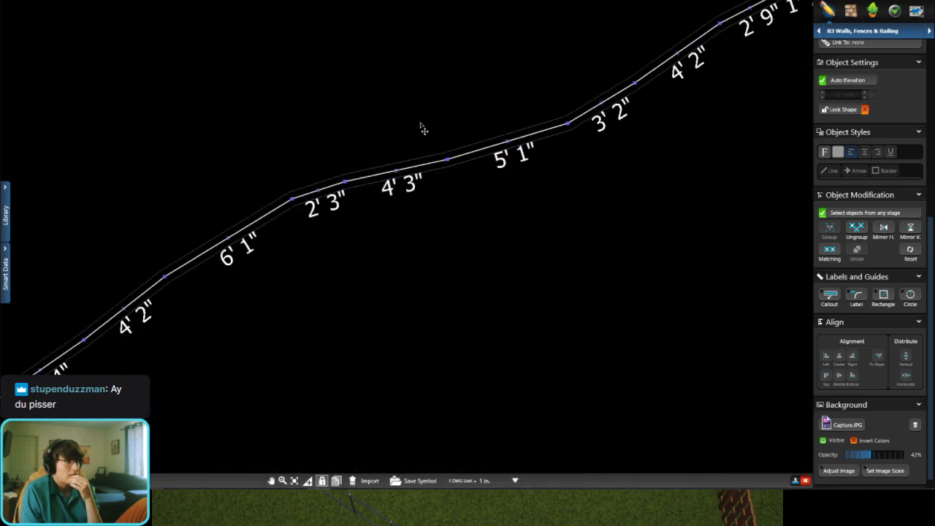
{"action": "scroll", "coordinate": [393, 319], "scroll_direction": "up", "scroll_amount": 3}
{"action": "left_click_drag", "start_coordinate": [374, 343], "coordinate": [414, 330]}
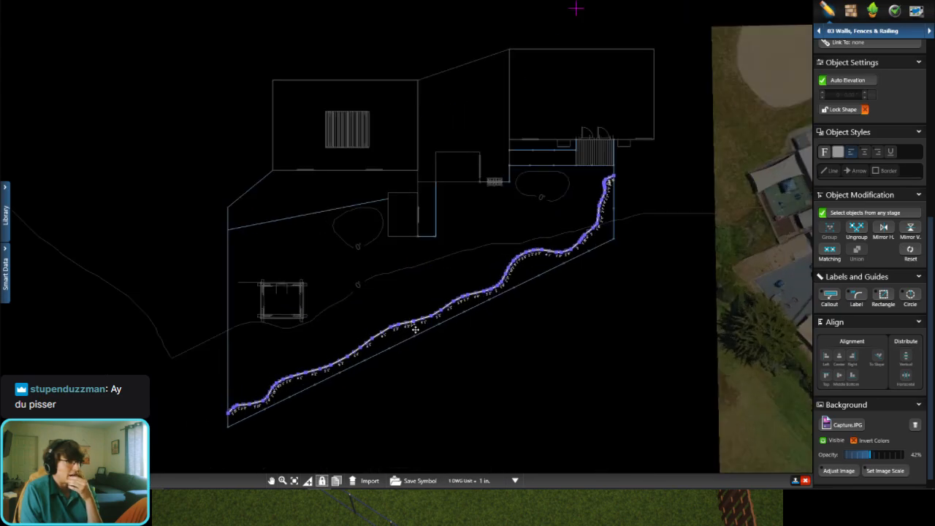
{"action": "scroll", "coordinate": [351, 350], "scroll_direction": "up", "scroll_amount": 2}
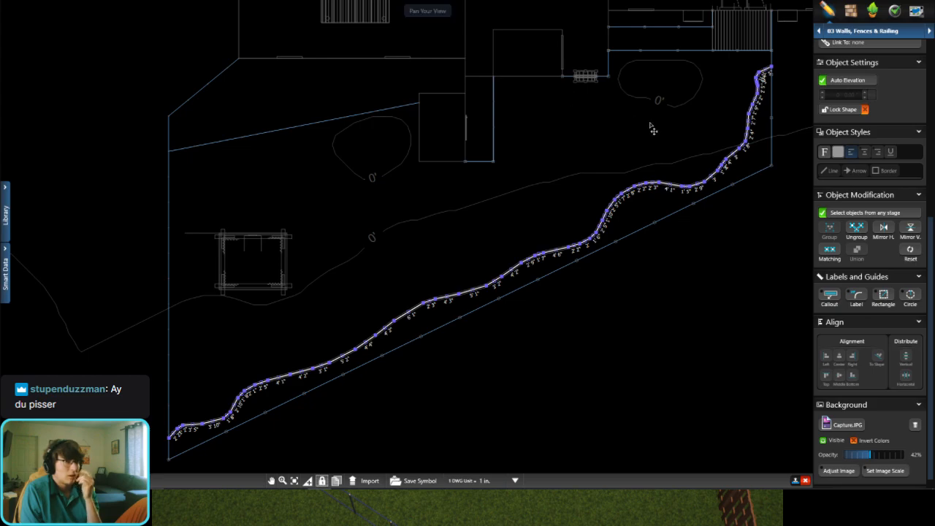
Step: Check the wall cap settings and inspect the new wavy wall along the fence in 3D
{"action": "scroll", "coordinate": [851, 124], "scroll_direction": "up", "scroll_amount": 5}
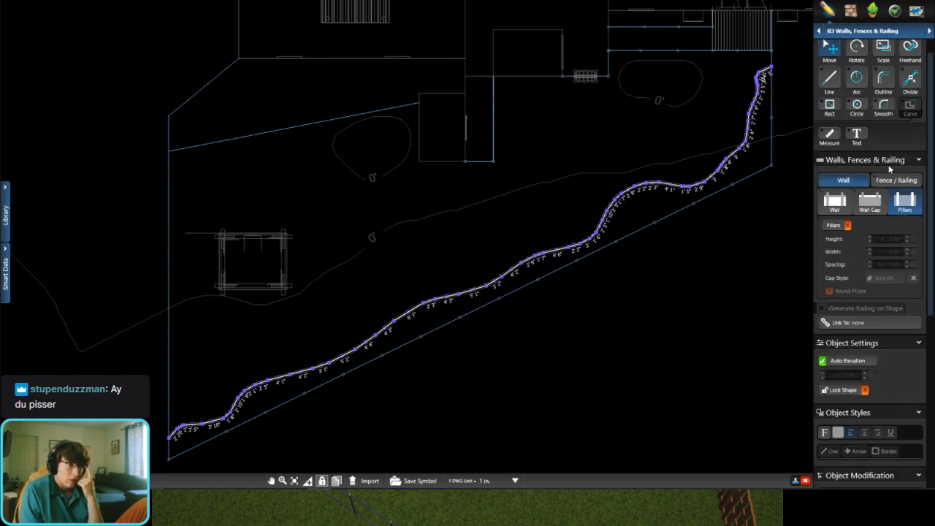
{"action": "left_click", "coordinate": [870, 204]}
{"action": "left_click", "coordinate": [914, 238]}
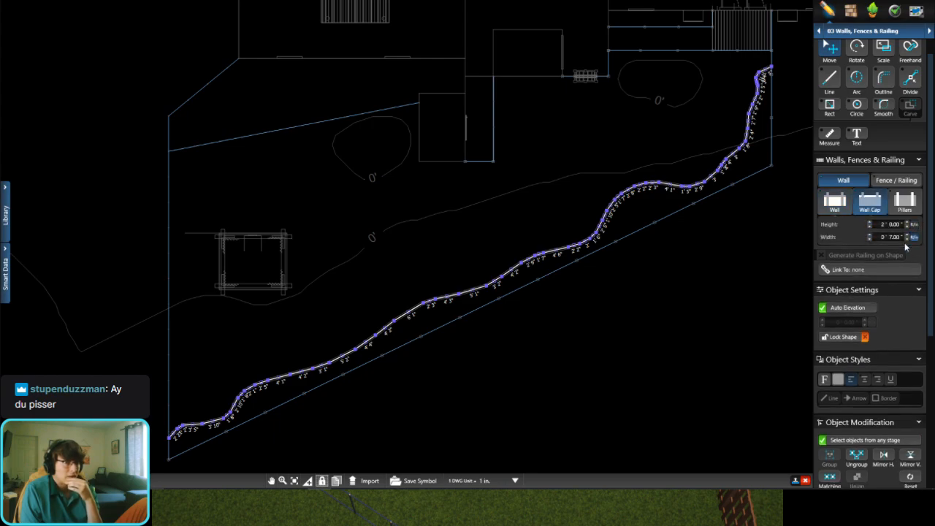
{"action": "left_click", "coordinate": [396, 1]}
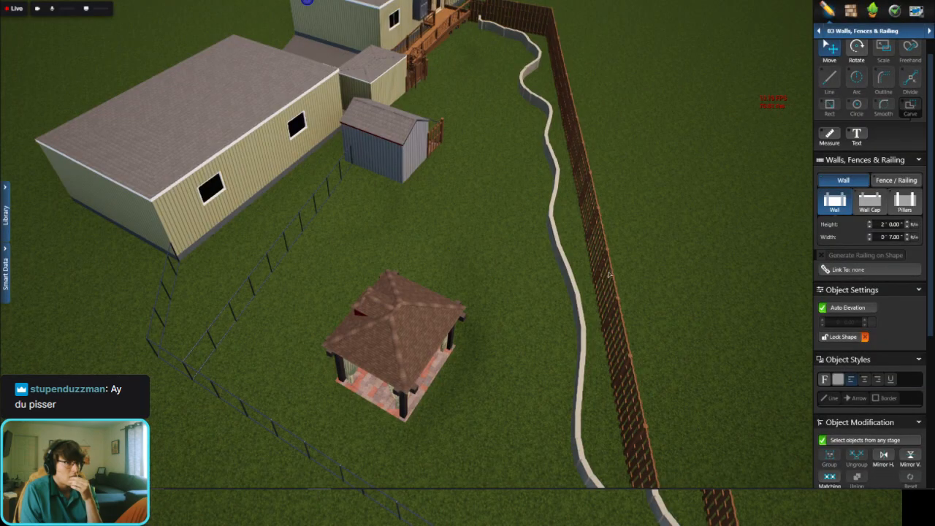
{"action": "middle_click_drag", "start_coordinate": [608, 275], "coordinate": [679, 240]}
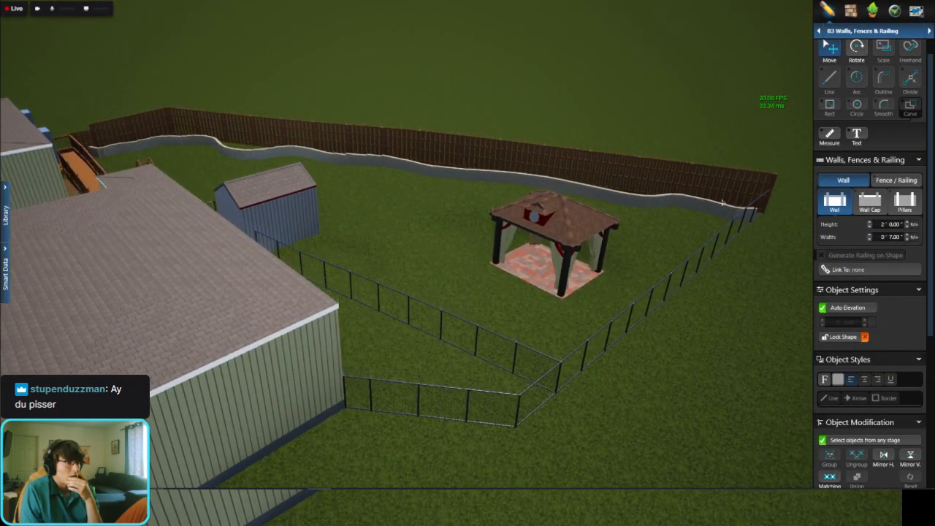
{"action": "scroll", "coordinate": [753, 198], "scroll_direction": "up", "scroll_amount": 5}
{"action": "middle_click_drag", "start_coordinate": [753, 198], "coordinate": [789, 305]}
Step: Turn off Auto Elevation for the wavy wall and set its height to 3 ft
{"action": "left_click", "coordinate": [654, 249]}
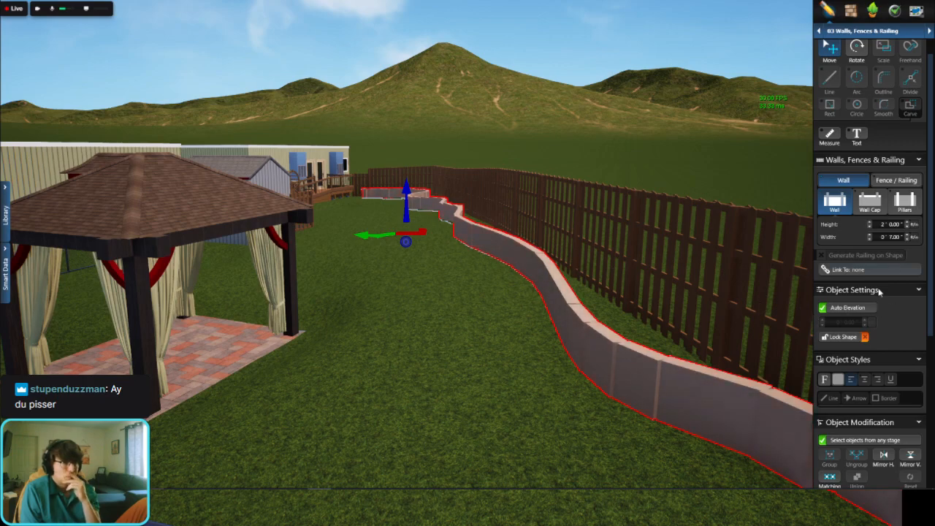
{"action": "left_click", "coordinate": [850, 307]}
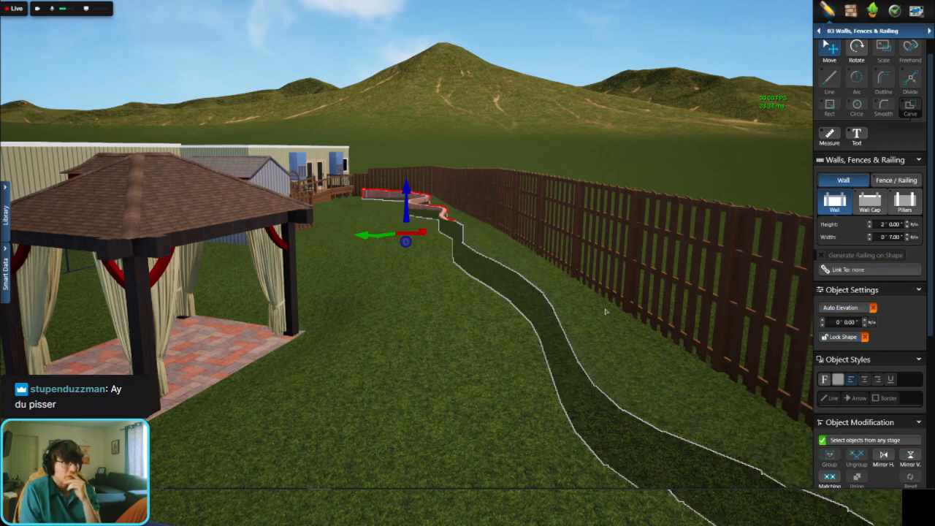
{"action": "middle_click_drag", "start_coordinate": [605, 312], "coordinate": [604, 303]}
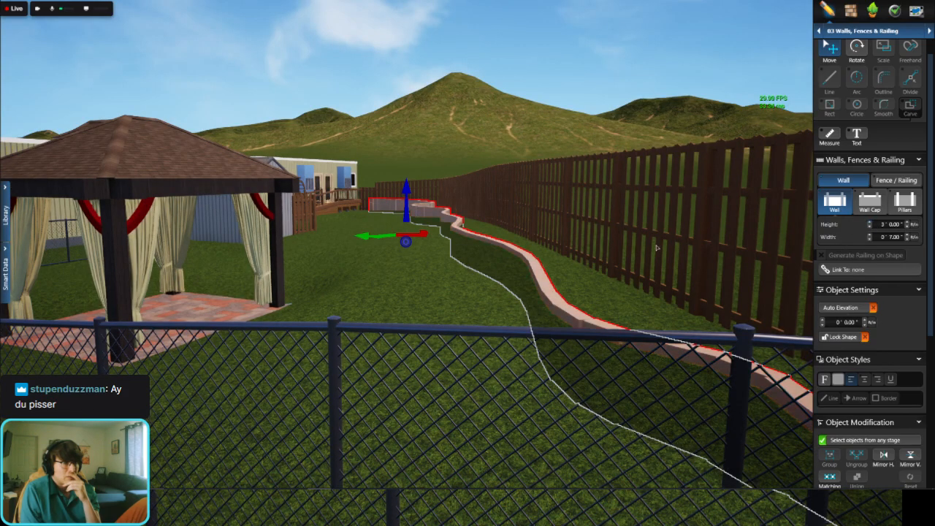
Step: Open the 11 Materials stage, select the wavy wall and search the material library for stone
{"action": "middle_click_drag", "start_coordinate": [656, 248], "coordinate": [738, 292]}
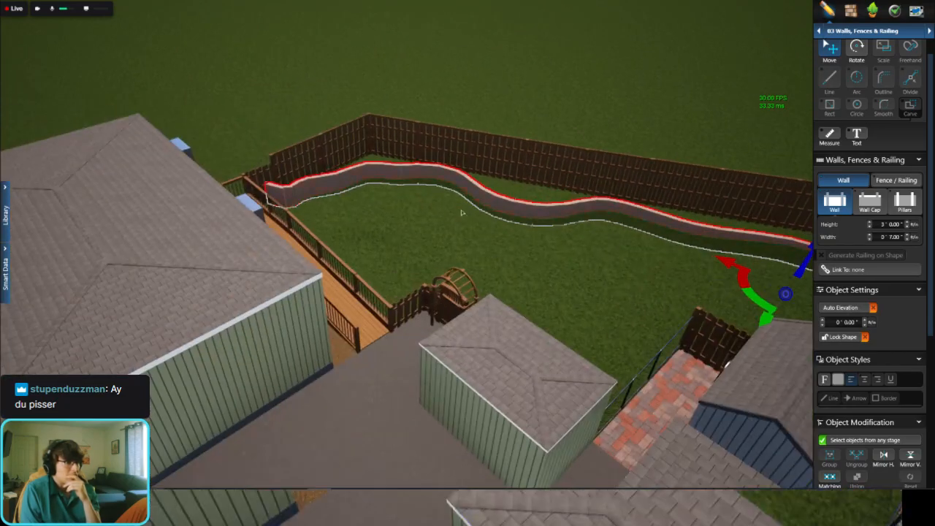
{"action": "scroll", "coordinate": [462, 213], "scroll_direction": "up", "scroll_amount": 4}
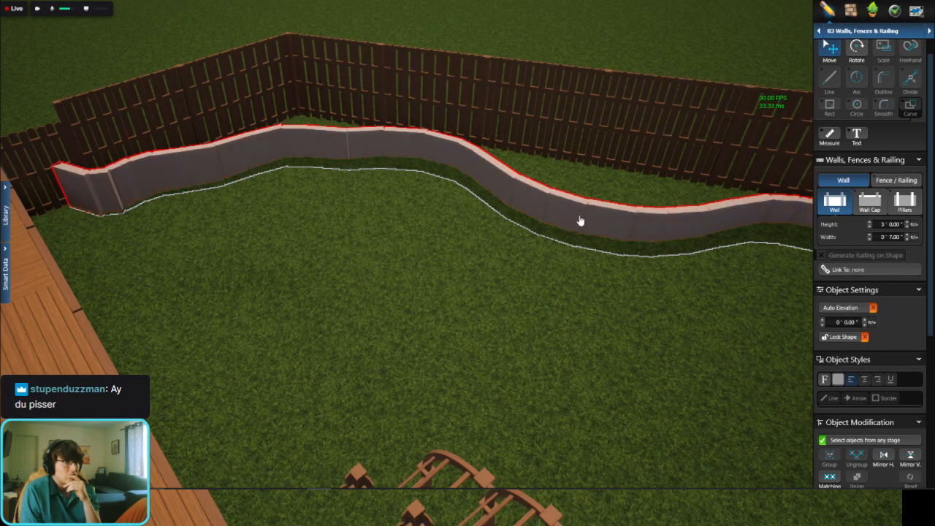
{"action": "left_click", "coordinate": [850, 10]}
{"action": "scroll", "coordinate": [654, 197], "scroll_direction": "up", "scroll_amount": 4}
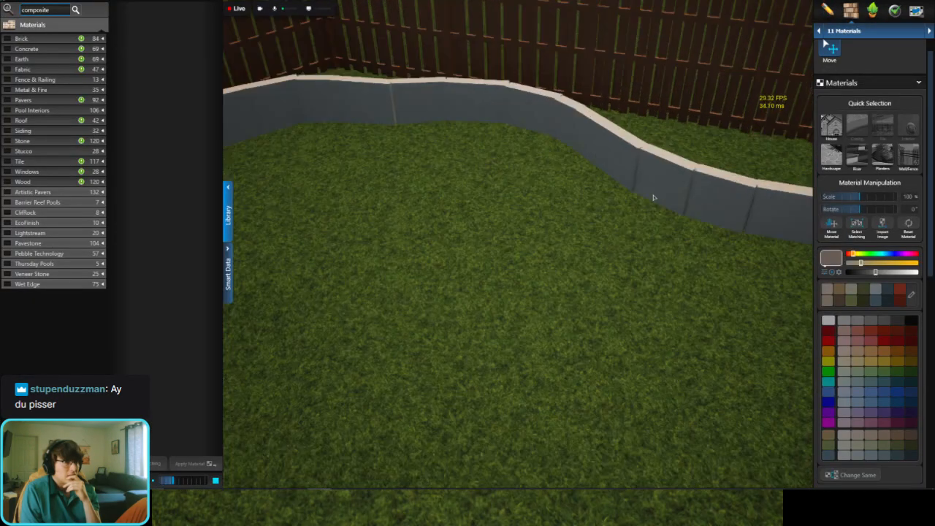
{"action": "middle_click_drag", "start_coordinate": [660, 183], "coordinate": [582, 240]}
{"action": "scroll", "coordinate": [561, 127], "scroll_direction": "down", "scroll_amount": 3}
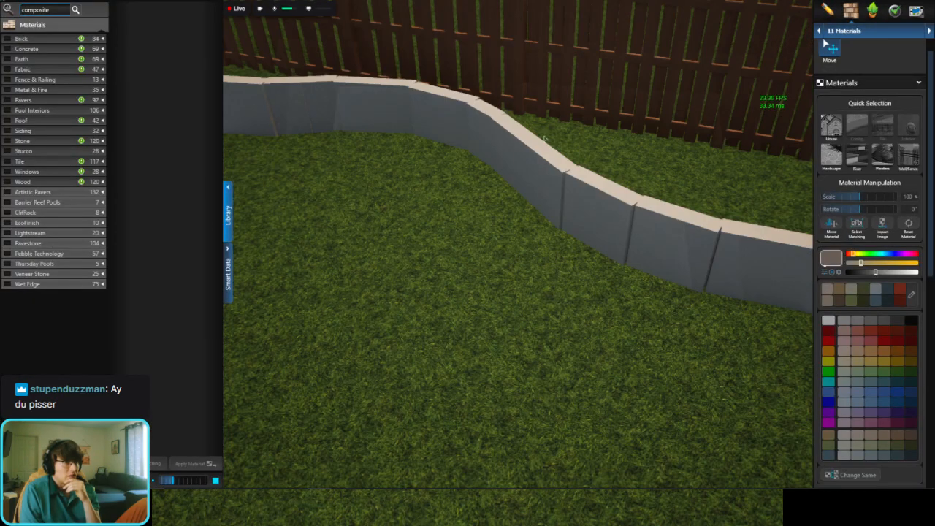
{"action": "double_click", "coordinate": [531, 166]}
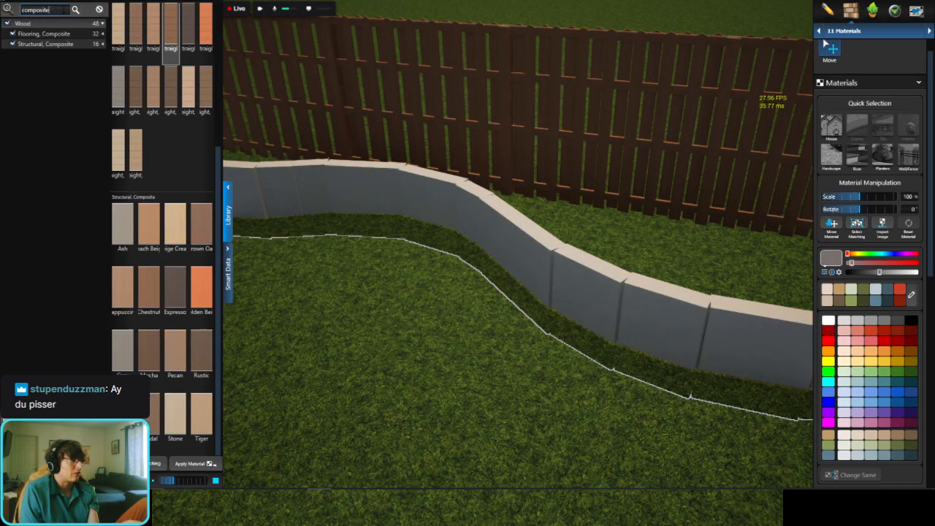
{"action": "left_click", "coordinate": [99, 10]}
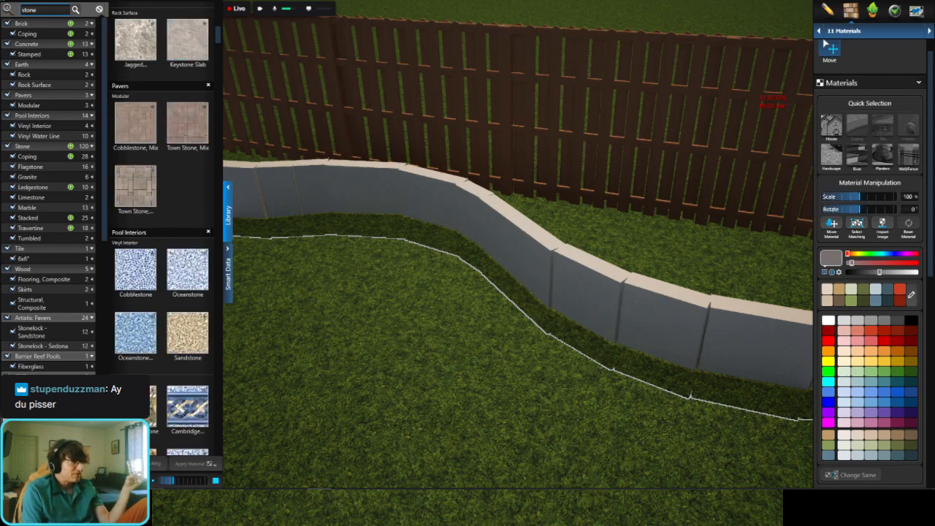
Step: Find the Flagstone materials and apply Bluestone to the wavy wall
{"action": "scroll", "coordinate": [183, 175], "scroll_direction": "down", "scroll_amount": 1}
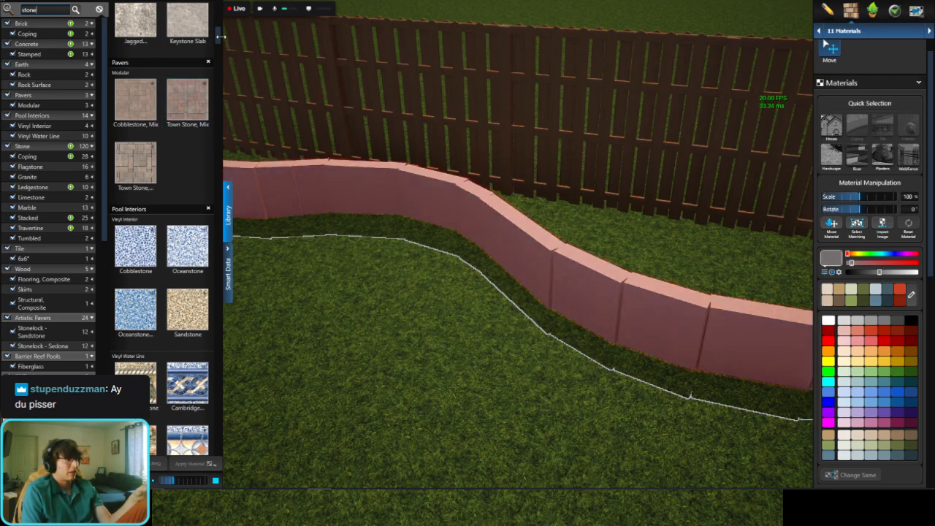
{"action": "left_click_drag", "start_coordinate": [218, 44], "coordinate": [224, 79]}
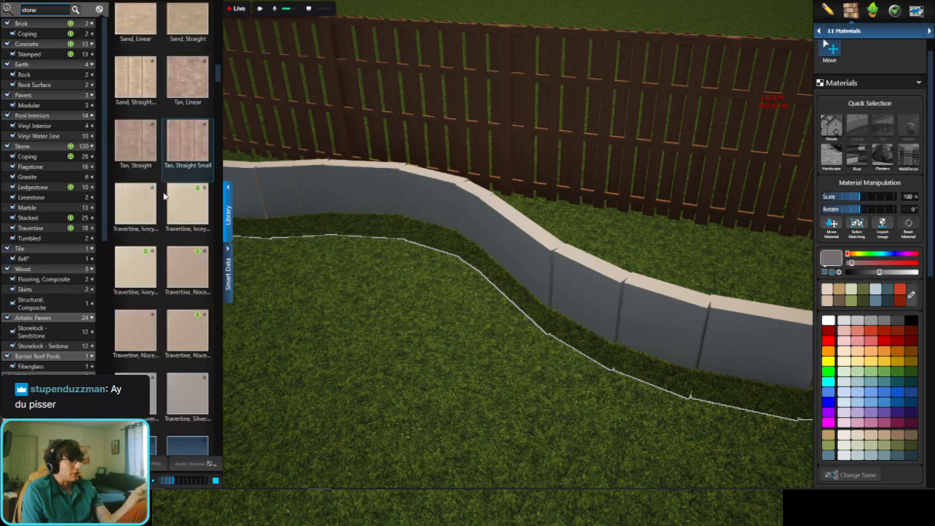
{"action": "scroll", "coordinate": [167, 182], "scroll_direction": "down", "scroll_amount": 1}
{"action": "scroll", "coordinate": [163, 196], "scroll_direction": "down", "scroll_amount": 3}
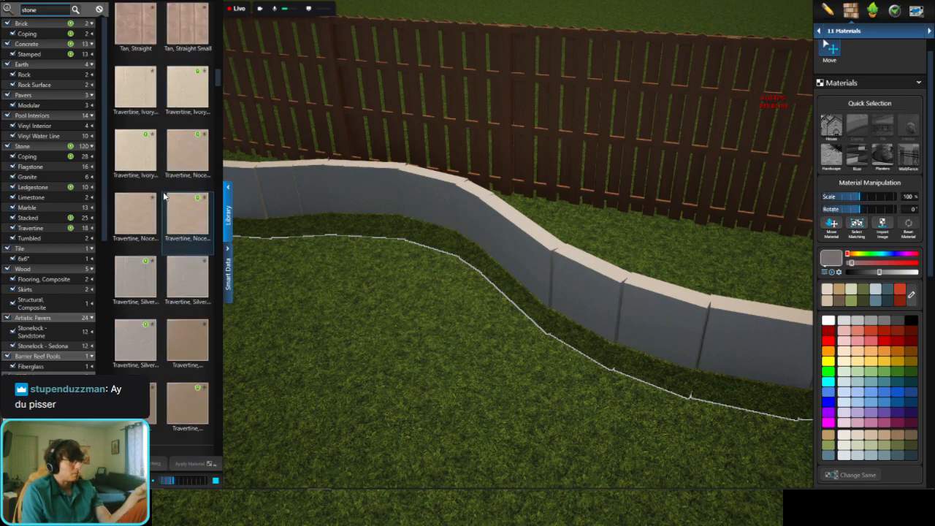
{"action": "scroll", "coordinate": [164, 196], "scroll_direction": "down", "scroll_amount": 6}
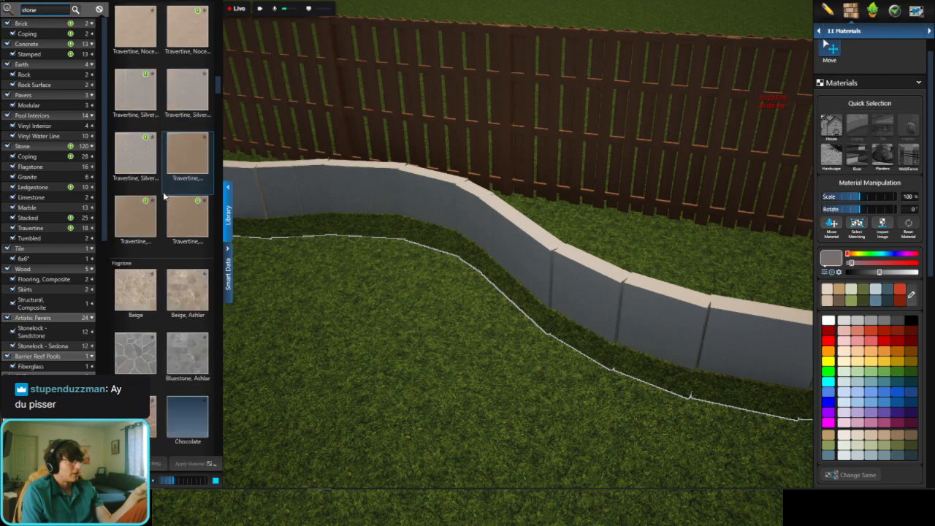
{"action": "scroll", "coordinate": [163, 196], "scroll_direction": "down", "scroll_amount": 3}
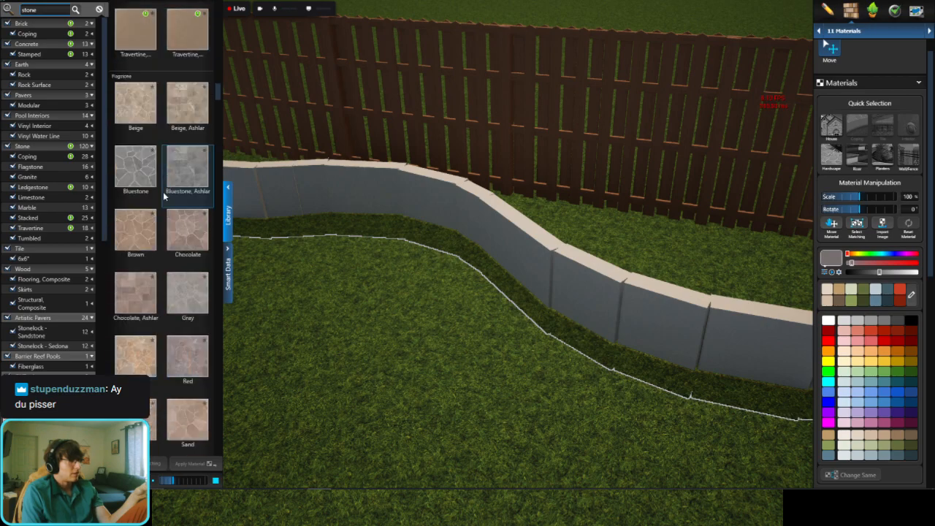
{"action": "left_click", "coordinate": [136, 50]}
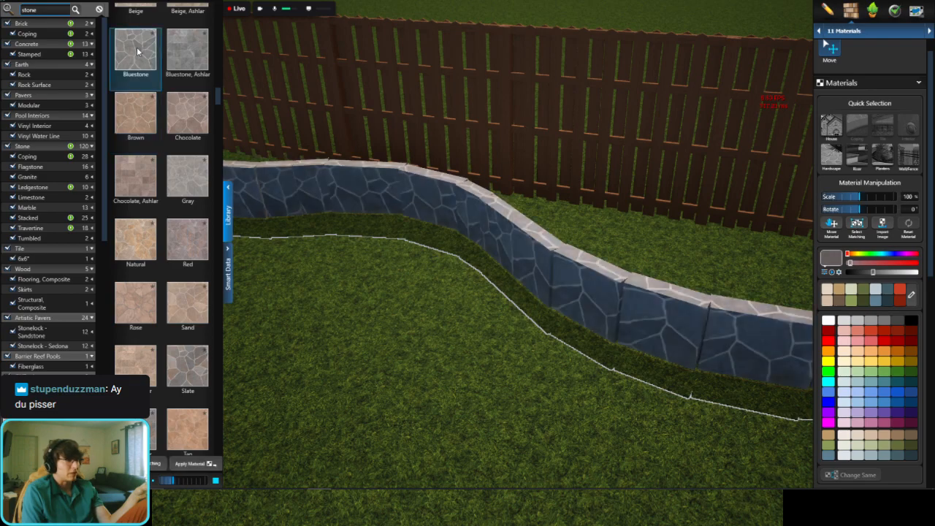
Step: Try the Brown and Chocolate flagstone materials on the wavy wall, ending with Sand
{"action": "left_click", "coordinate": [135, 124]}
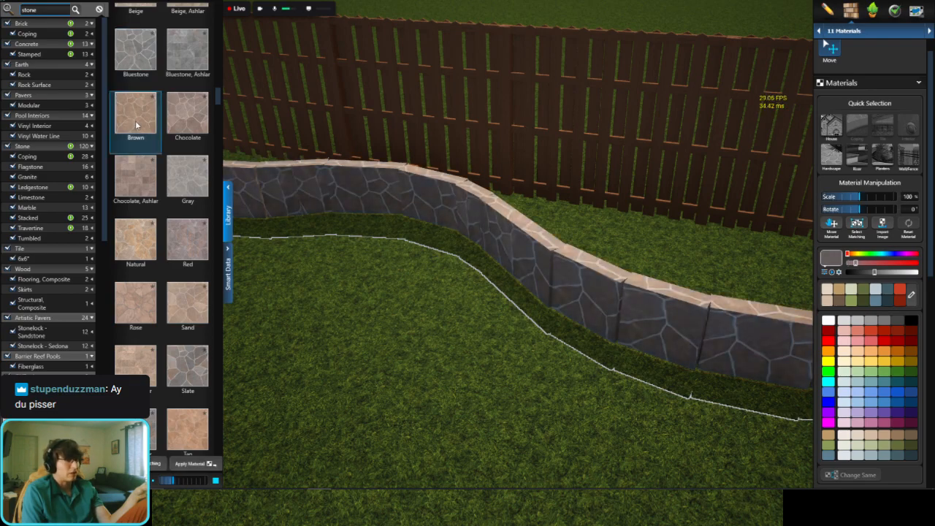
{"action": "left_click", "coordinate": [182, 116]}
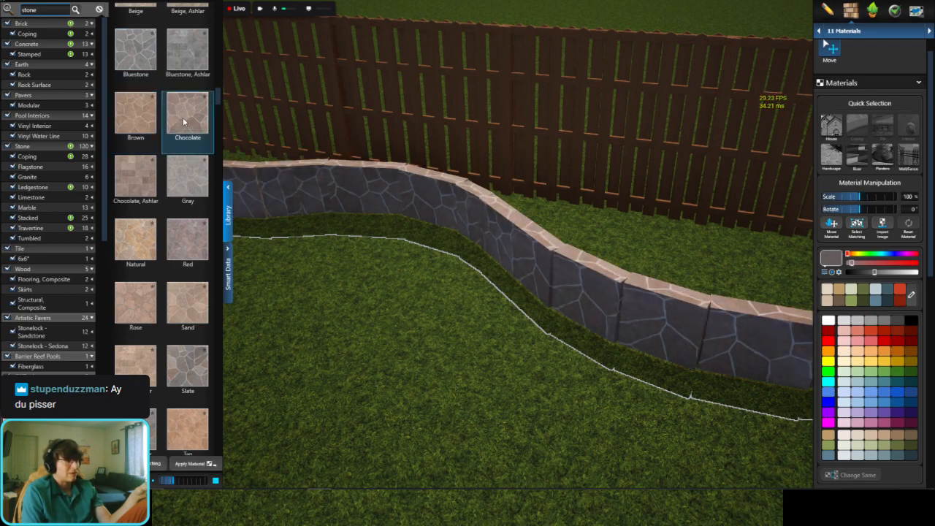
{"action": "scroll", "coordinate": [157, 198], "scroll_direction": "down", "scroll_amount": 2}
{"action": "left_click", "coordinate": [185, 170]}
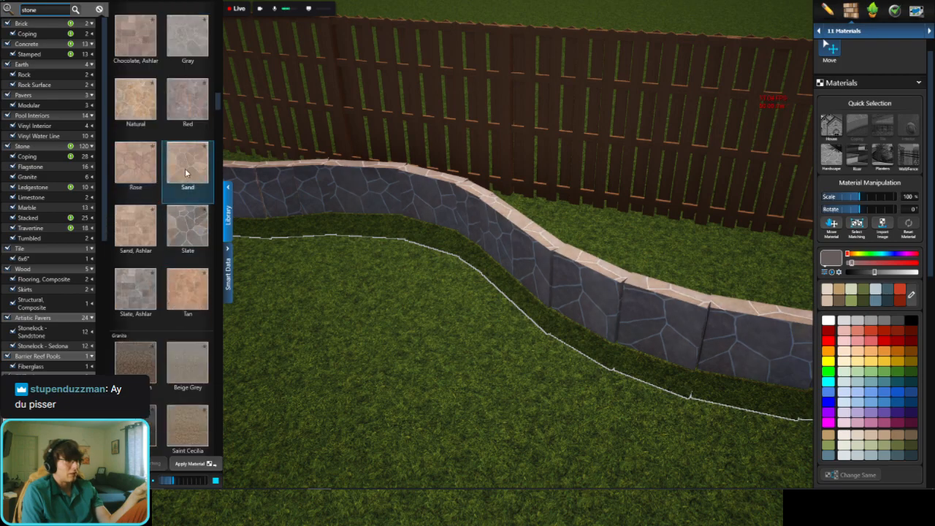
Step: Try the Natural limestone material on the wavy wall
{"action": "scroll", "coordinate": [185, 168], "scroll_direction": "down", "scroll_amount": 4}
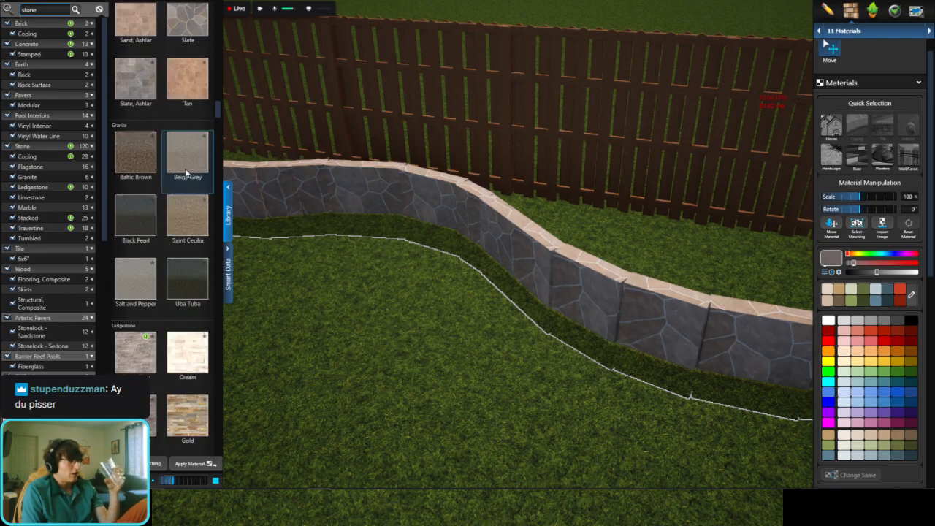
{"action": "scroll", "coordinate": [185, 173], "scroll_direction": "down", "scroll_amount": 2}
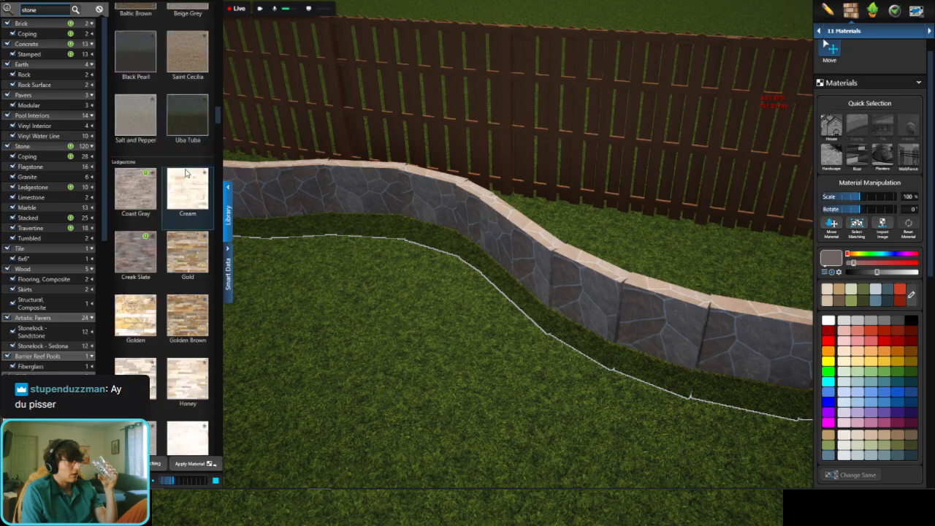
{"action": "scroll", "coordinate": [185, 173], "scroll_direction": "down", "scroll_amount": 1}
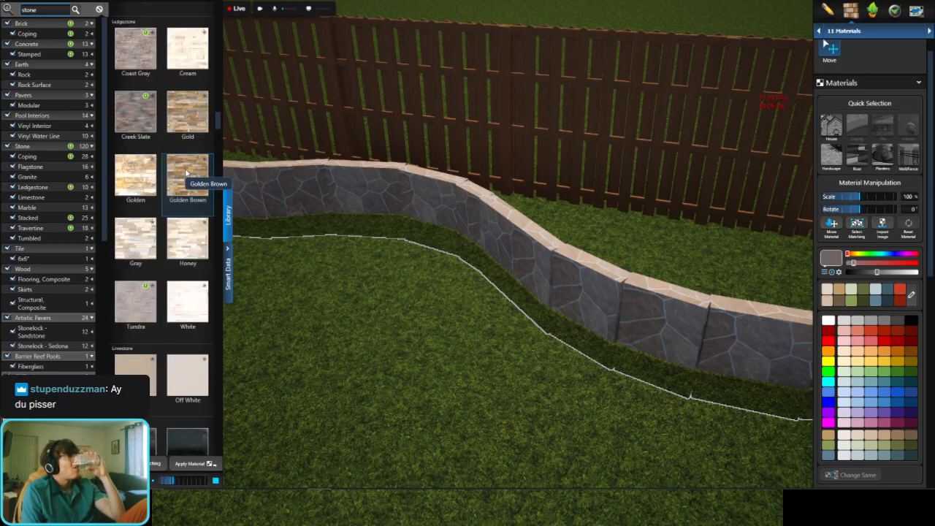
{"action": "scroll", "coordinate": [186, 172], "scroll_direction": "down", "scroll_amount": 1}
{"action": "left_click", "coordinate": [138, 367]}
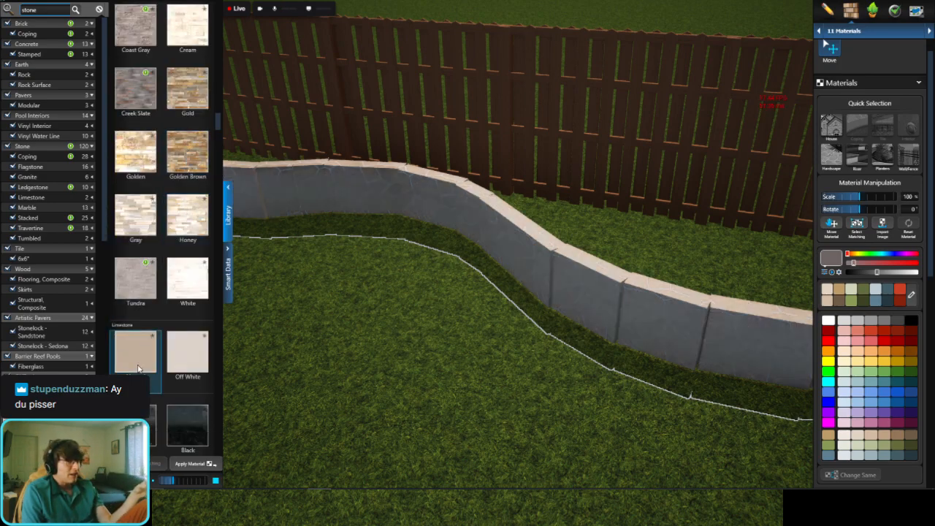
Step: Find the Stacked stone materials and apply Bluffstone to the wavy wall
{"action": "scroll", "coordinate": [156, 292], "scroll_direction": "down", "scroll_amount": 2}
{"action": "scroll", "coordinate": [182, 205], "scroll_direction": "down", "scroll_amount": 1}
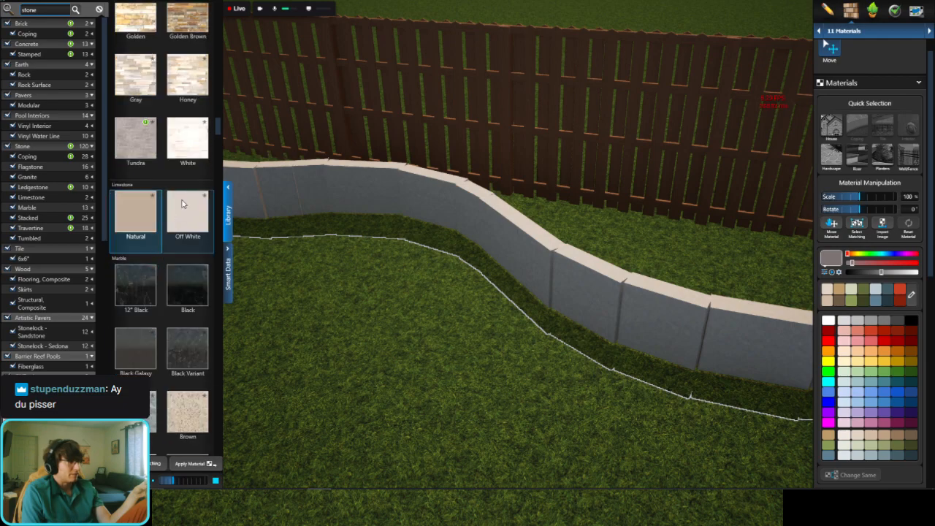
{"action": "scroll", "coordinate": [187, 154], "scroll_direction": "down", "scroll_amount": 1}
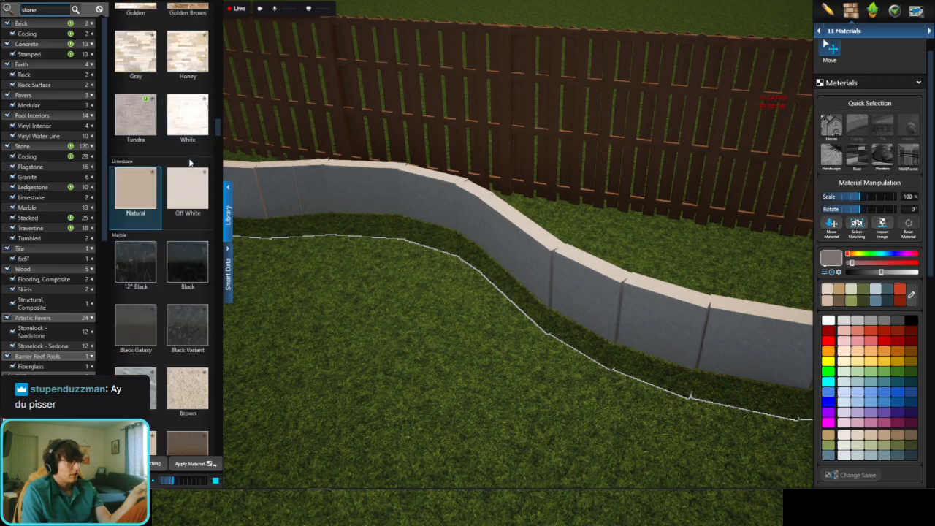
{"action": "scroll", "coordinate": [189, 158], "scroll_direction": "down", "scroll_amount": 4}
{"action": "scroll", "coordinate": [189, 162], "scroll_direction": "down", "scroll_amount": 5}
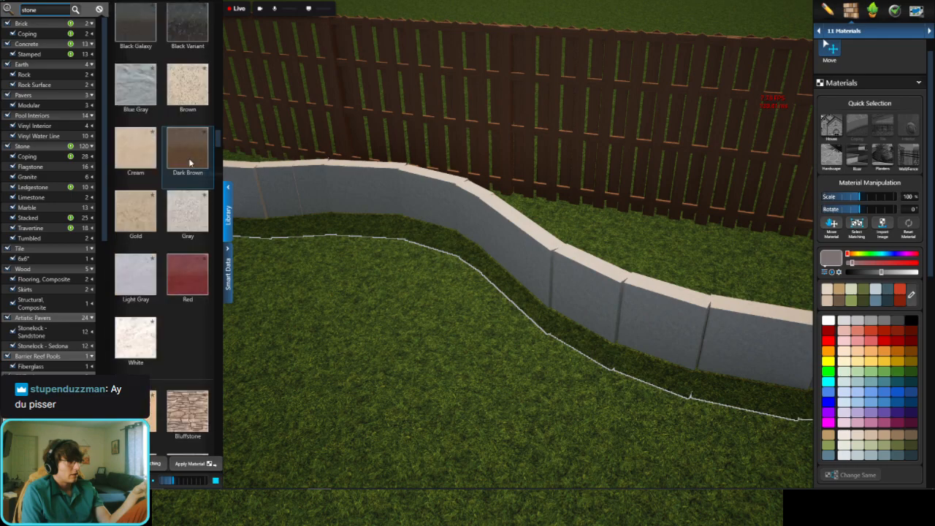
{"action": "scroll", "coordinate": [189, 159], "scroll_direction": "down", "scroll_amount": 5}
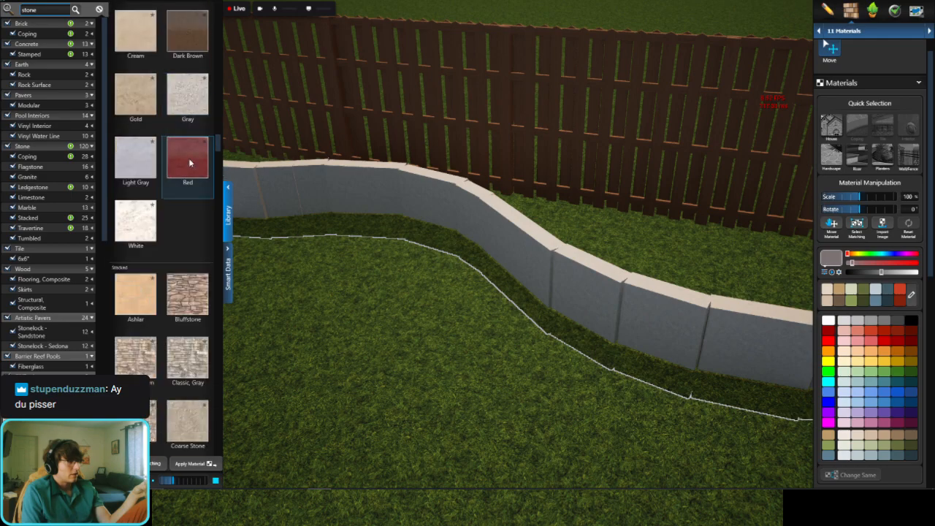
{"action": "left_click", "coordinate": [192, 301]}
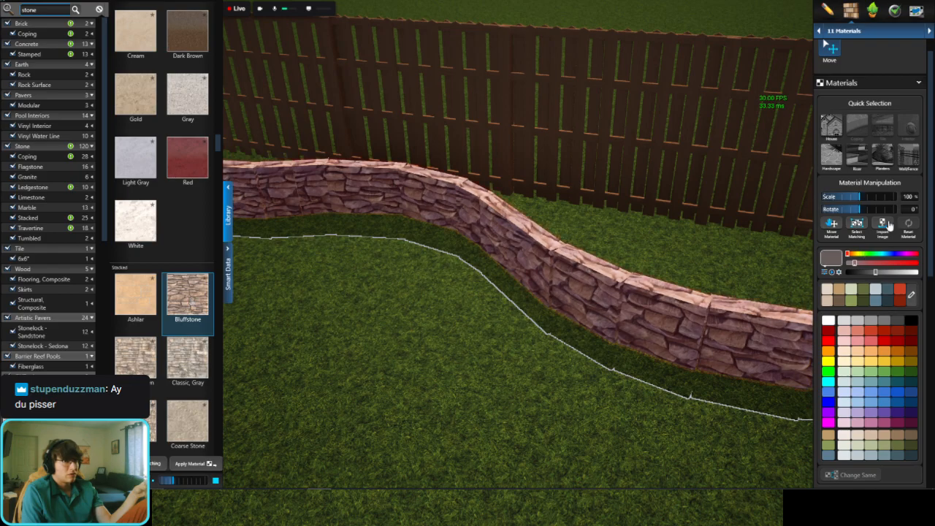
Step: Set the scale of the wall's Bluffstone material to 150%
{"action": "left_click", "coordinate": [908, 197]}
{"action": "type", "text": "1"}
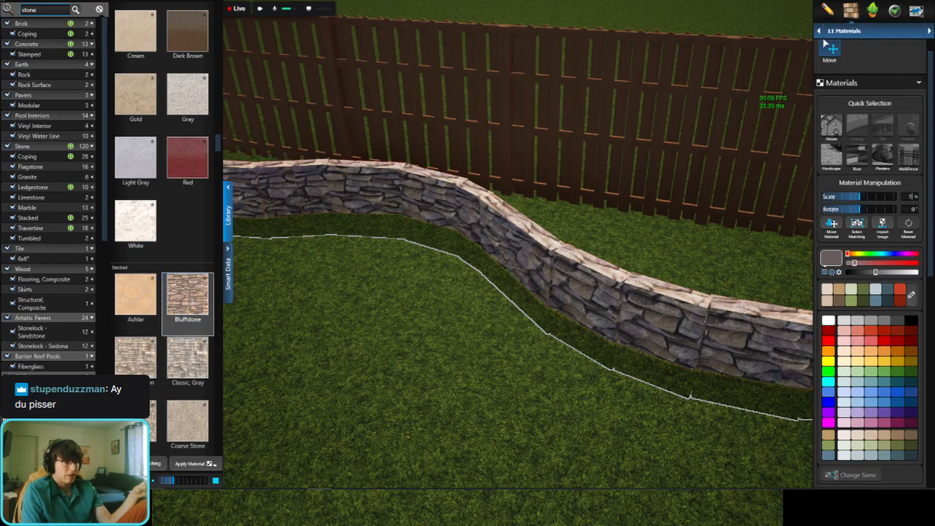
{"action": "type", "text": "50"}
{"action": "key", "text": "Return"}
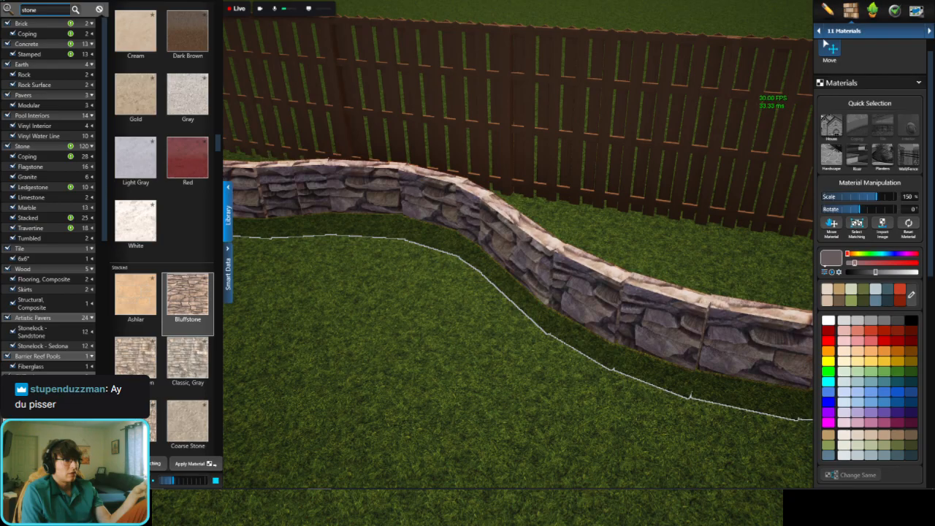
Step: Check the stone texture along the wavy wall and set its material scale to 175%
{"action": "left_click", "coordinate": [511, 350]}
{"action": "scroll", "coordinate": [511, 351], "scroll_direction": "up", "scroll_amount": 3}
{"action": "left_click_drag", "start_coordinate": [511, 351], "coordinate": [512, 226]}
{"action": "scroll", "coordinate": [548, 211], "scroll_direction": "down", "scroll_amount": 4}
{"action": "middle_click_drag", "start_coordinate": [553, 209], "coordinate": [574, 159]}
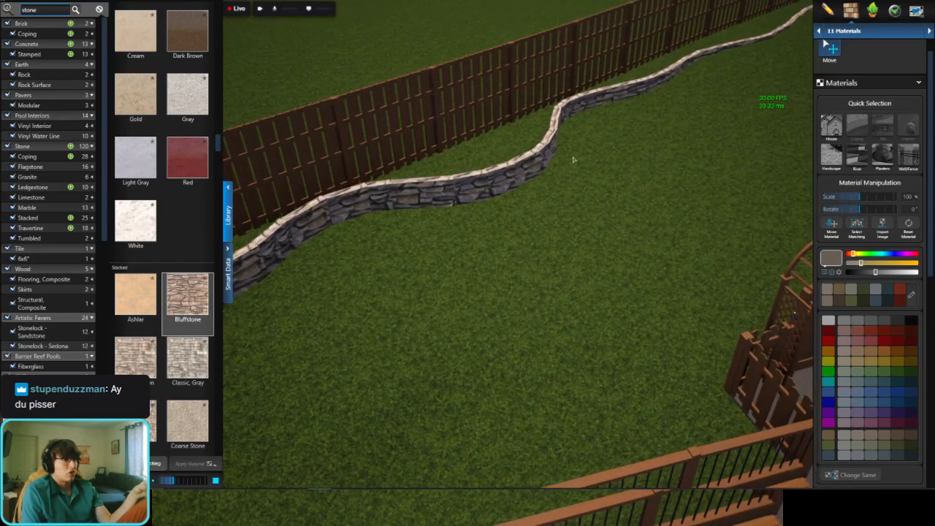
{"action": "left_click_drag", "start_coordinate": [566, 104], "coordinate": [456, 241]}
{"action": "scroll", "coordinate": [457, 242], "scroll_direction": "down", "scroll_amount": 5}
{"action": "scroll", "coordinate": [421, 217], "scroll_direction": "up", "scroll_amount": 6}
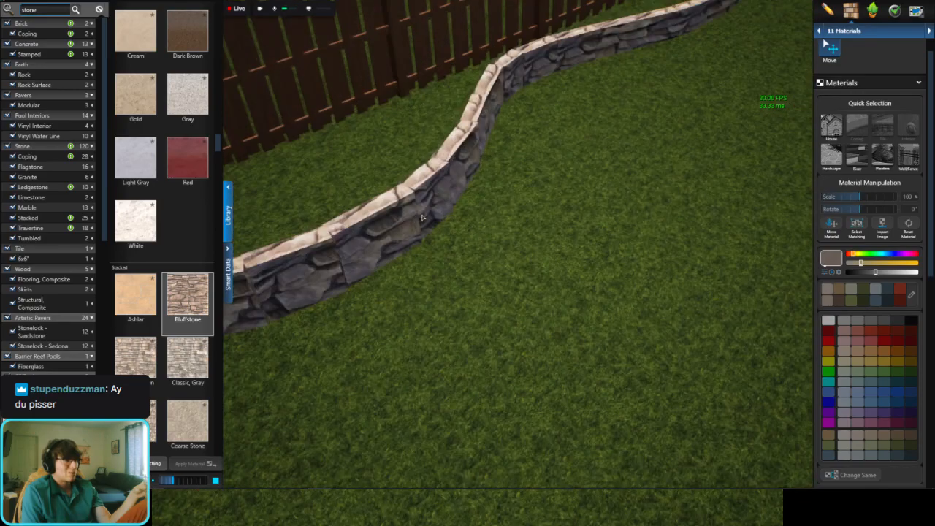
{"action": "left_click", "coordinate": [416, 211]}
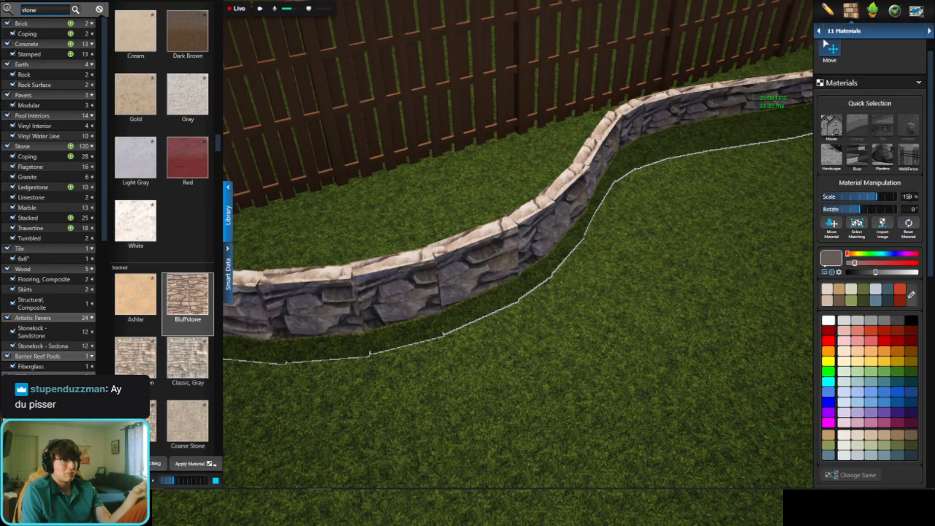
{"action": "type", "text": "175"}
{"action": "key", "text": "Return"}
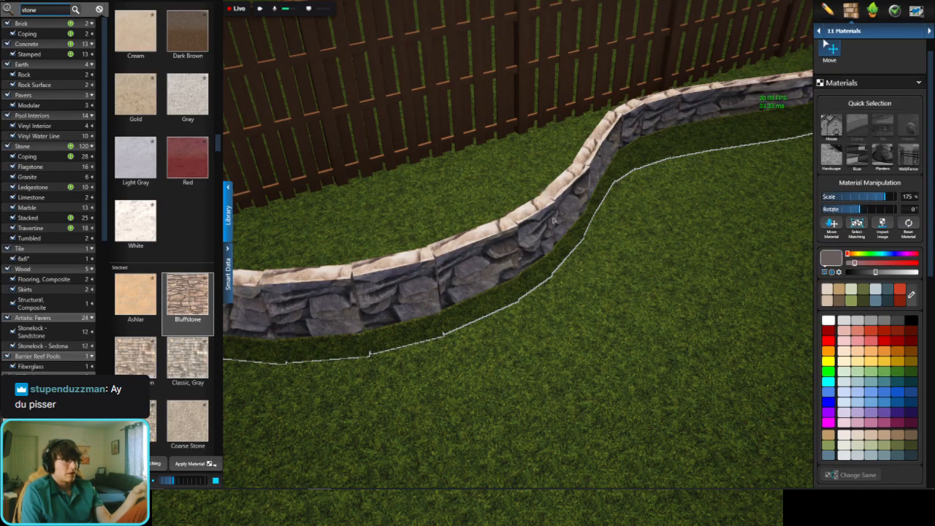
{"action": "left_click", "coordinate": [585, 217]}
Step: Return to the 03 Walls, Fences & Railing stage and set the wavy wall's width to 1 ft 6 in
{"action": "right_click_drag", "start_coordinate": [585, 218], "coordinate": [329, 214]}
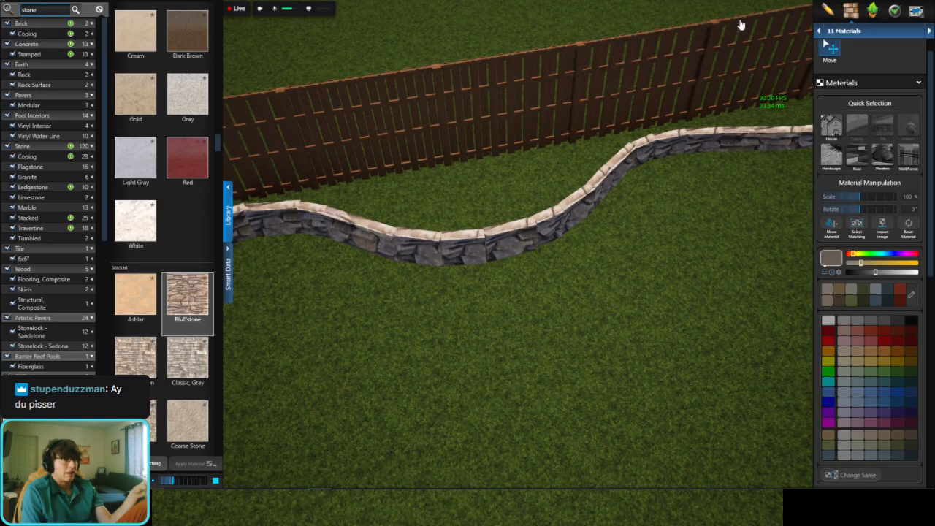
{"action": "left_click", "coordinate": [859, 31]}
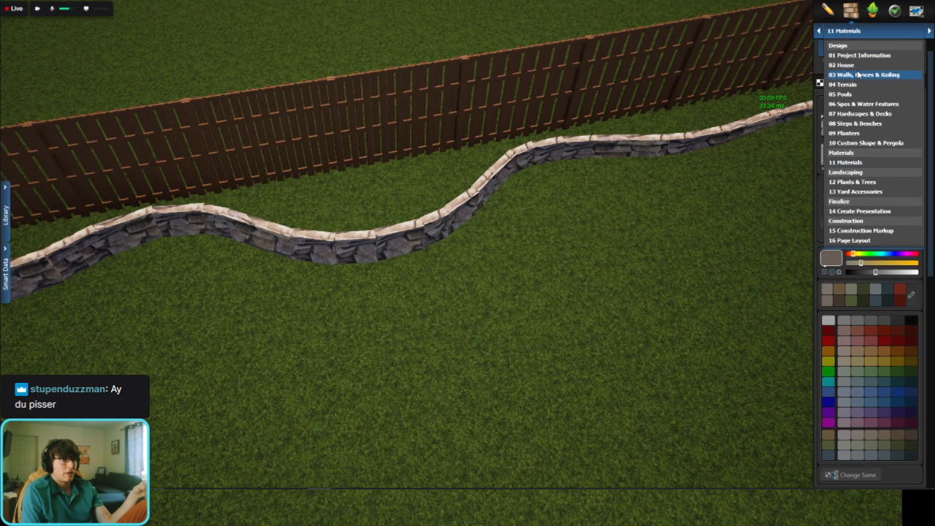
{"action": "left_click", "coordinate": [454, 227]}
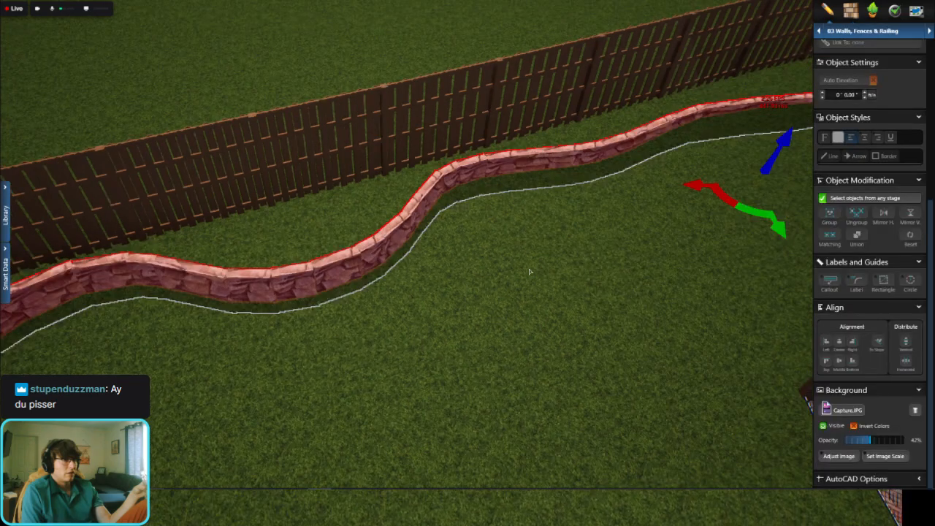
{"action": "scroll", "coordinate": [892, 157], "scroll_direction": "up", "scroll_amount": 3}
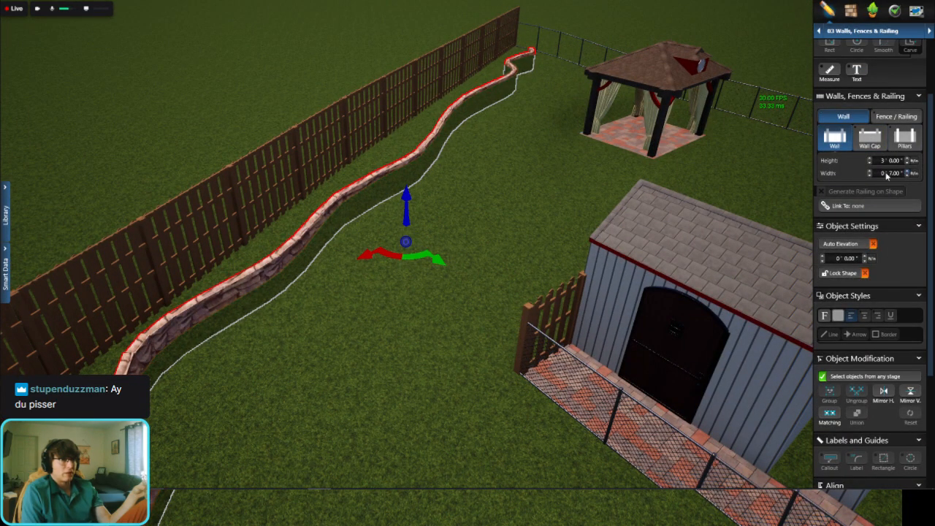
{"action": "left_click", "coordinate": [884, 174]}
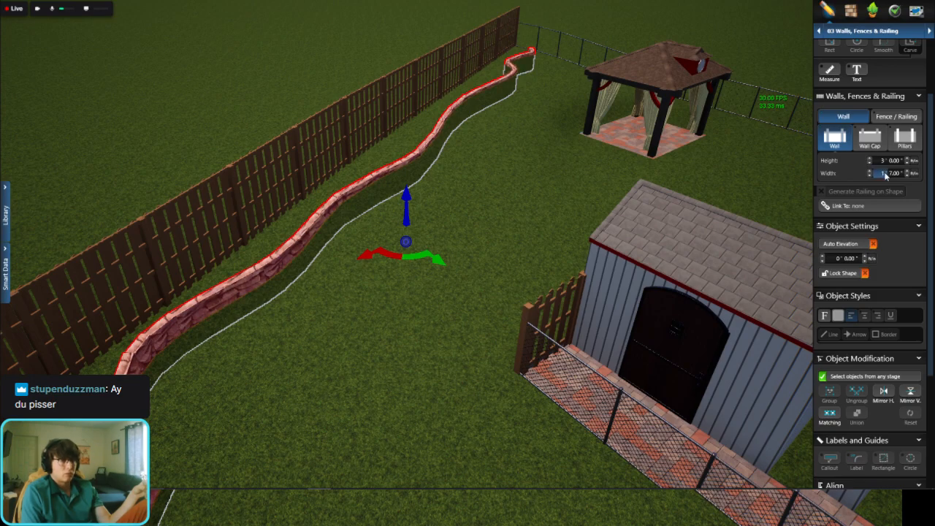
{"action": "left_click", "coordinate": [897, 174]}
{"action": "type", "text": "0"}
{"action": "key", "text": "Return"}
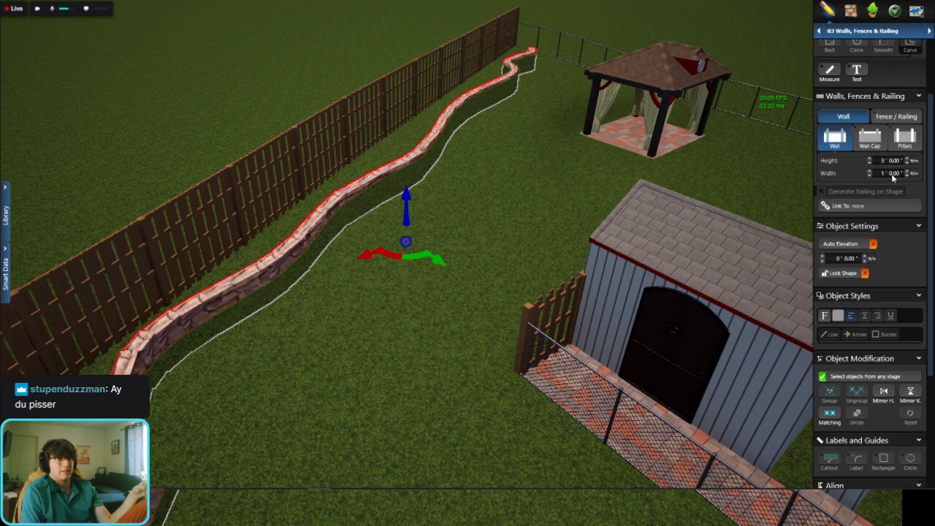
{"action": "type", "text": "6"}
{"action": "key", "text": "Return"}
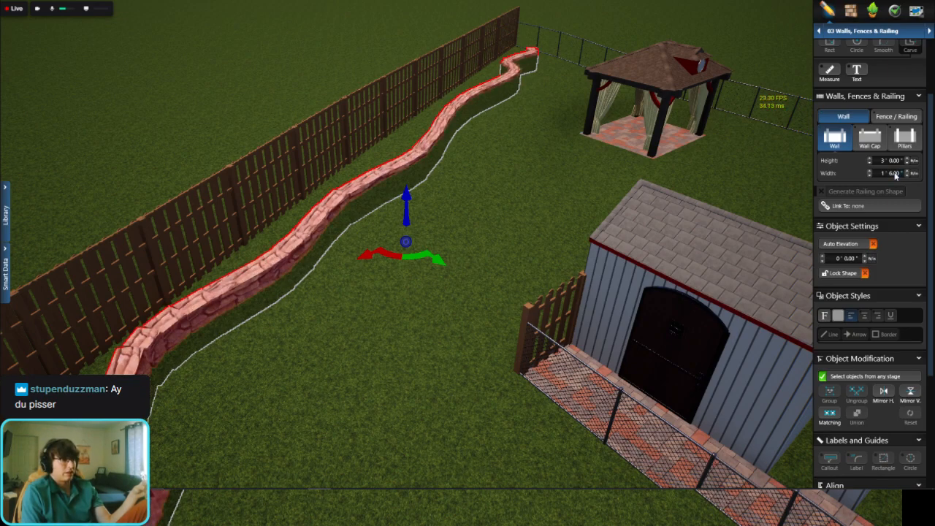
Step: Examine the widened stone wall along the fence and its uneven end by the deck, then view it in the 2D plan
{"action": "left_click", "coordinate": [397, 119]}
{"action": "scroll", "coordinate": [384, 136], "scroll_direction": "up", "scroll_amount": 5}
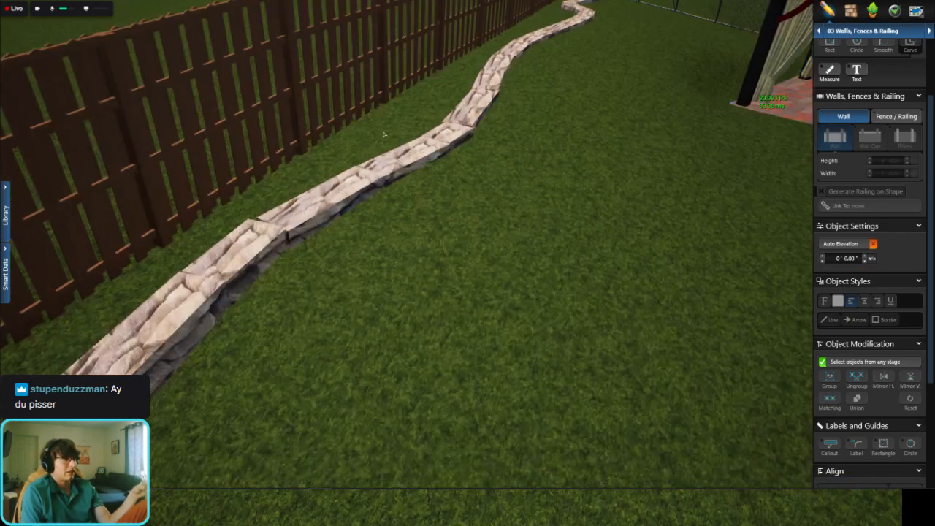
{"action": "middle_click_drag", "start_coordinate": [443, 184], "coordinate": [343, 209]}
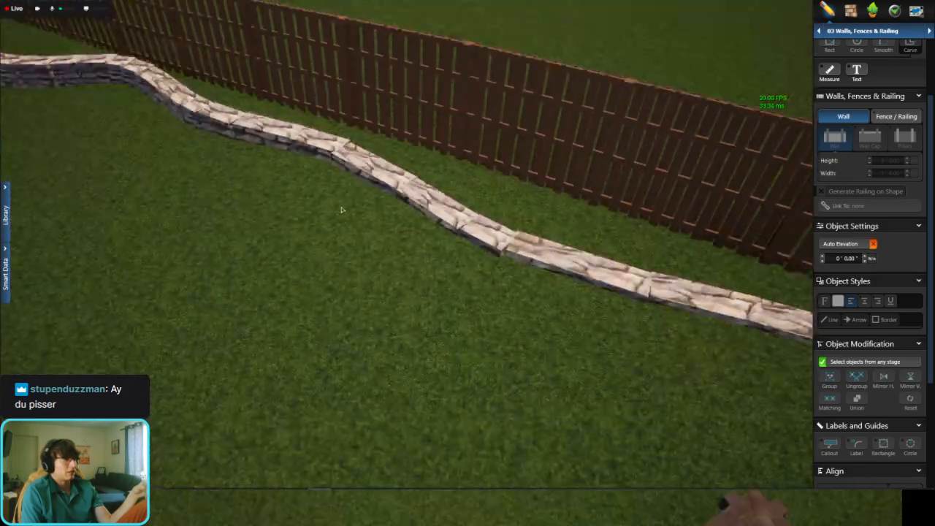
{"action": "scroll", "coordinate": [342, 209], "scroll_direction": "down", "scroll_amount": 4}
{"action": "right_click_drag", "start_coordinate": [139, 146], "coordinate": [356, 192]}
{"action": "scroll", "coordinate": [293, 127], "scroll_direction": "up", "scroll_amount": 7}
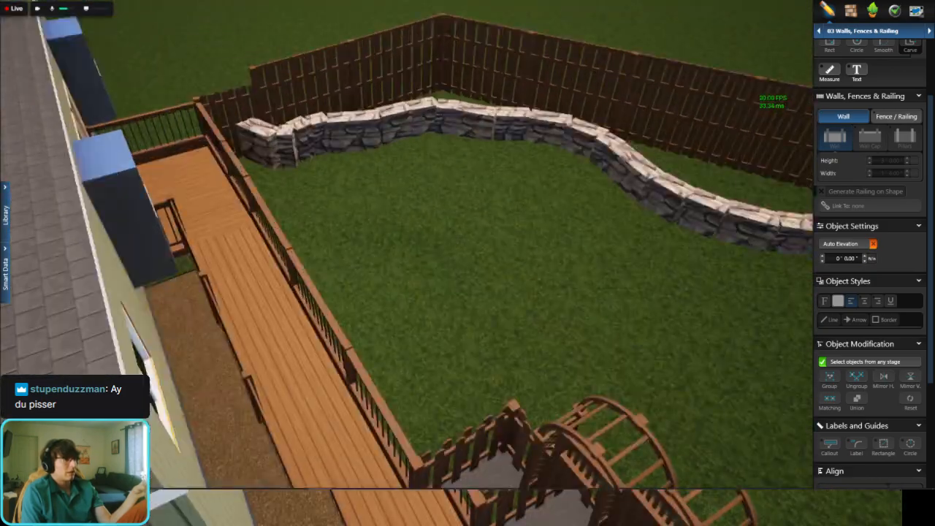
{"action": "middle_click_drag", "start_coordinate": [347, 108], "coordinate": [333, 193]}
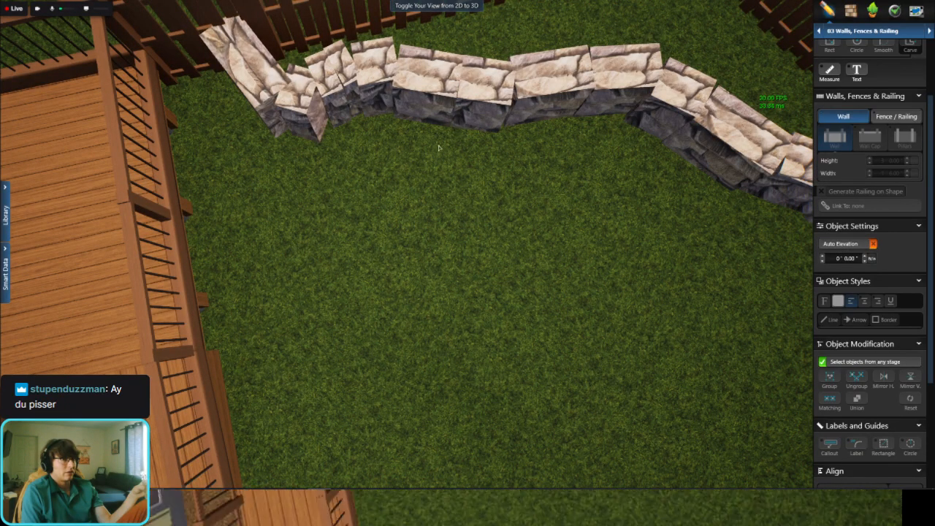
{"action": "scroll", "coordinate": [517, 234], "scroll_direction": "down", "scroll_amount": 4}
{"action": "right_click_drag", "start_coordinate": [521, 230], "coordinate": [441, 328]}
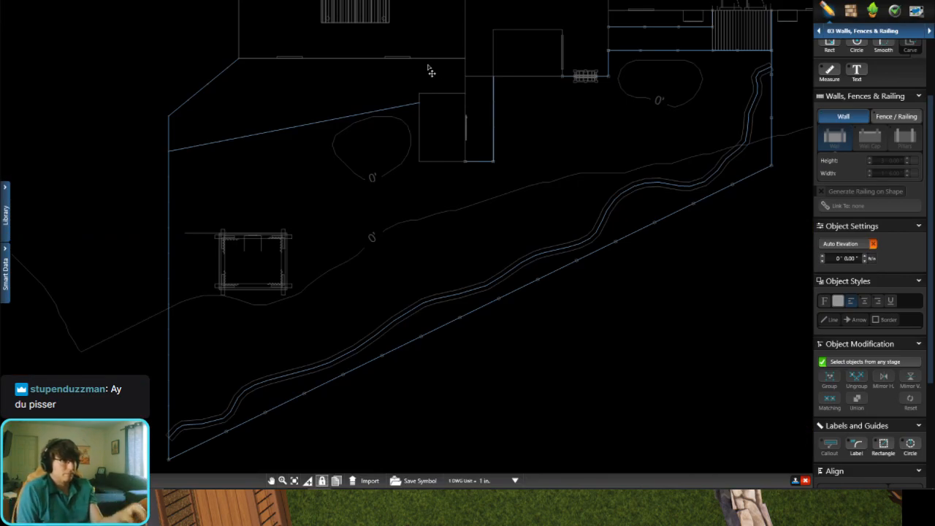
Step: Delete the short jagged segments from the deck-side end of the wavy wall, back to the 2 ft 4 in segment
{"action": "right_click_drag", "start_coordinate": [755, 115], "coordinate": [658, 164]}
{"action": "scroll", "coordinate": [658, 164], "scroll_direction": "up", "scroll_amount": 5}
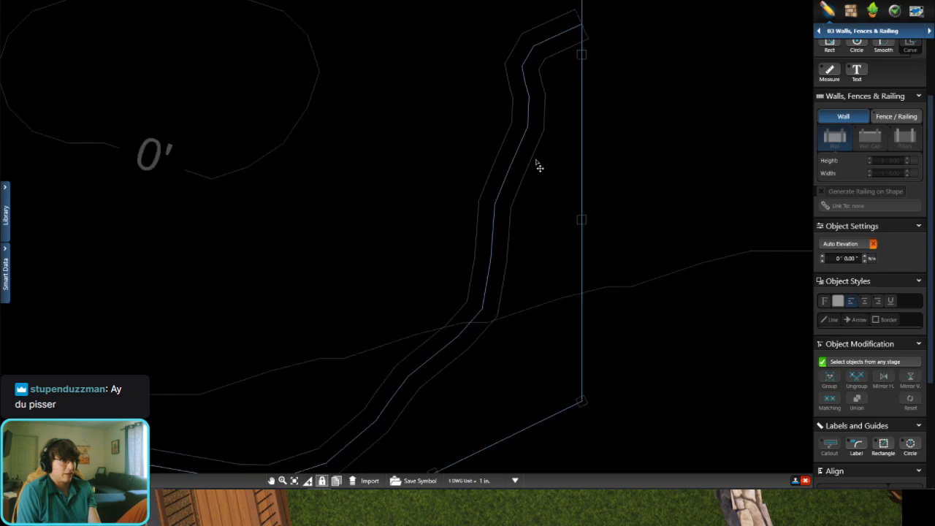
{"action": "left_click", "coordinate": [484, 191]}
{"action": "left_click_drag", "start_coordinate": [483, 187], "coordinate": [482, 186]}
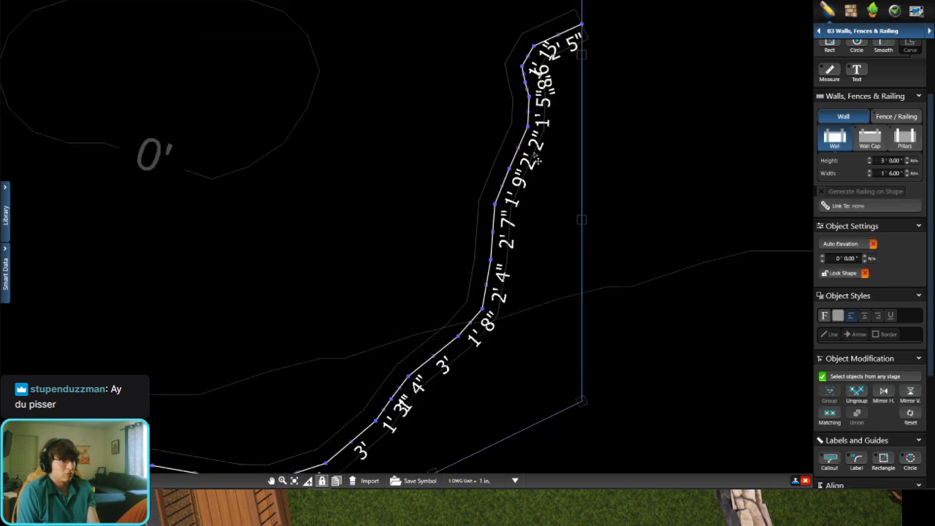
{"action": "scroll", "coordinate": [550, 86], "scroll_direction": "up", "scroll_amount": 2}
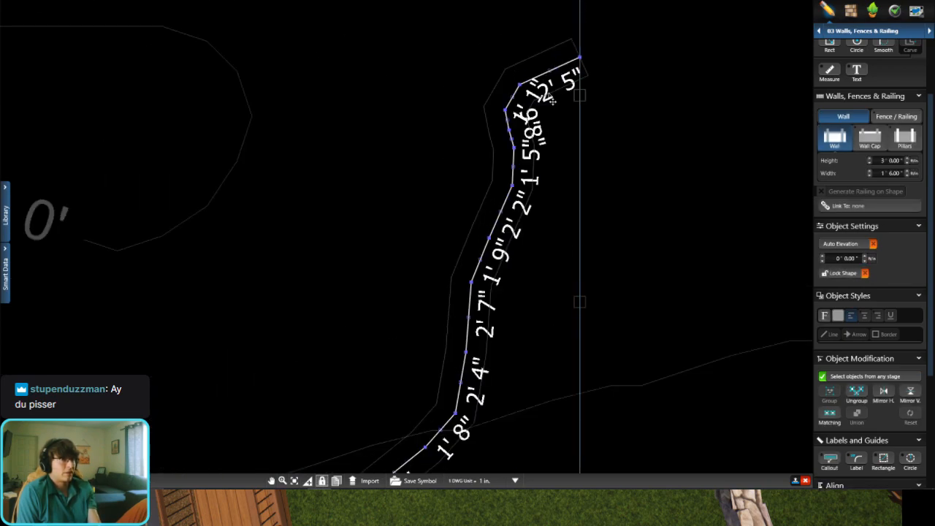
{"action": "key", "text": "Delete"}
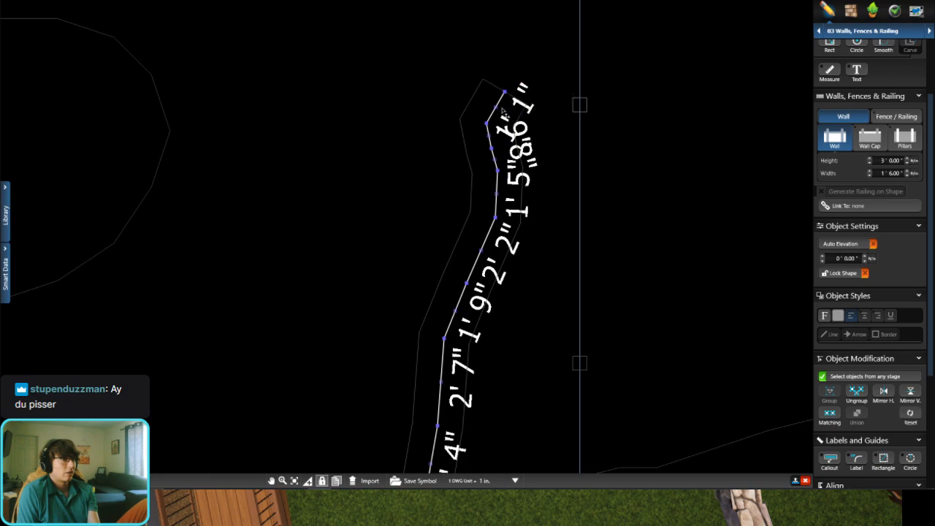
{"action": "key", "text": "Delete"}
{"action": "key", "text": "Delete"}
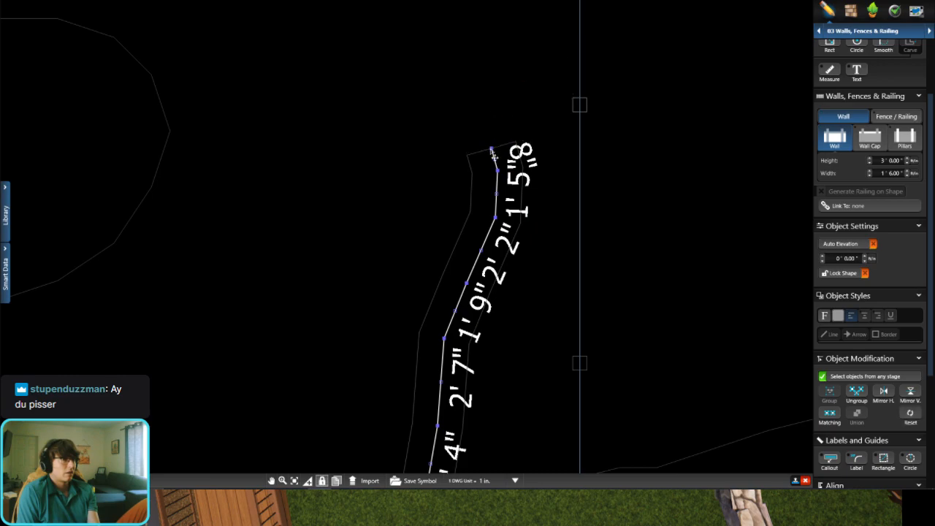
{"action": "key", "text": "Delete"}
{"action": "left_click", "coordinate": [497, 196]}
{"action": "key", "text": "Delete"}
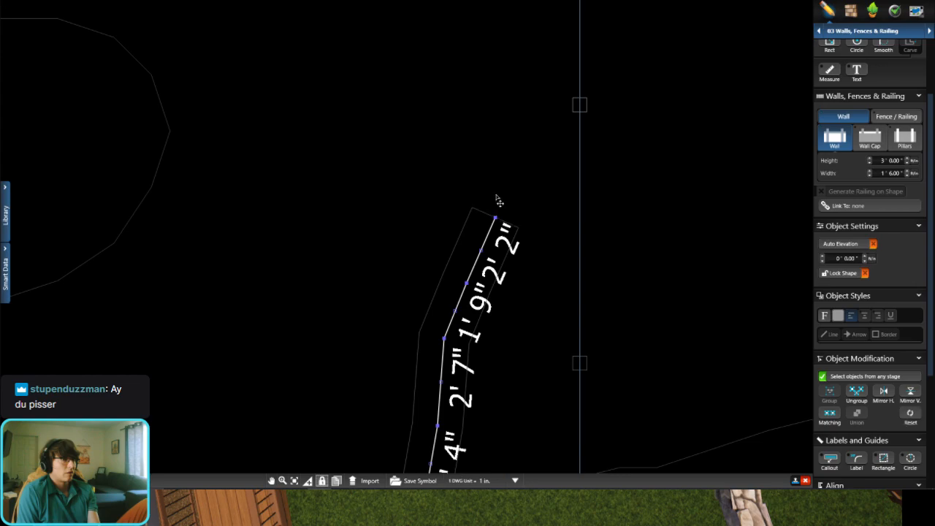
{"action": "key", "text": "Delete"}
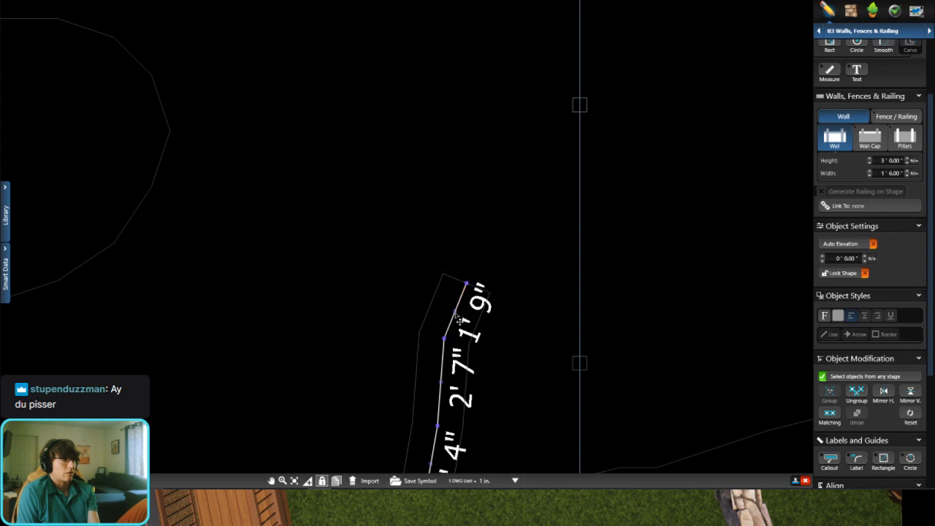
{"action": "key", "text": "Delete"}
{"action": "middle_click_drag", "start_coordinate": [437, 335], "coordinate": [465, 183]}
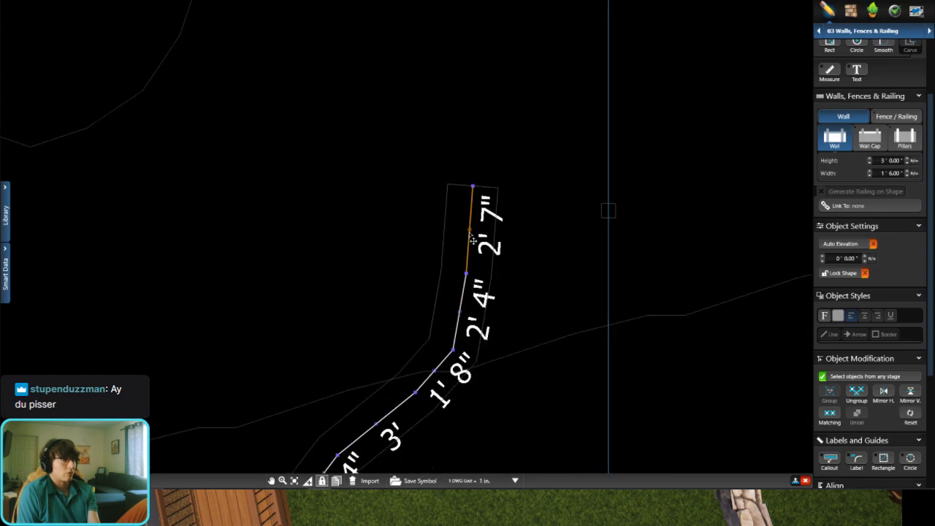
{"action": "key", "text": "Delete"}
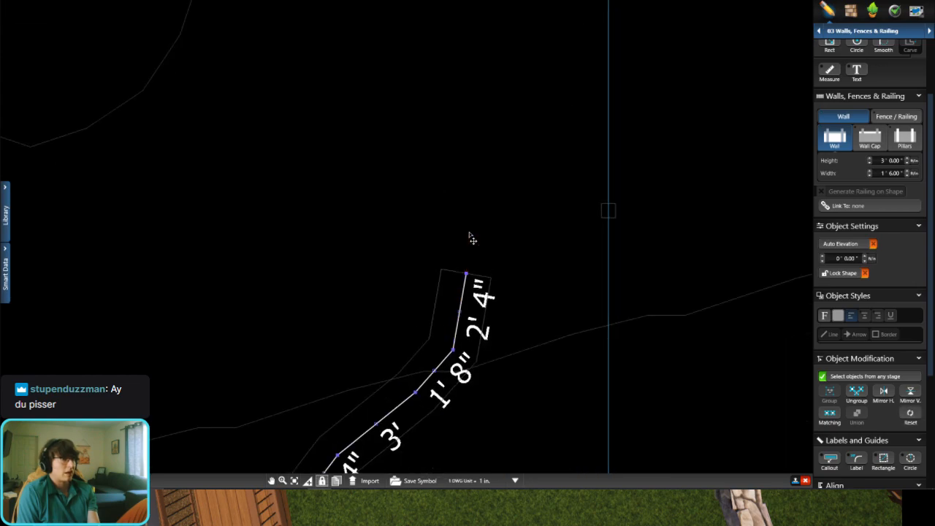
Step: Extend the wall with Line segments of about 3'3", 2'7" and 1'11", curving through shorter ones to meet the side fence at a post
{"action": "scroll", "coordinate": [828, 60], "scroll_direction": "up", "scroll_amount": 2}
{"action": "left_click", "coordinate": [829, 66]}
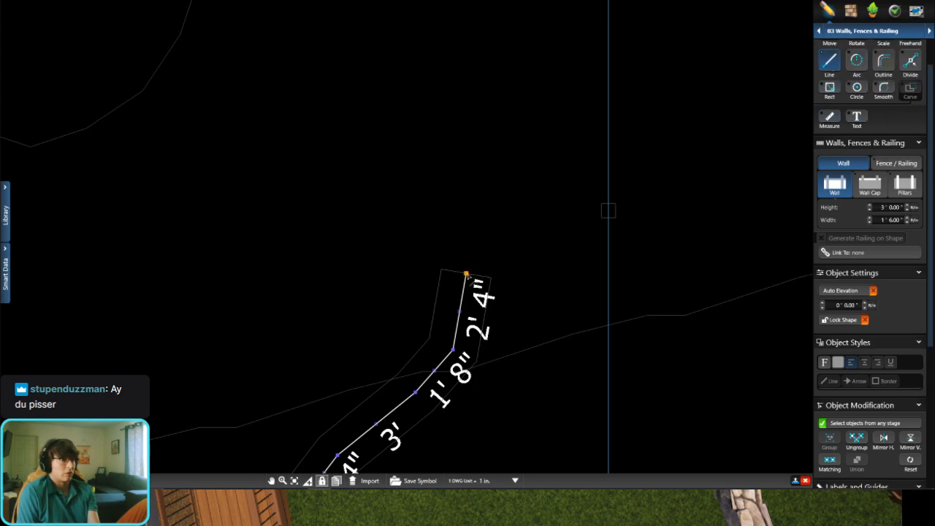
{"action": "middle_click_drag", "start_coordinate": [475, 243], "coordinate": [471, 298]}
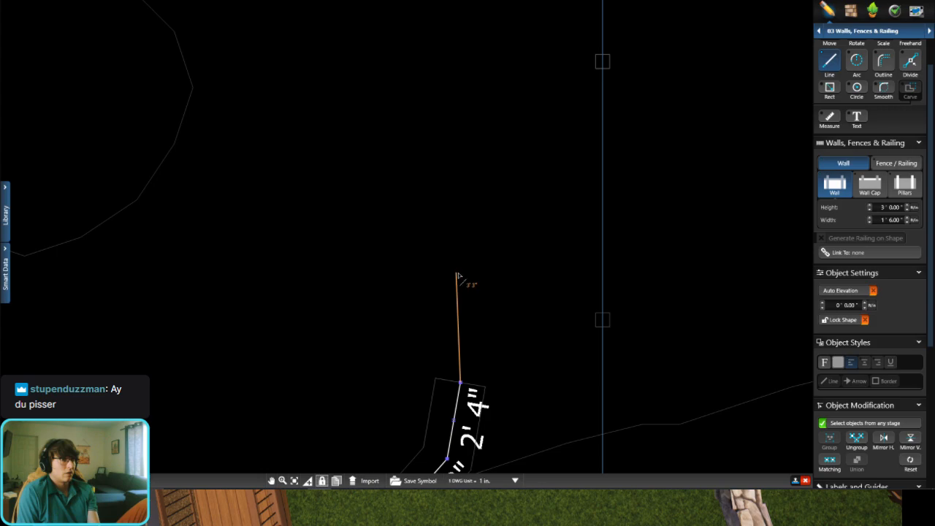
{"action": "left_click", "coordinate": [459, 273]}
{"action": "middle_click_drag", "start_coordinate": [451, 235], "coordinate": [443, 331]}
{"action": "left_click", "coordinate": [429, 280]}
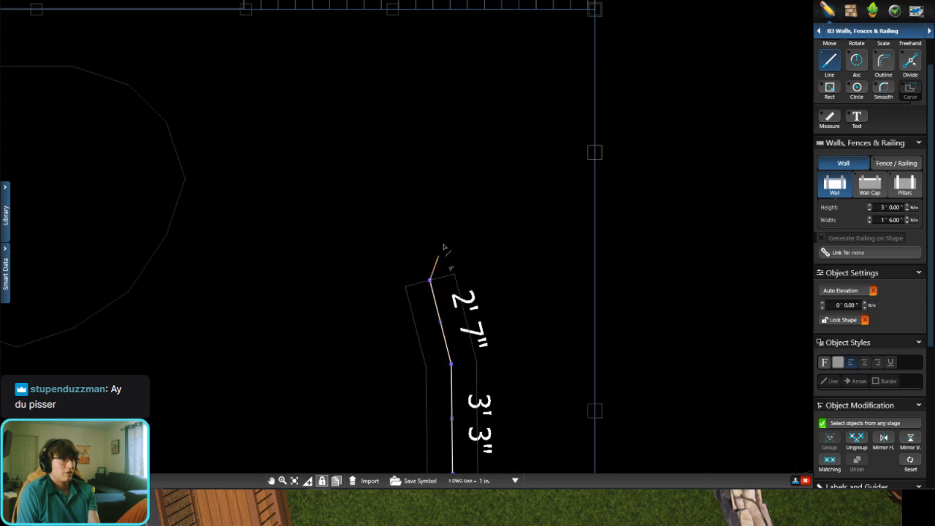
{"action": "left_click", "coordinate": [419, 216]}
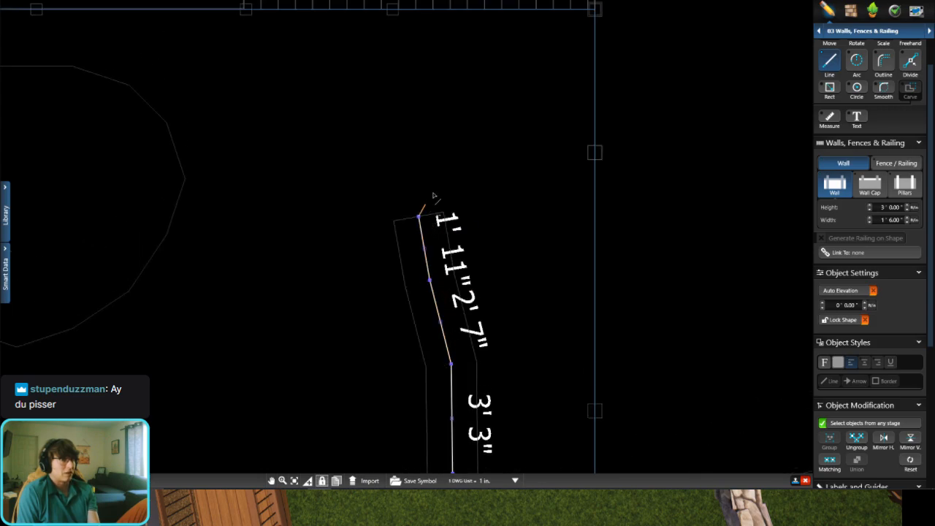
{"action": "left_click", "coordinate": [442, 167]}
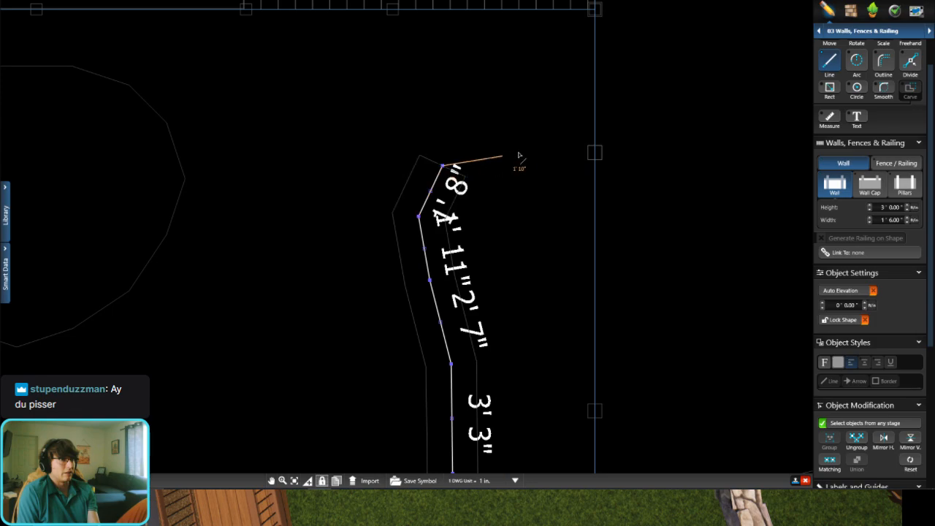
{"action": "left_click", "coordinate": [468, 149]}
{"action": "left_click", "coordinate": [525, 149]}
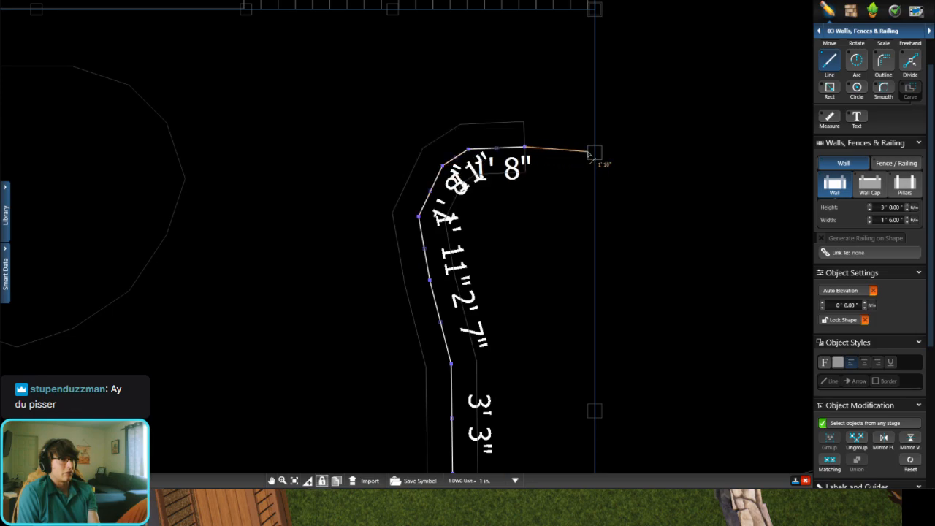
{"action": "left_click", "coordinate": [595, 151]}
{"action": "scroll", "coordinate": [844, 58], "scroll_direction": "up", "scroll_amount": 1}
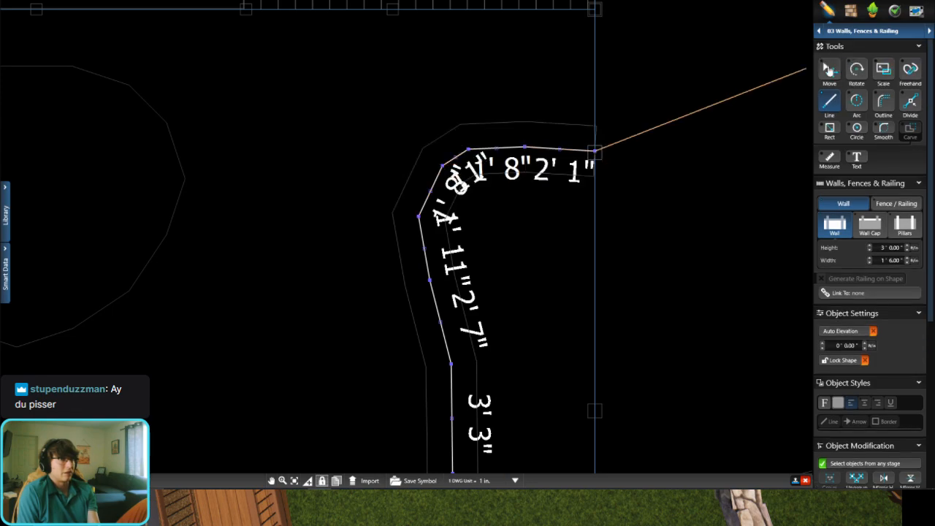
{"action": "left_click", "coordinate": [829, 69]}
{"action": "left_click", "coordinate": [660, 130]}
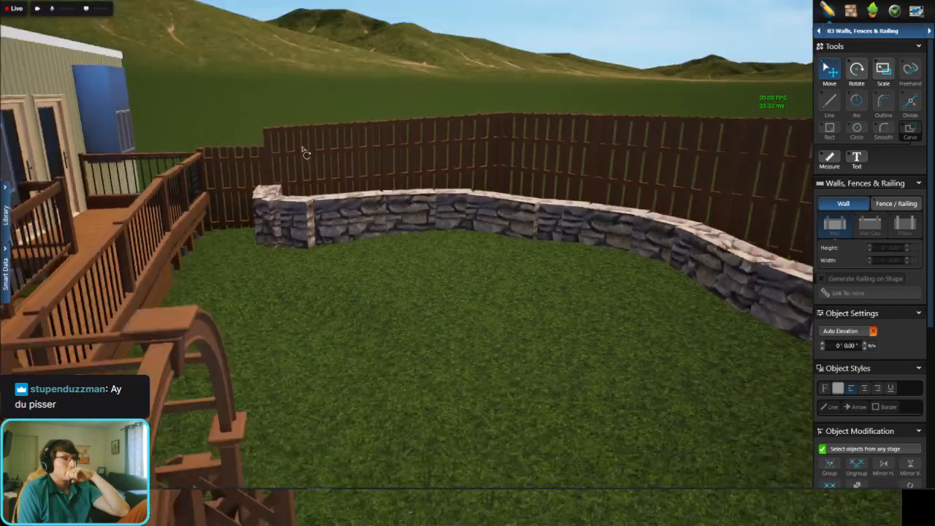
Step: Check the hooked wall end in 3D, then delete its two segments nearest the fence and undo the accidental deletion of the whole wall
{"action": "middle_click_drag", "start_coordinate": [302, 148], "coordinate": [310, 230]}
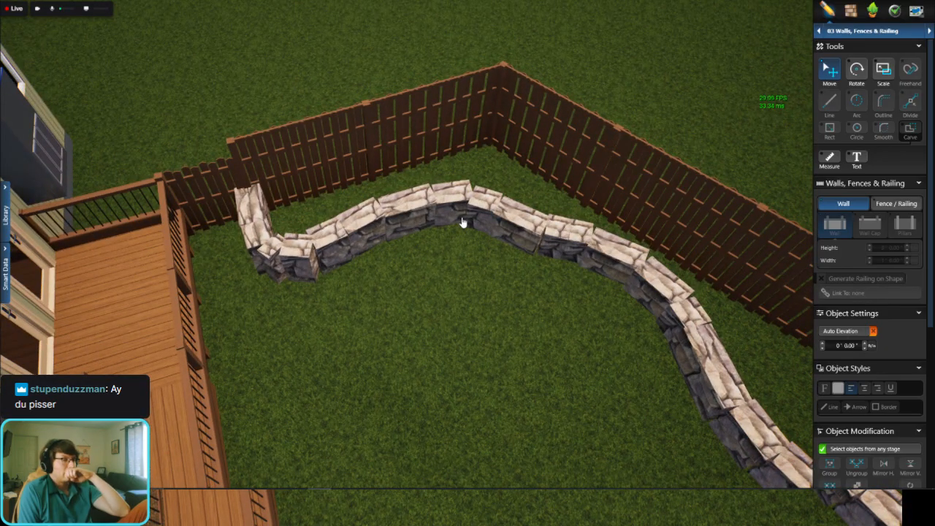
{"action": "middle_click_drag", "start_coordinate": [462, 223], "coordinate": [414, 204]}
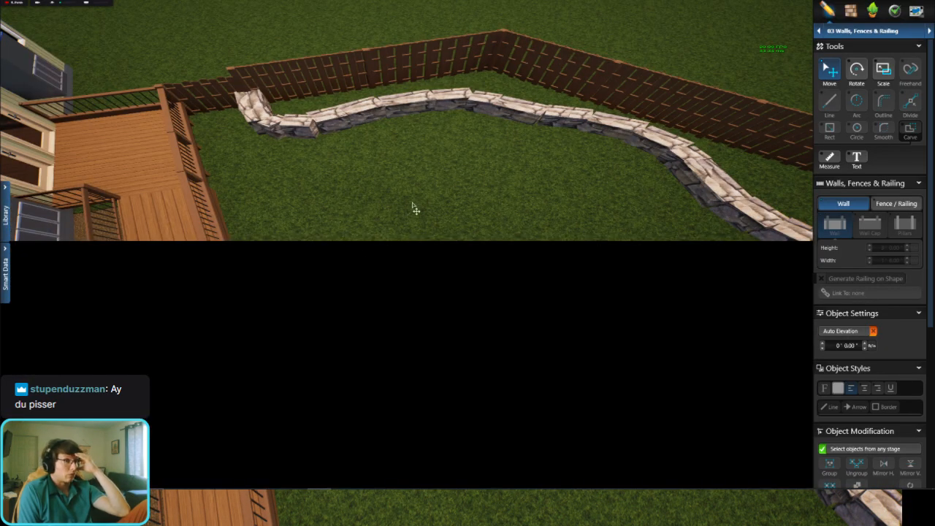
{"action": "key", "text": "space"}
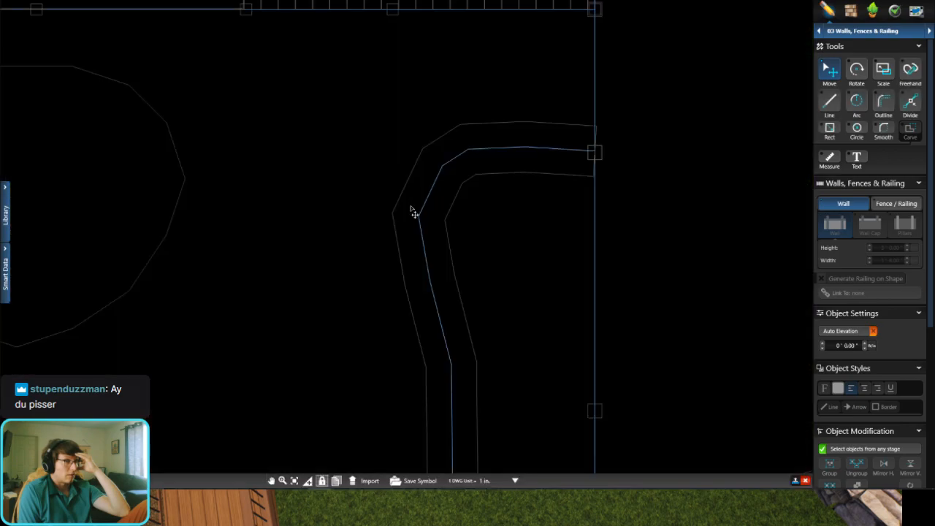
{"action": "left_click", "coordinate": [503, 150]}
{"action": "key", "text": "Delete"}
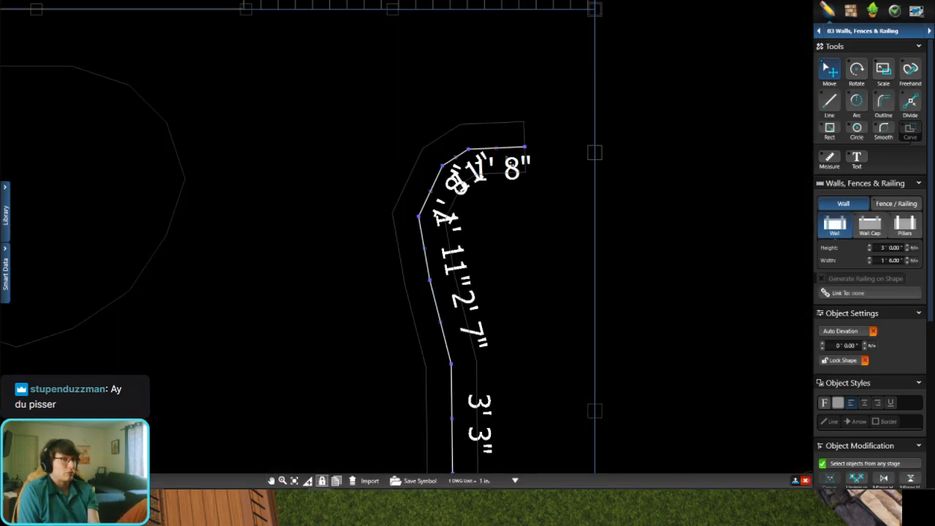
{"action": "left_click", "coordinate": [496, 150]}
{"action": "key", "text": "Delete"}
{"action": "key", "text": "Delete"}
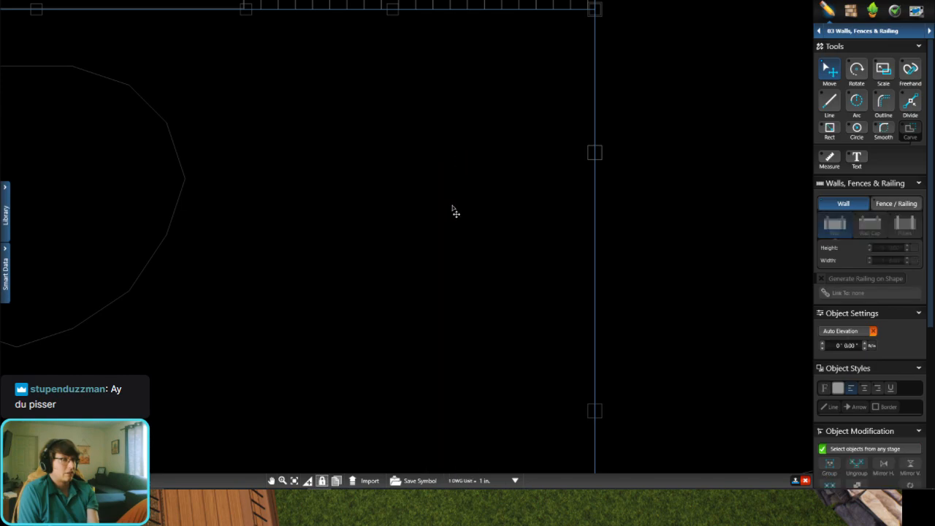
{"action": "key", "text": "ctrl+z"}
Step: Delete the remaining redrawn segments at the wall's deck-side end, back to the 2 ft 4 in segment, undoing any whole-wall deletion
{"action": "left_click", "coordinate": [453, 167]}
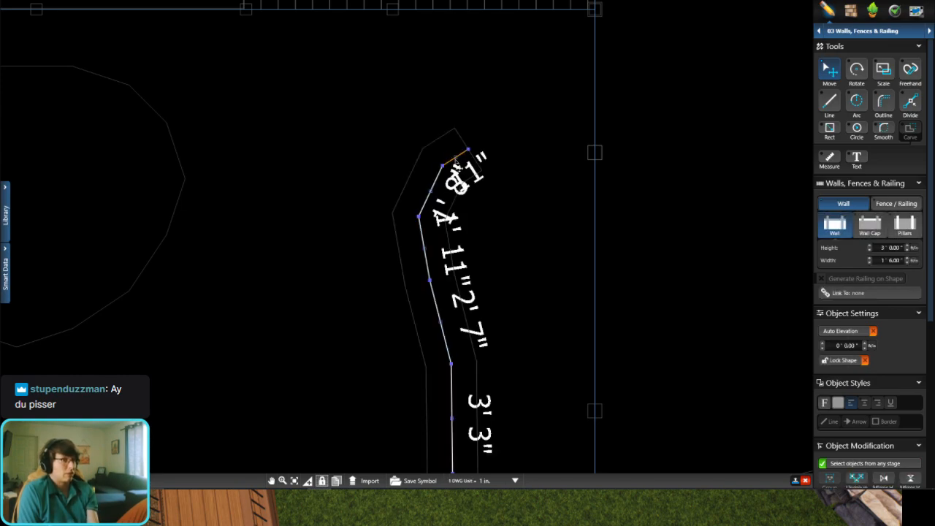
{"action": "key", "text": "Delete"}
{"action": "key", "text": "Delete"}
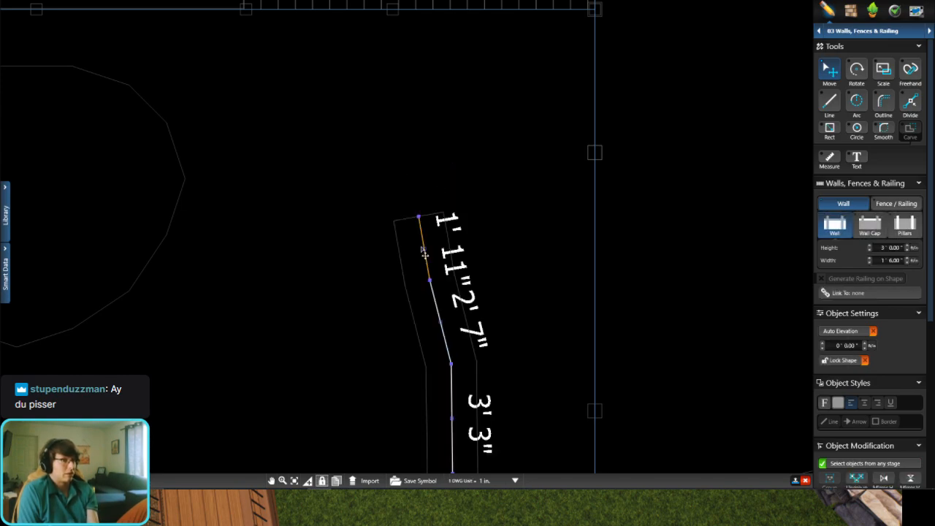
{"action": "key", "text": "Delete"}
{"action": "scroll", "coordinate": [439, 292], "scroll_direction": "down", "scroll_amount": 2}
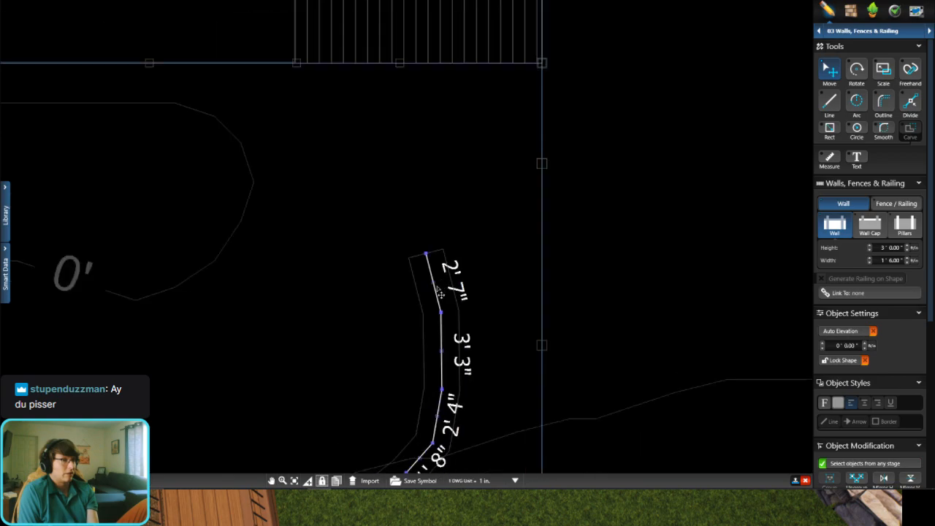
{"action": "key", "text": "Delete"}
{"action": "key", "text": "Delete"}
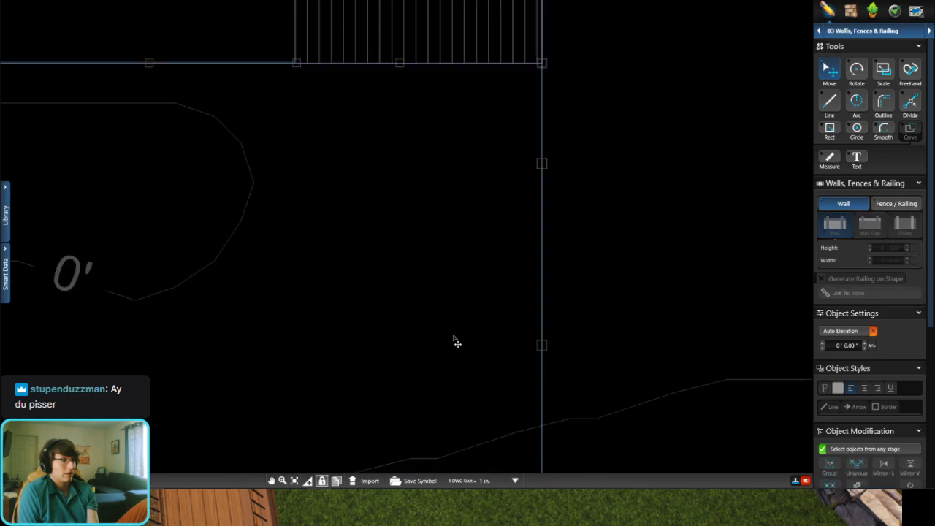
{"action": "key", "text": "ctrl+z"}
{"action": "left_click", "coordinate": [442, 354]}
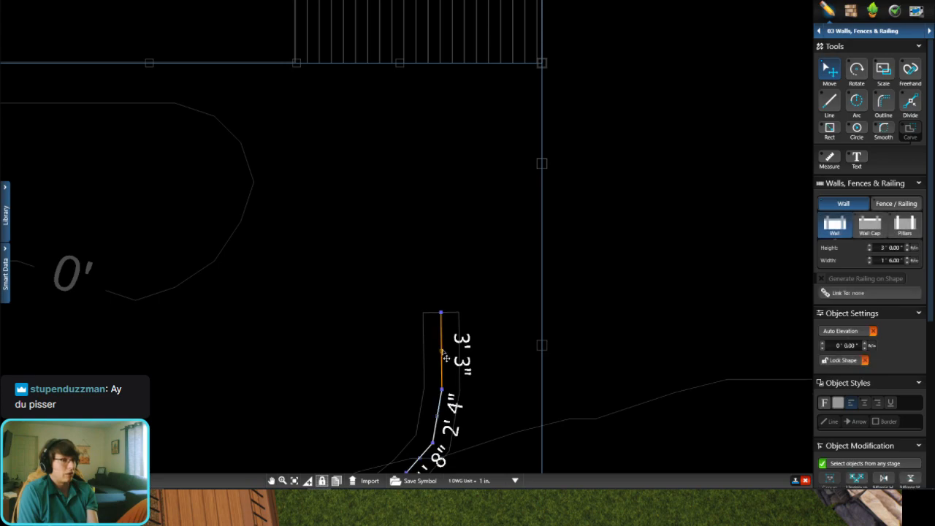
{"action": "key", "text": "Delete"}
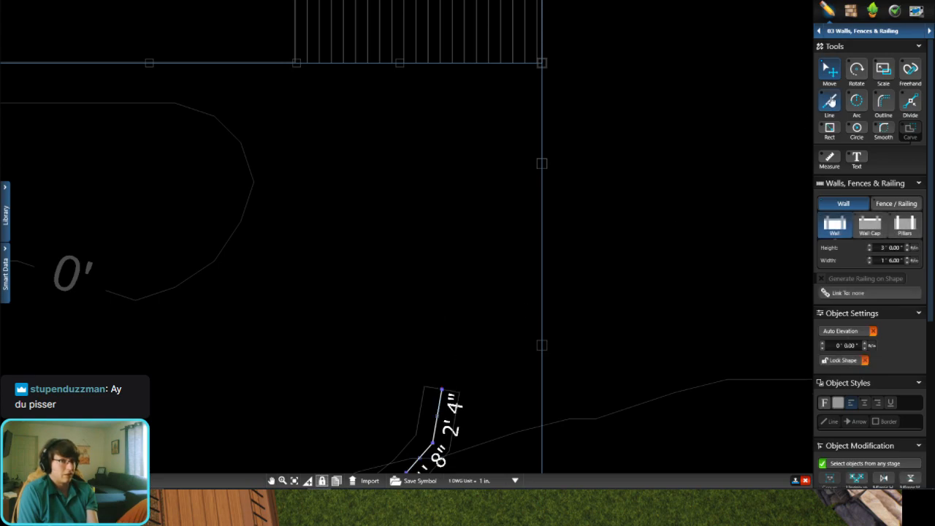
Step: Extend the wall from its 2 ft 4 in segment with two straight segments of about 5 ft and 5 ft 5 in to the fence post
{"action": "left_click", "coordinate": [469, 274]}
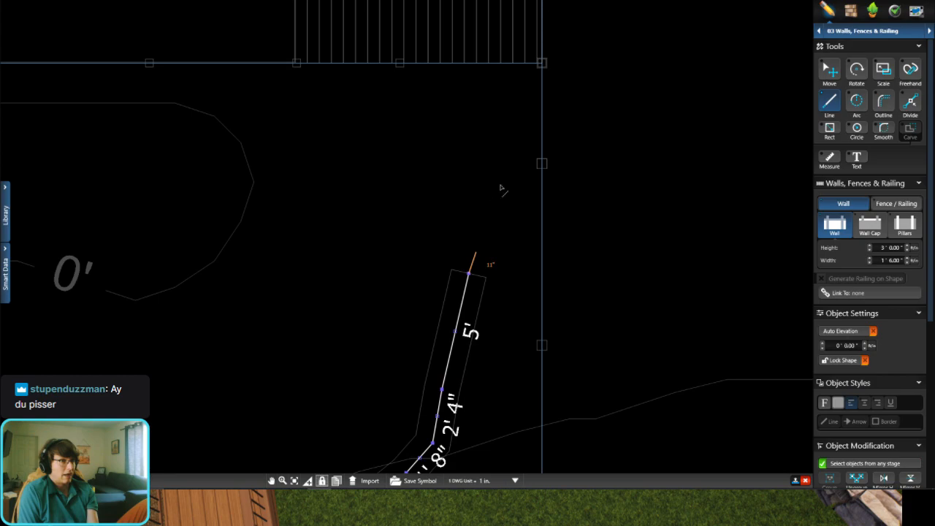
{"action": "left_click", "coordinate": [539, 167]}
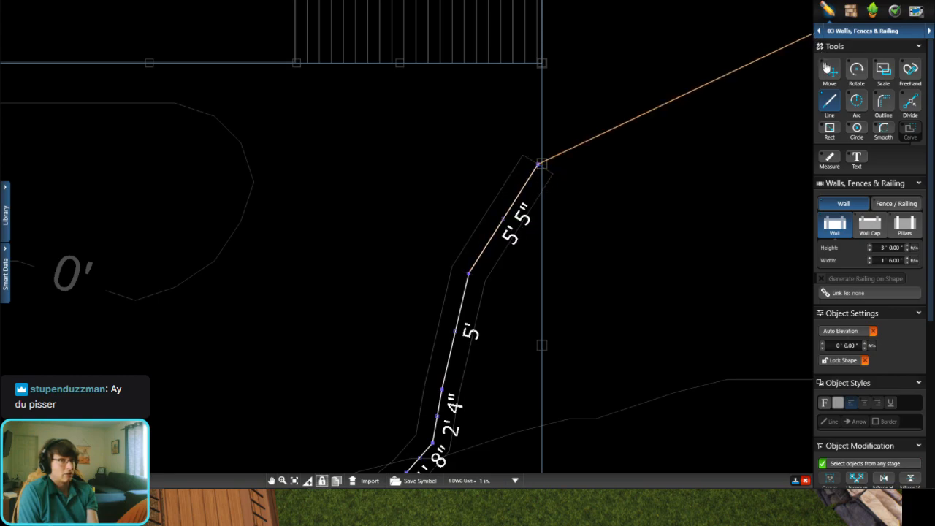
{"action": "left_click", "coordinate": [829, 69]}
{"action": "left_click", "coordinate": [608, 111]}
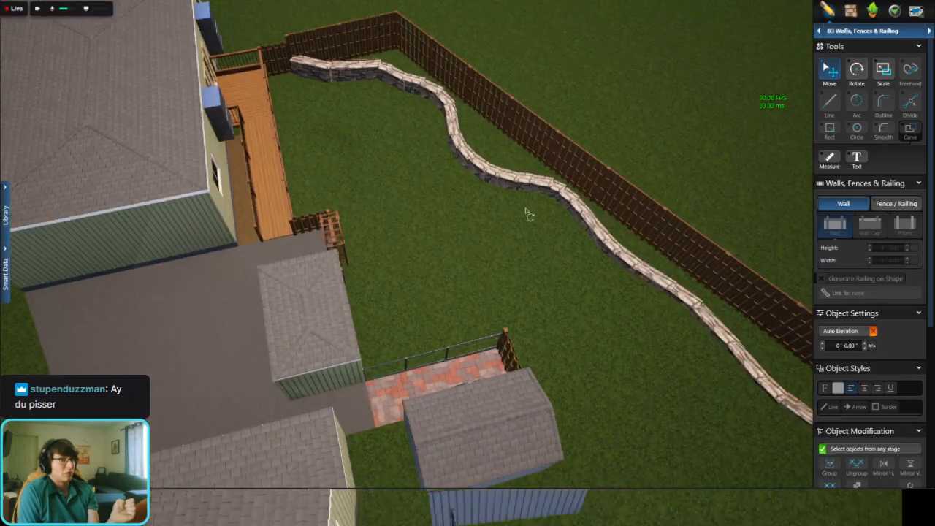
Step: Examine the full length of the stone wall along the back fence in 3D, from the deck to the pavilion corner
{"action": "right_click_drag", "start_coordinate": [526, 210], "coordinate": [518, 232]}
{"action": "middle_click_drag", "start_coordinate": [518, 232], "coordinate": [226, 252]}
{"action": "middle_click_drag", "start_coordinate": [735, 250], "coordinate": [416, 253]}
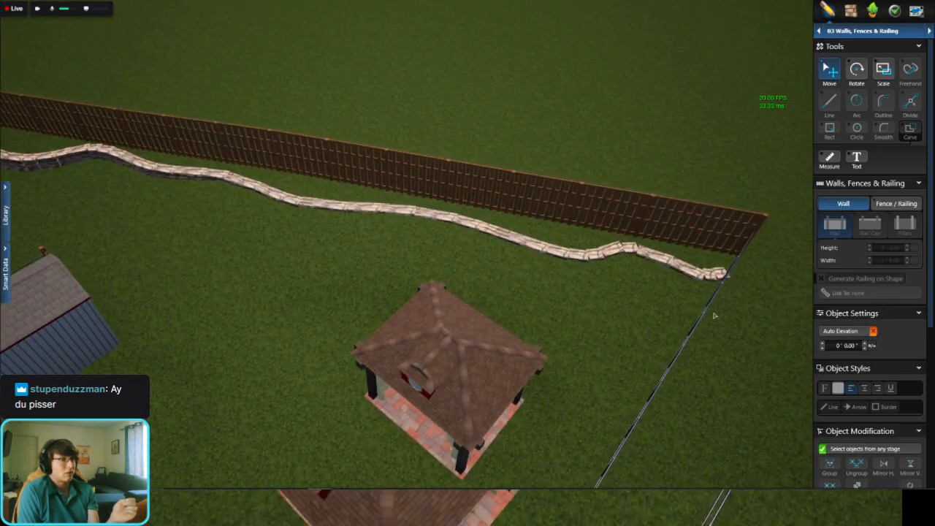
{"action": "scroll", "coordinate": [707, 286], "scroll_direction": "up", "scroll_amount": 3}
{"action": "right_click_drag", "start_coordinate": [708, 289], "coordinate": [713, 263]}
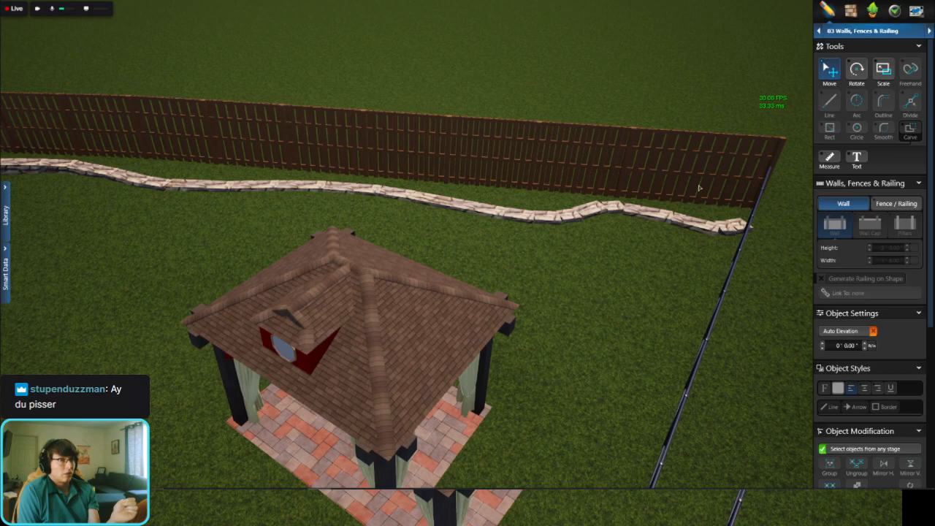
{"action": "left_click", "coordinate": [682, 222]}
{"action": "right_click_drag", "start_coordinate": [682, 222], "coordinate": [778, 276]}
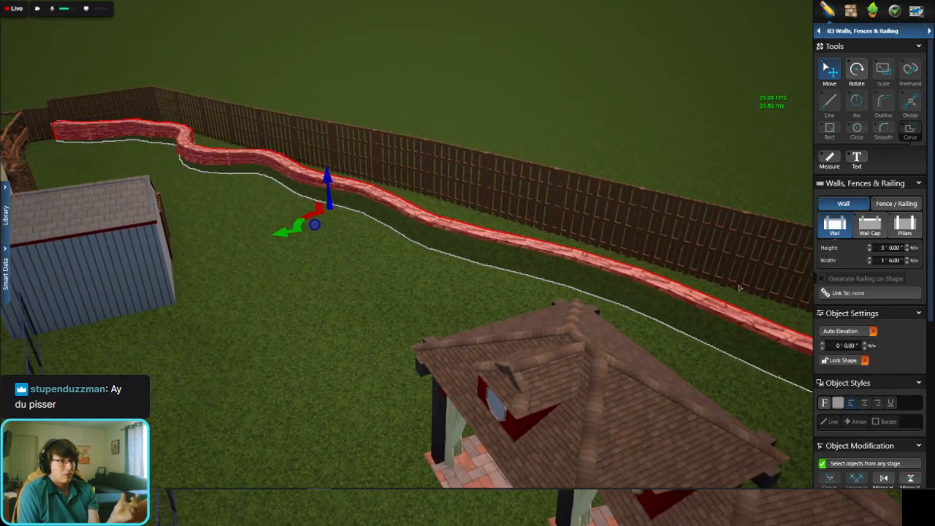
{"action": "left_click", "coordinate": [440, 2]}
{"action": "right_click_drag", "start_coordinate": [505, 217], "coordinate": [604, 225]}
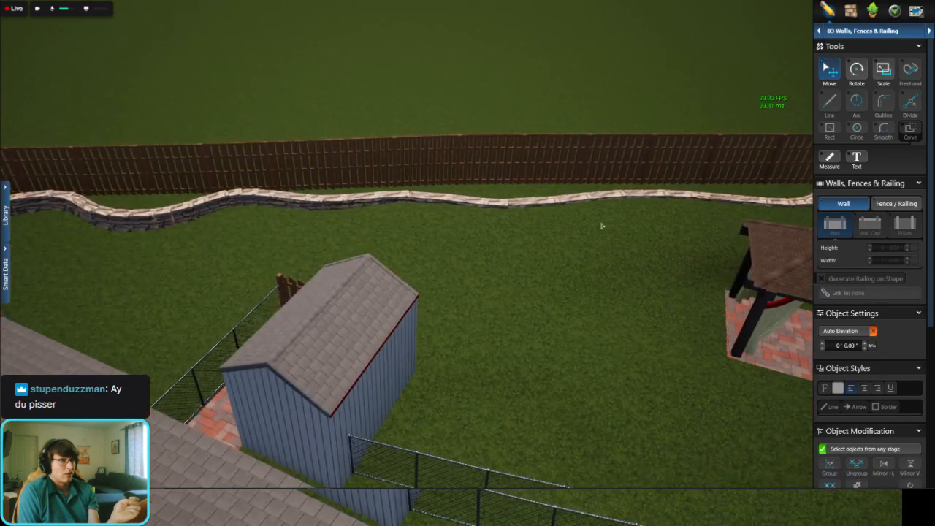
Step: Open the Terrain stage and set the Elevation brush height to 0' for working the lawn beside the stone wall
{"action": "middle_click_drag", "start_coordinate": [604, 226], "coordinate": [329, 237]}
{"action": "left_click", "coordinate": [874, 34]}
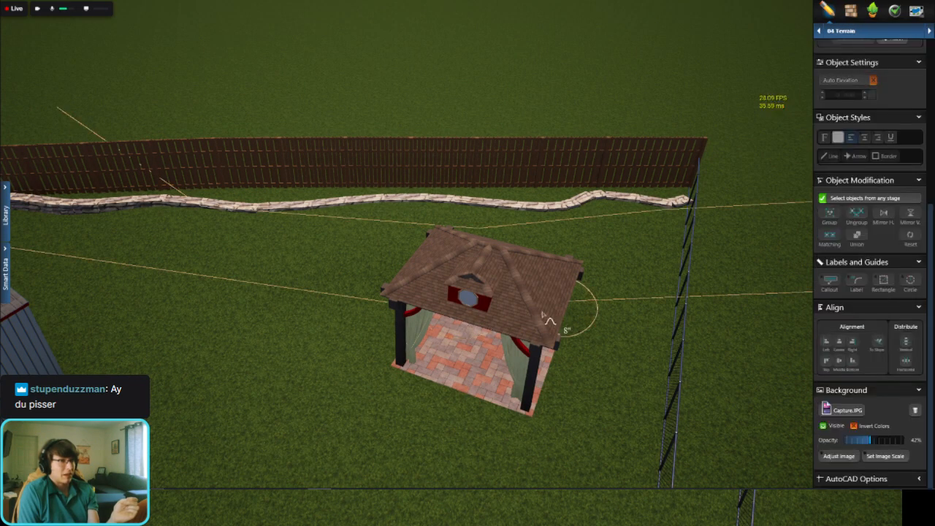
{"action": "middle_click_drag", "start_coordinate": [593, 235], "coordinate": [576, 314]}
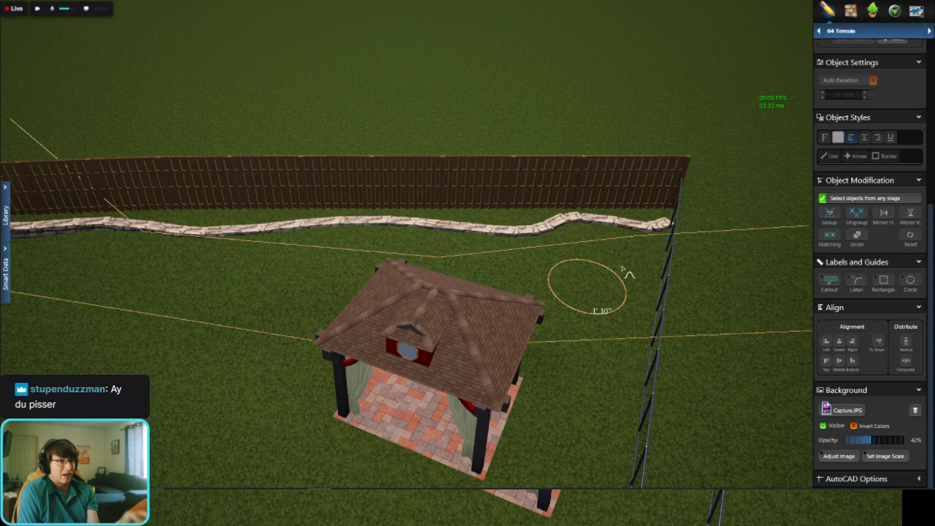
{"action": "scroll", "coordinate": [849, 195], "scroll_direction": "up", "scroll_amount": 5}
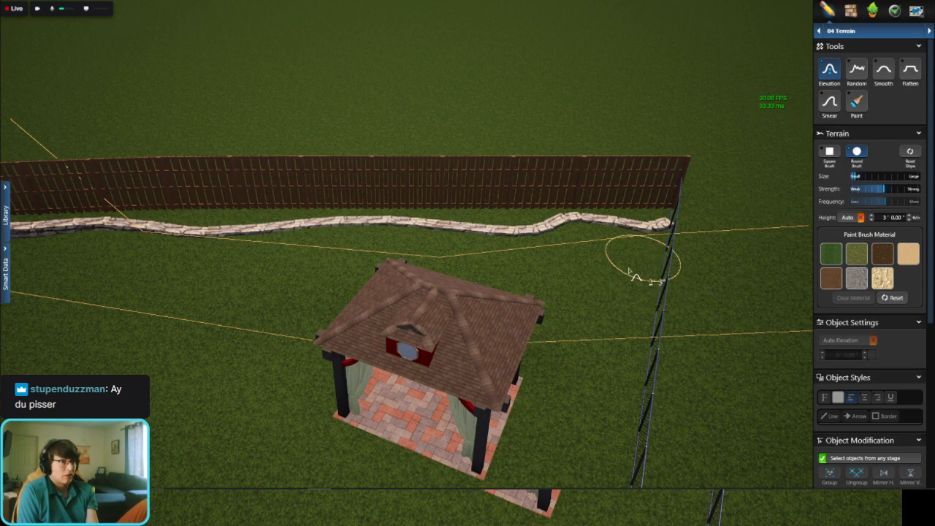
{"action": "mouse_move", "coordinate": [629, 271]}
{"action": "right_mouse_down"}
{"action": "mouse_move", "coordinate": [586, 300]}
{"action": "mouse_move", "coordinate": [557, 253]}
{"action": "mouse_move", "coordinate": [579, 281]}
{"action": "mouse_move", "coordinate": [478, 387]}
{"action": "right_mouse_up"}
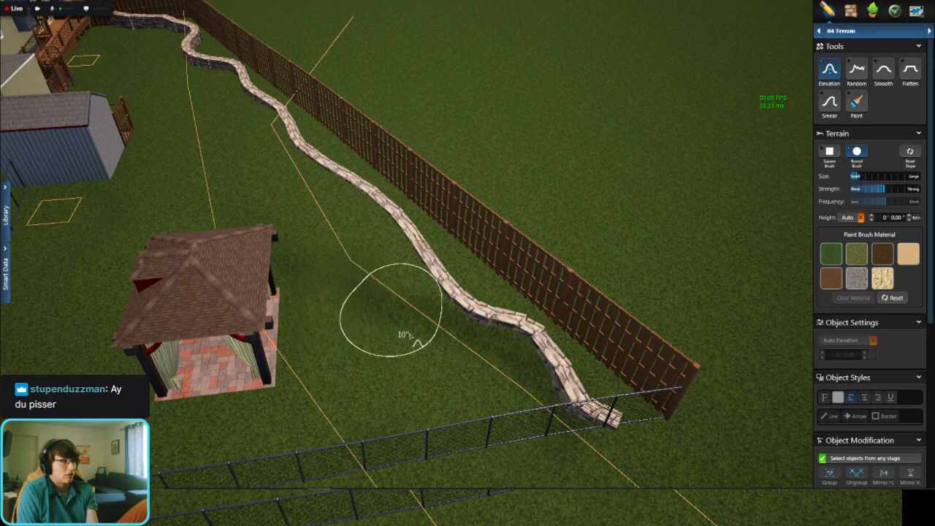
Step: Lower the lawn to 0' in front of the wall's curve nearest the pavilion, using a smaller brush close to the stones
{"action": "scroll", "coordinate": [452, 314], "scroll_direction": "up", "scroll_amount": 2}
{"action": "scroll", "coordinate": [452, 314], "scroll_direction": "up", "scroll_amount": 2}
{"action": "left_click_drag", "start_coordinate": [444, 279], "coordinate": [406, 338]}
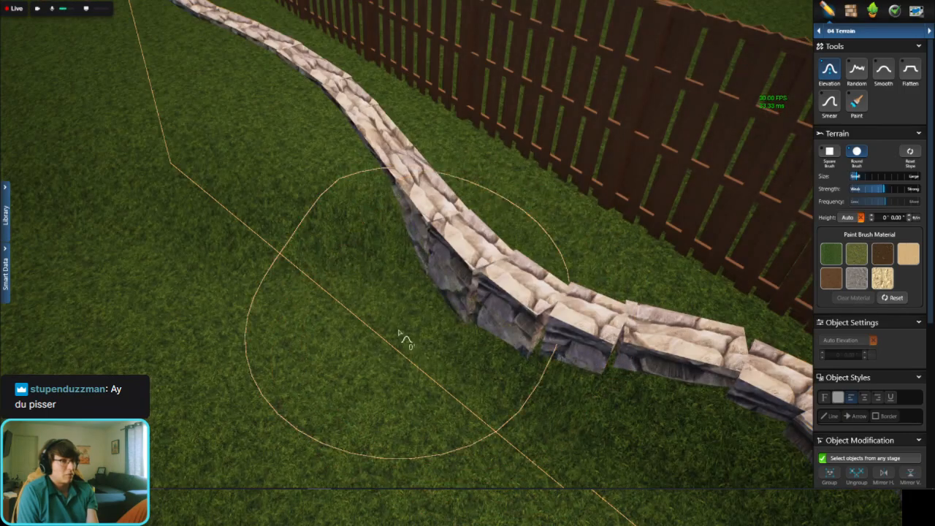
{"action": "left_click_drag", "start_coordinate": [449, 363], "coordinate": [507, 337]}
{"action": "scroll", "coordinate": [441, 353], "scroll_direction": "down", "scroll_amount": 4, "text": "ctrl"}
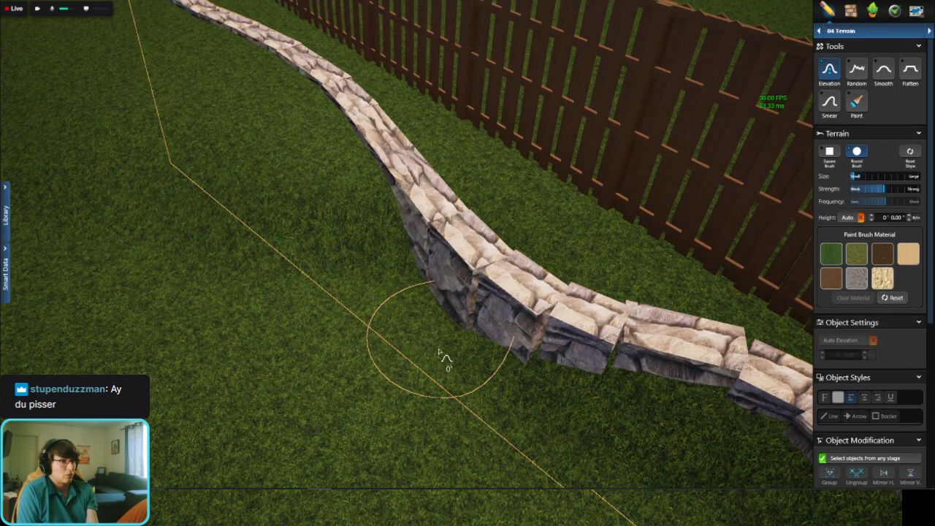
{"action": "mouse_move", "coordinate": [528, 391]}
{"action": "left_mouse_down"}
{"action": "mouse_move", "coordinate": [609, 419]}
{"action": "mouse_move", "coordinate": [582, 432]}
{"action": "mouse_move", "coordinate": [601, 442]}
{"action": "left_mouse_up"}
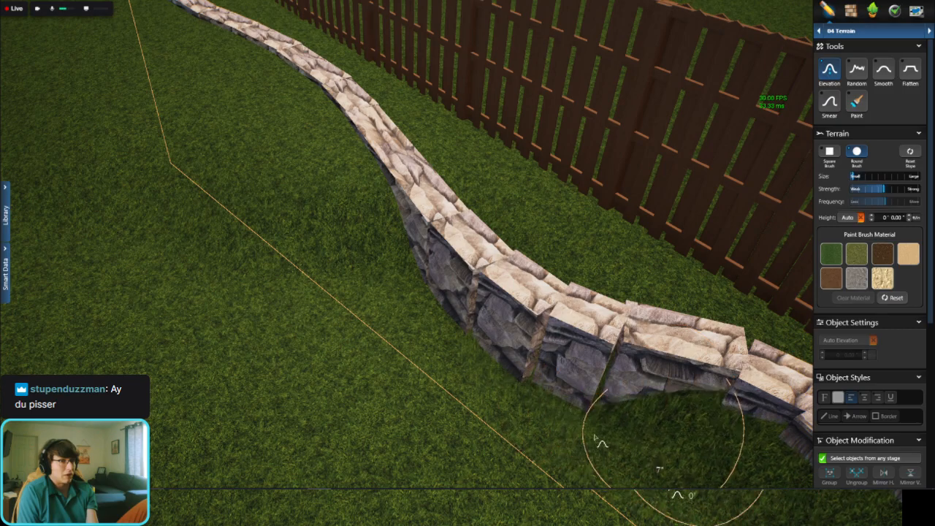
Step: Lower the lawn to 0' in front of the wall's last bends up to the metal side fence
{"action": "mouse_move", "coordinate": [601, 443]}
{"action": "middle_mouse_down"}
{"action": "mouse_move", "coordinate": [673, 411]}
{"action": "mouse_move", "coordinate": [559, 382]}
{"action": "mouse_move", "coordinate": [438, 431]}
{"action": "middle_mouse_up"}
{"action": "left_click_drag", "start_coordinate": [477, 254], "coordinate": [526, 254]}
{"action": "left_click_drag", "start_coordinate": [517, 221], "coordinate": [491, 233]}
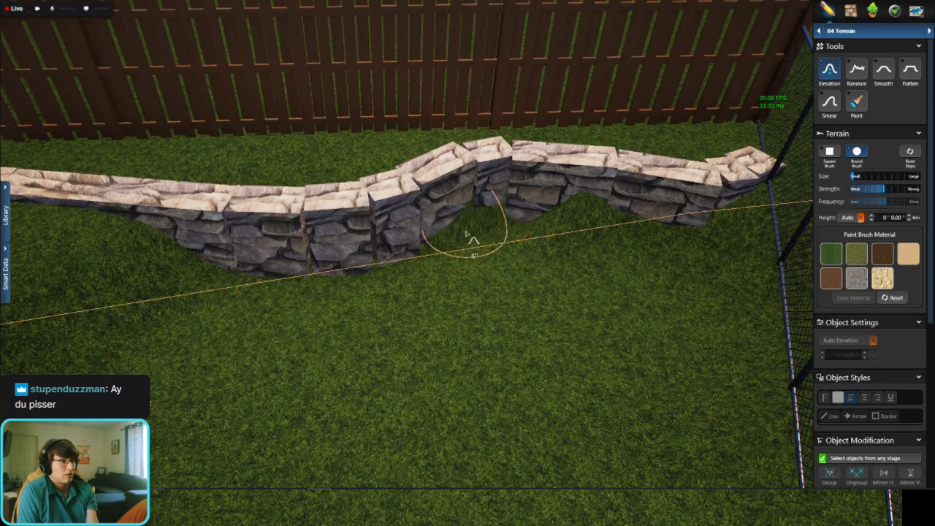
{"action": "mouse_move", "coordinate": [528, 231]}
{"action": "left_mouse_down"}
{"action": "mouse_move", "coordinate": [599, 234]}
{"action": "mouse_move", "coordinate": [643, 258]}
{"action": "mouse_move", "coordinate": [726, 258]}
{"action": "mouse_move", "coordinate": [748, 230]}
{"action": "mouse_move", "coordinate": [707, 243]}
{"action": "left_mouse_up"}
{"action": "middle_click_drag", "start_coordinate": [623, 241], "coordinate": [297, 162]}
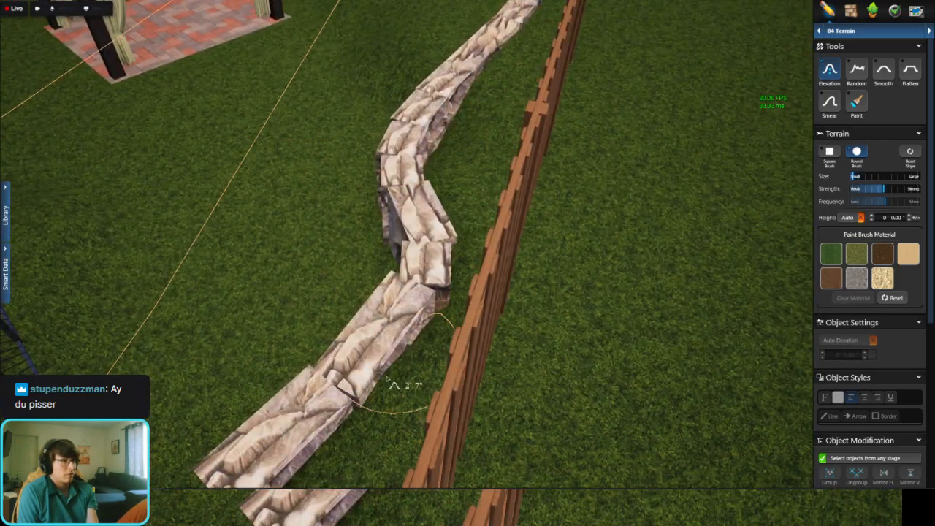
Step: Lower the lawn to 0' in front of the wall's deck-side curves behind the shed
{"action": "middle_click_drag", "start_coordinate": [413, 358], "coordinate": [329, 293]}
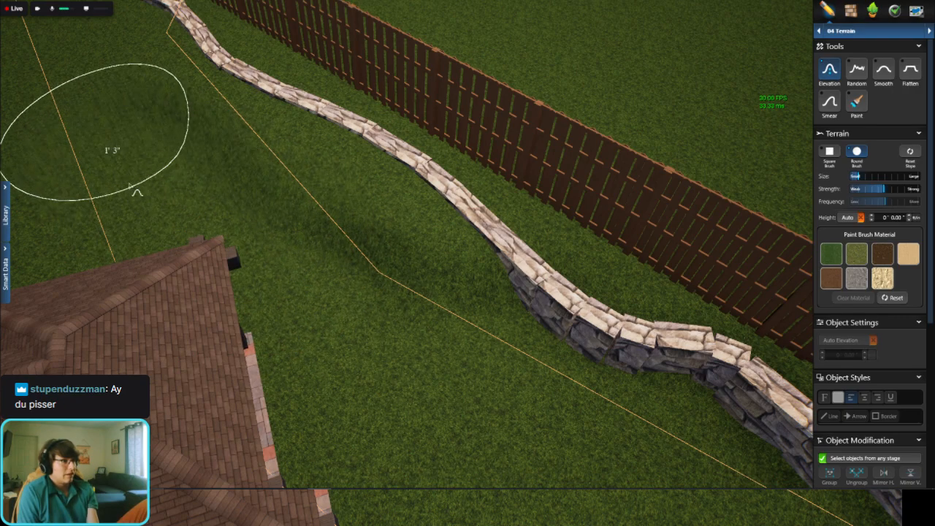
{"action": "scroll", "coordinate": [150, 191], "scroll_direction": "down", "scroll_amount": 5}
{"action": "middle_click_drag", "start_coordinate": [96, 159], "coordinate": [265, 311]}
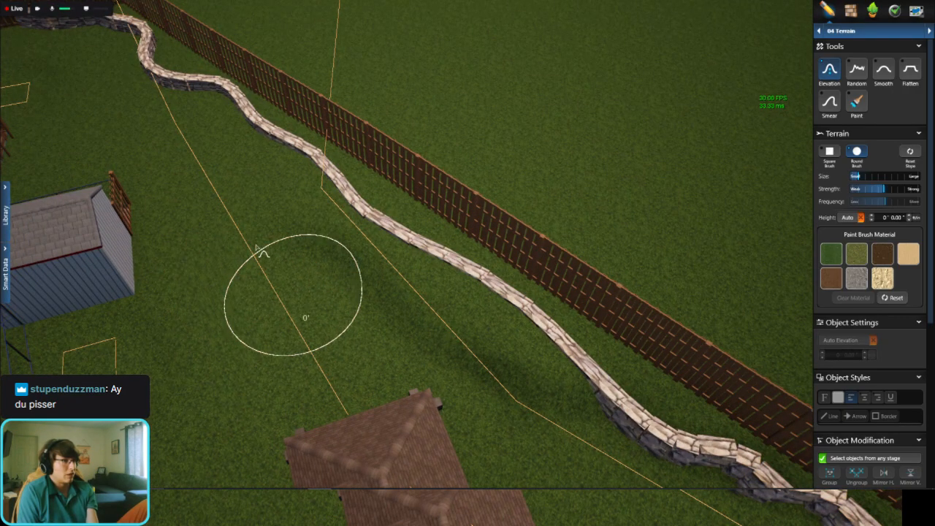
{"action": "middle_click_drag", "start_coordinate": [172, 155], "coordinate": [348, 313]}
{"action": "right_click_drag", "start_coordinate": [348, 313], "coordinate": [253, 340]}
{"action": "scroll", "coordinate": [252, 345], "scroll_direction": "up", "scroll_amount": 3}
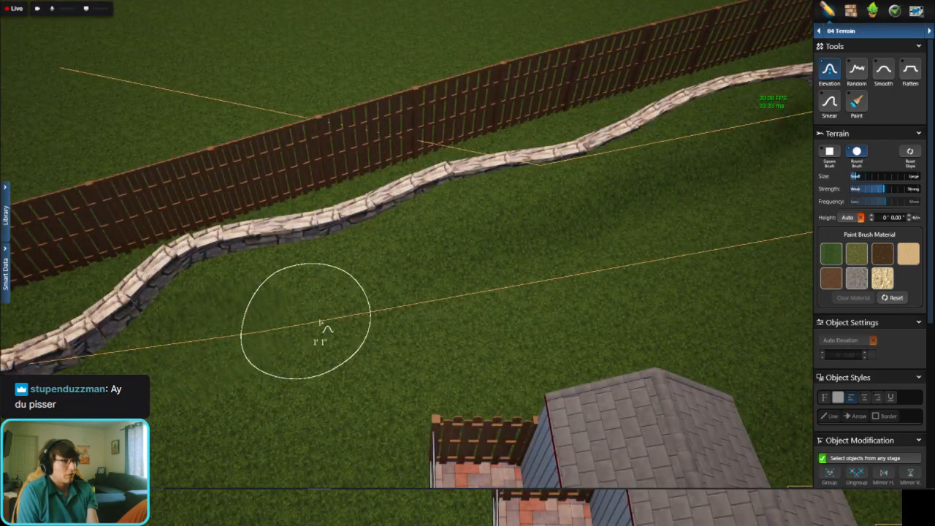
{"action": "scroll", "coordinate": [196, 322], "scroll_direction": "up", "scroll_amount": 3}
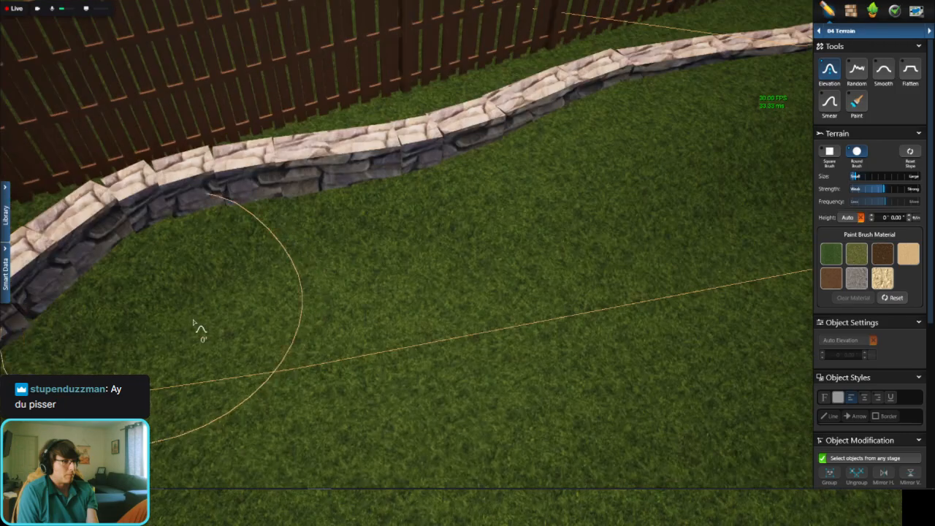
{"action": "right_click_drag", "start_coordinate": [256, 300], "coordinate": [284, 260]}
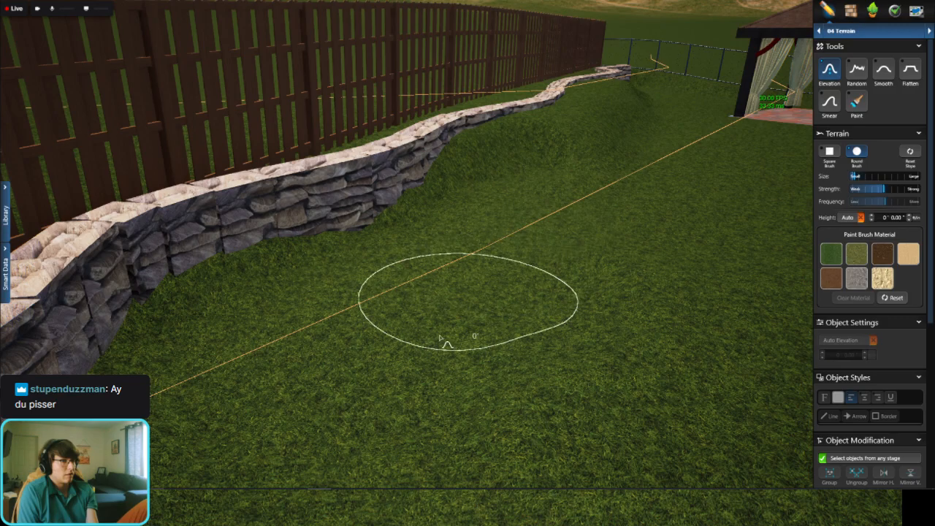
Step: Lower the lawn to 0' along the wall's middle stretch between the shed and the pavilion
{"action": "scroll", "coordinate": [498, 283], "scroll_direction": "down", "scroll_amount": 3}
{"action": "middle_click_drag", "start_coordinate": [548, 176], "coordinate": [379, 431]}
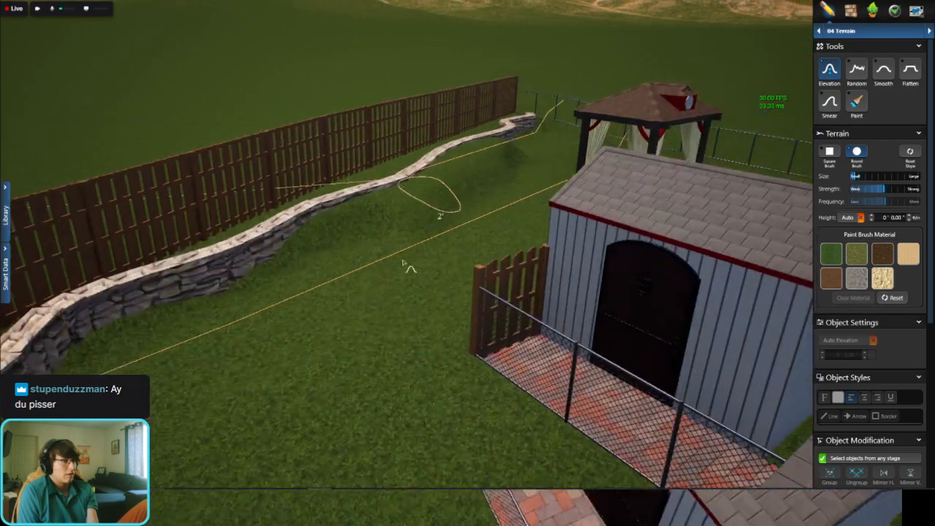
{"action": "middle_click_drag", "start_coordinate": [409, 265], "coordinate": [387, 409]}
{"action": "scroll", "coordinate": [409, 225], "scroll_direction": "up", "scroll_amount": 3}
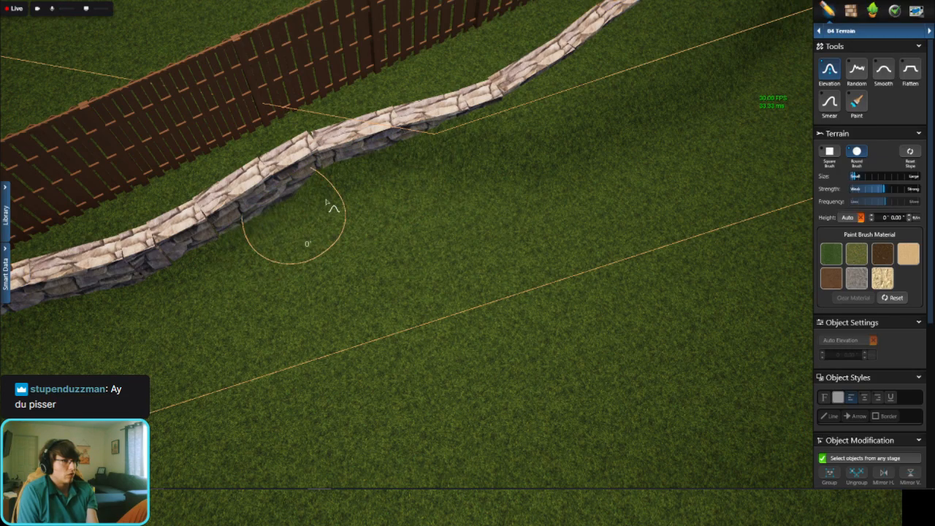
{"action": "middle_click_drag", "start_coordinate": [539, 146], "coordinate": [317, 240]}
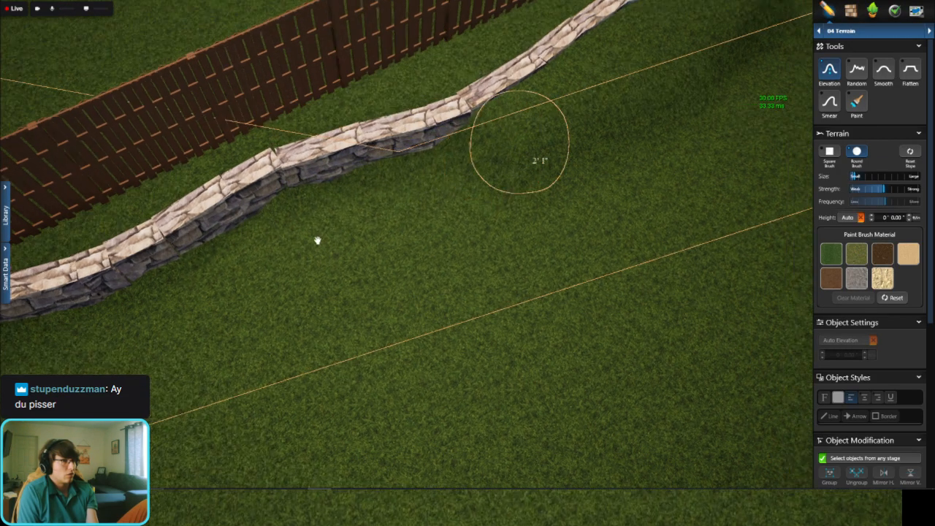
{"action": "scroll", "coordinate": [322, 238], "scroll_direction": "down", "scroll_amount": 2}
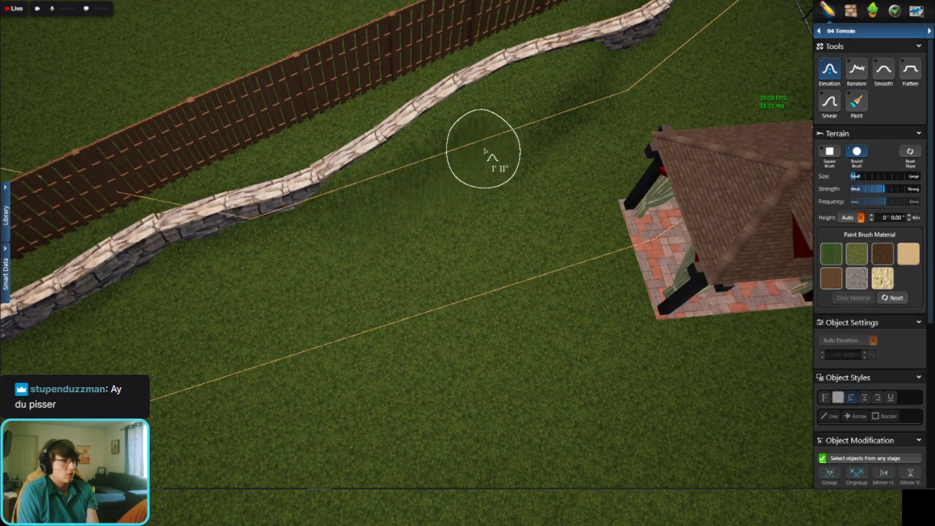
Step: Flatten the remaining raised lawn behind the pavilion to 0' so the wall's face is exposed, and check the whole yard in 3D
{"action": "middle_click_drag", "start_coordinate": [593, 102], "coordinate": [511, 212]}
{"action": "mouse_move", "coordinate": [507, 217]}
{"action": "left_mouse_down"}
{"action": "mouse_move", "coordinate": [508, 183]}
{"action": "mouse_move", "coordinate": [448, 214]}
{"action": "left_mouse_up"}
{"action": "left_click_drag", "start_coordinate": [574, 158], "coordinate": [566, 141]}
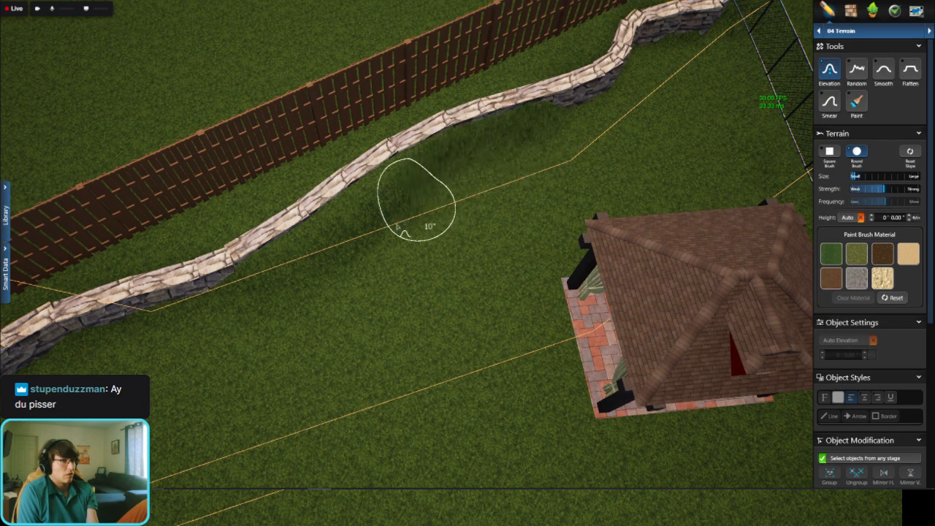
{"action": "mouse_move", "coordinate": [361, 229]}
{"action": "left_mouse_down"}
{"action": "mouse_move", "coordinate": [276, 293]}
{"action": "mouse_move", "coordinate": [282, 278]}
{"action": "left_mouse_up"}
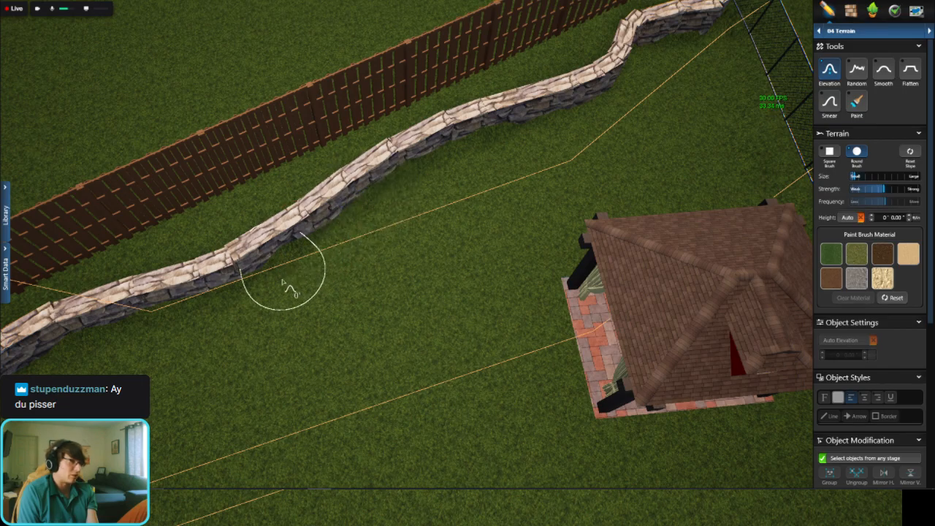
{"action": "right_click_drag", "start_coordinate": [703, 260], "coordinate": [613, 234]}
{"action": "middle_click_drag", "start_coordinate": [488, 182], "coordinate": [444, 218]}
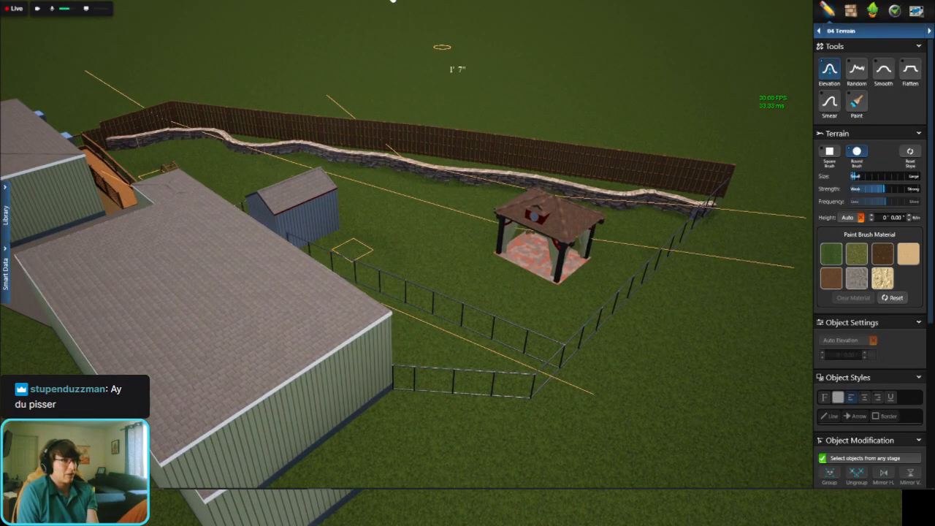
Step: In the 2D plan's Planters stage, start a planter by outlining the retaining wall's centre line
{"action": "key", "text": "space"}
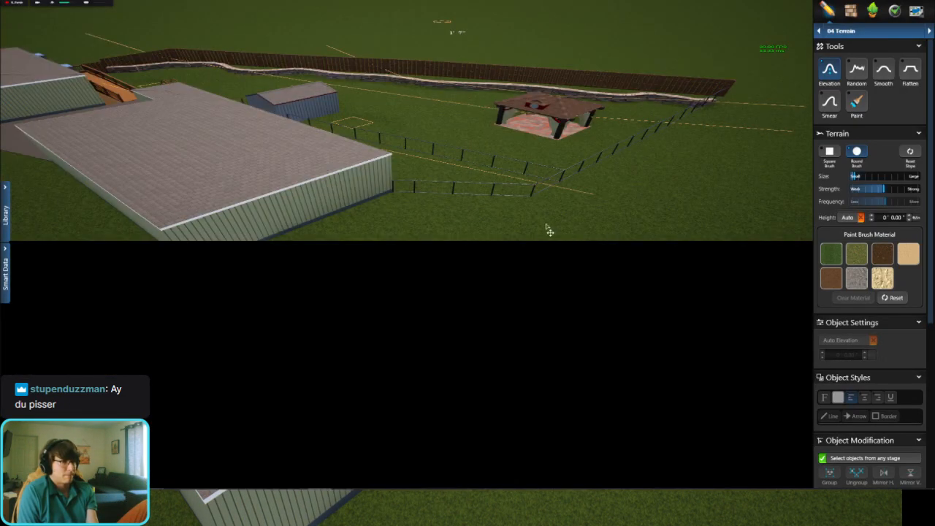
{"action": "scroll", "coordinate": [553, 244], "scroll_direction": "down", "scroll_amount": 5}
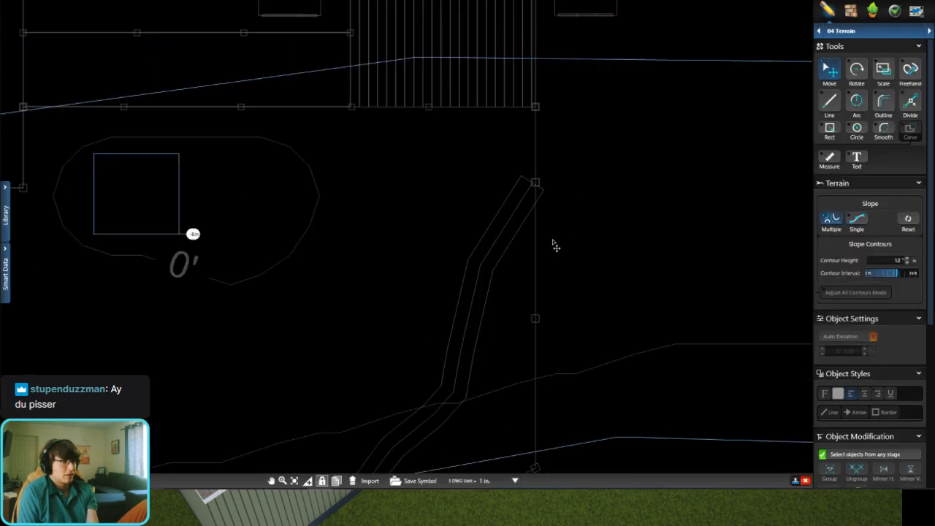
{"action": "scroll", "coordinate": [388, 369], "scroll_direction": "up", "scroll_amount": 3}
{"action": "left_click", "coordinate": [875, 34]}
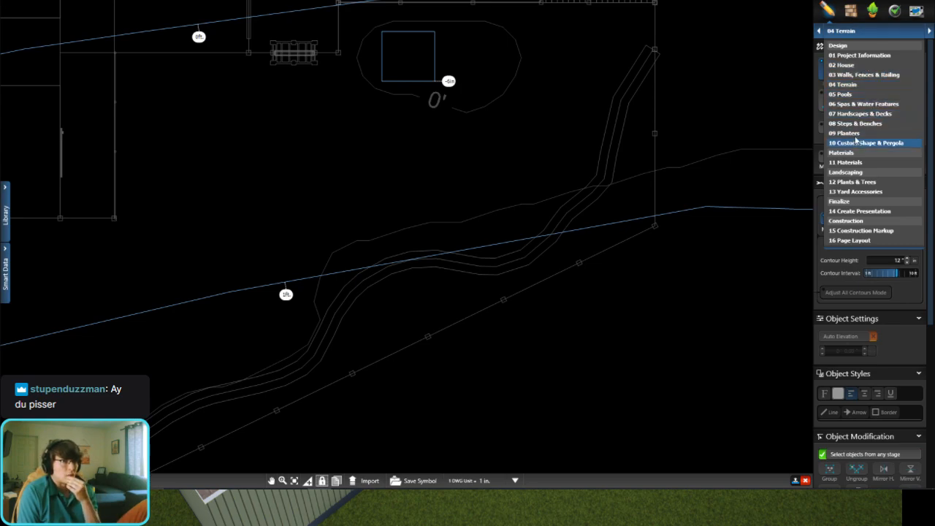
{"action": "scroll", "coordinate": [673, 64], "scroll_direction": "up", "scroll_amount": 3}
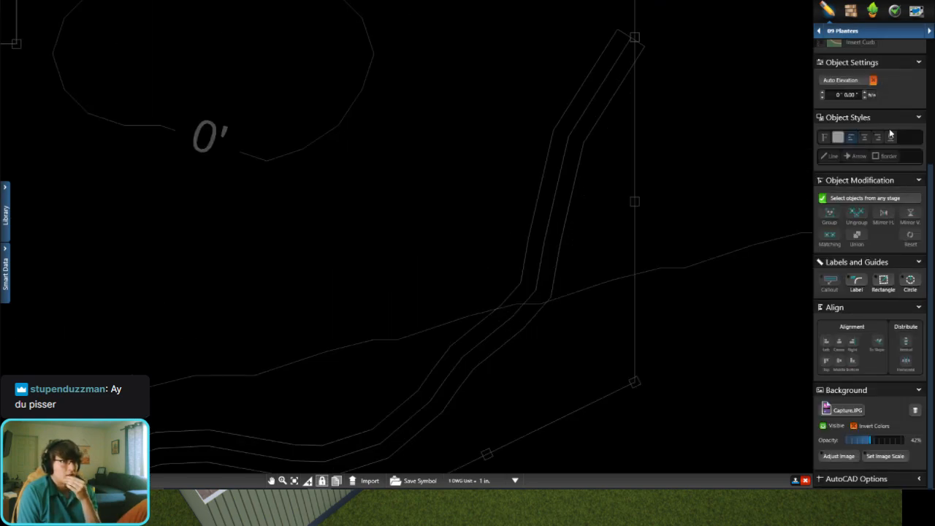
{"action": "scroll", "coordinate": [889, 136], "scroll_direction": "up", "scroll_amount": 3}
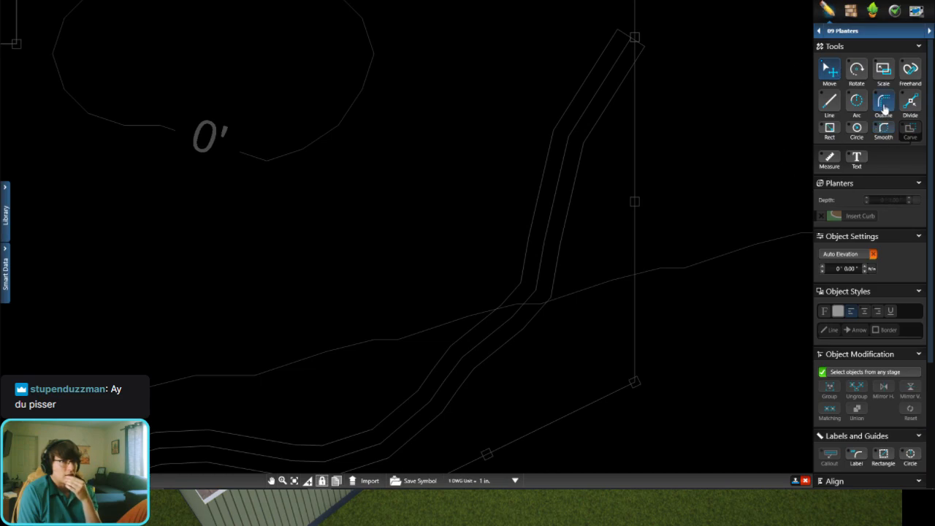
{"action": "scroll", "coordinate": [617, 83], "scroll_direction": "up", "scroll_amount": 2}
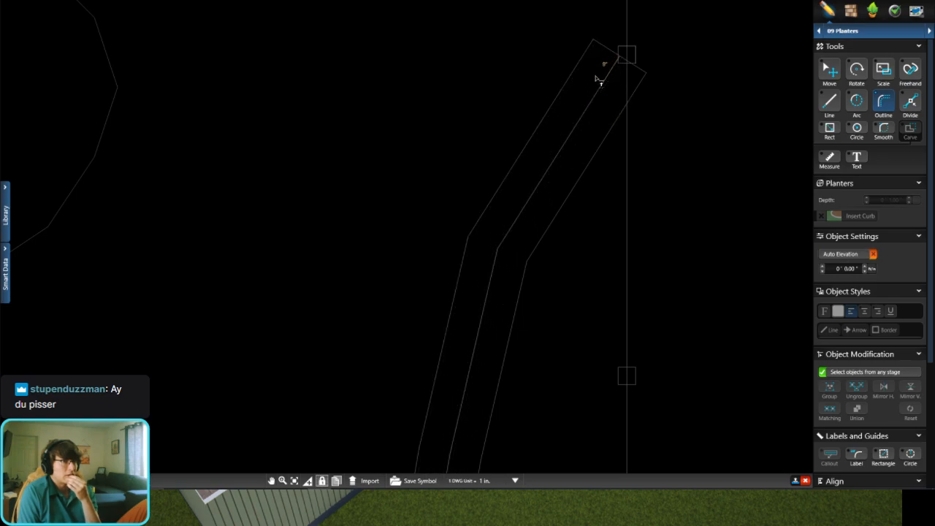
{"action": "double_click", "coordinate": [597, 80]}
Step: Extend the planter border with a straight line of about 3 ft 10 in from the wall's pavilion-side end to the fence corner
{"action": "scroll", "coordinate": [540, 189], "scroll_direction": "down", "scroll_amount": 6}
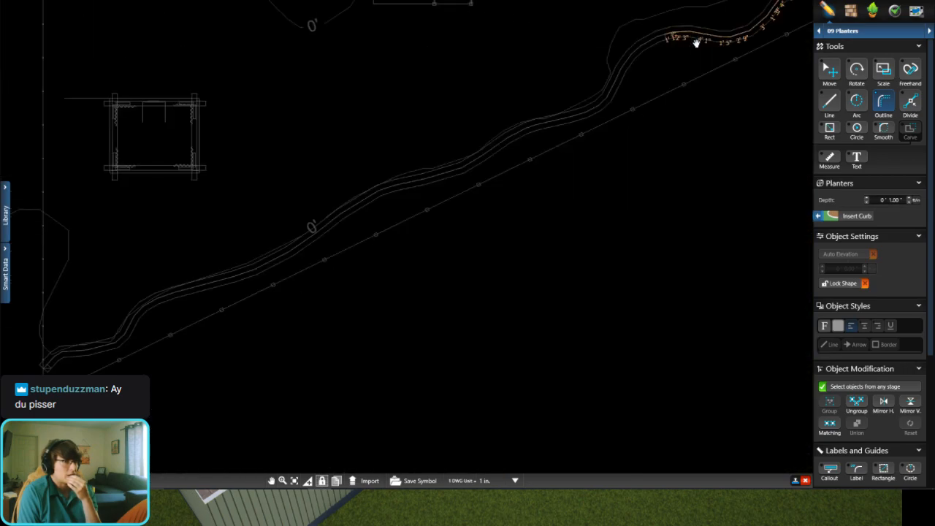
{"action": "middle_click_drag", "start_coordinate": [696, 43], "coordinate": [719, 21]}
{"action": "middle_click_drag", "start_coordinate": [29, 387], "coordinate": [184, 341]}
{"action": "scroll", "coordinate": [184, 340], "scroll_direction": "up", "scroll_amount": 4}
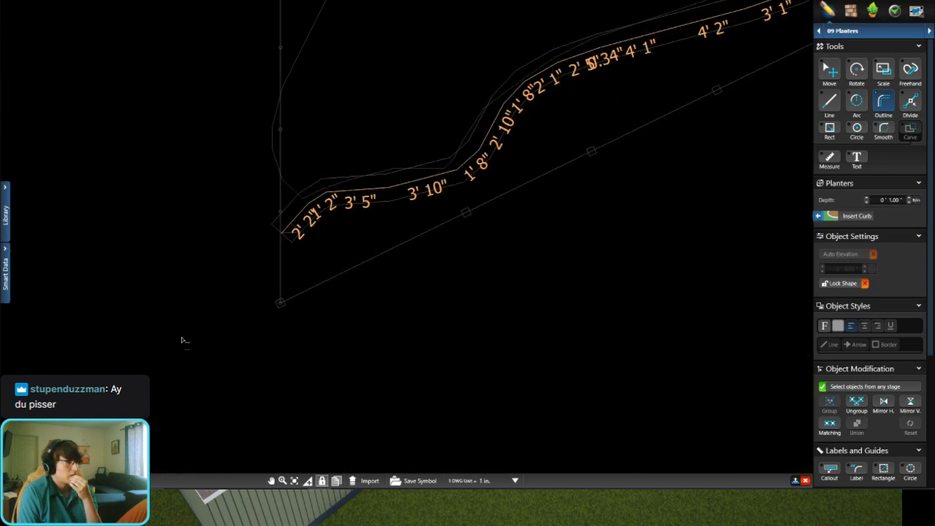
{"action": "middle_click_drag", "start_coordinate": [201, 286], "coordinate": [328, 236]}
{"action": "scroll", "coordinate": [327, 236], "scroll_direction": "up", "scroll_amount": 2}
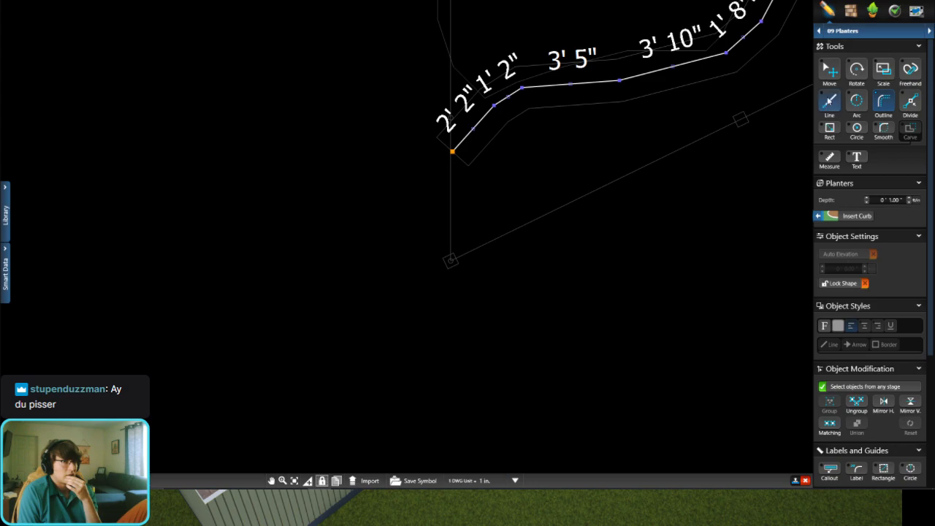
{"action": "scroll", "coordinate": [448, 260], "scroll_direction": "up", "scroll_amount": 4}
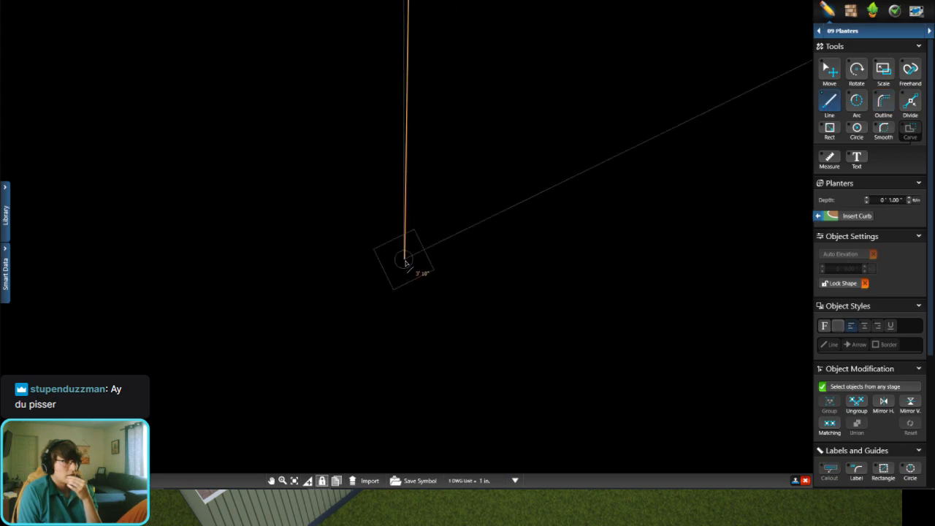
{"action": "left_click", "coordinate": [406, 262]}
Step: Close the planter border with a straight line along the fence to its far corner and a final segment back to the wall's deck-side end
{"action": "scroll", "coordinate": [511, 270], "scroll_direction": "down", "scroll_amount": 6}
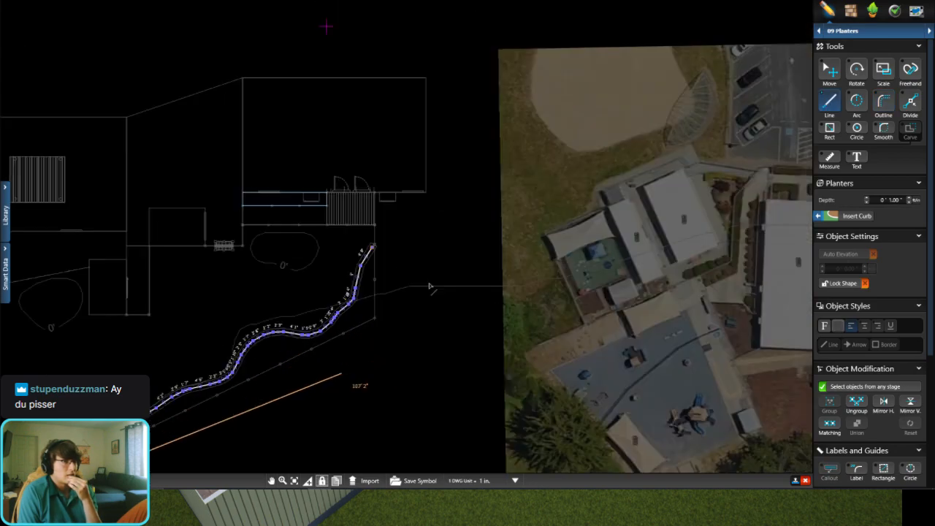
{"action": "scroll", "coordinate": [429, 286], "scroll_direction": "up", "scroll_amount": 7}
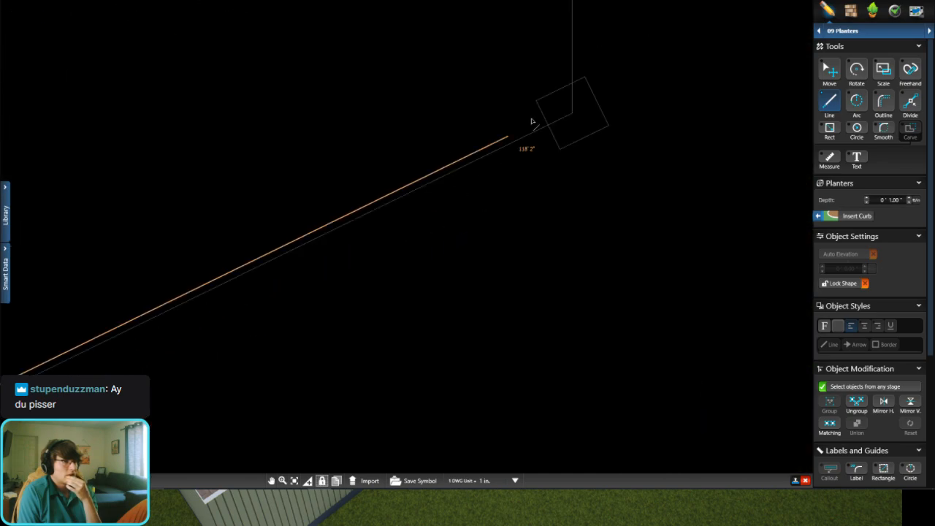
{"action": "left_click", "coordinate": [567, 130]}
{"action": "scroll", "coordinate": [533, 307], "scroll_direction": "down", "scroll_amount": 6}
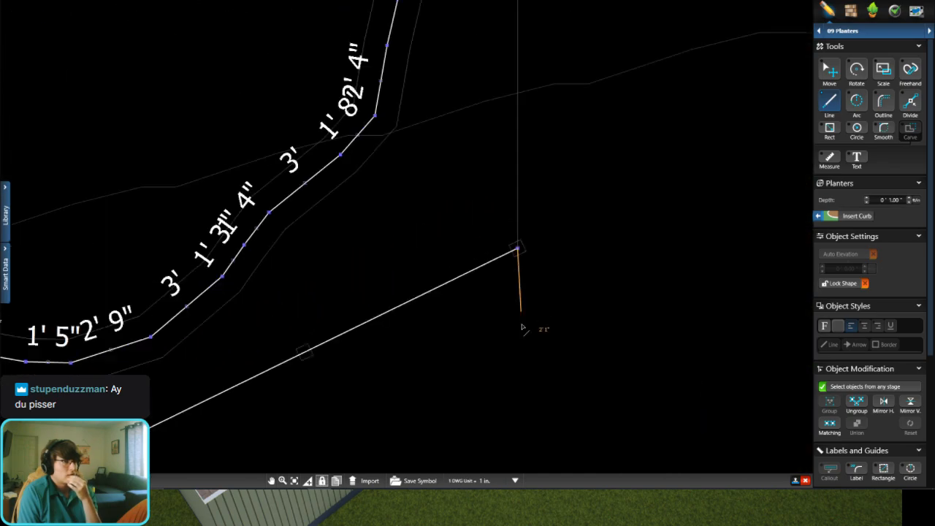
{"action": "scroll", "coordinate": [511, 205], "scroll_direction": "up", "scroll_amount": 6}
{"action": "scroll", "coordinate": [443, 176], "scroll_direction": "up", "scroll_amount": 3}
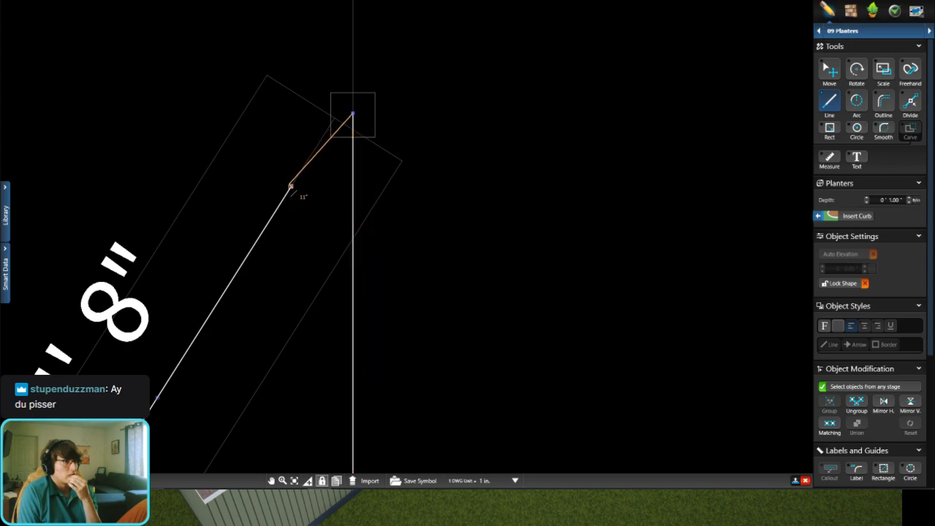
{"action": "double_click", "coordinate": [291, 188]}
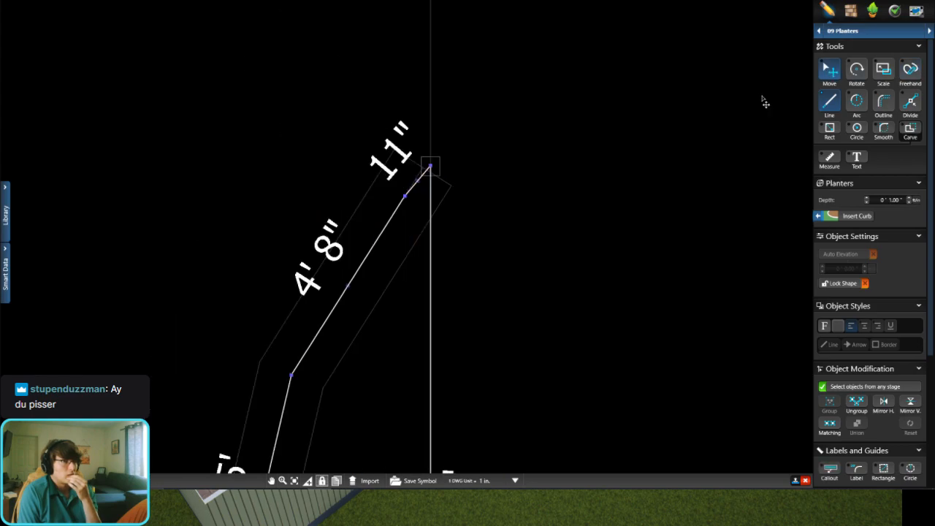
Step: In the 3D view, select the planter between the wall and the fence and apply the Planting Soil material to it
{"action": "key", "text": "space"}
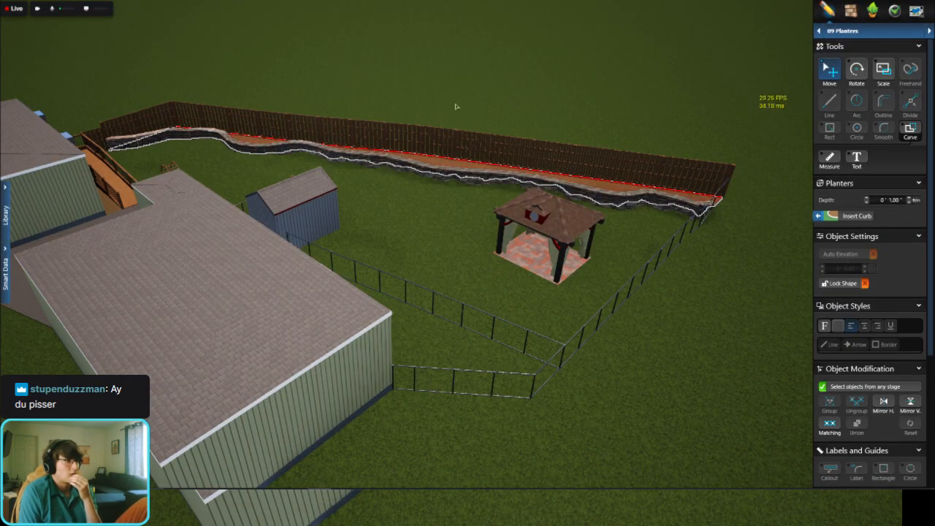
{"action": "scroll", "coordinate": [456, 106], "scroll_direction": "up", "scroll_amount": 3}
{"action": "left_click_drag", "start_coordinate": [467, 182], "coordinate": [388, 227]}
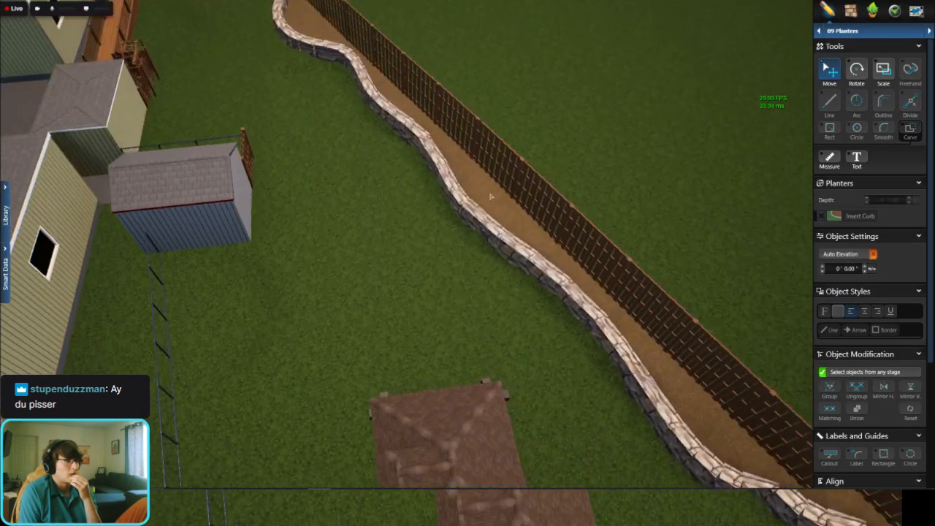
{"action": "scroll", "coordinate": [492, 197], "scroll_direction": "up", "scroll_amount": 5}
{"action": "left_click_drag", "start_coordinate": [567, 295], "coordinate": [562, 187]}
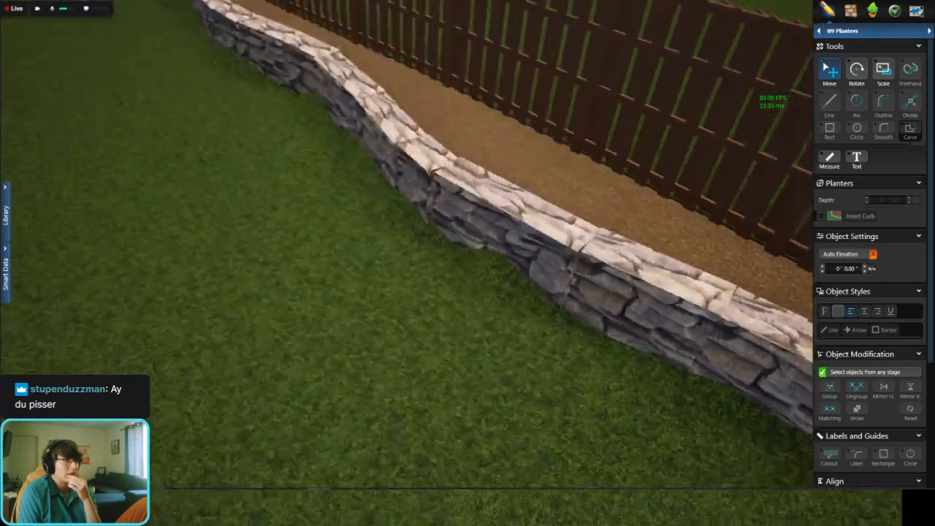
{"action": "scroll", "coordinate": [562, 187], "scroll_direction": "down", "scroll_amount": 4}
{"action": "left_click", "coordinate": [563, 185]}
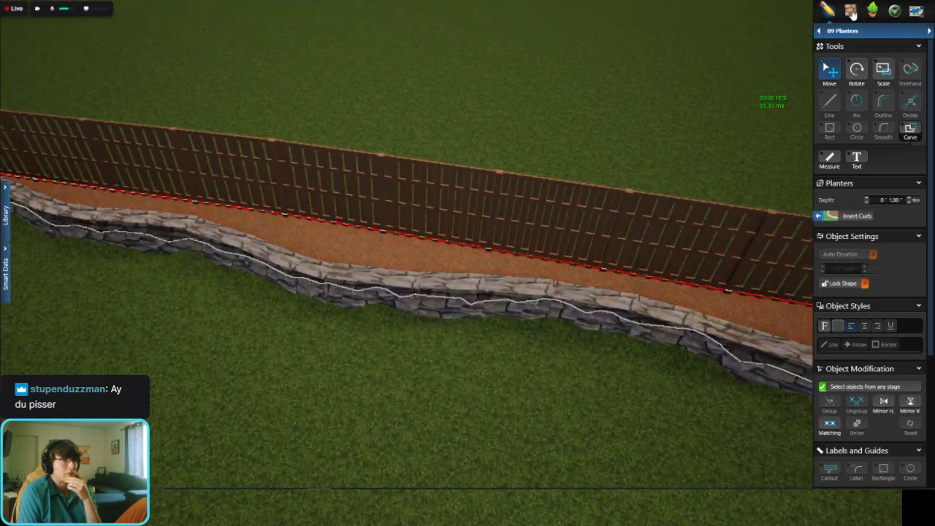
{"action": "key", "text": "m"}
{"action": "left_click_drag", "start_coordinate": [437, 261], "coordinate": [477, 233]}
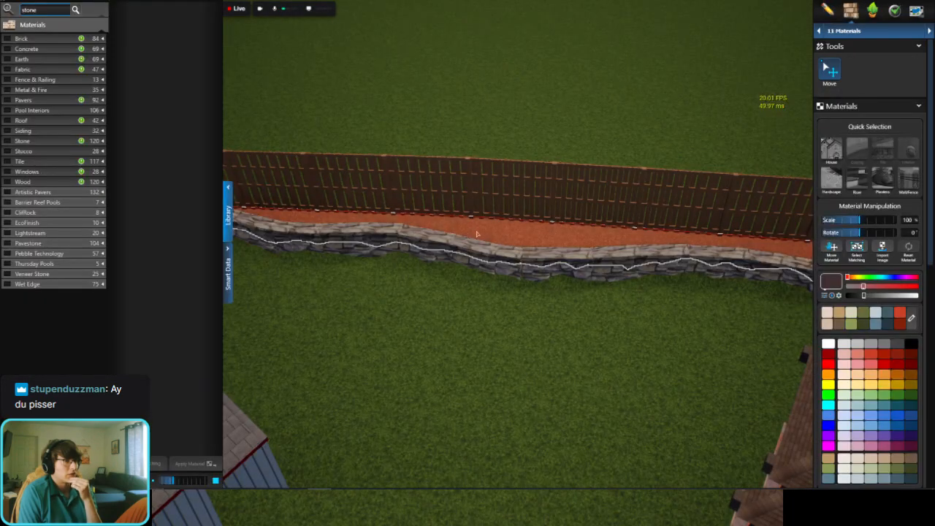
{"action": "key", "text": "Return"}
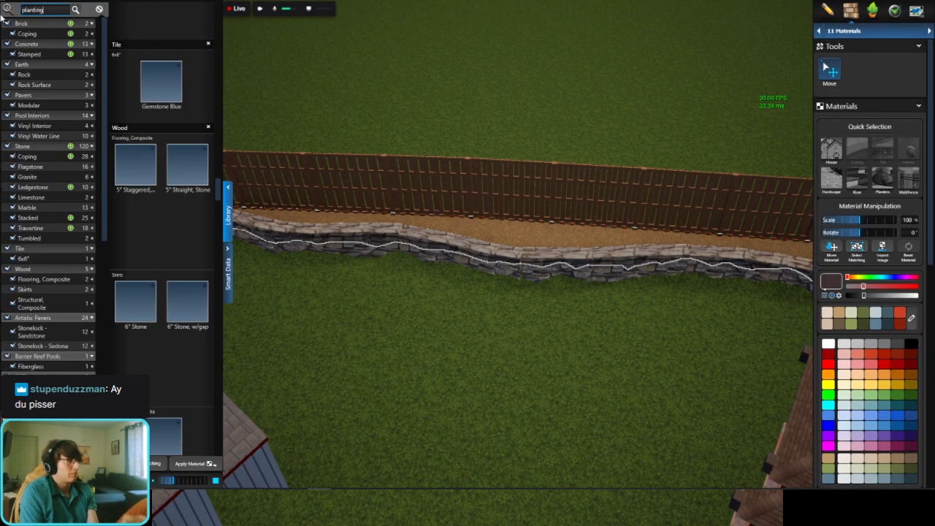
{"action": "key", "text": "Return"}
{"action": "left_click", "coordinate": [152, 56]}
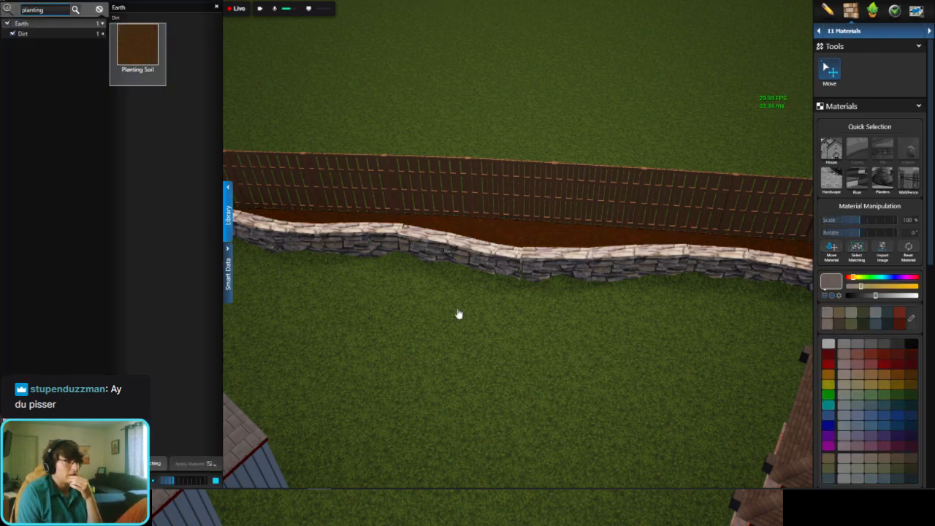
Step: Examine the planter and wavy wall in 3D from the pavilion to the deck, including the open lawn near the gate
{"action": "scroll", "coordinate": [458, 314], "scroll_direction": "down", "scroll_amount": 5}
{"action": "right_click_drag", "start_coordinate": [403, 302], "coordinate": [170, 313]}
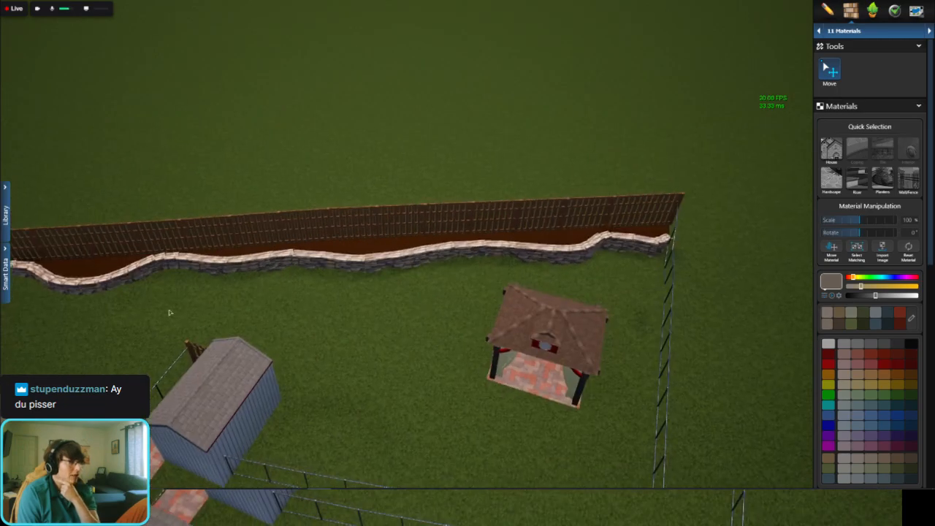
{"action": "left_click_drag", "start_coordinate": [170, 312], "coordinate": [314, 268]}
{"action": "right_click_drag", "start_coordinate": [313, 267], "coordinate": [297, 317]}
{"action": "left_click_drag", "start_coordinate": [284, 273], "coordinate": [330, 300]}
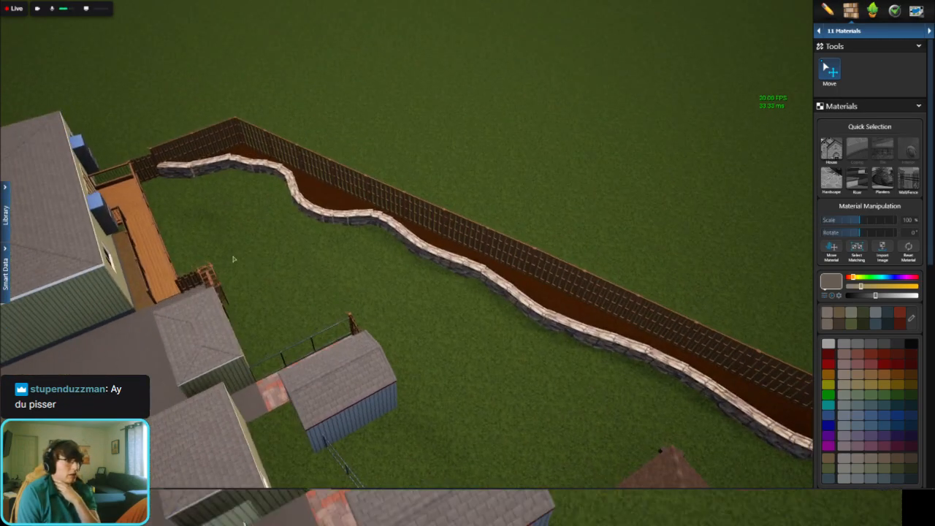
{"action": "right_click_drag", "start_coordinate": [234, 258], "coordinate": [315, 279]}
{"action": "left_click_drag", "start_coordinate": [338, 247], "coordinate": [344, 180]}
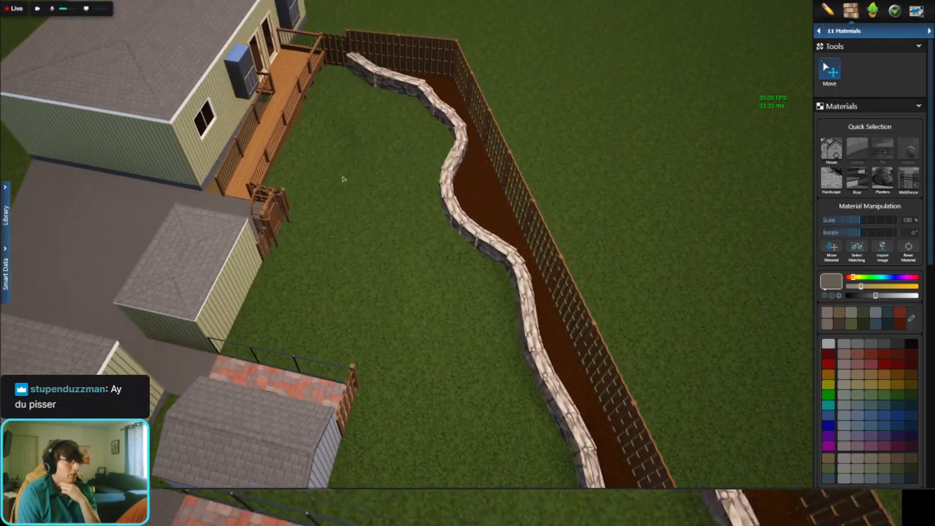
{"action": "scroll", "coordinate": [336, 169], "scroll_direction": "up", "scroll_amount": 2}
{"action": "right_click_drag", "start_coordinate": [334, 168], "coordinate": [337, 183]}
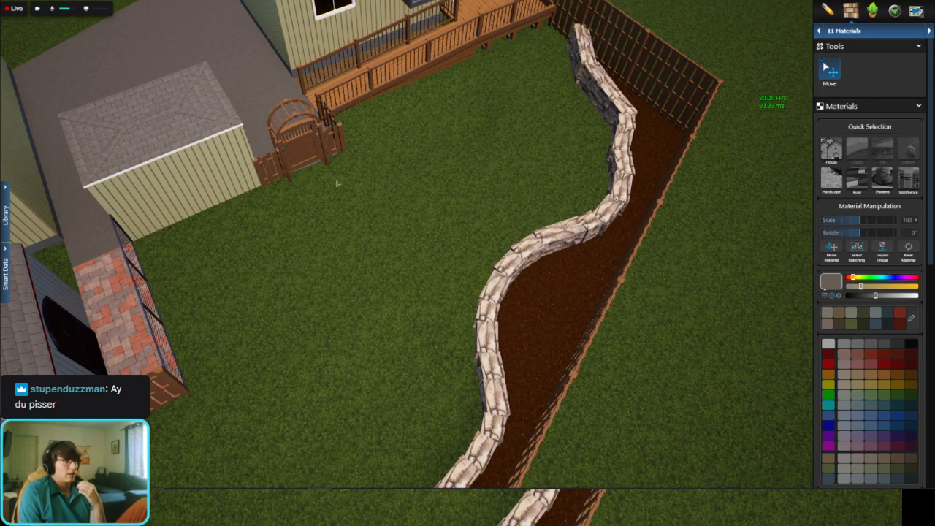
{"action": "scroll", "coordinate": [527, 120], "scroll_direction": "down", "scroll_amount": 3}
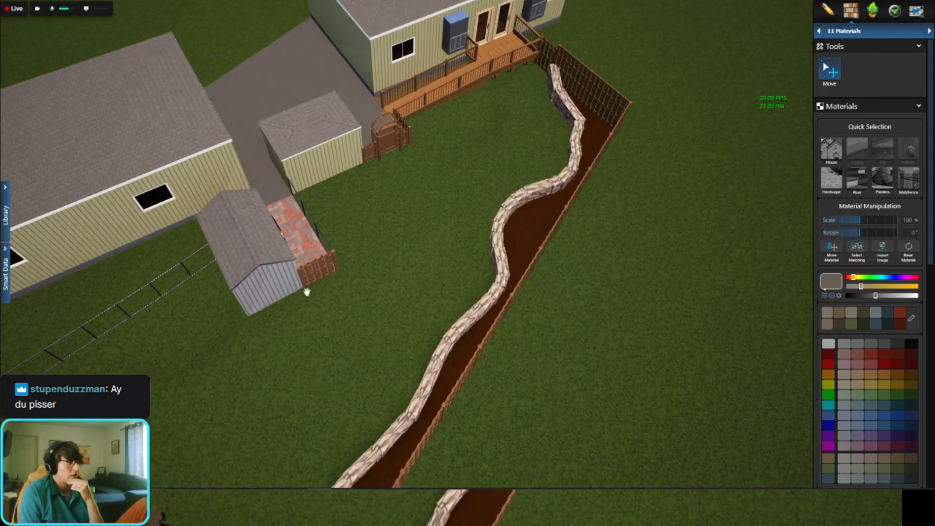
{"action": "middle_click_drag", "start_coordinate": [194, 332], "coordinate": [299, 299]}
{"action": "scroll", "coordinate": [350, 270], "scroll_direction": "up", "scroll_amount": 3}
{"action": "scroll", "coordinate": [362, 265], "scroll_direction": "down", "scroll_amount": 4}
{"action": "middle_click_drag", "start_coordinate": [479, 246], "coordinate": [436, 292]}
{"action": "scroll", "coordinate": [524, 103], "scroll_direction": "up", "scroll_amount": 4}
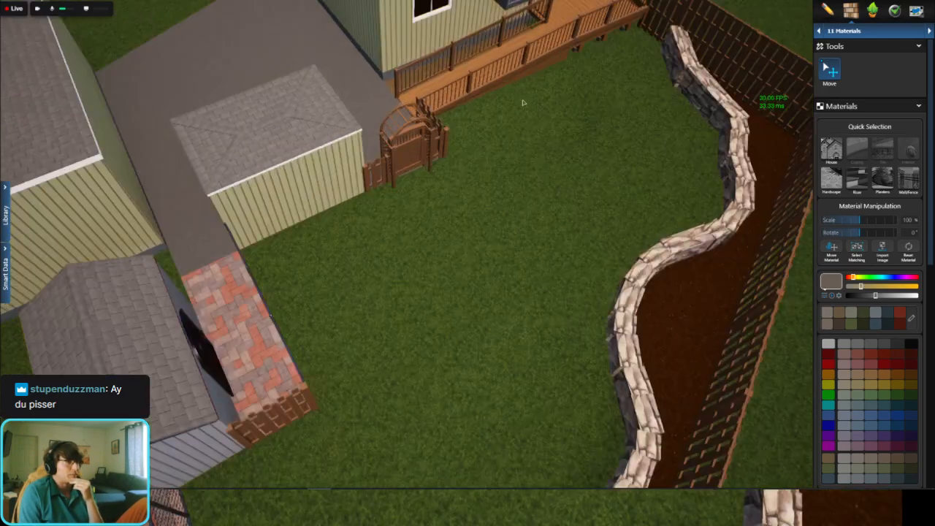
{"action": "middle_click_drag", "start_coordinate": [524, 102], "coordinate": [457, 178]}
Step: Return to the 2D plan and open the Custom Shape & Pergola stage for the lawn in front of the deck
{"action": "key", "text": "space"}
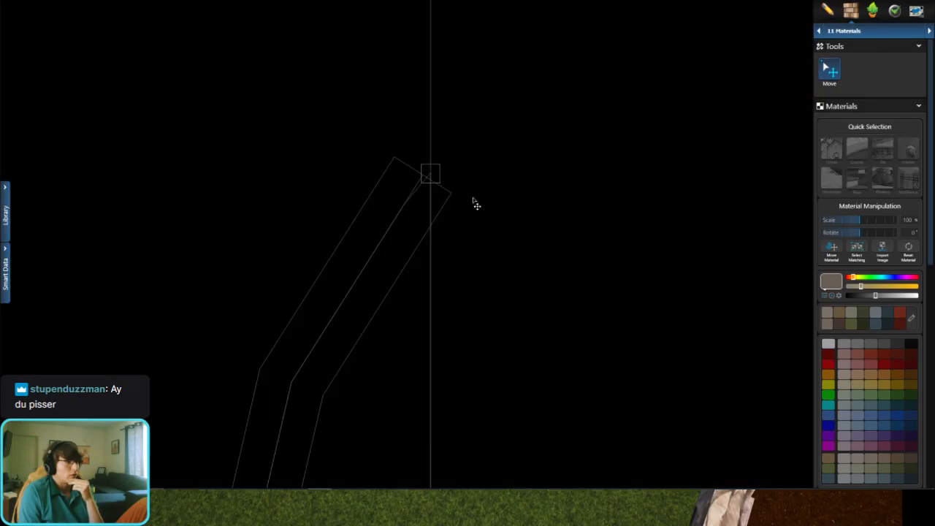
{"action": "scroll", "coordinate": [466, 205], "scroll_direction": "down", "scroll_amount": 8}
{"action": "scroll", "coordinate": [387, 212], "scroll_direction": "up", "scroll_amount": 3}
{"action": "scroll", "coordinate": [414, 217], "scroll_direction": "up", "scroll_amount": 3}
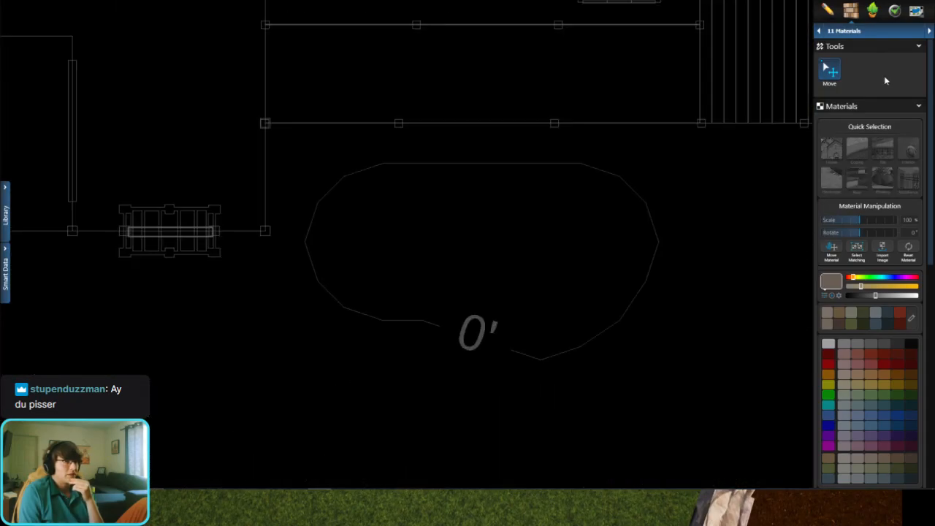
{"action": "left_click", "coordinate": [909, 32]}
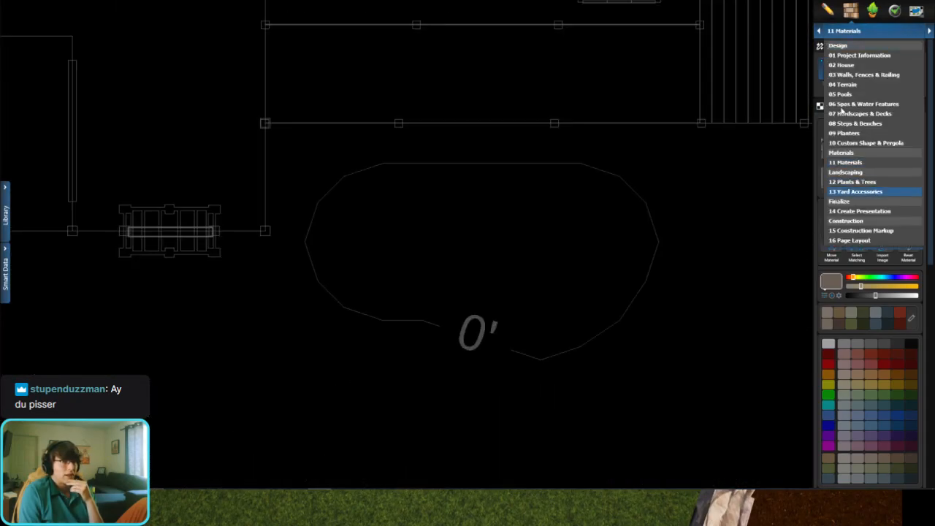
{"action": "left_click", "coordinate": [876, 146]}
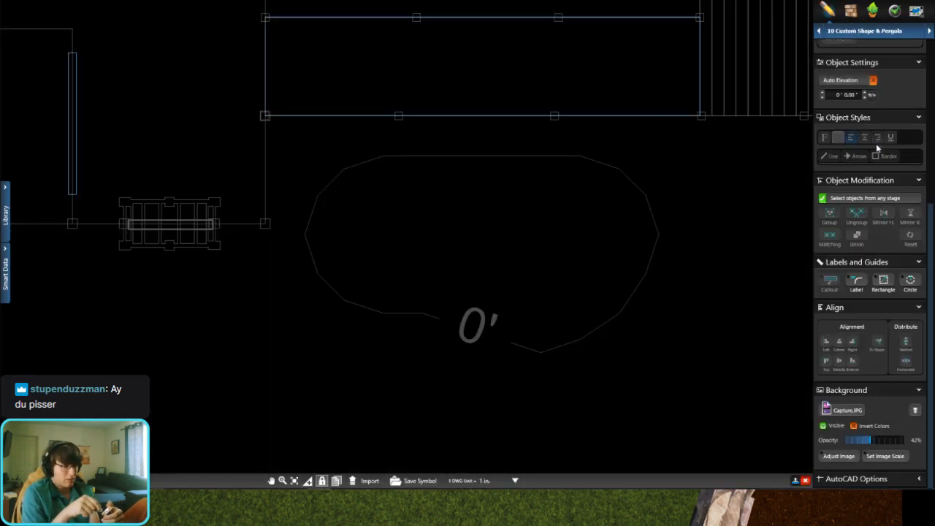
{"action": "scroll", "coordinate": [861, 162], "scroll_direction": "up", "scroll_amount": 5}
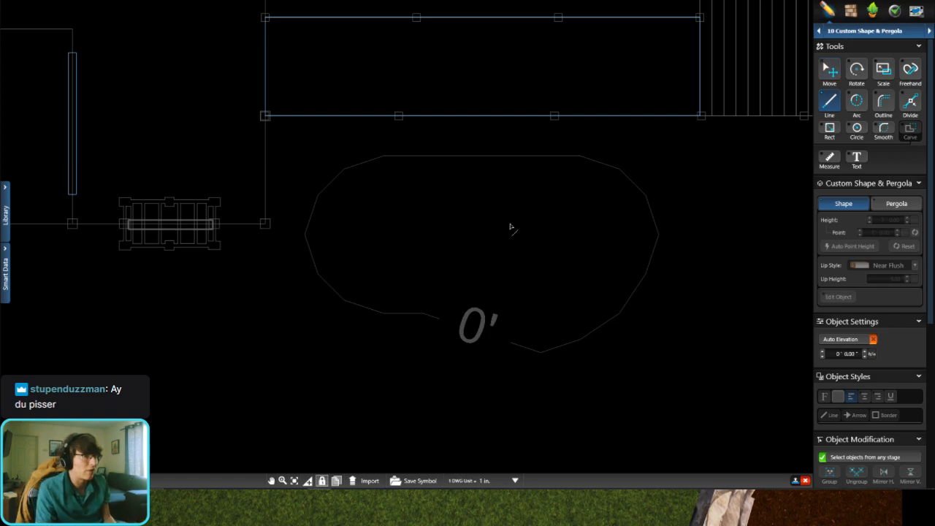
{"action": "scroll", "coordinate": [460, 215], "scroll_direction": "up", "scroll_amount": 2}
Step: Draw a 3' by 3' square custom shape with the Line tool on the lawn in front of the deck
{"action": "left_click", "coordinate": [442, 187]}
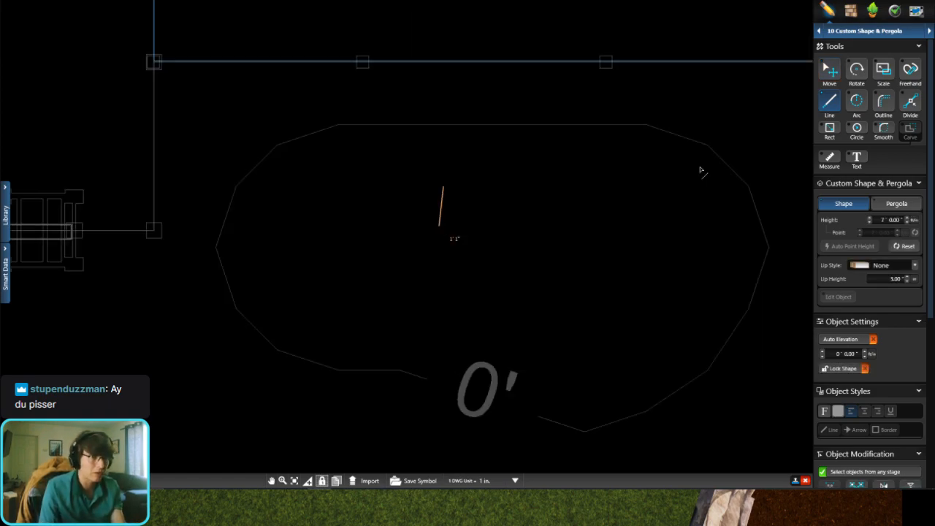
{"action": "left_click", "coordinate": [829, 69]}
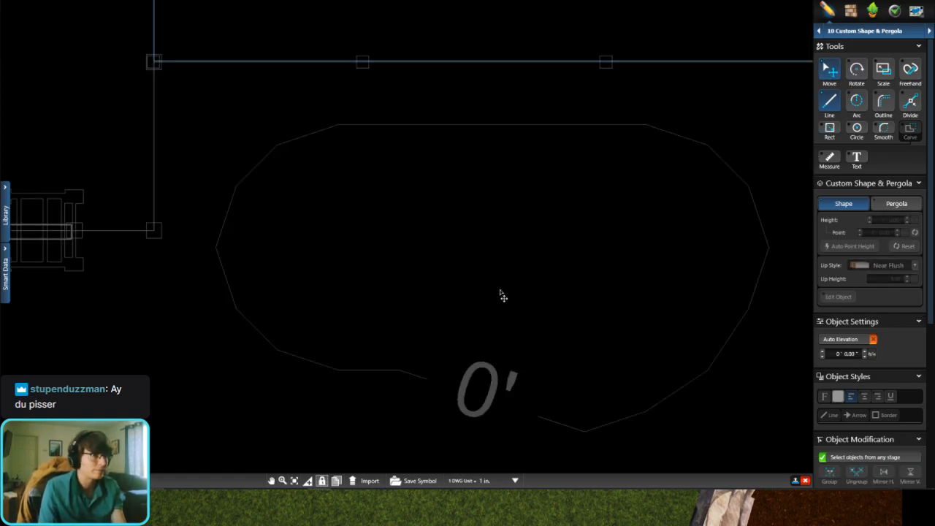
{"action": "left_click", "coordinate": [425, 177]}
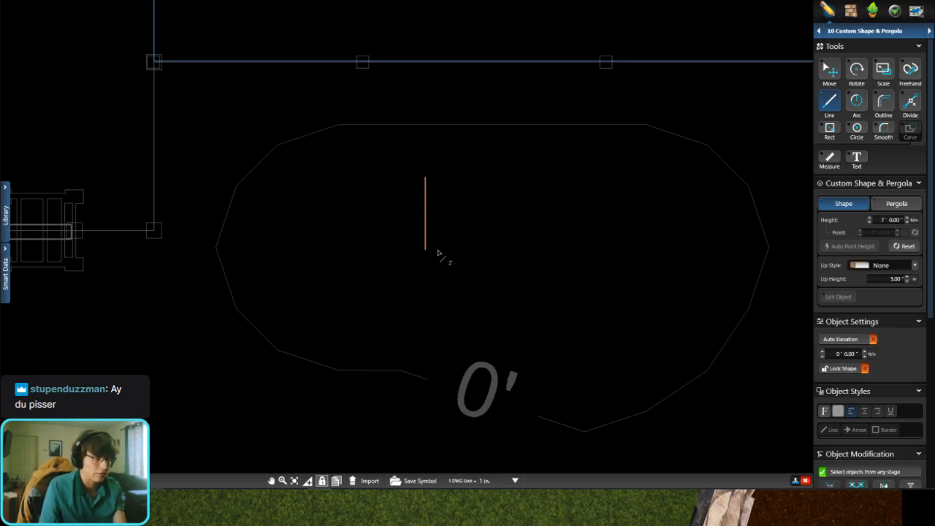
{"action": "key", "text": "Tab"}
{"action": "type", "text": "3"}
{"action": "key", "text": "Return"}
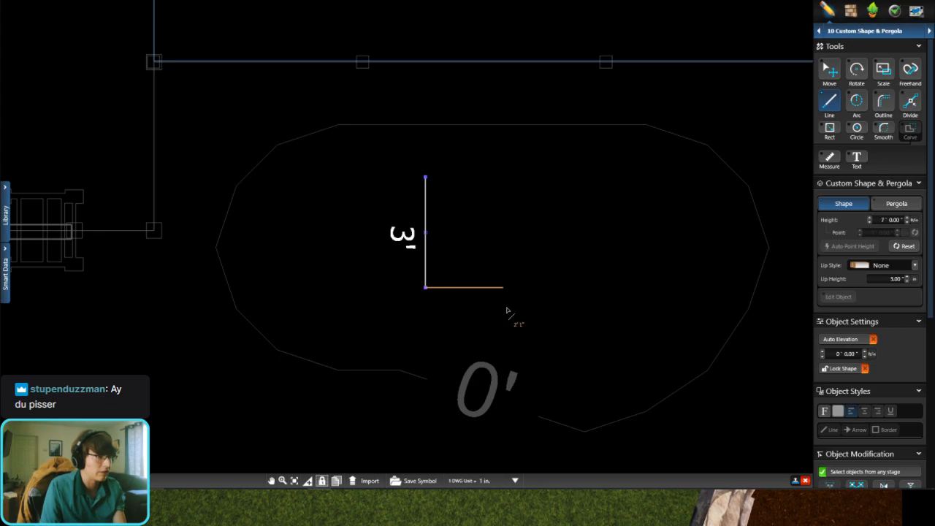
{"action": "key", "text": "Tab"}
{"action": "type", "text": "3"}
{"action": "key", "text": "Return"}
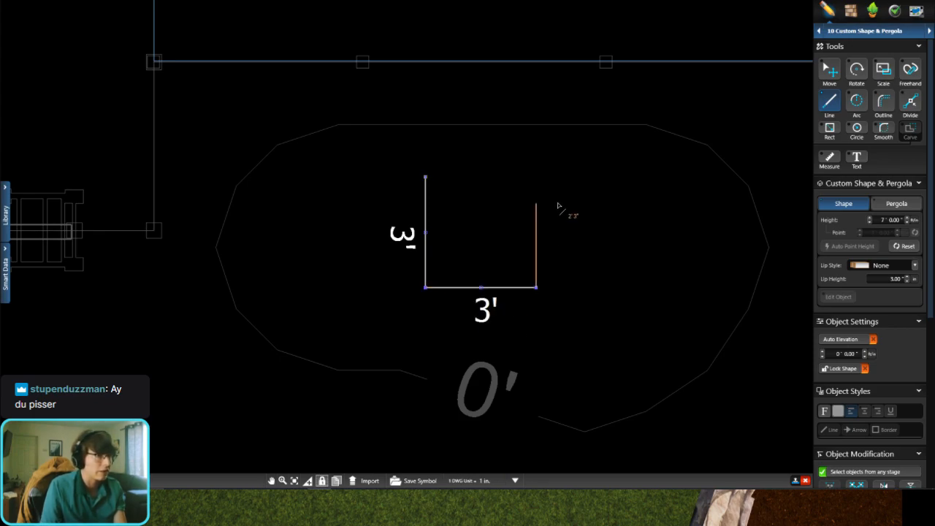
{"action": "key", "text": "Tab"}
{"action": "type", "text": "3"}
{"action": "key", "text": "Return"}
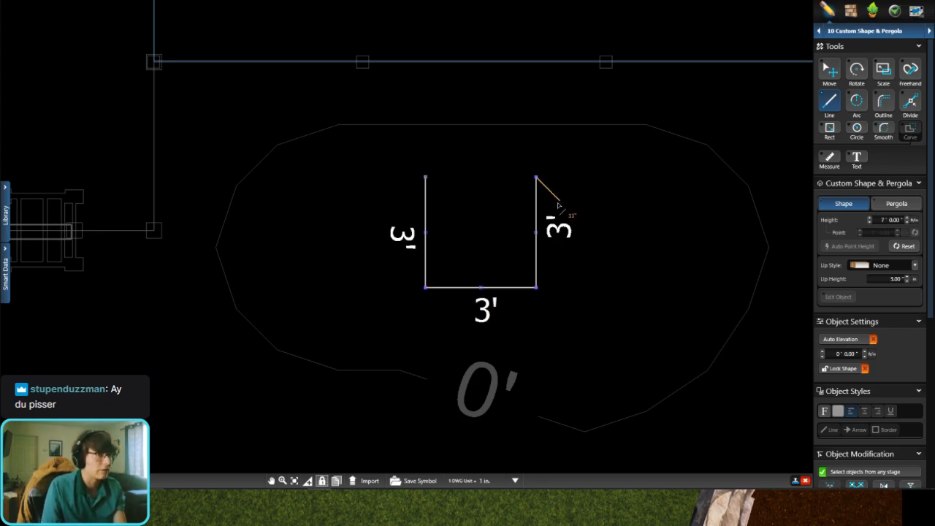
{"action": "left_click", "coordinate": [430, 182]}
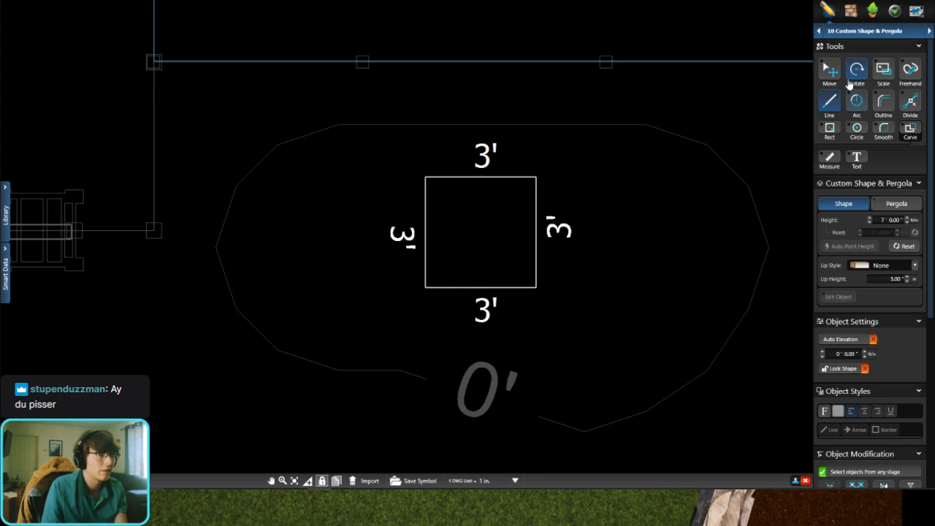
Step: Set the square's height to 0' 1" and focus on it in 3D
{"action": "left_click", "coordinate": [854, 71]}
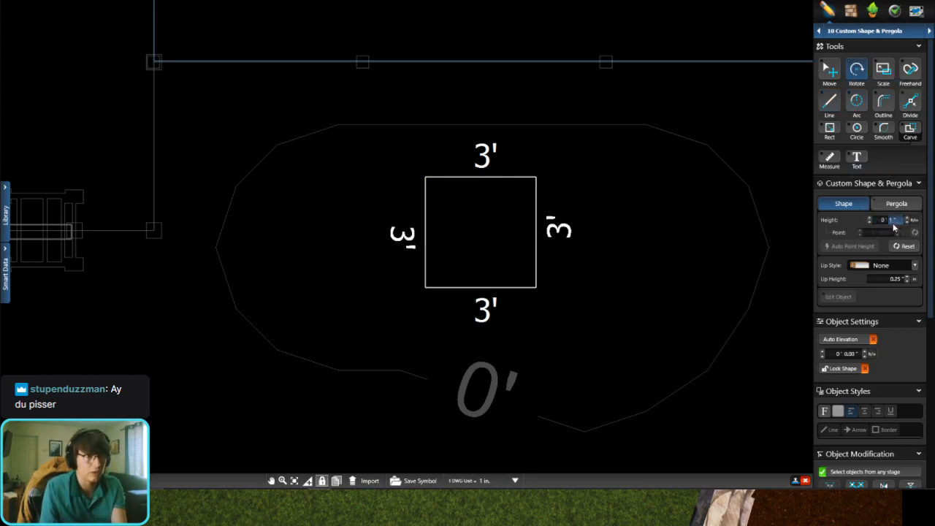
{"action": "key", "text": "space"}
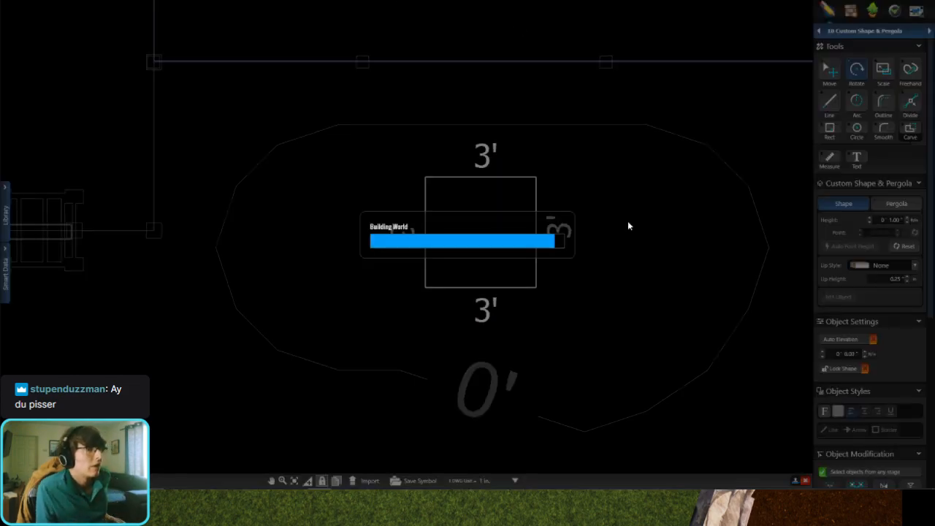
{"action": "key", "text": "f"}
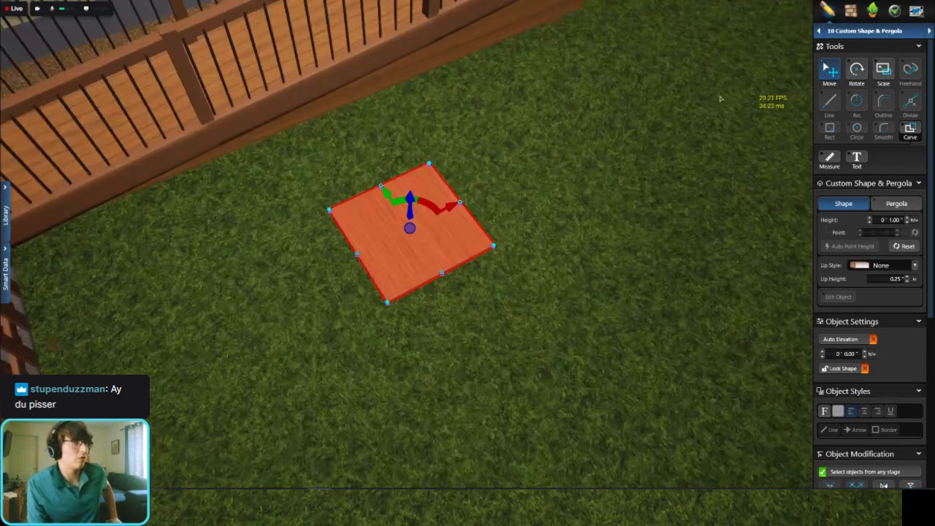
Step: Focus on the square on the lawn and search the materials library for drain
{"action": "key", "text": "m"}
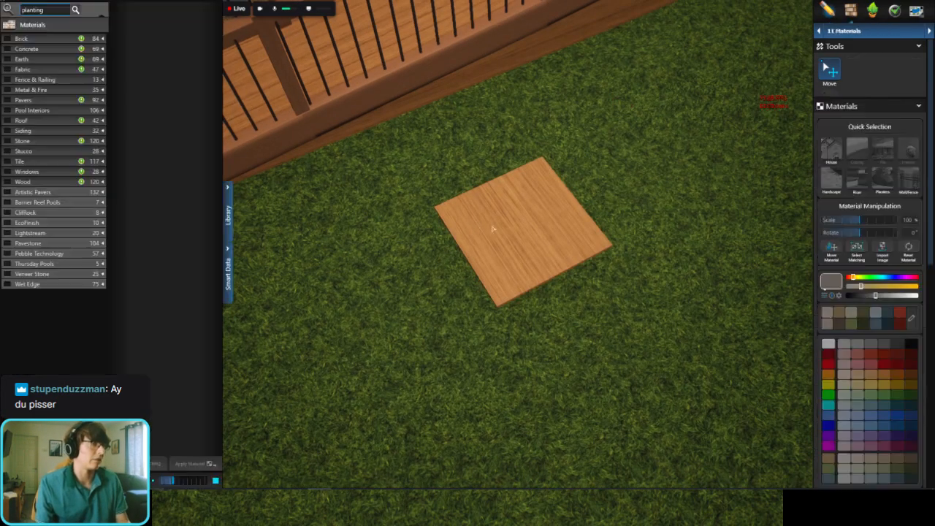
{"action": "double_click", "coordinate": [501, 229]}
{"action": "left_click", "coordinate": [41, 9]}
{"action": "key", "text": "Return"}
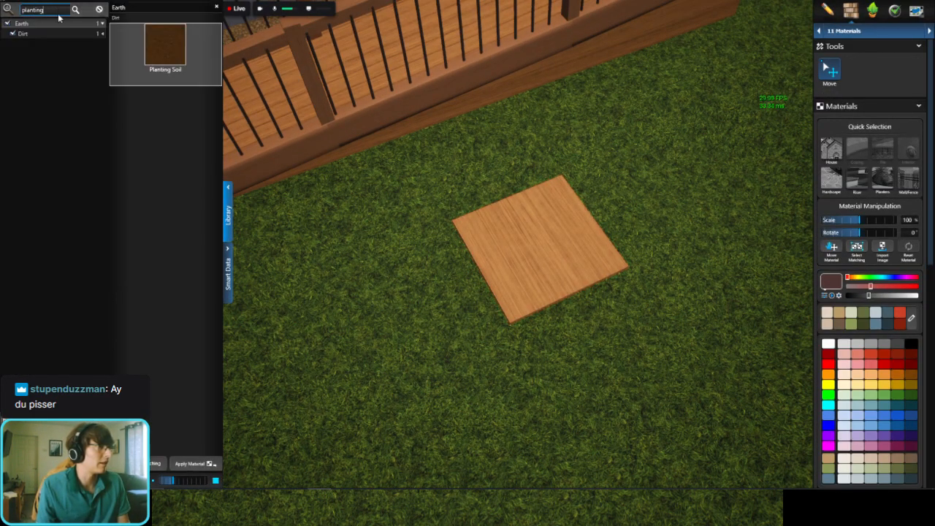
{"action": "left_click", "coordinate": [99, 9]}
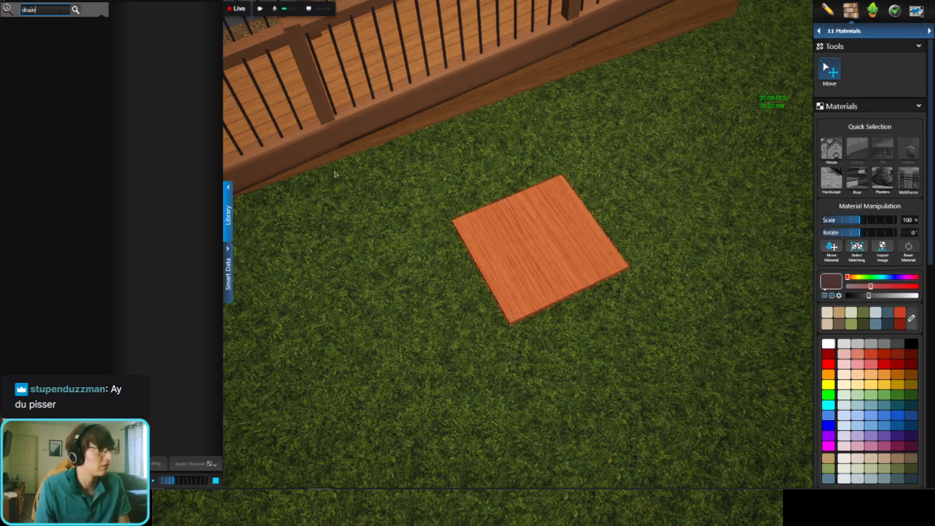
Step: Search the Yard Accessories library for drain and look through the available drains and nozzles
{"action": "left_click", "coordinate": [869, 31]}
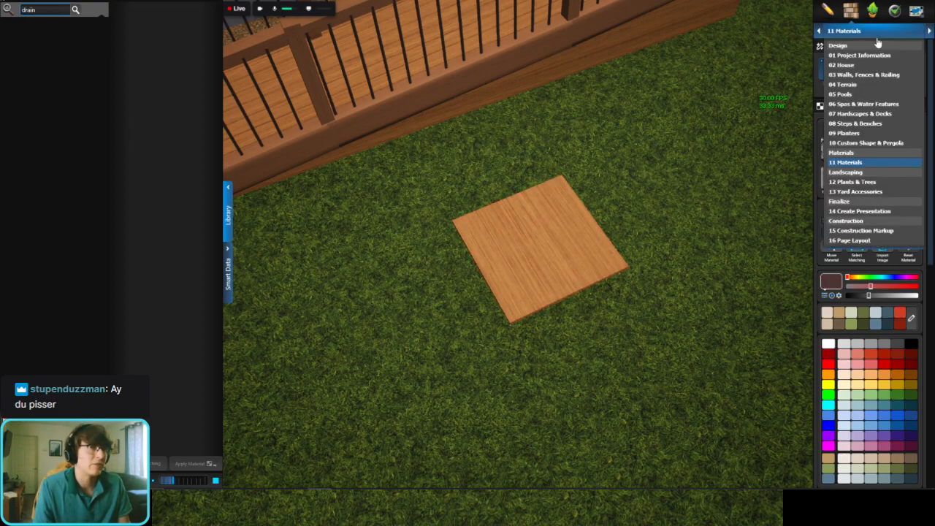
{"action": "left_click", "coordinate": [880, 191]}
{"action": "left_click", "coordinate": [33, 23]}
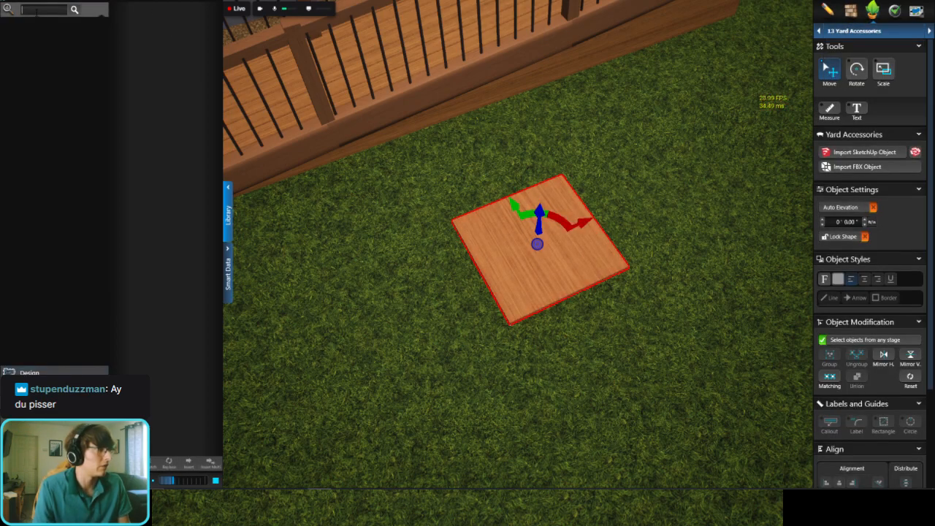
{"action": "type", "text": "drain"}
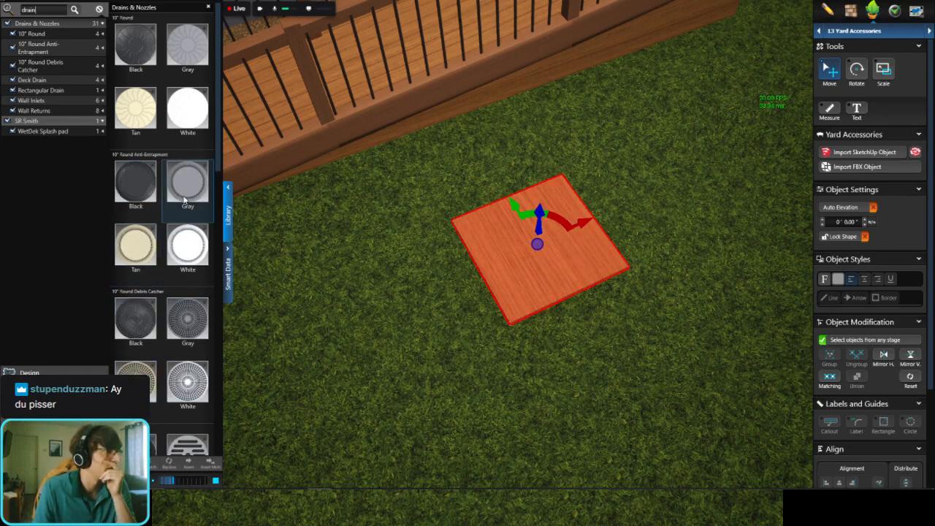
{"action": "scroll", "coordinate": [177, 146], "scroll_direction": "down", "scroll_amount": 5}
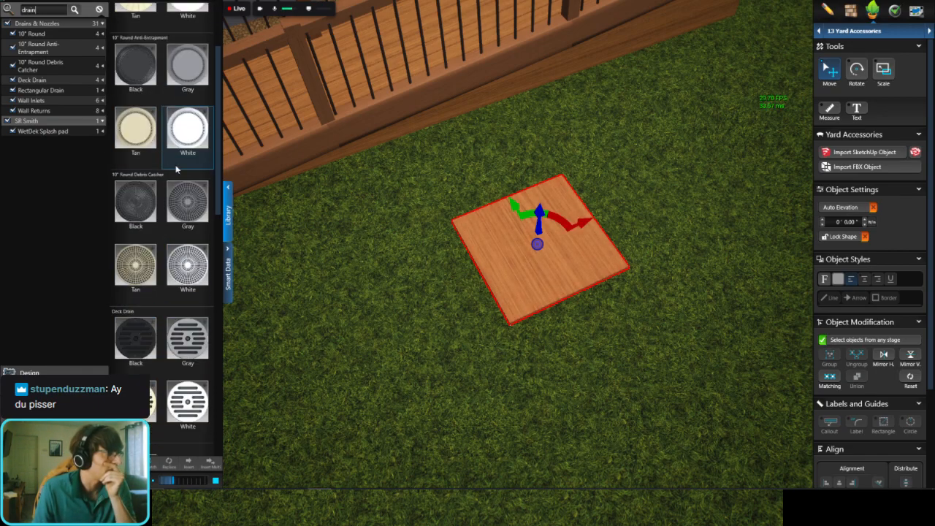
{"action": "scroll", "coordinate": [176, 168], "scroll_direction": "down", "scroll_amount": 3}
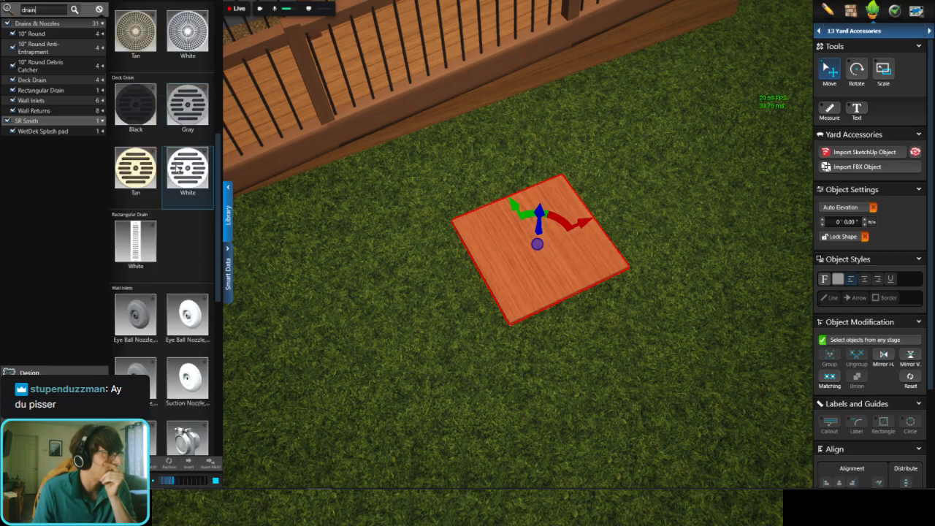
{"action": "scroll", "coordinate": [177, 167], "scroll_direction": "down", "scroll_amount": 10}
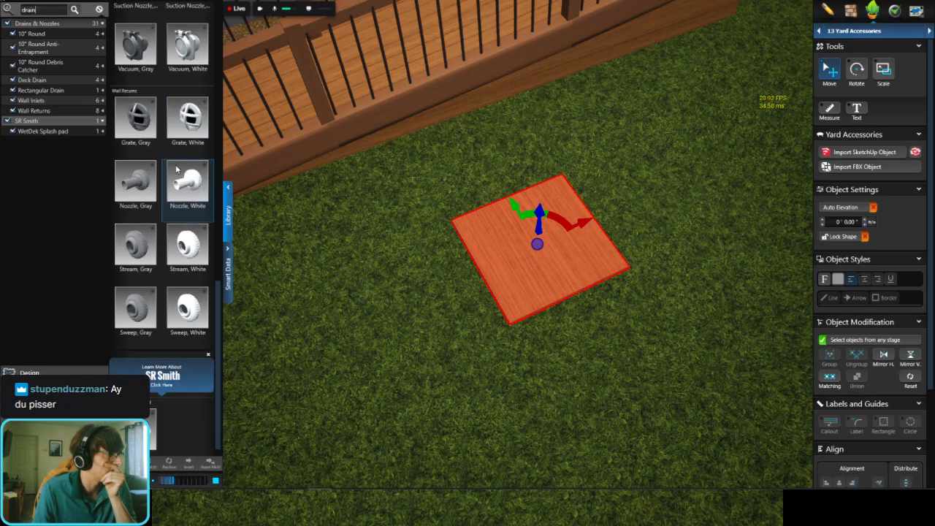
{"action": "scroll", "coordinate": [174, 406], "scroll_direction": "up", "scroll_amount": 5}
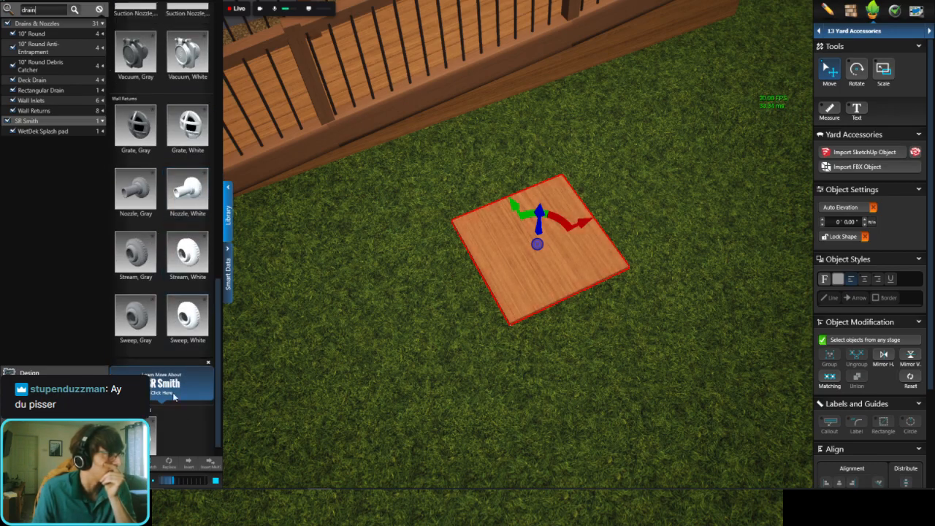
{"action": "scroll", "coordinate": [179, 378], "scroll_direction": "up", "scroll_amount": 15}
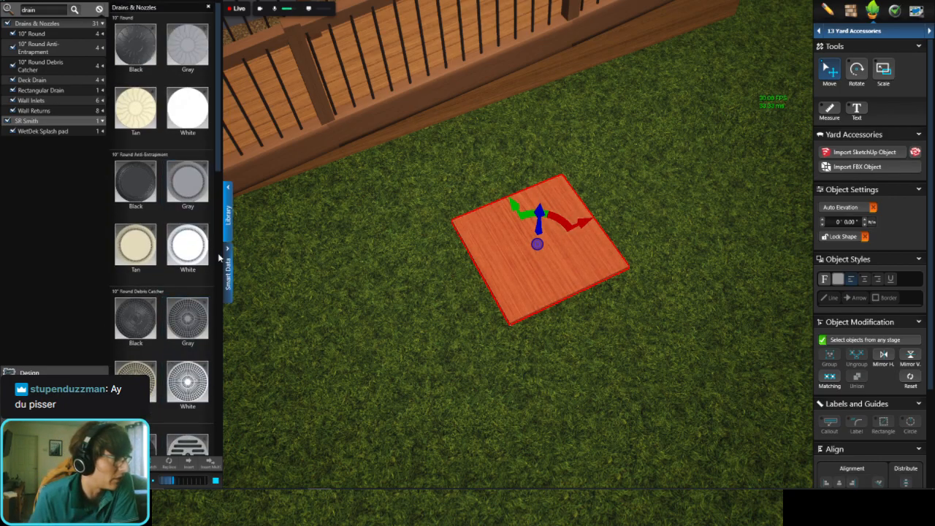
{"action": "left_click_drag", "start_coordinate": [201, 247], "coordinate": [391, 301]}
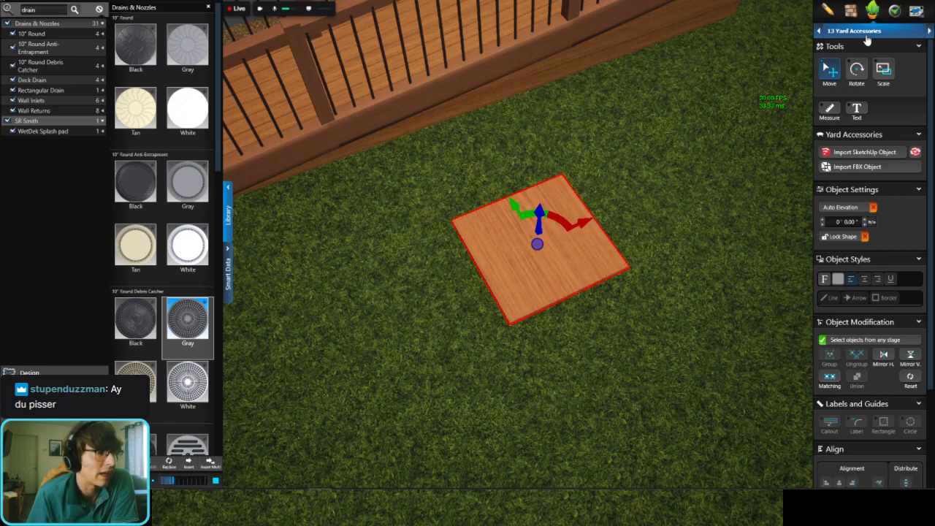
Step: Copy the dark slatted garage door material onto the square on the lawn in front of the deck
{"action": "scroll", "coordinate": [585, 223], "scroll_direction": "down", "scroll_amount": 5}
{"action": "middle_click_drag", "start_coordinate": [585, 224], "coordinate": [553, 78]}
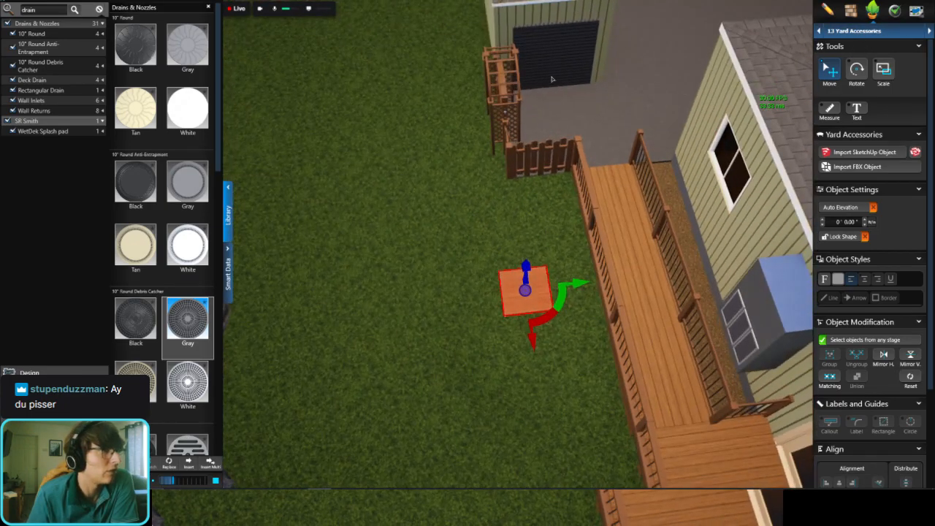
{"action": "scroll", "coordinate": [552, 79], "scroll_direction": "up", "scroll_amount": 3}
{"action": "left_click", "coordinate": [850, 11]}
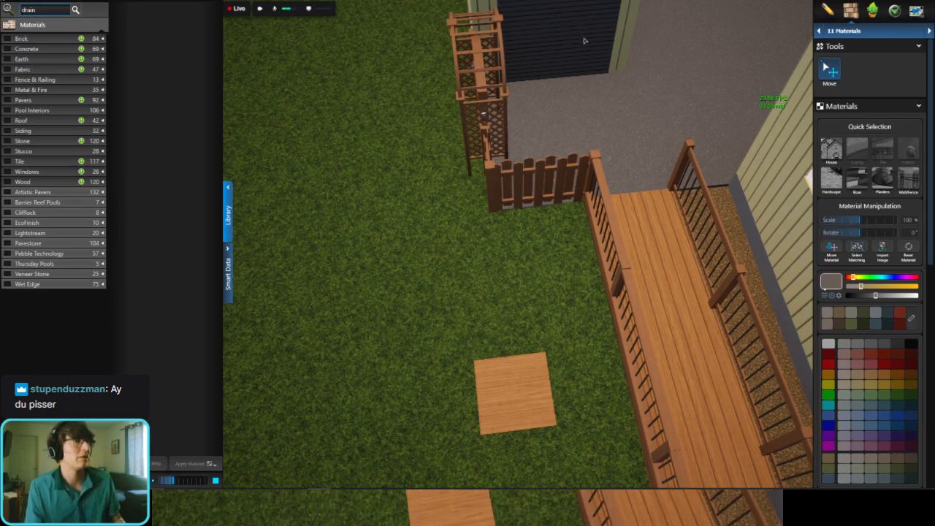
{"action": "left_click", "coordinate": [585, 41]}
{"action": "middle_click_drag", "start_coordinate": [585, 41], "coordinate": [591, 272]}
{"action": "scroll", "coordinate": [531, 284], "scroll_direction": "up", "scroll_amount": 3}
{"action": "left_click", "coordinate": [592, 272]}
{"action": "scroll", "coordinate": [523, 208], "scroll_direction": "up", "scroll_amount": 3}
{"action": "middle_click_drag", "start_coordinate": [523, 207], "coordinate": [458, 79]}
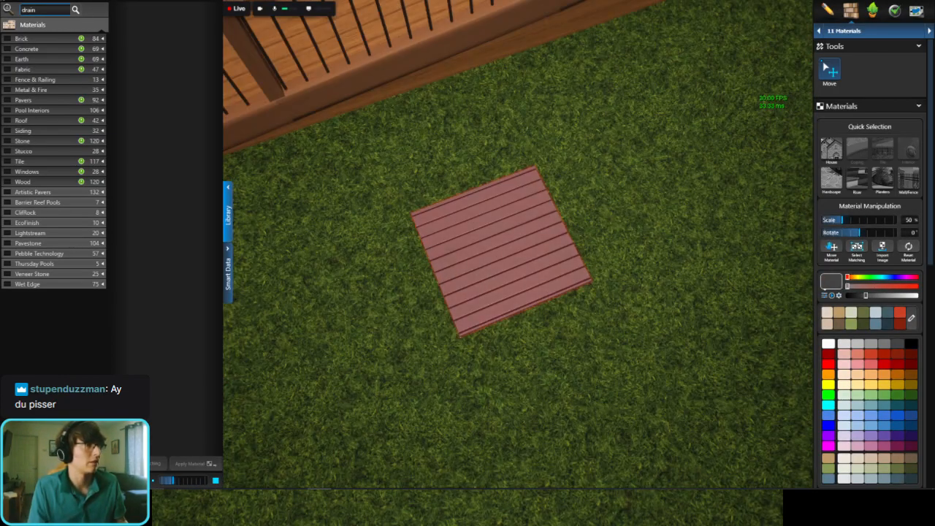
{"action": "key", "text": "Escape"}
Step: Set the slatted square's elevation to -1' 0" in the Custom Shape & Pergola stage
{"action": "scroll", "coordinate": [470, 207], "scroll_direction": "down", "scroll_amount": 4}
{"action": "middle_click_drag", "start_coordinate": [480, 241], "coordinate": [468, 197]}
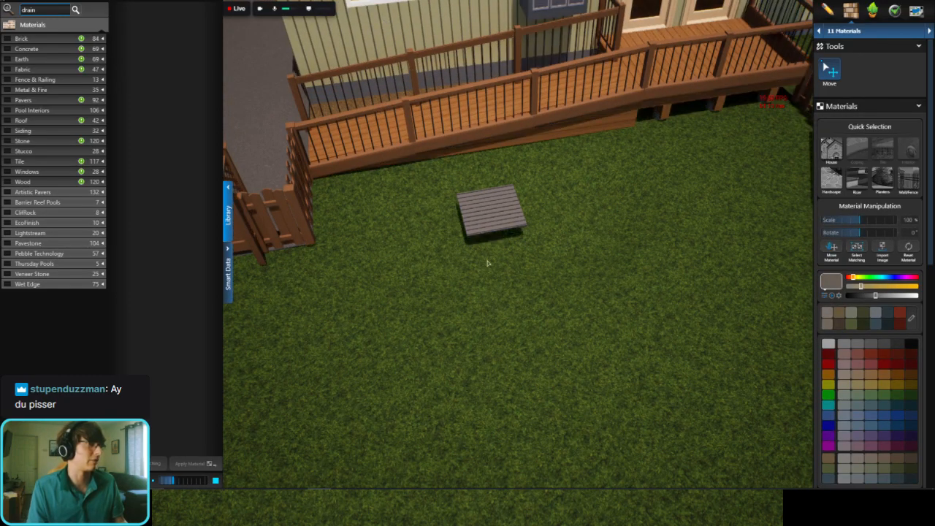
{"action": "middle_click_drag", "start_coordinate": [487, 260], "coordinate": [511, 248]}
{"action": "left_click", "coordinate": [846, 32]}
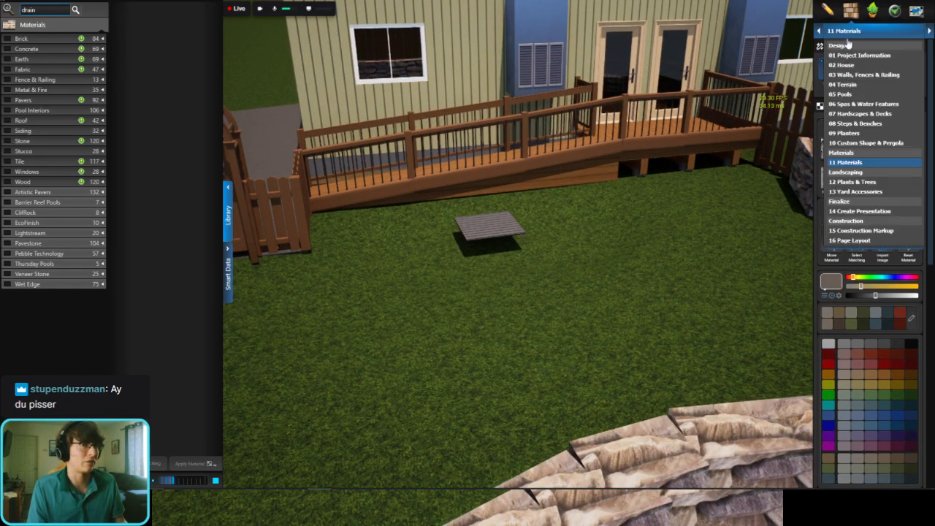
{"action": "left_click", "coordinate": [865, 143]}
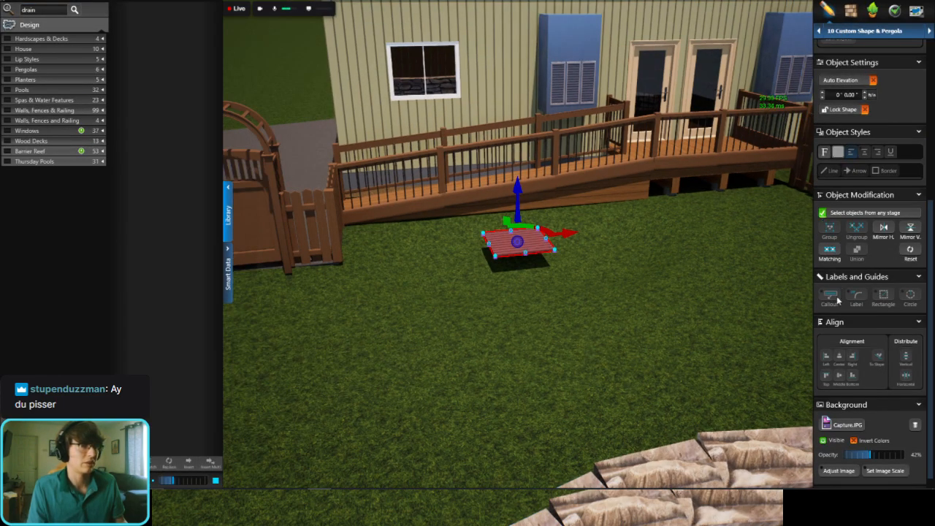
{"action": "scroll", "coordinate": [870, 427], "scroll_direction": "down", "scroll_amount": 1}
{"action": "scroll", "coordinate": [872, 292], "scroll_direction": "up", "scroll_amount": 3}
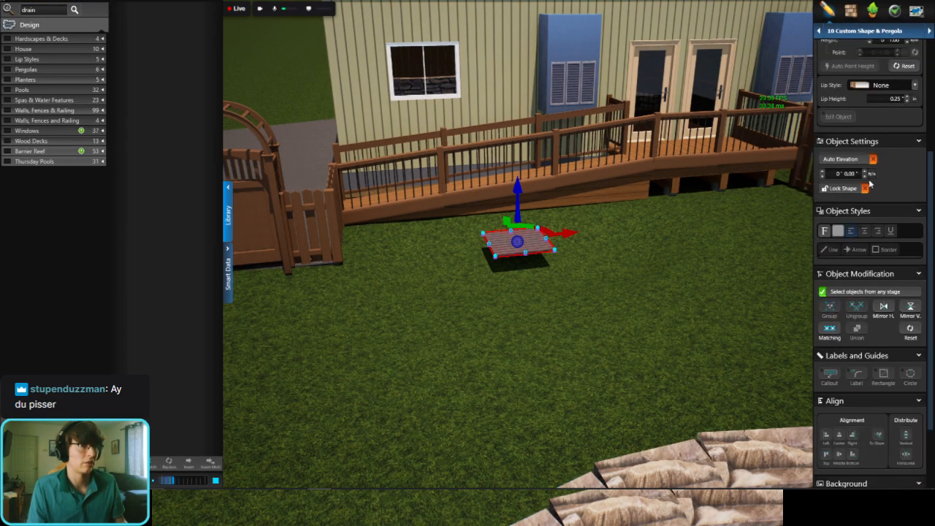
{"action": "left_click", "coordinate": [822, 178]}
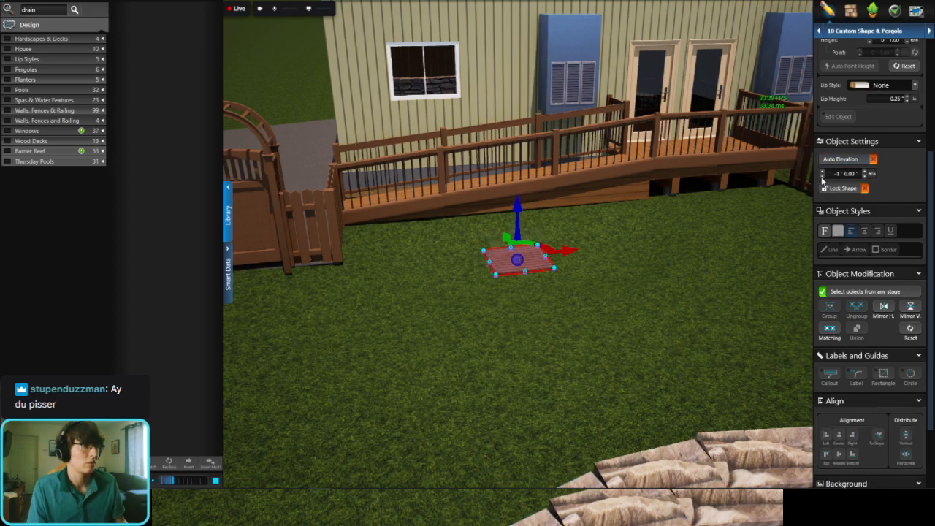
{"action": "middle_click_drag", "start_coordinate": [563, 270], "coordinate": [525, 156]}
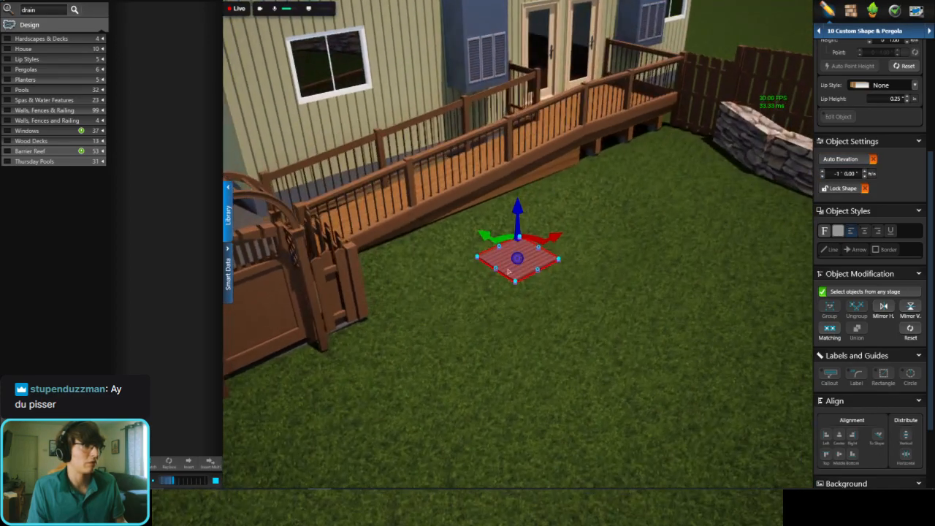
{"action": "scroll", "coordinate": [524, 156], "scroll_direction": "up", "scroll_amount": 3}
{"action": "key", "text": "Escape"}
{"action": "scroll", "coordinate": [551, 256], "scroll_direction": "down", "scroll_amount": 3}
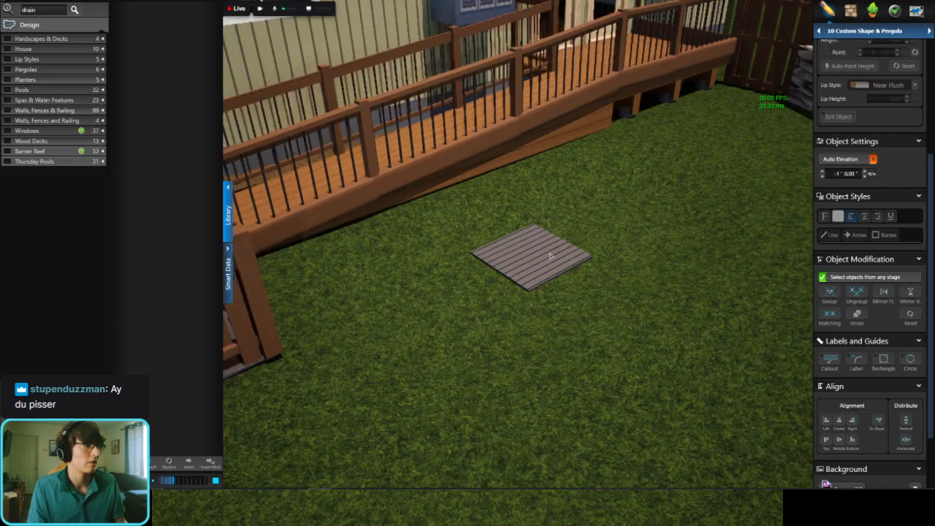
Step: Paint the gray rock terrain material on the lawn around the slatted square with the round brush in the Terrain stage
{"action": "middle_click_drag", "start_coordinate": [550, 256], "coordinate": [484, 326]}
{"action": "scroll", "coordinate": [483, 326], "scroll_direction": "down", "scroll_amount": 3}
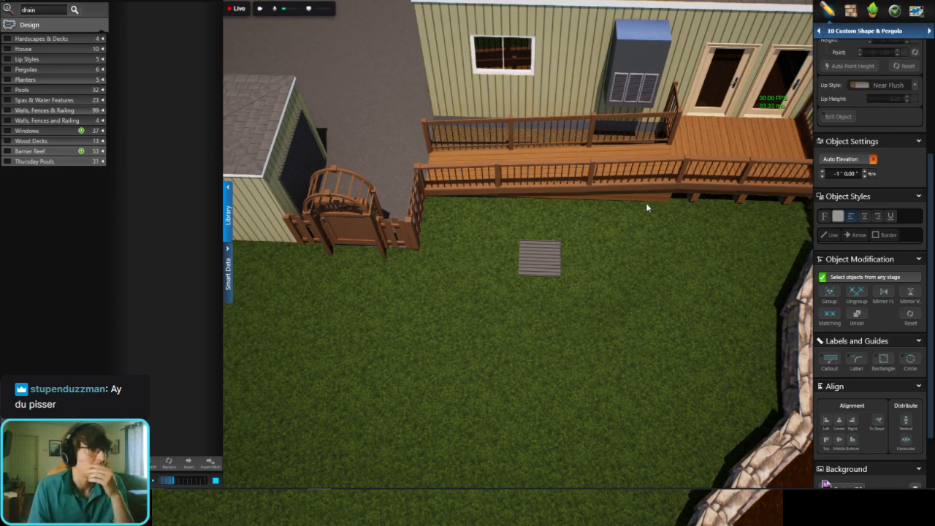
{"action": "key", "text": "space"}
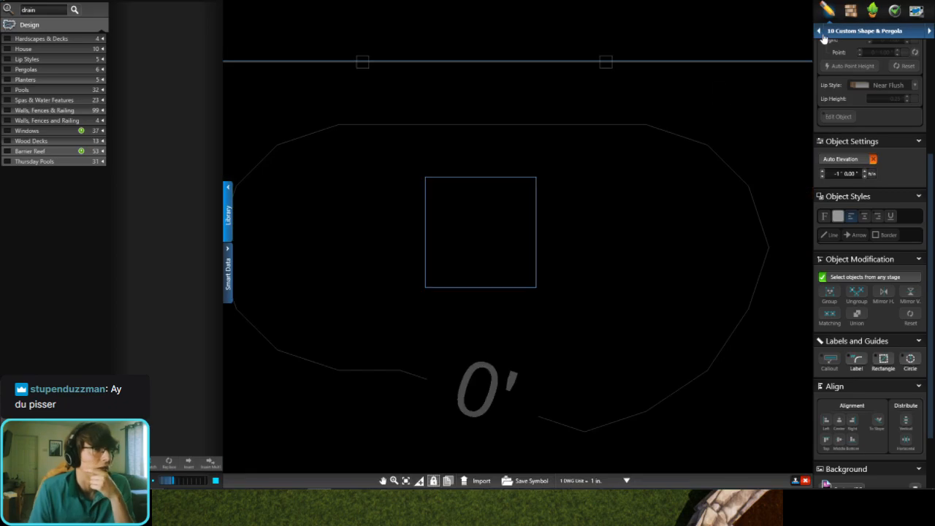
{"action": "left_click", "coordinate": [861, 33]}
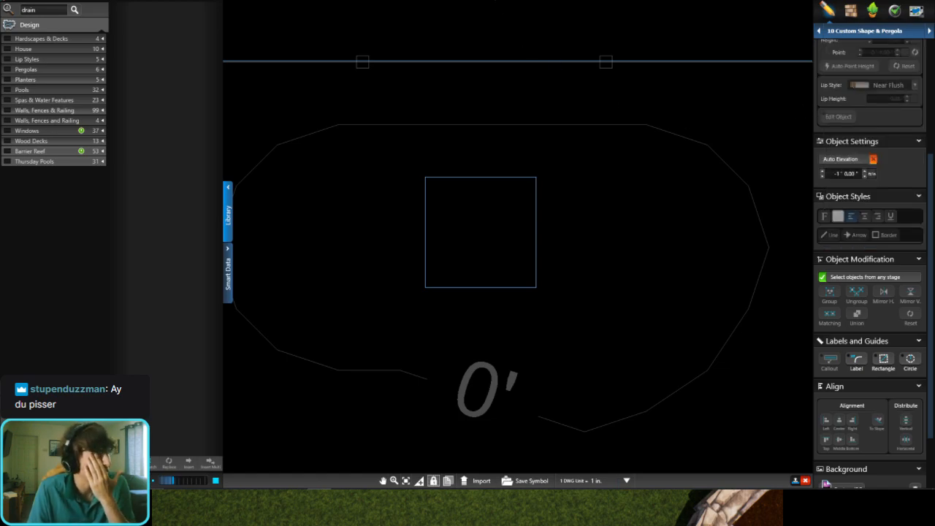
{"action": "left_click", "coordinate": [402, 0]}
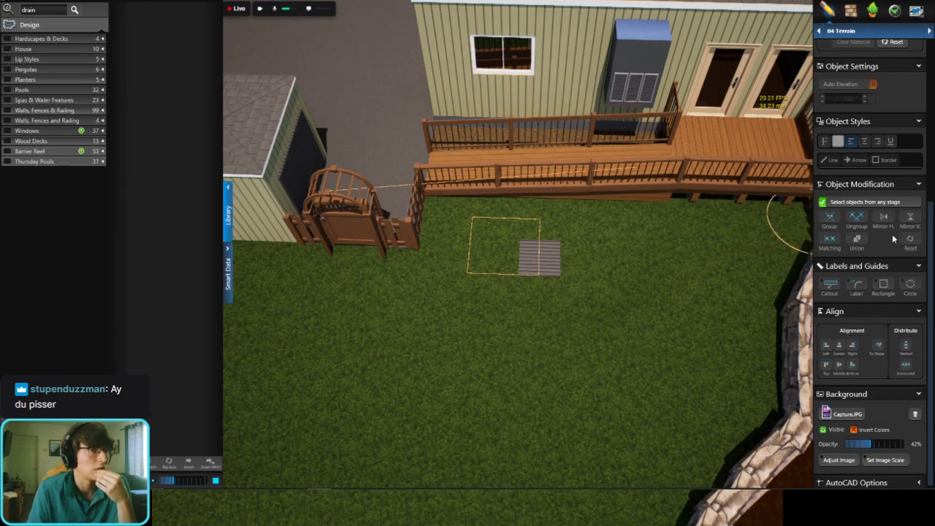
{"action": "scroll", "coordinate": [892, 238], "scroll_direction": "up", "scroll_amount": 3}
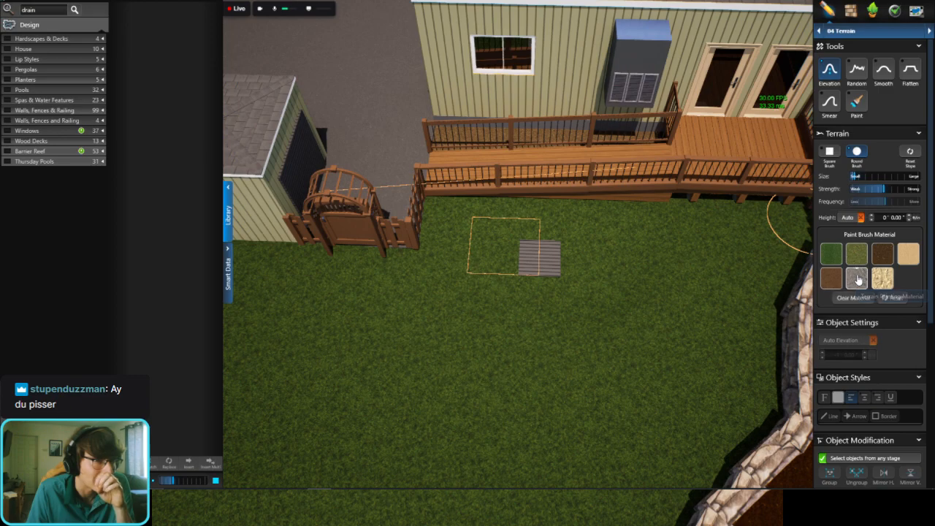
{"action": "scroll", "coordinate": [577, 269], "scroll_direction": "up", "scroll_amount": 3}
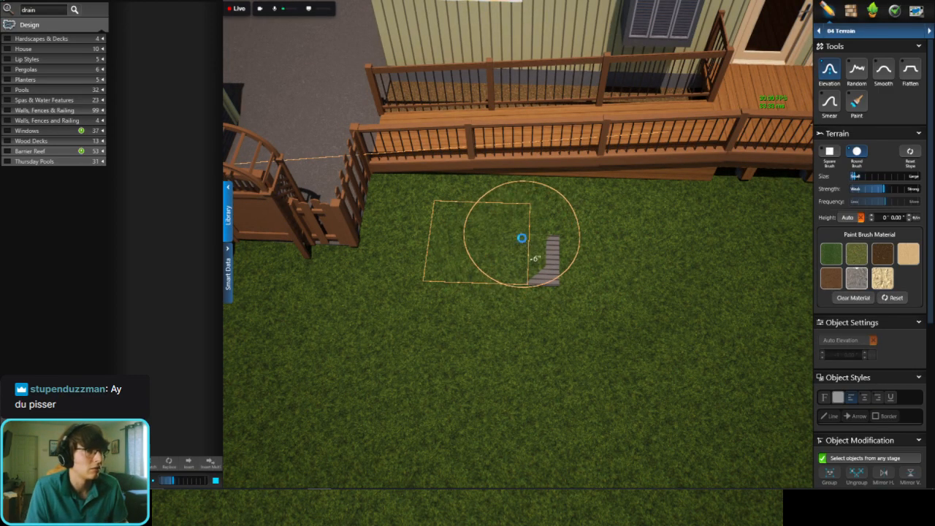
{"action": "left_click", "coordinate": [856, 104]}
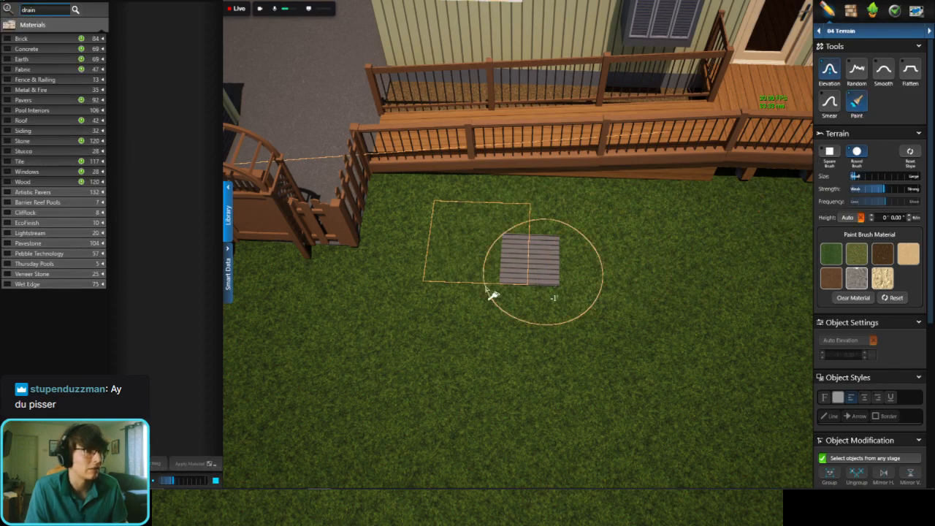
{"action": "mouse_move", "coordinate": [490, 264]}
{"action": "left_mouse_down"}
{"action": "mouse_move", "coordinate": [624, 246]}
{"action": "mouse_move", "coordinate": [640, 255]}
{"action": "mouse_move", "coordinate": [641, 292]}
{"action": "mouse_move", "coordinate": [520, 304]}
{"action": "mouse_move", "coordinate": [448, 265]}
{"action": "mouse_move", "coordinate": [445, 252]}
{"action": "mouse_move", "coordinate": [405, 244]}
{"action": "mouse_move", "coordinate": [446, 233]}
{"action": "mouse_move", "coordinate": [455, 236]}
{"action": "mouse_move", "coordinate": [418, 244]}
{"action": "mouse_move", "coordinate": [547, 241]}
{"action": "mouse_move", "coordinate": [510, 219]}
{"action": "mouse_move", "coordinate": [538, 209]}
{"action": "mouse_move", "coordinate": [676, 255]}
{"action": "mouse_move", "coordinate": [617, 314]}
{"action": "mouse_move", "coordinate": [557, 336]}
{"action": "mouse_move", "coordinate": [477, 333]}
{"action": "mouse_move", "coordinate": [423, 296]}
{"action": "mouse_move", "coordinate": [542, 317]}
{"action": "mouse_move", "coordinate": [658, 282]}
{"action": "mouse_move", "coordinate": [680, 259]}
{"action": "mouse_move", "coordinate": [637, 233]}
{"action": "mouse_move", "coordinate": [446, 212]}
{"action": "mouse_move", "coordinate": [391, 267]}
{"action": "mouse_move", "coordinate": [438, 230]}
{"action": "mouse_move", "coordinate": [648, 239]}
{"action": "mouse_move", "coordinate": [619, 267]}
{"action": "mouse_move", "coordinate": [656, 299]}
{"action": "left_mouse_up"}
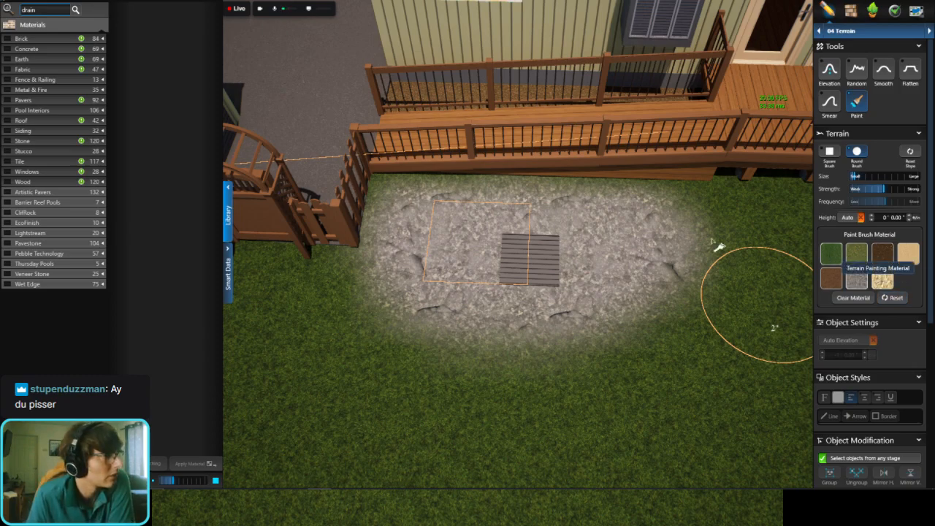
Step: Search the terrain paint material library for drain and rock
{"action": "key", "text": "Return"}
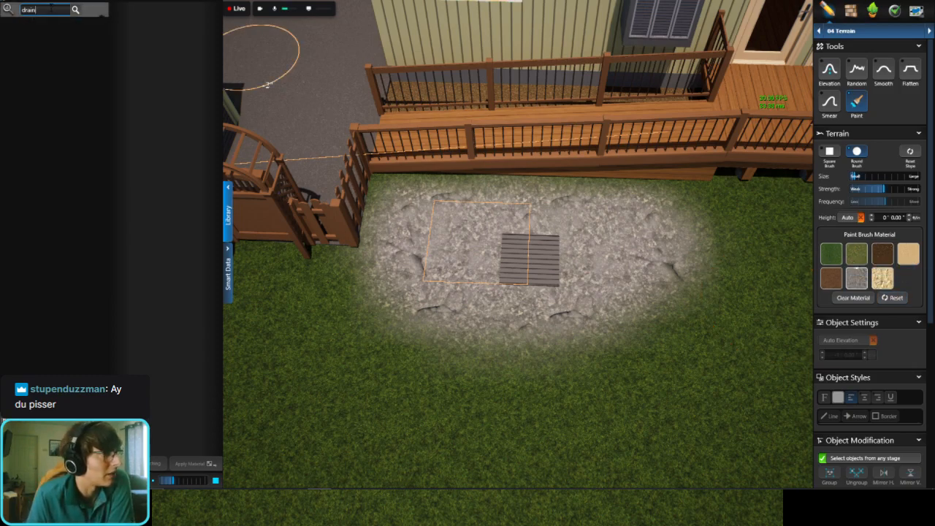
{"action": "key", "text": "BackSpace"}
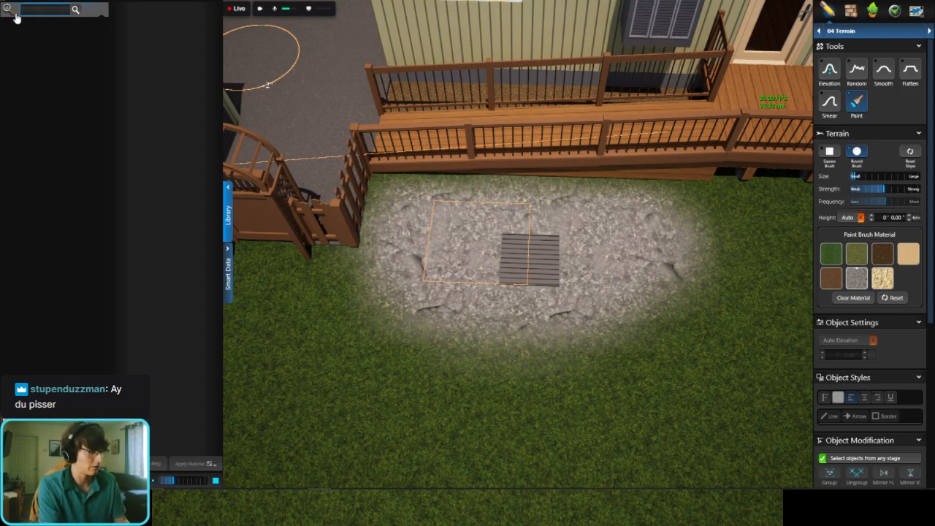
{"action": "key", "text": "Return"}
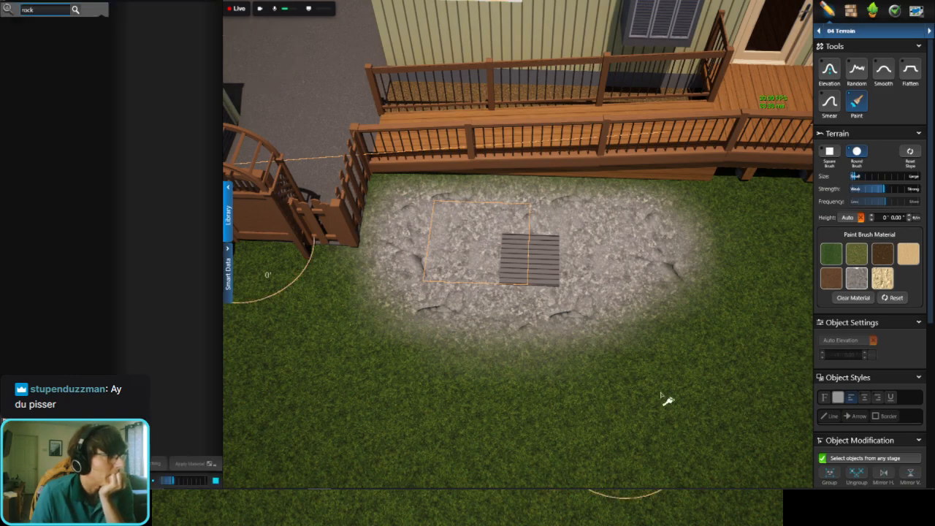
Step: Go to the Yard Accessories stage and search the object library for rock
{"action": "right_click_drag", "start_coordinate": [612, 276], "coordinate": [664, 277]}
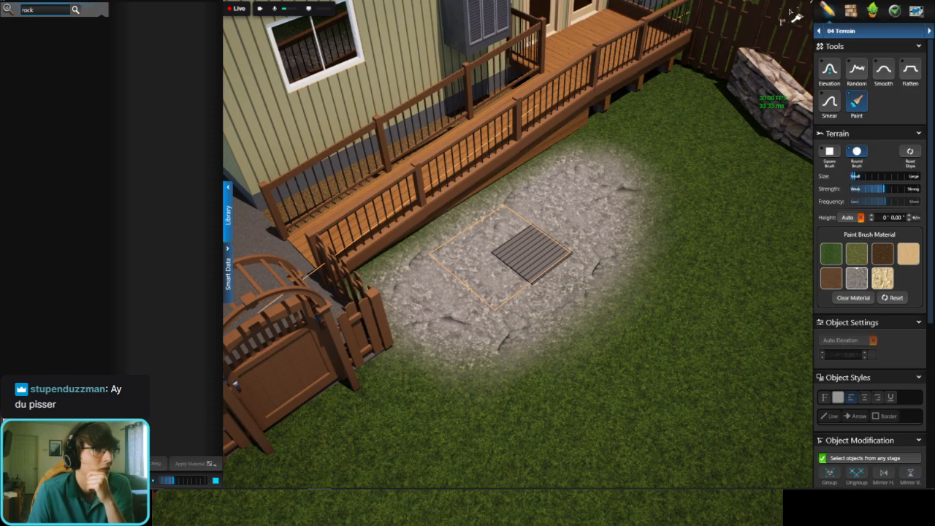
{"action": "left_click", "coordinate": [851, 30]}
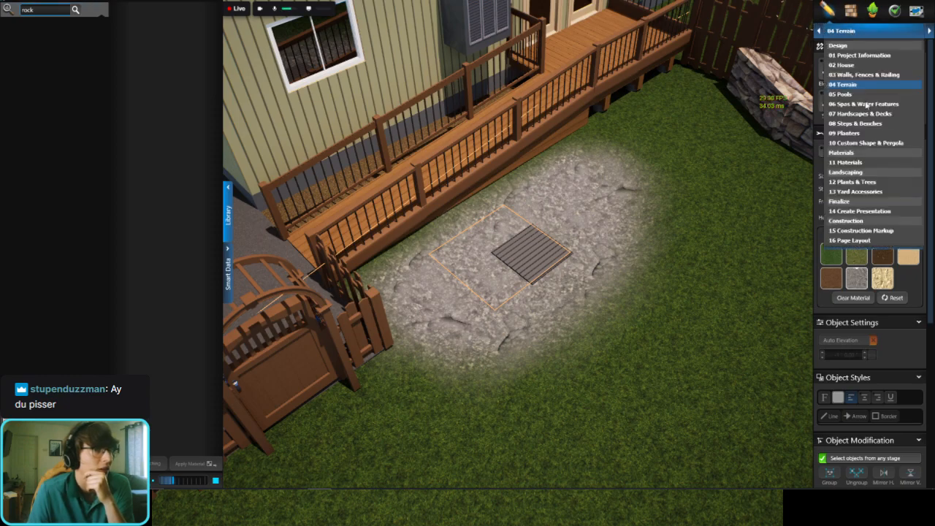
{"action": "left_click", "coordinate": [880, 30]}
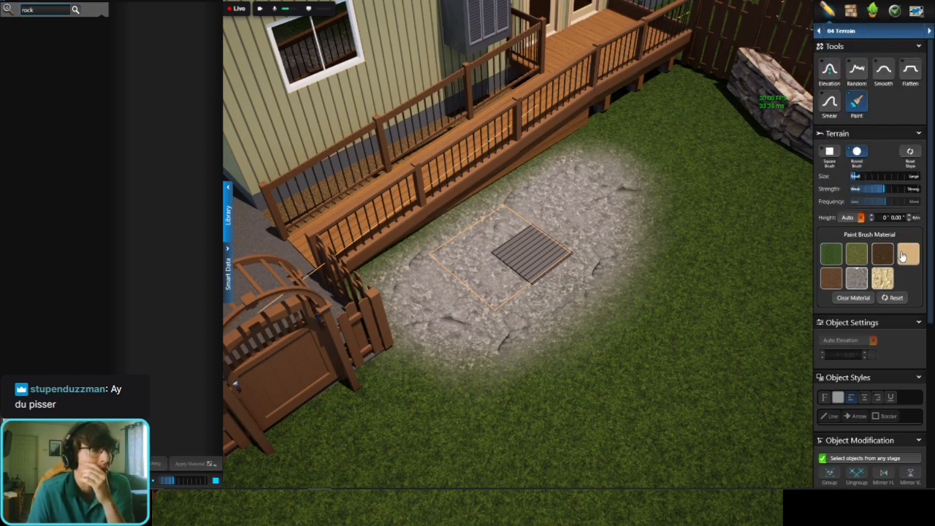
{"action": "left_click", "coordinate": [870, 33]}
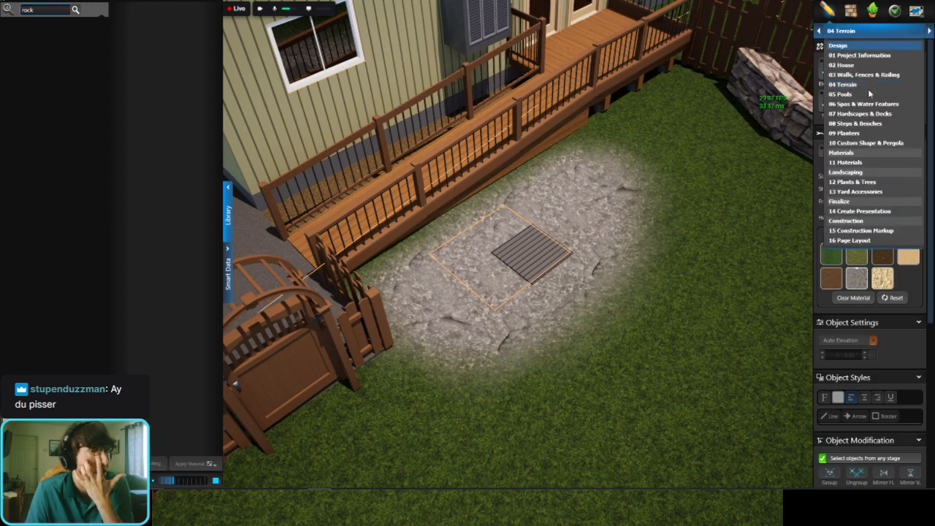
{"action": "left_click", "coordinate": [869, 192]}
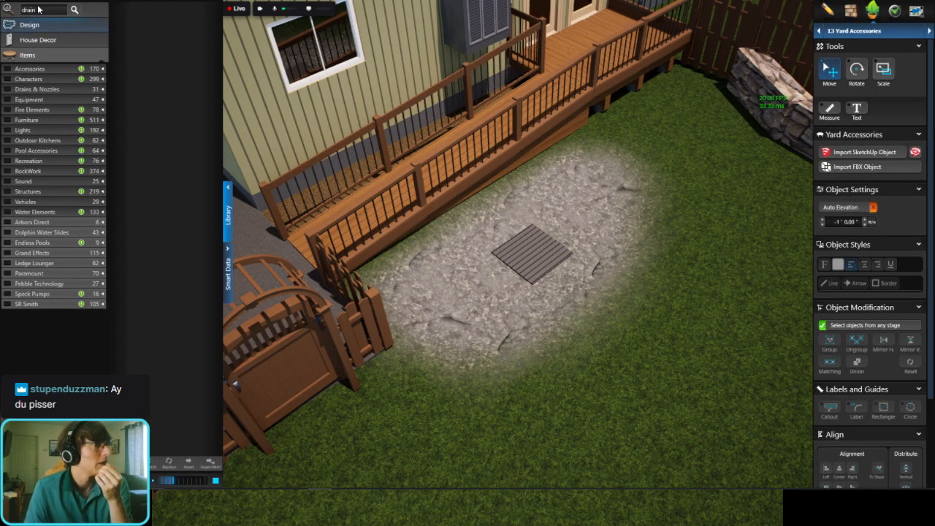
{"action": "left_click", "coordinate": [75, 10]}
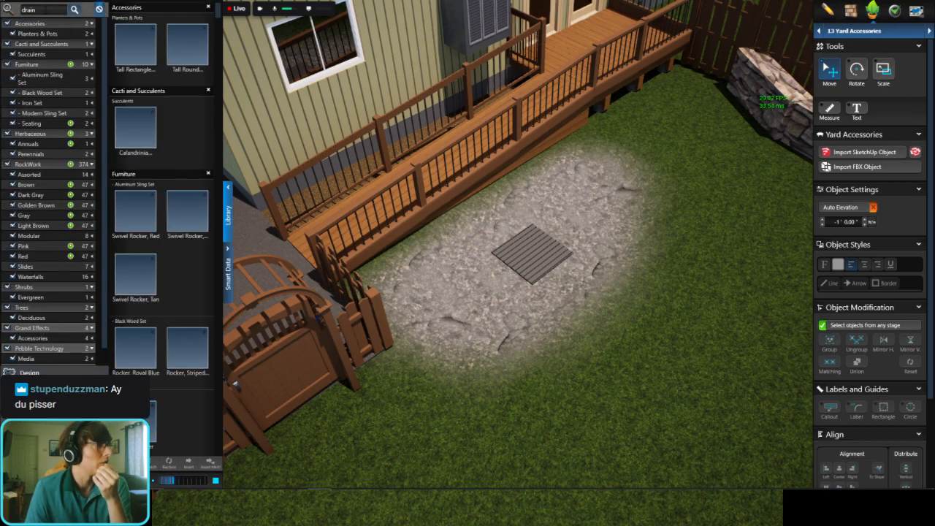
{"action": "left_click", "coordinate": [99, 10]}
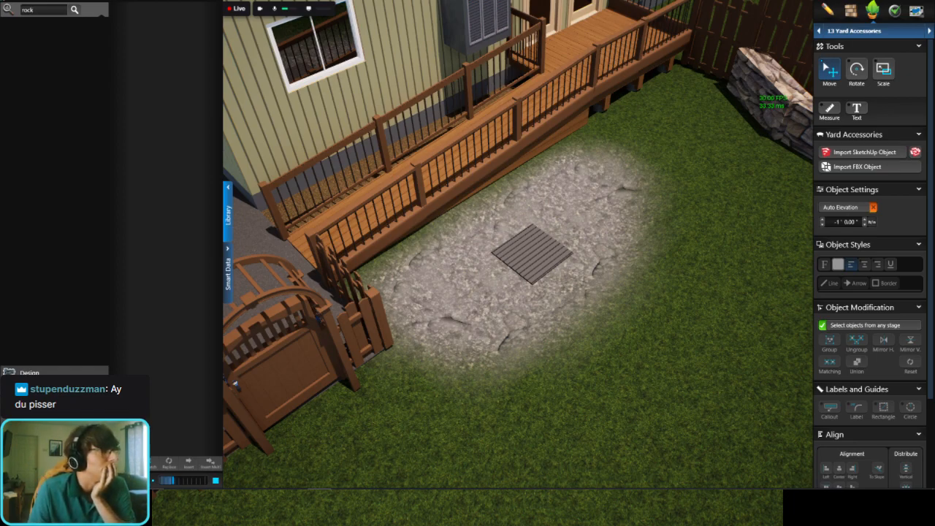
{"action": "type", "text": "rock"}
{"action": "key", "text": "Return"}
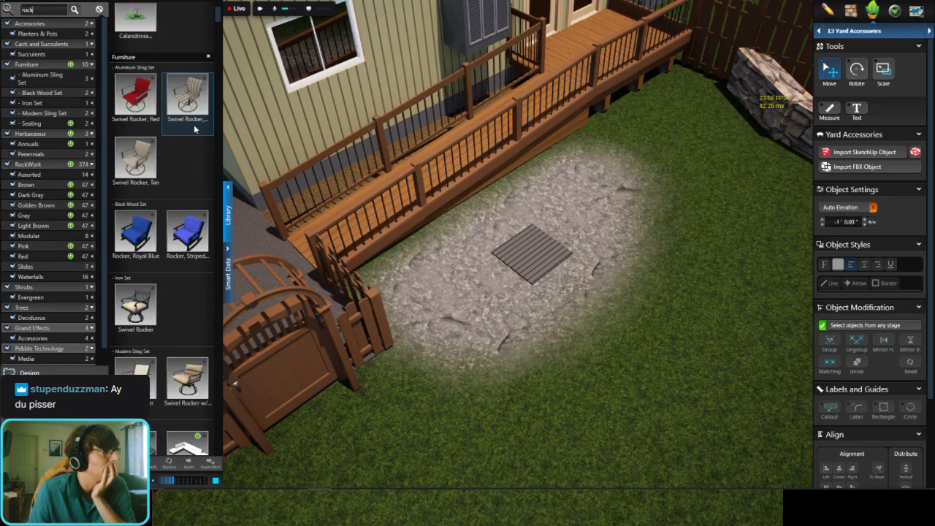
Step: Place the Sandstone, 1 rock at the corner of the slatted grate and turn on Auto Elevation for it
{"action": "scroll", "coordinate": [194, 129], "scroll_direction": "down", "scroll_amount": 10}
{"action": "scroll", "coordinate": [194, 129], "scroll_direction": "down", "scroll_amount": 4}
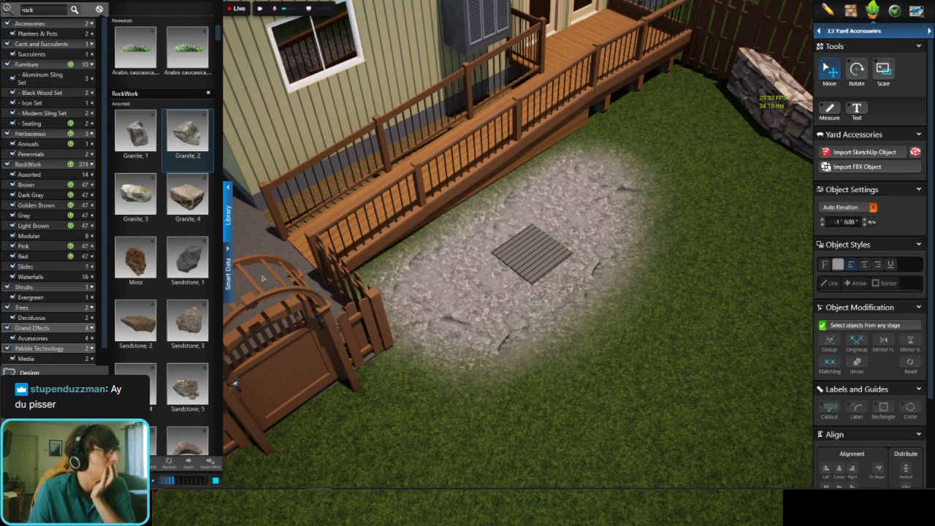
{"action": "scroll", "coordinate": [582, 175], "scroll_direction": "up", "scroll_amount": 3}
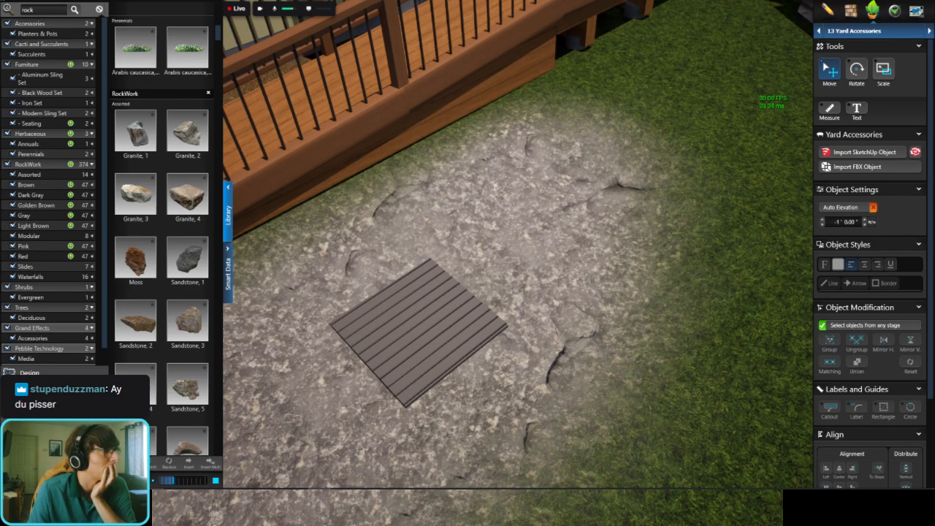
{"action": "middle_click_drag", "start_coordinate": [495, 187], "coordinate": [394, 175]}
{"action": "left_click", "coordinate": [188, 266]}
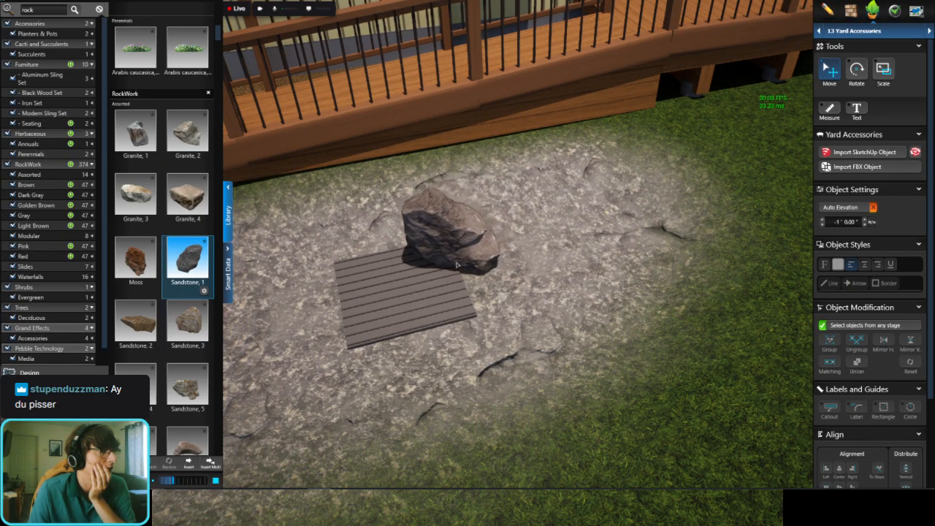
{"action": "left_click", "coordinate": [456, 265]}
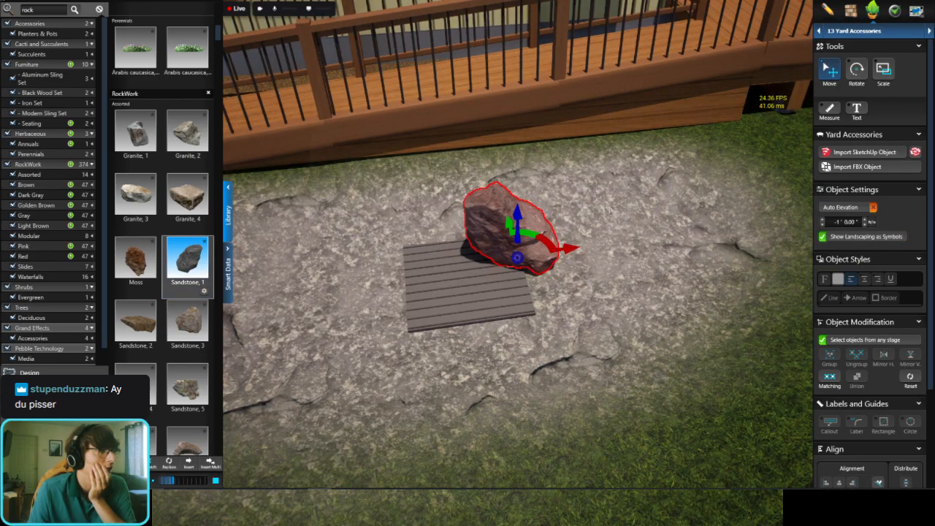
{"action": "left_click", "coordinate": [842, 208]}
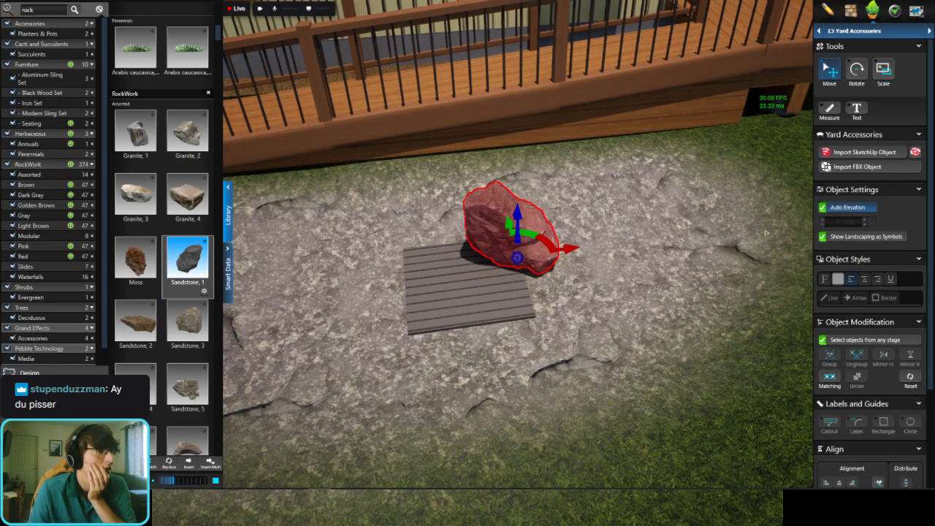
Step: Scale the Sandstone, 1 rock to 75% and lower it partly into the ground
{"action": "middle_click_drag", "start_coordinate": [767, 232], "coordinate": [648, 172]}
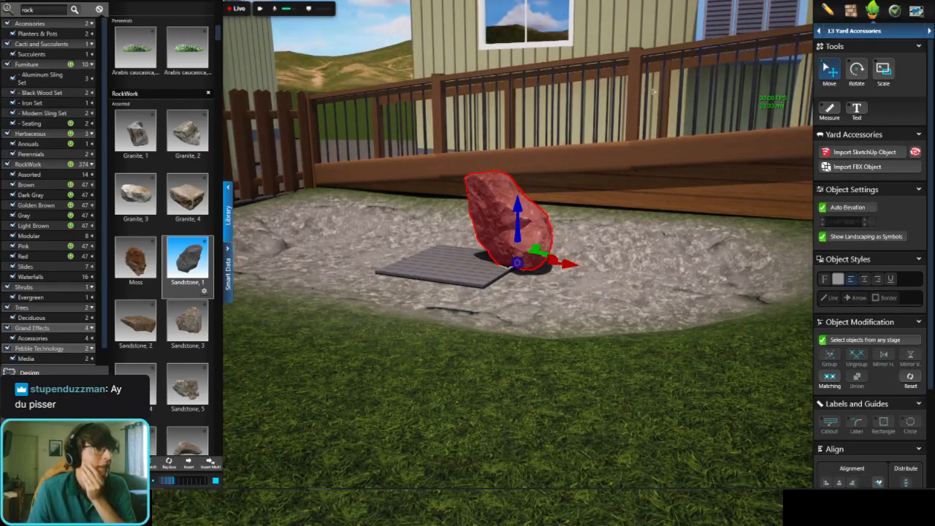
{"action": "left_click", "coordinate": [611, 2]}
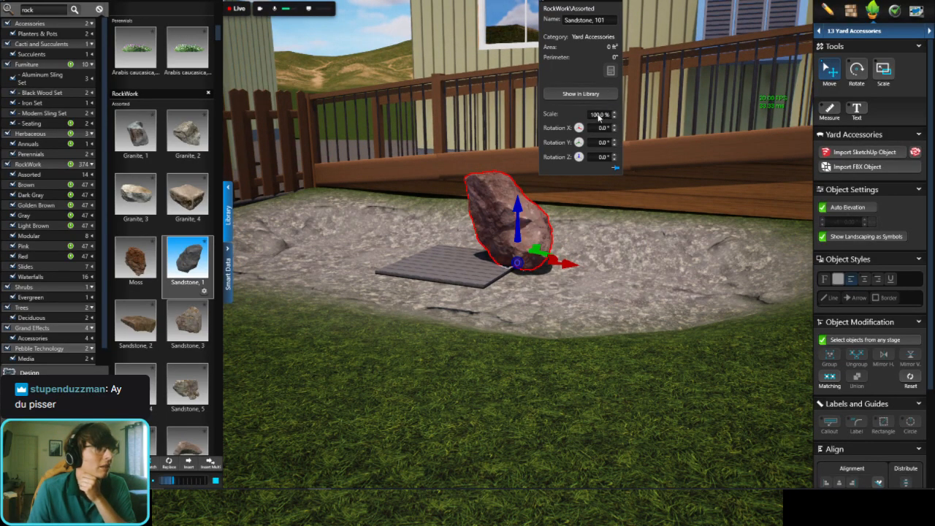
{"action": "type", "text": "75"}
{"action": "key", "text": "Return"}
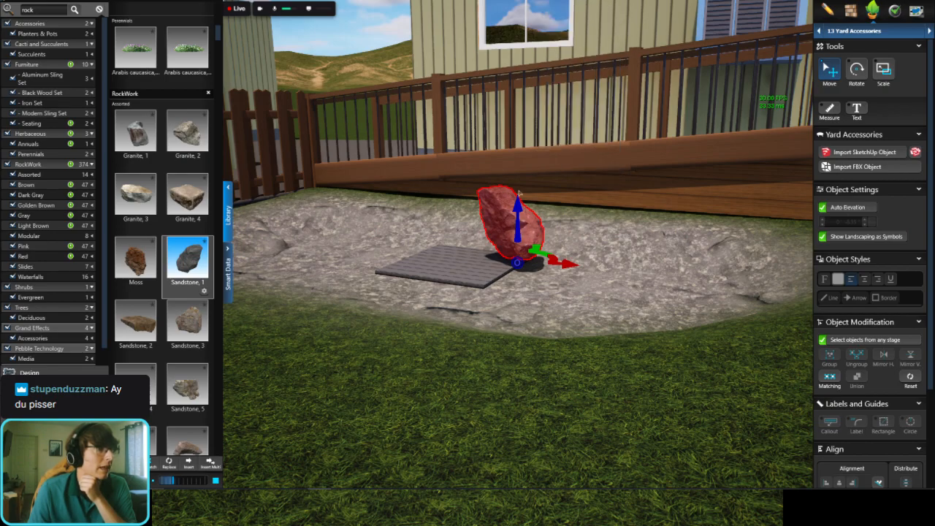
{"action": "left_click_drag", "start_coordinate": [523, 218], "coordinate": [523, 233]}
{"action": "middle_click_drag", "start_coordinate": [523, 233], "coordinate": [528, 269]}
Step: Place the Sandstone, 2 rock beside the grate next to the first rock and scale it to 75%
{"action": "left_click_drag", "start_coordinate": [135, 321], "coordinate": [544, 293]}
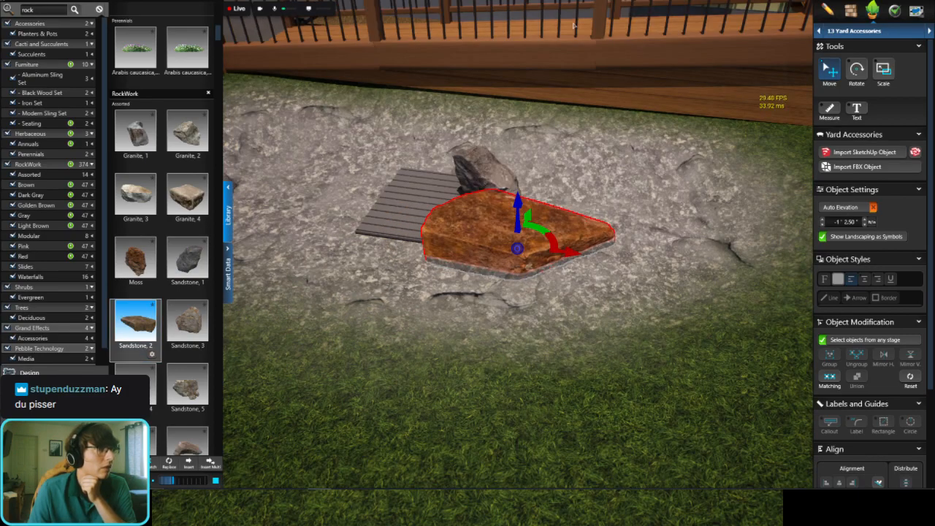
{"action": "mouse_move", "coordinate": [605, 114]}
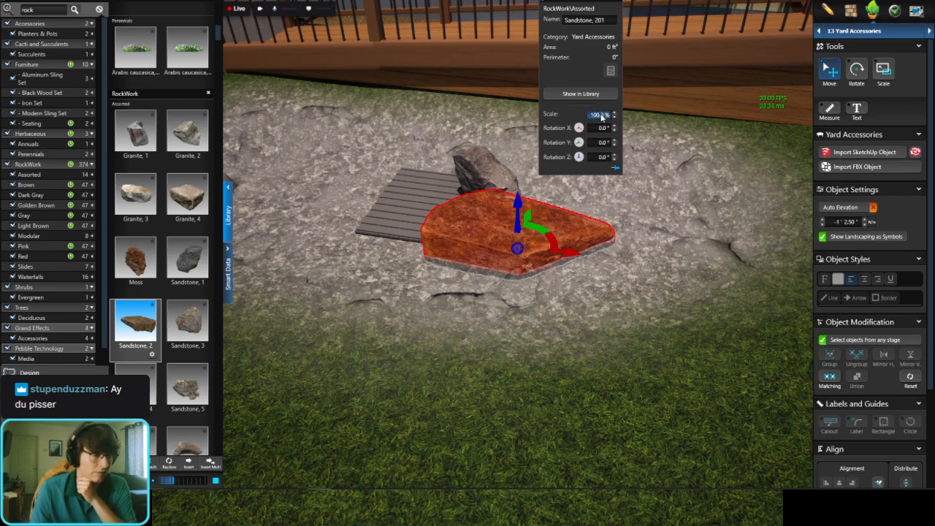
{"action": "type", "text": "75"}
{"action": "key", "text": "Return"}
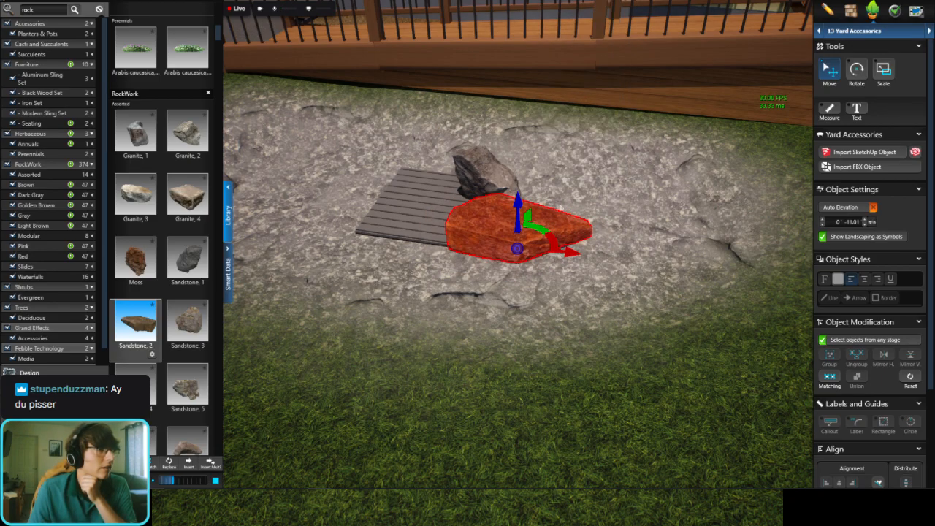
{"action": "middle_click_drag", "start_coordinate": [537, 229], "coordinate": [537, 228]}
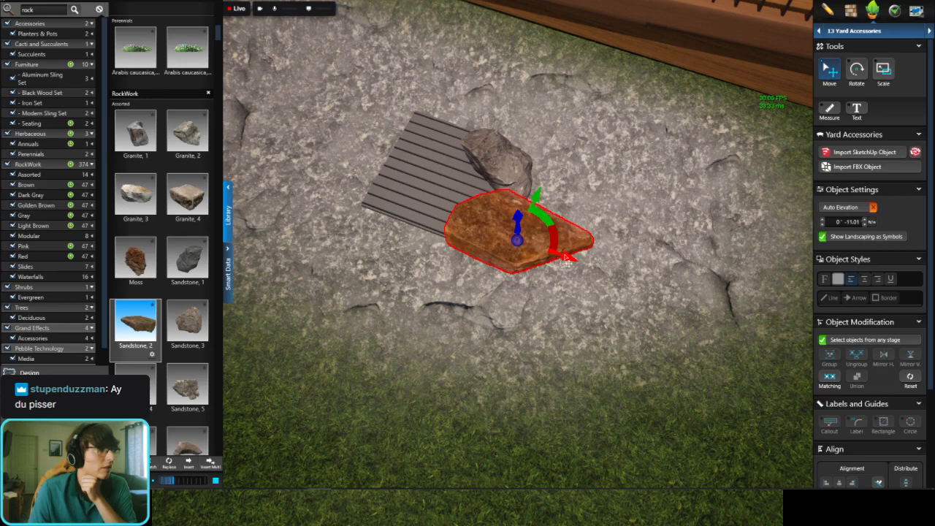
{"action": "left_click_drag", "start_coordinate": [566, 260], "coordinate": [555, 257]}
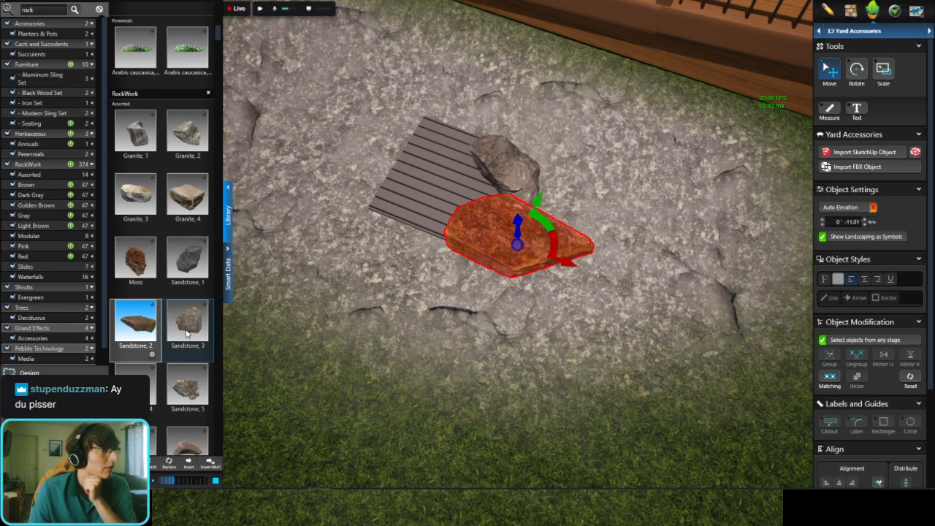
Step: Place the Sandstone, 3 rock beside the other two and try out further rocks from the library
{"action": "left_click", "coordinate": [186, 325]}
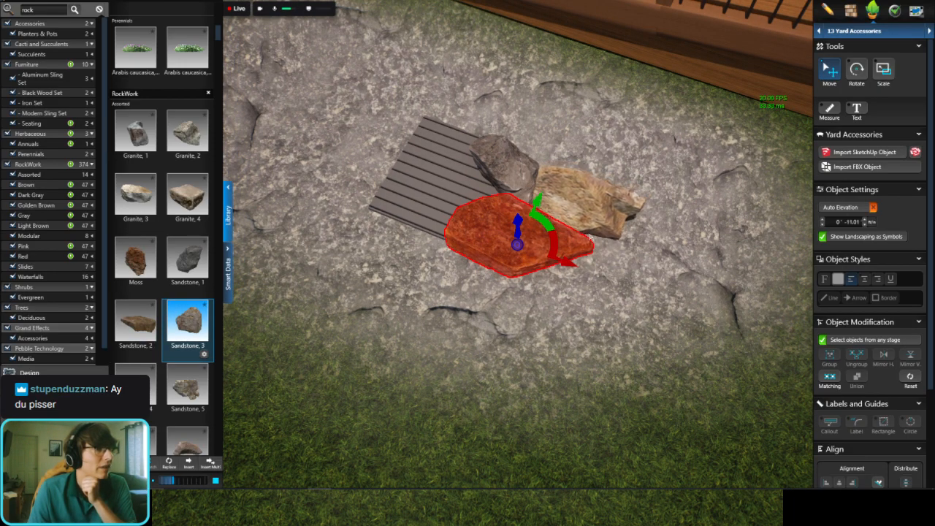
{"action": "left_click", "coordinate": [591, 239]}
{"action": "left_click", "coordinate": [187, 261]}
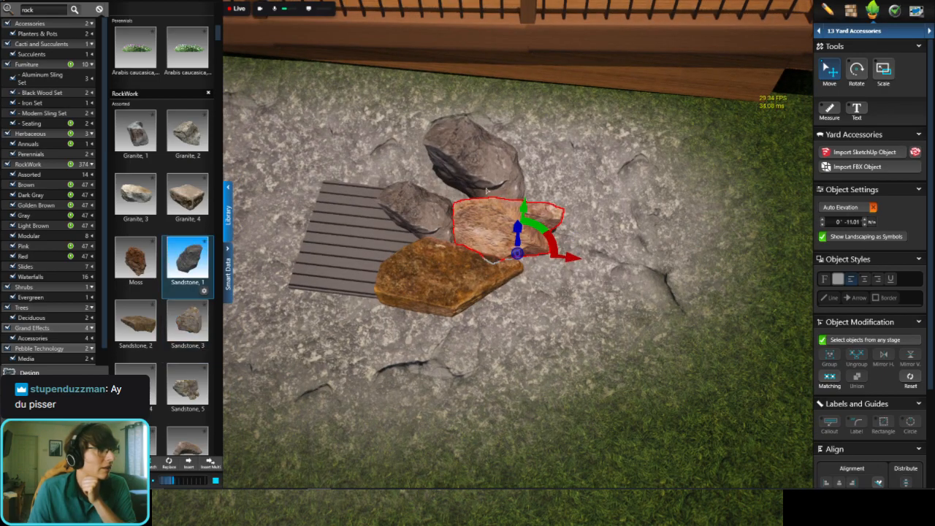
{"action": "scroll", "coordinate": [156, 321], "scroll_direction": "down", "scroll_amount": 5}
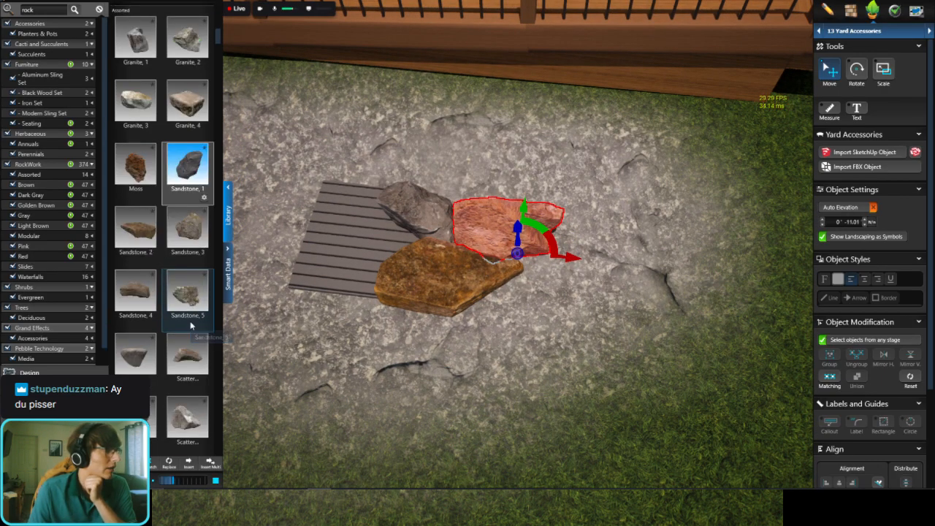
{"action": "left_click", "coordinate": [141, 308]}
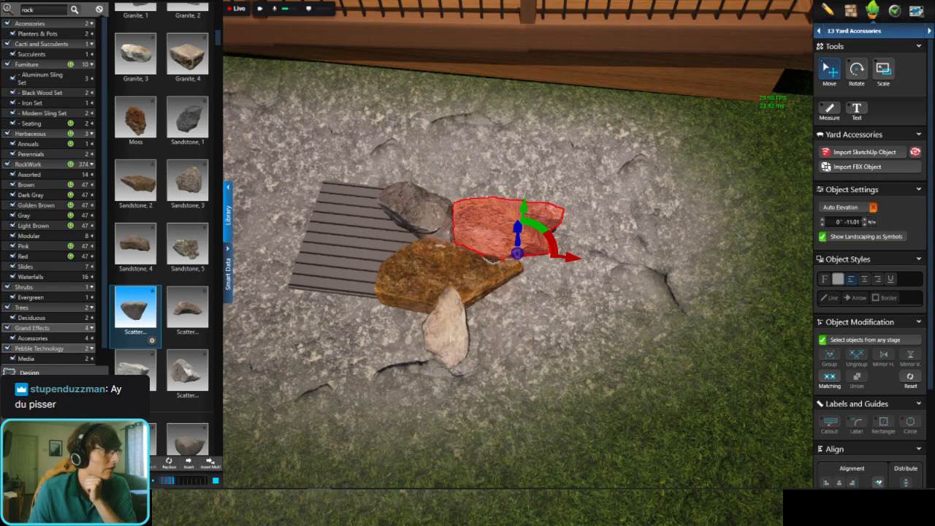
{"action": "scroll", "coordinate": [150, 301], "scroll_direction": "down", "scroll_amount": 15}
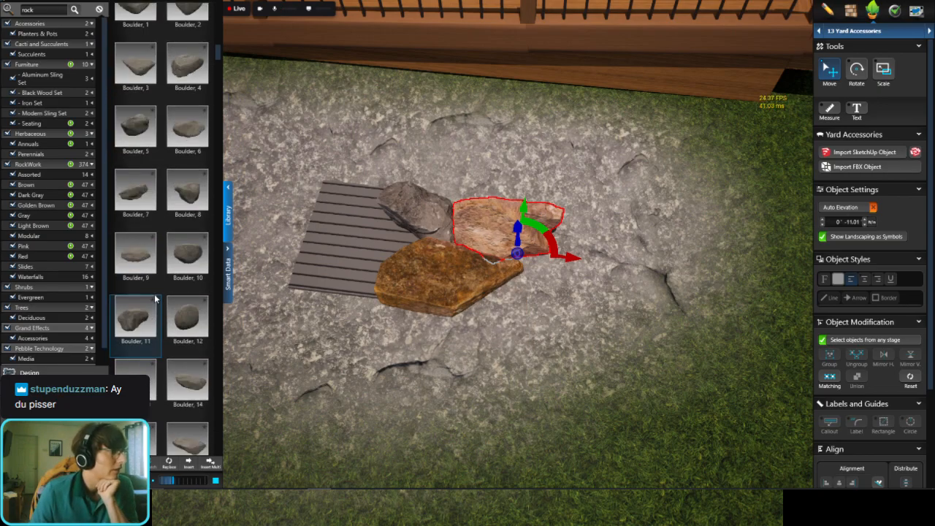
{"action": "scroll", "coordinate": [155, 298], "scroll_direction": "up", "scroll_amount": 2}
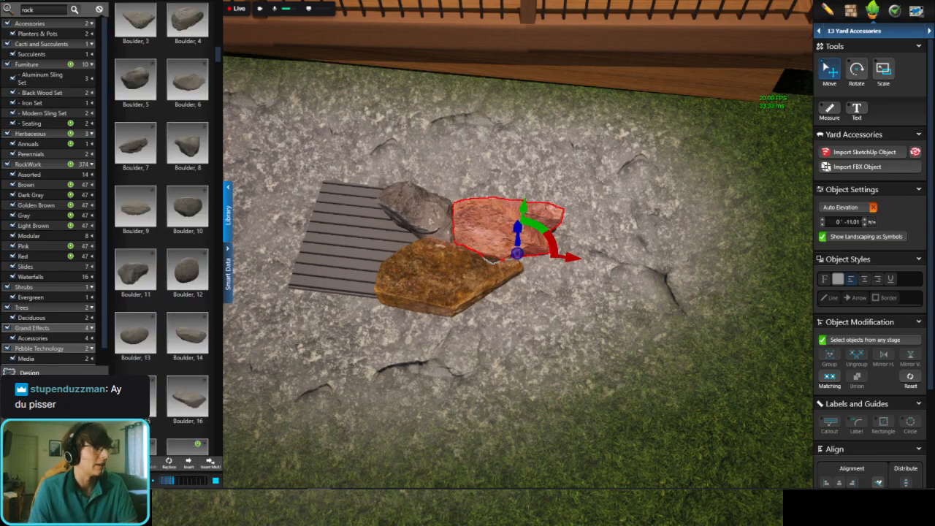
Step: Delete the three sandstone rocks beside the slatted grate
{"action": "key", "text": "Delete"}
{"action": "left_click", "coordinate": [431, 220]}
{"action": "key", "text": "Delete"}
{"action": "left_click", "coordinate": [511, 294]}
{"action": "key", "text": "Delete"}
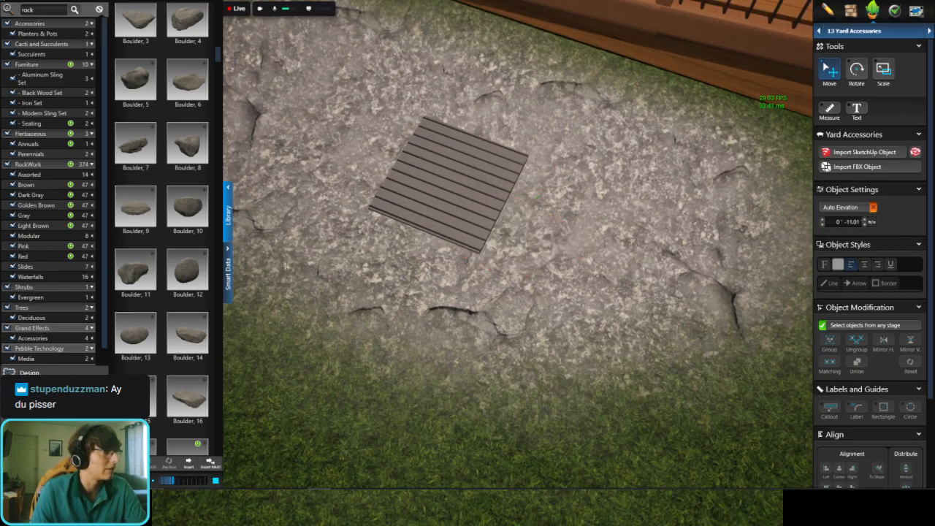
Step: Place the Boulder, 10 rock on the gray rock area beside the grate and turn on Auto Elevation for it
{"action": "left_click", "coordinate": [187, 208]}
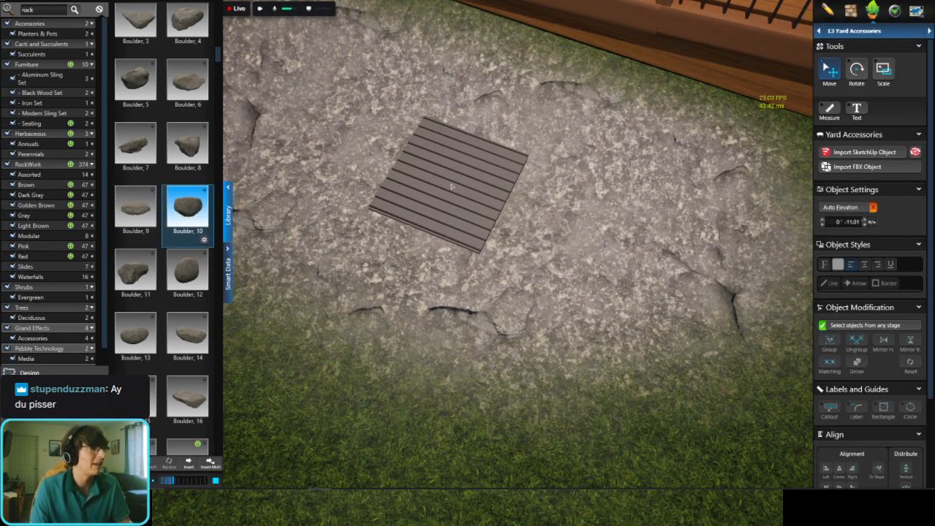
{"action": "scroll", "coordinate": [616, 181], "scroll_direction": "down", "scroll_amount": 3}
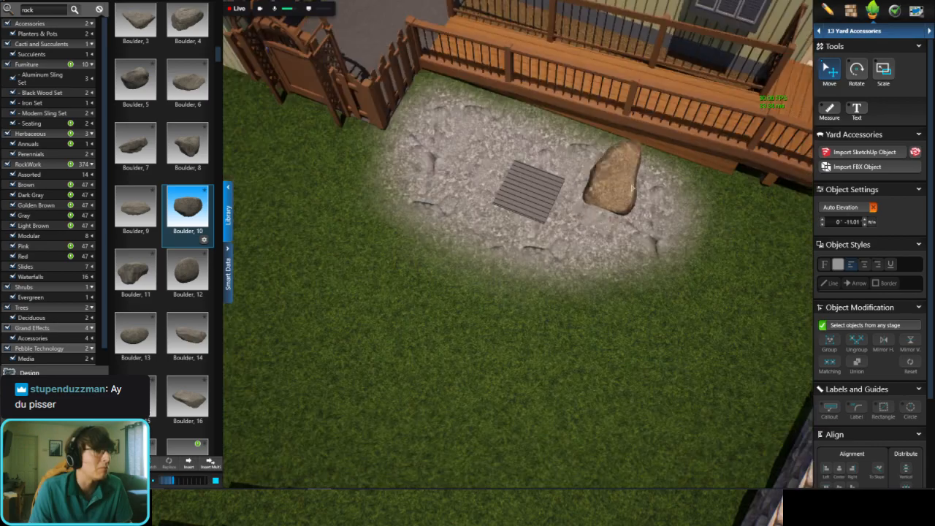
{"action": "scroll", "coordinate": [646, 182], "scroll_direction": "up", "scroll_amount": 3}
{"action": "left_click", "coordinate": [673, 200]}
{"action": "middle_click_drag", "start_coordinate": [673, 201], "coordinate": [780, 200]}
{"action": "left_click", "coordinate": [842, 209]}
{"action": "middle_click_drag", "start_coordinate": [695, 236], "coordinate": [559, 250]}
{"action": "left_click_drag", "start_coordinate": [574, 253], "coordinate": [452, 238]}
{"action": "middle_click_drag", "start_coordinate": [450, 240], "coordinate": [343, 270]}
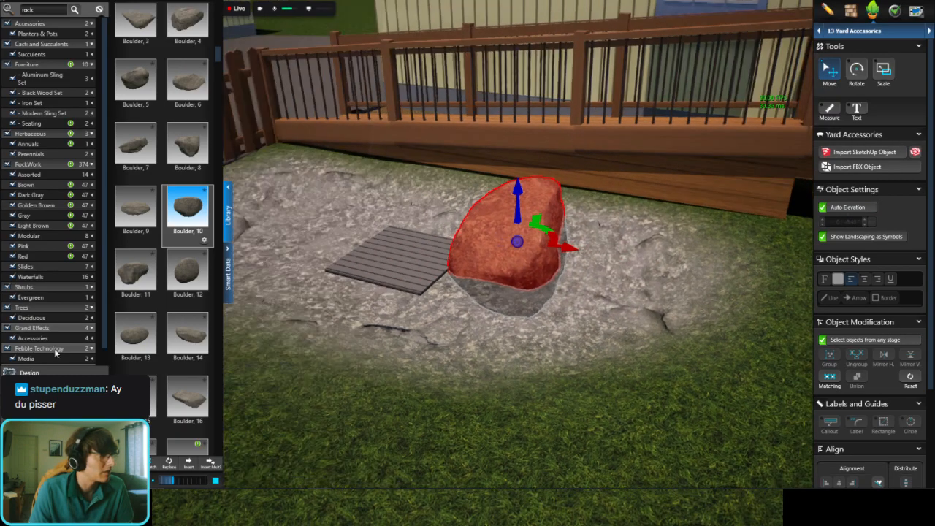
Step: Preview the Stone, 4 rock, switch to the Dark Gray Boulder, 1, and delete the Boulder, 10 rock beside the grate
{"action": "scroll", "coordinate": [154, 319], "scroll_direction": "down", "scroll_amount": 3}
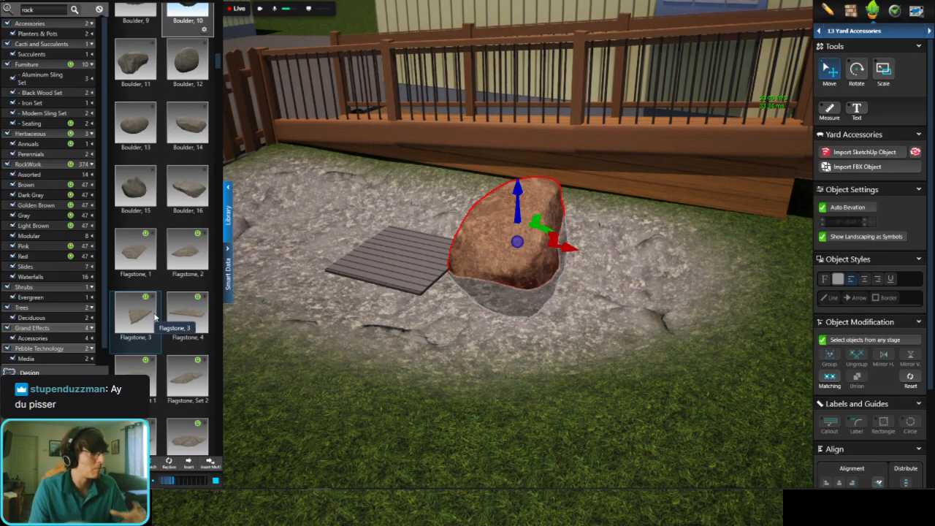
{"action": "scroll", "coordinate": [154, 316], "scroll_direction": "down", "scroll_amount": 5}
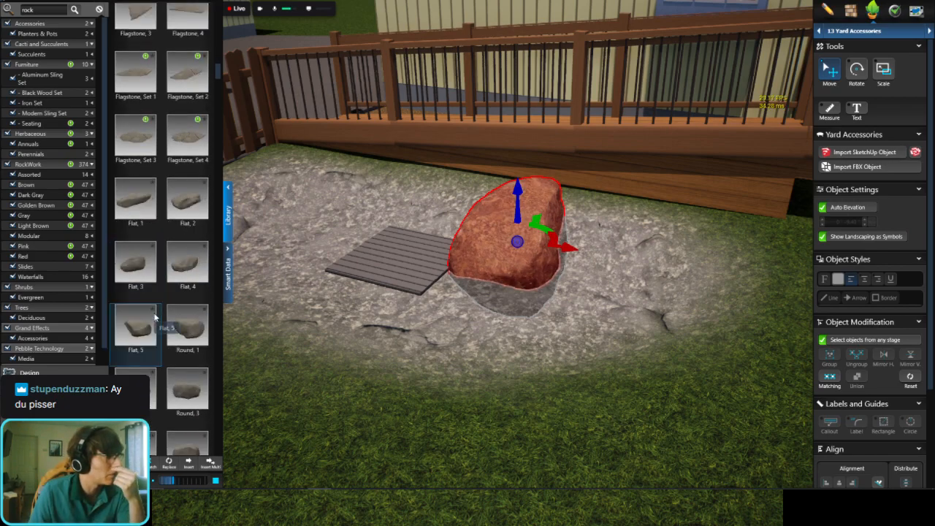
{"action": "scroll", "coordinate": [154, 315], "scroll_direction": "down", "scroll_amount": 5}
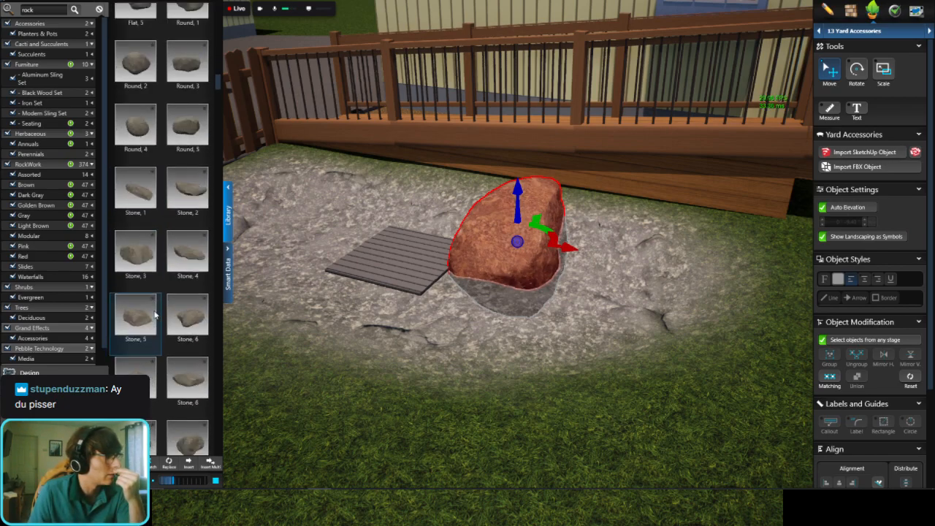
{"action": "left_click", "coordinate": [176, 238]}
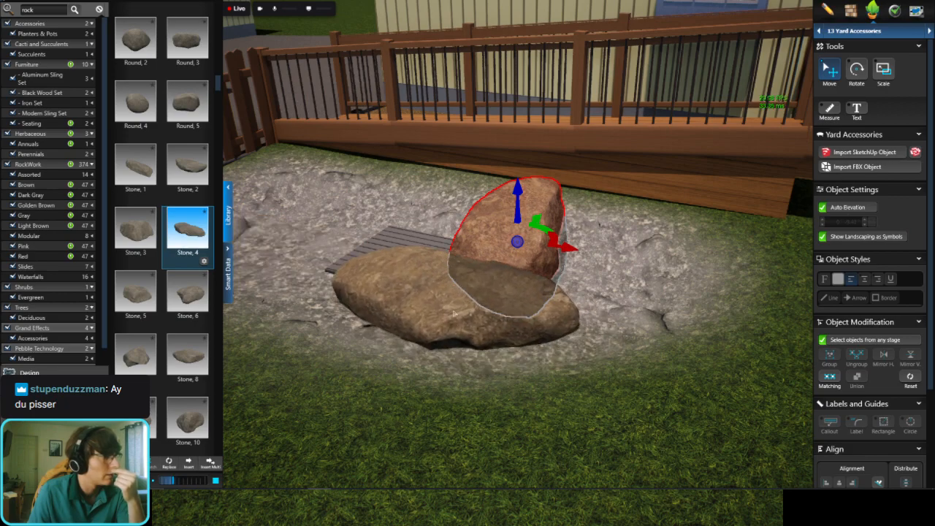
{"action": "scroll", "coordinate": [193, 343], "scroll_direction": "down", "scroll_amount": 6}
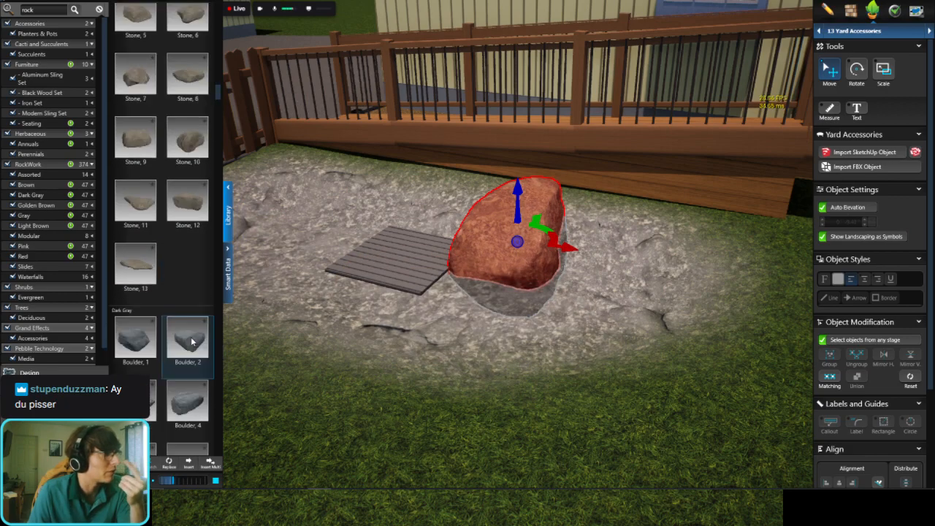
{"action": "left_click", "coordinate": [135, 247]}
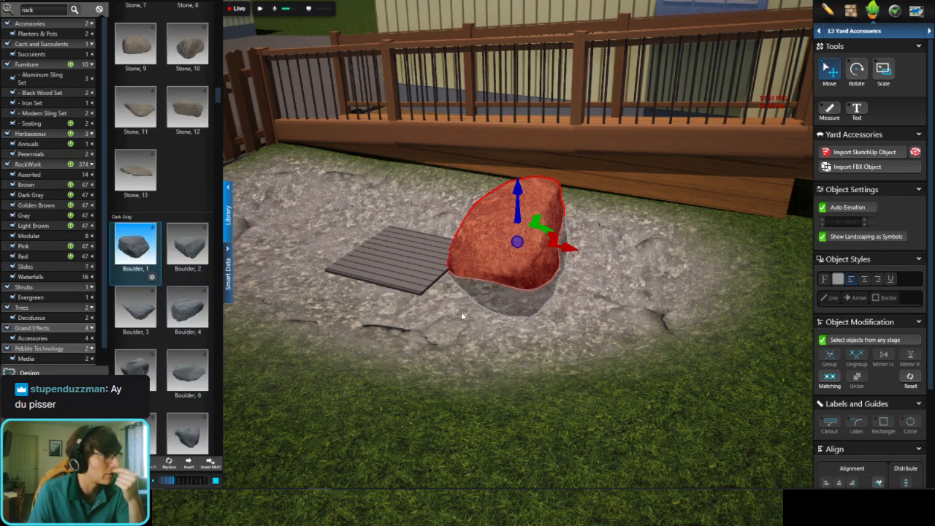
{"action": "key", "text": "Delete"}
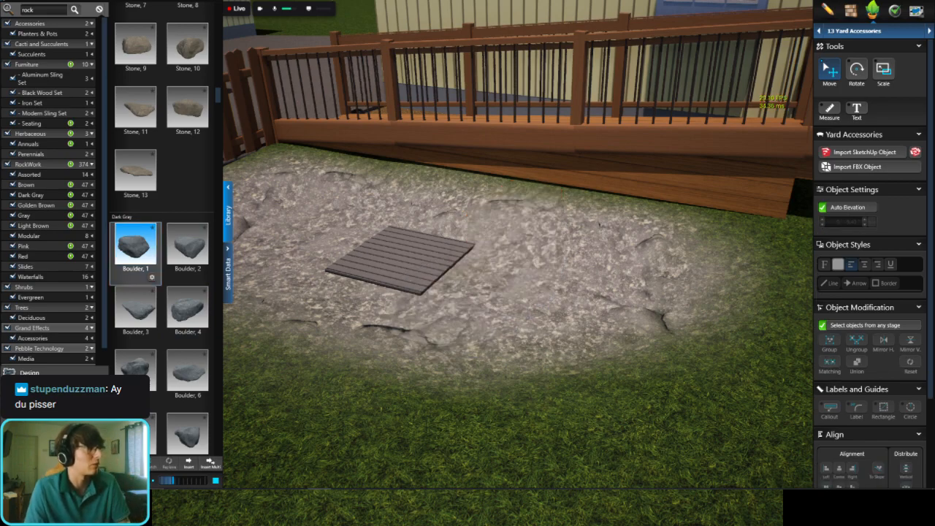
Step: In the 2D plan, place the Dark Gray Boulder, 1 and Boulder, 2 side by side along the grate's deck-facing edge
{"action": "left_click", "coordinate": [385, 1]}
{"action": "scroll", "coordinate": [474, 223], "scroll_direction": "down", "scroll_amount": 3}
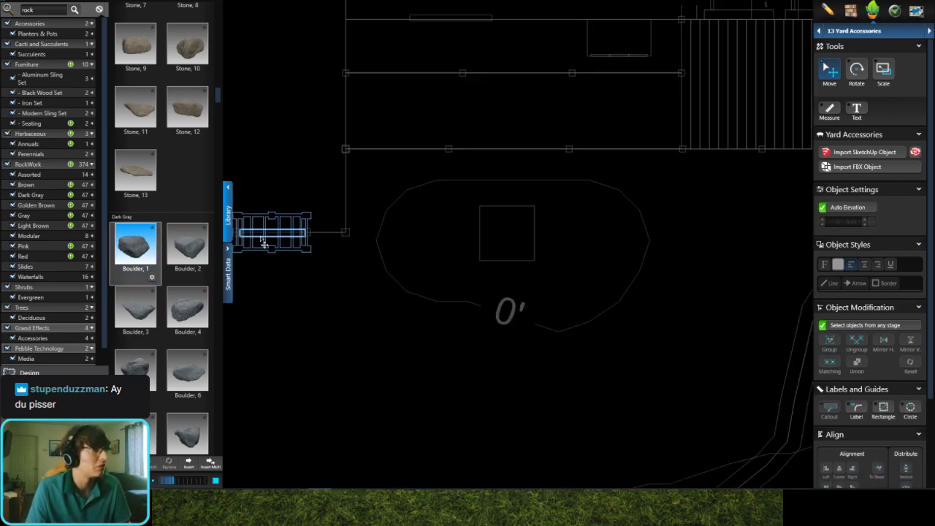
{"action": "left_click", "coordinate": [456, 206]}
{"action": "scroll", "coordinate": [460, 206], "scroll_direction": "up", "scroll_amount": 2}
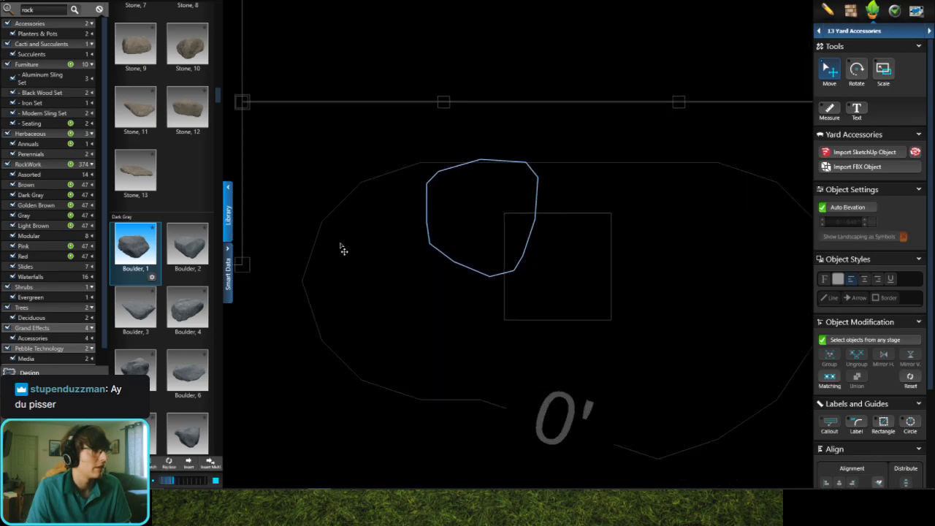
{"action": "left_click", "coordinate": [192, 252]}
{"action": "left_click", "coordinate": [597, 208]}
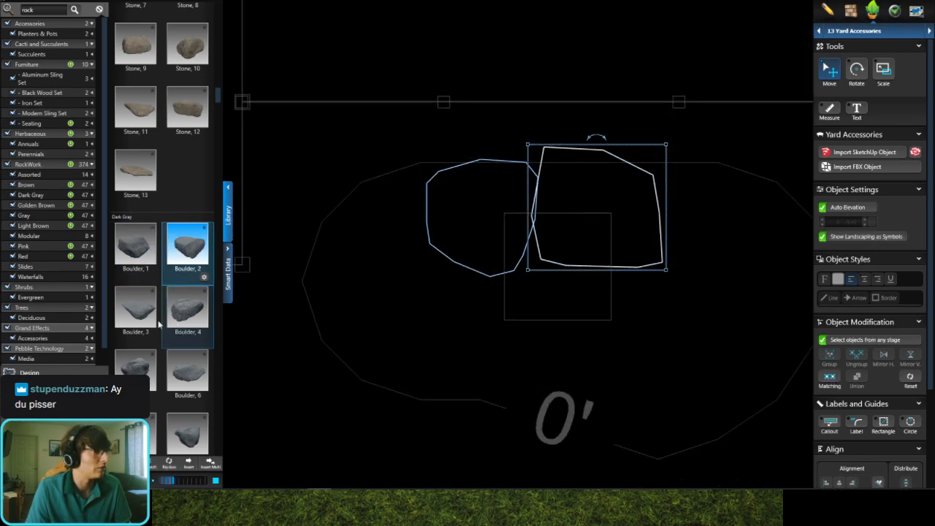
Step: Place the Dark Gray Boulder, 3 over the grate and Boulder, 4 beside it within the rock area outline
{"action": "left_click", "coordinate": [138, 315]}
{"action": "left_click", "coordinate": [510, 303]}
{"action": "left_click", "coordinate": [187, 311]}
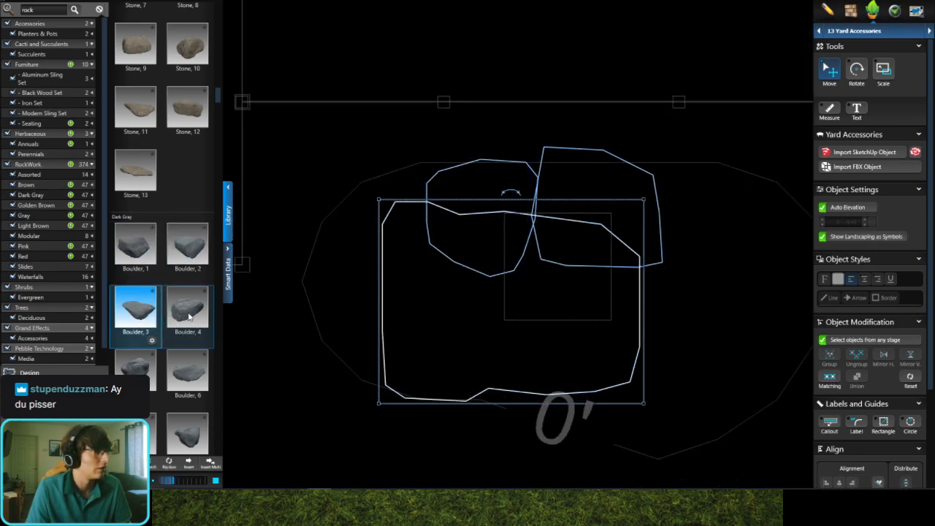
{"action": "left_click", "coordinate": [689, 296]}
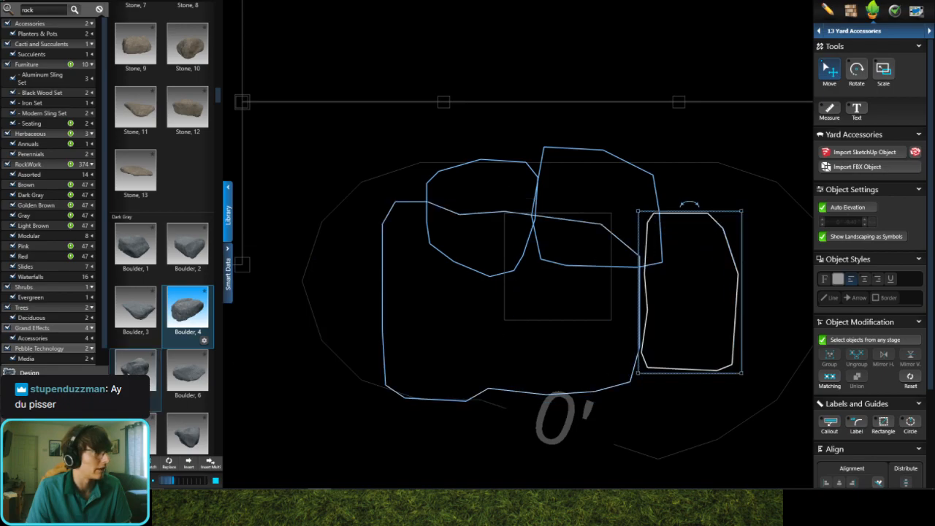
Step: Place the Dark Gray Boulder, 5, Boulder, 6, Boulder, 7 and Boulder, 8 around the grate in the plan
{"action": "left_click", "coordinate": [338, 312]}
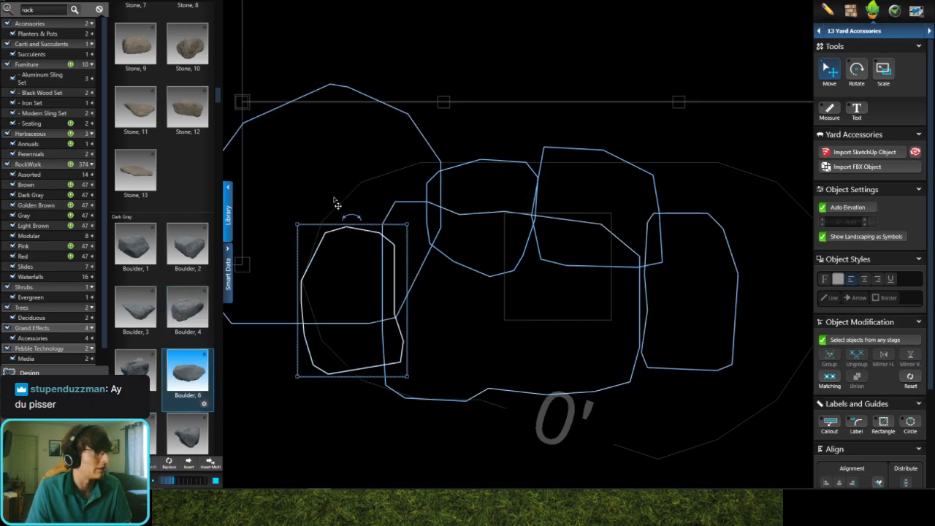
{"action": "left_click", "coordinate": [365, 191]}
{"action": "scroll", "coordinate": [164, 329], "scroll_direction": "down", "scroll_amount": 2}
{"action": "left_click", "coordinate": [135, 362]}
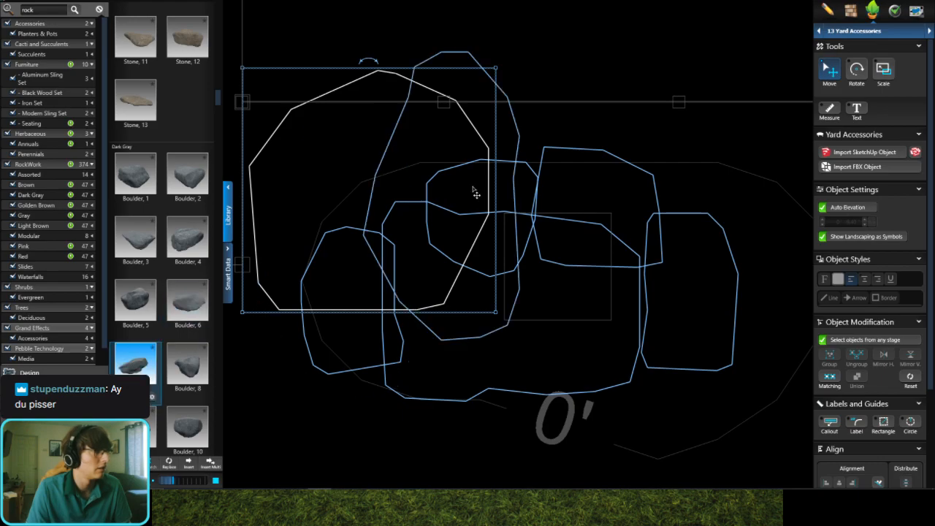
{"action": "left_click", "coordinate": [530, 188]}
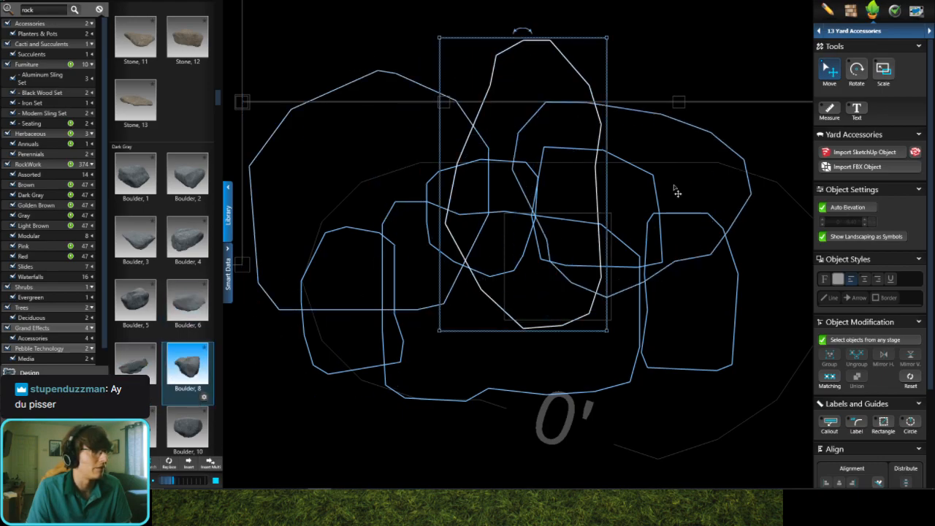
{"action": "left_click", "coordinate": [687, 204]}
Step: Select all eight boulders together with the grate and shrink them, setting the final scale to 20%
{"action": "left_click_drag", "start_coordinate": [659, 121], "coordinate": [417, 155]}
{"action": "left_click_drag", "start_coordinate": [453, 281], "coordinate": [367, 310]}
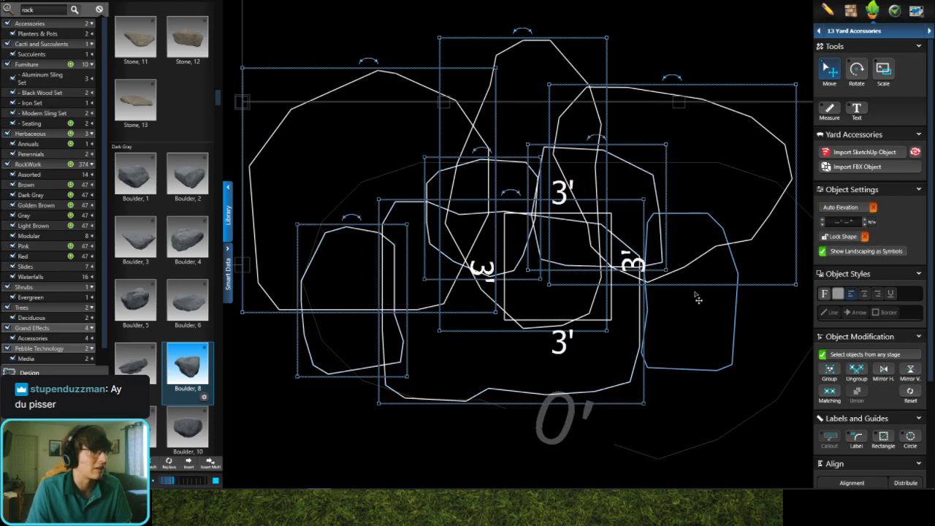
{"action": "left_click_drag", "start_coordinate": [598, 332], "coordinate": [595, 327]}
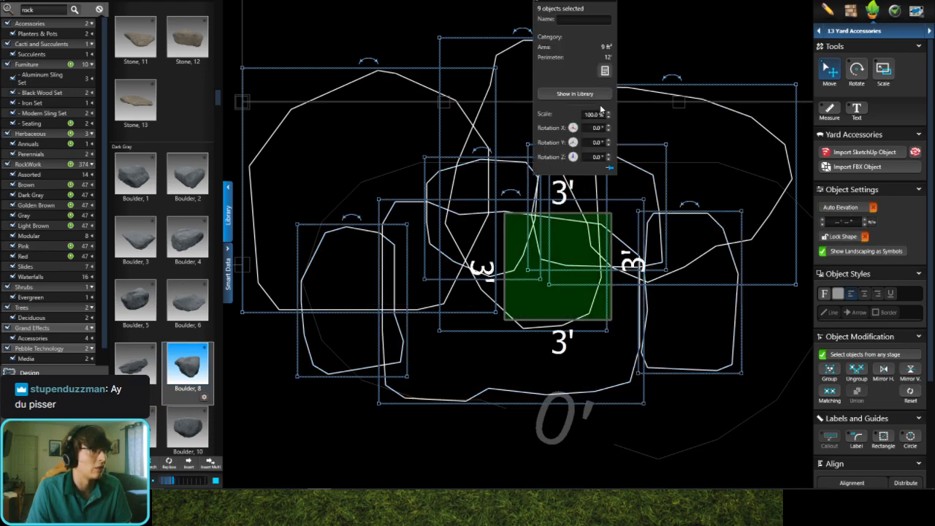
{"action": "key", "text": "Return"}
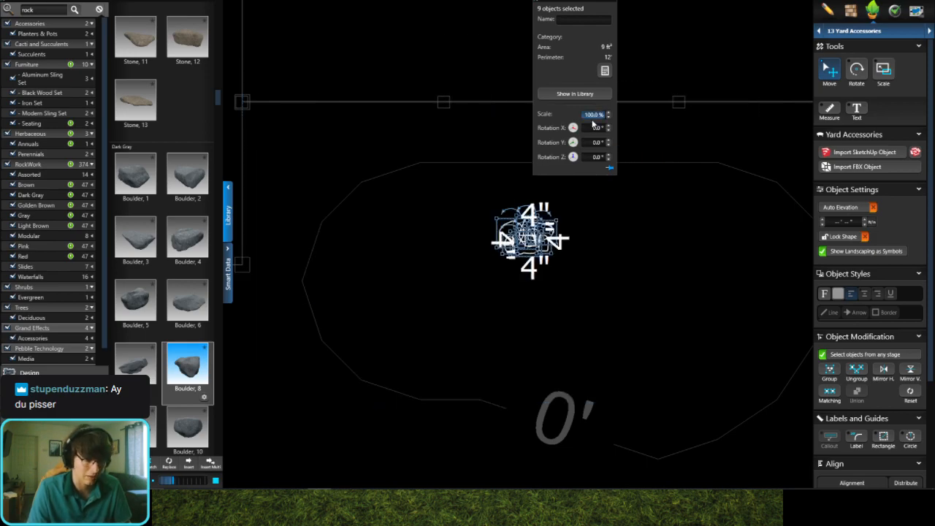
{"action": "key", "text": "Return"}
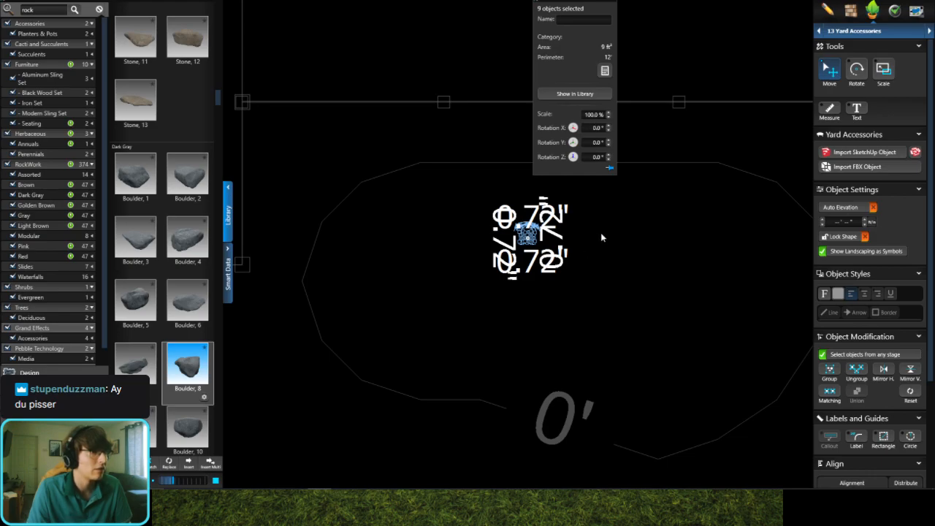
Step: Select only the eight boulders, leaving out the grate, and set their scale to 30%
{"action": "left_click", "coordinate": [578, 256]}
{"action": "scroll", "coordinate": [551, 253], "scroll_direction": "up", "scroll_amount": 6}
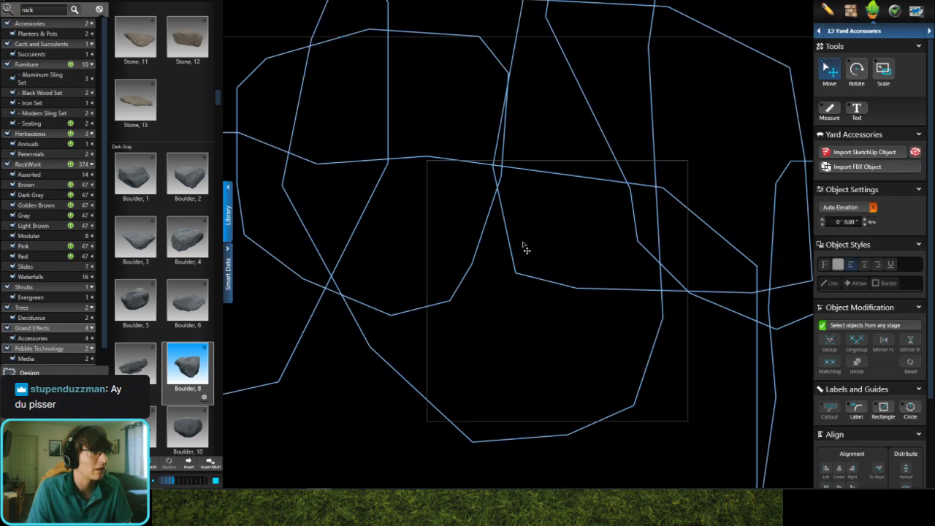
{"action": "scroll", "coordinate": [525, 249], "scroll_direction": "down", "scroll_amount": 5}
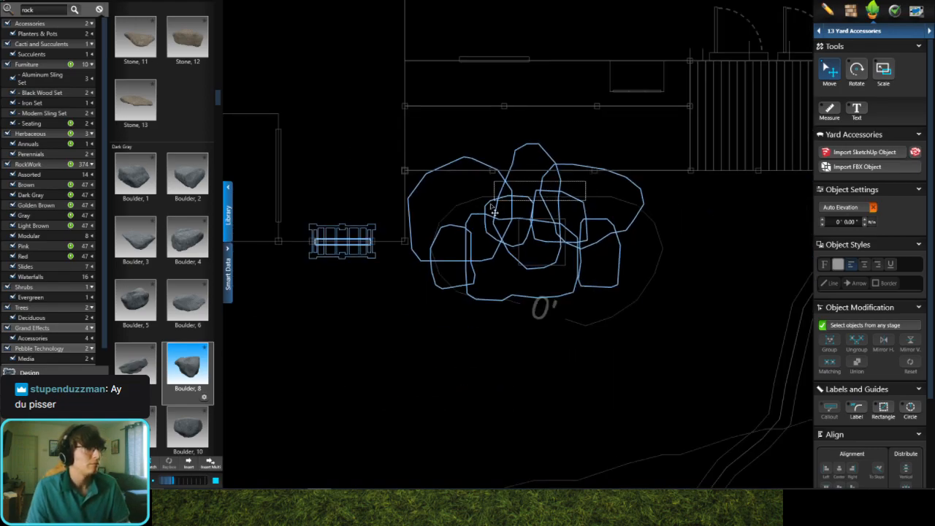
{"action": "left_click_drag", "start_coordinate": [491, 207], "coordinate": [493, 208]}
{"action": "scroll", "coordinate": [498, 209], "scroll_direction": "up", "scroll_amount": 4}
{"action": "left_click_drag", "start_coordinate": [442, 252], "coordinate": [441, 251], "text": "shift"}
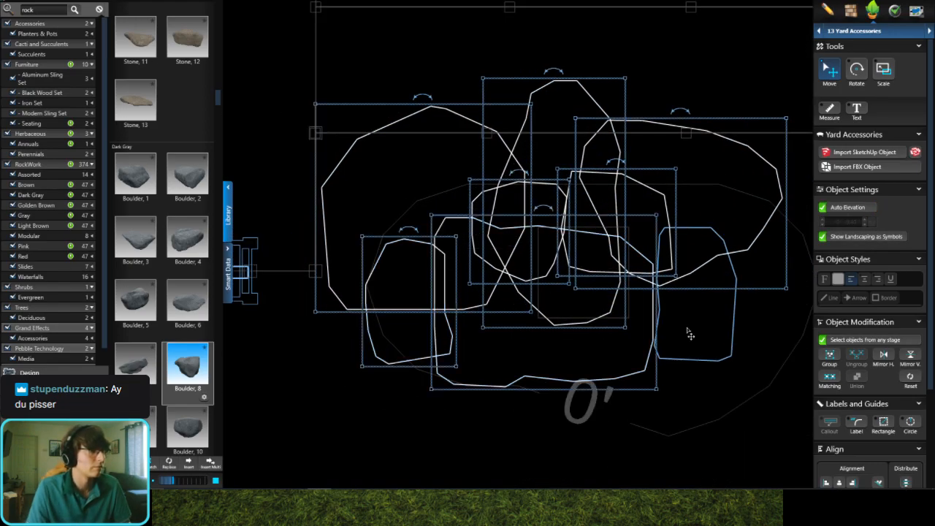
{"action": "left_click", "coordinate": [696, 364], "text": "shift"}
{"action": "mouse_move", "coordinate": [574, 2]}
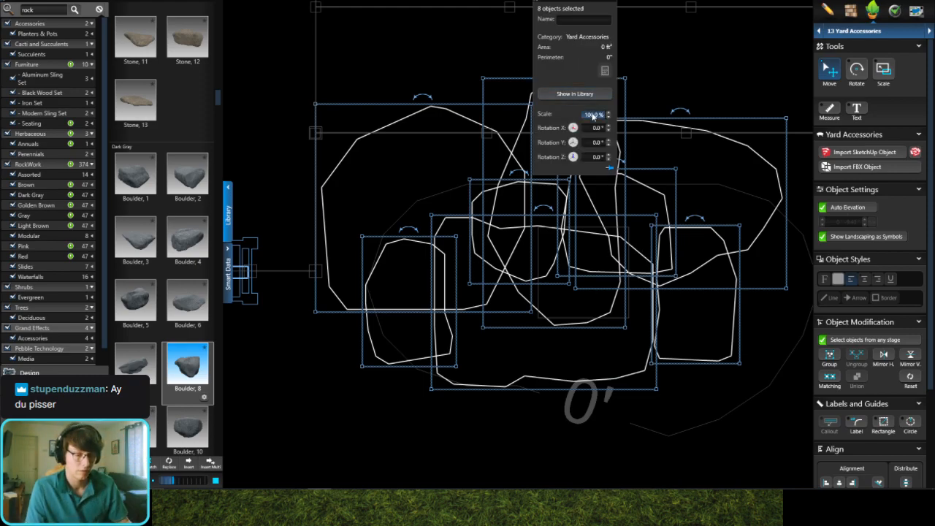
{"action": "type", "text": "30"}
{"action": "key", "text": "Return"}
{"action": "left_click", "coordinate": [680, 241]}
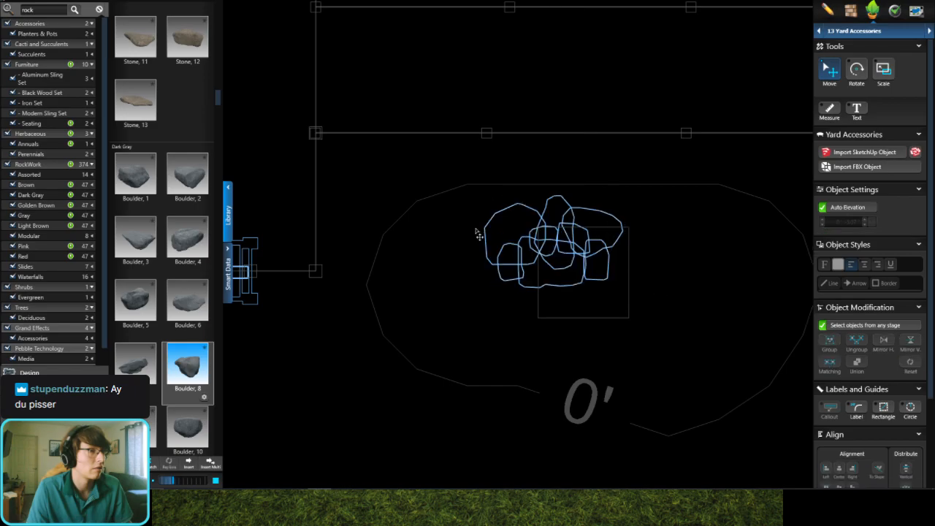
Step: Check the shrunken boulders in 3D, and in the plan spread the large round, small and wide boulders along the grate's left side
{"action": "scroll", "coordinate": [475, 232], "scroll_direction": "up", "scroll_amount": 3}
{"action": "key", "text": "space"}
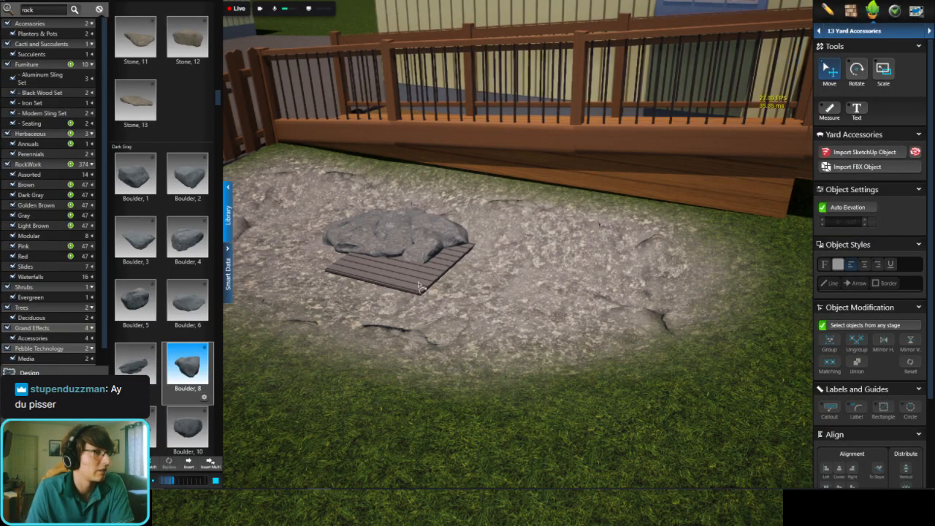
{"action": "middle_click_drag", "start_coordinate": [418, 286], "coordinate": [586, 238]}
{"action": "scroll", "coordinate": [365, 321], "scroll_direction": "up", "scroll_amount": 4}
{"action": "scroll", "coordinate": [394, 316], "scroll_direction": "up", "scroll_amount": 2}
{"action": "key", "text": "space"}
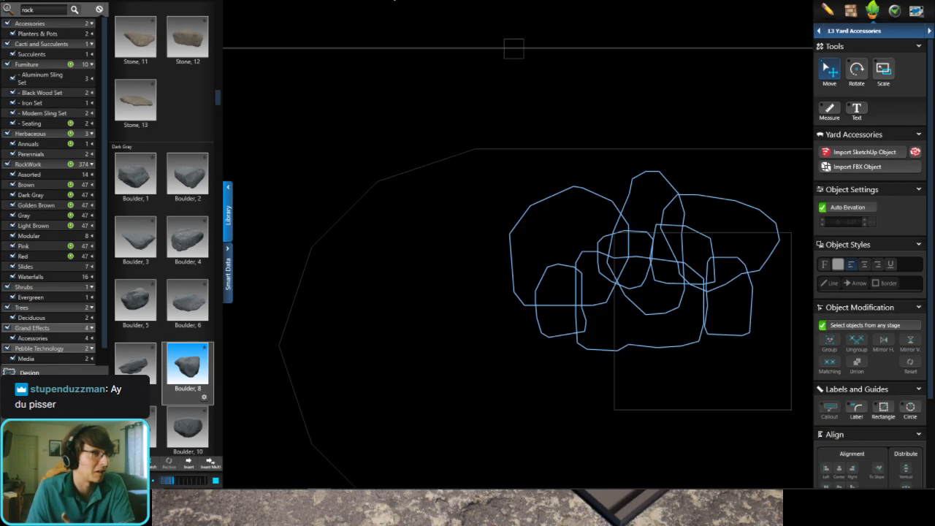
{"action": "left_click", "coordinate": [595, 149]}
{"action": "left_click_drag", "start_coordinate": [595, 149], "coordinate": [623, 160]}
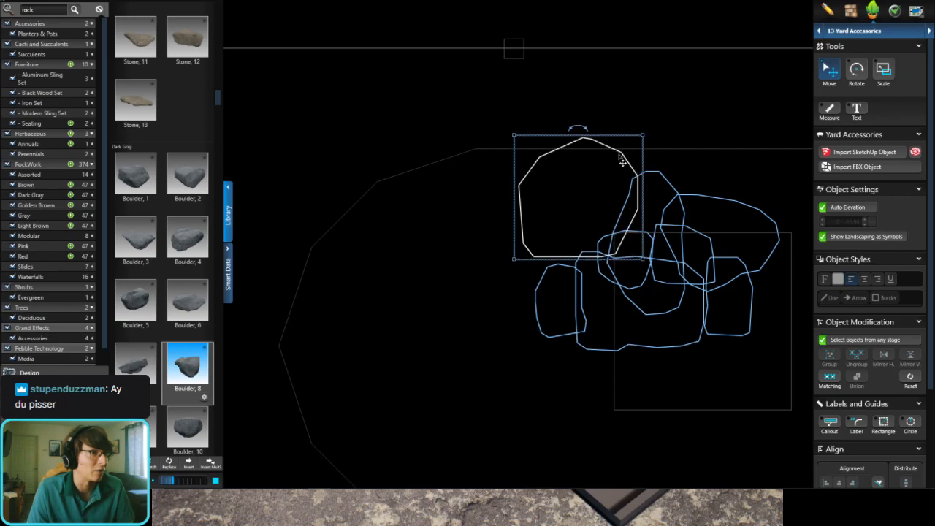
{"action": "left_click_drag", "start_coordinate": [567, 268], "coordinate": [555, 247]}
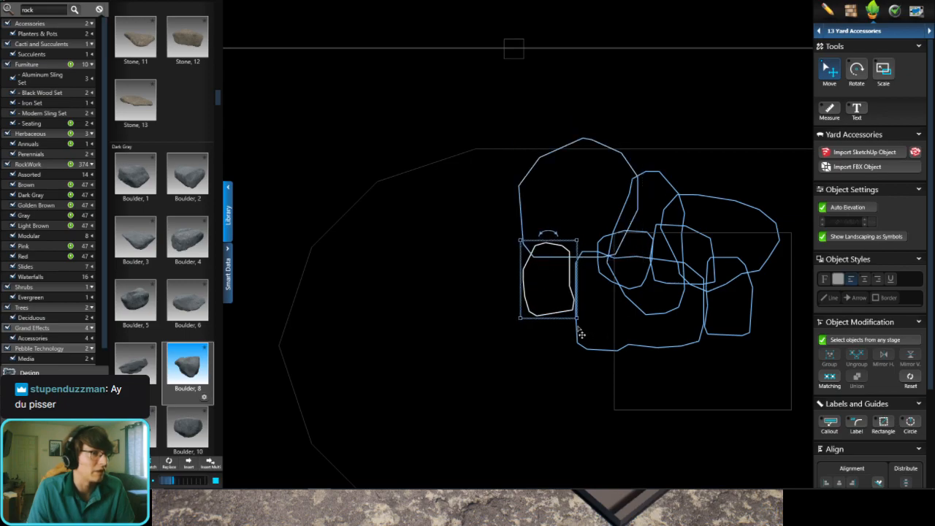
{"action": "left_click_drag", "start_coordinate": [579, 341], "coordinate": [504, 381]}
Step: Move the elongated boulder toward the deck and reposition the small boulders around the grate's left, upper and right edges
{"action": "left_click_drag", "start_coordinate": [661, 319], "coordinate": [698, 220]}
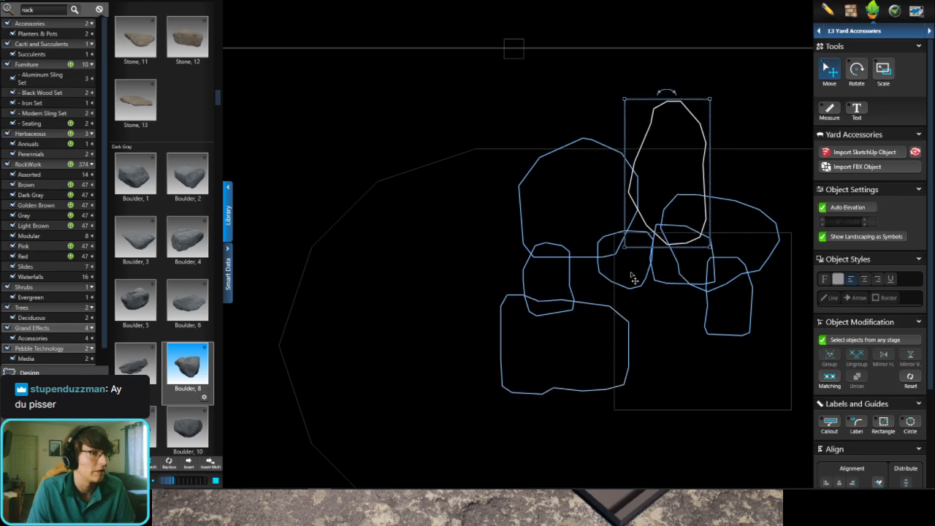
{"action": "left_click_drag", "start_coordinate": [620, 294], "coordinate": [603, 312]}
{"action": "left_click", "coordinate": [660, 283]}
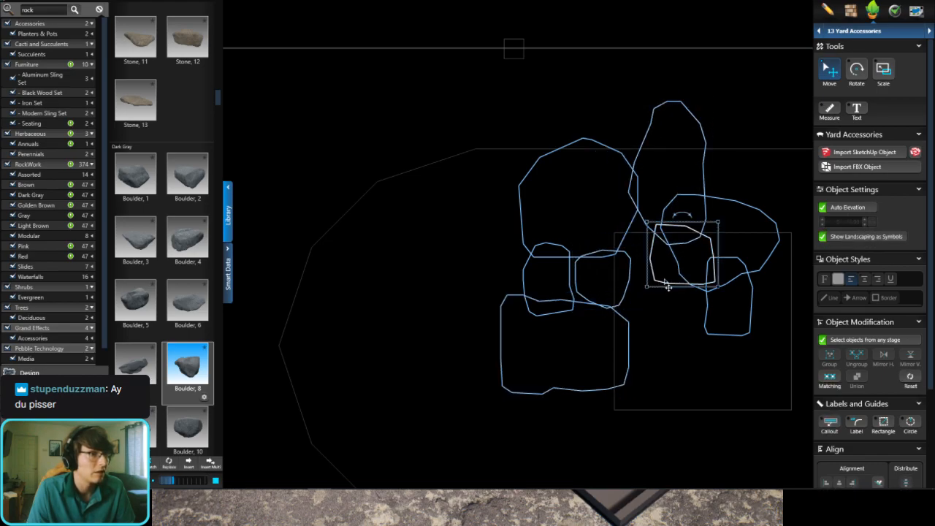
{"action": "left_click_drag", "start_coordinate": [661, 287], "coordinate": [628, 268]}
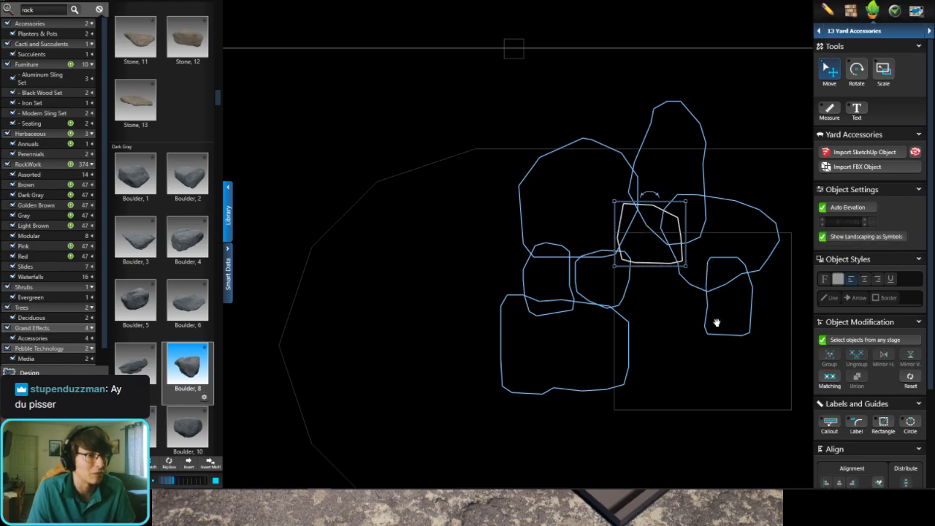
{"action": "scroll", "coordinate": [605, 299], "scroll_direction": "down", "scroll_amount": 3}
{"action": "left_click_drag", "start_coordinate": [597, 299], "coordinate": [633, 295]}
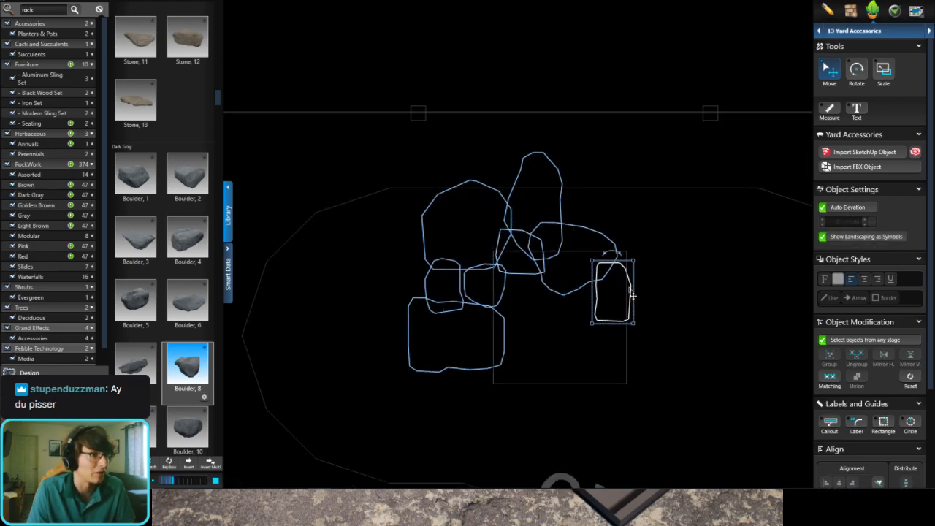
Step: Duplicate the elongated boulder, rotate the copy diagonally and place it beside the grate's upper-right corner in the plan
{"action": "left_click", "coordinate": [562, 211]}
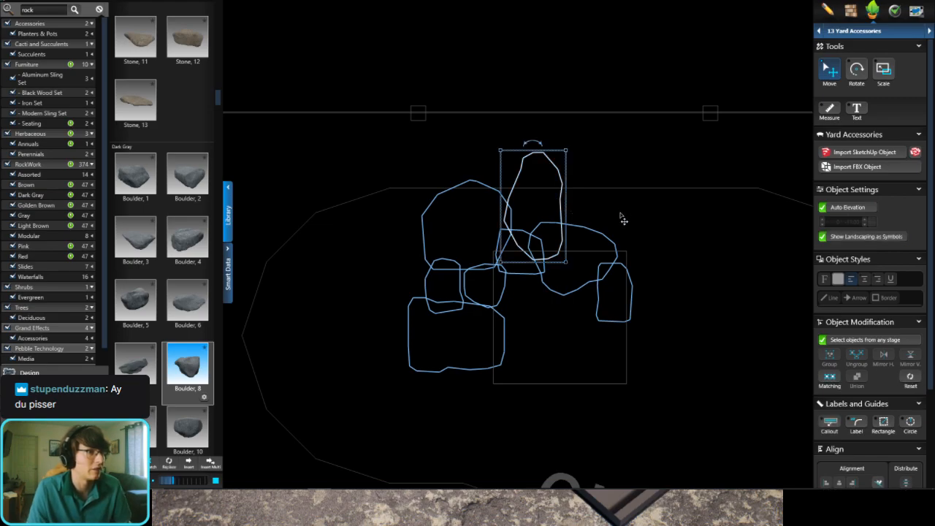
{"action": "left_click_drag", "start_coordinate": [633, 218], "coordinate": [643, 226]}
{"action": "left_click_drag", "start_coordinate": [637, 155], "coordinate": [593, 172]}
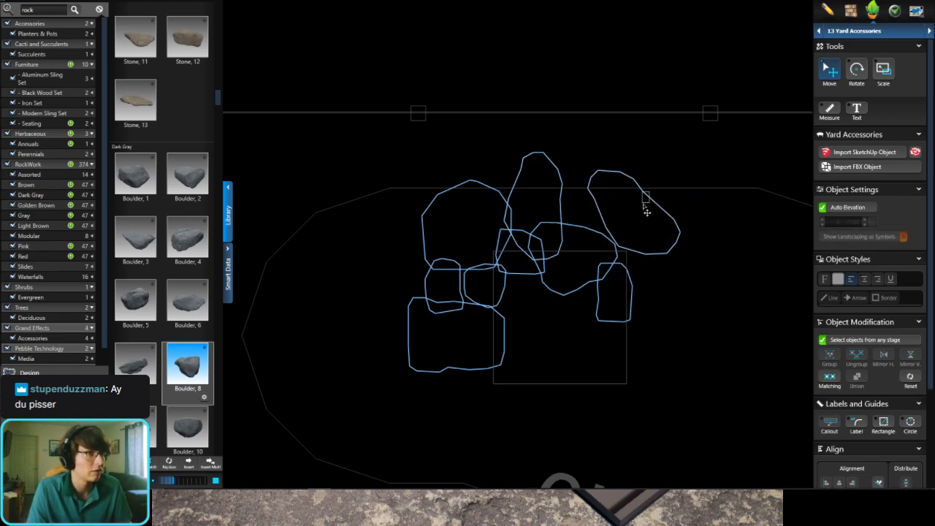
{"action": "left_click_drag", "start_coordinate": [649, 207], "coordinate": [660, 235]}
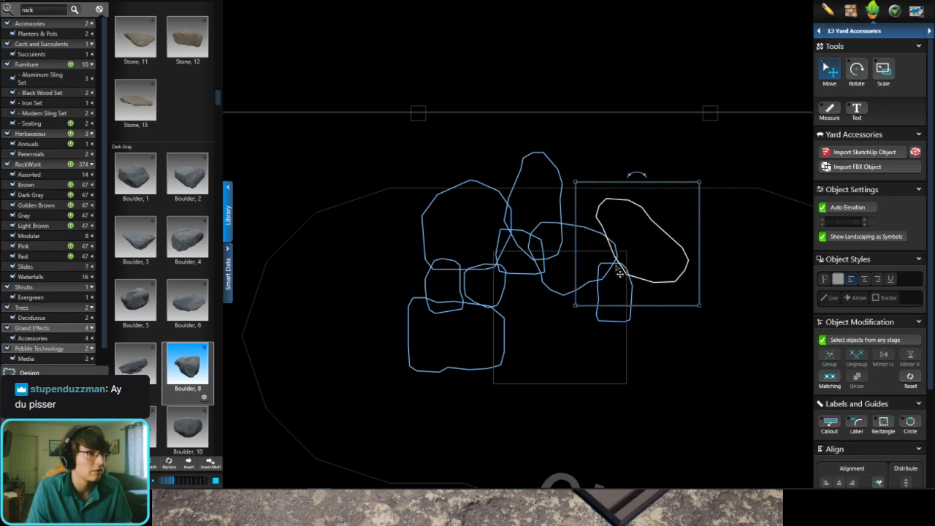
Step: Duplicate three small boulders and cluster the copies between the two elongated boulders on the deck side of the grate
{"action": "left_click", "coordinate": [503, 301]}
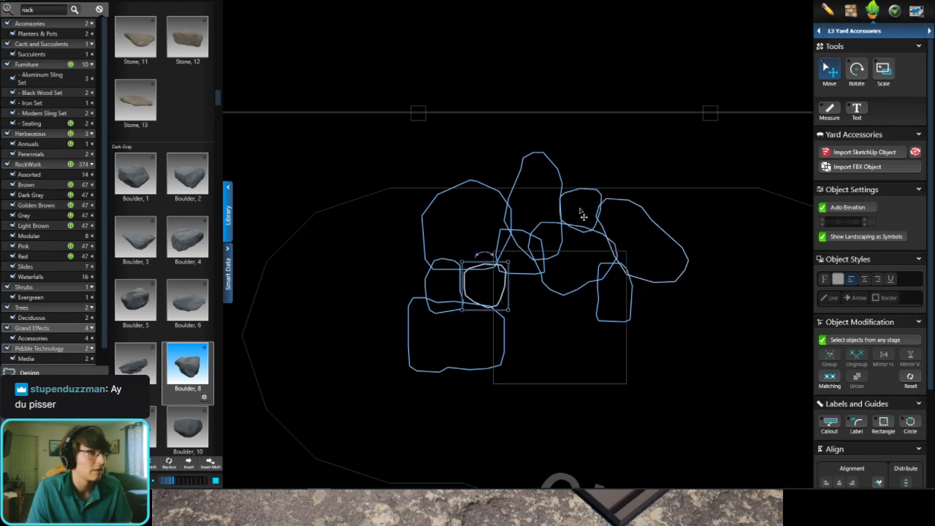
{"action": "left_click_drag", "start_coordinate": [582, 216], "coordinate": [575, 176]}
{"action": "left_click", "coordinate": [462, 277]}
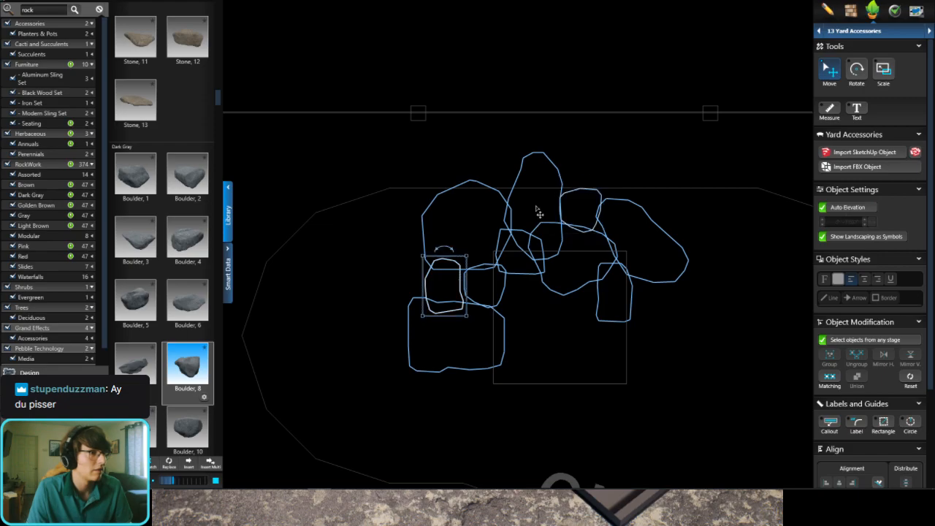
{"action": "left_click", "coordinate": [612, 177]}
{"action": "left_click", "coordinate": [630, 289]}
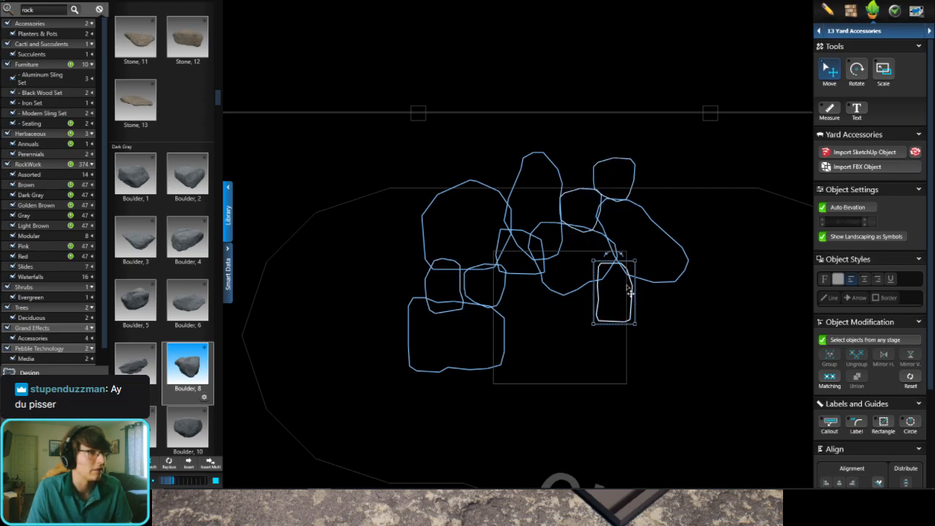
{"action": "key", "text": "ctrl+v"}
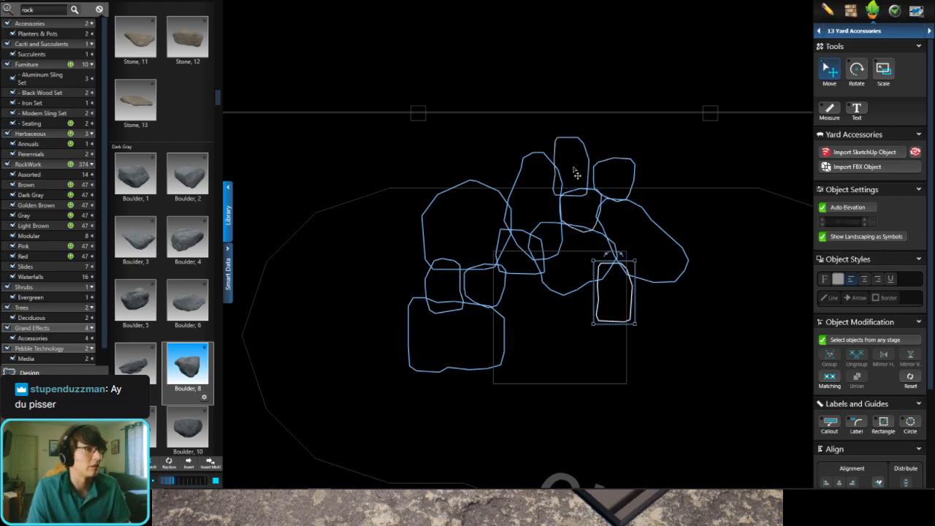
{"action": "left_click", "coordinate": [569, 177]}
Step: In the 3D view, place a full-size Dark Gray Boulder, 4 near the deck on the rock area to the right of the grate
{"action": "key", "text": "space"}
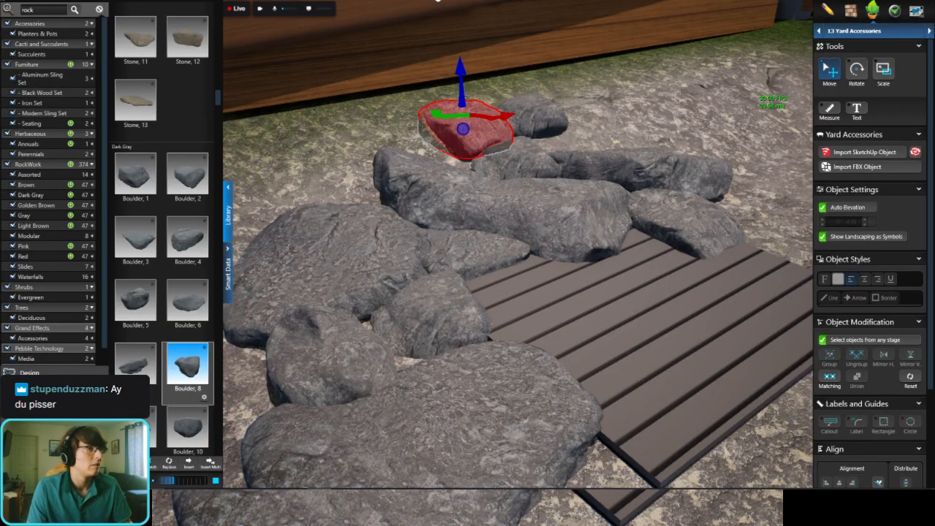
{"action": "key", "text": "Escape"}
{"action": "scroll", "coordinate": [555, 248], "scroll_direction": "down", "scroll_amount": 4}
{"action": "left_click_drag", "start_coordinate": [628, 219], "coordinate": [552, 319]}
{"action": "scroll", "coordinate": [539, 289], "scroll_direction": "down", "scroll_amount": 4}
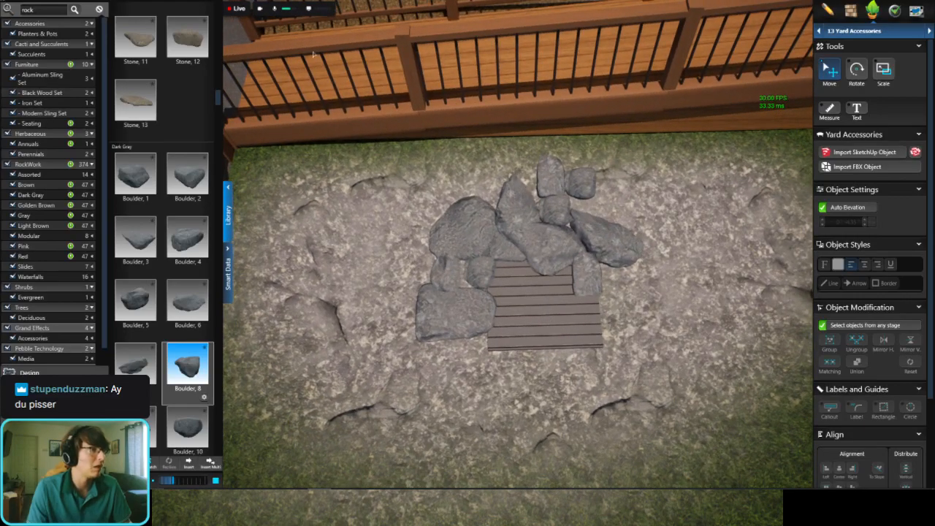
{"action": "left_click_drag", "start_coordinate": [187, 237], "coordinate": [686, 209]}
{"action": "double_click", "coordinate": [688, 207]}
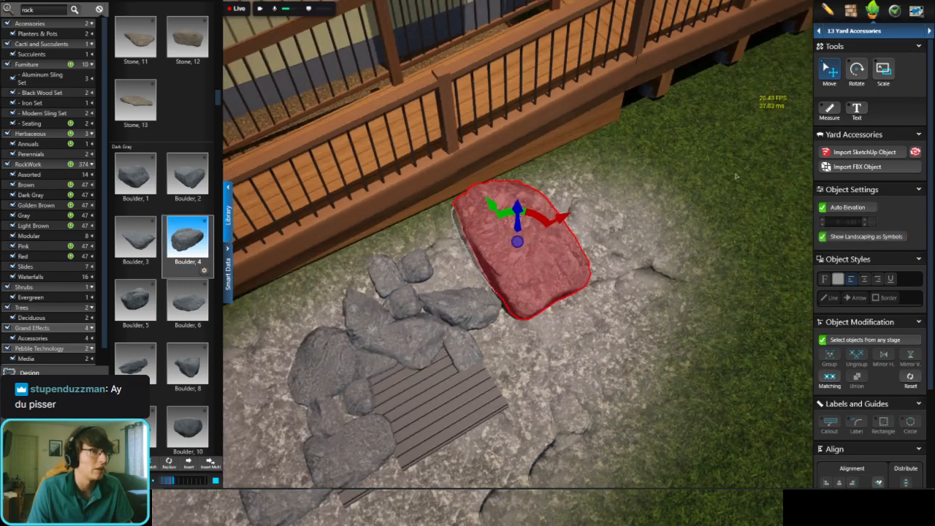
Step: Rotate the large Boulder, 4 and shift it away from the deck to the right end of the rock area
{"action": "left_click", "coordinate": [859, 71]}
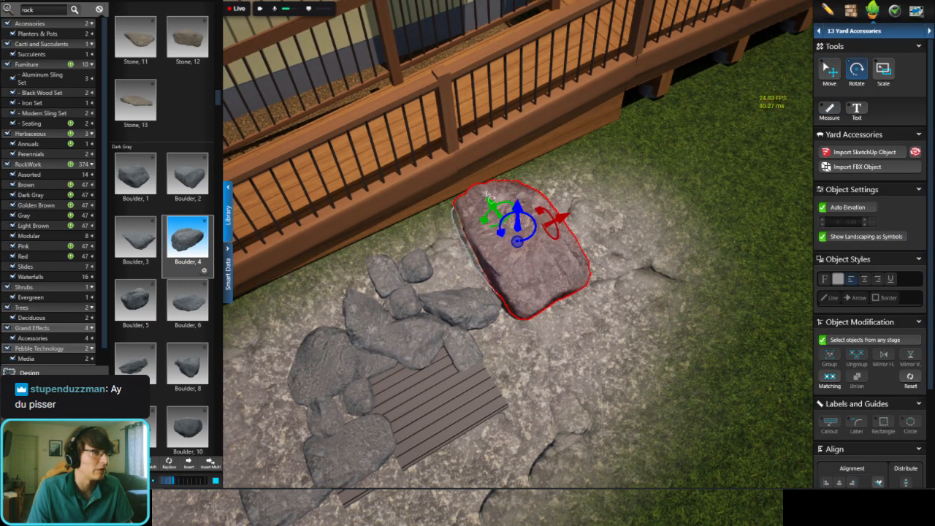
{"action": "left_click_drag", "start_coordinate": [487, 197], "coordinate": [467, 192]}
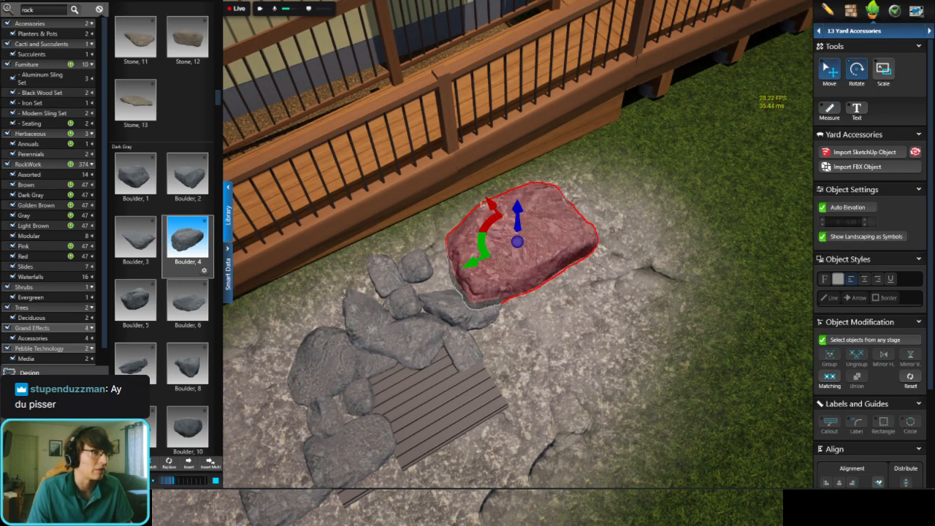
{"action": "right_click_drag", "start_coordinate": [479, 197], "coordinate": [496, 208]}
{"action": "left_click_drag", "start_coordinate": [495, 220], "coordinate": [565, 295]}
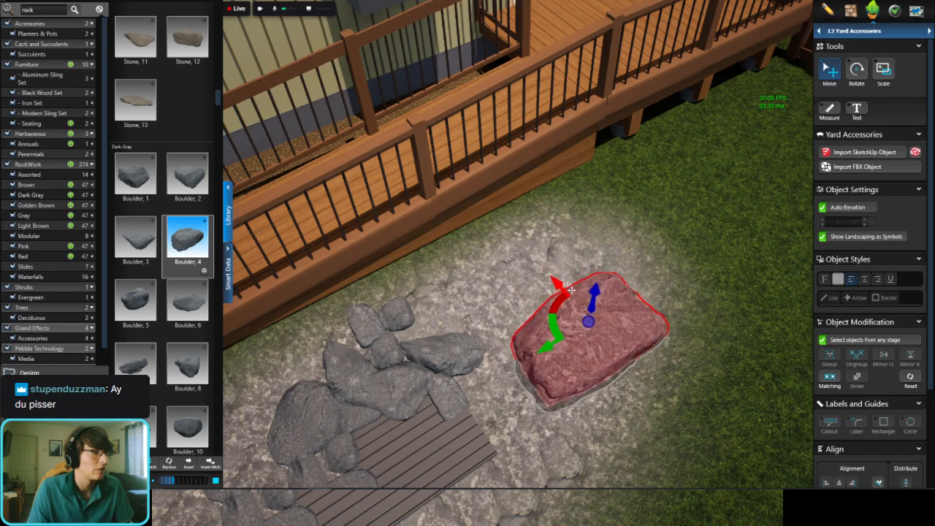
{"action": "right_click_drag", "start_coordinate": [564, 295], "coordinate": [835, 41]}
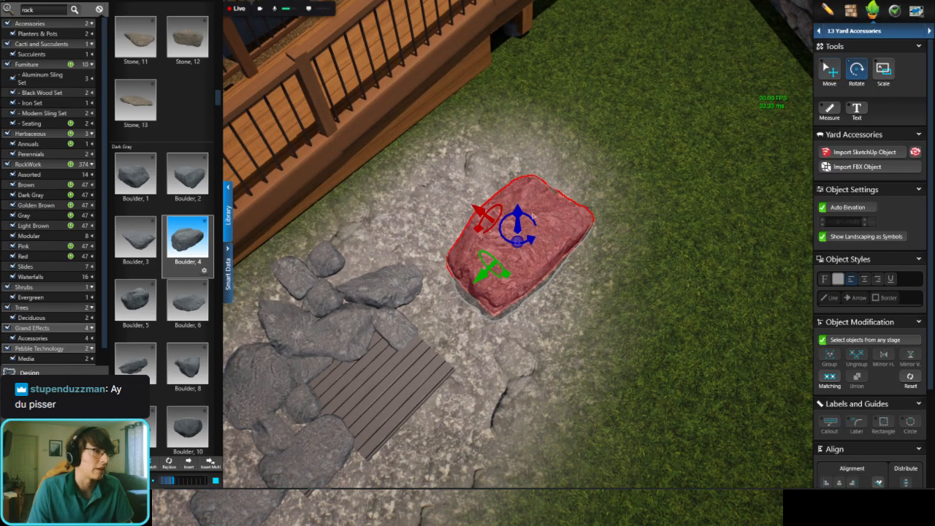
{"action": "left_click_drag", "start_coordinate": [518, 213], "coordinate": [499, 195]}
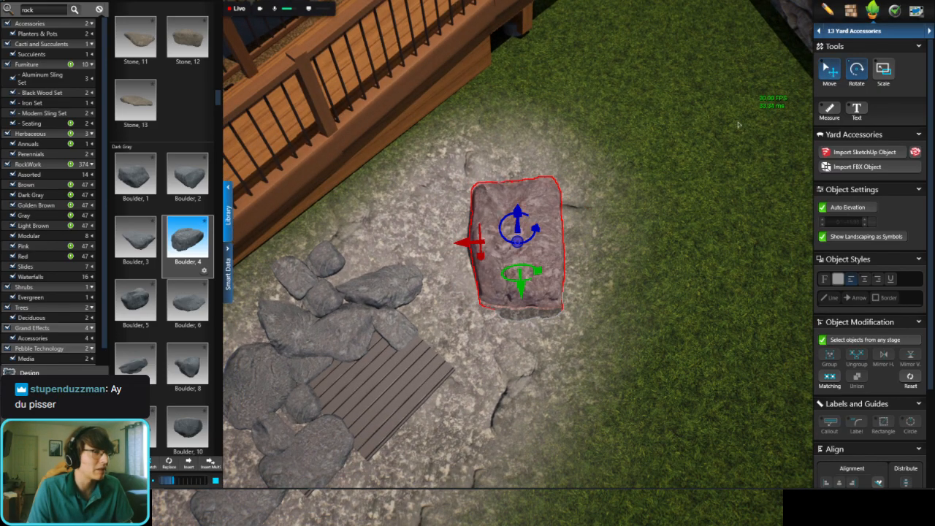
{"action": "right_click_drag", "start_coordinate": [522, 294], "coordinate": [312, 236]}
Step: Place the Dark Gray Boulder, 1 in the corner between the picket fence and the deck
{"action": "scroll", "coordinate": [394, 245], "scroll_direction": "down", "scroll_amount": 3}
{"action": "scroll", "coordinate": [329, 217], "scroll_direction": "up", "scroll_amount": 2}
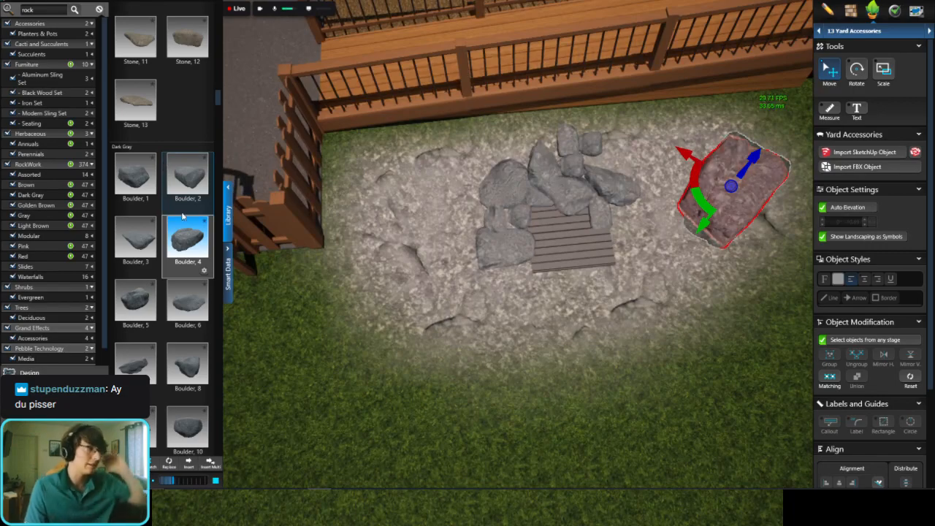
{"action": "left_click", "coordinate": [137, 180]}
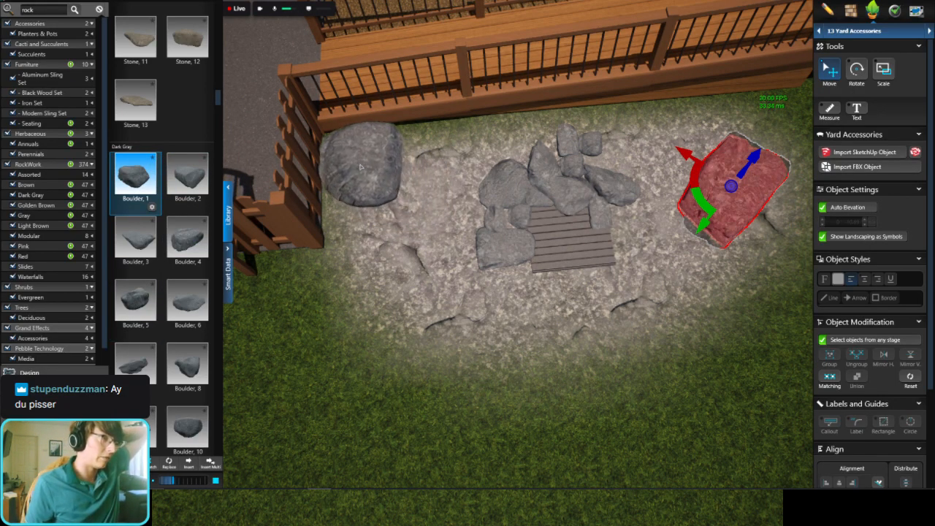
{"action": "left_click", "coordinate": [374, 147]}
{"action": "right_click_drag", "start_coordinate": [375, 147], "coordinate": [640, 365]}
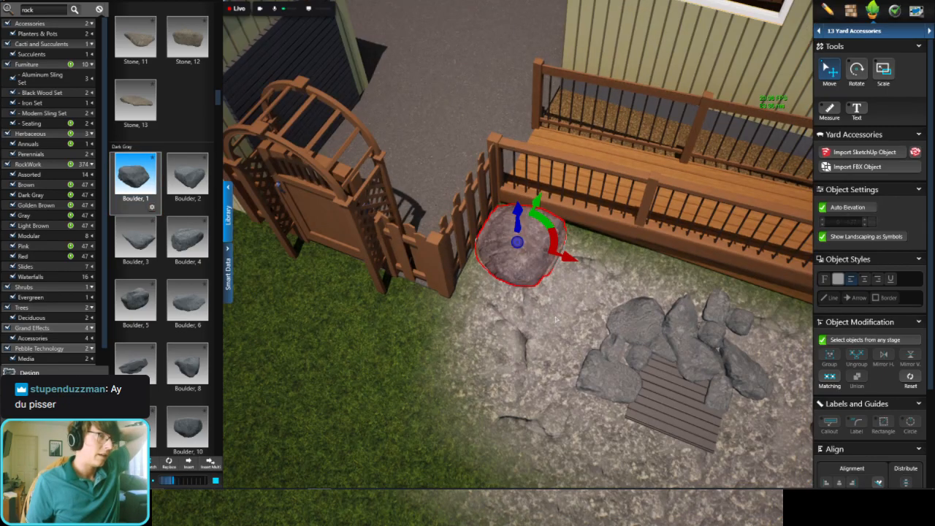
{"action": "right_click_drag", "start_coordinate": [556, 319], "coordinate": [465, 255]}
{"action": "middle_click_drag", "start_coordinate": [463, 311], "coordinate": [371, 314]}
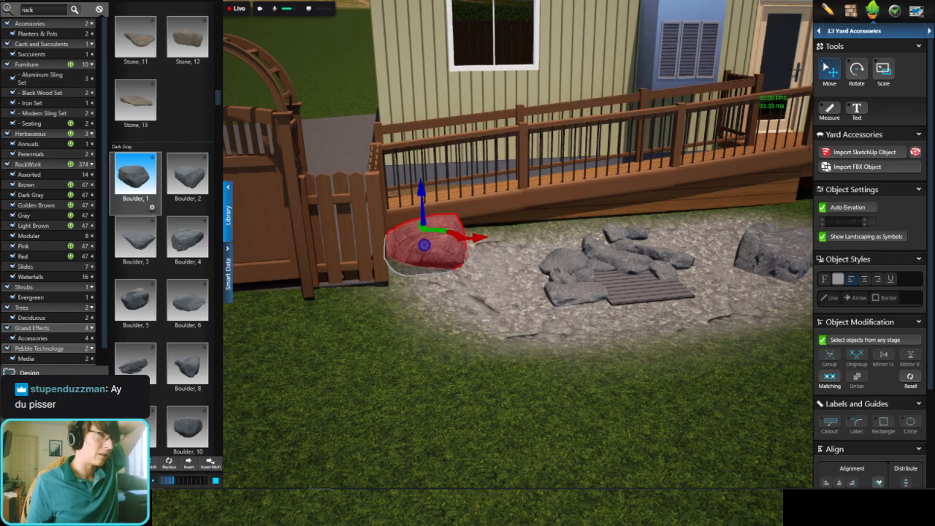
Step: In the 2D plan, duplicate the rounded boulder beside the grate, rotate the copy and place it at the rock area's left end, in front of the large boulder
{"action": "left_click", "coordinate": [562, 223]}
{"action": "right_click_drag", "start_coordinate": [562, 222], "coordinate": [632, 252]}
{"action": "middle_click_drag", "start_coordinate": [632, 241], "coordinate": [459, 252]}
{"action": "scroll", "coordinate": [459, 252], "scroll_direction": "up", "scroll_amount": 3}
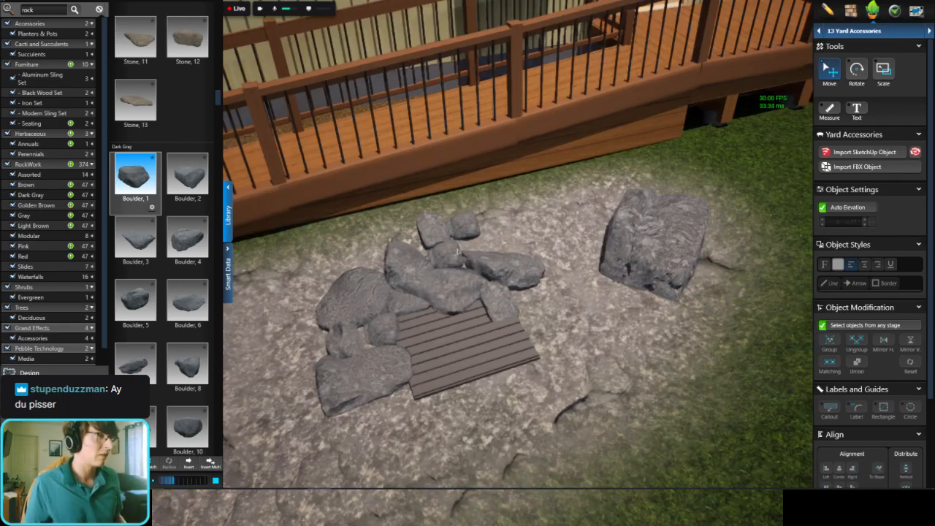
{"action": "left_click", "coordinate": [494, 300]}
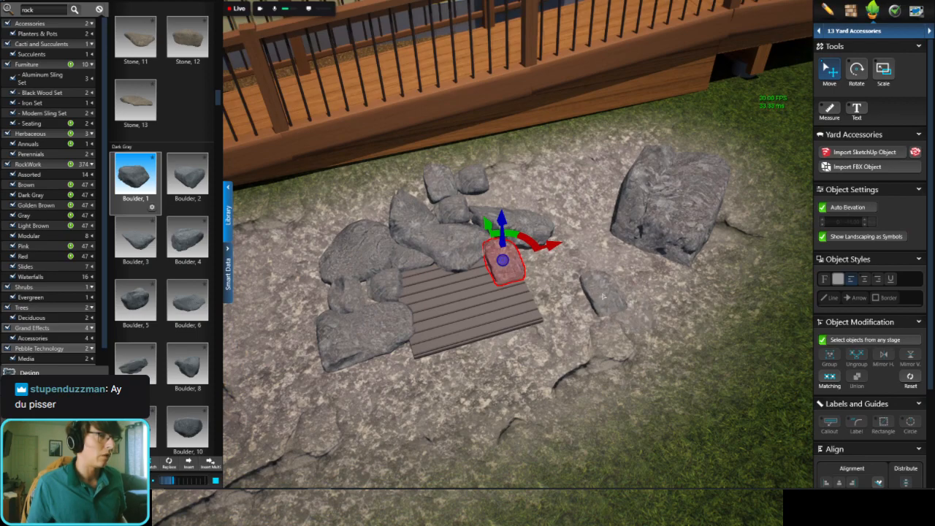
{"action": "right_click", "coordinate": [604, 298]}
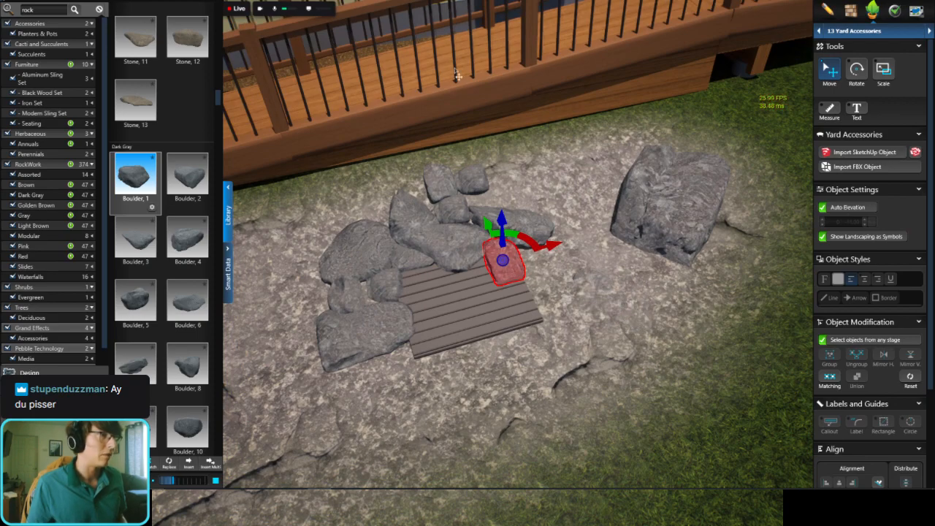
{"action": "key", "text": "space"}
{"action": "scroll", "coordinate": [507, 192], "scroll_direction": "up", "scroll_amount": 5}
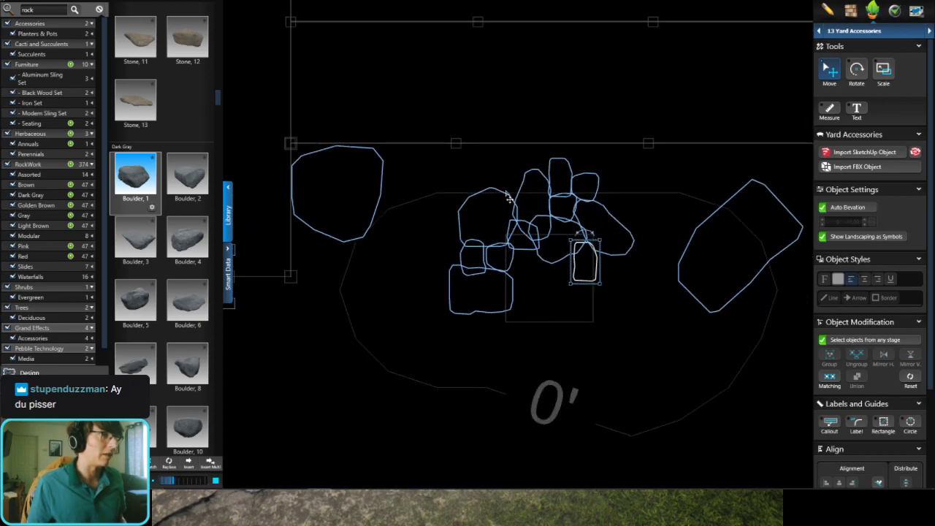
{"action": "left_click", "coordinate": [505, 195]}
{"action": "key", "text": "ctrl+c"}
{"action": "key", "text": "ctrl+v"}
{"action": "left_click", "coordinate": [423, 192]}
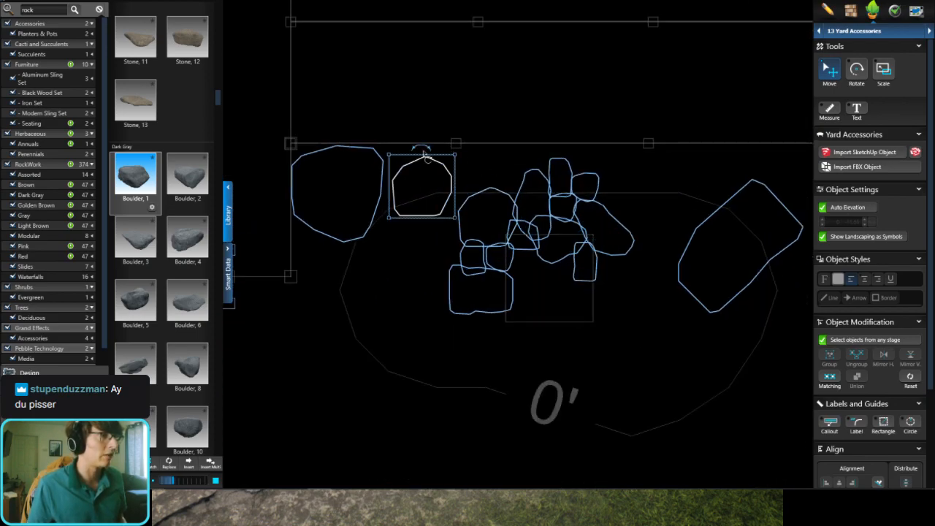
{"action": "left_click_drag", "start_coordinate": [434, 153], "coordinate": [421, 197]}
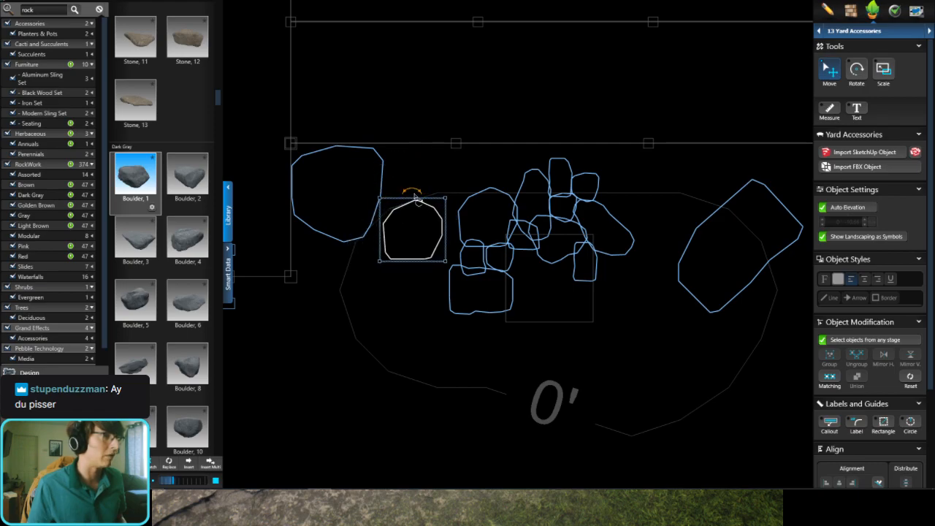
{"action": "left_click_drag", "start_coordinate": [366, 261], "coordinate": [409, 247]}
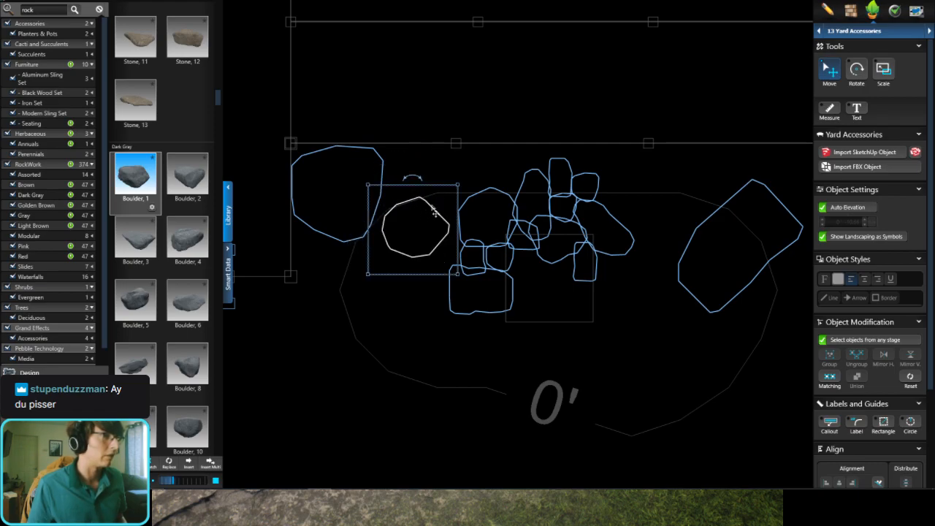
{"action": "left_click_drag", "start_coordinate": [434, 211], "coordinate": [365, 285]}
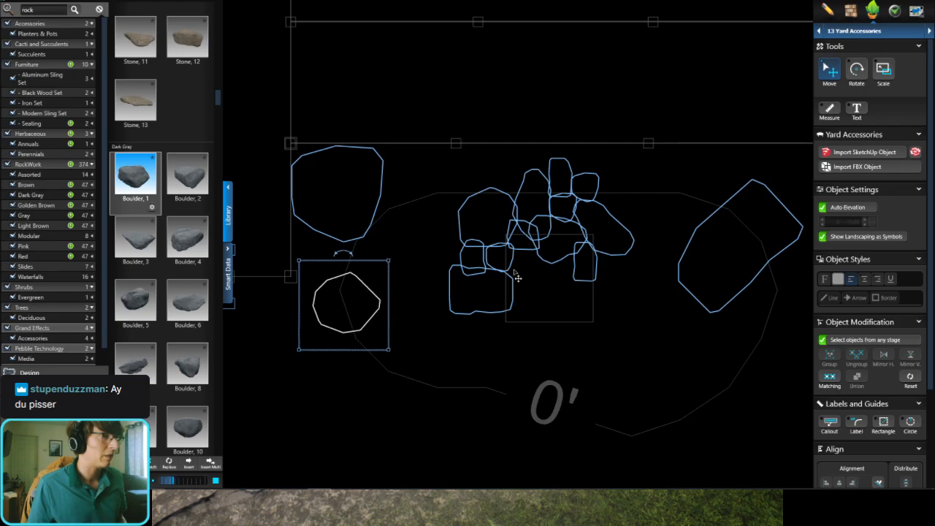
Step: Place two copies of the elongated boulder to the right of the grate and angle the upper one toward the large boulder
{"action": "left_click", "coordinate": [544, 190]}
{"action": "left_click", "coordinate": [667, 358]}
{"action": "key", "text": "ctrl+v"}
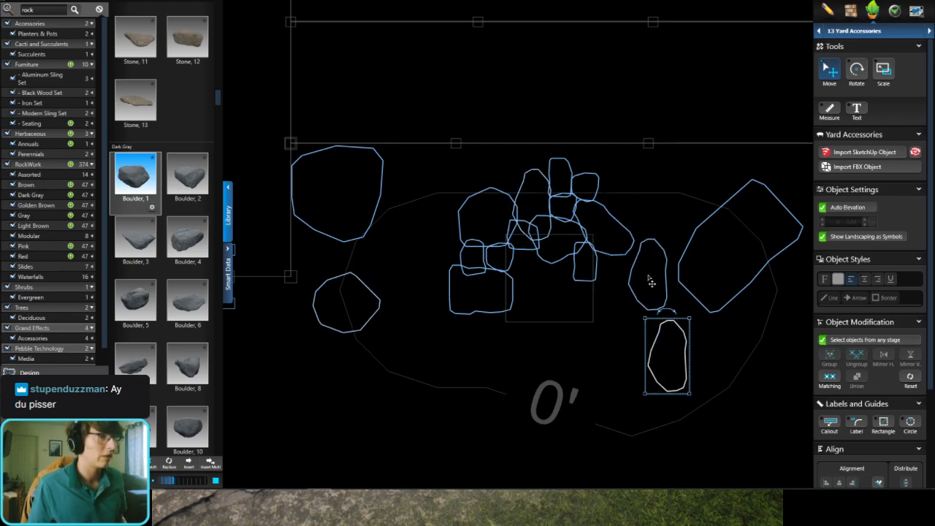
{"action": "left_click", "coordinate": [651, 281]}
{"action": "left_click_drag", "start_coordinate": [659, 236], "coordinate": [690, 282]}
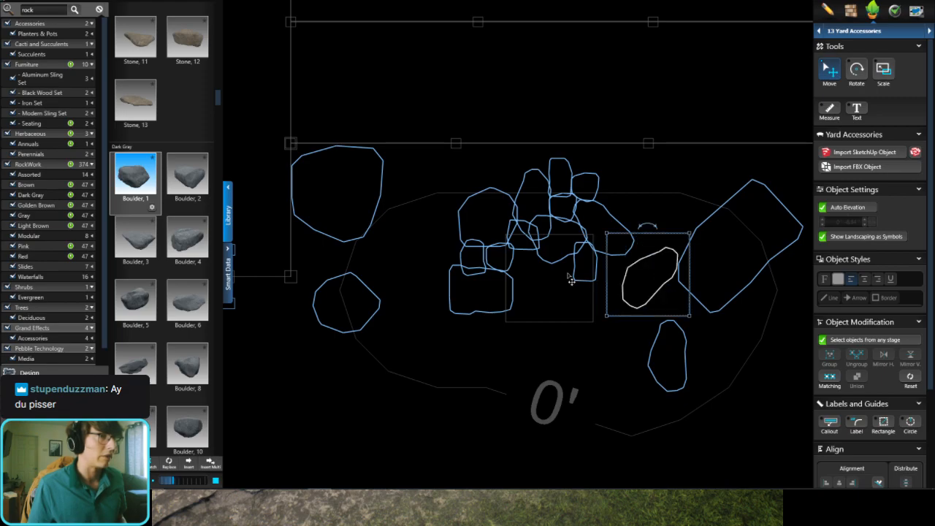
Step: Duplicate two small boulders from around the grate and place the copies on either side of the upright elongated boulder on the right
{"action": "left_click_drag", "start_coordinate": [586, 261], "coordinate": [640, 322], "text": "ctrl"}
{"action": "left_click", "coordinate": [514, 262]}
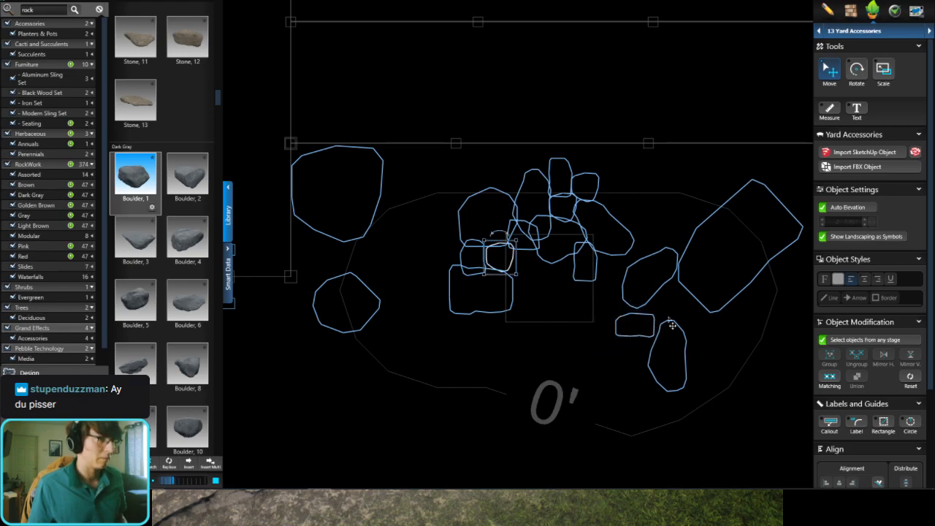
{"action": "left_click", "coordinate": [719, 361]}
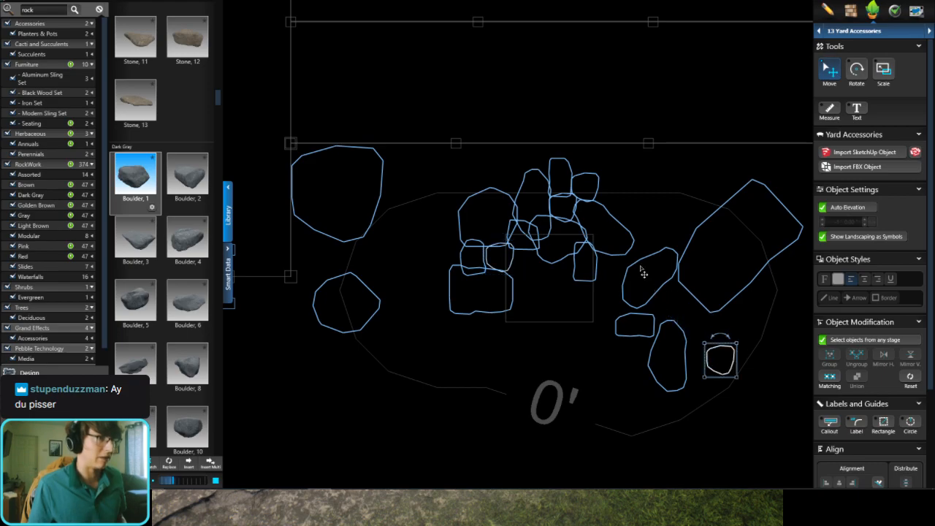
Step: Place two copies of the slanted elongated boulder, one on the front left edge and one near the deck beside the large boulder
{"action": "left_click", "coordinate": [618, 227]}
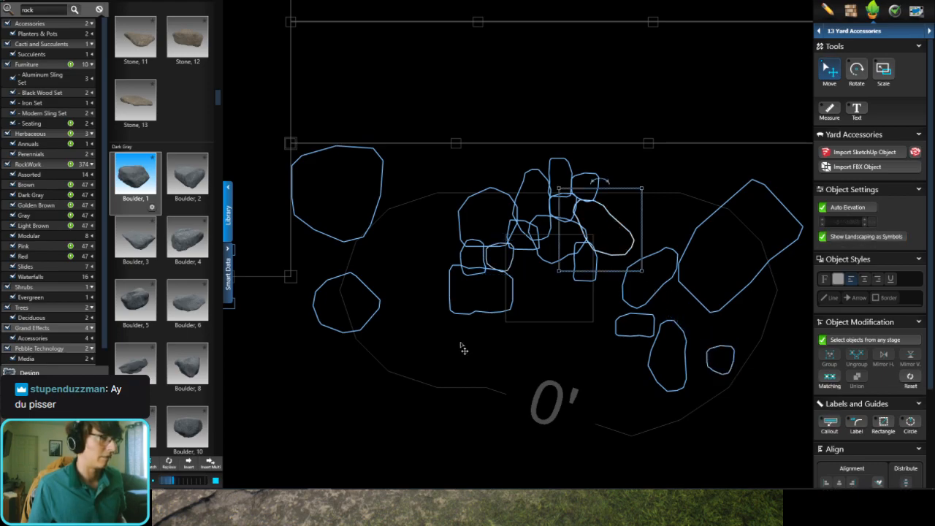
{"action": "key", "text": "ctrl+v"}
{"action": "left_click", "coordinate": [422, 362]}
{"action": "key", "text": "ctrl+v"}
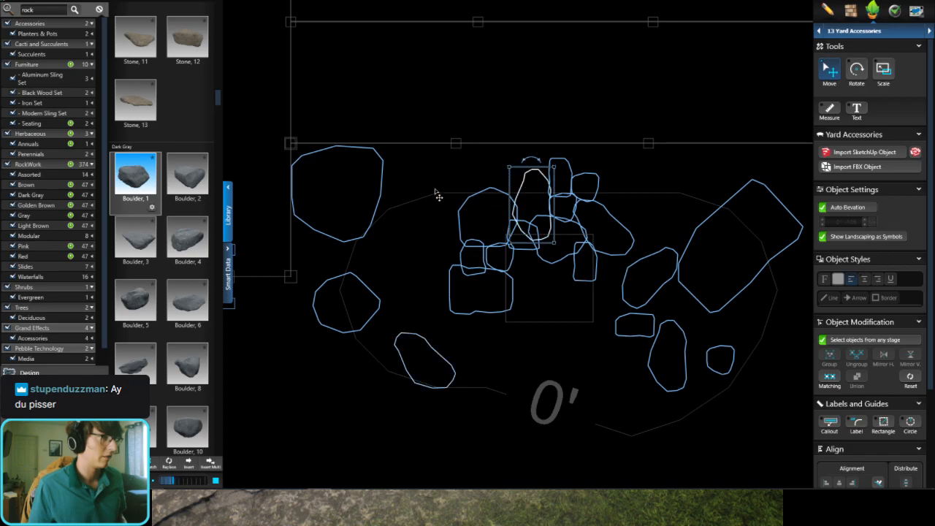
{"action": "left_click", "coordinate": [427, 179]}
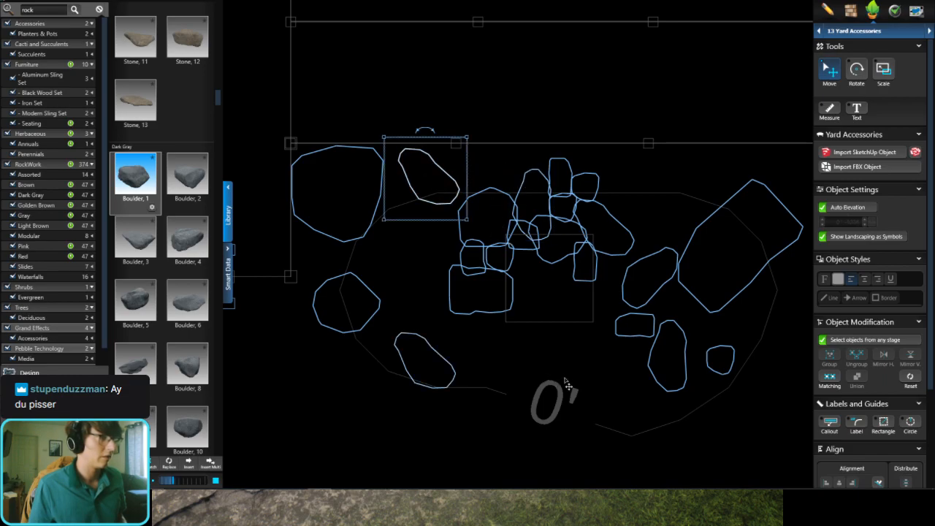
Step: Add two more elongated boulder copies along the front edge, rotating one to follow the curve and standing the other upright in front of the grate
{"action": "key", "text": "ctrl+v"}
{"action": "left_click", "coordinate": [611, 372]}
{"action": "left_click_drag", "start_coordinate": [612, 359], "coordinate": [544, 409]}
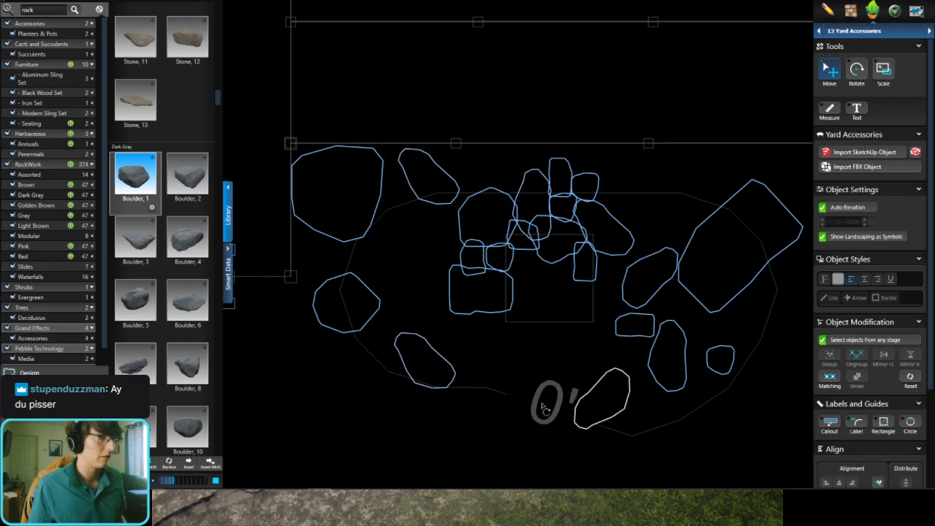
{"action": "left_click", "coordinate": [442, 360]}
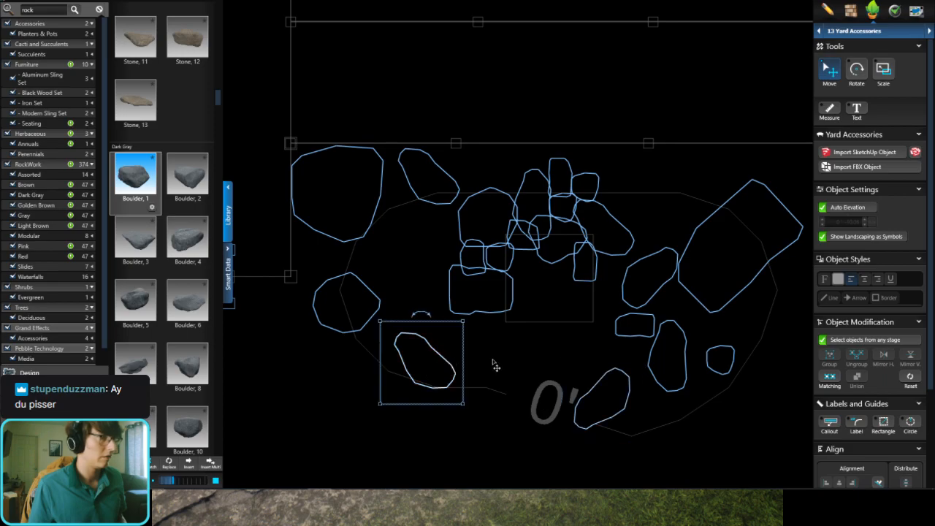
{"action": "left_click", "coordinate": [515, 372]}
{"action": "left_click_drag", "start_coordinate": [520, 322], "coordinate": [563, 295]}
Step: Place a copy of the small round boulder beside the upright one in front of the grate and view the rock area in 3D
{"action": "left_click", "coordinate": [514, 265]}
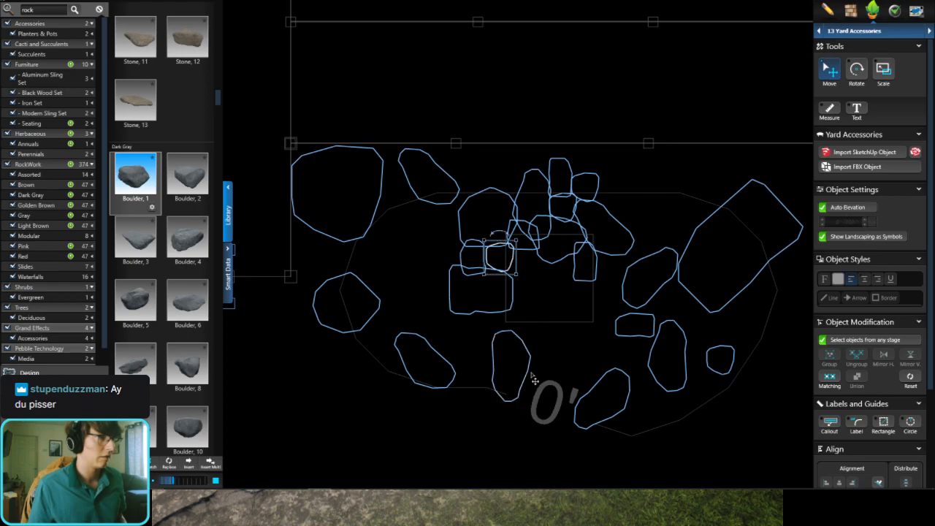
{"action": "left_click", "coordinate": [546, 377]}
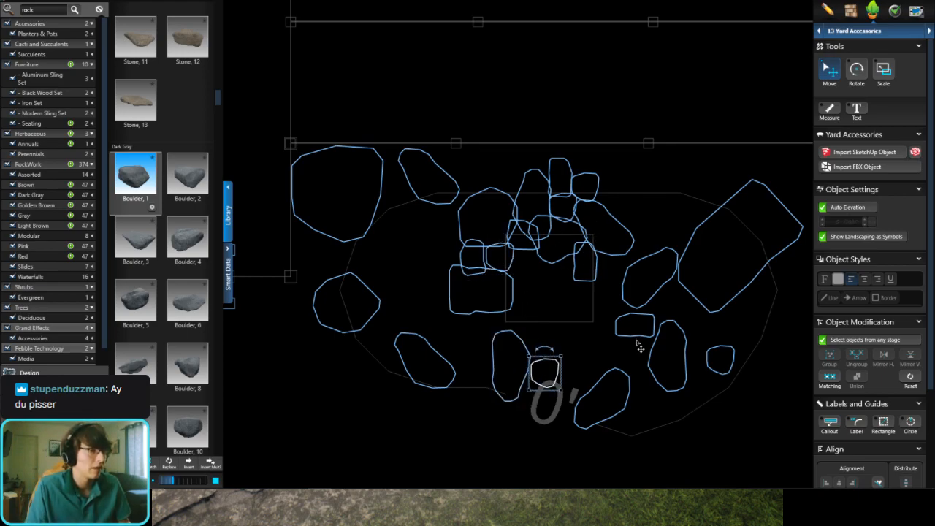
{"action": "key", "text": "space"}
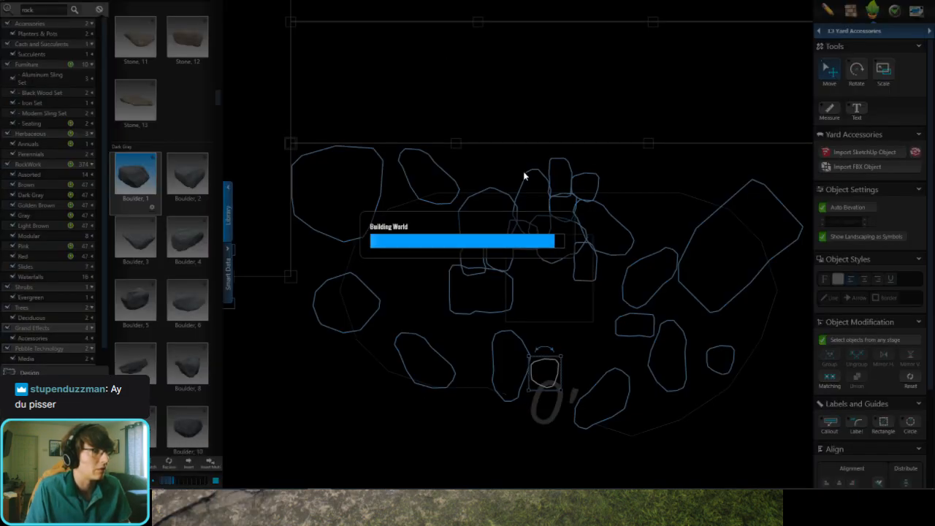
{"action": "scroll", "coordinate": [564, 317], "scroll_direction": "down", "scroll_amount": 5}
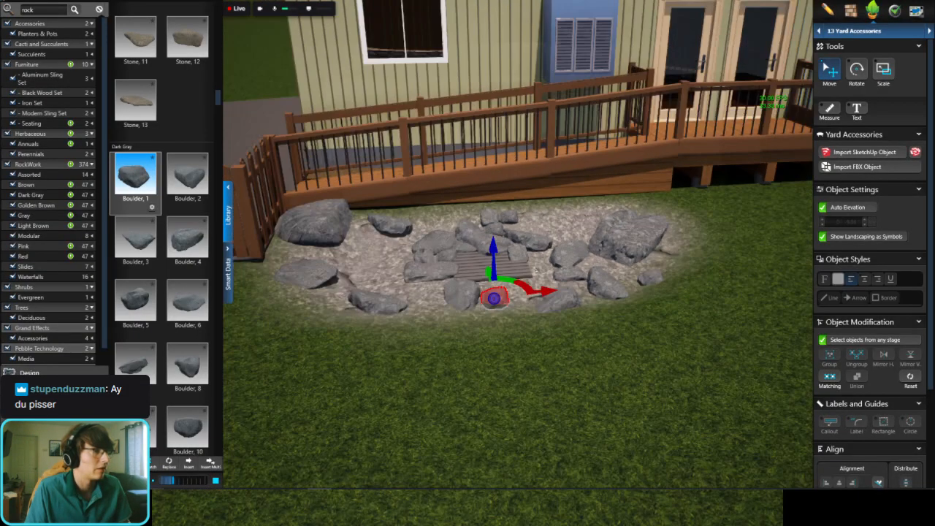
{"action": "key", "text": "Escape"}
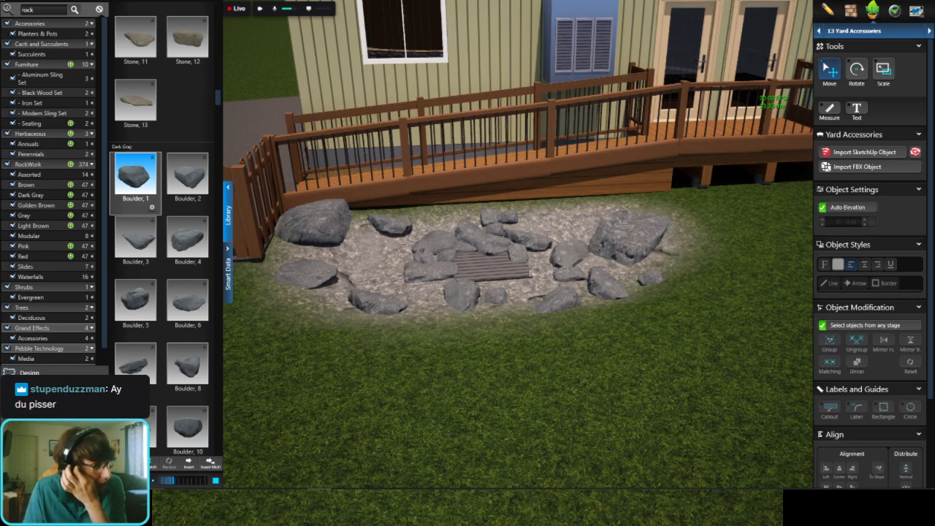
{"action": "middle_click_drag", "start_coordinate": [530, 275], "coordinate": [537, 312]}
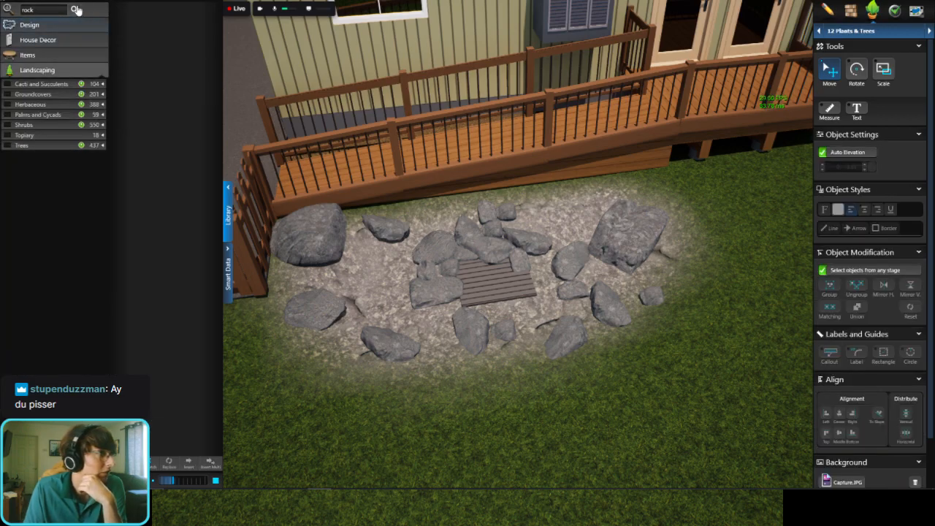
Step: Replace the rock search in the Plants & Trees library with a search for "reed"
{"action": "left_click", "coordinate": [76, 11]}
{"action": "left_click", "coordinate": [98, 10]}
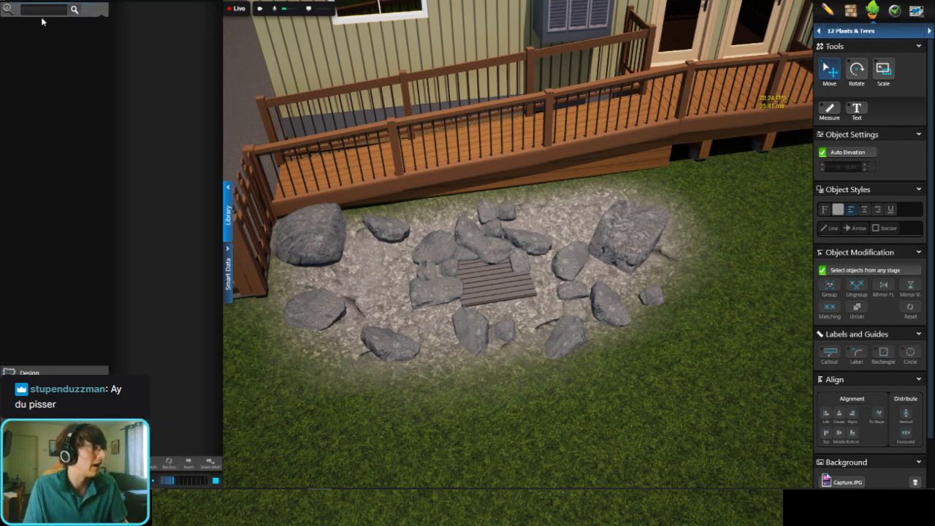
{"action": "type", "text": "reed"}
{"action": "key", "text": "Return"}
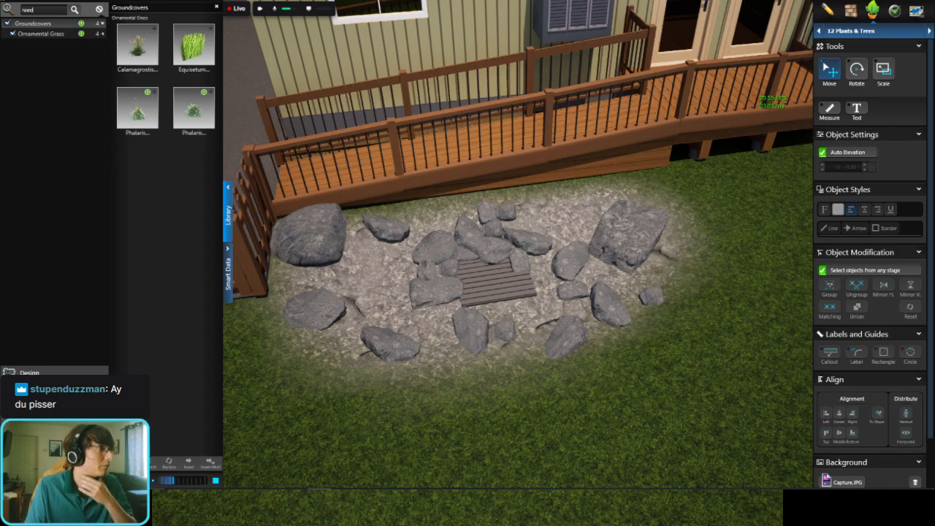
Step: Place six Calamagrostis acutiflora 'Karl Foerster' grasses from the left of the grate along the deck side and around the right-end boulder
{"action": "left_click", "coordinate": [138, 45]}
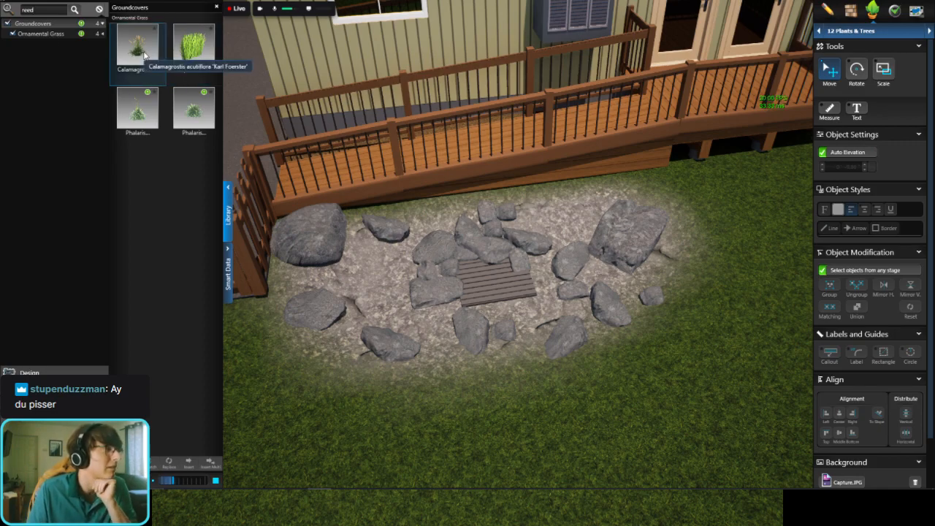
{"action": "left_click_drag", "start_coordinate": [137, 45], "coordinate": [372, 289]}
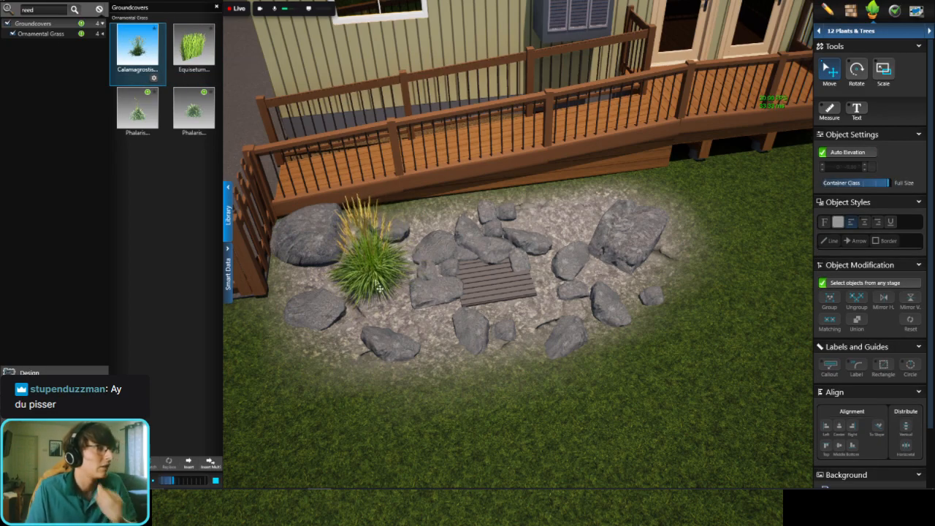
{"action": "left_click", "coordinate": [374, 282]}
{"action": "left_click", "coordinate": [585, 215]}
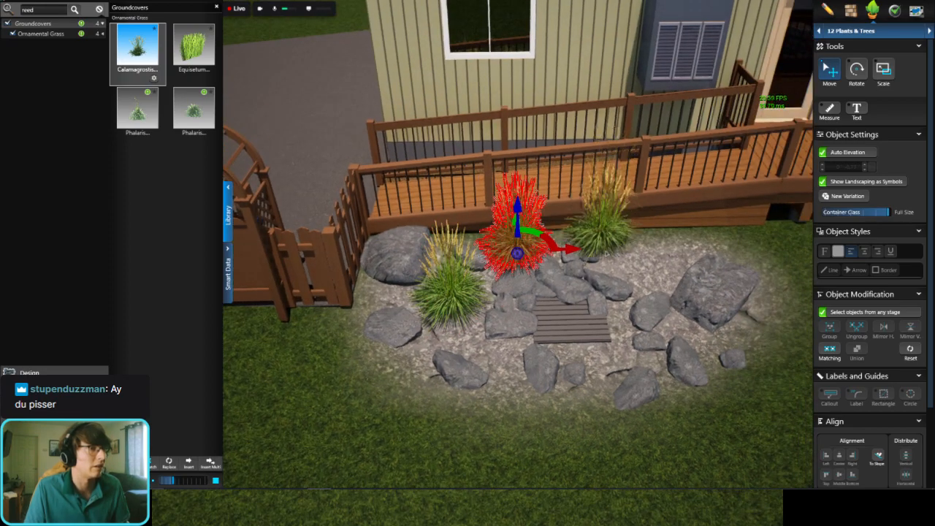
{"action": "left_click", "coordinate": [618, 255]}
{"action": "left_click", "coordinate": [595, 252]}
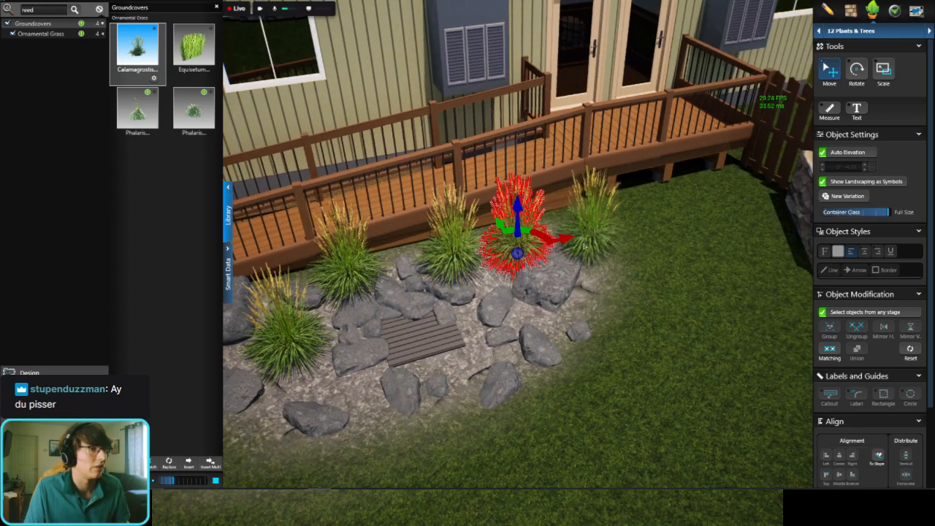
{"action": "left_click", "coordinate": [577, 248]}
{"action": "left_click", "coordinate": [554, 290]}
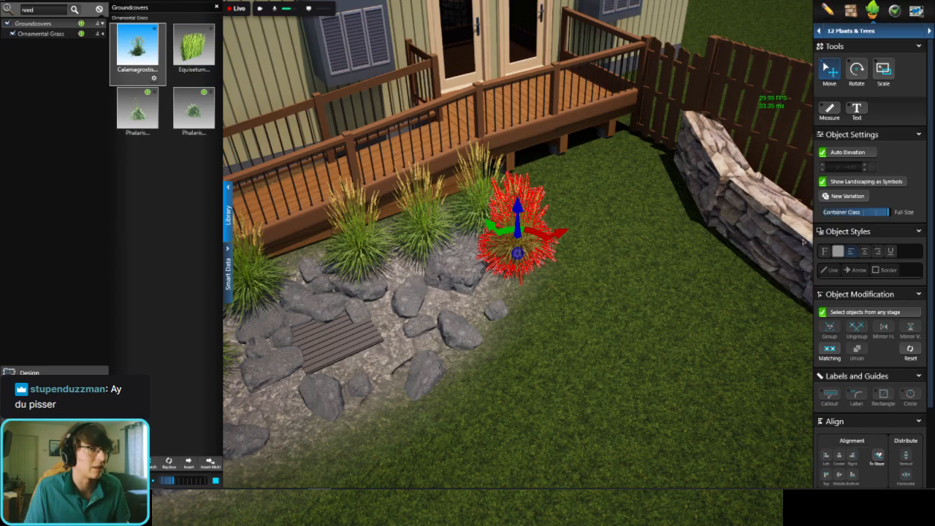
{"action": "left_click", "coordinate": [485, 200]}
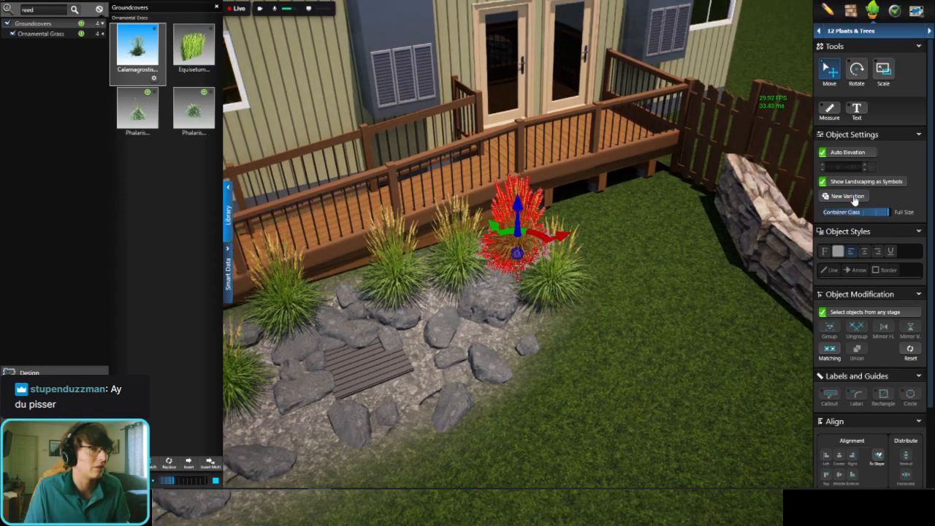
Step: Place two variegated Phalaris grasses among the boulders at the right and front right of the grate
{"action": "left_click", "coordinate": [193, 109]}
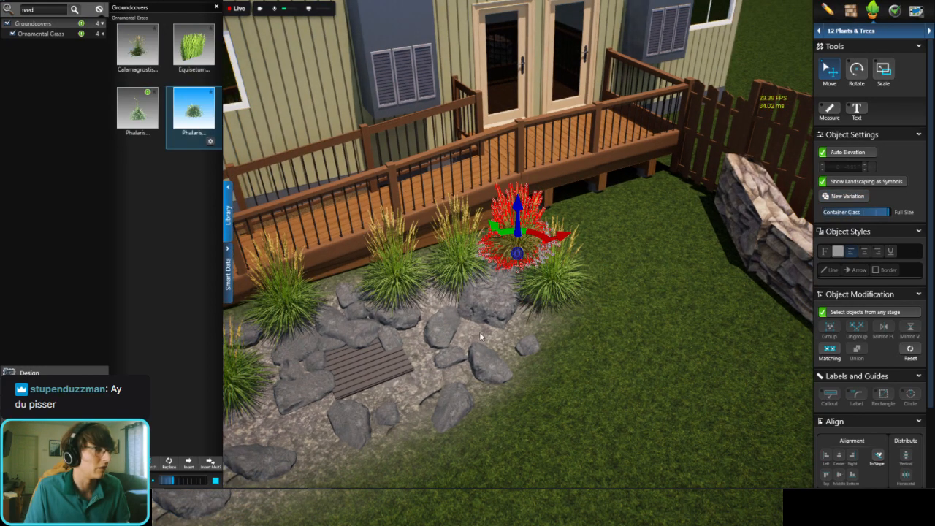
{"action": "left_click", "coordinate": [441, 329]}
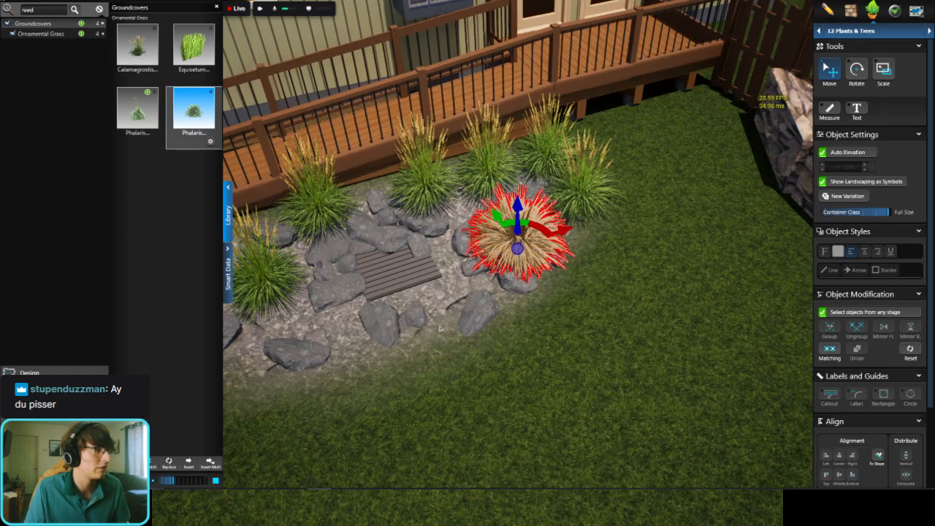
{"action": "left_click", "coordinate": [451, 290]}
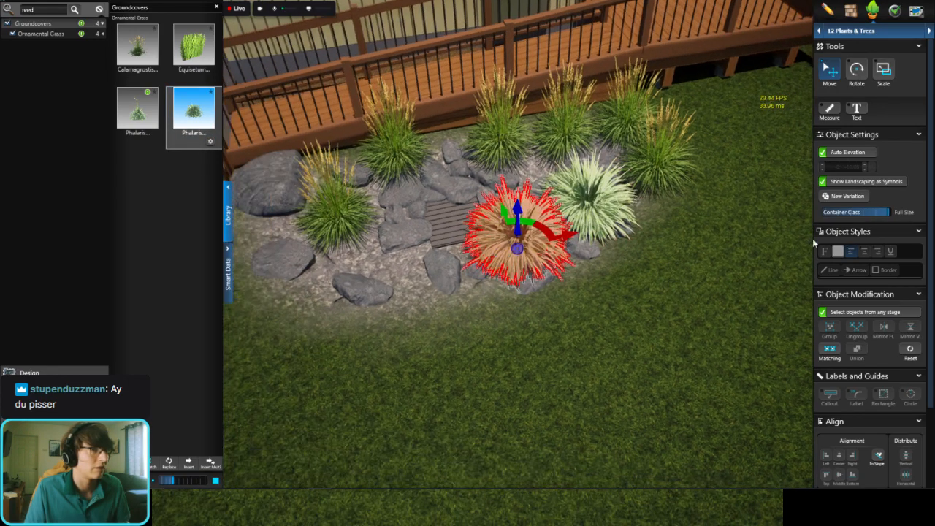
Step: Place the other Phalaris variety at the grate's front left and replace the third Calamagrostis along the deck with a Phalaris
{"action": "left_click", "coordinate": [137, 113]}
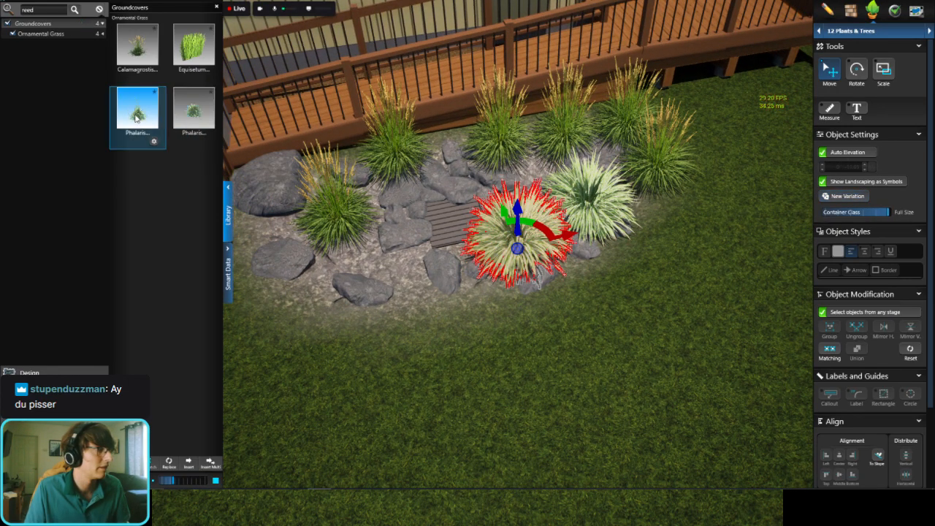
{"action": "left_click", "coordinate": [395, 268]}
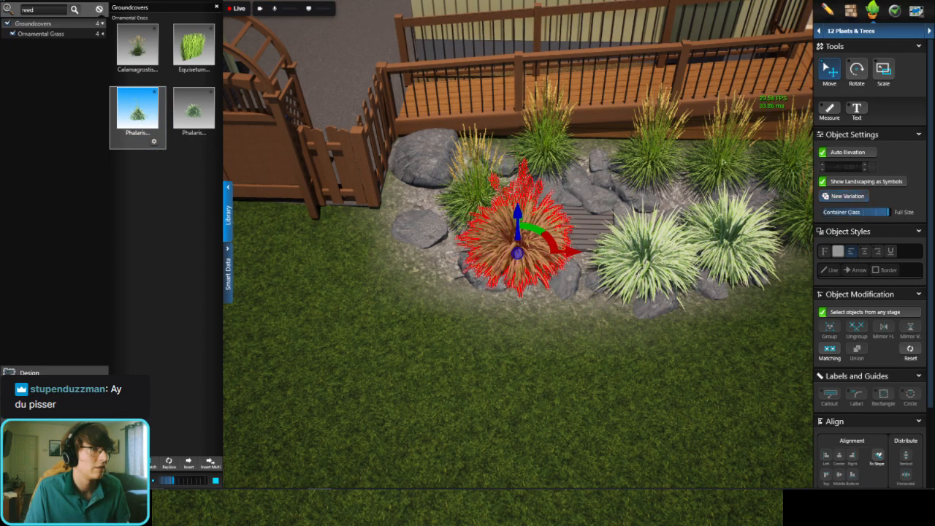
{"action": "left_click", "coordinate": [723, 162]}
{"action": "key", "text": "Delete"}
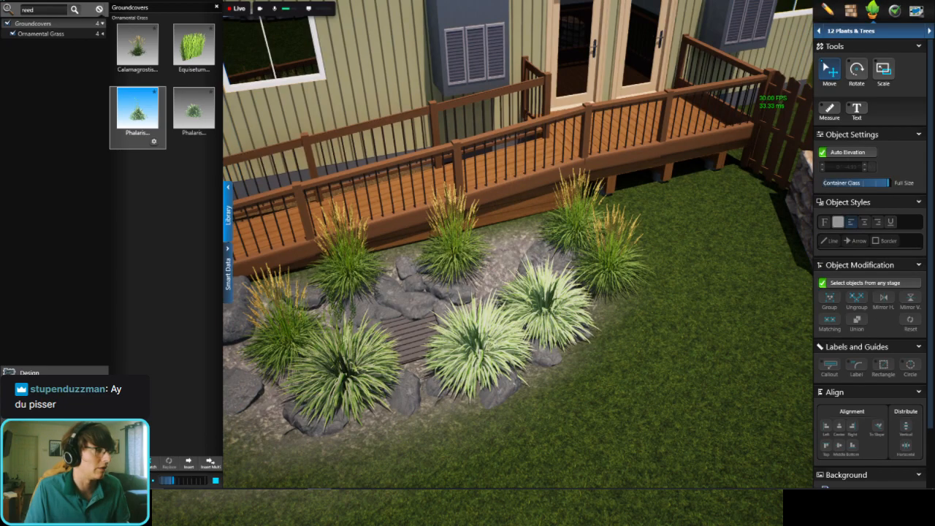
{"action": "key", "text": "ctrl+z"}
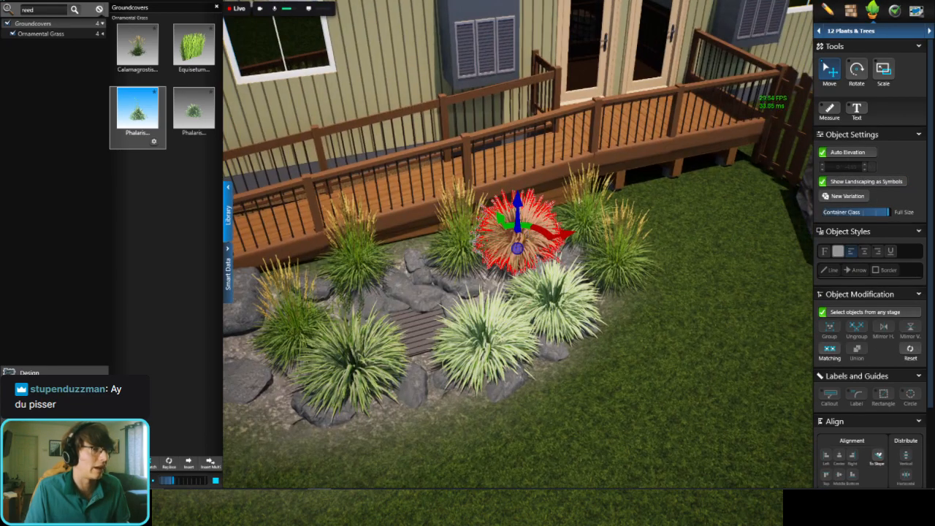
Step: Copy a Calamagrostis grass from the right end of the deck side to the far-left boulder by the gate
{"action": "left_click", "coordinate": [588, 221]}
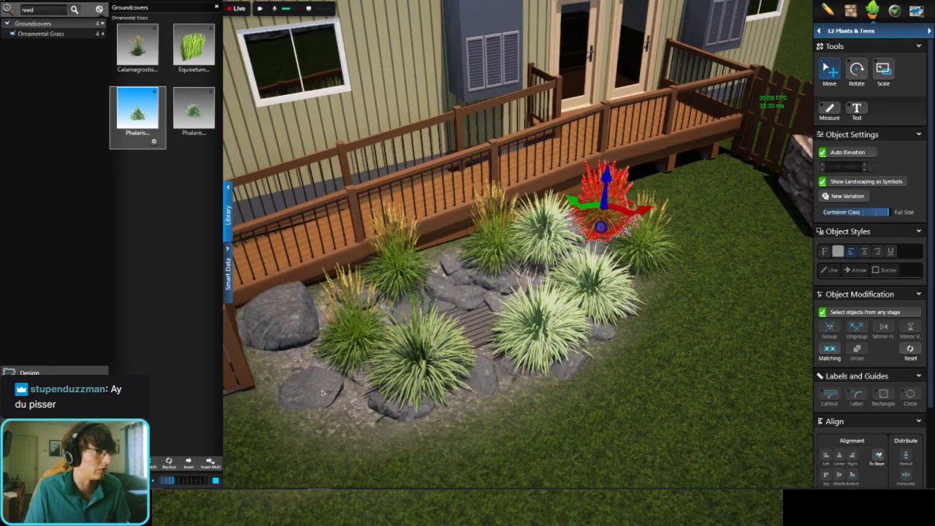
{"action": "key", "text": "ctrl+v"}
{"action": "left_click", "coordinate": [289, 368]}
{"action": "middle_click_drag", "start_coordinate": [289, 368], "coordinate": [628, 294]}
{"action": "left_click", "coordinate": [648, 339]}
{"action": "scroll", "coordinate": [648, 338], "scroll_direction": "down", "scroll_amount": 4}
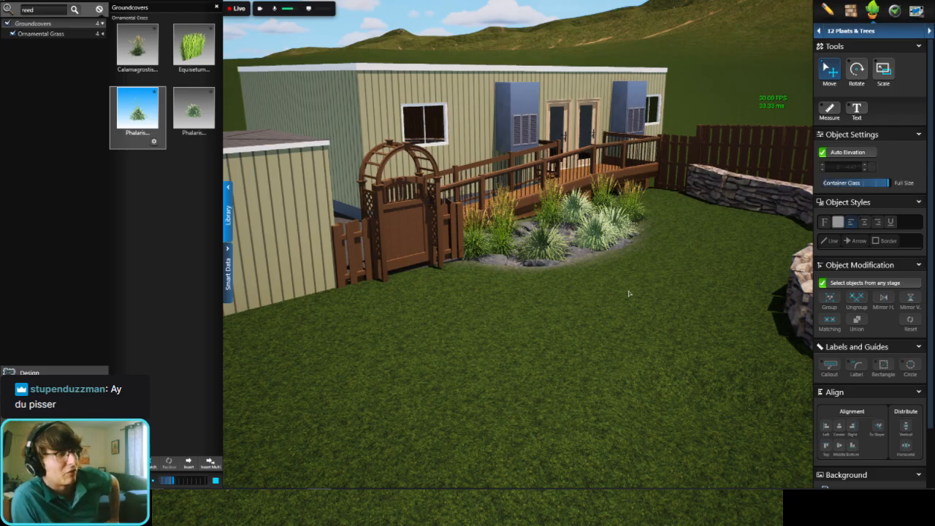
{"action": "scroll", "coordinate": [591, 284], "scroll_direction": "up", "scroll_amount": 5}
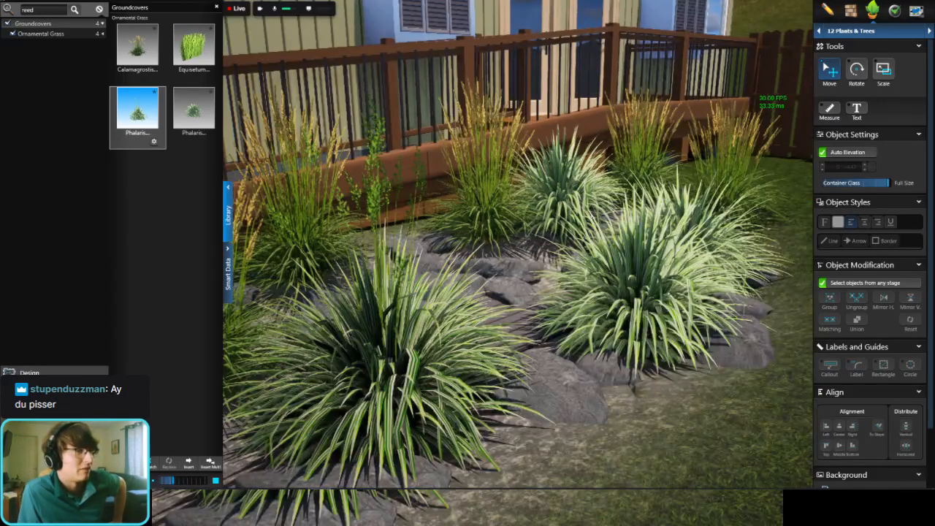
{"action": "scroll", "coordinate": [591, 284], "scroll_direction": "down", "scroll_amount": 5}
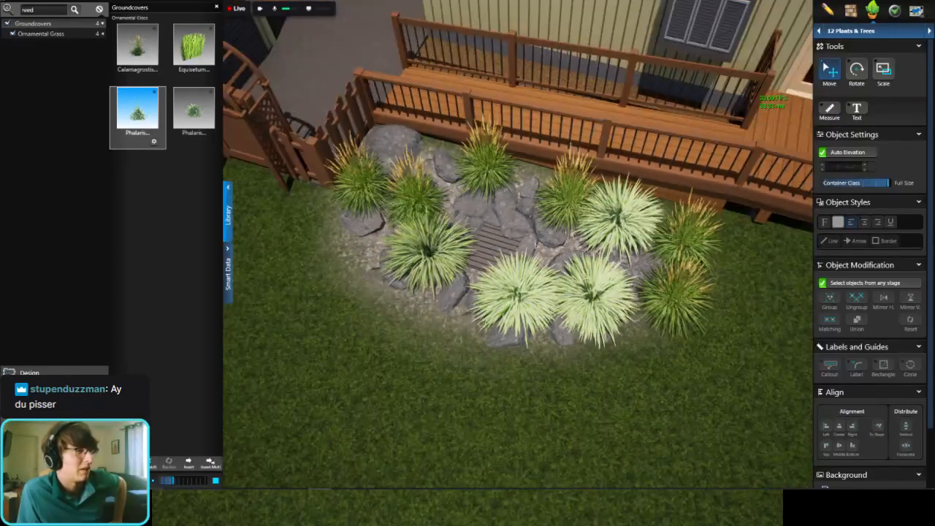
Step: Delete the two Calamagrostis grasses at the left end of the rock area, nearest the gate
{"action": "right_click_drag", "start_coordinate": [517, 284], "coordinate": [633, 221]}
{"action": "double_click", "coordinate": [393, 290]}
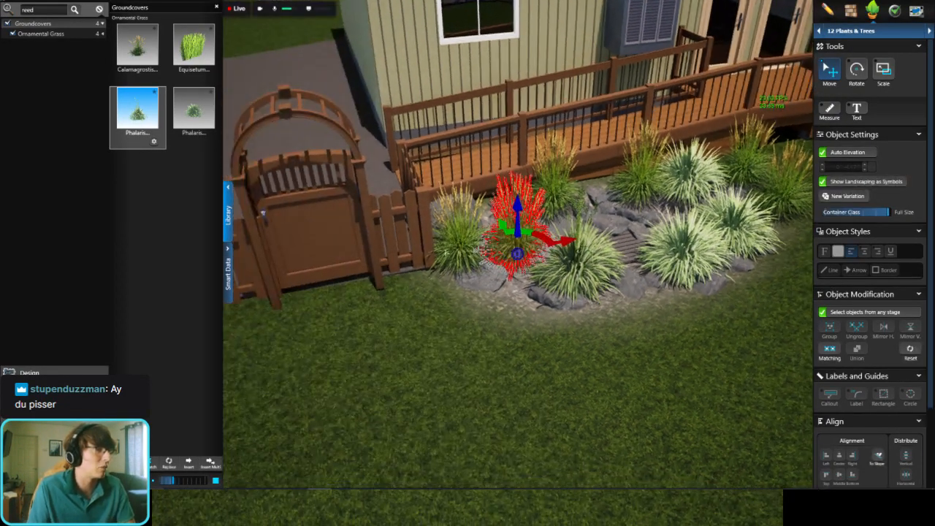
{"action": "key", "text": "Delete"}
{"action": "double_click", "coordinate": [447, 239]}
{"action": "key", "text": "Delete"}
Step: Delete the two Phalaris grasses at the front right of the grate and save the project
{"action": "double_click", "coordinate": [614, 191]}
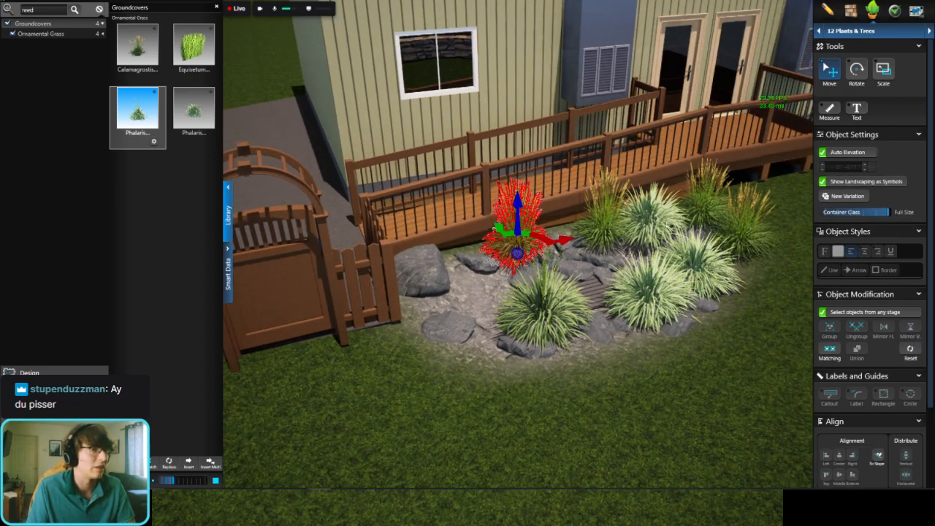
{"action": "double_click", "coordinate": [652, 218]}
{"action": "double_click", "coordinate": [562, 268]}
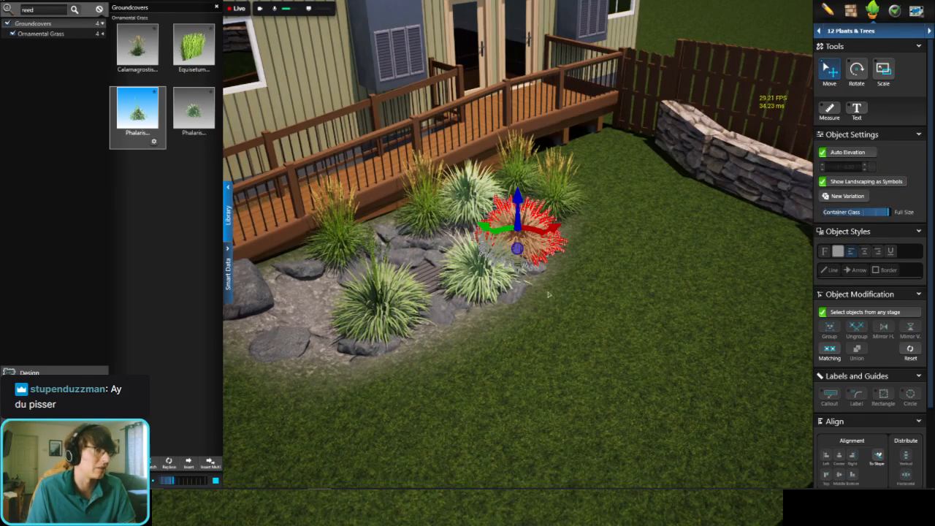
{"action": "key", "text": "Delete"}
{"action": "double_click", "coordinate": [482, 266]}
{"action": "key", "text": "Delete"}
{"action": "right_click_drag", "start_coordinate": [566, 219], "coordinate": [511, 246]}
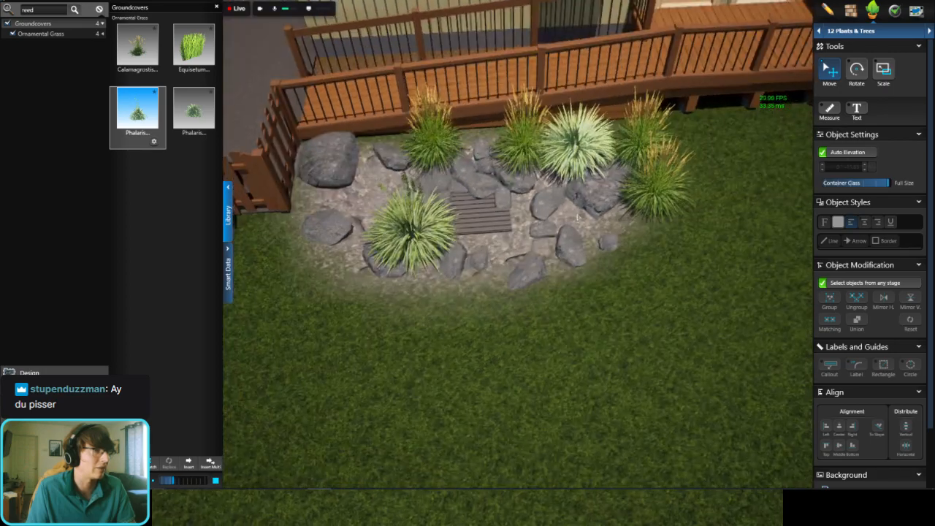
{"action": "scroll", "coordinate": [511, 247], "scroll_direction": "down", "scroll_amount": 5}
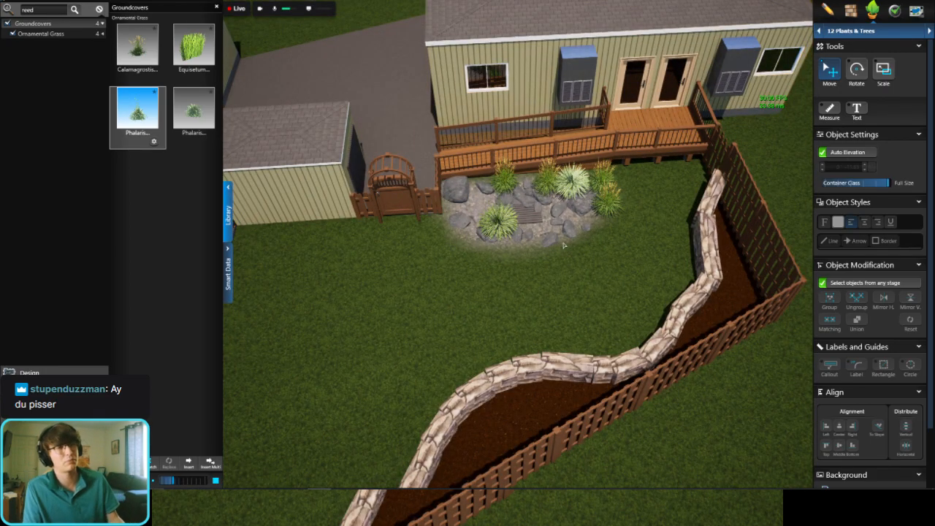
{"action": "key", "text": "ctrl+s"}
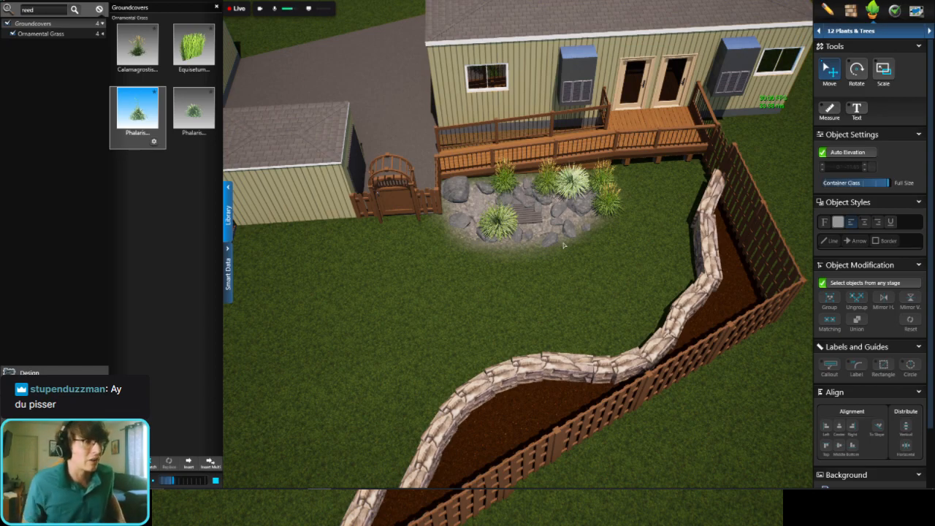
Step: Examine the lawn between the gray shed and the chain-link fence in the Terrain stage
{"action": "scroll", "coordinate": [563, 246], "scroll_direction": "down", "scroll_amount": 5}
{"action": "middle_click_drag", "start_coordinate": [434, 319], "coordinate": [548, 280]}
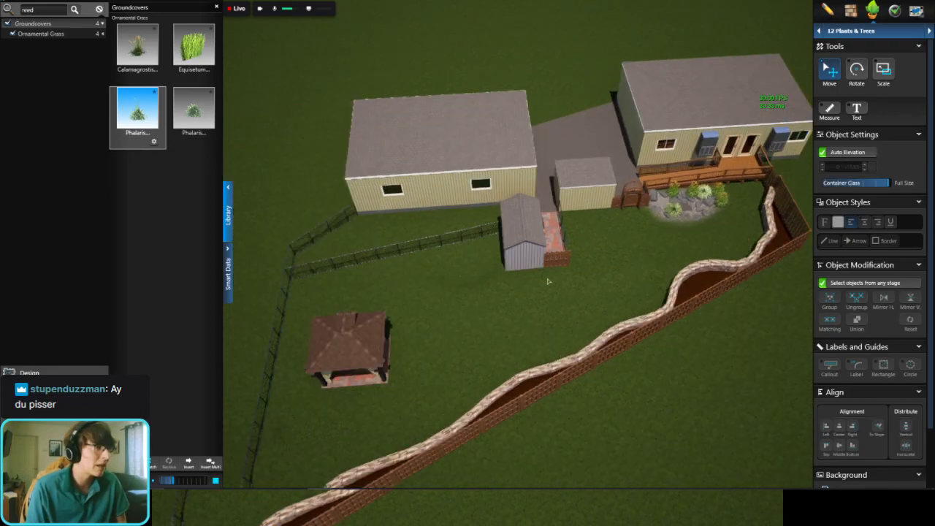
{"action": "scroll", "coordinate": [533, 273], "scroll_direction": "up", "scroll_amount": 2}
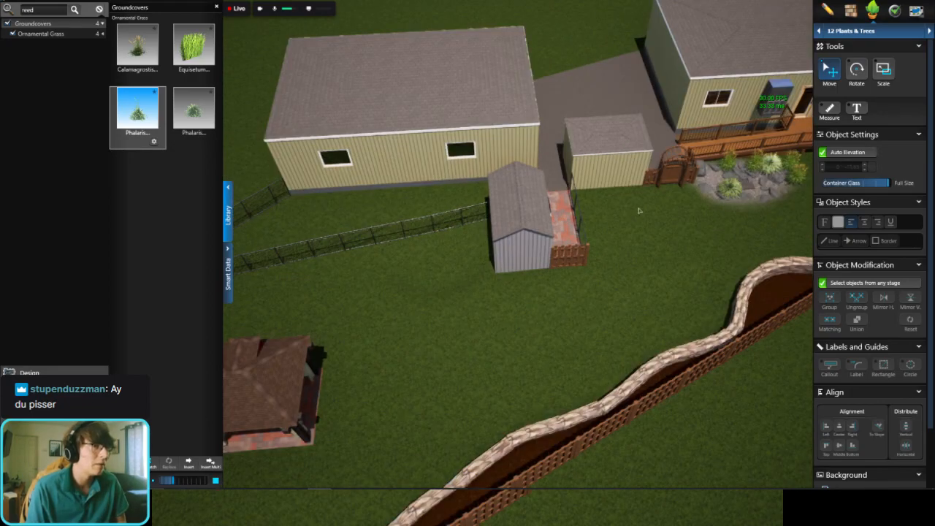
{"action": "left_click", "coordinate": [872, 31]}
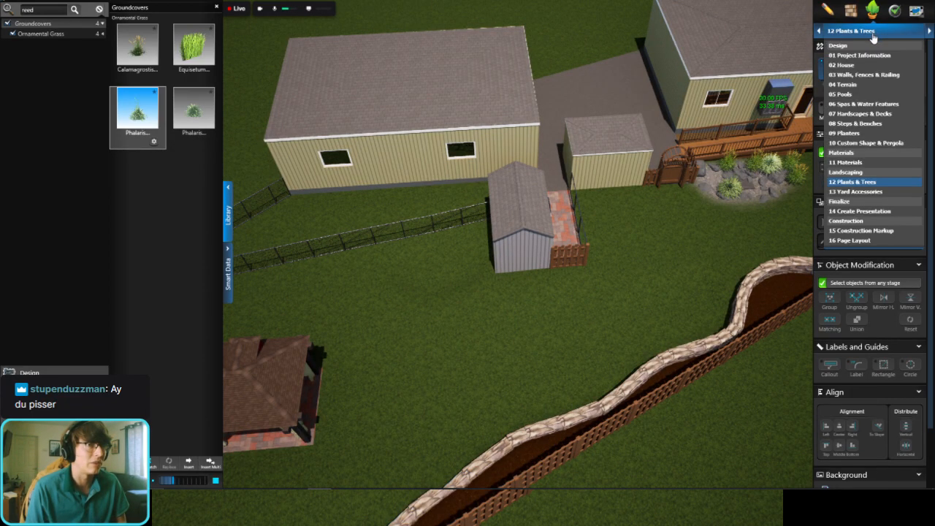
{"action": "left_click", "coordinate": [866, 85]}
{"action": "scroll", "coordinate": [416, 281], "scroll_direction": "up", "scroll_amount": 2}
{"action": "scroll", "coordinate": [417, 281], "scroll_direction": "up", "scroll_amount": 3}
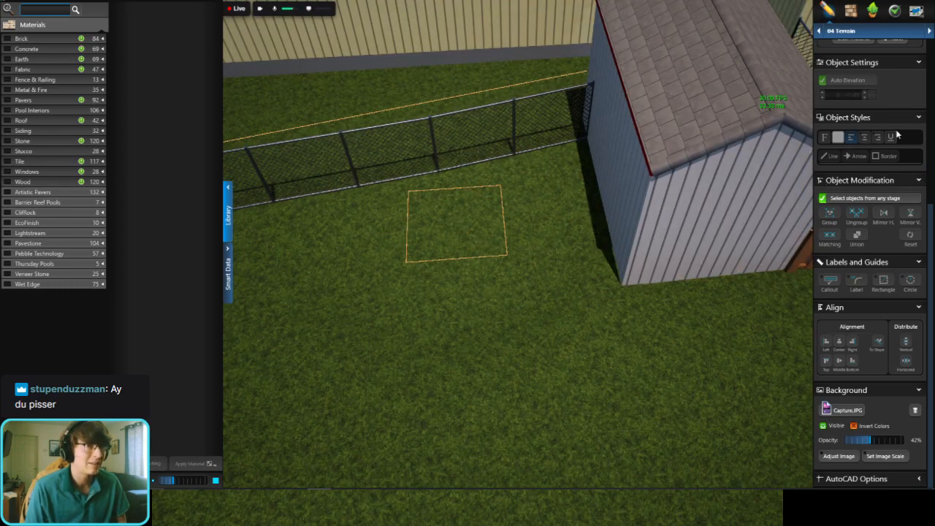
{"action": "scroll", "coordinate": [897, 134], "scroll_direction": "up", "scroll_amount": 5}
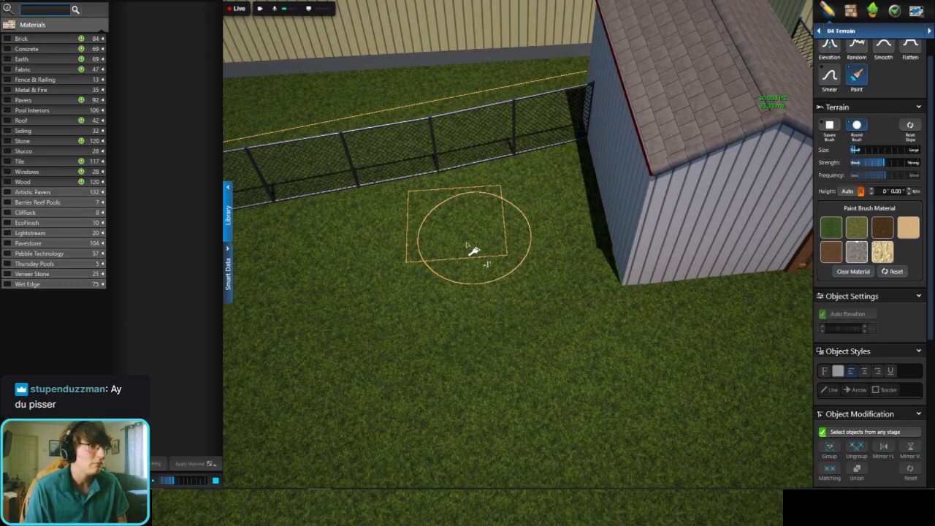
Step: Copy the square grate from the deck area into the middle of the terrain contour beside the shed and view it in 3D
{"action": "left_click", "coordinate": [850, 35]}
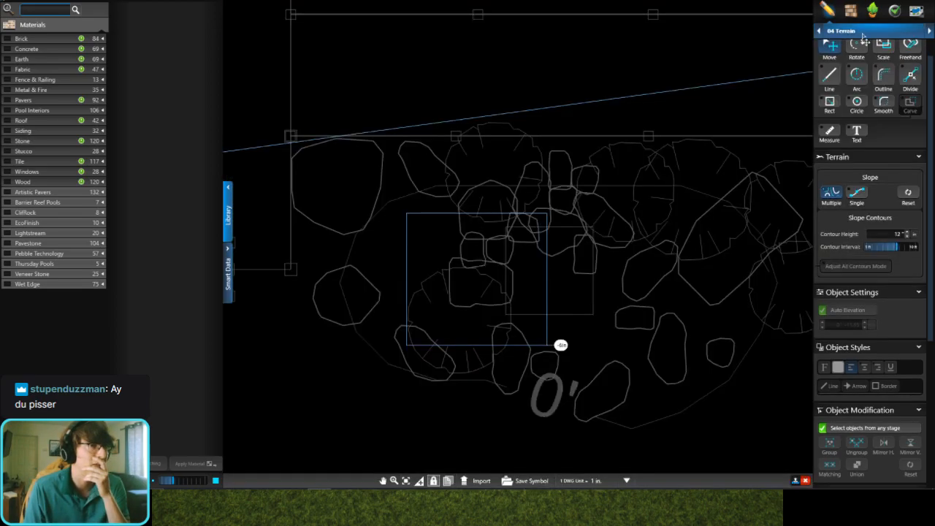
{"action": "left_click", "coordinate": [863, 32]}
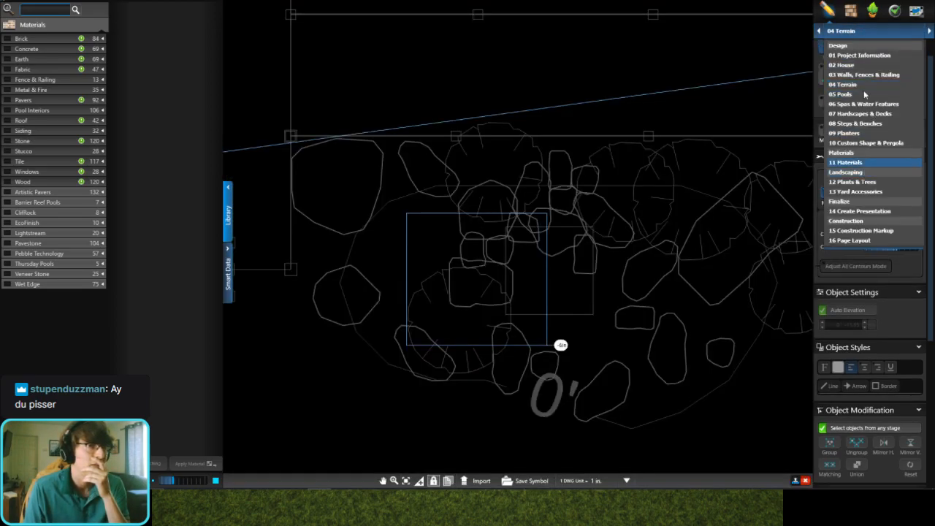
{"action": "left_click", "coordinate": [867, 144]}
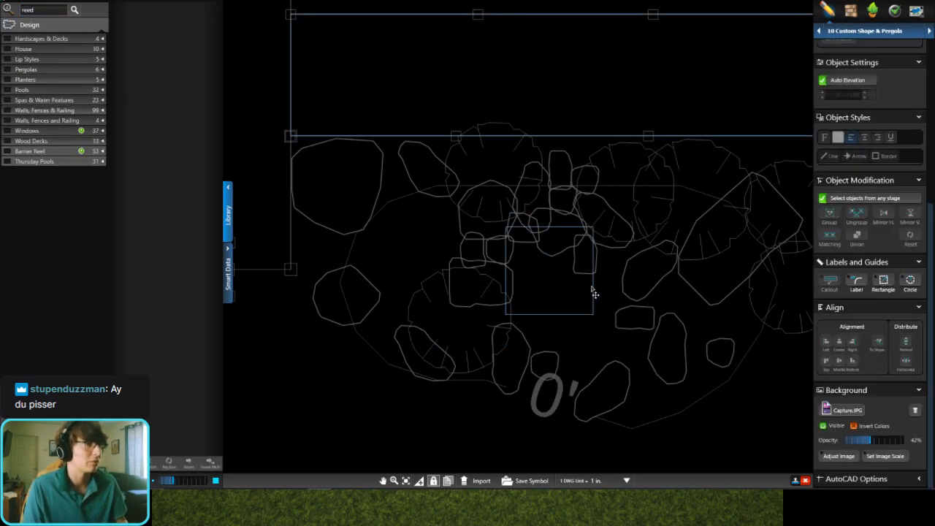
{"action": "left_click", "coordinate": [593, 290]}
{"action": "scroll", "coordinate": [546, 110], "scroll_direction": "down", "scroll_amount": 5}
{"action": "middle_click_drag", "start_coordinate": [316, 226], "coordinate": [555, 167]}
{"action": "scroll", "coordinate": [446, 201], "scroll_direction": "up", "scroll_amount": 3}
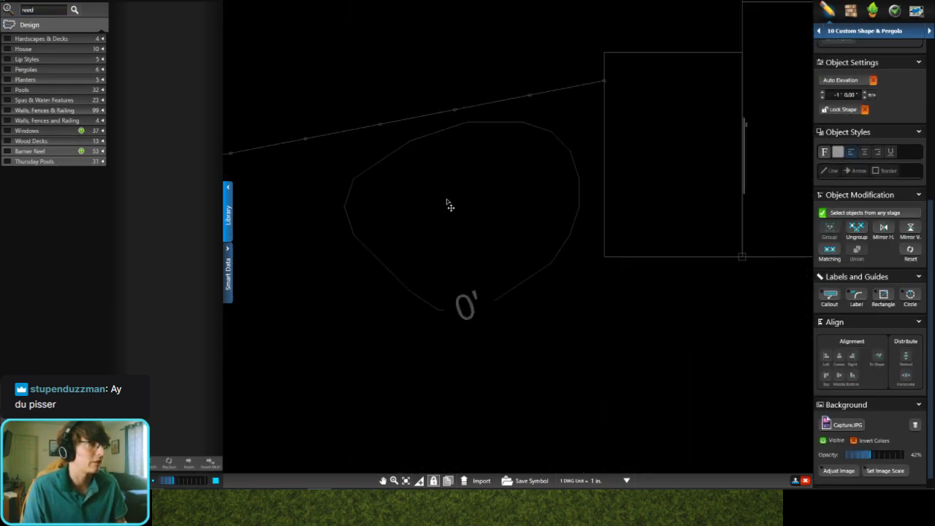
{"action": "key", "text": "ctrl+v"}
{"action": "left_click", "coordinate": [464, 211]}
{"action": "left_click", "coordinate": [507, 164]}
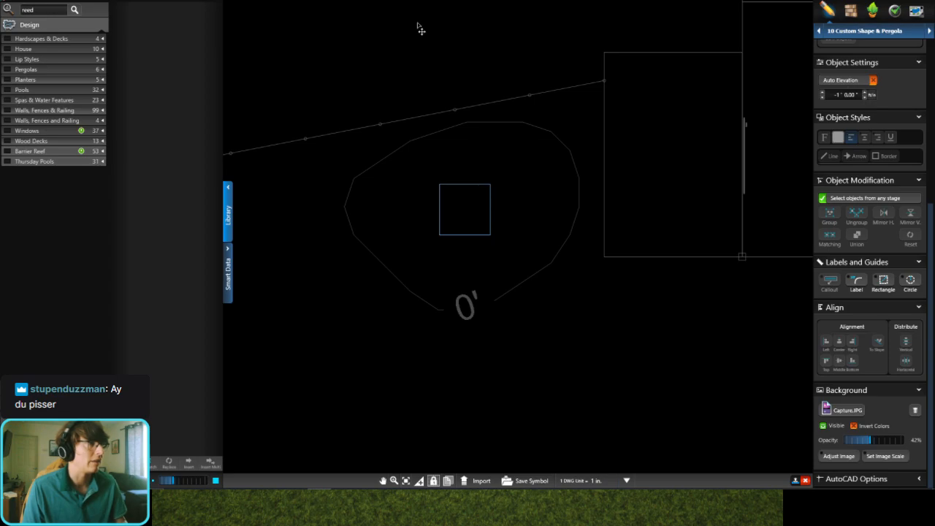
{"action": "left_click", "coordinate": [419, 8]}
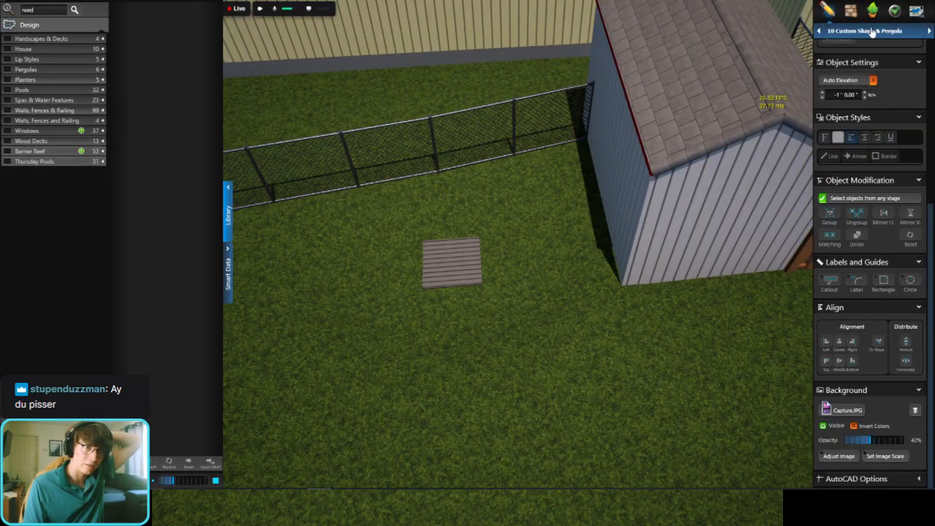
Step: Paint the ground around the copied grate with the gray rock material, between the fence and the shed corner
{"action": "left_click", "coordinate": [866, 31]}
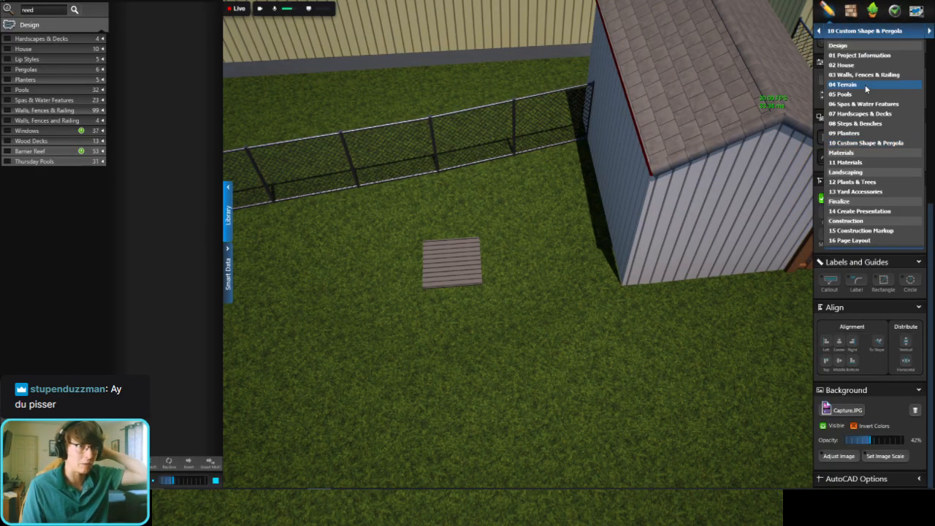
{"action": "left_click", "coordinate": [864, 85]}
{"action": "scroll", "coordinate": [880, 179], "scroll_direction": "up", "scroll_amount": 2}
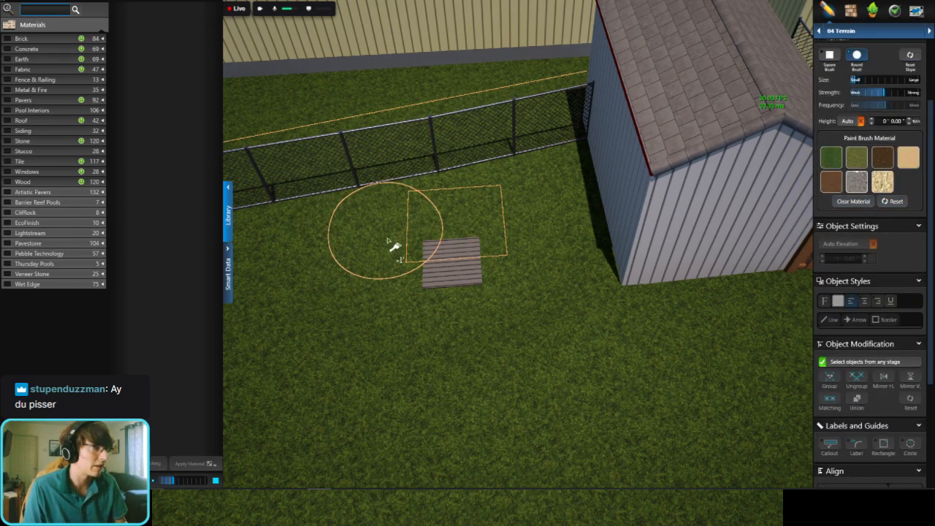
{"action": "mouse_move", "coordinate": [428, 234]}
{"action": "left_mouse_down"}
{"action": "mouse_move", "coordinate": [464, 227]}
{"action": "mouse_move", "coordinate": [423, 256]}
{"action": "mouse_move", "coordinate": [510, 218]}
{"action": "mouse_move", "coordinate": [563, 222]}
{"action": "mouse_move", "coordinate": [513, 271]}
{"action": "mouse_move", "coordinate": [430, 289]}
{"action": "mouse_move", "coordinate": [384, 285]}
{"action": "mouse_move", "coordinate": [425, 294]}
{"action": "mouse_move", "coordinate": [539, 270]}
{"action": "mouse_move", "coordinate": [593, 271]}
{"action": "mouse_move", "coordinate": [547, 292]}
{"action": "mouse_move", "coordinate": [412, 316]}
{"action": "mouse_move", "coordinate": [380, 314]}
{"action": "mouse_move", "coordinate": [334, 273]}
{"action": "mouse_move", "coordinate": [354, 251]}
{"action": "mouse_move", "coordinate": [445, 214]}
{"action": "mouse_move", "coordinate": [571, 196]}
{"action": "left_mouse_up"}
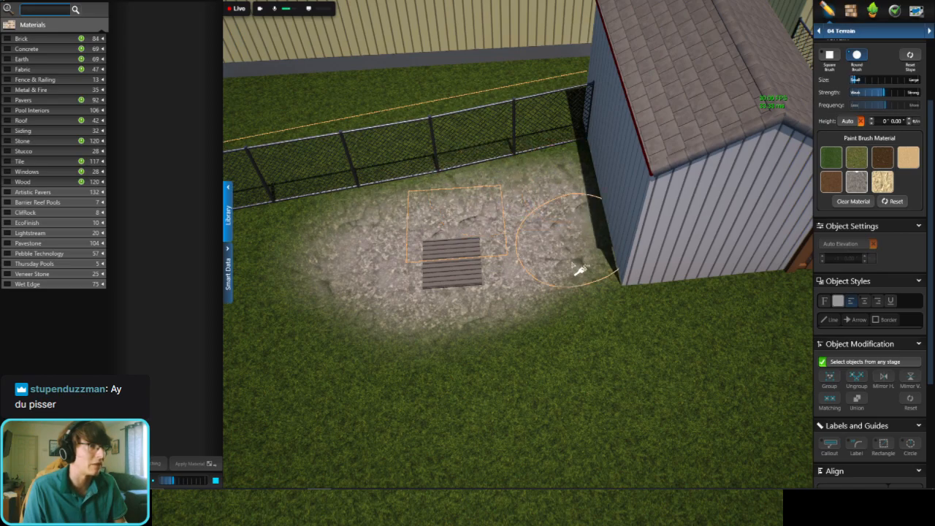
{"action": "scroll", "coordinate": [561, 200], "scroll_direction": "down", "scroll_amount": 4}
{"action": "right_click_drag", "start_coordinate": [560, 200], "coordinate": [639, 121]}
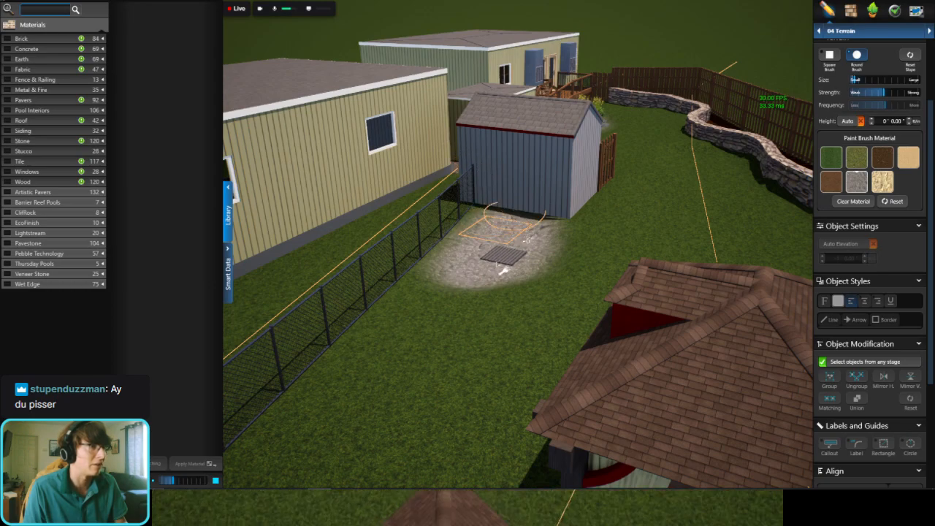
{"action": "scroll", "coordinate": [541, 230], "scroll_direction": "up", "scroll_amount": 5}
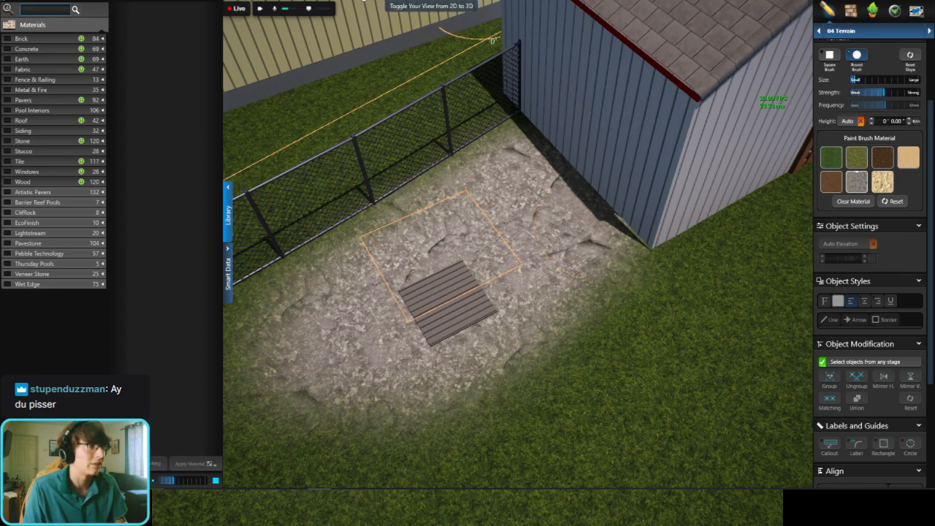
Step: Move the copied 3' square grate in the 2D plan toward the shed, into the contour's upper-right part
{"action": "left_click", "coordinate": [395, 1]}
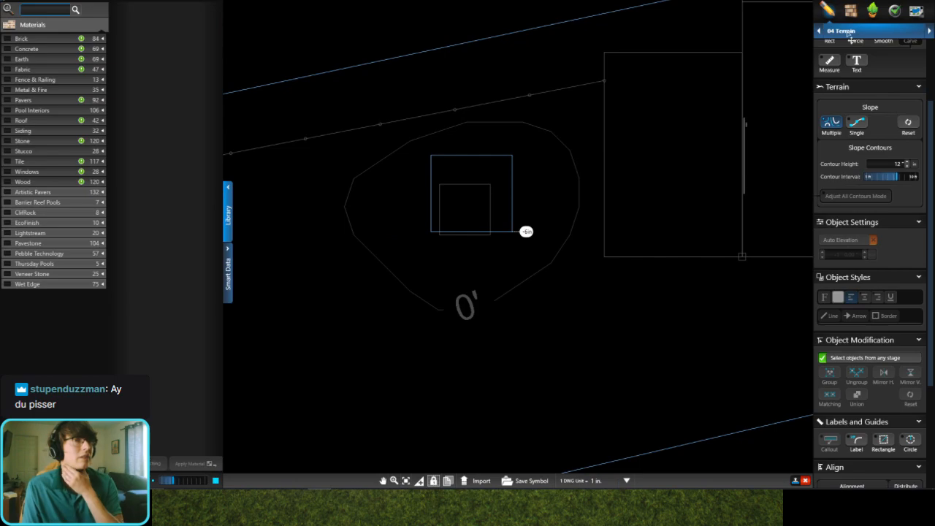
{"action": "left_click", "coordinate": [847, 32]}
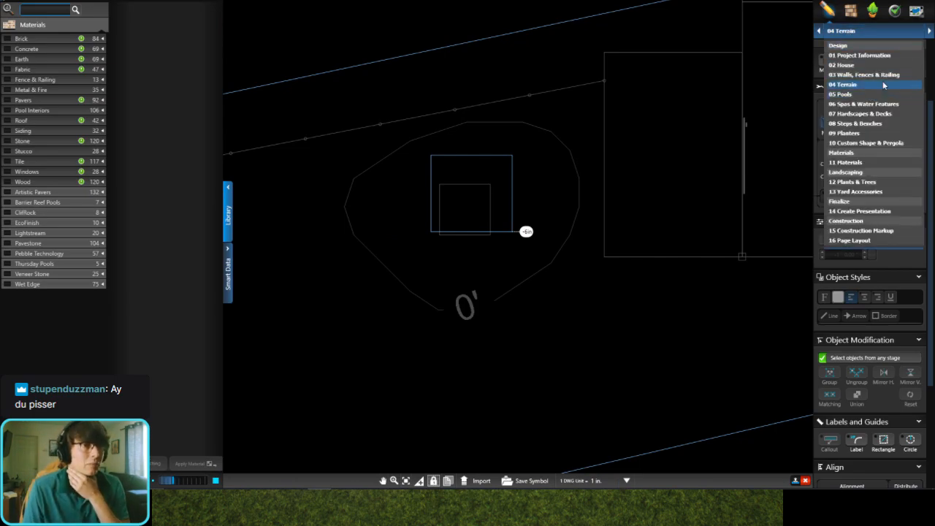
{"action": "left_click", "coordinate": [881, 143]}
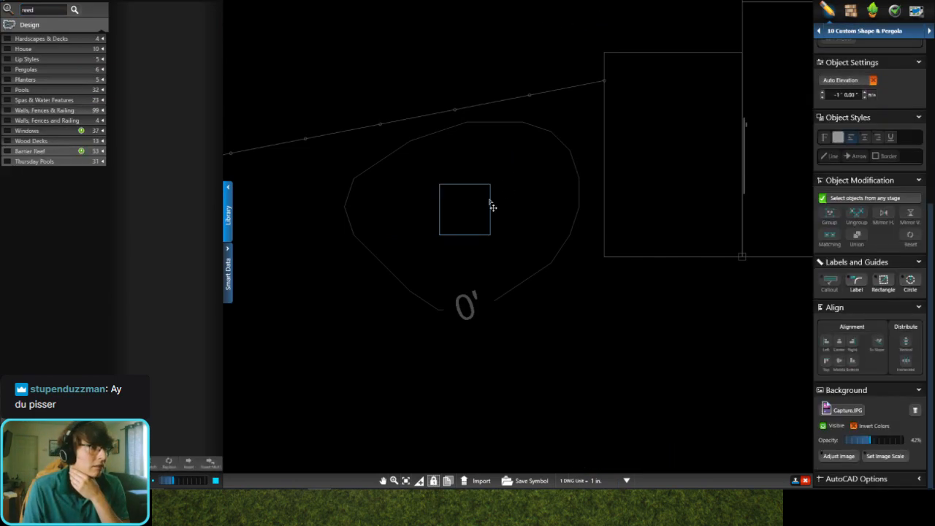
{"action": "left_click_drag", "start_coordinate": [496, 217], "coordinate": [553, 189]}
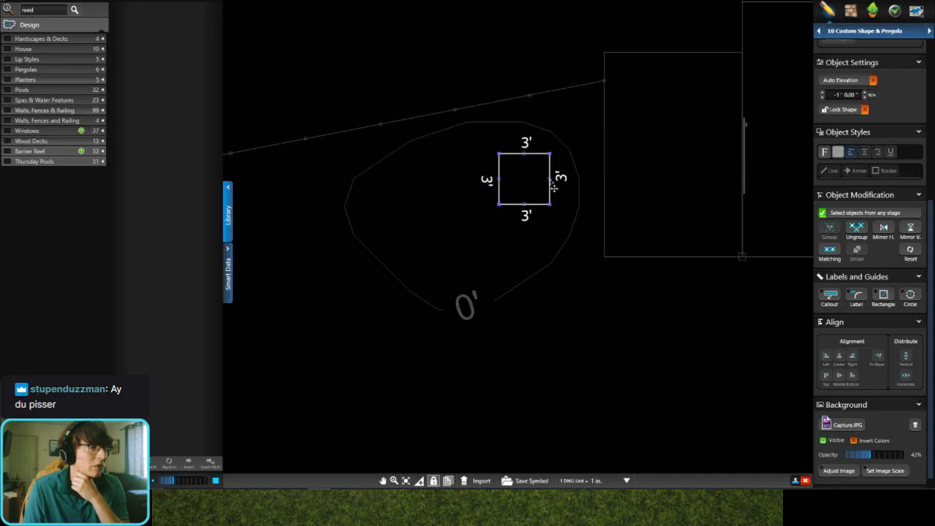
{"action": "left_click", "coordinate": [560, 137]}
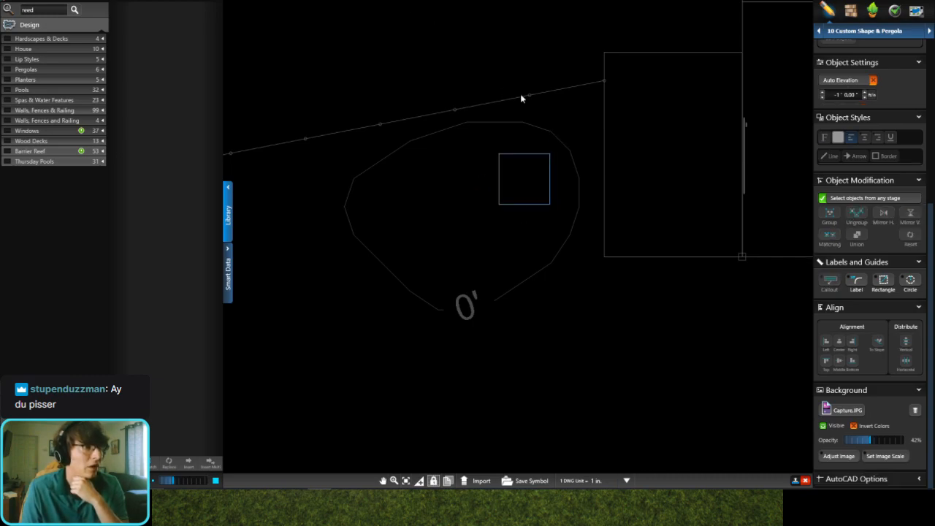
Step: View the moved grate beside the shed and the planted boulder bed near the deck in 3D
{"action": "key", "text": "space"}
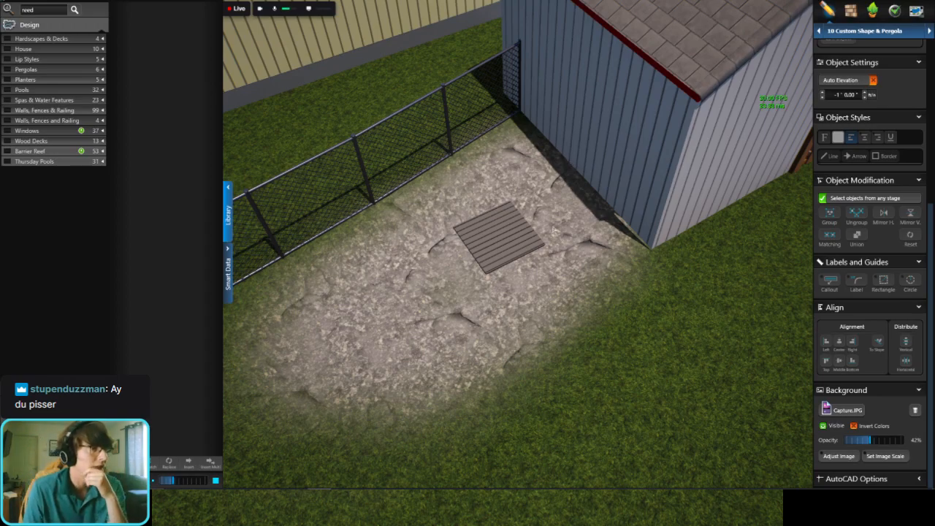
{"action": "scroll", "coordinate": [555, 231], "scroll_direction": "down", "scroll_amount": 8}
{"action": "left_click_drag", "start_coordinate": [607, 238], "coordinate": [601, 197]}
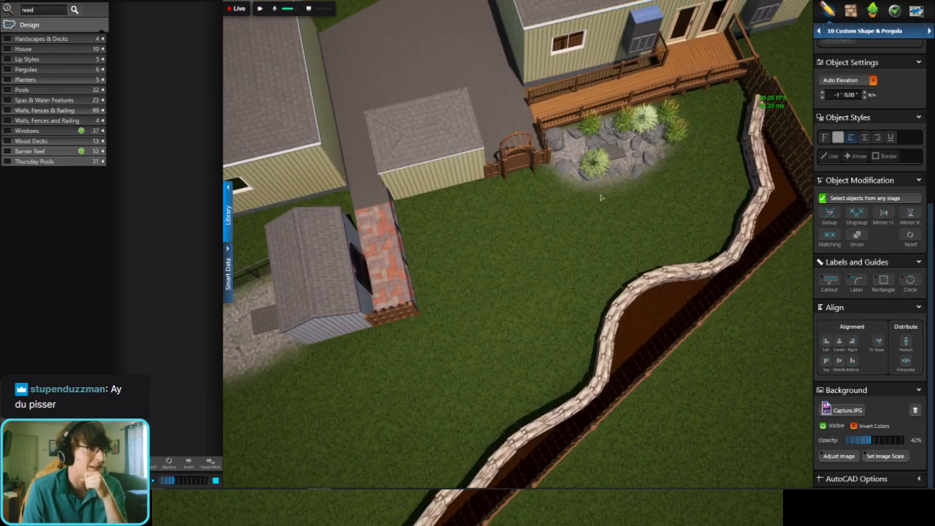
{"action": "scroll", "coordinate": [676, 152], "scroll_direction": "up", "scroll_amount": 3}
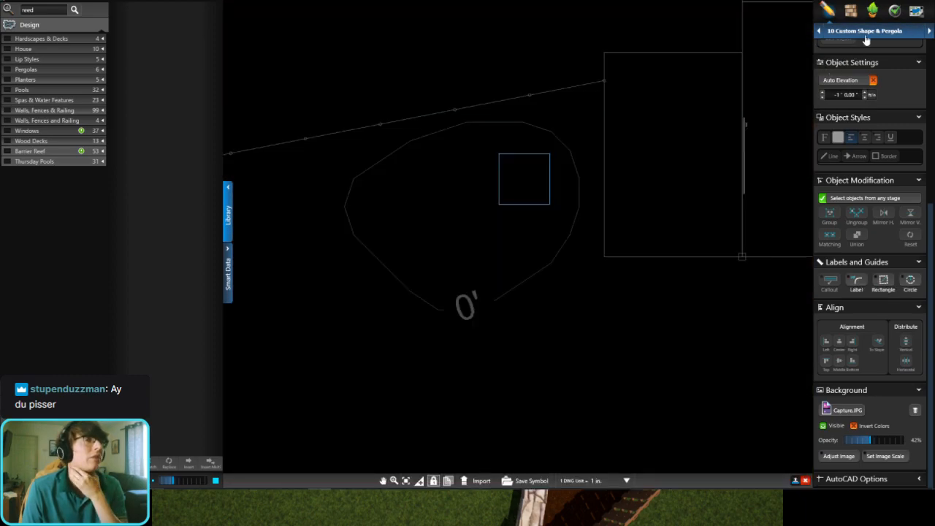
Step: Switch to the 13 Yard Accessories stage and locate the boulders around the deck-side grate in the 2D plan
{"action": "left_click", "coordinate": [864, 33]}
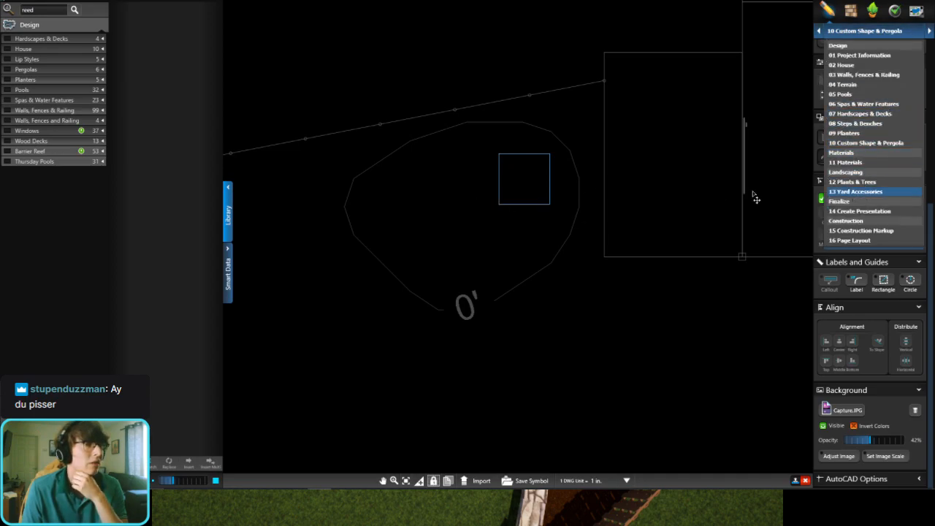
{"action": "scroll", "coordinate": [584, 211], "scroll_direction": "down", "scroll_amount": 5}
{"action": "middle_click_drag", "start_coordinate": [584, 212], "coordinate": [406, 272]}
{"action": "scroll", "coordinate": [635, 211], "scroll_direction": "up", "scroll_amount": 6}
{"action": "middle_click_drag", "start_coordinate": [633, 205], "coordinate": [482, 201]}
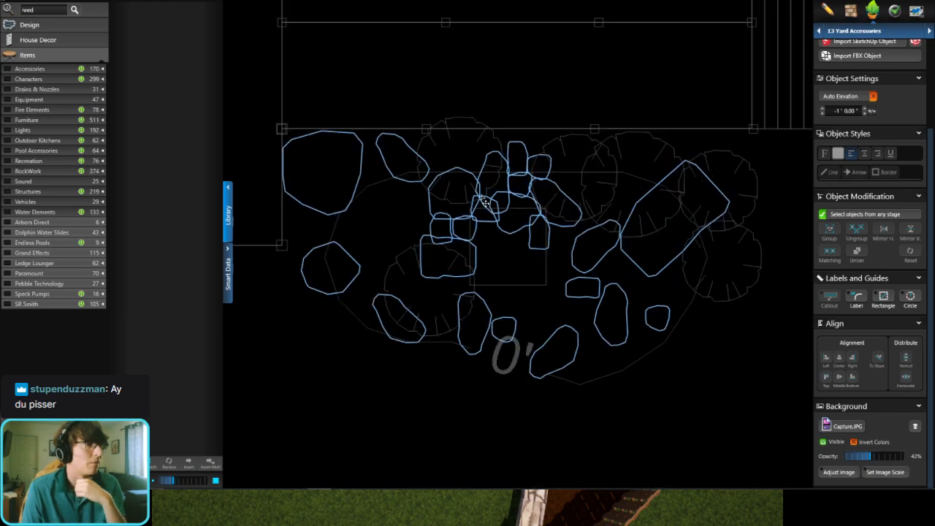
Step: Copy the cluster of twelve boulders along the deck grate's upper and left edges to the same position around the shed grate
{"action": "scroll", "coordinate": [484, 204], "scroll_direction": "up", "scroll_amount": 4}
{"action": "left_click", "coordinate": [566, 175]}
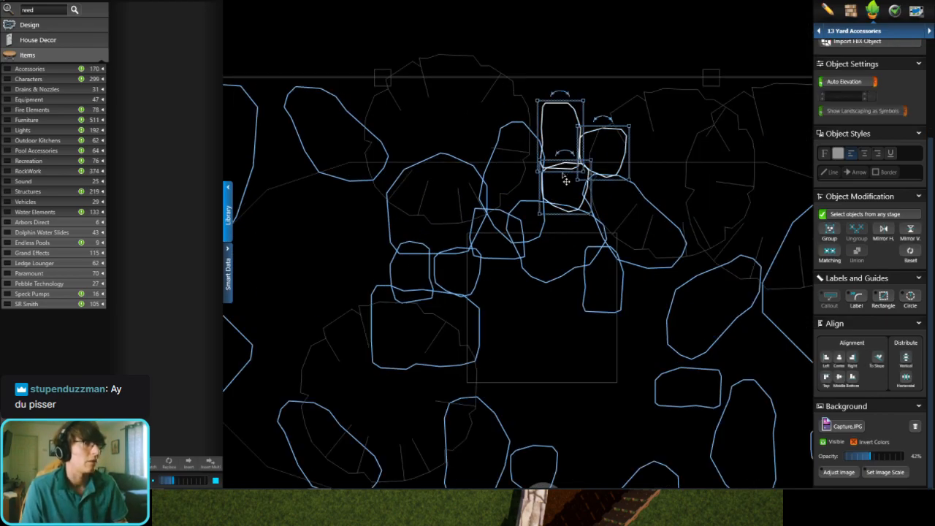
{"action": "left_click", "coordinate": [531, 217], "text": "shift"}
{"action": "left_click", "coordinate": [555, 228], "text": "shift"}
{"action": "left_click", "coordinate": [638, 192], "text": "shift"}
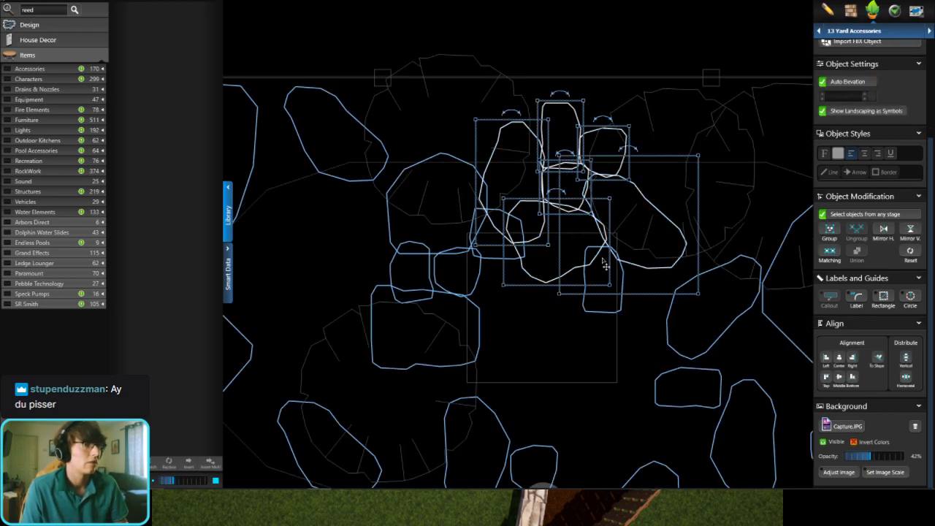
{"action": "left_click", "coordinate": [588, 274], "text": "shift"}
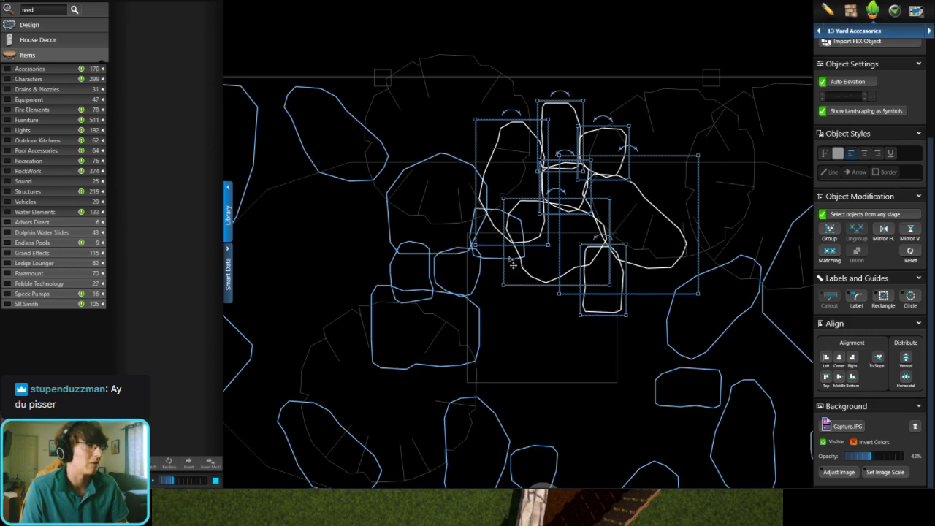
{"action": "left_click", "coordinate": [509, 258], "text": "shift"}
{"action": "left_click", "coordinate": [474, 291], "text": "shift"}
{"action": "left_click", "coordinate": [460, 299], "text": "shift"}
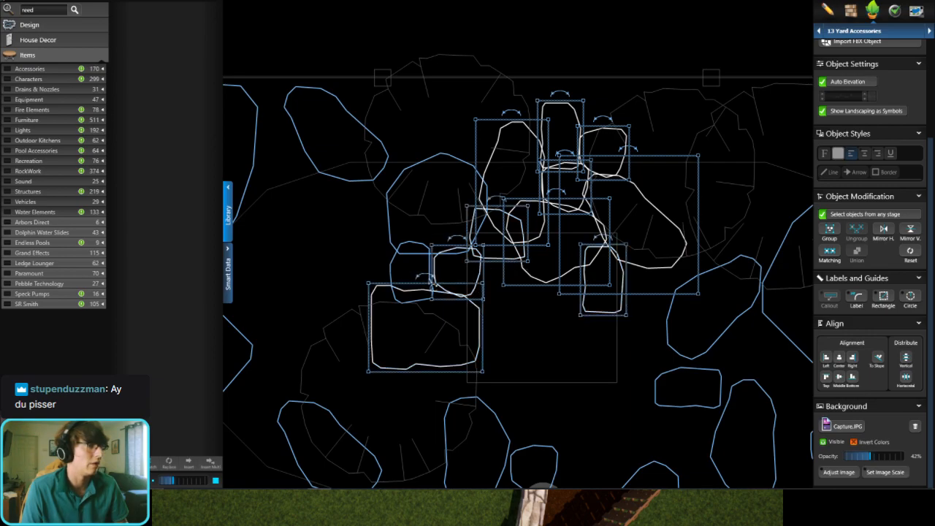
{"action": "left_click", "coordinate": [415, 250], "text": "shift"}
{"action": "left_click", "coordinate": [389, 222], "text": "shift"}
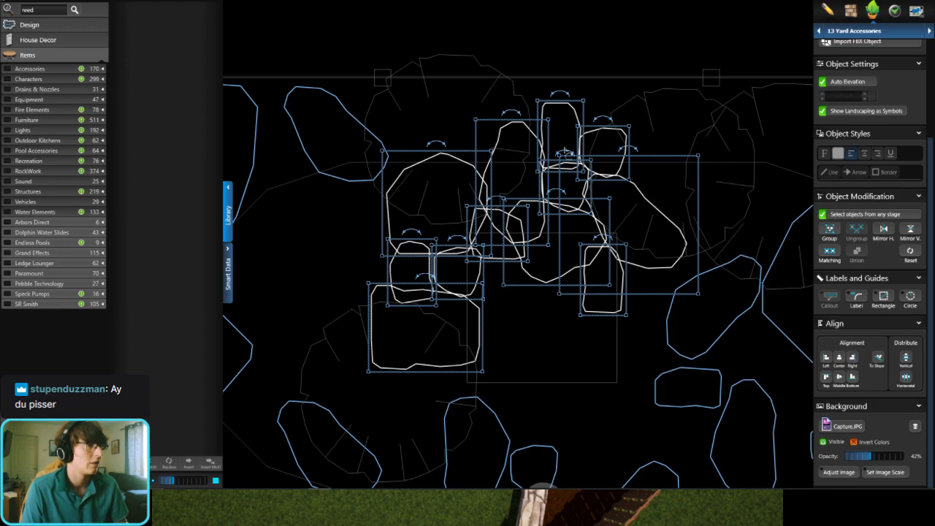
{"action": "scroll", "coordinate": [564, 150], "scroll_direction": "down", "scroll_amount": 6}
{"action": "middle_click_drag", "start_coordinate": [306, 303], "coordinate": [582, 215]}
{"action": "middle_click_drag", "start_coordinate": [413, 294], "coordinate": [634, 243]}
{"action": "scroll", "coordinate": [461, 182], "scroll_direction": "up", "scroll_amount": 3}
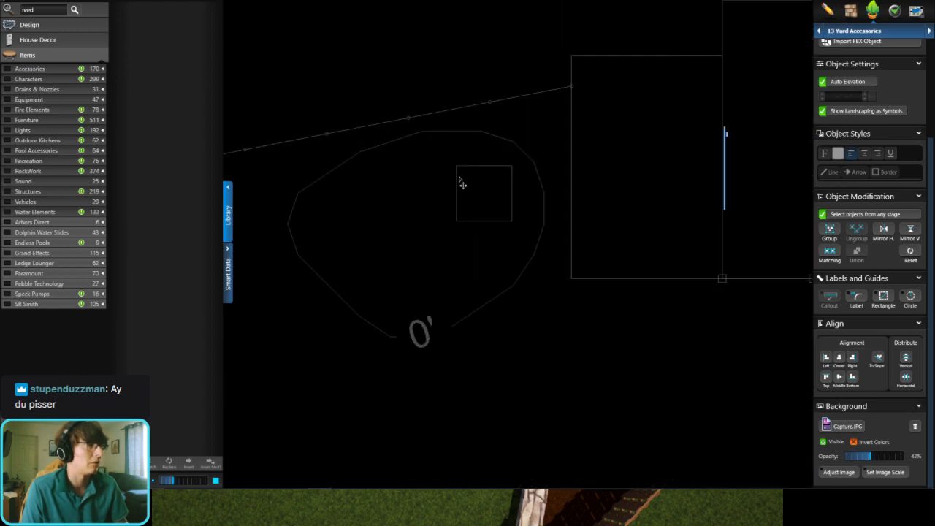
{"action": "key", "text": "ctrl+v"}
{"action": "scroll", "coordinate": [497, 162], "scroll_direction": "up", "scroll_amount": 1}
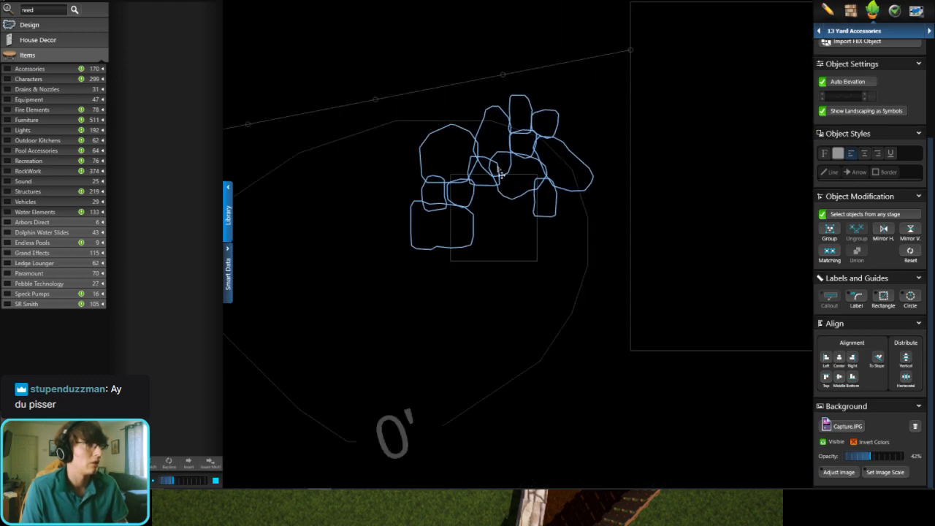
{"action": "left_click", "coordinate": [497, 174]}
Step: Copy the large boulder at the deck bed's upper-left corner to just below and right of the shed grate
{"action": "scroll", "coordinate": [527, 252], "scroll_direction": "down", "scroll_amount": 6}
{"action": "middle_click_drag", "start_coordinate": [778, 200], "coordinate": [617, 225]}
{"action": "scroll", "coordinate": [606, 216], "scroll_direction": "up", "scroll_amount": 2}
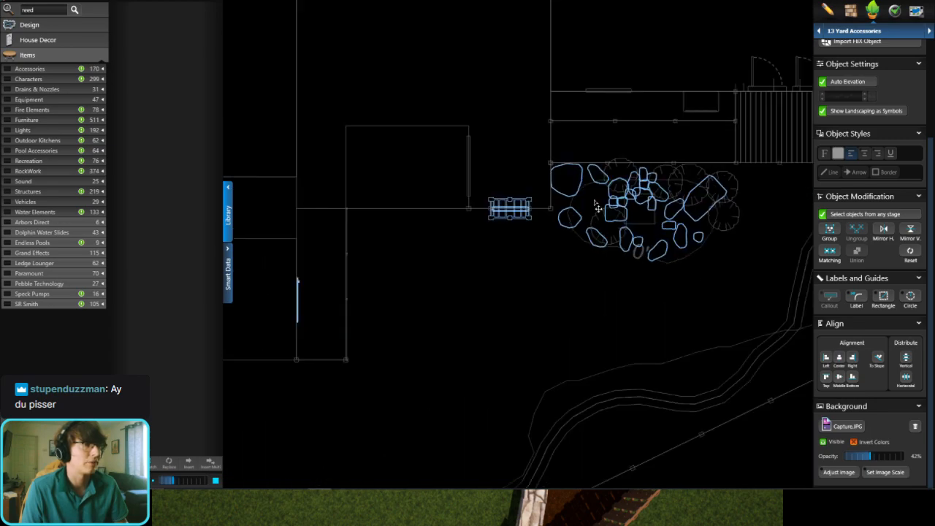
{"action": "left_click", "coordinate": [578, 188]}
{"action": "key", "text": "ctrl+c"}
{"action": "middle_click_drag", "start_coordinate": [389, 314], "coordinate": [712, 162]}
{"action": "scroll", "coordinate": [506, 184], "scroll_direction": "up", "scroll_amount": 3}
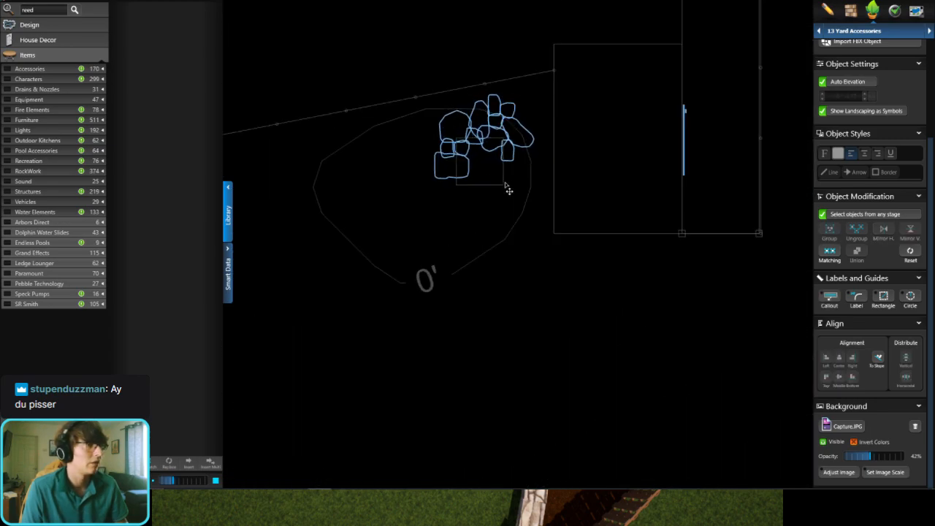
{"action": "key", "text": "ctrl+v"}
{"action": "left_click", "coordinate": [527, 214]}
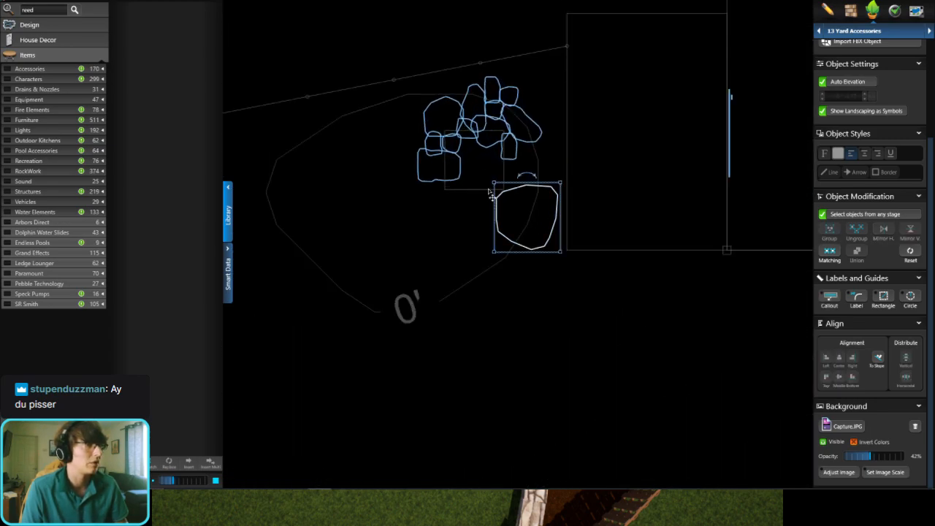
Step: Copy the elongated boulder on the deck bed's lower-left edge to just below the shed grate
{"action": "scroll", "coordinate": [527, 212], "scroll_direction": "down", "scroll_amount": 3}
{"action": "middle_click_drag", "start_coordinate": [753, 145], "coordinate": [604, 196]}
{"action": "scroll", "coordinate": [753, 140], "scroll_direction": "up", "scroll_amount": 3}
{"action": "left_click", "coordinate": [653, 191]}
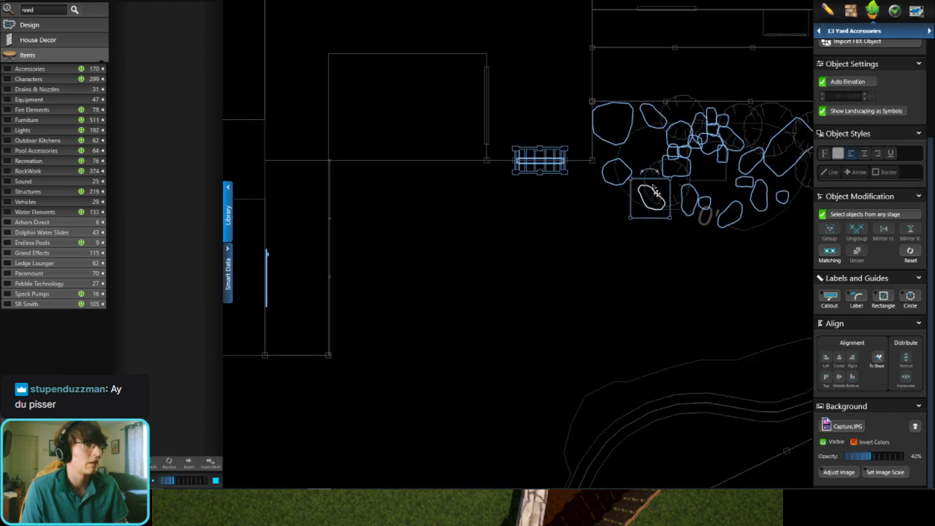
{"action": "scroll", "coordinate": [621, 196], "scroll_direction": "down", "scroll_amount": 4}
{"action": "middle_click_drag", "start_coordinate": [409, 216], "coordinate": [527, 190]}
{"action": "scroll", "coordinate": [408, 262], "scroll_direction": "up", "scroll_amount": 2}
{"action": "key", "text": "ctrl+v"}
{"action": "scroll", "coordinate": [485, 237], "scroll_direction": "up", "scroll_amount": 3}
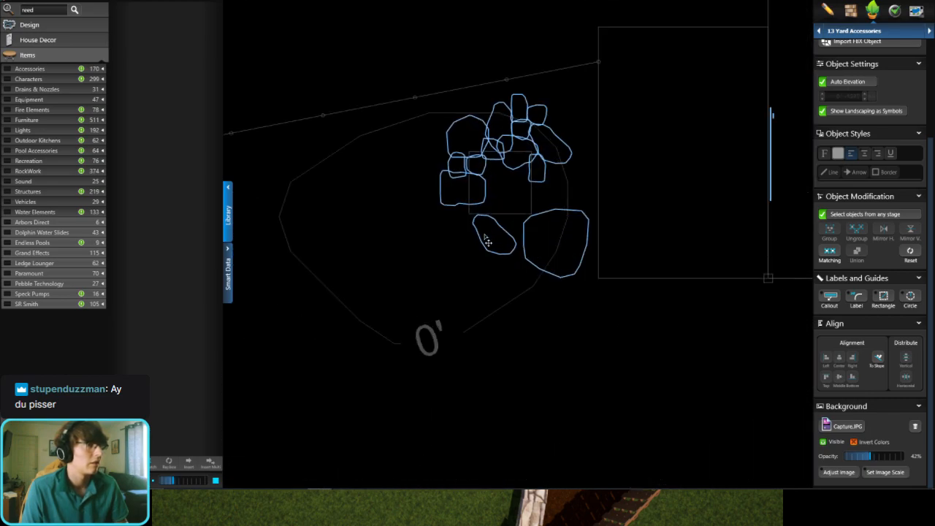
Step: Copy the oval boulder just right of the deck grate to the left of the shed-side boulder cluster
{"action": "scroll", "coordinate": [436, 221], "scroll_direction": "down", "scroll_amount": 4}
{"action": "middle_click_drag", "start_coordinate": [599, 187], "coordinate": [332, 253]}
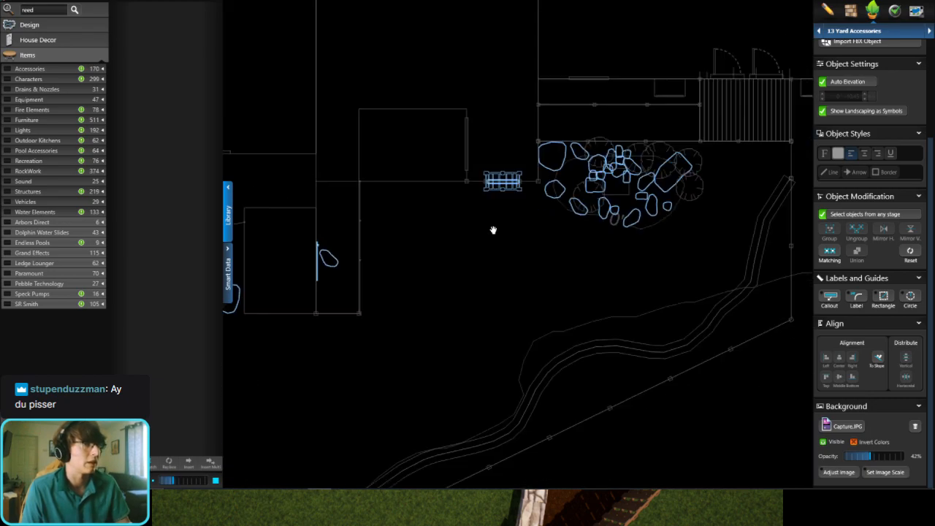
{"action": "key", "text": "Escape"}
{"action": "scroll", "coordinate": [619, 198], "scroll_direction": "up", "scroll_amount": 2}
{"action": "left_click", "coordinate": [677, 176]}
{"action": "scroll", "coordinate": [661, 182], "scroll_direction": "down", "scroll_amount": 3}
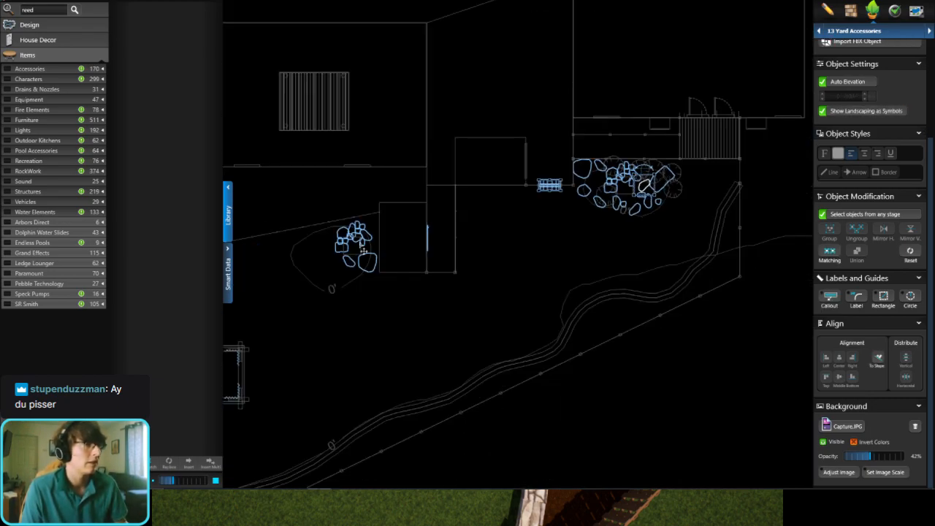
{"action": "middle_click_drag", "start_coordinate": [399, 239], "coordinate": [425, 234]}
{"action": "middle_click_drag", "start_coordinate": [352, 232], "coordinate": [412, 233]}
{"action": "scroll", "coordinate": [413, 233], "scroll_direction": "up", "scroll_amount": 4}
{"action": "key", "text": "ctrl+v"}
{"action": "left_click", "coordinate": [397, 239]}
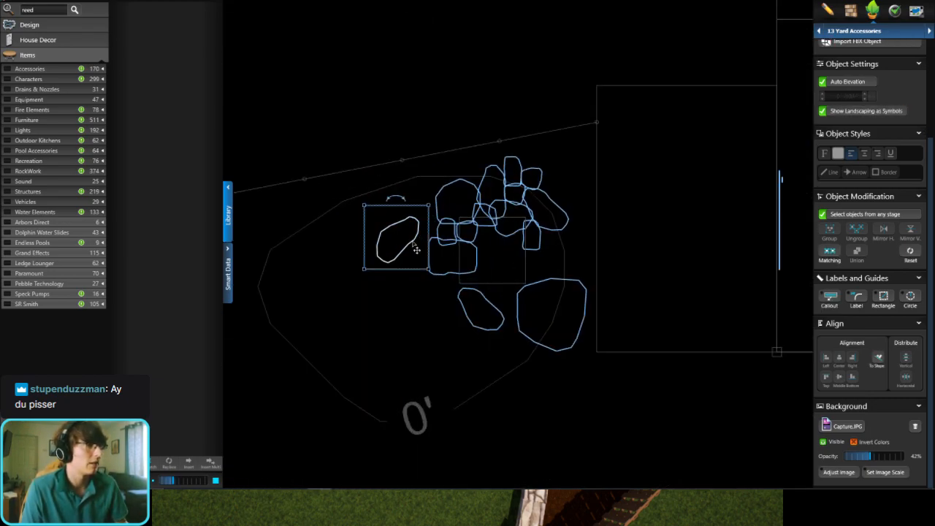
Step: Copy the largest boulder from the deck bed's right side into the lower-left part of the shed contour
{"action": "scroll", "coordinate": [456, 247], "scroll_direction": "down", "scroll_amount": 4}
{"action": "middle_click_drag", "start_coordinate": [619, 239], "coordinate": [487, 259]}
{"action": "scroll", "coordinate": [695, 213], "scroll_direction": "up", "scroll_amount": 2}
{"action": "left_click", "coordinate": [692, 206]}
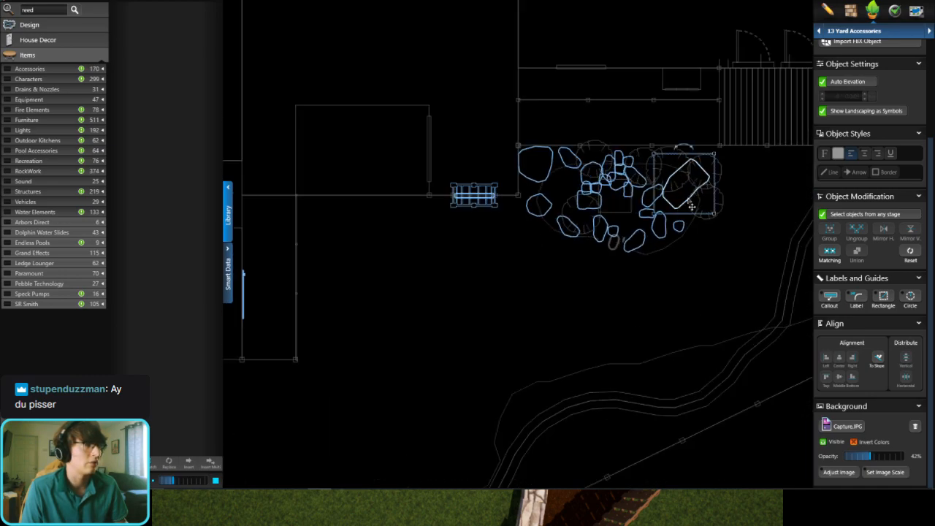
{"action": "scroll", "coordinate": [661, 207], "scroll_direction": "down", "scroll_amount": 4}
{"action": "middle_click_drag", "start_coordinate": [378, 258], "coordinate": [476, 249]}
{"action": "scroll", "coordinate": [504, 245], "scroll_direction": "up", "scroll_amount": 2}
{"action": "scroll", "coordinate": [475, 272], "scroll_direction": "up", "scroll_amount": 3}
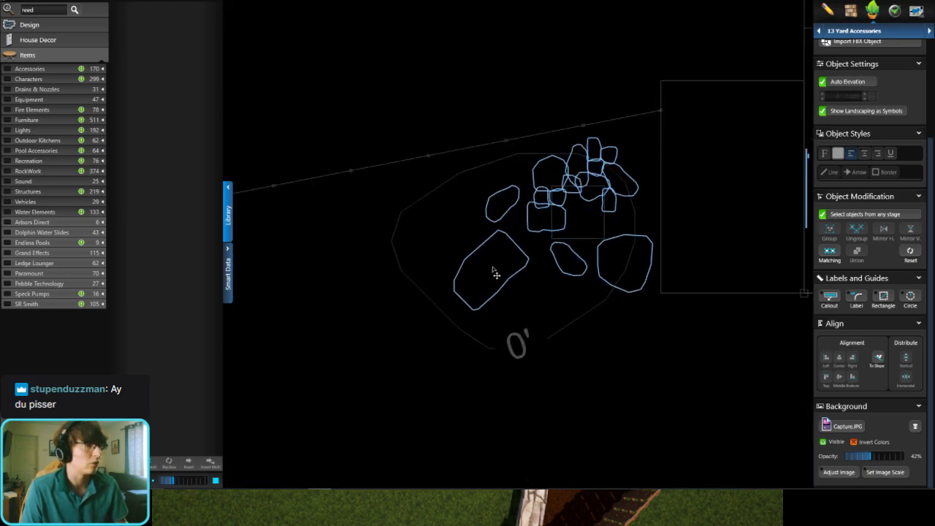
{"action": "left_click", "coordinate": [501, 271]}
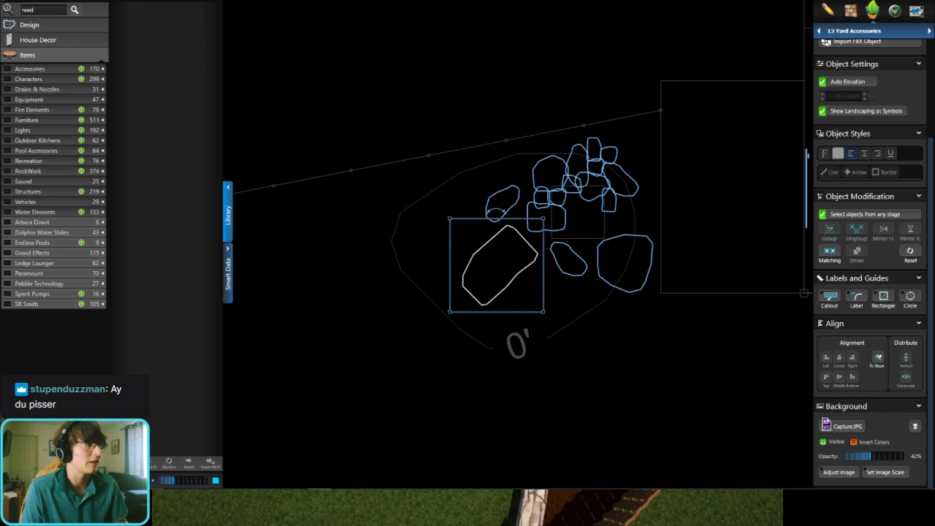
Step: Inspect the boulders around the shed grate in 3D
{"action": "key", "text": "space"}
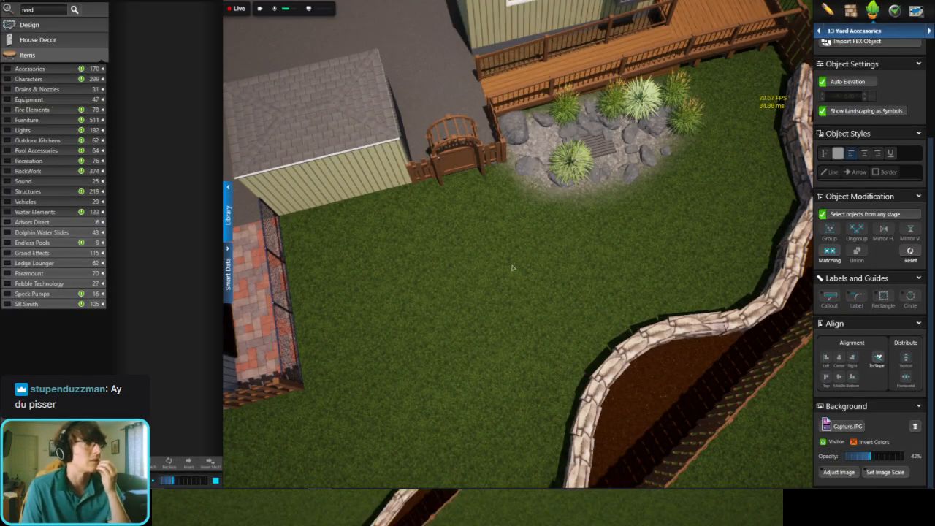
{"action": "scroll", "coordinate": [513, 268], "scroll_direction": "down", "scroll_amount": 4}
{"action": "middle_click_drag", "start_coordinate": [486, 274], "coordinate": [686, 208]}
{"action": "scroll", "coordinate": [454, 274], "scroll_direction": "up", "scroll_amount": 4}
{"action": "right_click_drag", "start_coordinate": [460, 248], "coordinate": [463, 219]}
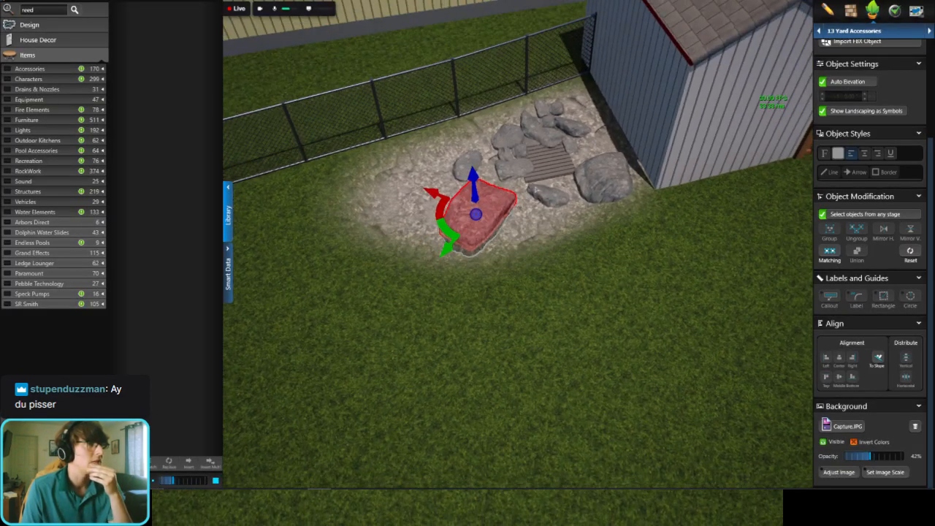
{"action": "scroll", "coordinate": [543, 184], "scroll_direction": "up", "scroll_amount": 4}
{"action": "right_click_drag", "start_coordinate": [544, 184], "coordinate": [557, 237]}
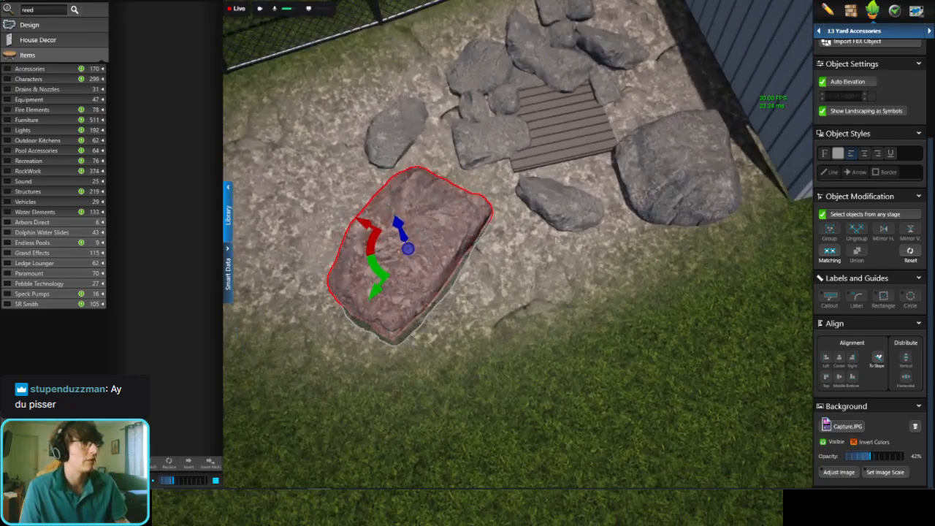
Step: Copy the small boulder at the shed grate's corner to the open rock left of the oval boulder
{"action": "left_click", "coordinate": [607, 86]}
{"action": "right_click_drag", "start_coordinate": [603, 89], "coordinate": [611, 56]}
{"action": "scroll", "coordinate": [526, 256], "scroll_direction": "down", "scroll_amount": 4}
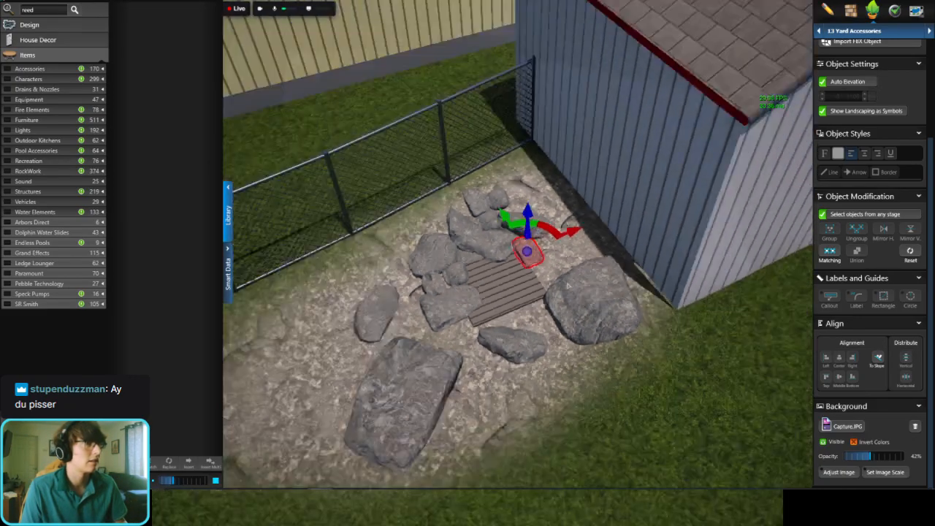
{"action": "scroll", "coordinate": [438, 336], "scroll_direction": "up", "scroll_amount": 4}
{"action": "key", "text": "ctrl+v"}
{"action": "double_click", "coordinate": [331, 325]}
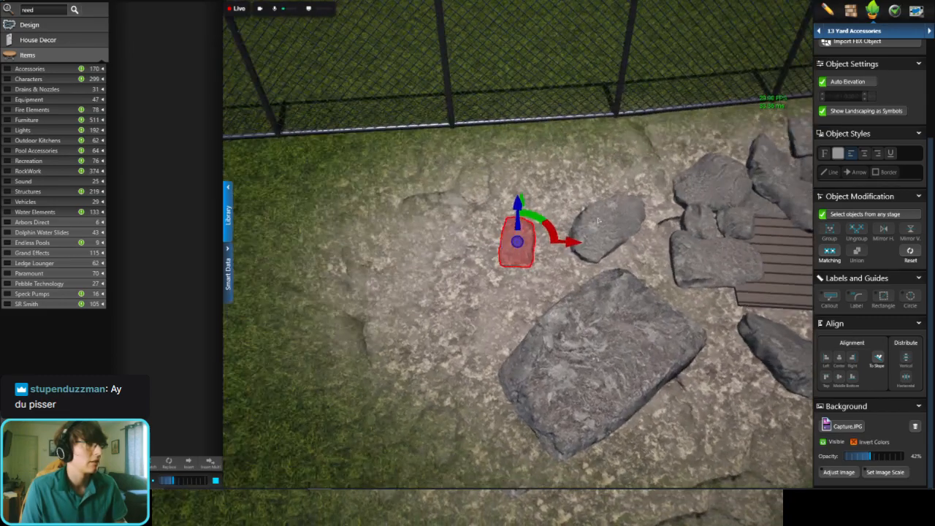
Step: Copy the oval boulder to the rock area's far left end and rotate the copy about its vertical axis
{"action": "double_click", "coordinate": [599, 220]}
{"action": "key", "text": "ctrl+c"}
{"action": "key", "text": "ctrl+v"}
{"action": "double_click", "coordinate": [384, 360]}
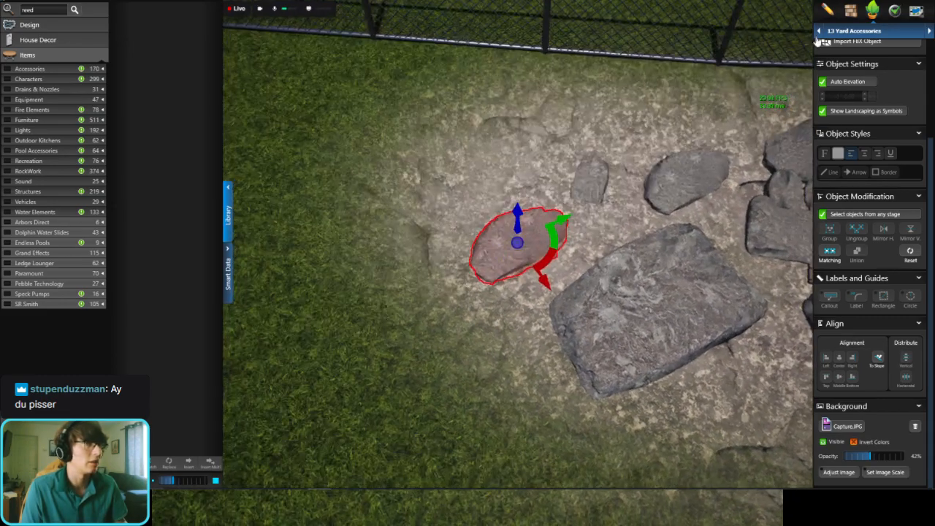
{"action": "scroll", "coordinate": [858, 82], "scroll_direction": "up", "scroll_amount": 3}
{"action": "left_click", "coordinate": [857, 70]}
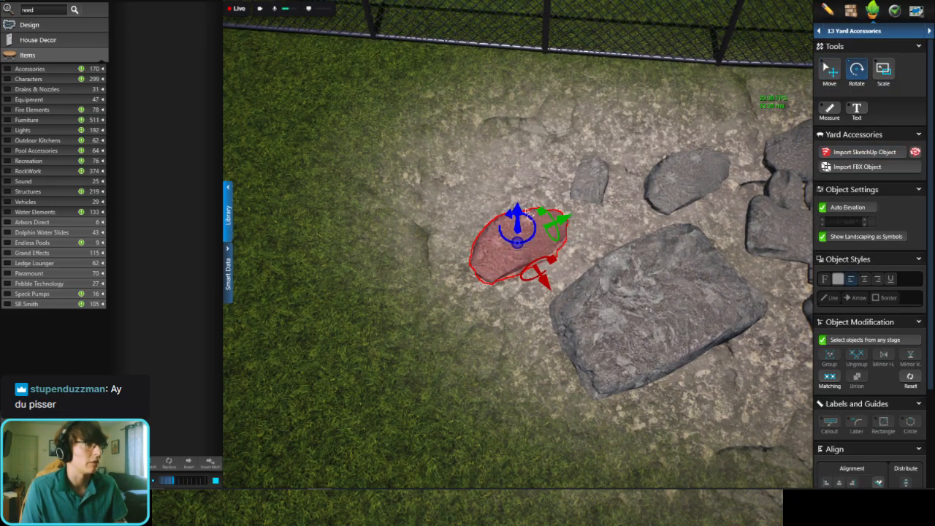
{"action": "left_click_drag", "start_coordinate": [495, 200], "coordinate": [469, 190]}
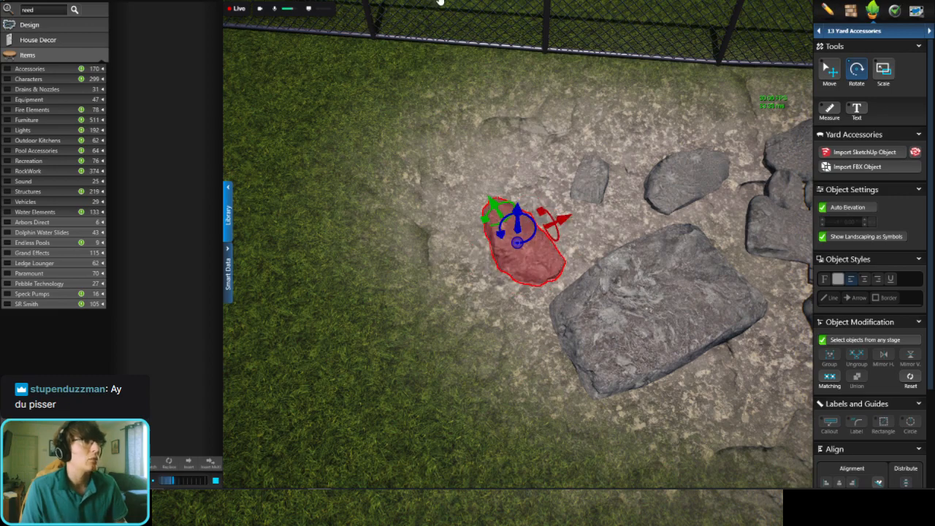
{"action": "left_click", "coordinate": [575, 139]}
Step: Examine the boulder arrangement beside the shed from several angles in 3D
{"action": "scroll", "coordinate": [575, 139], "scroll_direction": "down", "scroll_amount": 5}
{"action": "middle_click_drag", "start_coordinate": [555, 213], "coordinate": [414, 261]}
{"action": "middle_click_drag", "start_coordinate": [734, 173], "coordinate": [568, 193]}
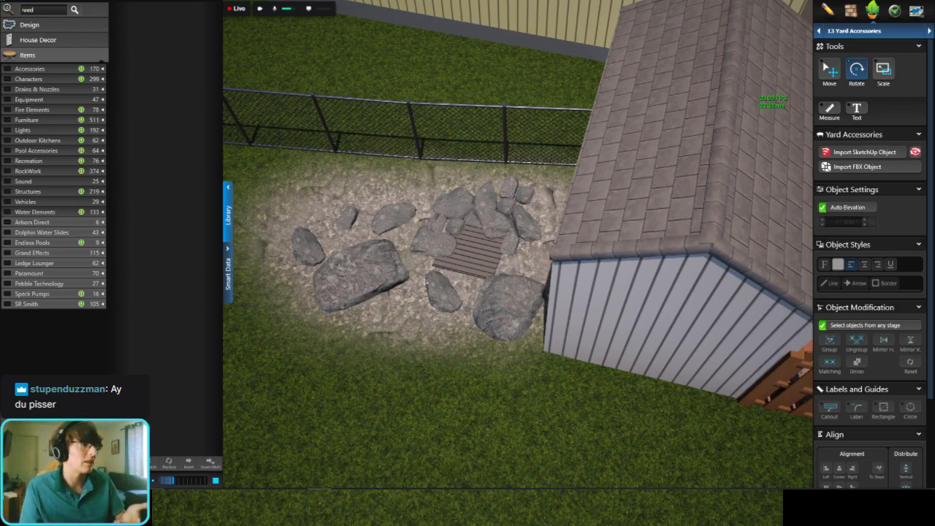
{"action": "middle_click_drag", "start_coordinate": [426, 283], "coordinate": [494, 287]}
{"action": "right_click_drag", "start_coordinate": [493, 287], "coordinate": [592, 212]}
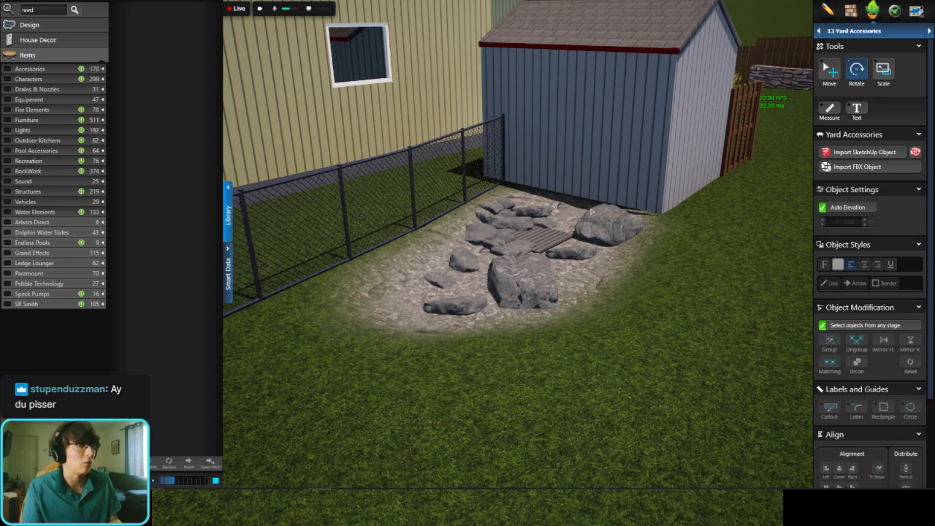
{"action": "right_click_drag", "start_coordinate": [591, 211], "coordinate": [554, 226]}
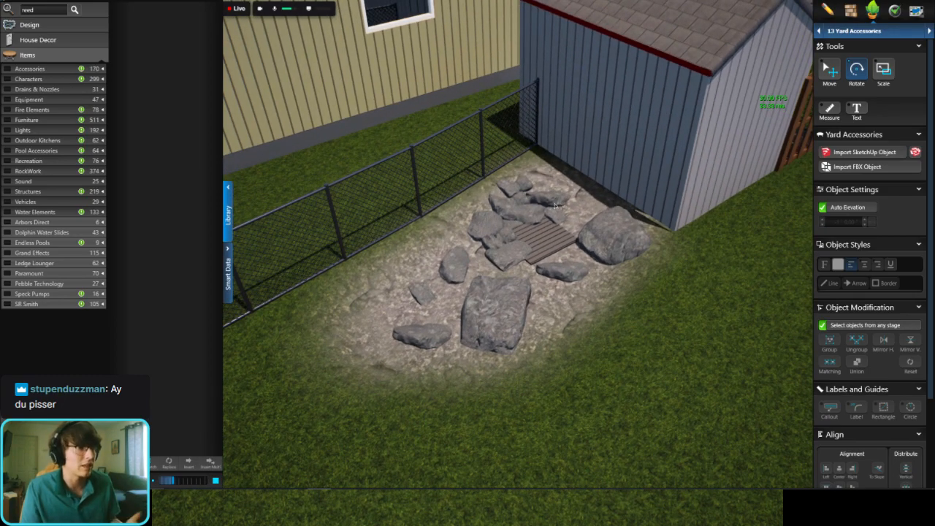
Step: Copy the elongated boulder behind the shed grate to the lawn side of the large slab boulder
{"action": "double_click", "coordinate": [556, 205]}
{"action": "scroll", "coordinate": [535, 316], "scroll_direction": "up", "scroll_amount": 2}
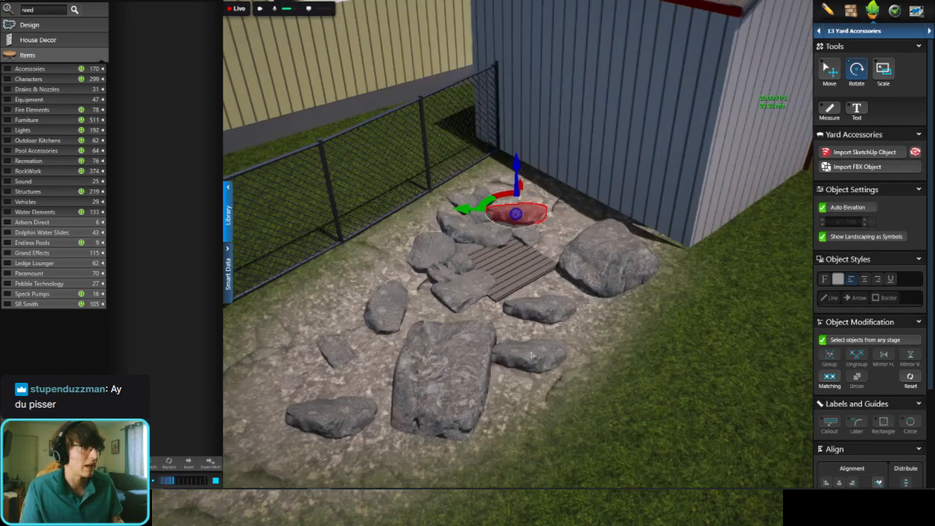
{"action": "double_click", "coordinate": [519, 376]}
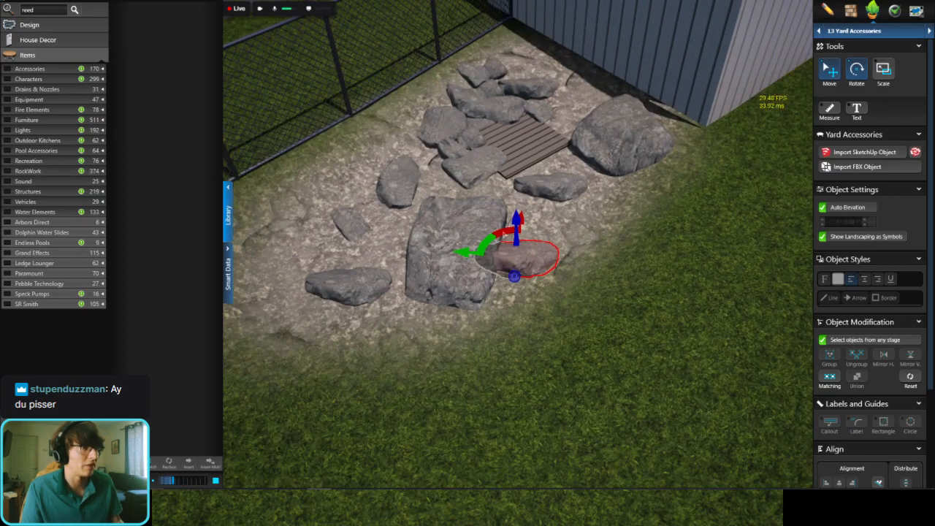
Step: Copy a small round boulder beside the grate to the open rock near the fence, and a larger rounded boulder to the rock area's far end
{"action": "double_click", "coordinate": [473, 117]}
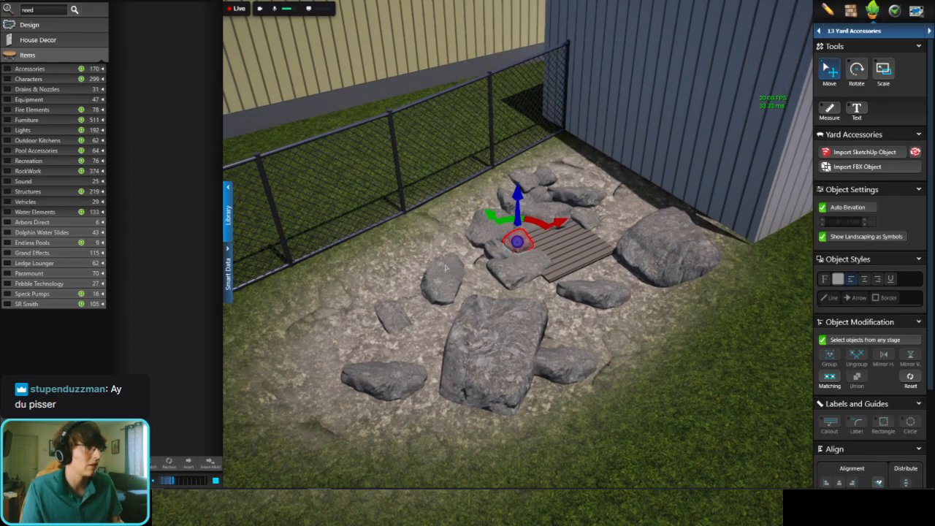
{"action": "key", "text": "ctrl+v"}
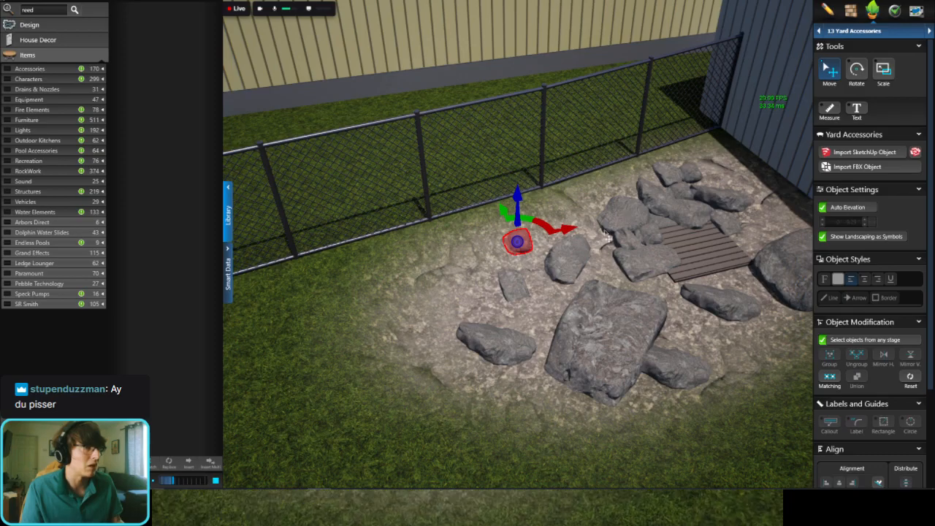
{"action": "scroll", "coordinate": [606, 232], "scroll_direction": "down", "scroll_amount": 3}
{"action": "scroll", "coordinate": [587, 251], "scroll_direction": "up", "scroll_amount": 5}
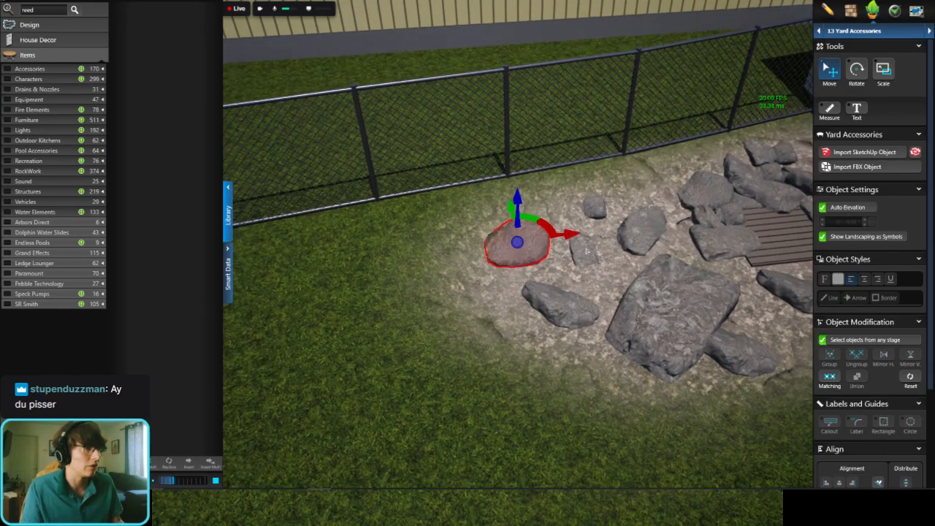
Step: Copy the small angular boulder beside the far rounded boulder, and place an elongated boulder copy on the rock area's outer edge
{"action": "double_click", "coordinate": [586, 251]}
{"action": "key", "text": "ctrl+c"}
{"action": "key", "text": "ctrl+v"}
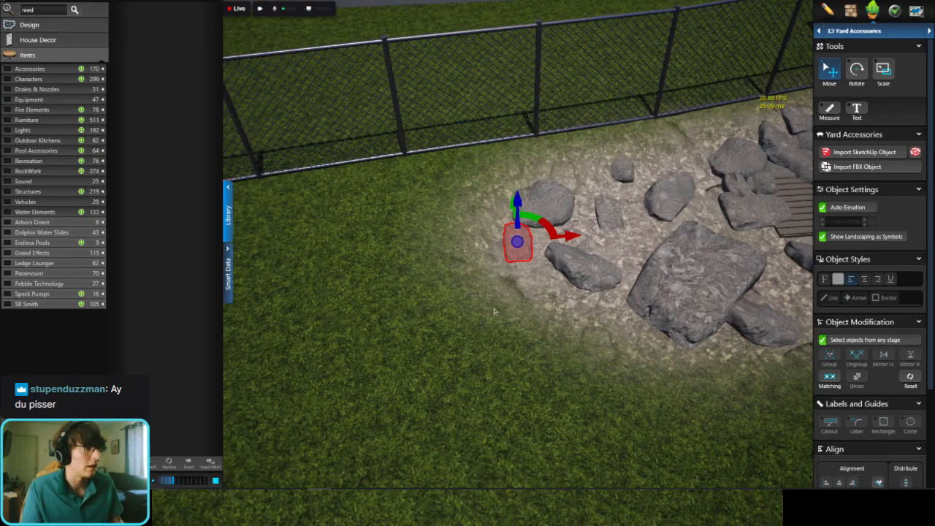
{"action": "scroll", "coordinate": [586, 274], "scroll_direction": "down", "scroll_amount": 2}
{"action": "scroll", "coordinate": [584, 230], "scroll_direction": "up", "scroll_amount": 4}
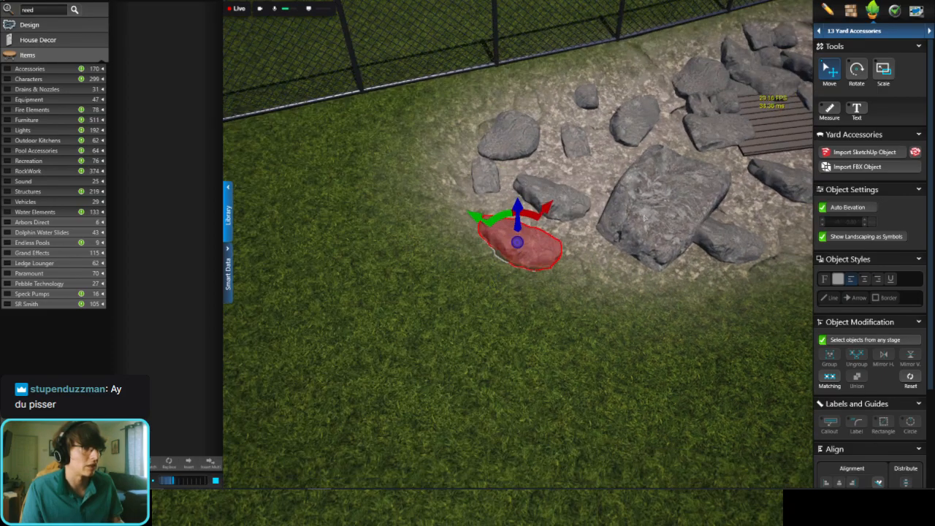
{"action": "scroll", "coordinate": [585, 231], "scroll_direction": "down", "scroll_amount": 2}
Step: Copy the small boulder at the grate's back corner to the lawn side of the elongated boulder in front of the grate
{"action": "double_click", "coordinate": [665, 159]}
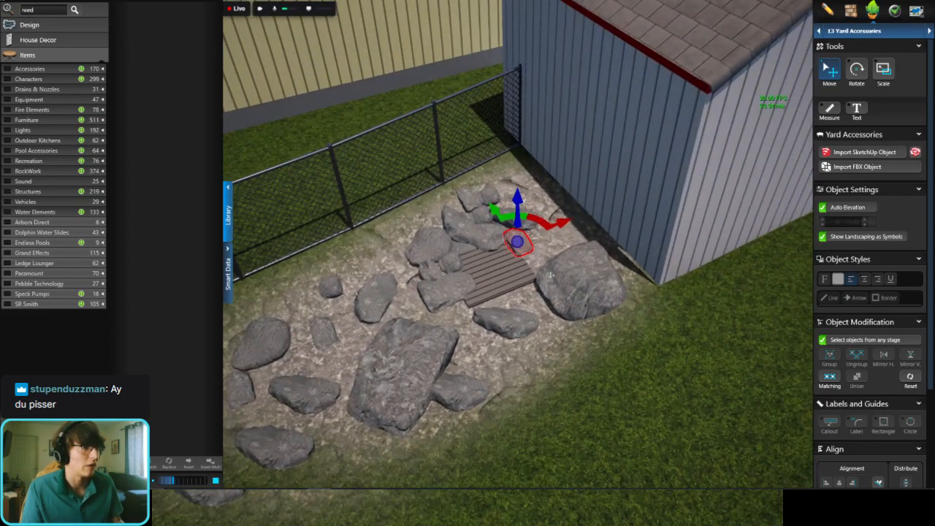
{"action": "key", "text": "ctrl+c"}
{"action": "key", "text": "ctrl+v"}
{"action": "double_click", "coordinate": [513, 352]}
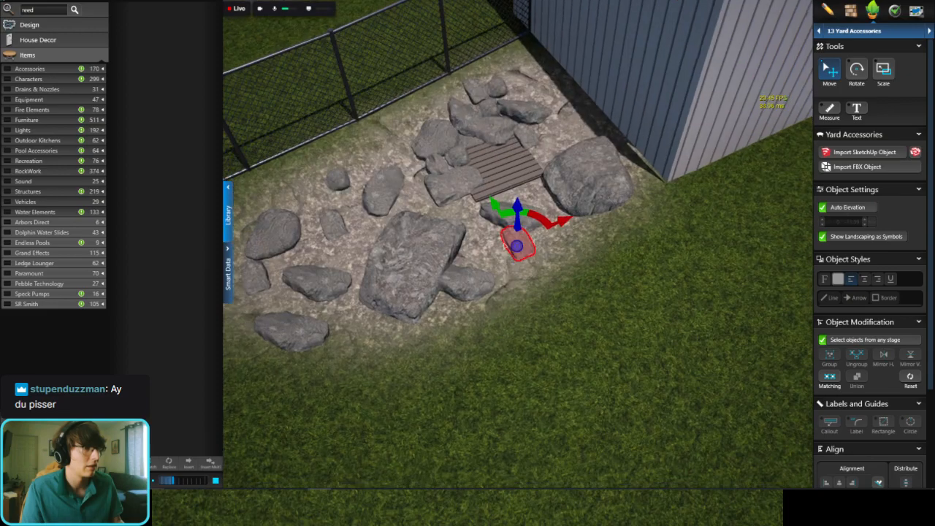
{"action": "middle_click_drag", "start_coordinate": [479, 220], "coordinate": [507, 259]}
Step: Copy the small round boulder beside the grate next to its twin near the fence, and rotate the copy
{"action": "double_click", "coordinate": [482, 193]}
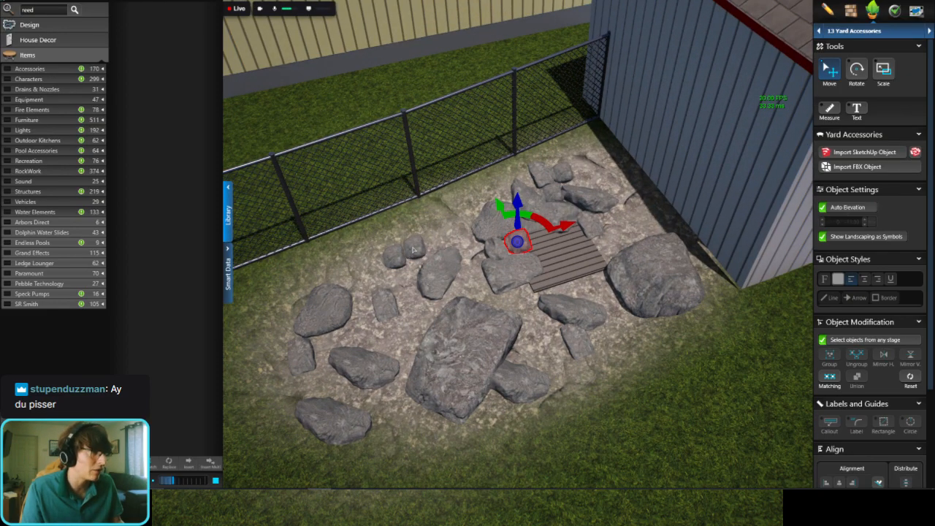
{"action": "left_click", "coordinate": [414, 249]}
{"action": "left_click", "coordinate": [856, 71]}
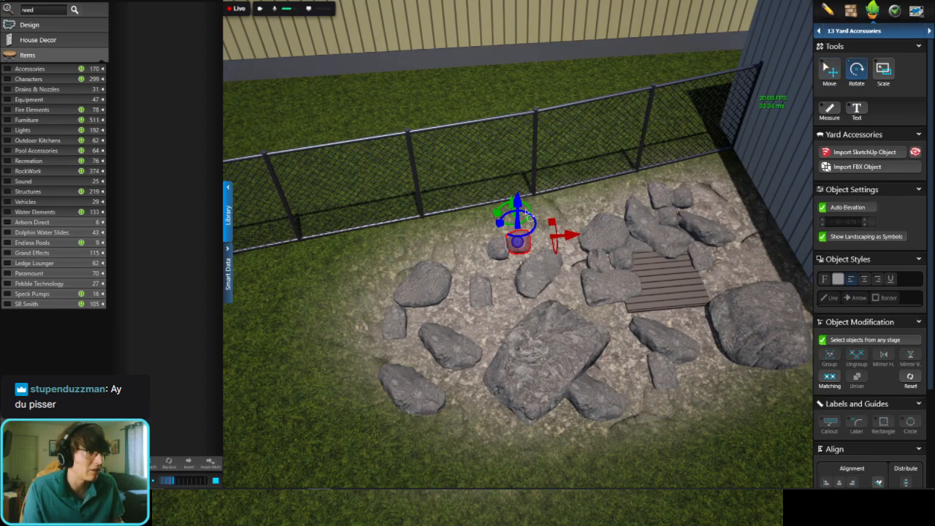
{"action": "left_click", "coordinate": [833, 76]}
Step: Copy the rounded boulder beside the grate to the fence side next to the two small round boulders, and rotate the copy
{"action": "left_click", "coordinate": [606, 224]}
{"action": "key", "text": "ctrl+v"}
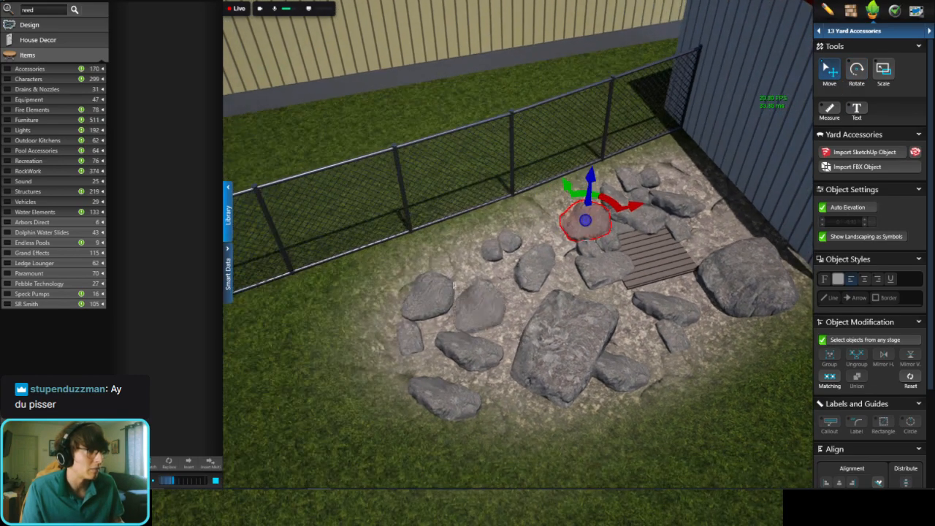
{"action": "left_click", "coordinate": [458, 265]}
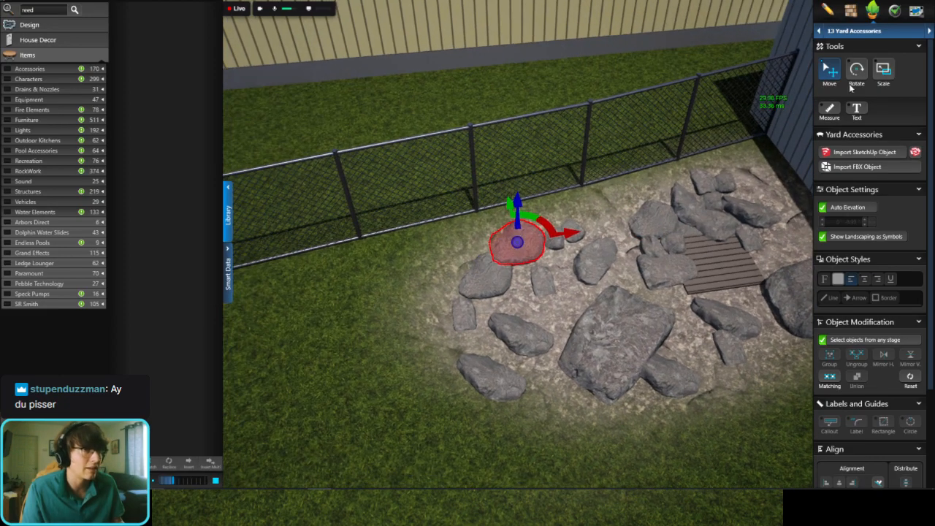
{"action": "left_click", "coordinate": [856, 69]}
{"action": "left_click_drag", "start_coordinate": [534, 219], "coordinate": [462, 114]}
{"action": "left_click", "coordinate": [461, 115]}
Step: Copy a variegated grass and a flowering grass from the planted drain area by the deck to the back of the shed grate
{"action": "scroll", "coordinate": [518, 293], "scroll_direction": "down", "scroll_amount": 4}
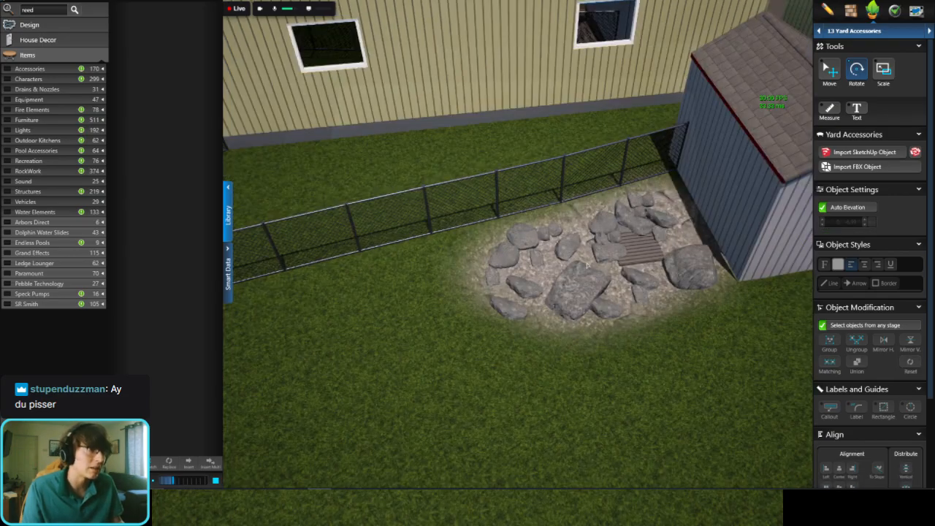
{"action": "middle_click_drag", "start_coordinate": [570, 303], "coordinate": [615, 281]}
{"action": "scroll", "coordinate": [417, 340], "scroll_direction": "down", "scroll_amount": 2}
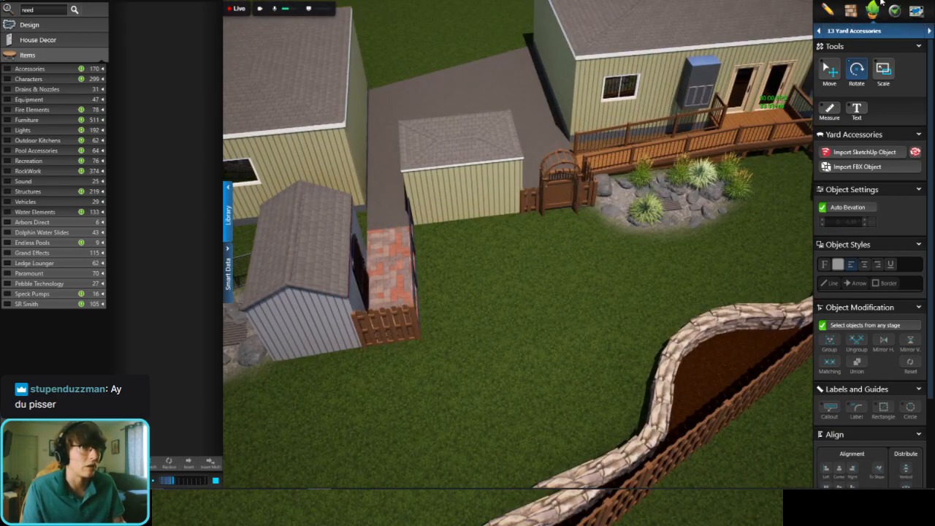
{"action": "left_click", "coordinate": [665, 191]}
{"action": "left_click", "coordinate": [703, 173]}
{"action": "middle_click_drag", "start_coordinate": [703, 173], "coordinate": [612, 261]}
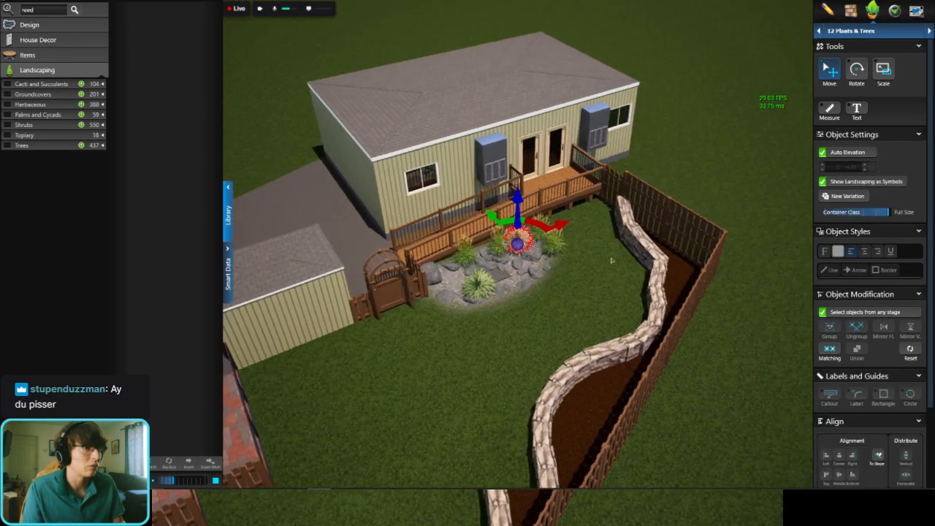
{"action": "left_click", "coordinate": [559, 245], "text": "ctrl"}
{"action": "scroll", "coordinate": [526, 256], "scroll_direction": "down", "scroll_amount": 3}
{"action": "middle_click_drag", "start_coordinate": [299, 405], "coordinate": [649, 350]}
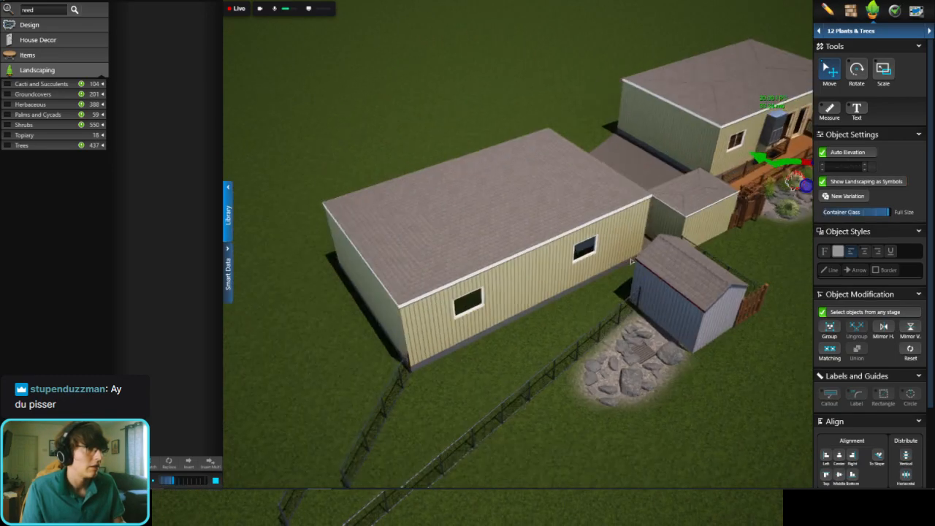
{"action": "scroll", "coordinate": [648, 349], "scroll_direction": "up", "scroll_amount": 3}
{"action": "scroll", "coordinate": [649, 349], "scroll_direction": "up", "scroll_amount": 4}
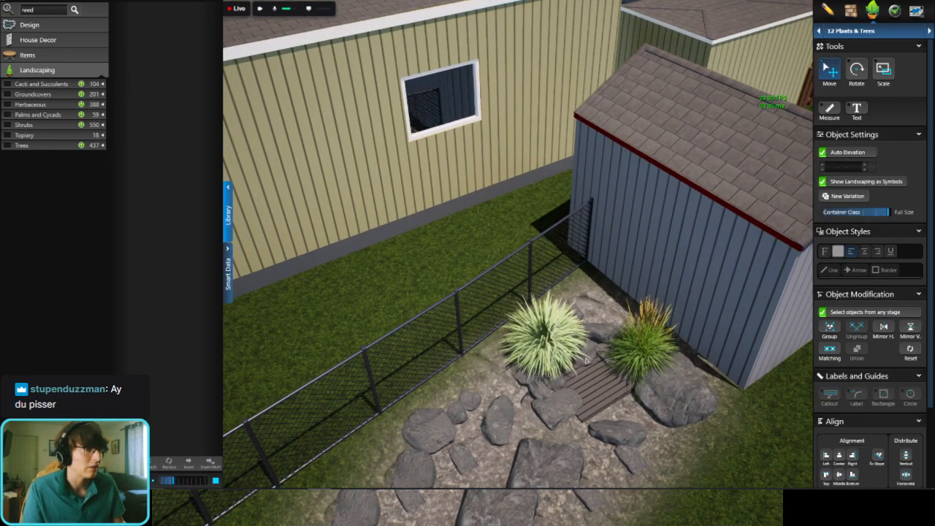
{"action": "middle_click_drag", "start_coordinate": [584, 361], "coordinate": [534, 272]}
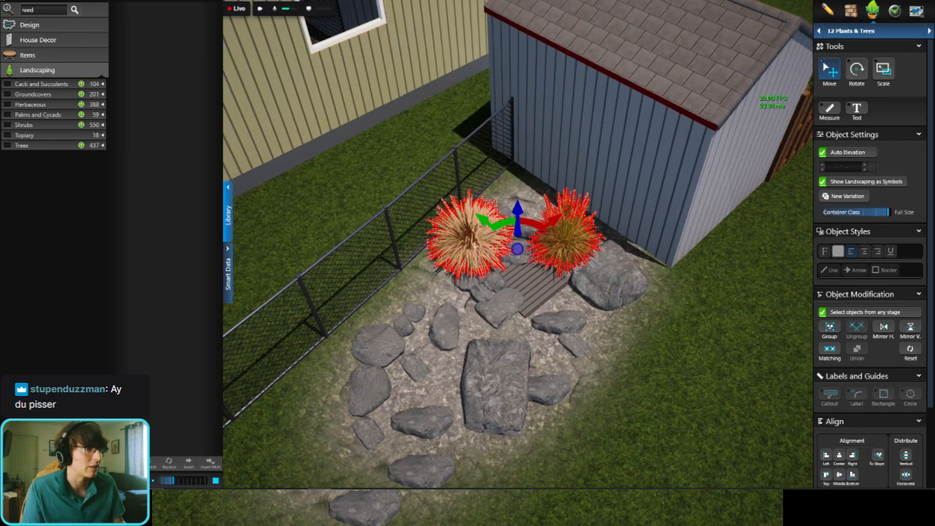
Step: Reposition the flowering grass between the shed wall and the large boulder, and the variegated grass among the boulders near the fence
{"action": "left_click", "coordinate": [595, 245], "text": "ctrl"}
{"action": "left_click", "coordinate": [613, 244]}
{"action": "scroll", "coordinate": [574, 256], "scroll_direction": "up", "scroll_amount": 4}
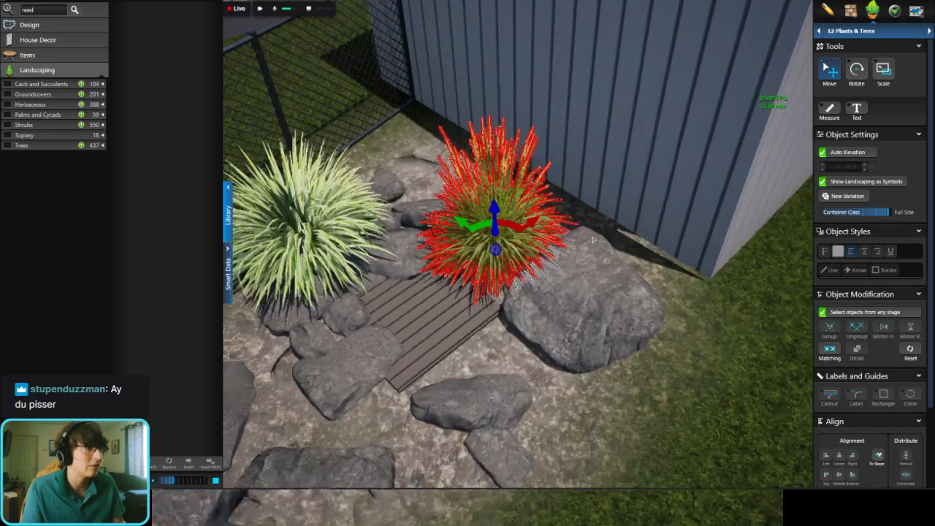
{"action": "middle_click_drag", "start_coordinate": [577, 263], "coordinate": [572, 294]}
{"action": "left_click", "coordinate": [406, 169]}
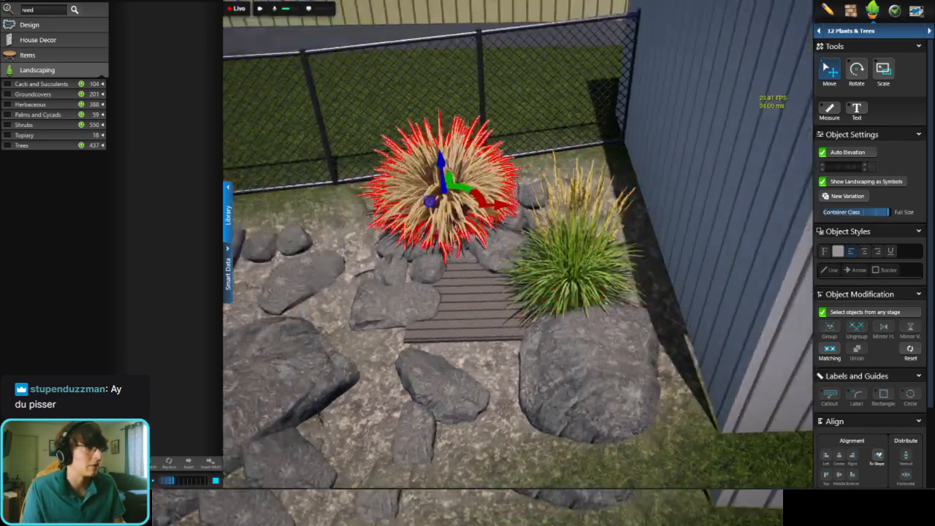
{"action": "middle_click_drag", "start_coordinate": [504, 187], "coordinate": [529, 225]}
{"action": "mouse_move", "coordinate": [517, 217]}
{"action": "left_mouse_down"}
{"action": "mouse_move", "coordinate": [517, 195]}
{"action": "mouse_move", "coordinate": [517, 217]}
{"action": "left_mouse_up"}
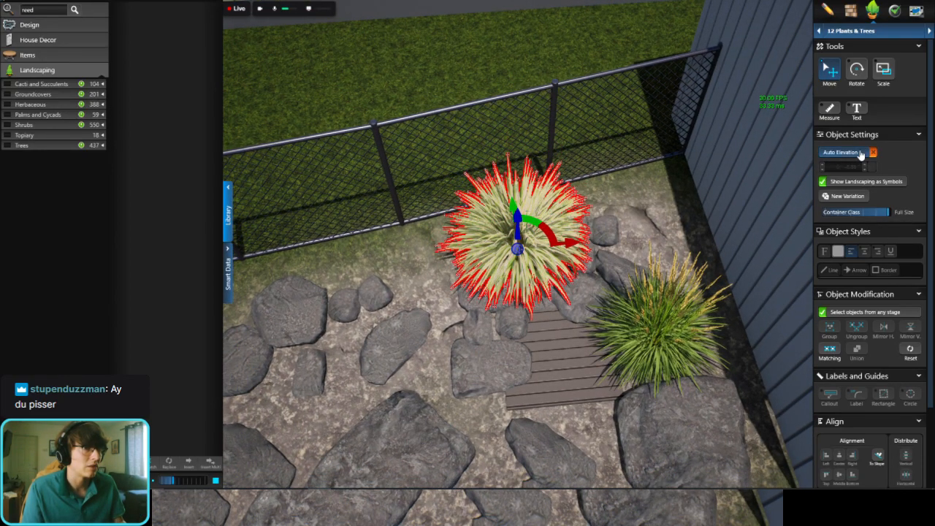
{"action": "double_click", "coordinate": [849, 167]}
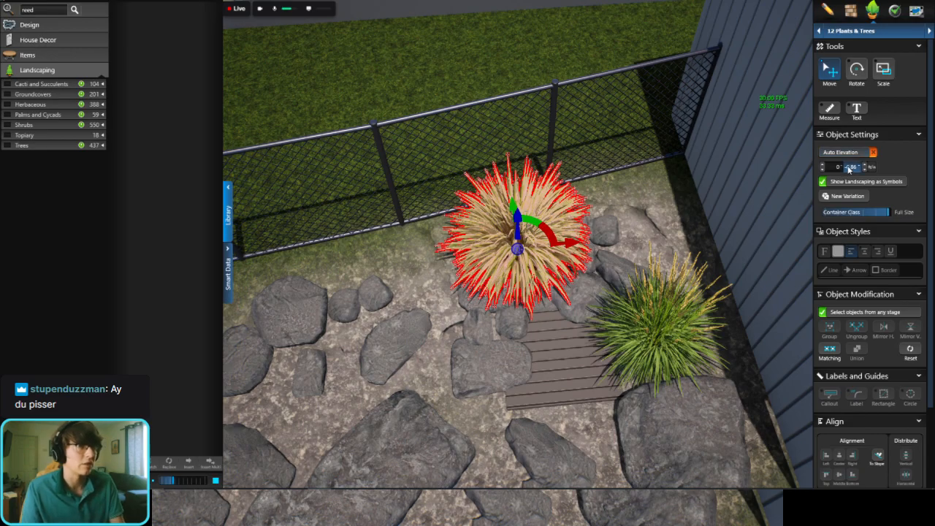
{"action": "left_click", "coordinate": [857, 155]}
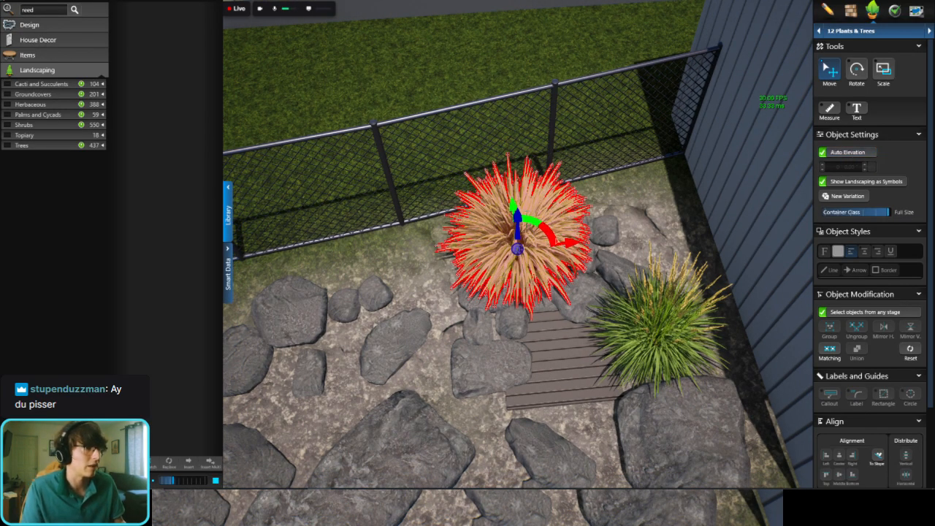
Step: Shift the variegated grass slightly closer to the fence, behind the boulders beside the grate
{"action": "middle_click_drag", "start_coordinate": [516, 216], "coordinate": [587, 188]}
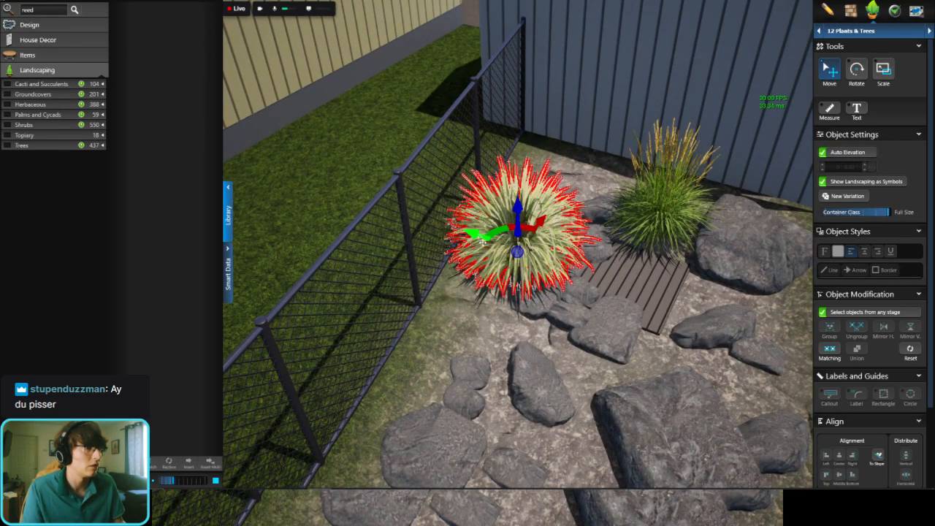
{"action": "left_click_drag", "start_coordinate": [474, 239], "coordinate": [464, 233]}
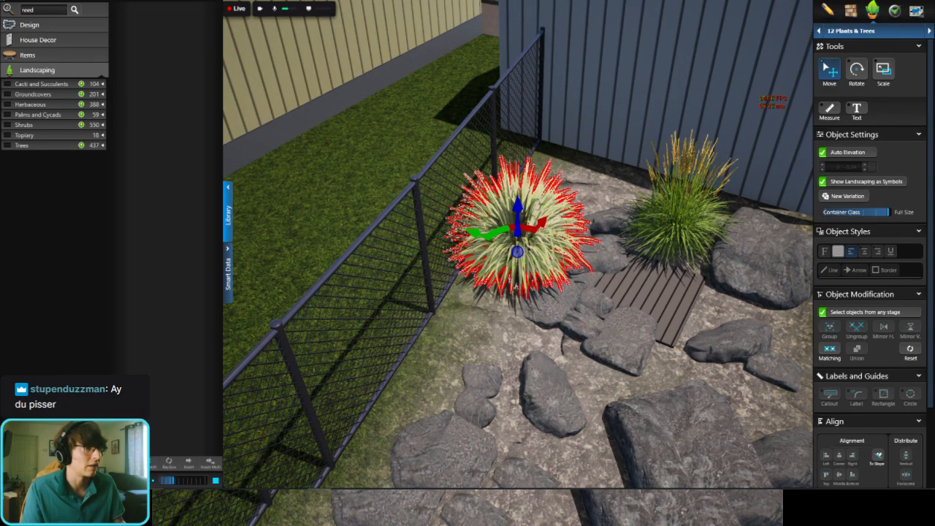
{"action": "middle_click_drag", "start_coordinate": [516, 307], "coordinate": [510, 315]}
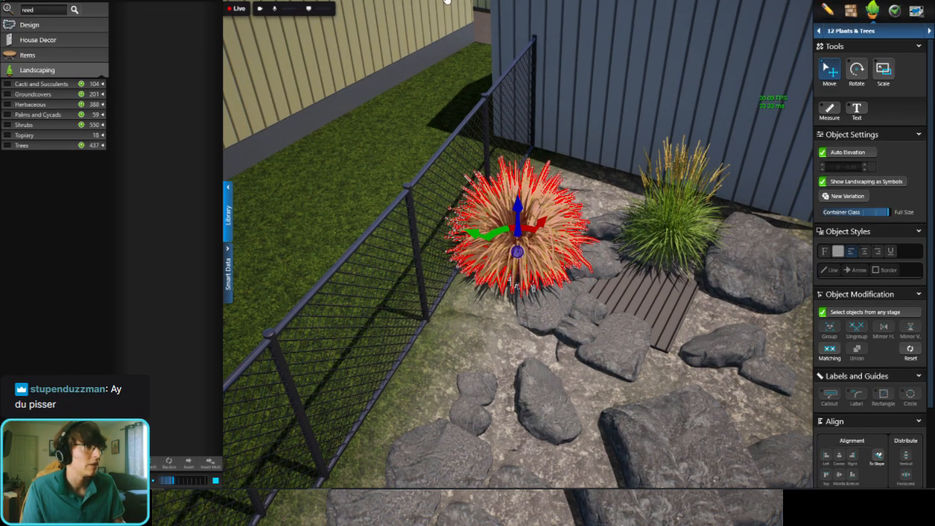
{"action": "left_click", "coordinate": [510, 315]}
Step: Search the object library for "rain" in the Yard Accessories stage and look through the matching items
{"action": "scroll", "coordinate": [509, 315], "scroll_direction": "down", "scroll_amount": 5}
{"action": "left_click", "coordinate": [892, 32]}
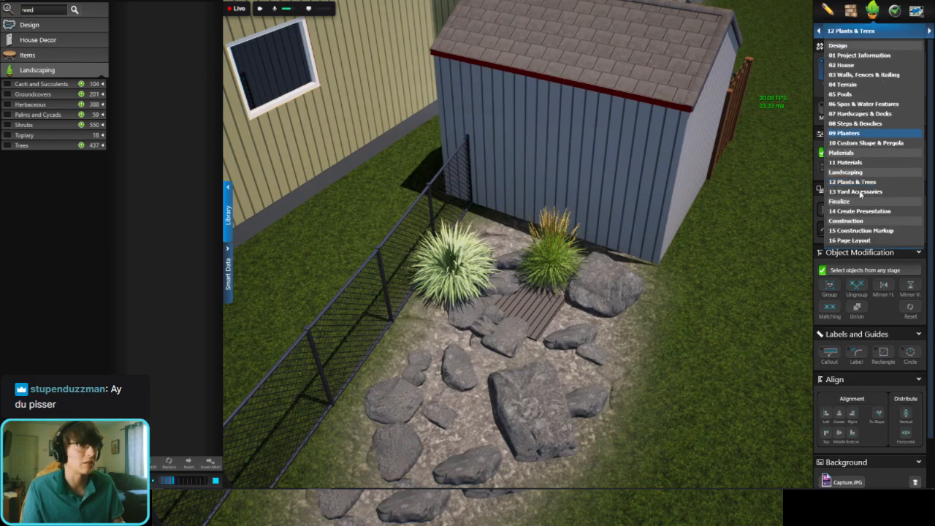
{"action": "left_click", "coordinate": [882, 193]}
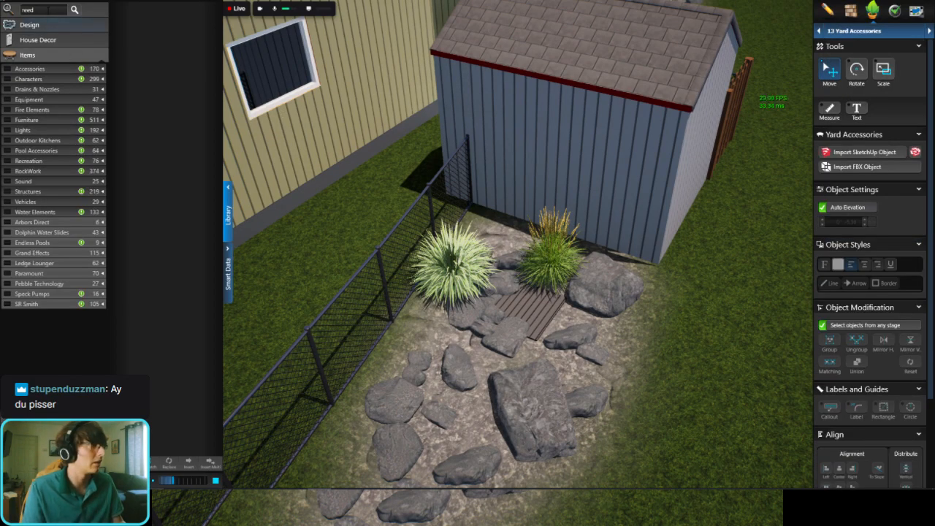
{"action": "left_click", "coordinate": [47, 11]}
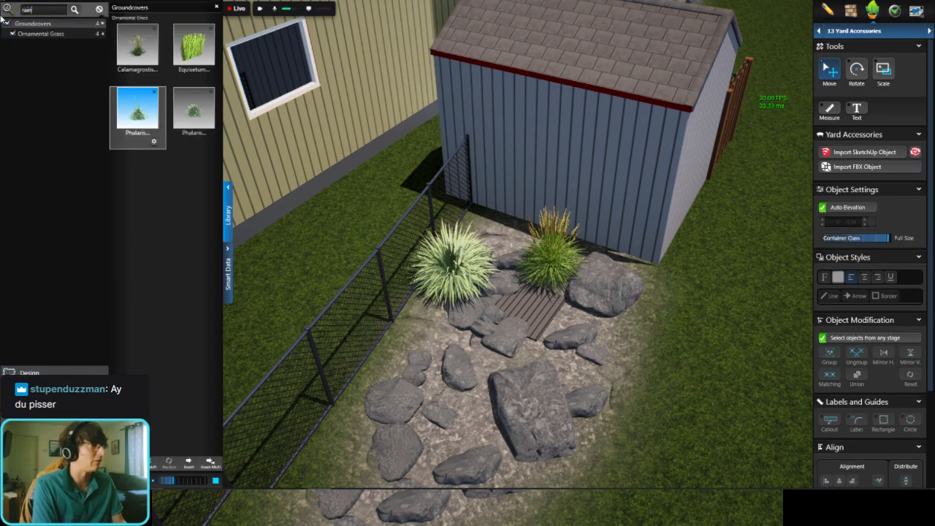
{"action": "key", "text": "Return"}
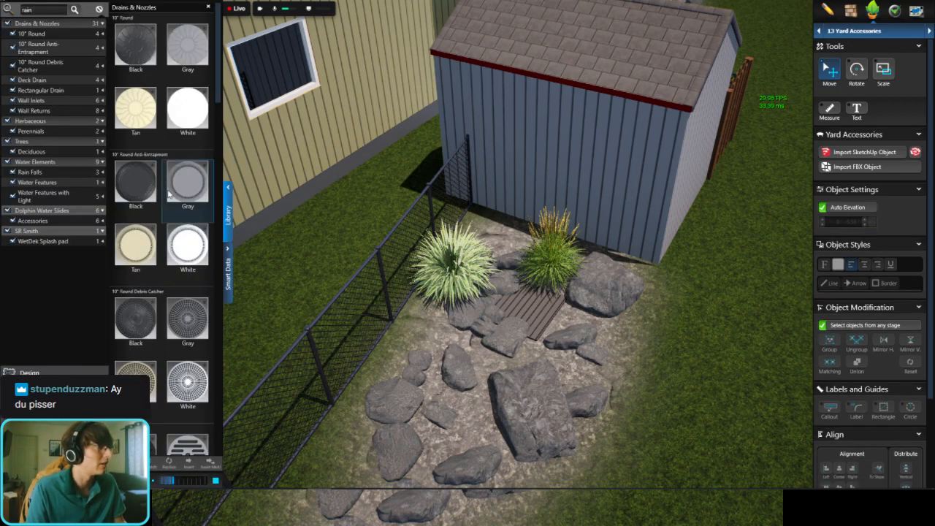
{"action": "scroll", "coordinate": [168, 193], "scroll_direction": "down", "scroll_amount": 10}
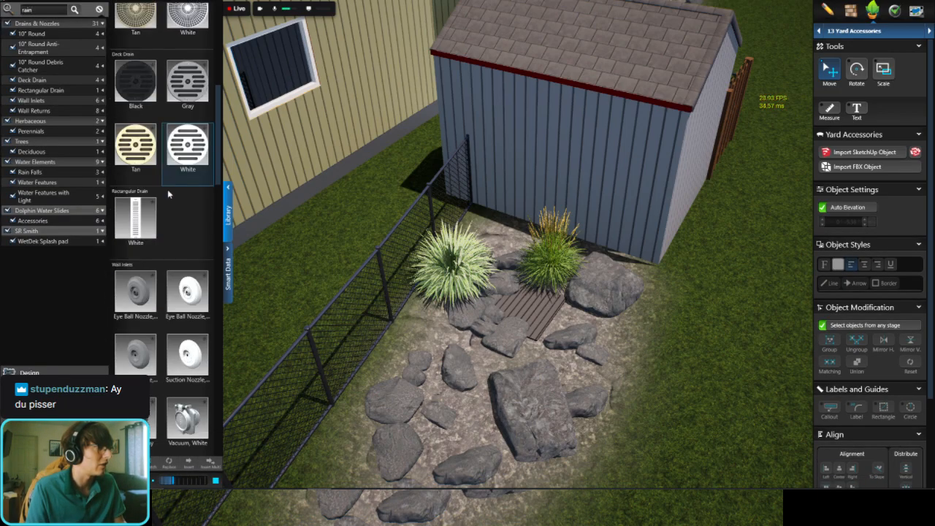
{"action": "scroll", "coordinate": [168, 193], "scroll_direction": "down", "scroll_amount": 12}
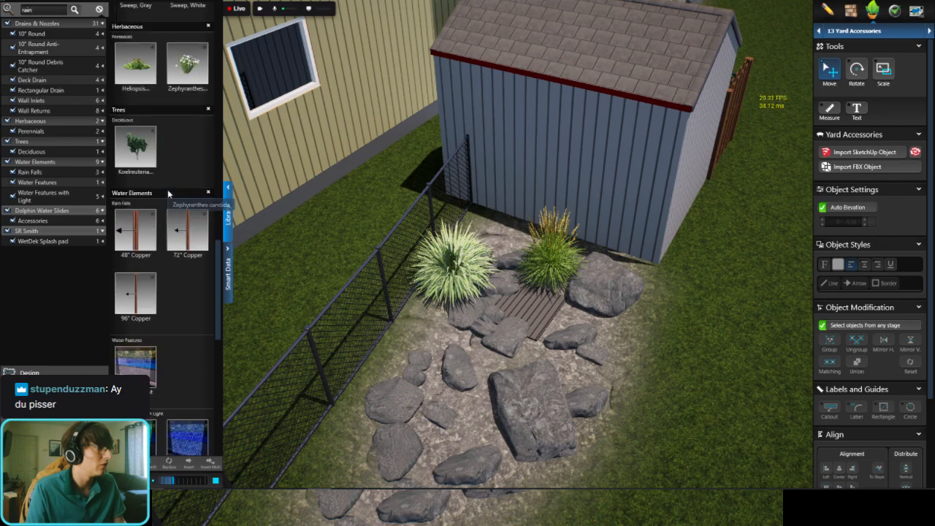
{"action": "scroll", "coordinate": [168, 193], "scroll_direction": "down", "scroll_amount": 10}
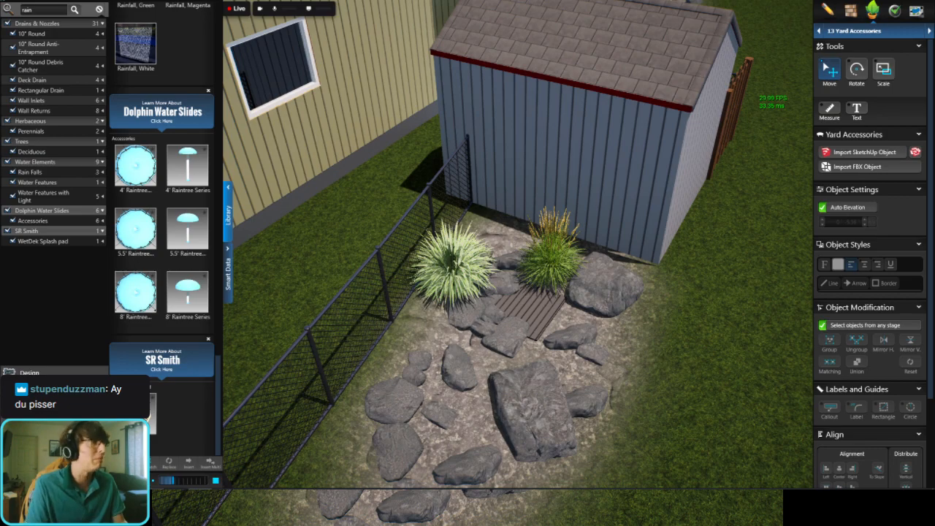
Step: Clear the "rain" search, search the object library for "barrel", and pick the Wine Barrel planter
{"action": "left_click", "coordinate": [99, 10]}
{"action": "type", "text": "rel"}
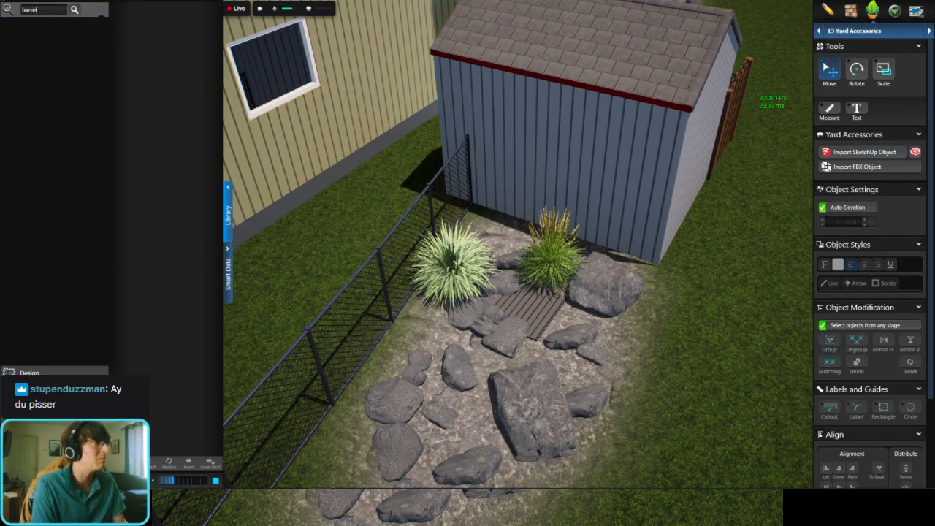
{"action": "key", "text": "Return"}
{"action": "left_click", "coordinate": [137, 45]}
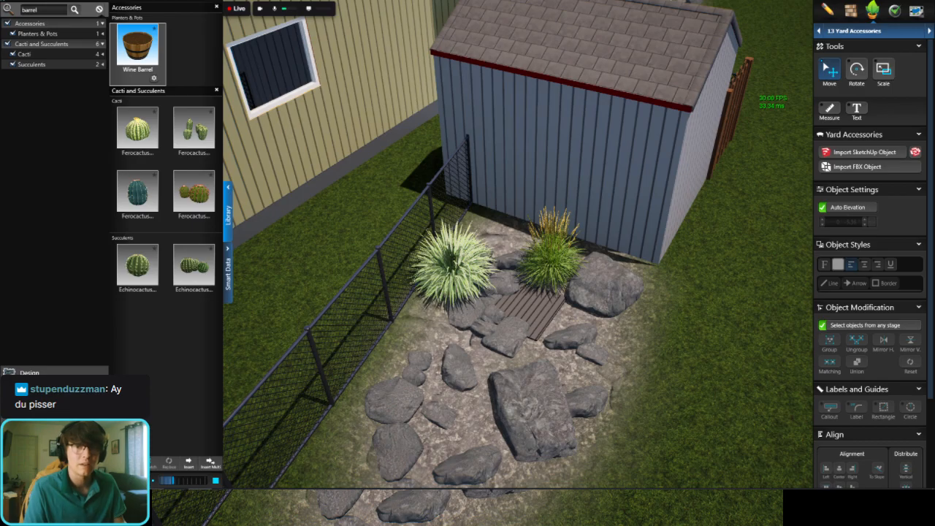
Step: Switch to the browser and examine the blue, dark plastic and wooden rain barrels in the "rain collection barrel" image results
{"action": "left_click_drag", "start_coordinate": [934, 54], "coordinate": [521, 11]}
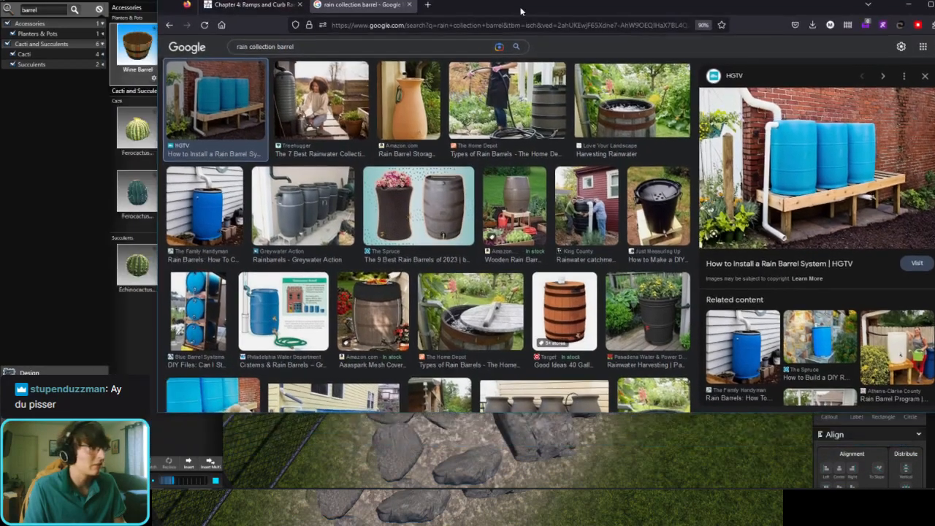
{"action": "left_click", "coordinate": [209, 209]}
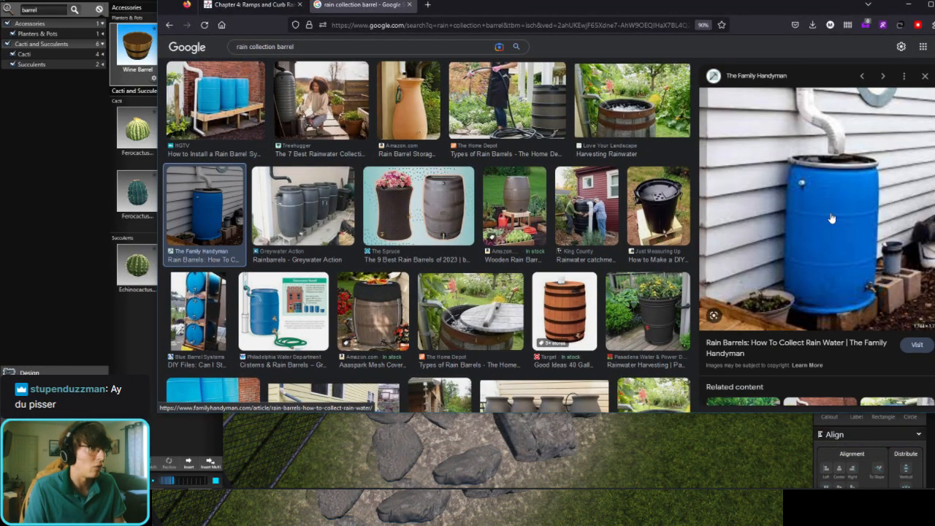
{"action": "left_click", "coordinate": [523, 102]}
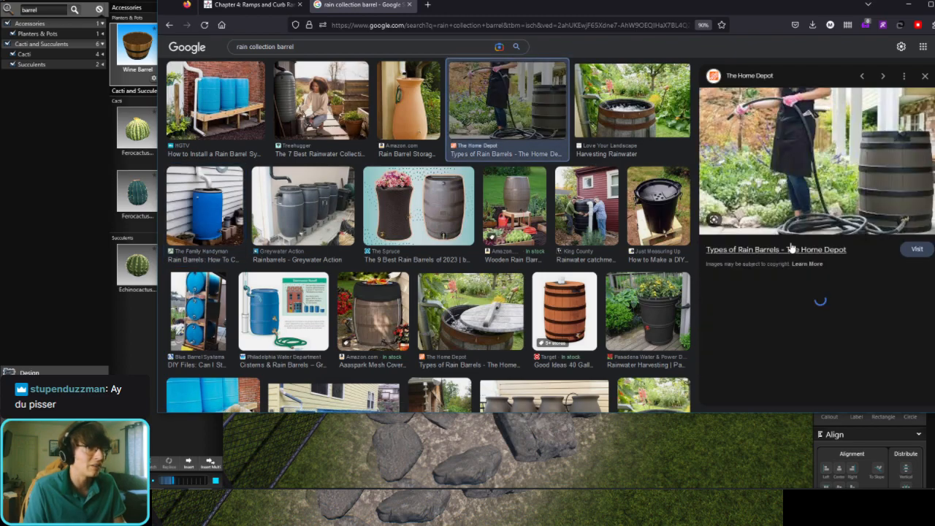
{"action": "left_click", "coordinate": [649, 130]}
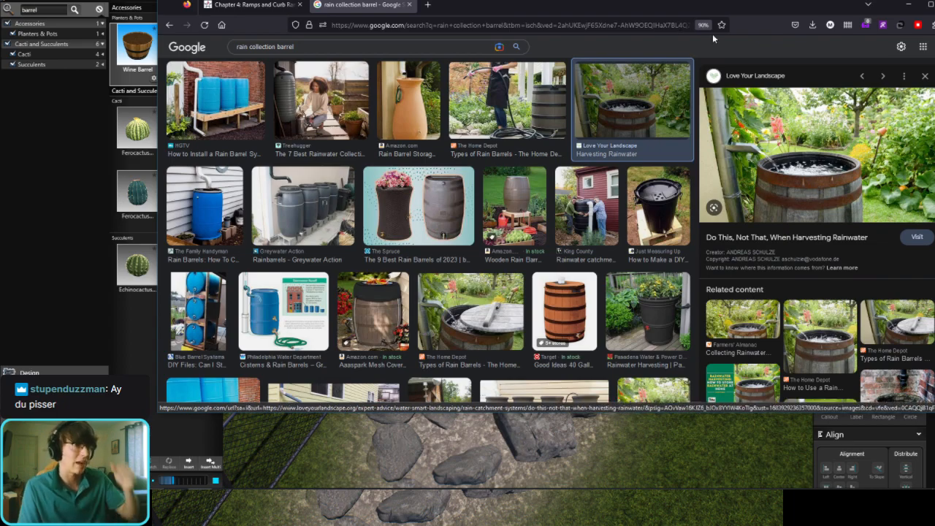
{"action": "key", "text": "ctrl+a"}
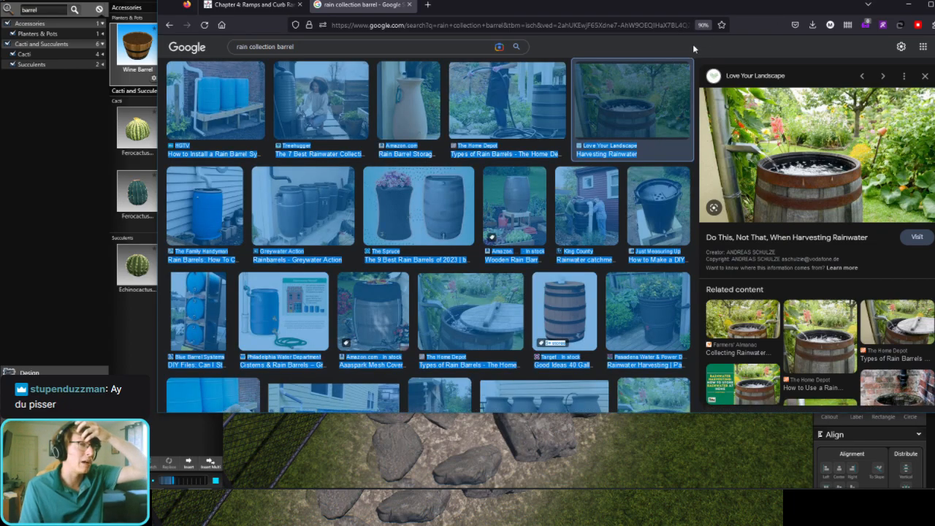
{"action": "left_click", "coordinate": [766, 40]}
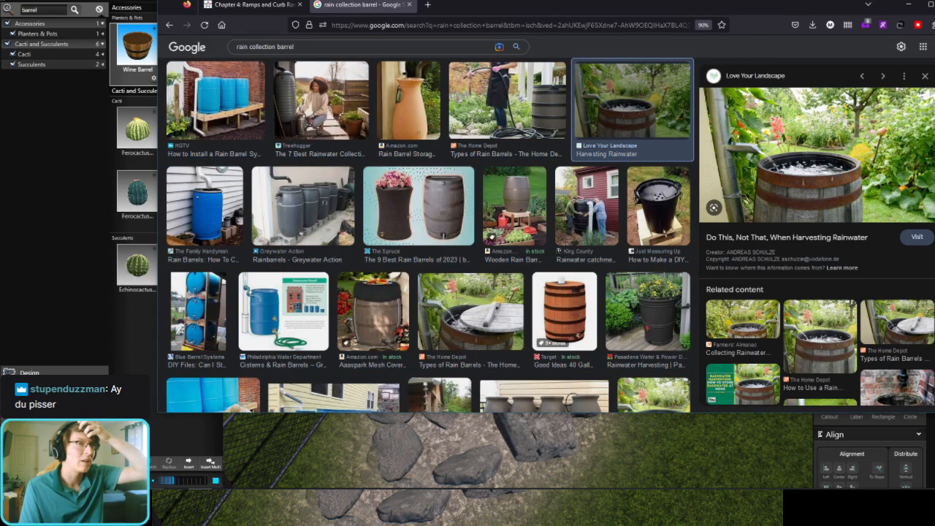
{"action": "left_click_drag", "start_coordinate": [720, 5], "coordinate": [934, 67]}
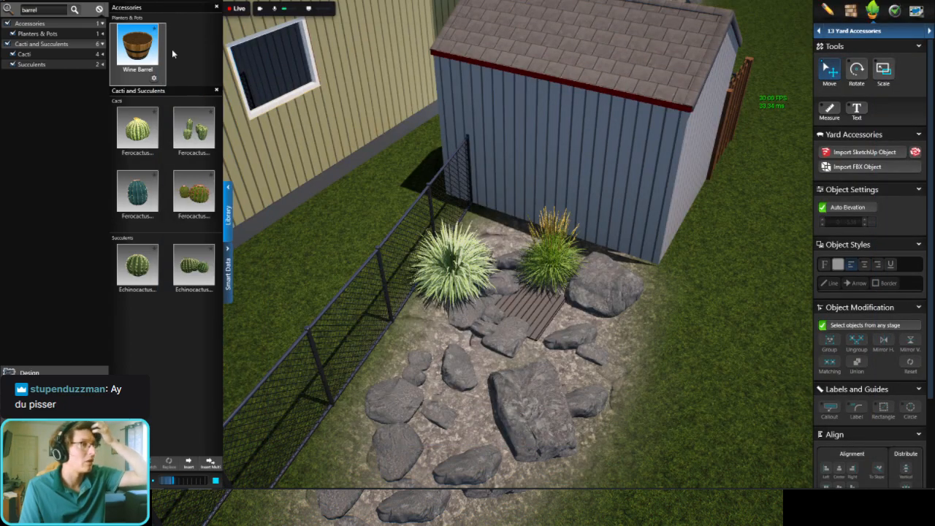
Step: Place a Wine Barrel in the corner between the chain-link fence and the shed wall, behind the grasses
{"action": "left_click", "coordinate": [131, 60]}
{"action": "scroll", "coordinate": [459, 216], "scroll_direction": "up", "scroll_amount": 5}
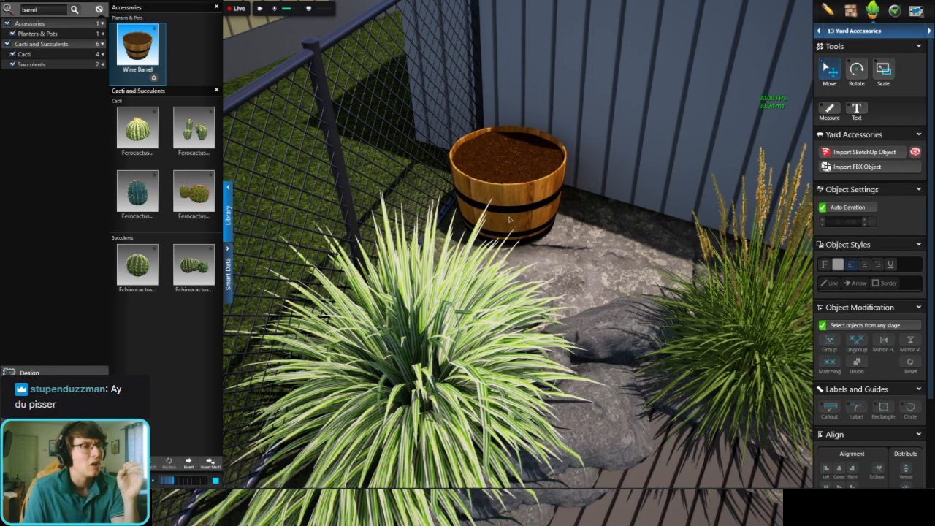
{"action": "left_click", "coordinate": [512, 222]}
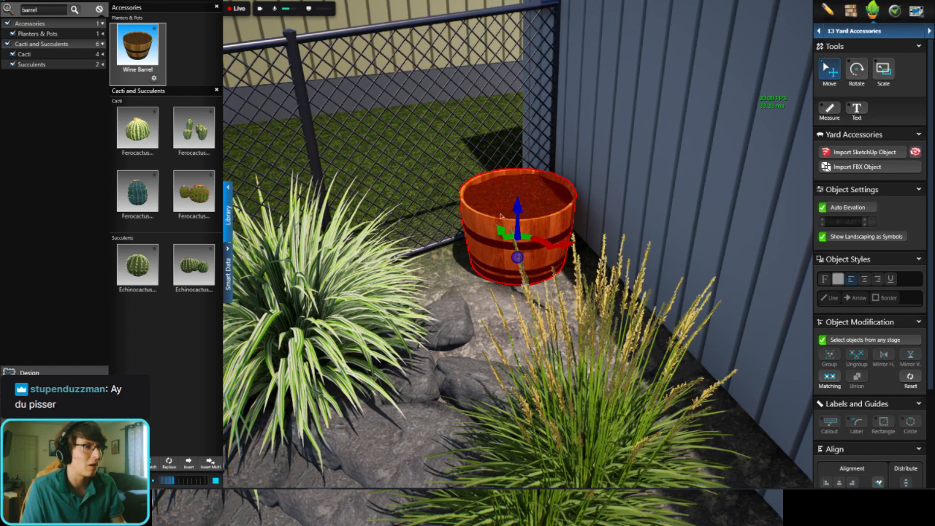
Step: Copy the Wine Barrel straight up to an elevation of 1' 2.25" and rotate the copy upside down
{"action": "left_click_drag", "start_coordinate": [518, 178], "coordinate": [517, 113], "text": "ctrl"}
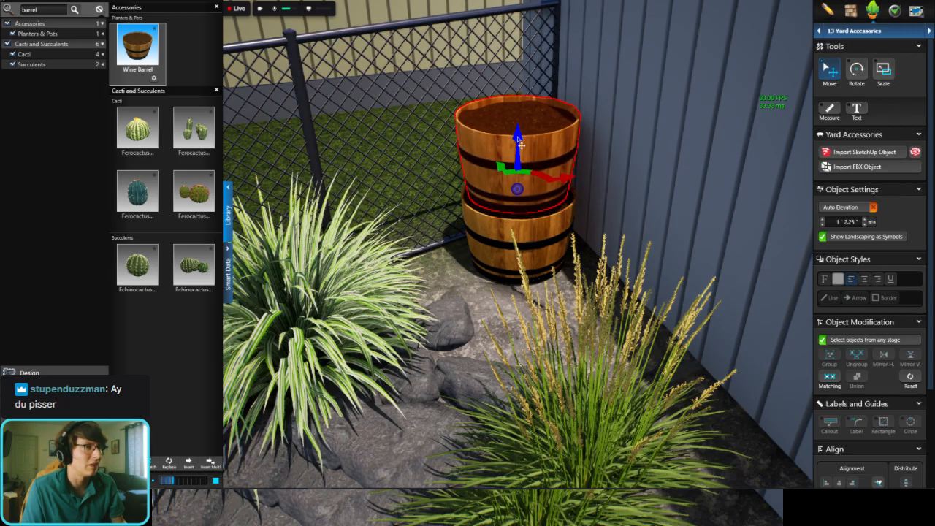
{"action": "middle_click_drag", "start_coordinate": [601, 218], "coordinate": [672, 282]}
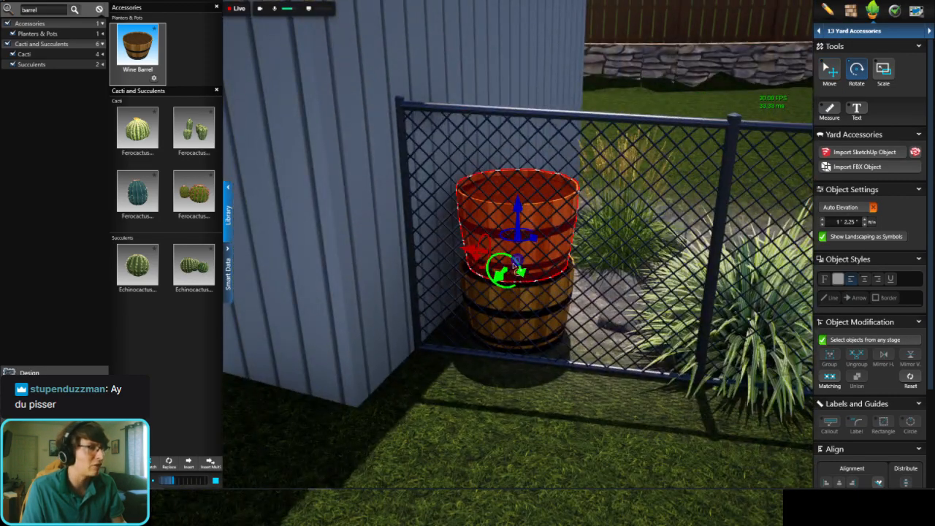
{"action": "left_click_drag", "start_coordinate": [515, 268], "coordinate": [405, 276]}
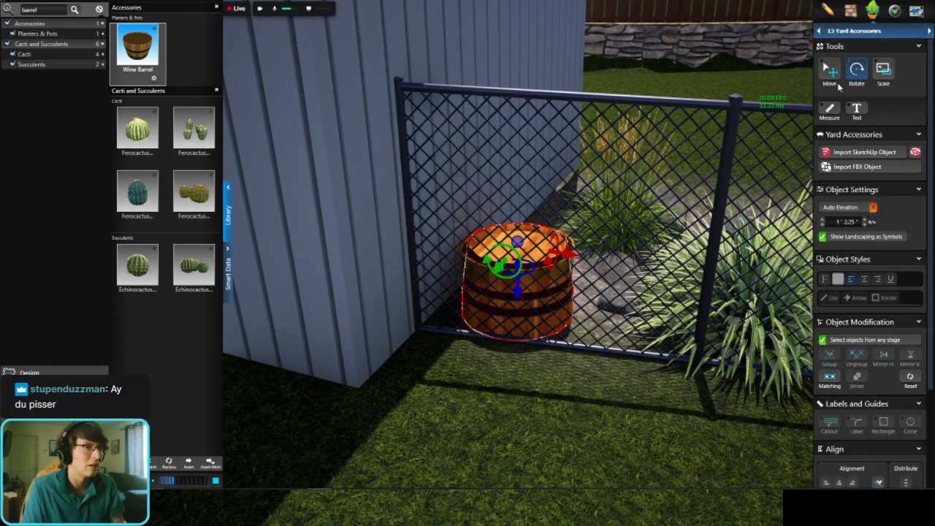
Step: Raise the inverted barrel to an elevation of 2' 5.54" so the two halves form one closed barrel
{"action": "left_click_drag", "start_coordinate": [518, 281], "coordinate": [517, 228]}
{"action": "middle_click_drag", "start_coordinate": [517, 228], "coordinate": [509, 248]}
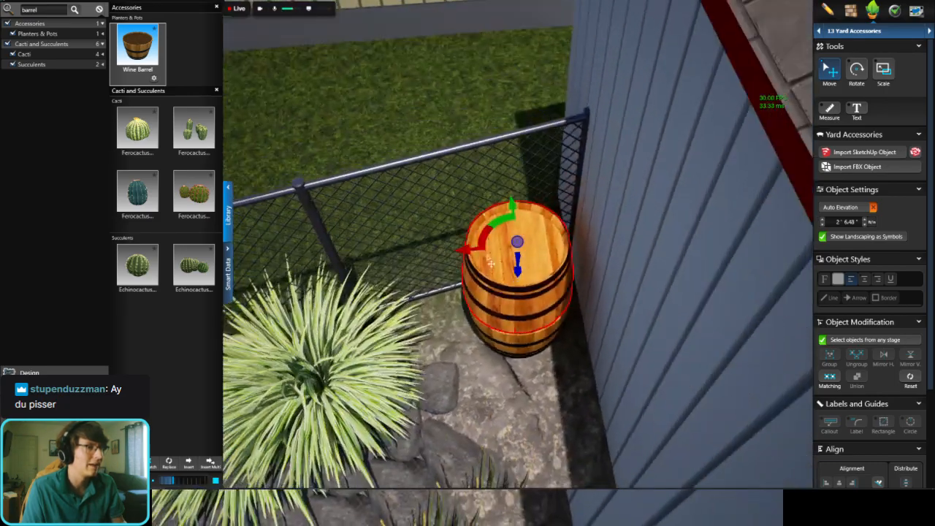
{"action": "left_click_drag", "start_coordinate": [520, 276], "coordinate": [520, 278]}
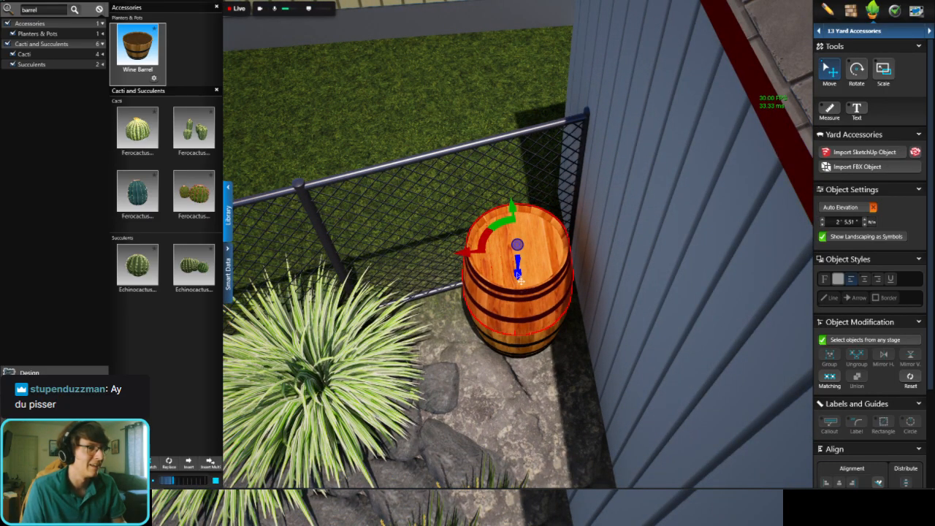
{"action": "middle_click_drag", "start_coordinate": [520, 280], "coordinate": [472, 259]}
{"action": "key", "text": "Escape"}
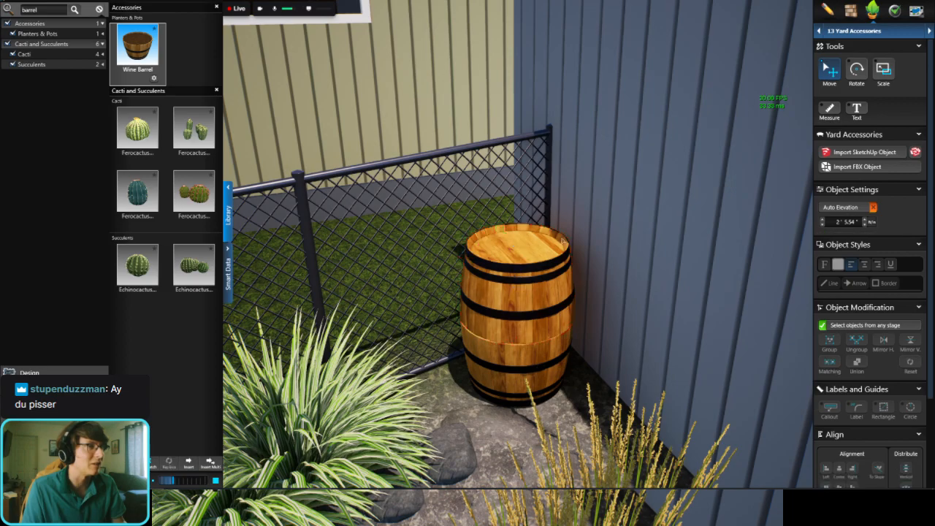
Step: Select both barrel halves and shift them together slightly within the corner between the fence and the shed
{"action": "scroll", "coordinate": [542, 241], "scroll_direction": "down", "scroll_amount": 5}
{"action": "mouse_move", "coordinate": [542, 245]}
{"action": "middle_mouse_down"}
{"action": "mouse_move", "coordinate": [589, 269]}
{"action": "mouse_move", "coordinate": [598, 290]}
{"action": "mouse_move", "coordinate": [554, 257]}
{"action": "middle_mouse_up"}
{"action": "double_click", "coordinate": [514, 253]}
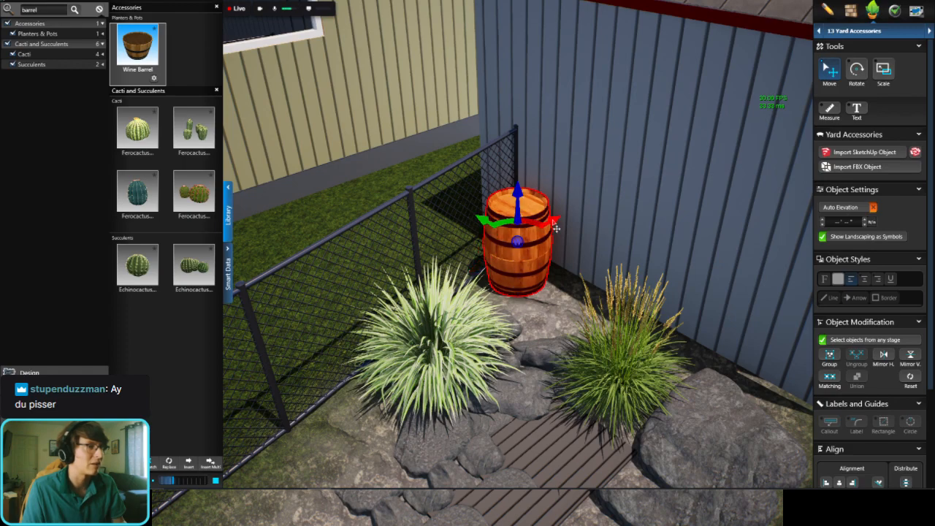
{"action": "middle_click_drag", "start_coordinate": [522, 228], "coordinate": [511, 230]}
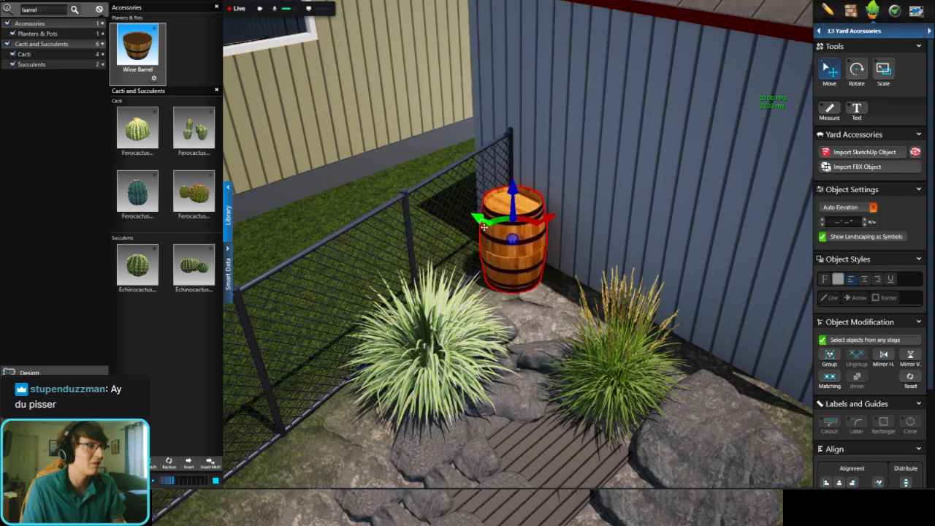
{"action": "scroll", "coordinate": [483, 224], "scroll_direction": "down", "scroll_amount": 1}
{"action": "left_click", "coordinate": [433, 3]}
Step: Look over the barrel and planted drain area beside the shed, and save the project
{"action": "scroll", "coordinate": [517, 218], "scroll_direction": "down", "scroll_amount": 3}
{"action": "scroll", "coordinate": [517, 218], "scroll_direction": "down", "scroll_amount": 2}
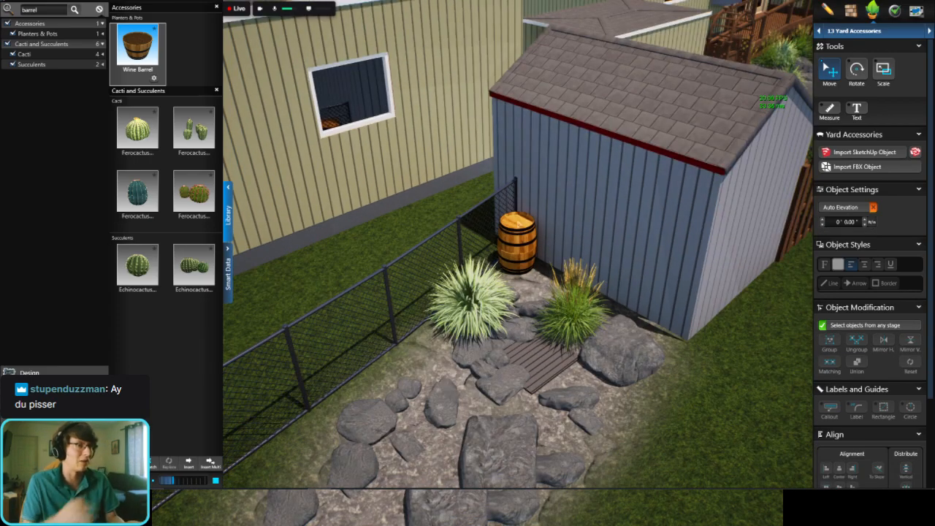
{"action": "scroll", "coordinate": [475, 312], "scroll_direction": "down", "scroll_amount": 3}
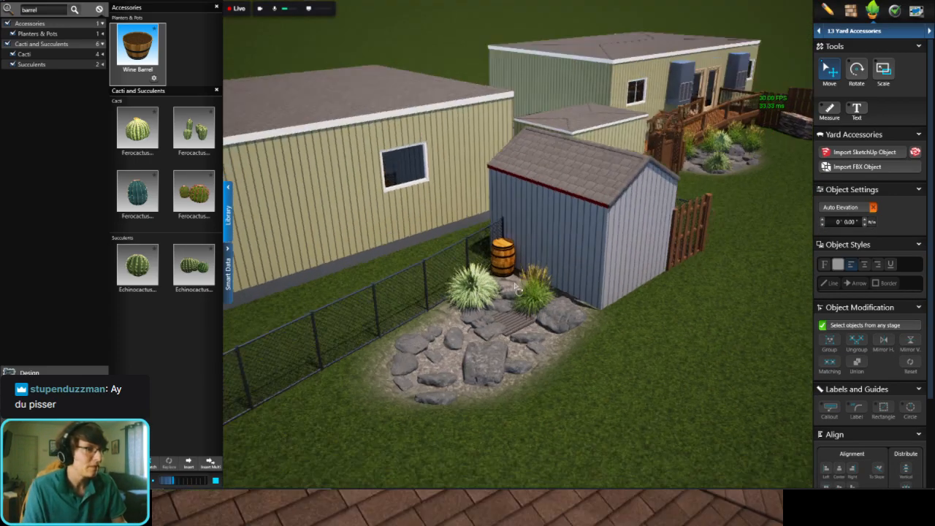
{"action": "middle_click_drag", "start_coordinate": [475, 312], "coordinate": [575, 309]}
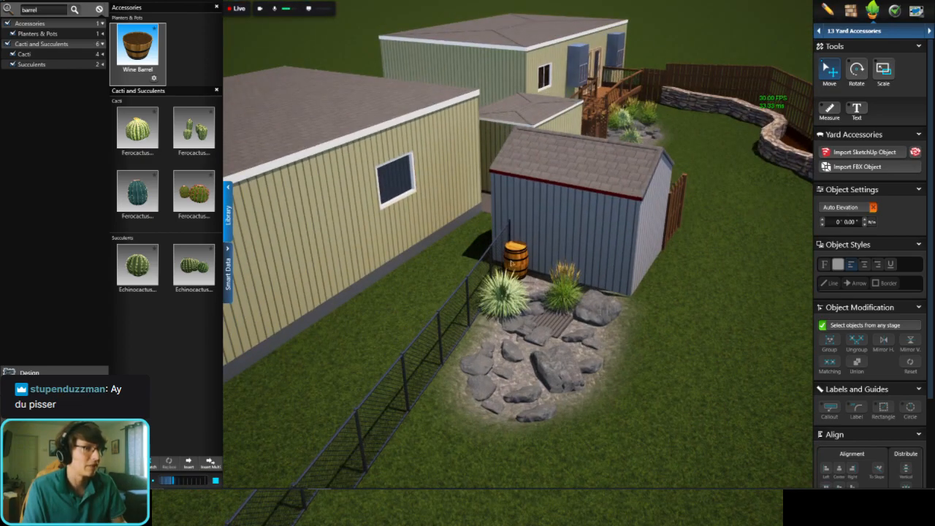
{"action": "middle_click_drag", "start_coordinate": [467, 313], "coordinate": [257, 325]}
{"action": "key", "text": "ctrl+s"}
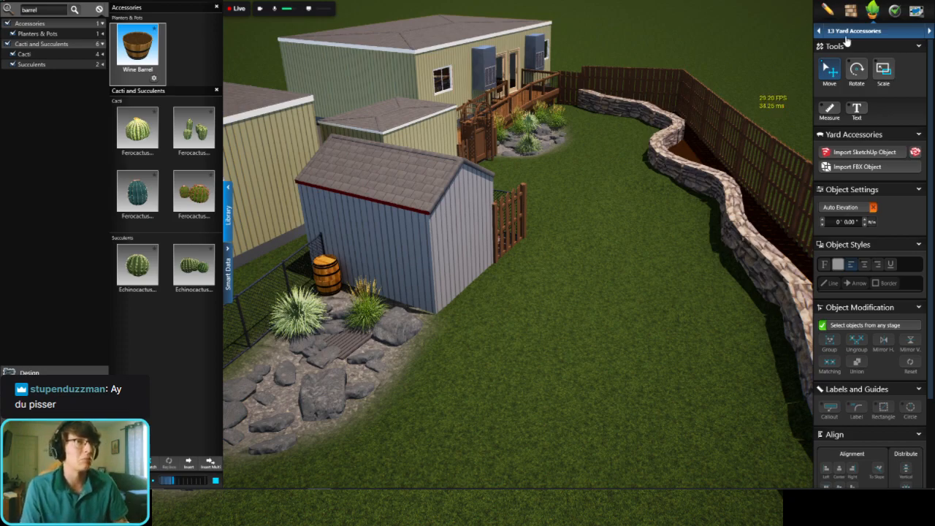
Step: Select the large boulder in the drain bed and search the object library for "boulder"
{"action": "double_click", "coordinate": [333, 393]}
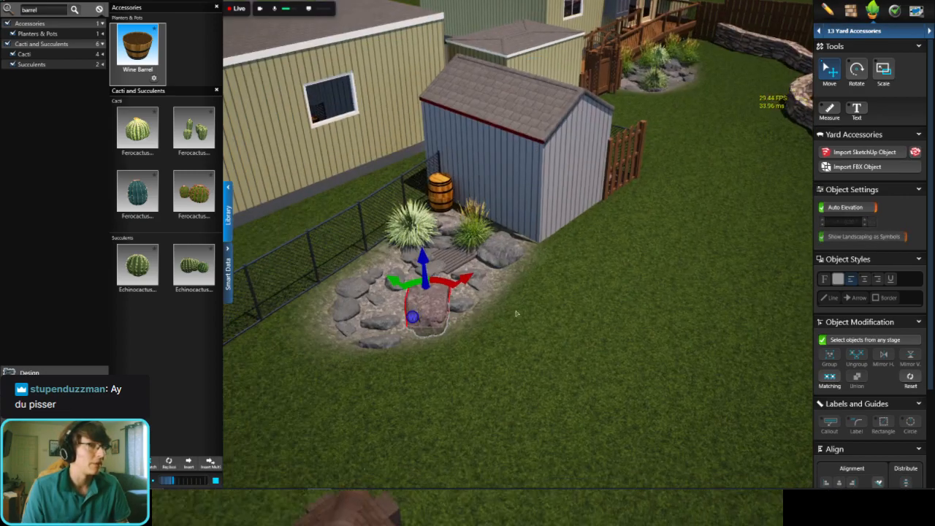
{"action": "middle_click_drag", "start_coordinate": [333, 393], "coordinate": [438, 427]}
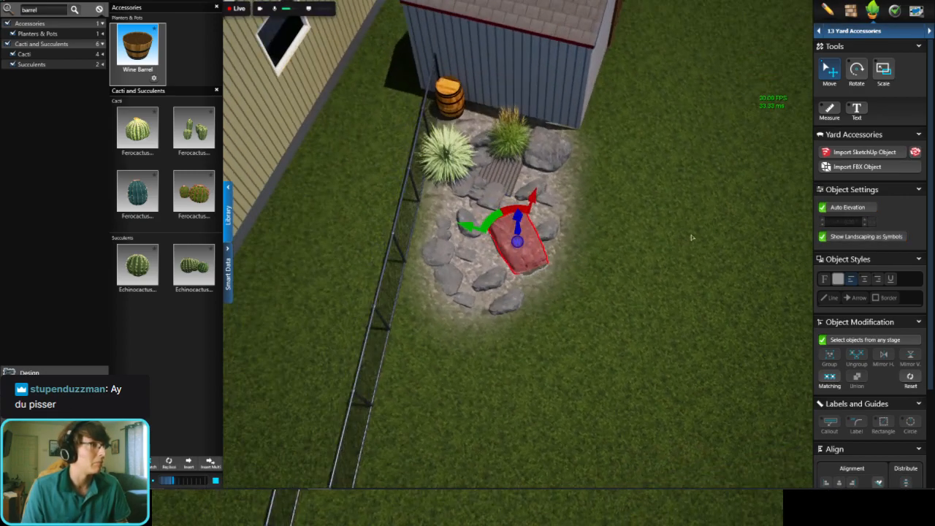
{"action": "left_click", "coordinate": [100, 10]}
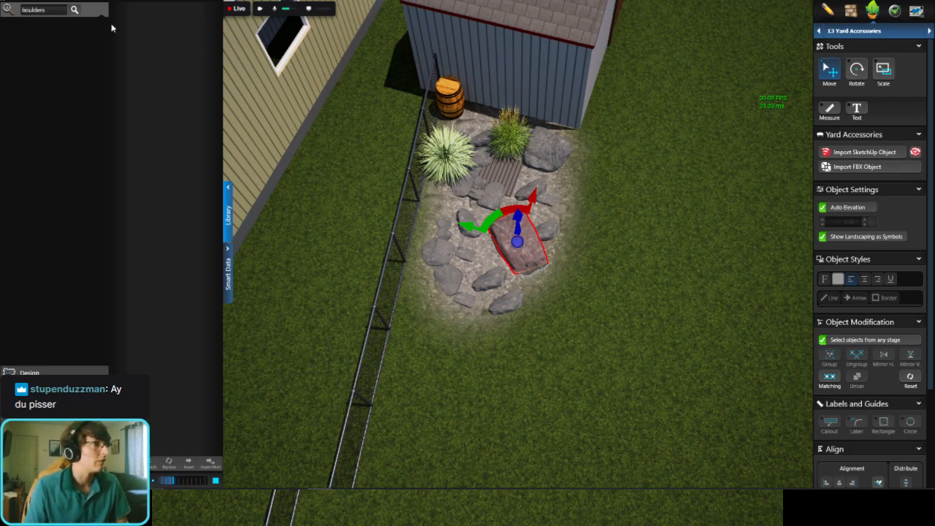
{"action": "key", "text": "Return"}
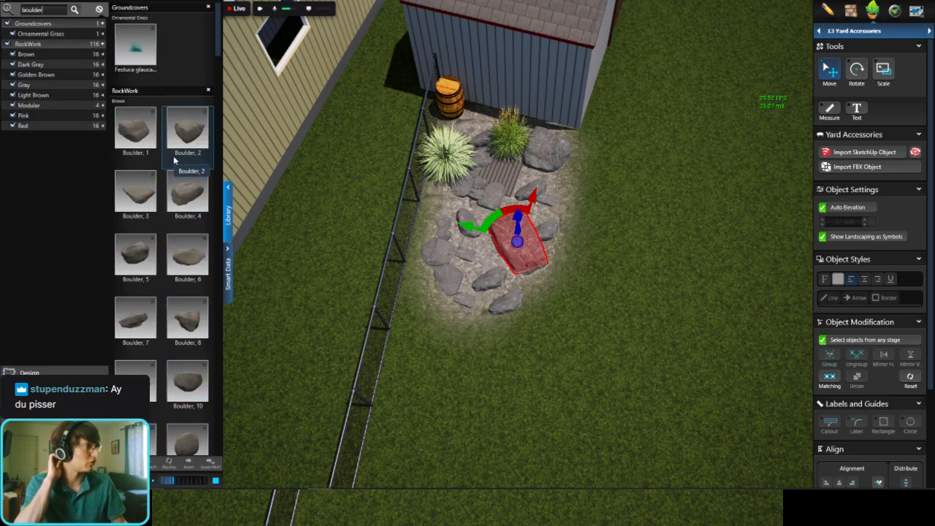
Step: Place the brown Boulder, 1 on the lawn against the curved stone retaining wall
{"action": "scroll", "coordinate": [518, 265], "scroll_direction": "down", "scroll_amount": 6}
{"action": "middle_click_drag", "start_coordinate": [591, 253], "coordinate": [517, 273]}
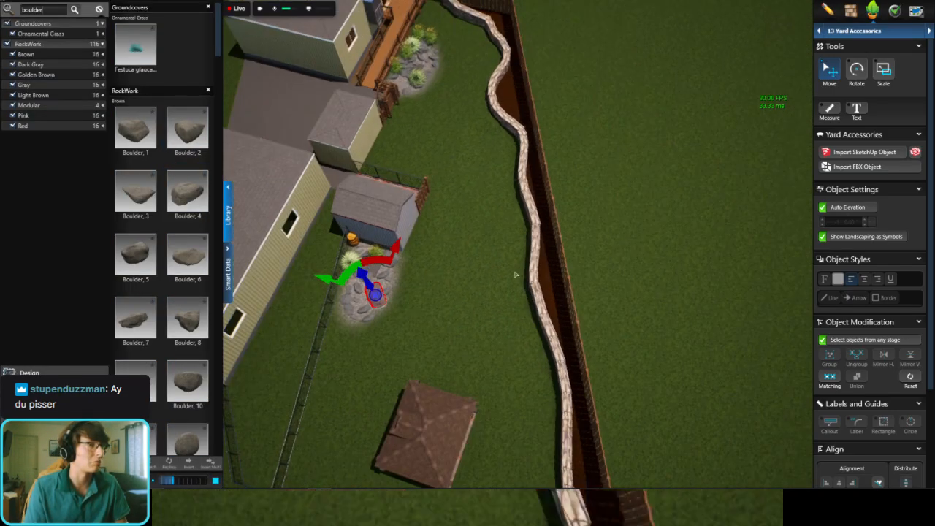
{"action": "scroll", "coordinate": [540, 329], "scroll_direction": "up", "scroll_amount": 6}
{"action": "middle_click_drag", "start_coordinate": [547, 336], "coordinate": [612, 184]}
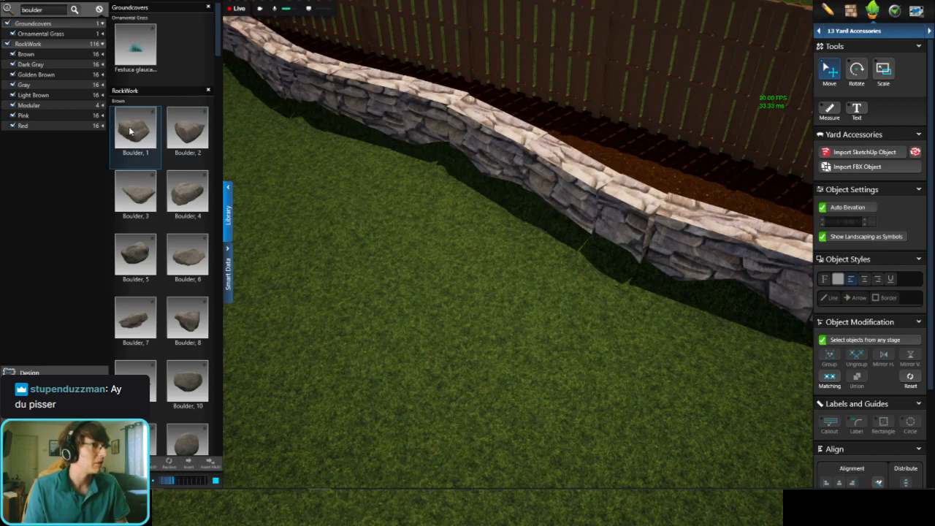
{"action": "left_click", "coordinate": [135, 128]}
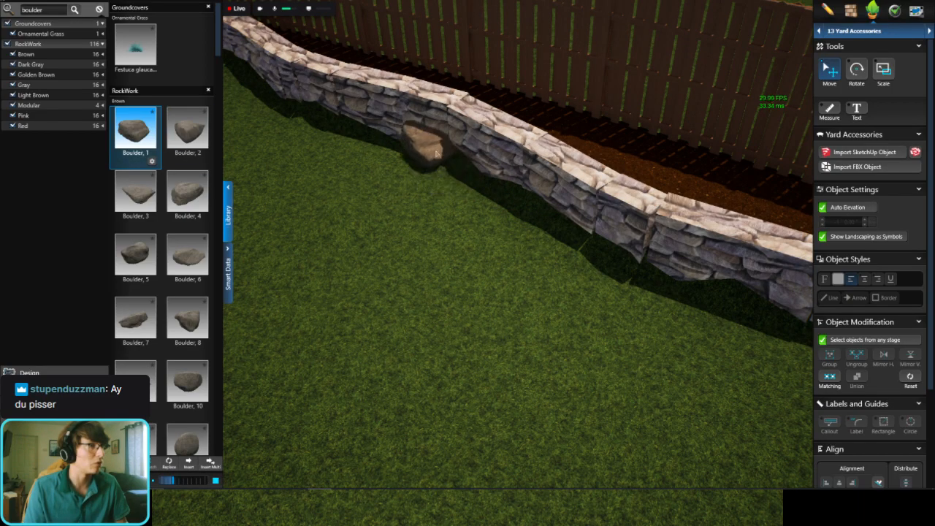
{"action": "left_click", "coordinate": [442, 158]}
{"action": "middle_click_drag", "start_coordinate": [442, 158], "coordinate": [485, 91]}
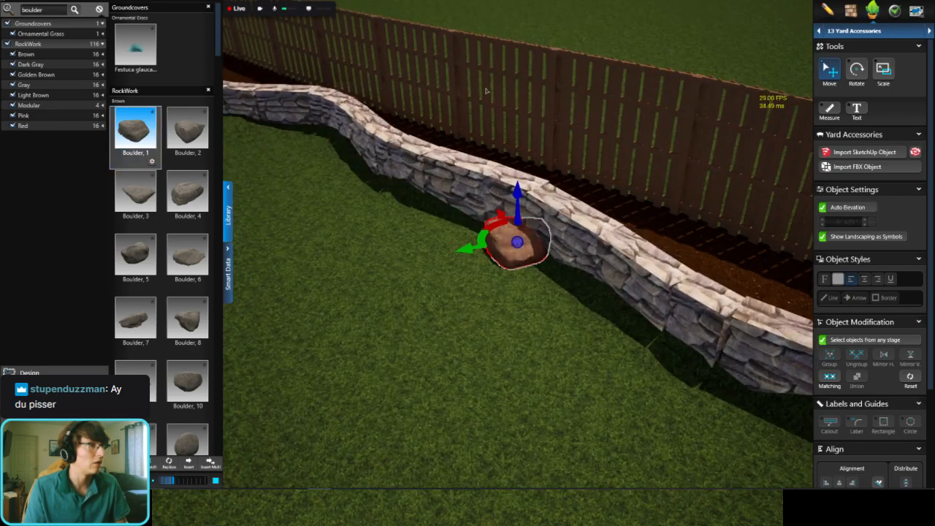
Step: Adjust the boulder's position against the retaining wall and raise it to an elevation of 0' 8.00"
{"action": "middle_click_drag", "start_coordinate": [532, 172], "coordinate": [464, 243]}
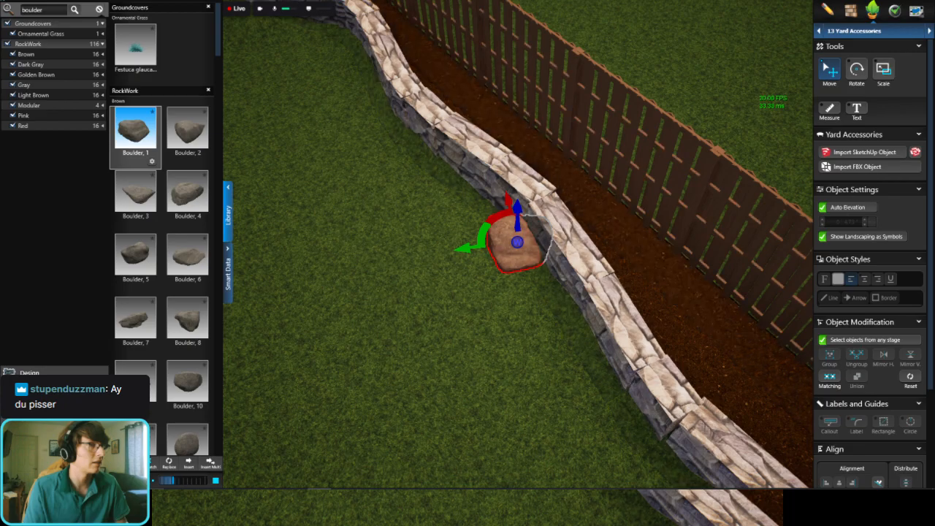
{"action": "left_click_drag", "start_coordinate": [507, 237], "coordinate": [488, 233]}
{"action": "middle_click_drag", "start_coordinate": [661, 202], "coordinate": [678, 213]}
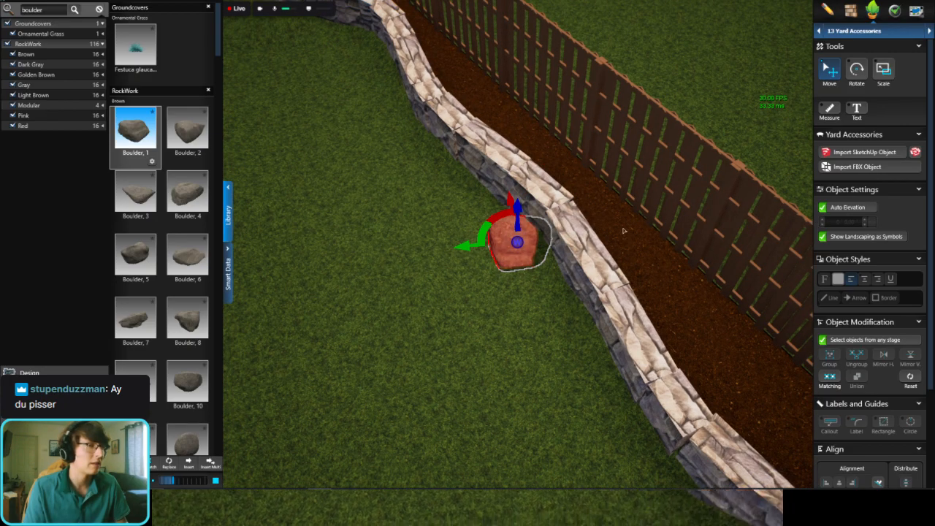
{"action": "middle_click_drag", "start_coordinate": [514, 230], "coordinate": [513, 201]}
{"action": "left_click_drag", "start_coordinate": [518, 191], "coordinate": [518, 179]}
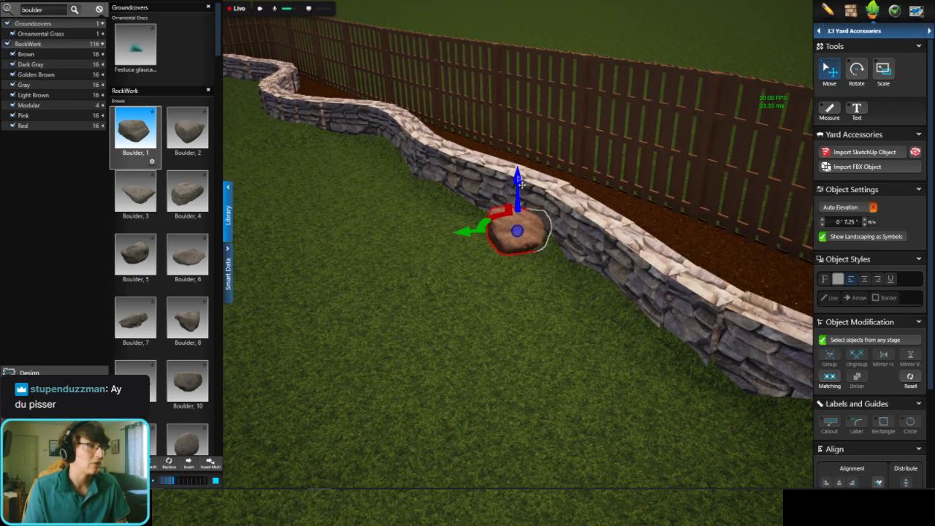
{"action": "left_click_drag", "start_coordinate": [470, 252], "coordinate": [481, 251]}
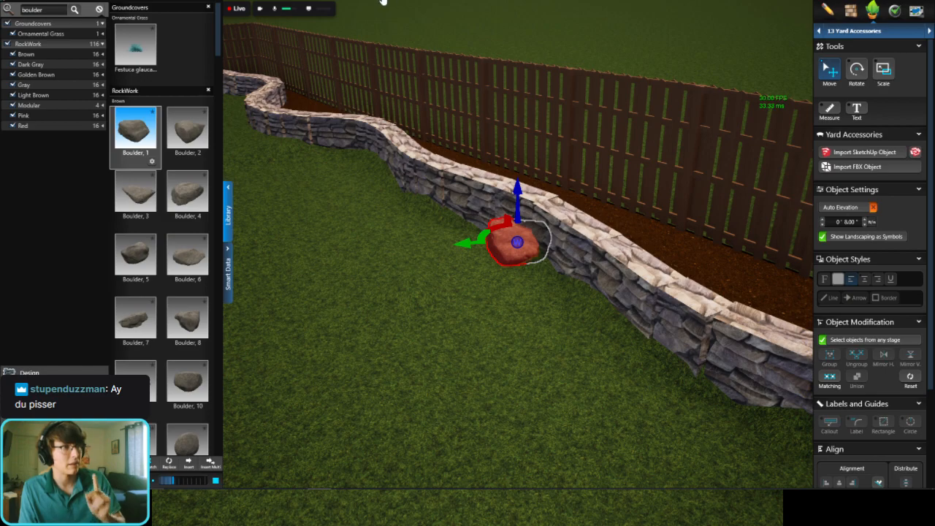
Step: Place a brown Boulder, 4 beside the first boulder and a Boulder, 2 on its other side, clustered against the retaining wall
{"action": "left_click", "coordinate": [176, 189]}
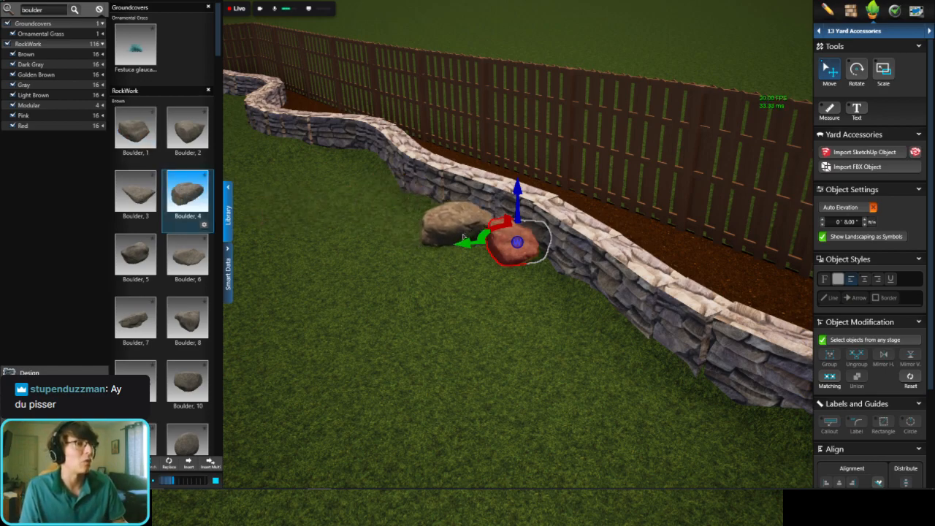
{"action": "double_click", "coordinate": [466, 230]}
{"action": "right_click_drag", "start_coordinate": [468, 235], "coordinate": [591, 281]}
{"action": "left_click", "coordinate": [195, 139]}
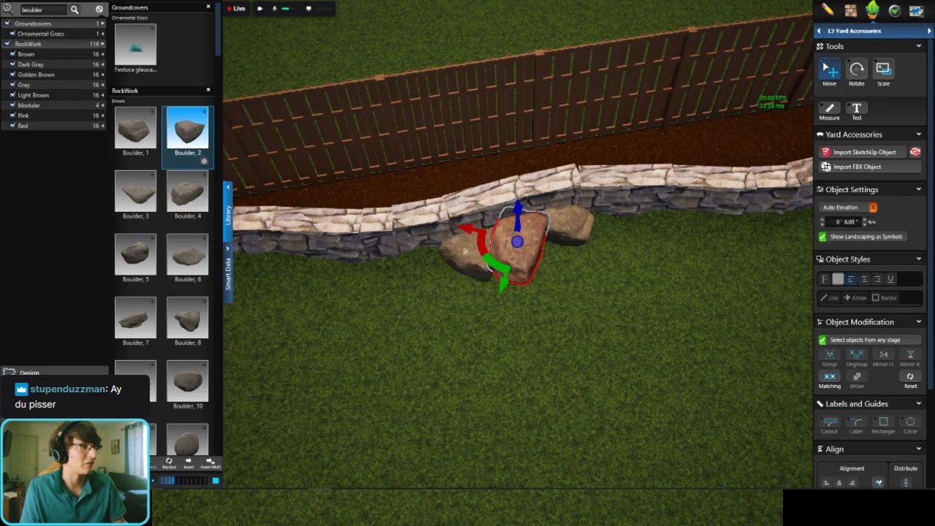
{"action": "left_click", "coordinate": [472, 254]}
{"action": "right_click_drag", "start_coordinate": [472, 256], "coordinate": [482, 307]}
Step: Place another Boulder, 4 farther along the retaining wall and a large Boulder, 6 next to it
{"action": "scroll", "coordinate": [482, 307], "scroll_direction": "down", "scroll_amount": 3}
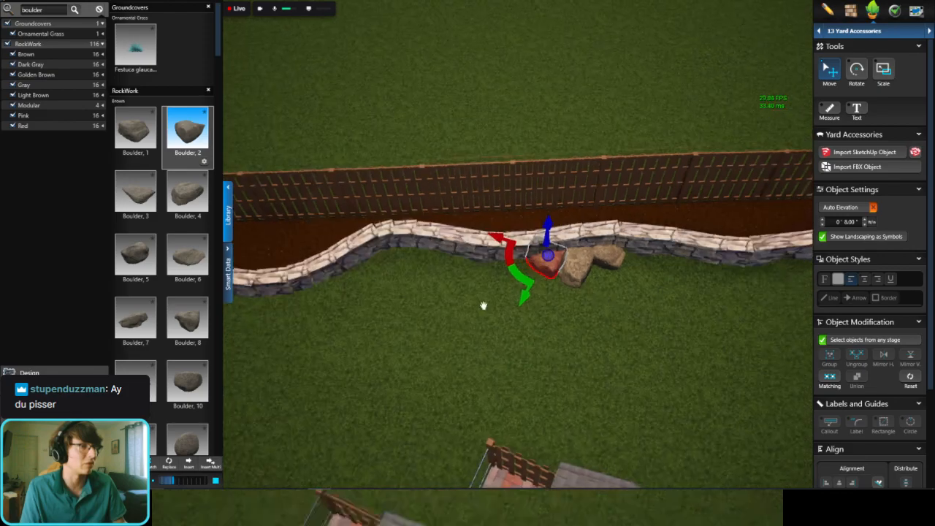
{"action": "middle_click_drag", "start_coordinate": [482, 307], "coordinate": [503, 292]}
{"action": "scroll", "coordinate": [503, 292], "scroll_direction": "up", "scroll_amount": 2}
{"action": "left_click", "coordinate": [187, 194]}
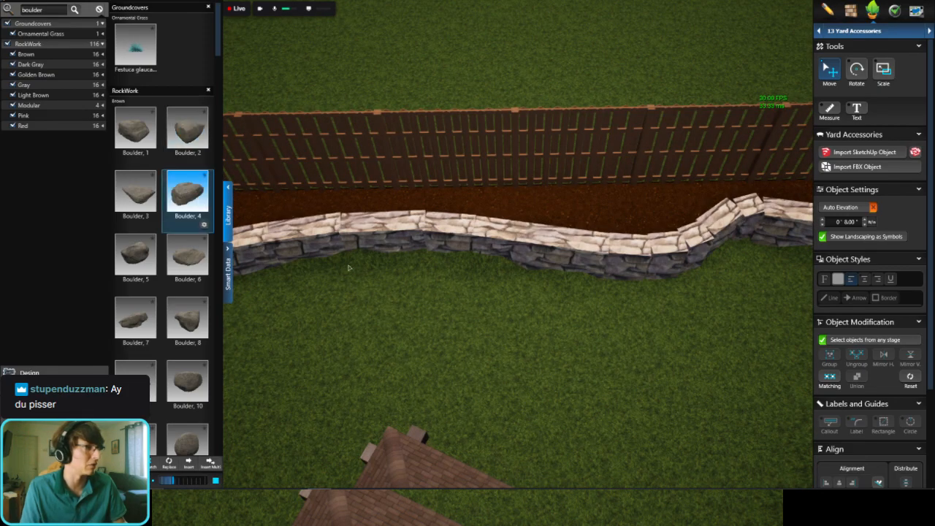
{"action": "left_click", "coordinate": [420, 286]}
{"action": "right_click_drag", "start_coordinate": [420, 286], "coordinate": [373, 283]}
{"action": "left_click", "coordinate": [191, 255]}
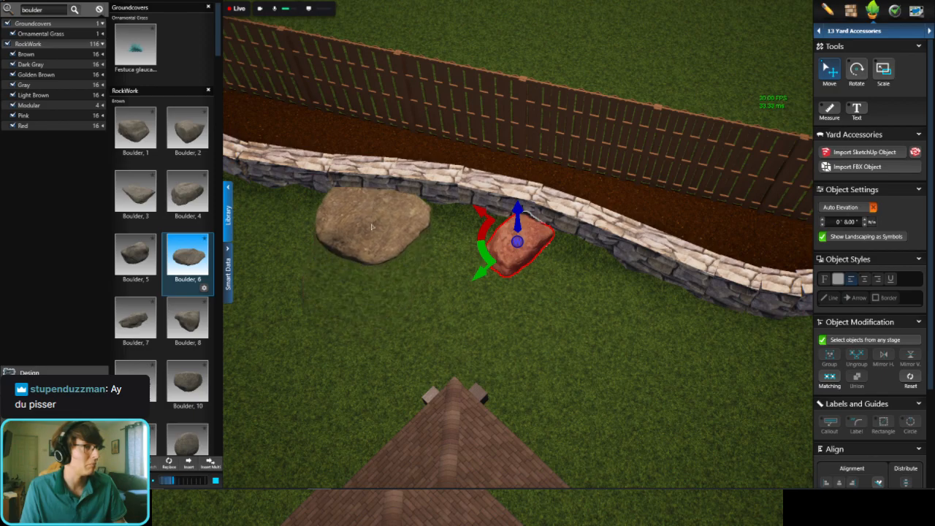
{"action": "left_click", "coordinate": [380, 242]}
{"action": "right_click_drag", "start_coordinate": [379, 243], "coordinate": [636, 286]}
Step: Place a Boulder, 4 on the lawn near the retaining wall's end at the chain-link fence and rotate it diagonally
{"action": "scroll", "coordinate": [512, 296], "scroll_direction": "down", "scroll_amount": 3}
{"action": "left_click", "coordinate": [197, 197]}
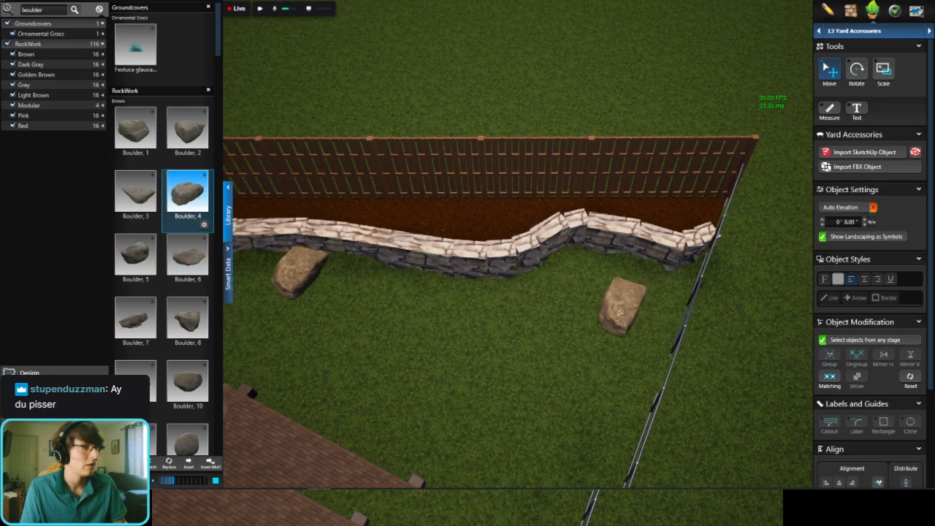
{"action": "left_click", "coordinate": [627, 305]}
{"action": "right_click_drag", "start_coordinate": [627, 305], "coordinate": [528, 284]}
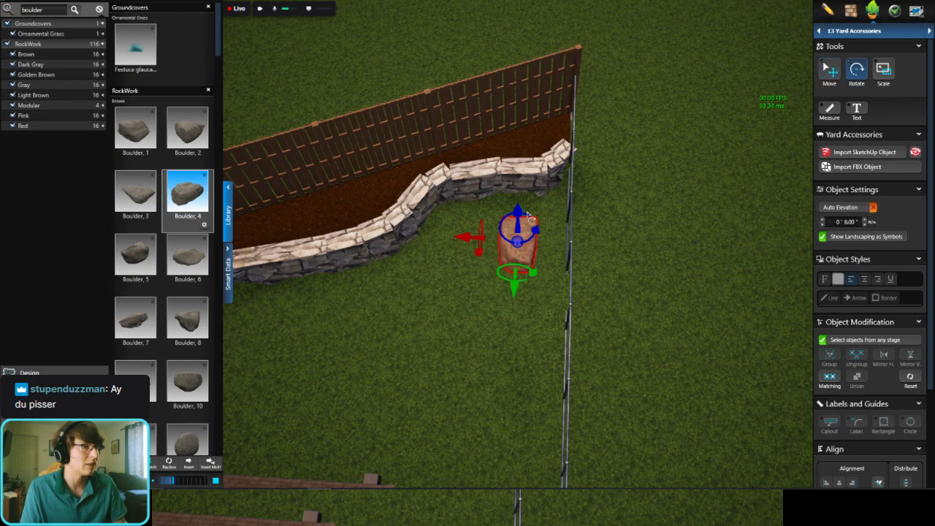
{"action": "left_click_drag", "start_coordinate": [531, 217], "coordinate": [503, 199]}
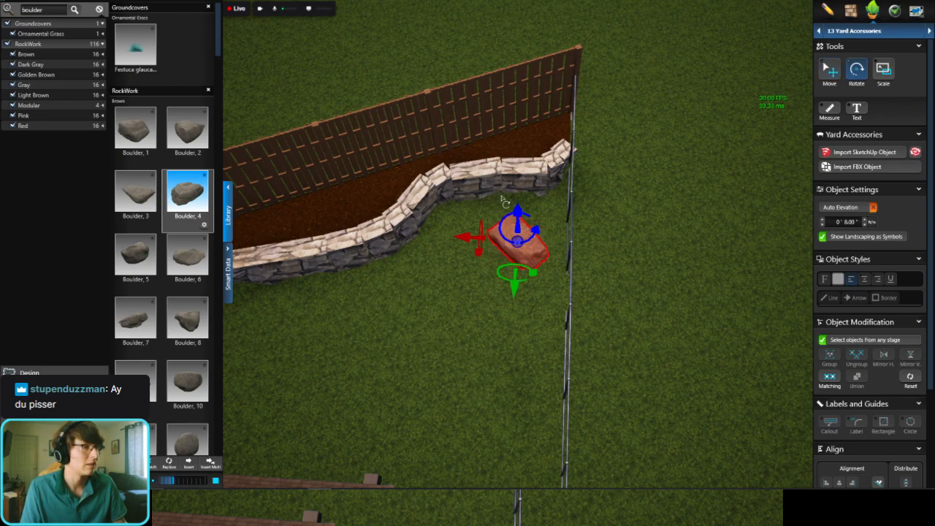
Step: Select the curved retaining wall in the 11 Materials stage and tint its stone with a slightly darkened brown swatch
{"action": "left_click", "coordinate": [850, 10]}
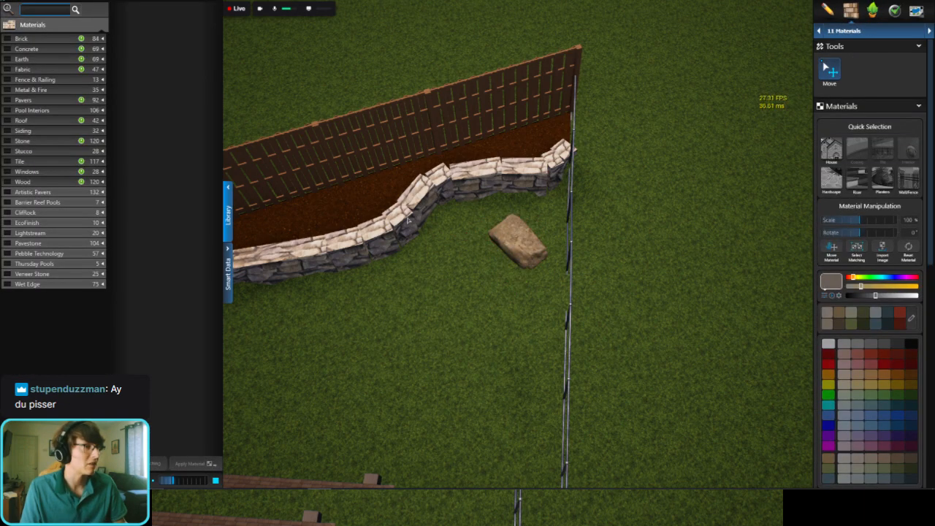
{"action": "left_click", "coordinate": [540, 187]}
{"action": "left_click", "coordinate": [597, 282]}
{"action": "right_click_drag", "start_coordinate": [596, 282], "coordinate": [643, 256]}
{"action": "scroll", "coordinate": [602, 282], "scroll_direction": "up", "scroll_amount": 3}
{"action": "left_click", "coordinate": [620, 243]}
{"action": "left_click_drag", "start_coordinate": [873, 297], "coordinate": [869, 301]}
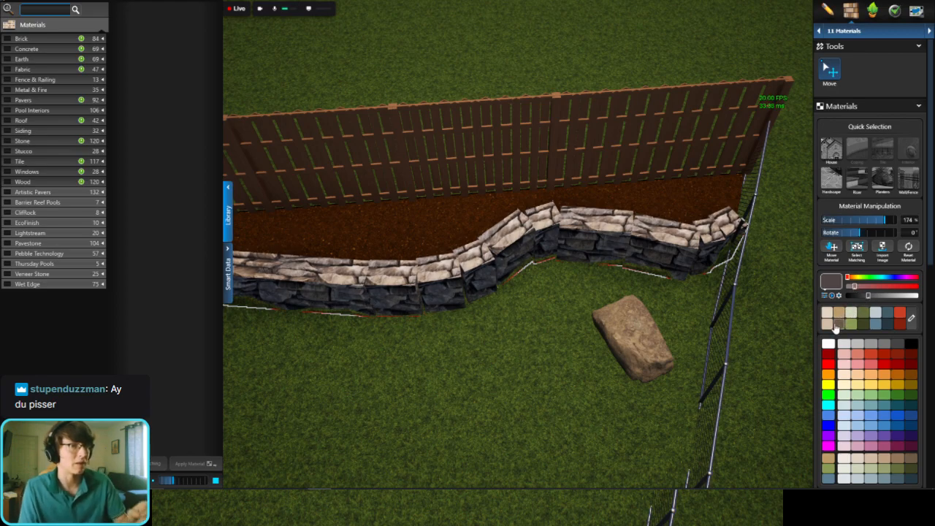
{"action": "left_click", "coordinate": [842, 325]}
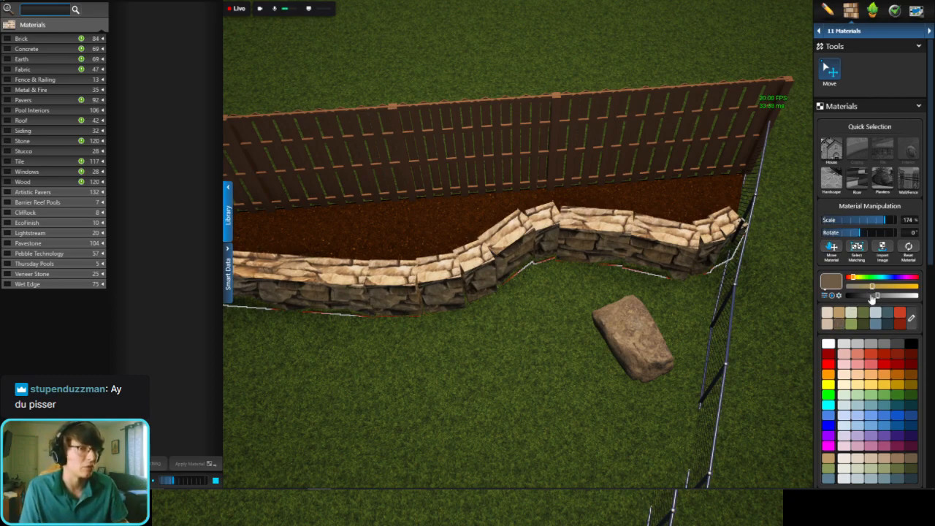
{"action": "left_click_drag", "start_coordinate": [871, 298], "coordinate": [869, 297]}
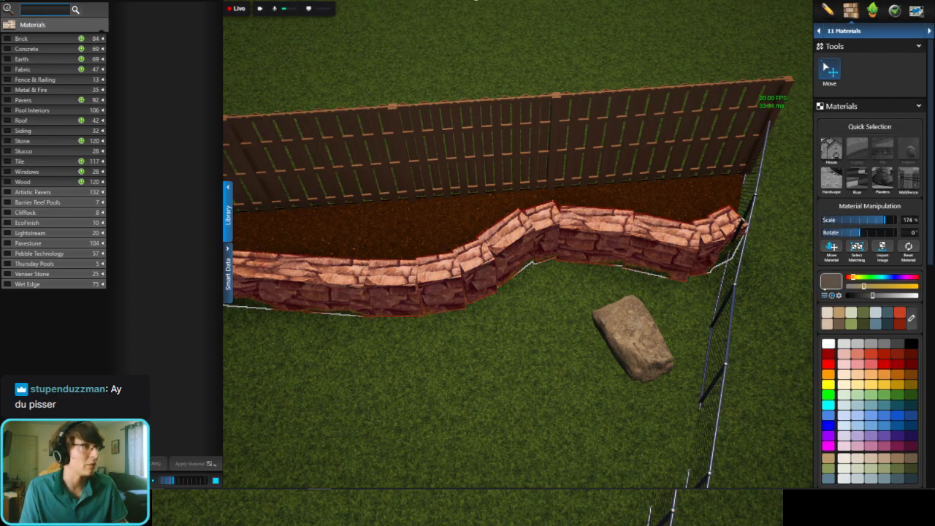
{"action": "left_click", "coordinate": [535, 326]}
Step: Return to the 13 Yard Accessories stage and place a Boulder, 5 between the rotated boulder and the retaining wall's end
{"action": "right_click_drag", "start_coordinate": [535, 326], "coordinate": [625, 233]}
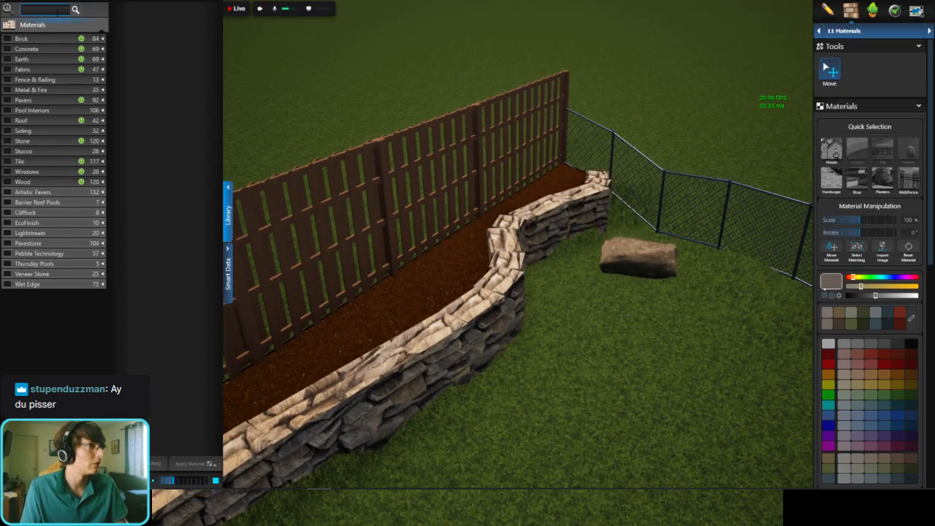
{"action": "left_click", "coordinate": [876, 32]}
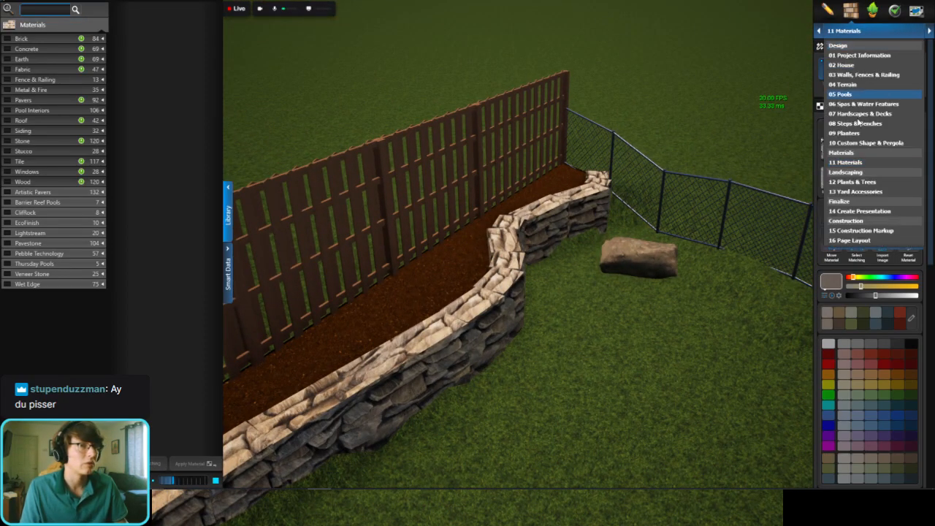
{"action": "left_click", "coordinate": [856, 191]}
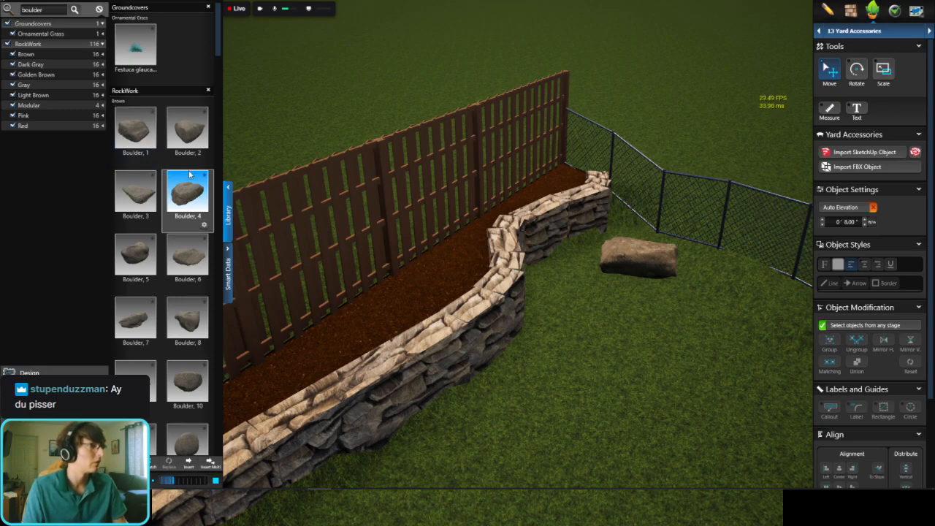
{"action": "left_click", "coordinate": [135, 255]}
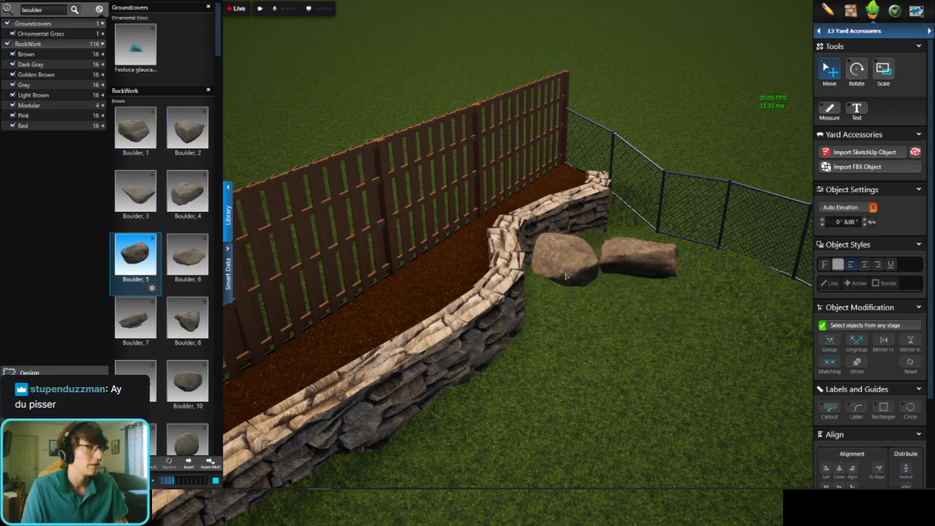
{"action": "left_click", "coordinate": [574, 275]}
{"action": "right_click_drag", "start_coordinate": [573, 275], "coordinate": [439, 328]}
Step: Place another Boulder, 5 on the open lawn between the large Boulder, 6 and the shed
{"action": "scroll", "coordinate": [438, 328], "scroll_direction": "down", "scroll_amount": 3}
{"action": "middle_click_drag", "start_coordinate": [263, 358], "coordinate": [635, 229]}
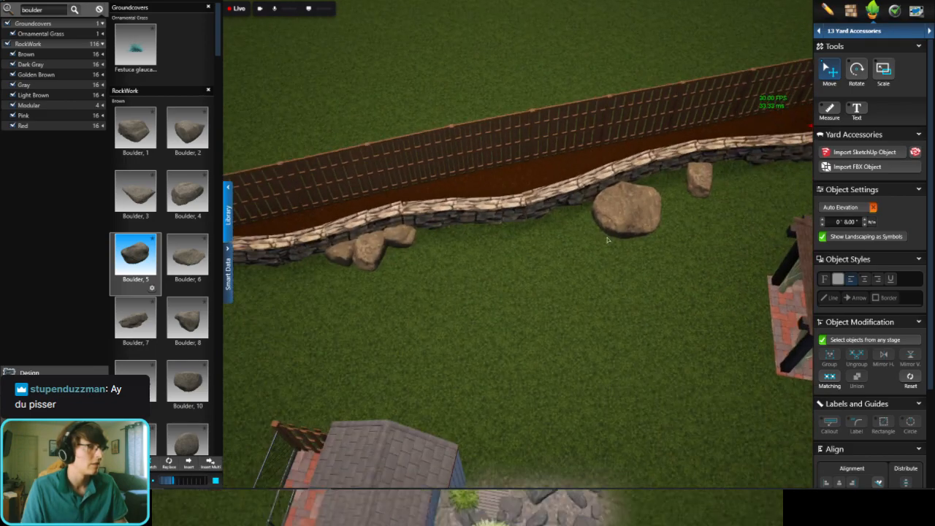
{"action": "scroll", "coordinate": [621, 237], "scroll_direction": "down", "scroll_amount": 3}
{"action": "right_click_drag", "start_coordinate": [606, 246], "coordinate": [527, 247]}
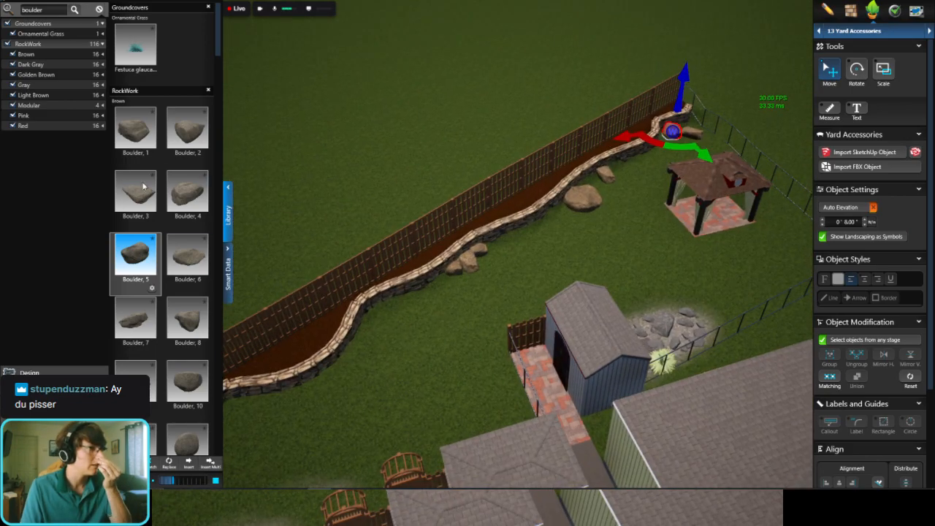
{"action": "left_click", "coordinate": [187, 192]}
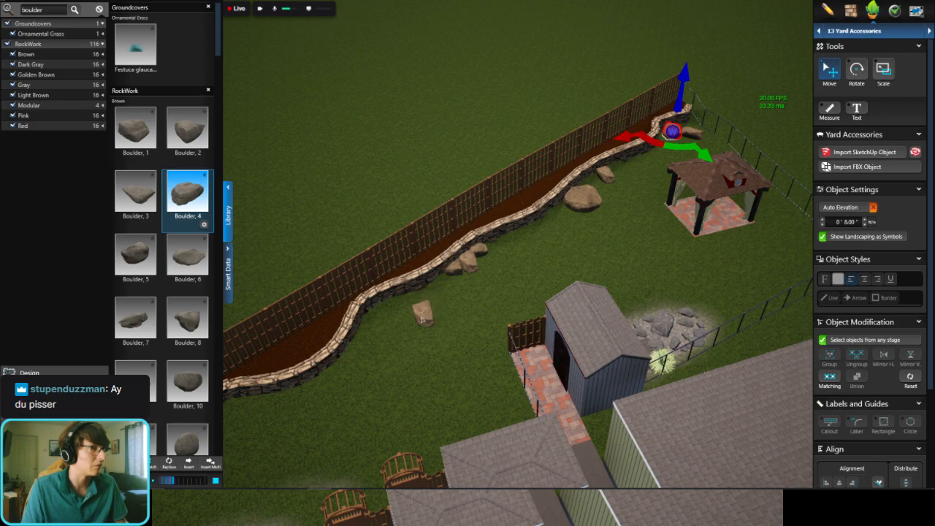
{"action": "left_click", "coordinate": [135, 255]}
{"action": "scroll", "coordinate": [563, 232], "scroll_direction": "up", "scroll_amount": 3}
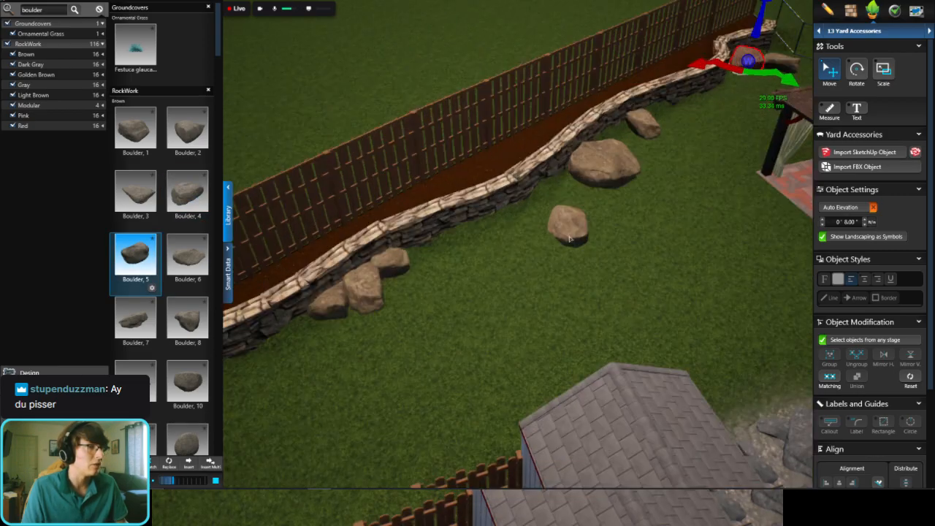
{"action": "scroll", "coordinate": [532, 249], "scroll_direction": "down", "scroll_amount": 1}
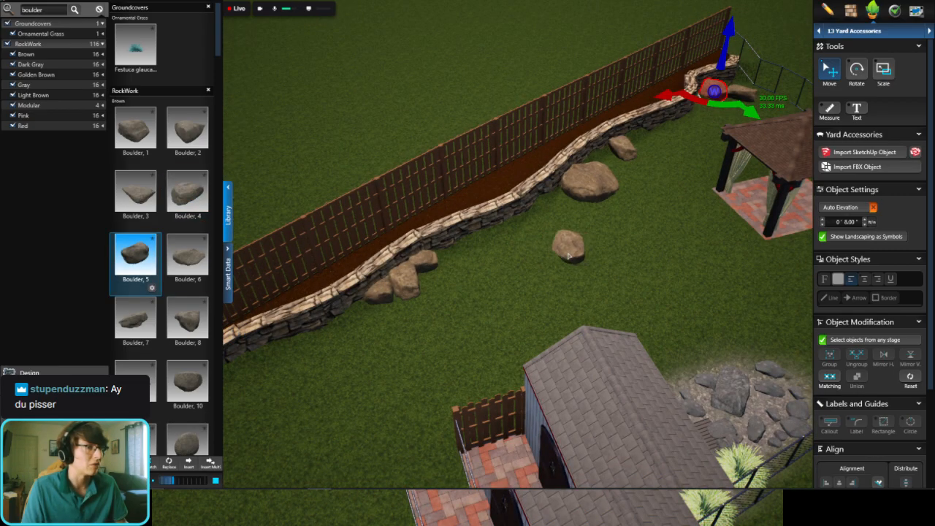
{"action": "left_click", "coordinate": [570, 259]}
Step: Examine the backyard layout from several angles, checking the boulders along the wall, the gazebo, the shed and the drain areas
{"action": "right_click_drag", "start_coordinate": [577, 257], "coordinate": [667, 254]}
{"action": "scroll", "coordinate": [667, 254], "scroll_direction": "down", "scroll_amount": 2}
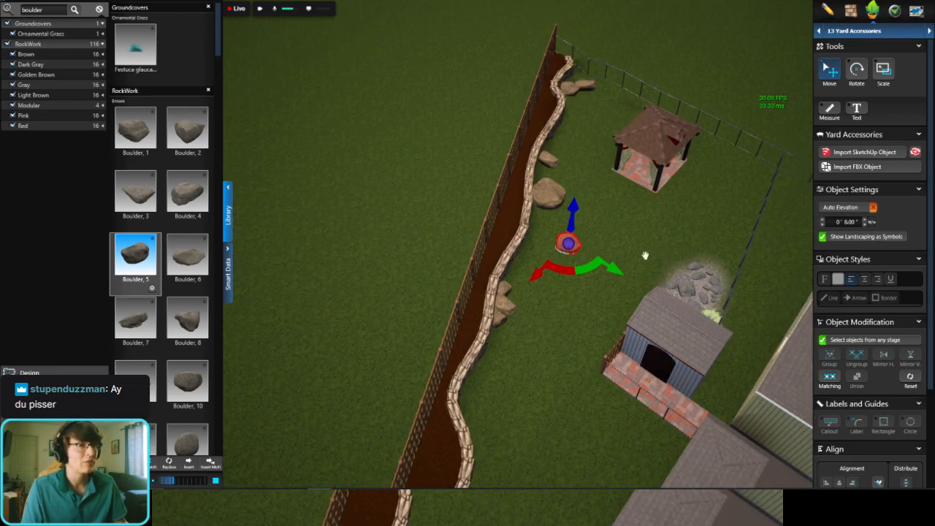
{"action": "middle_click_drag", "start_coordinate": [646, 256], "coordinate": [607, 243]}
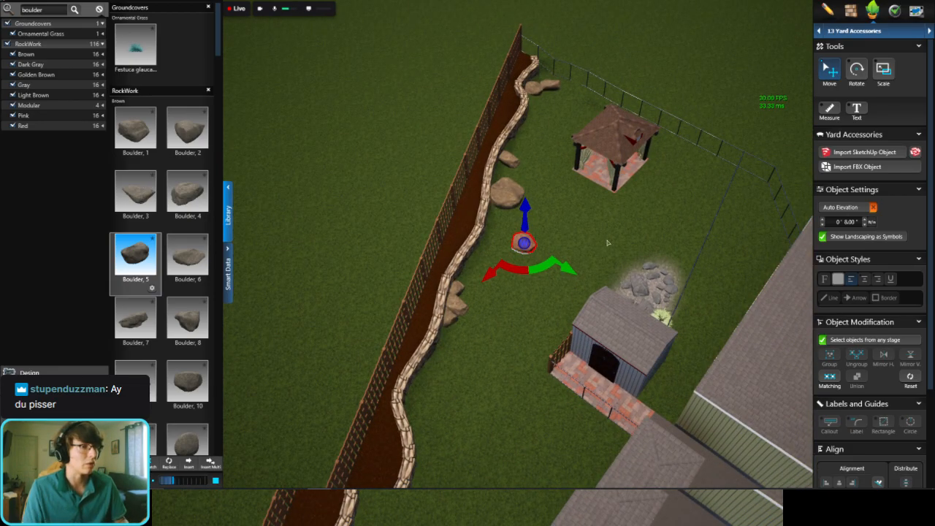
{"action": "right_click_drag", "start_coordinate": [606, 266], "coordinate": [725, 244]}
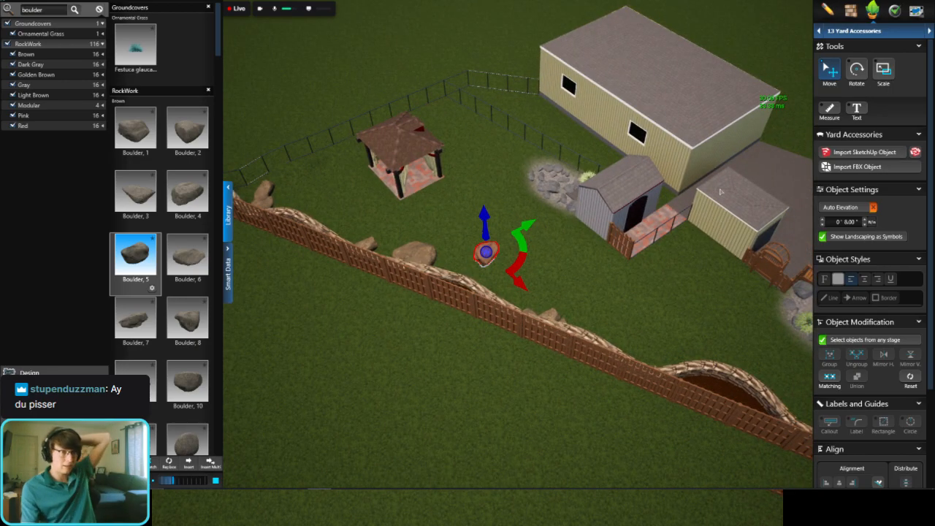
{"action": "middle_click_drag", "start_coordinate": [718, 241], "coordinate": [668, 264]}
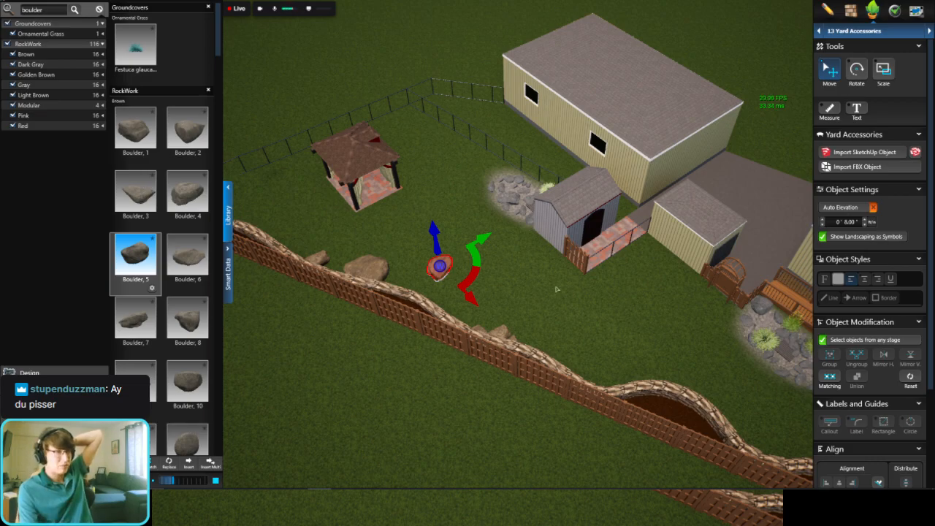
{"action": "scroll", "coordinate": [537, 235], "scroll_direction": "up", "scroll_amount": 5}
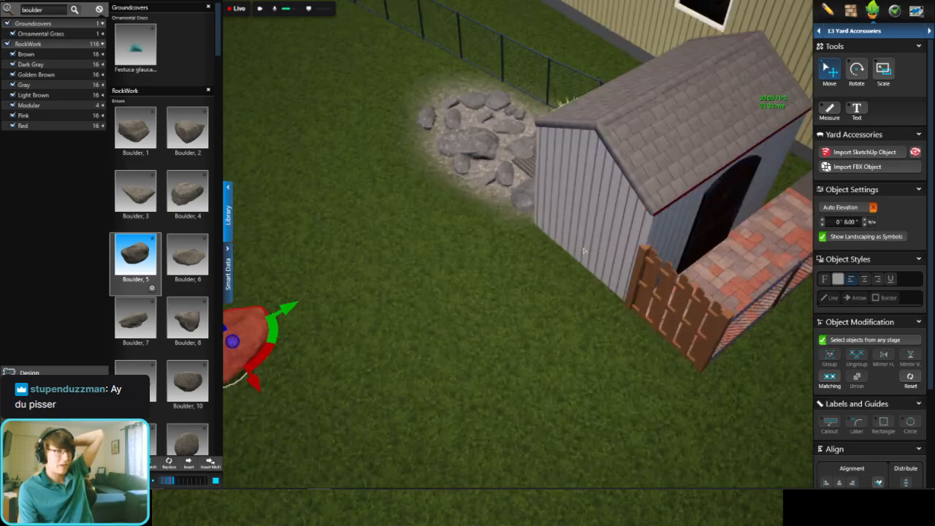
{"action": "scroll", "coordinate": [534, 269], "scroll_direction": "down", "scroll_amount": 5}
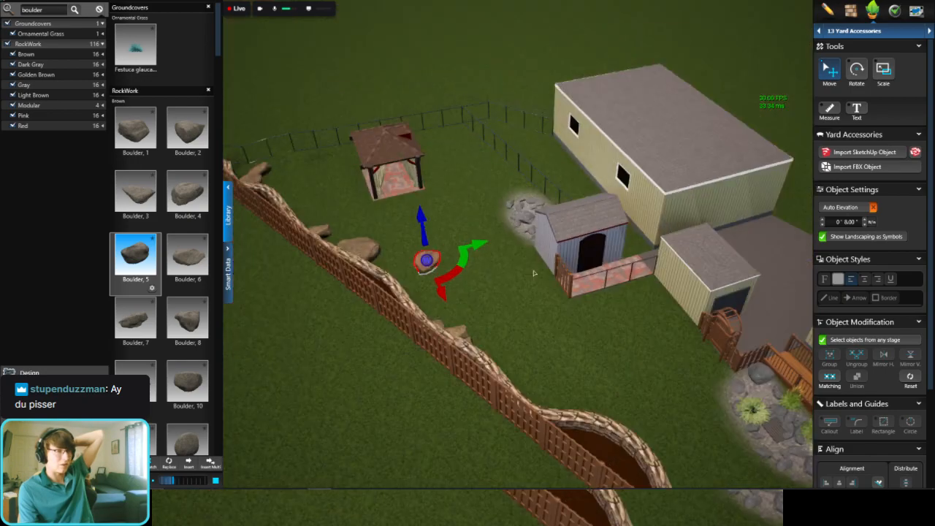
{"action": "right_click_drag", "start_coordinate": [534, 271], "coordinate": [628, 200]}
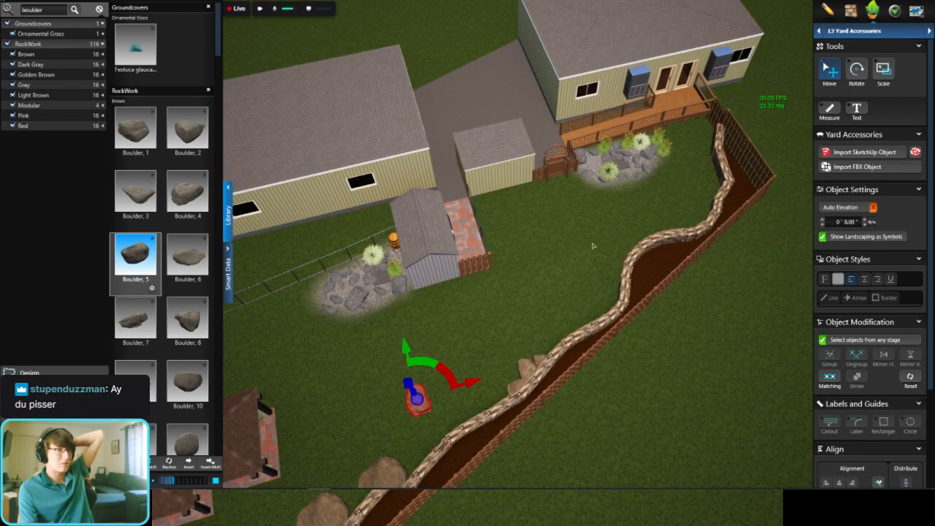
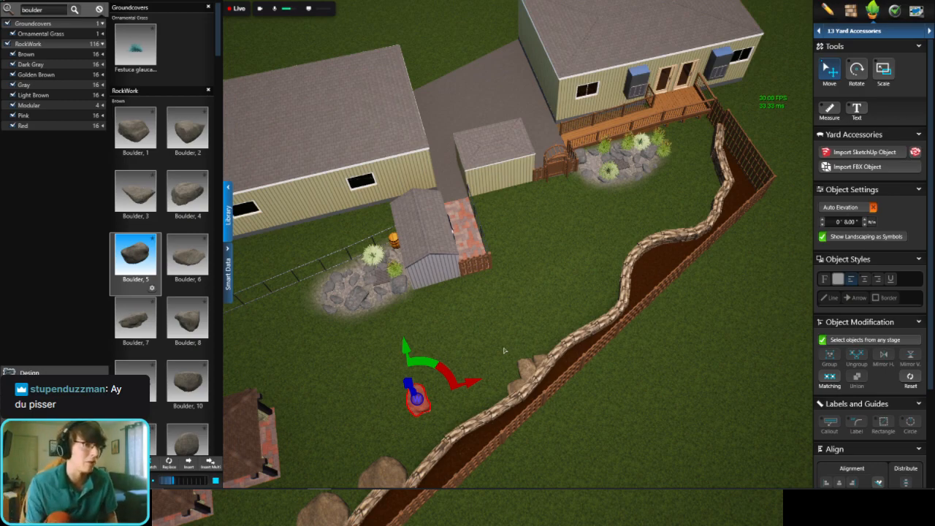
Step: Undo the placement of the boulder on the open lawn and the cluster of boulders against the middle of the retaining wall
{"action": "middle_click_drag", "start_coordinate": [570, 223], "coordinate": [449, 278]}
{"action": "scroll", "coordinate": [439, 264], "scroll_direction": "up", "scroll_amount": 4}
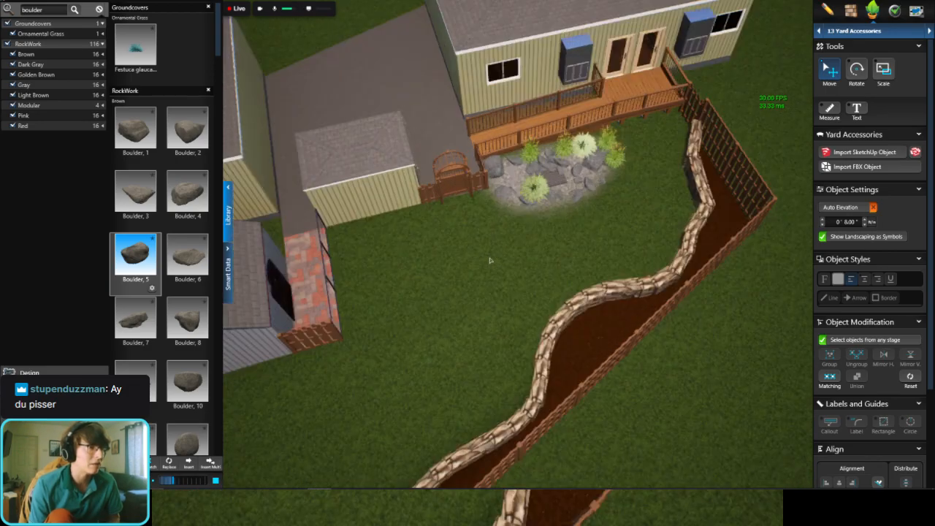
{"action": "scroll", "coordinate": [490, 260], "scroll_direction": "down", "scroll_amount": 4}
{"action": "middle_click_drag", "start_coordinate": [470, 309], "coordinate": [578, 259]}
{"action": "scroll", "coordinate": [578, 259], "scroll_direction": "up", "scroll_amount": 2}
{"action": "right_click_drag", "start_coordinate": [577, 259], "coordinate": [680, 257]}
{"action": "scroll", "coordinate": [617, 215], "scroll_direction": "up", "scroll_amount": 3}
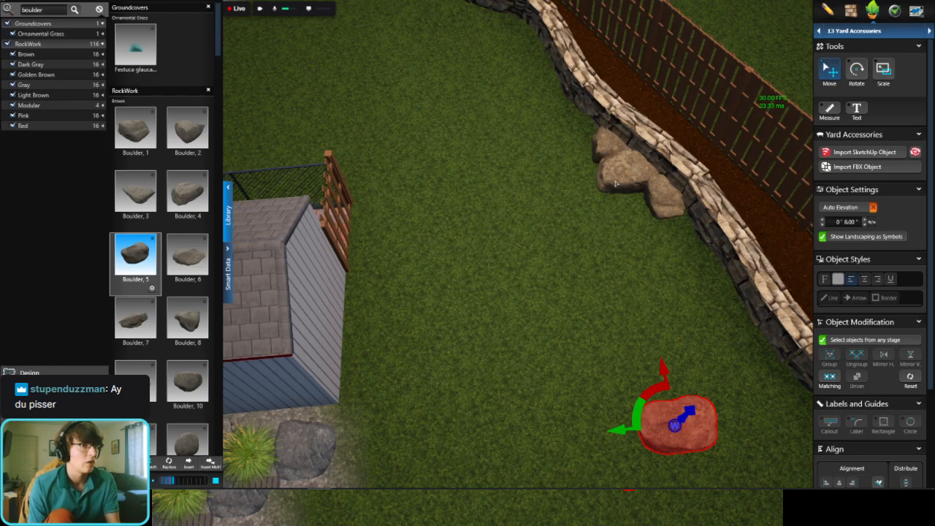
{"action": "key", "text": "ctrl+z"}
{"action": "key", "text": "ctrl+z"}
{"action": "key", "text": "ctrl+z"}
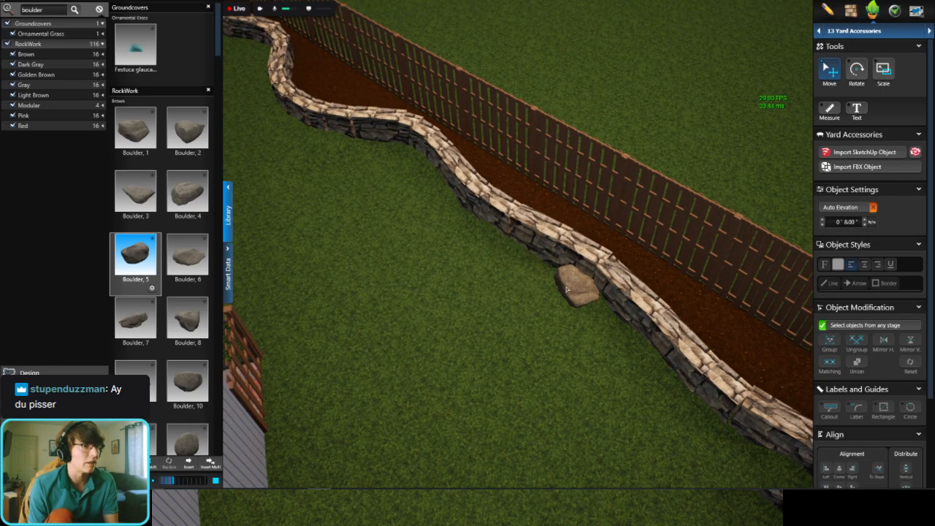
{"action": "key", "text": "ctrl+z"}
{"action": "key", "text": "ctrl+z"}
Step: Examine the open lawn between the curved retaining wall, the deck, the sheds and the drain areas from above
{"action": "middle_click_drag", "start_coordinate": [651, 336], "coordinate": [517, 209]}
{"action": "scroll", "coordinate": [438, 216], "scroll_direction": "down", "scroll_amount": 4}
{"action": "middle_click_drag", "start_coordinate": [424, 217], "coordinate": [470, 227]}
{"action": "scroll", "coordinate": [541, 277], "scroll_direction": "up", "scroll_amount": 4}
{"action": "scroll", "coordinate": [470, 227], "scroll_direction": "down", "scroll_amount": 2}
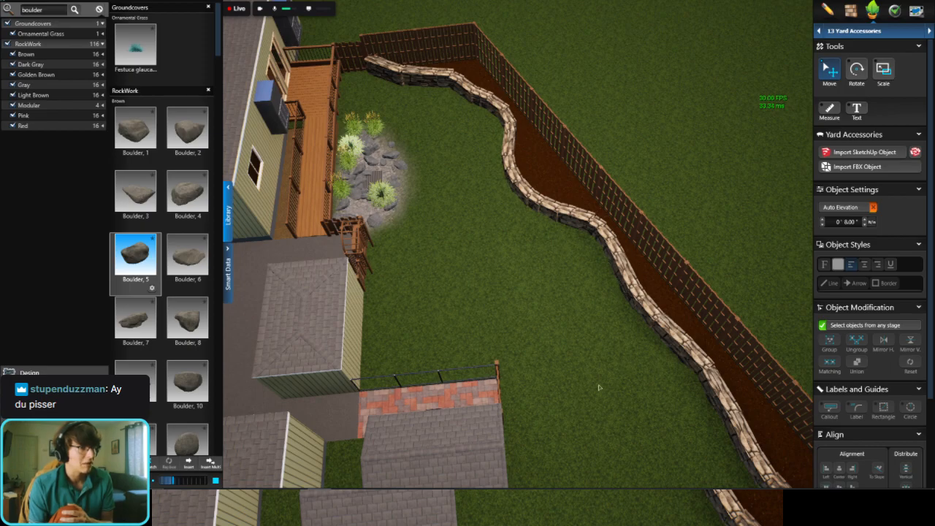
{"action": "scroll", "coordinate": [508, 391], "scroll_direction": "down", "scroll_amount": 3}
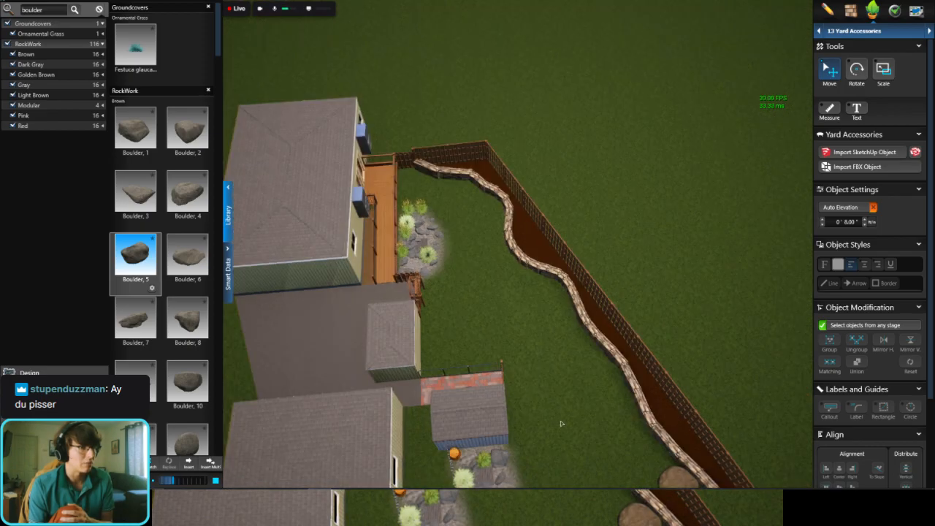
{"action": "scroll", "coordinate": [561, 423], "scroll_direction": "down", "scroll_amount": 2}
{"action": "scroll", "coordinate": [504, 325], "scroll_direction": "down", "scroll_amount": 2}
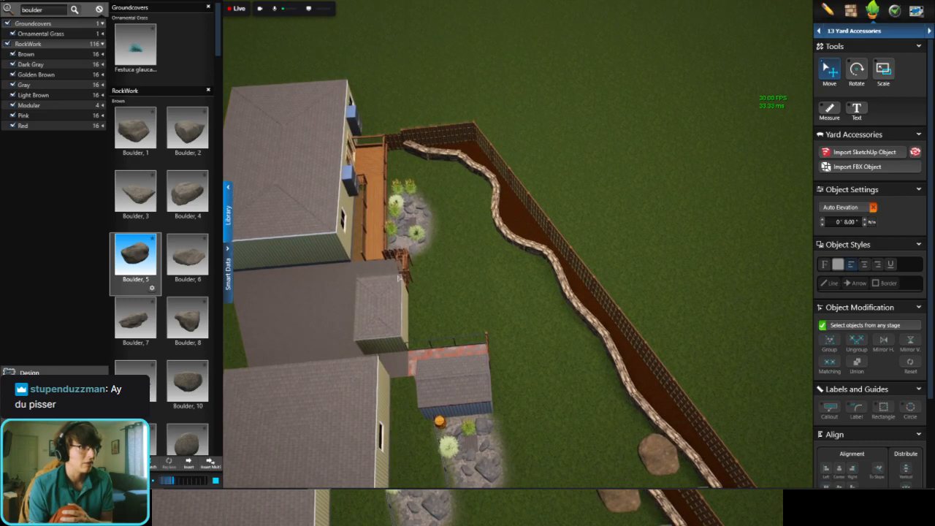
{"action": "scroll", "coordinate": [400, 278], "scroll_direction": "up", "scroll_amount": 4}
Step: Switch to the 2D plan and examine the area around the arbor, the shed and the boulder drain beds
{"action": "key", "text": "space"}
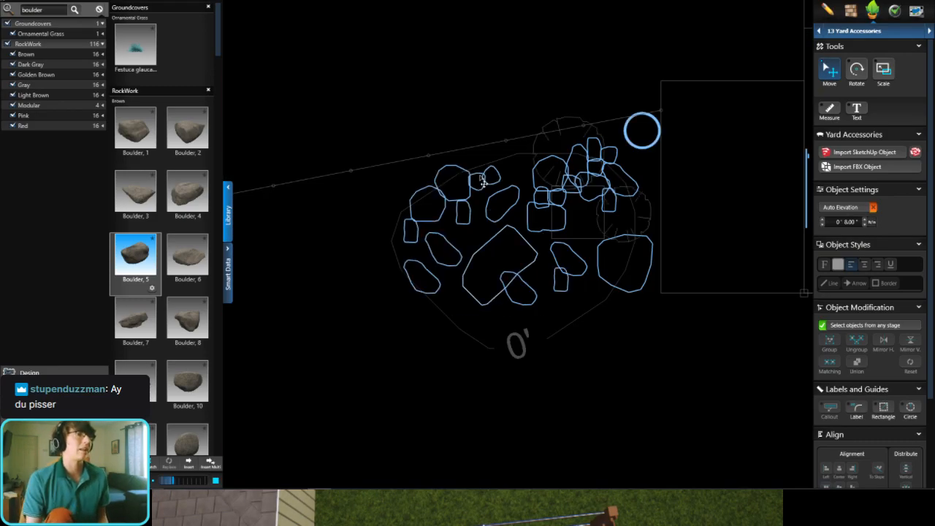
{"action": "scroll", "coordinate": [532, 183], "scroll_direction": "down", "scroll_amount": 4}
{"action": "middle_click_drag", "start_coordinate": [647, 154], "coordinate": [531, 195]}
{"action": "scroll", "coordinate": [628, 179], "scroll_direction": "up", "scroll_amount": 4}
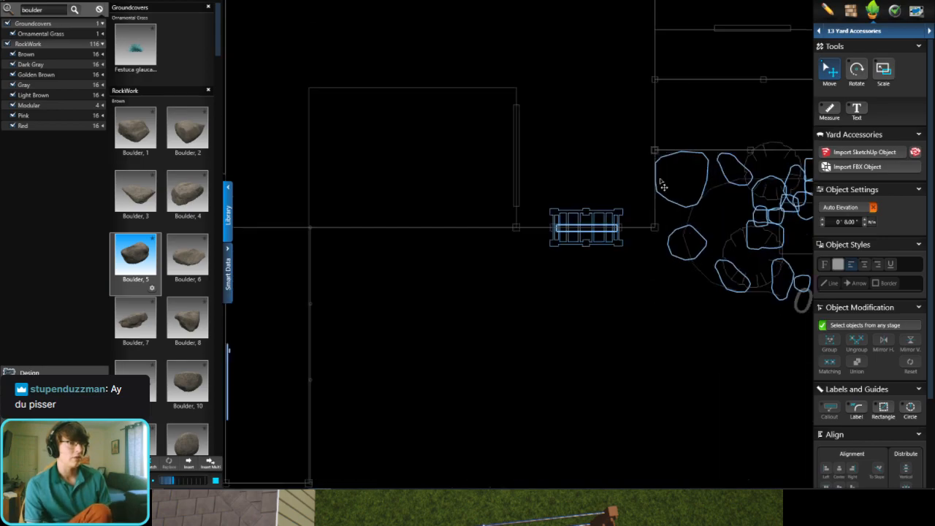
{"action": "left_click", "coordinate": [872, 38]}
{"action": "left_click", "coordinate": [872, 43]}
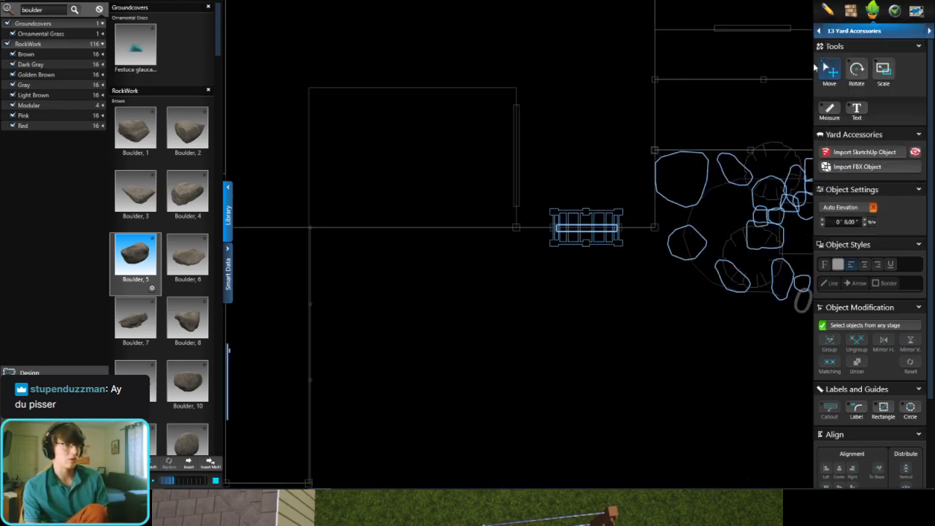
{"action": "scroll", "coordinate": [577, 190], "scroll_direction": "down", "scroll_amount": 4}
{"action": "scroll", "coordinate": [579, 193], "scroll_direction": "up", "scroll_amount": 2}
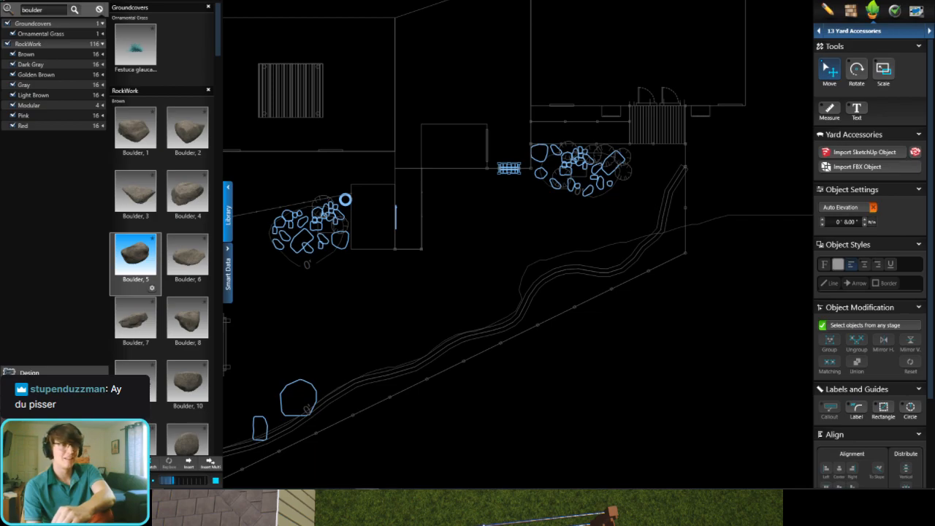
{"action": "scroll", "coordinate": [402, 183], "scroll_direction": "up", "scroll_amount": 3}
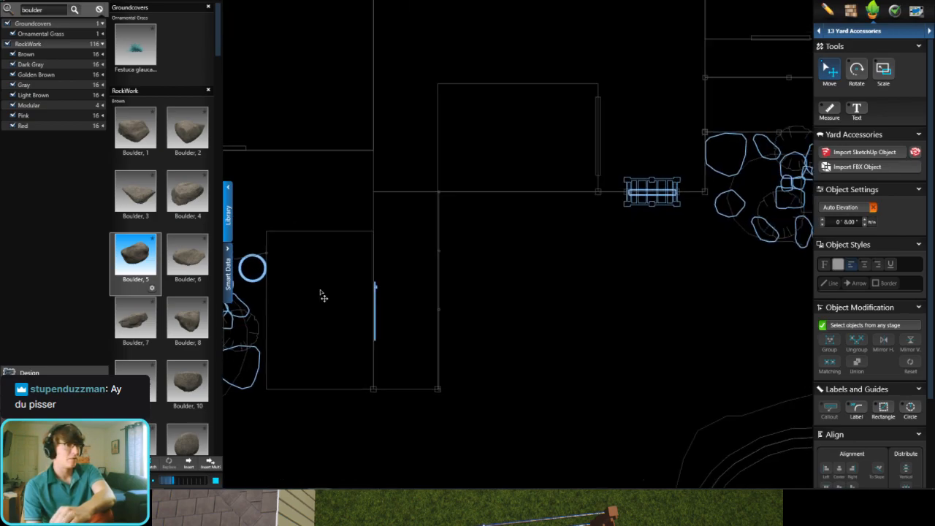
{"action": "middle_click_drag", "start_coordinate": [320, 292], "coordinate": [301, 295]}
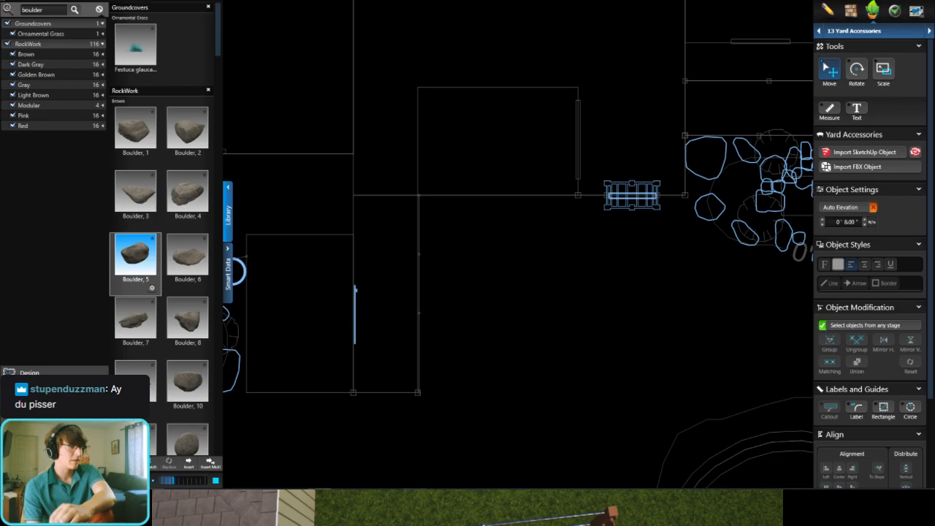
Step: Switch to AutoCAD, open Chopshop Template and deleteme.dxf to examine the yard's linework, and return to the landscape design program
{"action": "key", "text": "alt+Tab"}
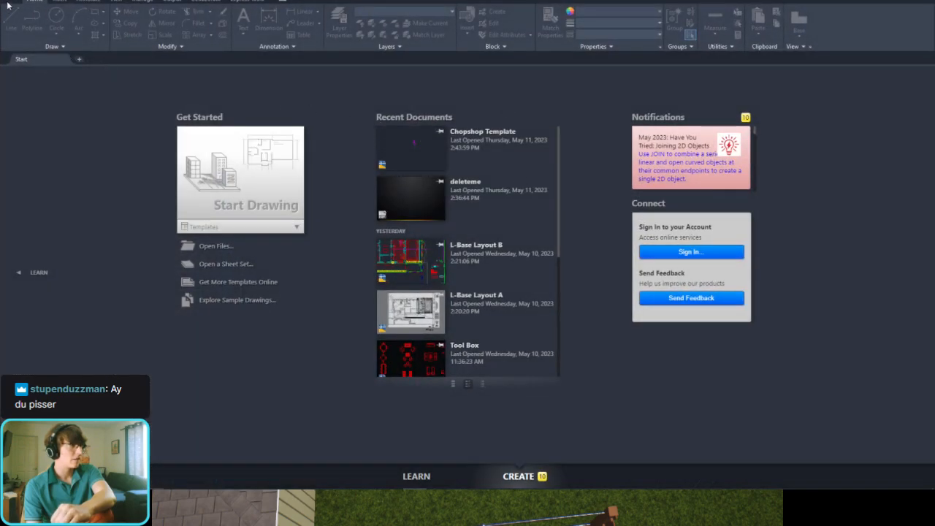
{"action": "left_click", "coordinate": [411, 143]}
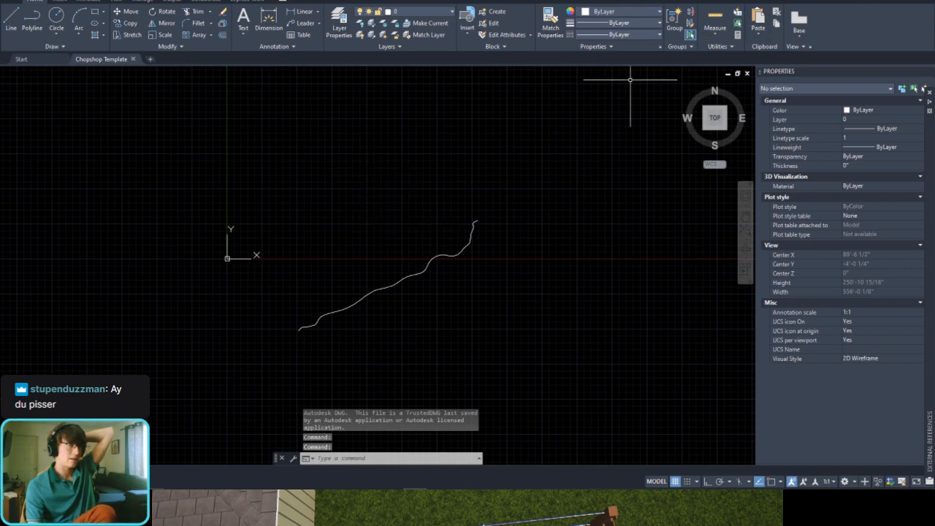
{"action": "left_click", "coordinate": [17, 5]}
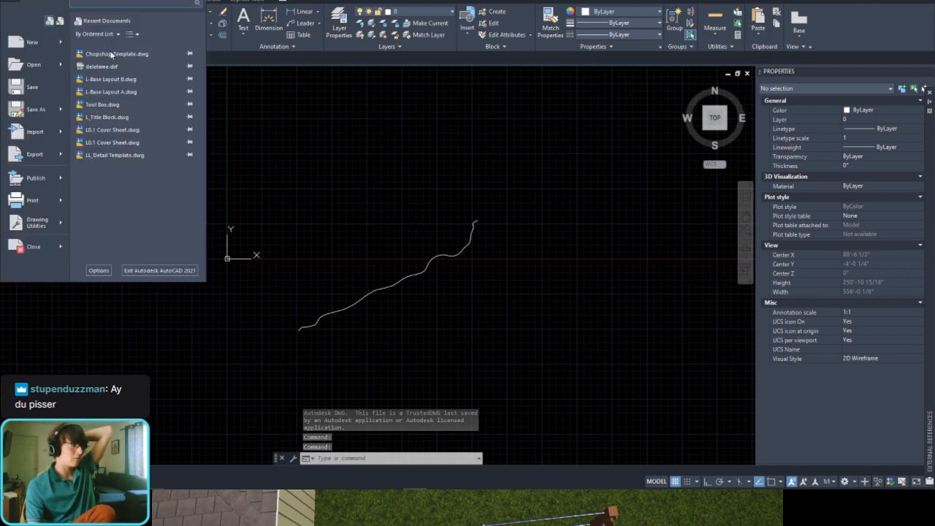
{"action": "left_click", "coordinate": [133, 66]}
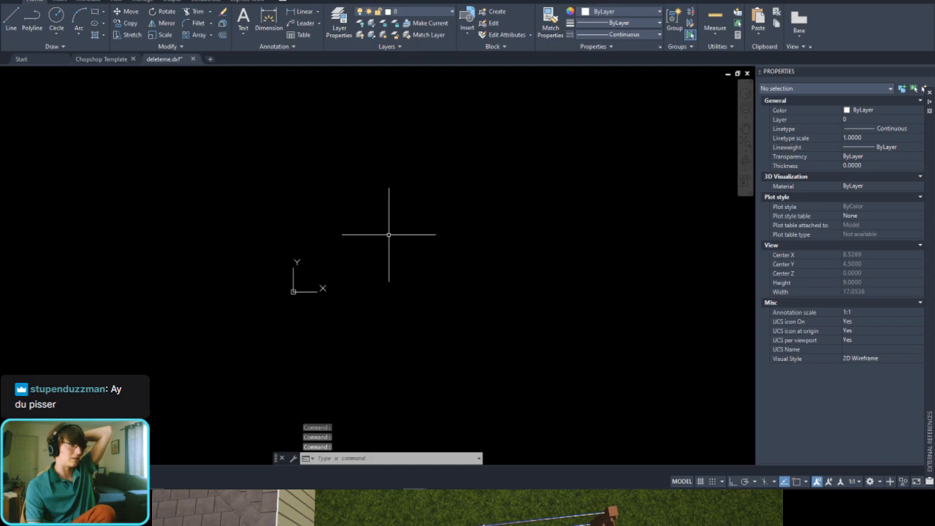
{"action": "middle_click", "coordinate": [307, 274]}
{"action": "middle_click", "coordinate": [306, 274]}
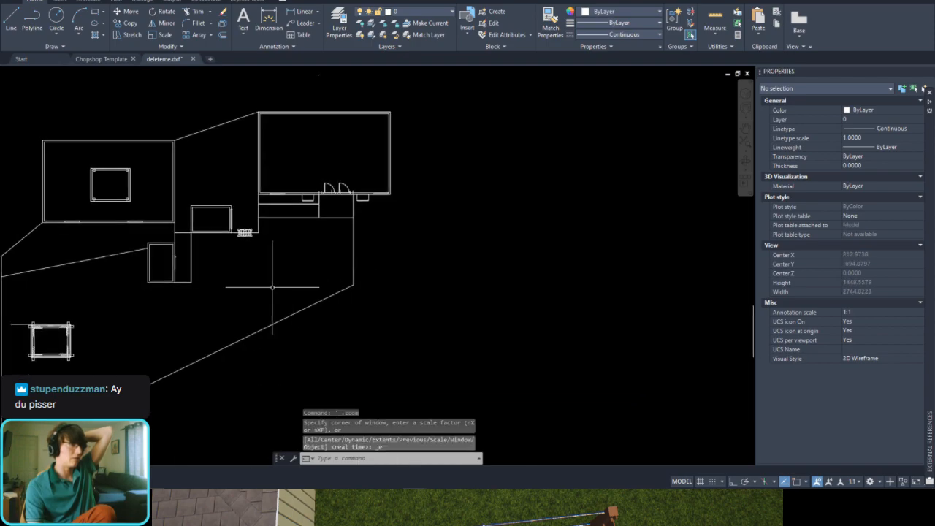
{"action": "scroll", "coordinate": [239, 295], "scroll_direction": "up", "scroll_amount": 2}
{"action": "middle_click_drag", "start_coordinate": [239, 295], "coordinate": [477, 217]}
{"action": "scroll", "coordinate": [477, 217], "scroll_direction": "down", "scroll_amount": 2}
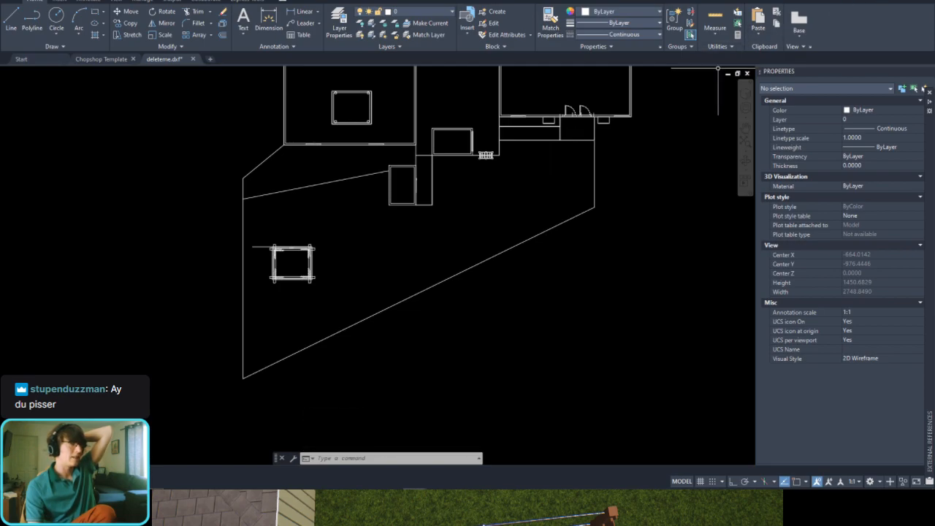
{"action": "left_click", "coordinate": [869, 0]}
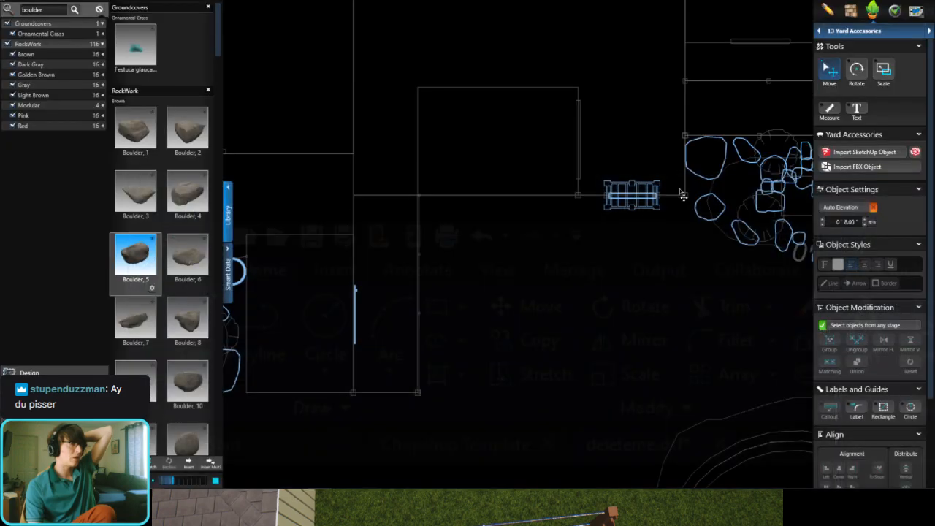
Step: Switch to the 07 Hardscapes & Decks stage and collapse the library to widen the plan
{"action": "left_click", "coordinate": [853, 31]}
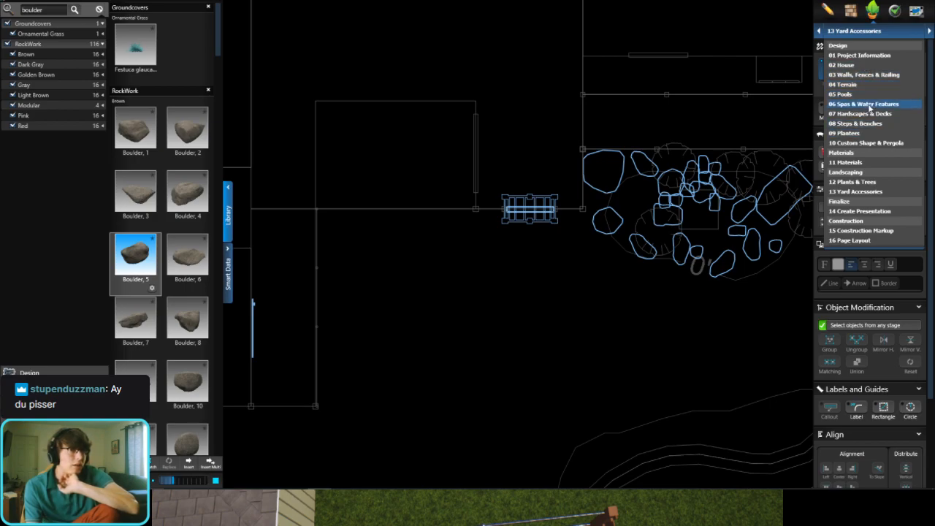
{"action": "left_click", "coordinate": [864, 114]}
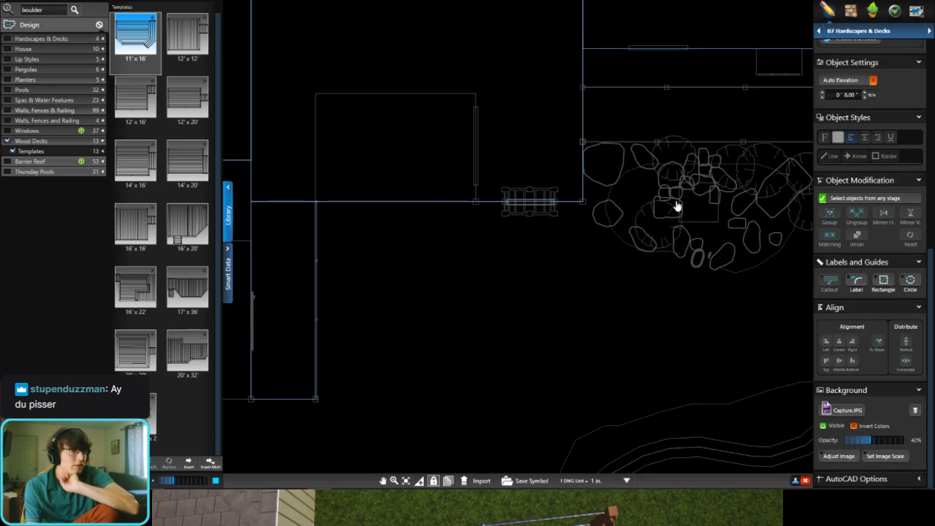
{"action": "left_click", "coordinate": [227, 212]}
{"action": "middle_click_drag", "start_coordinate": [527, 218], "coordinate": [374, 233]}
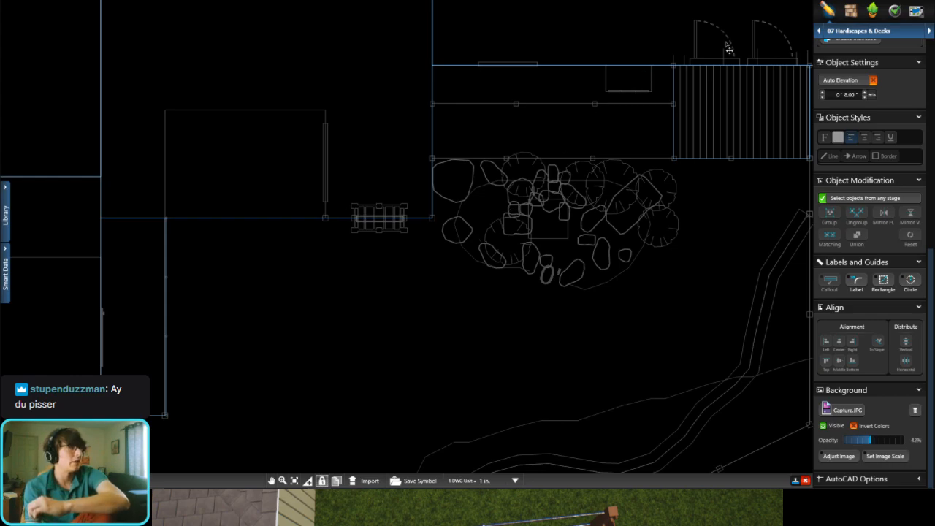
Step: In the 09 Planters stage, draw a straight 4' line from the centre of the gate arbor into the lawn
{"action": "left_click", "coordinate": [859, 35]}
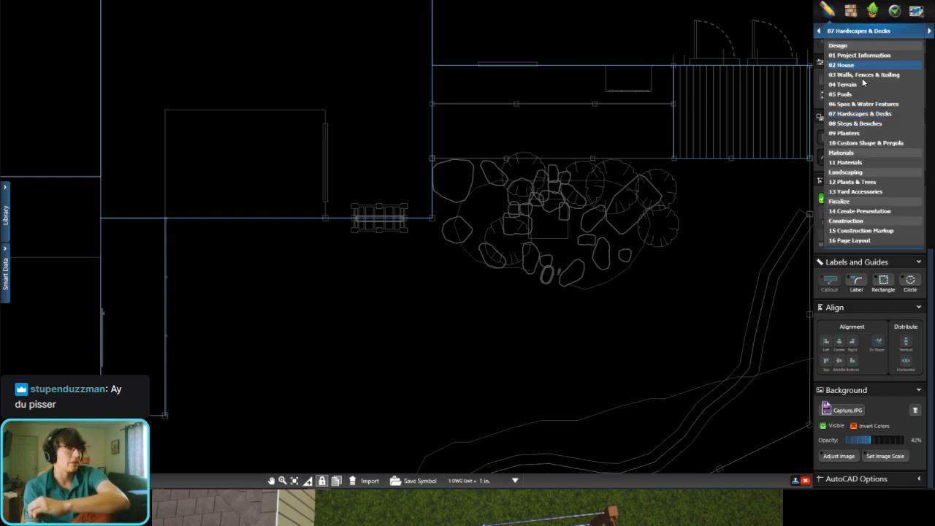
{"action": "left_click", "coordinate": [853, 136]}
{"action": "scroll", "coordinate": [396, 245], "scroll_direction": "up", "scroll_amount": 3}
{"action": "scroll", "coordinate": [836, 153], "scroll_direction": "up", "scroll_amount": 5}
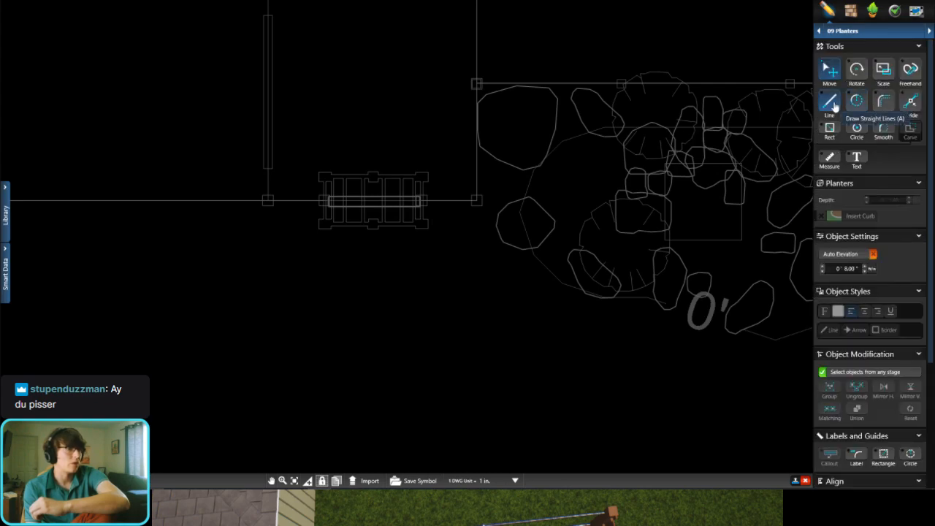
{"action": "left_click", "coordinate": [375, 204]}
{"action": "scroll", "coordinate": [383, 323], "scroll_direction": "down", "scroll_amount": 1}
{"action": "middle_click_drag", "start_coordinate": [380, 322], "coordinate": [395, 219]}
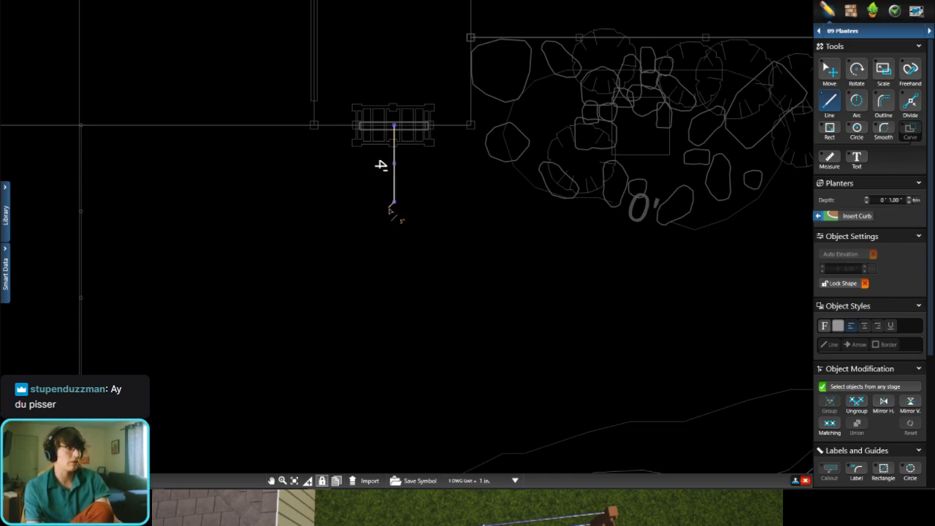
Step: Continue the outline from the line's lawn end with an arc of about 15' 3" radius and 10' 11" length, bulging into the lawn
{"action": "left_click", "coordinate": [828, 71]}
{"action": "middle_click_drag", "start_coordinate": [376, 241], "coordinate": [211, 279]}
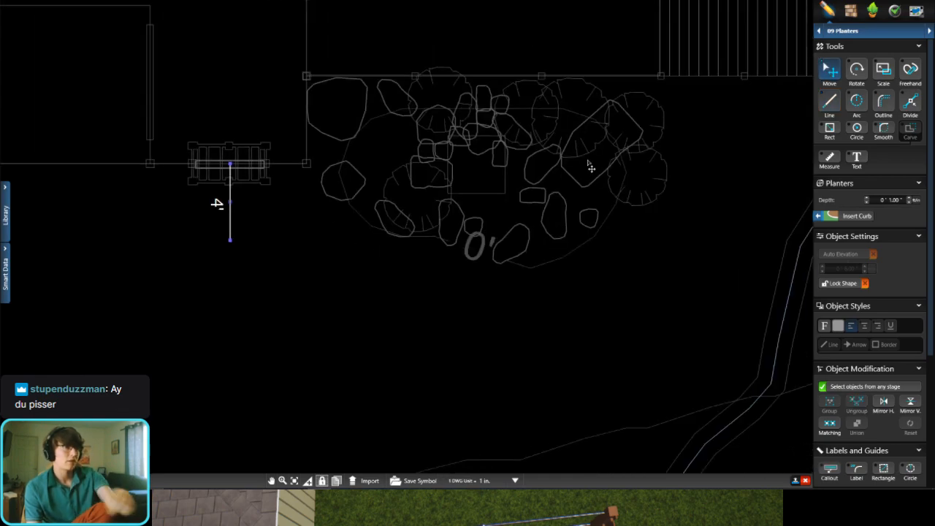
{"action": "left_click", "coordinate": [857, 103]}
{"action": "left_click", "coordinate": [230, 239]}
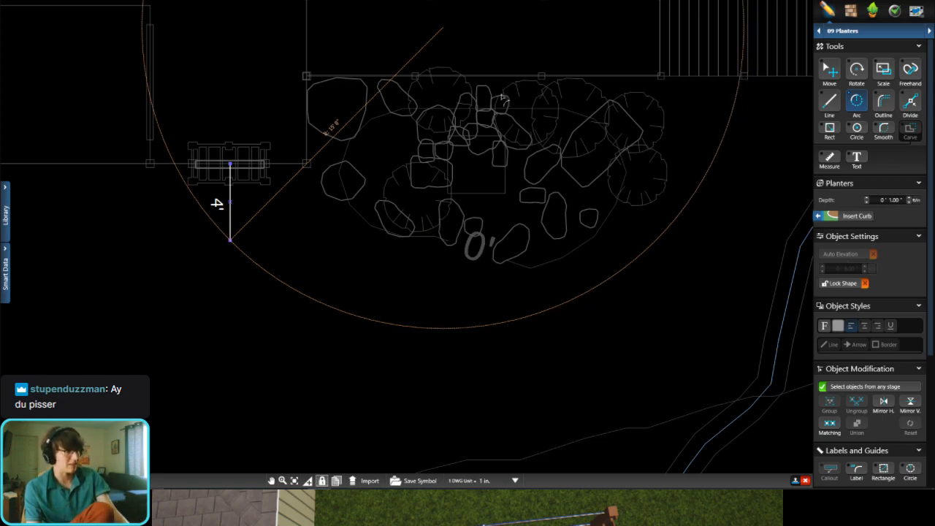
{"action": "left_click", "coordinate": [428, 14]}
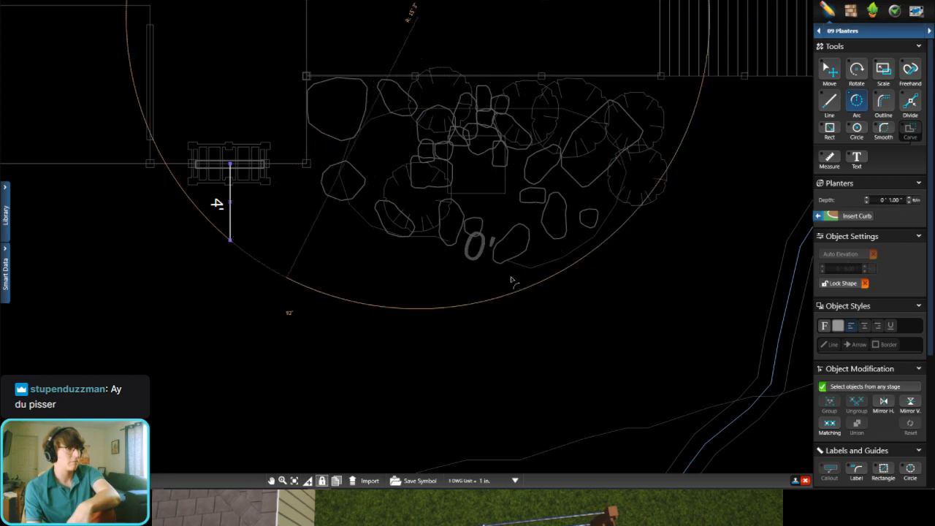
{"action": "scroll", "coordinate": [541, 219], "scroll_direction": "down", "scroll_amount": 3}
{"action": "scroll", "coordinate": [414, 250], "scroll_direction": "up", "scroll_amount": 2}
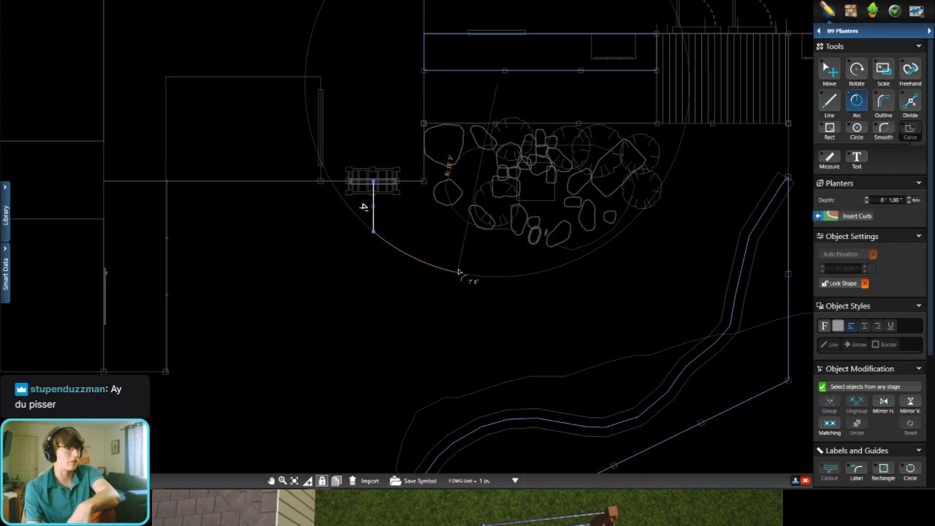
{"action": "left_click", "coordinate": [555, 294]}
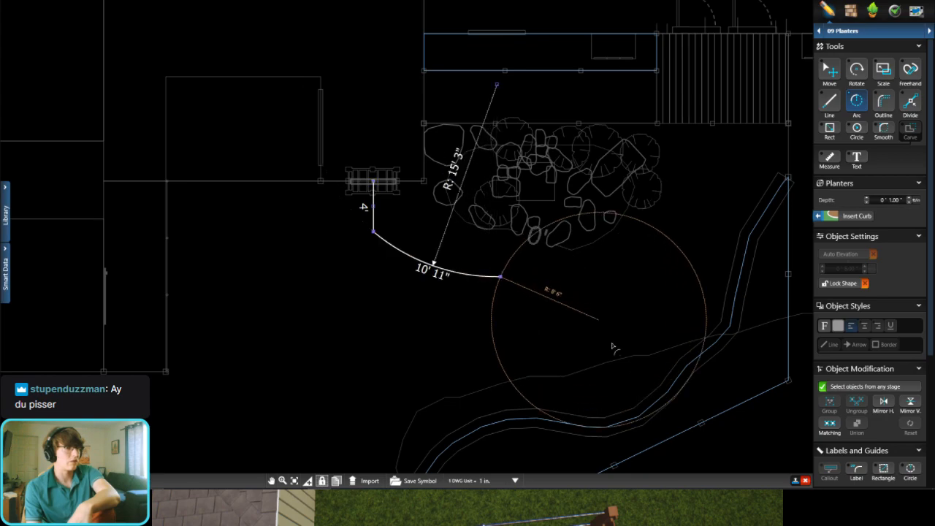
Step: Extend the outline with a reversed arc about 6' 4" long at 13' 3" radius, and another about 13' 2" long at 10' 1" radius toward the deck
{"action": "left_click", "coordinate": [538, 447]}
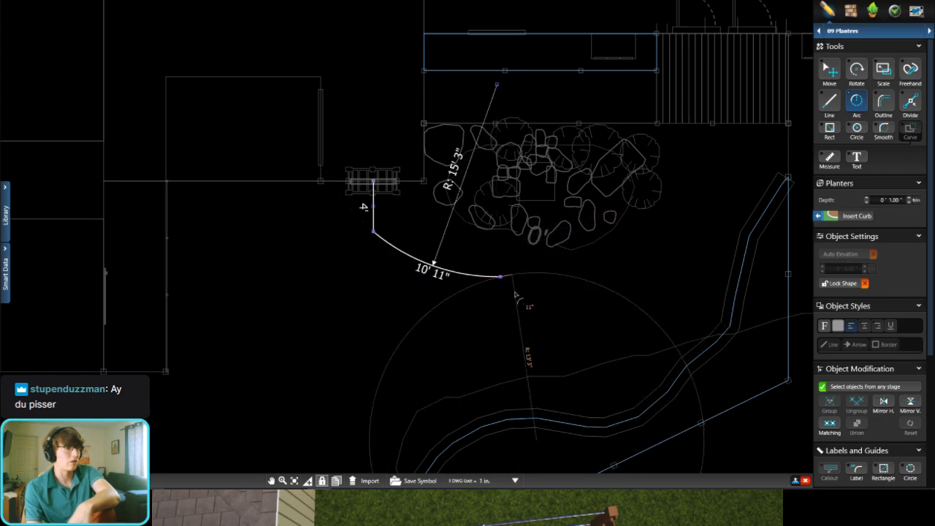
{"action": "left_click", "coordinate": [576, 294]}
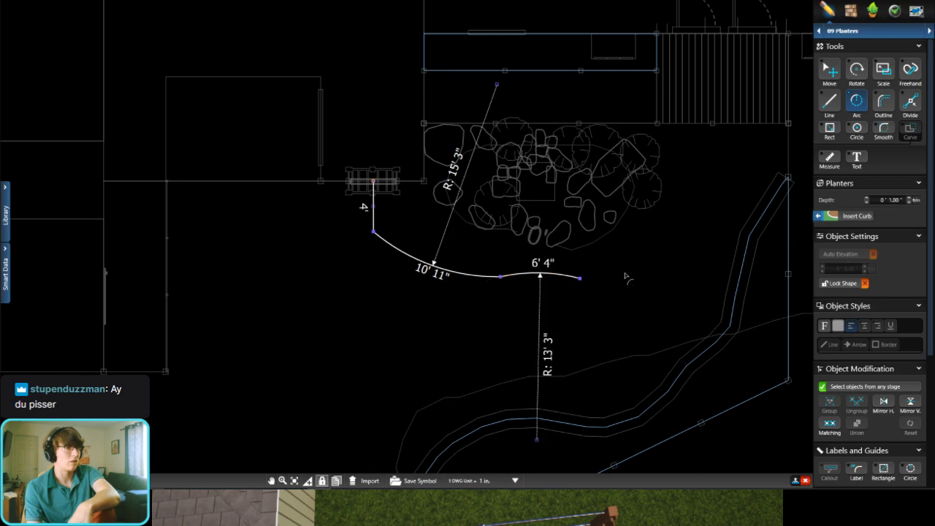
{"action": "middle_click_drag", "start_coordinate": [574, 285], "coordinate": [555, 292]}
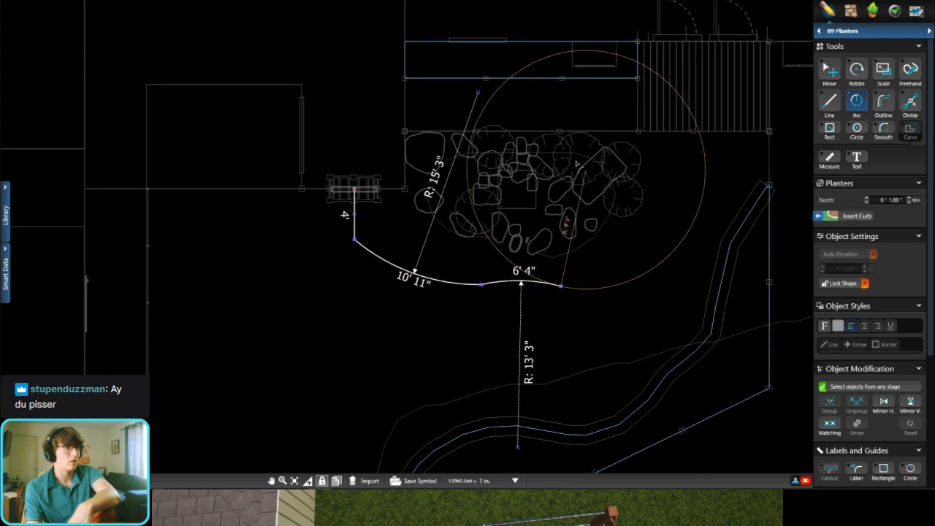
{"action": "left_click", "coordinate": [567, 159]}
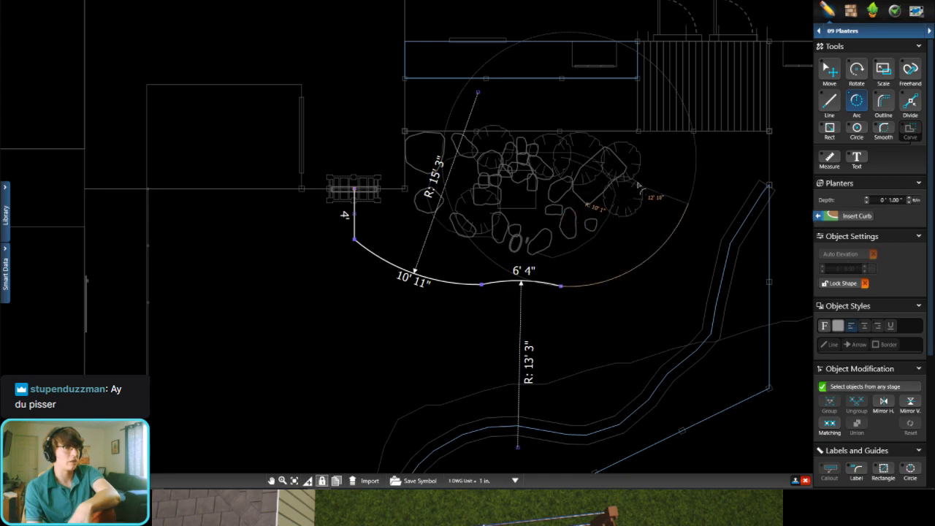
{"action": "left_click", "coordinate": [687, 199]}
{"action": "middle_click_drag", "start_coordinate": [687, 199], "coordinate": [568, 217]}
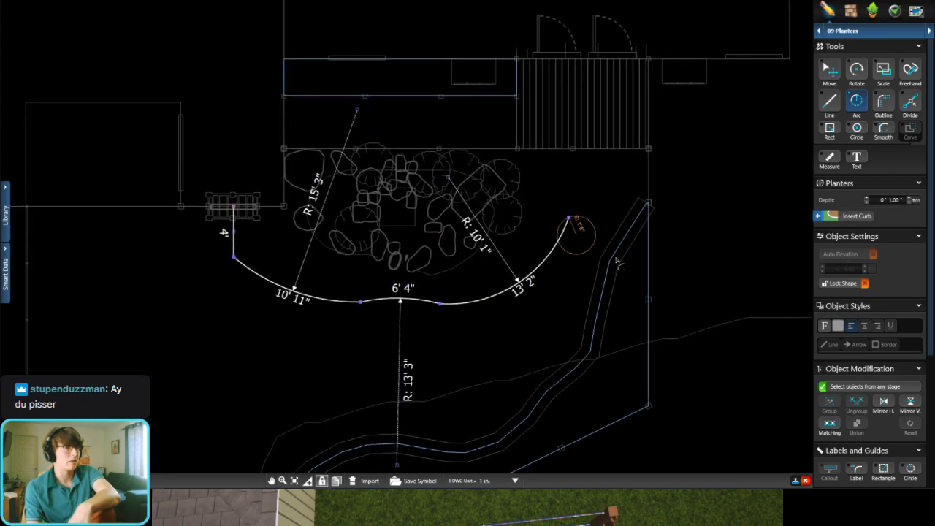
Step: Finish the planter outline with a reversed arc about 8' long at 11' radius, ending on the boundary line below the deck corner
{"action": "left_click", "coordinate": [687, 293]}
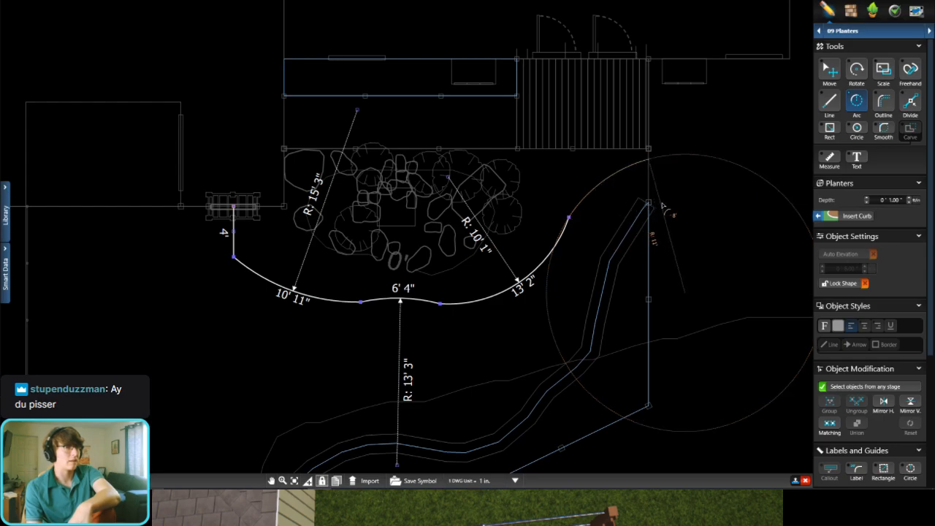
{"action": "left_click", "coordinate": [662, 204]}
{"action": "left_click", "coordinate": [829, 68]}
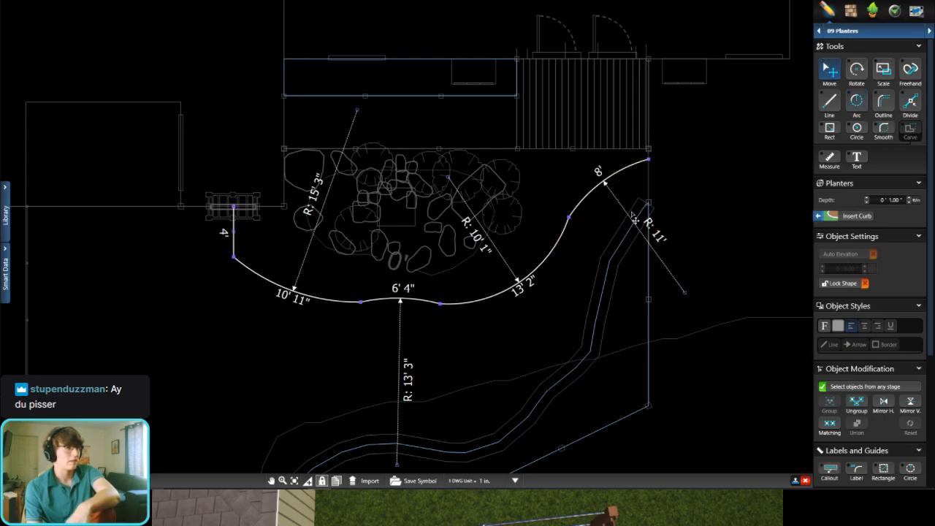
Step: Delete the entire curved planter outline between the gate arbor and the deck
{"action": "scroll", "coordinate": [633, 218], "scroll_direction": "up", "scroll_amount": 1}
{"action": "left_click", "coordinate": [440, 284]}
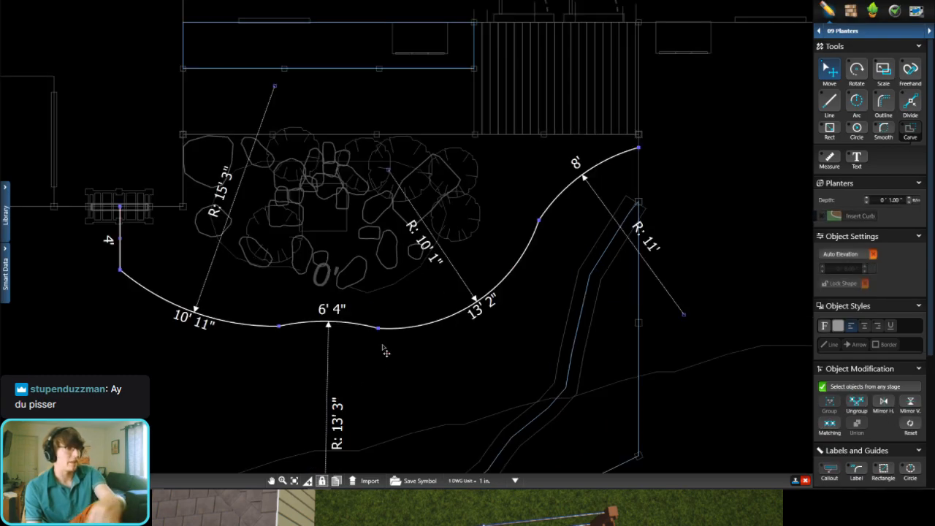
{"action": "key", "text": "Delete"}
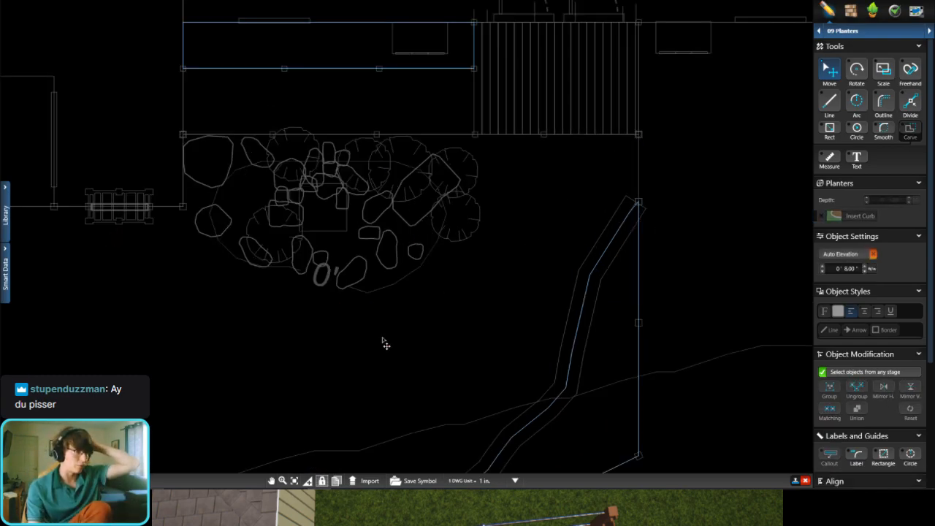
{"action": "scroll", "coordinate": [277, 307], "scroll_direction": "down", "scroll_amount": 8}
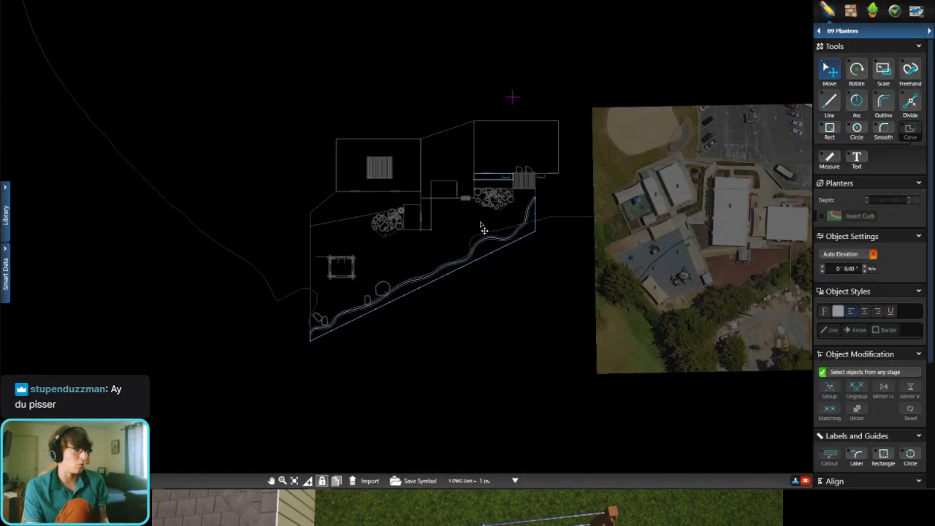
Step: Close the old deleteme.dxf drawing in AutoCAD without saving, and return to the landscape design
{"action": "left_click", "coordinate": [3, 2]}
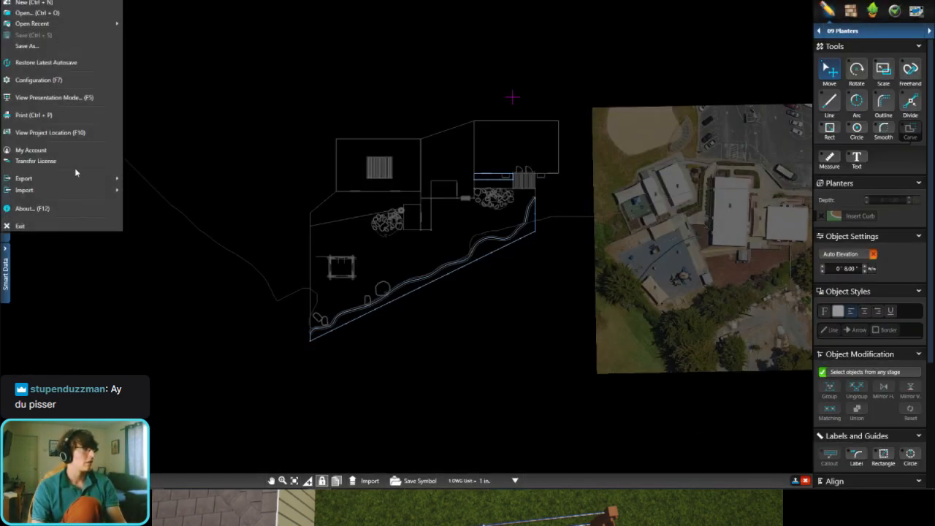
{"action": "left_click", "coordinate": [287, 293]}
{"action": "mouse_move", "coordinate": [414, 497]}
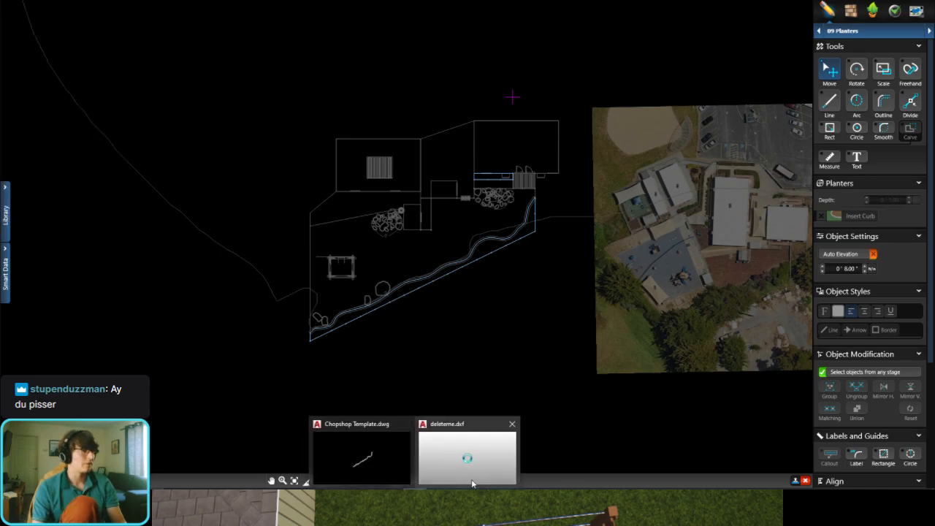
{"action": "left_click", "coordinate": [513, 424]}
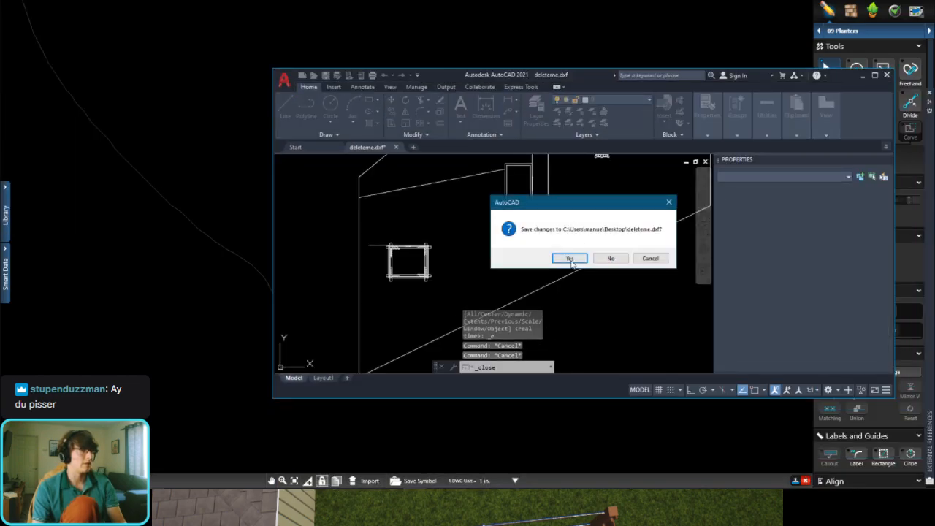
{"action": "left_click", "coordinate": [569, 259]}
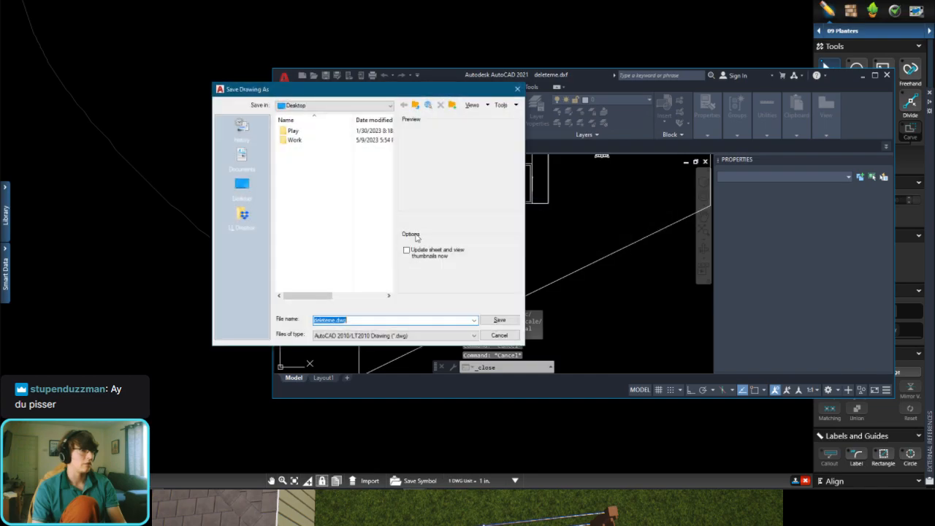
{"action": "left_click", "coordinate": [499, 334]}
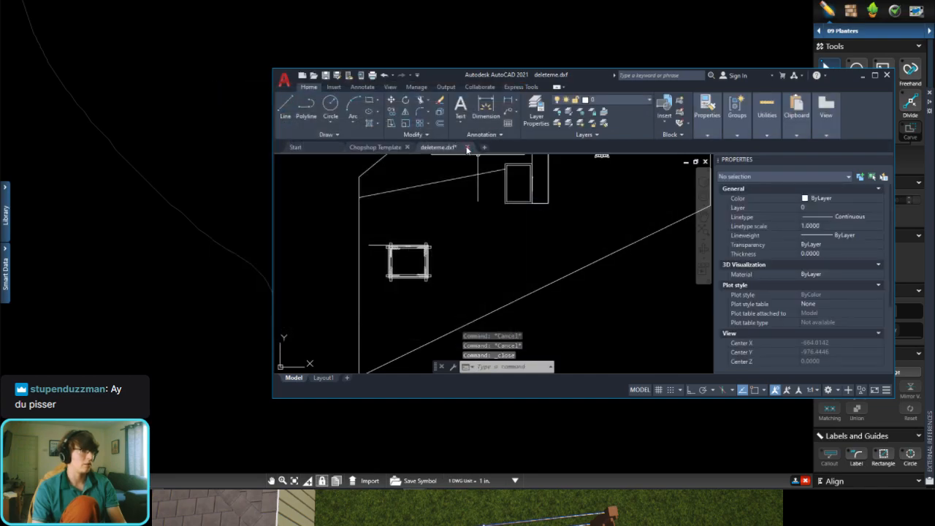
{"action": "left_click", "coordinate": [467, 149]}
{"action": "left_click", "coordinate": [603, 258]}
{"action": "left_click", "coordinate": [126, 36]}
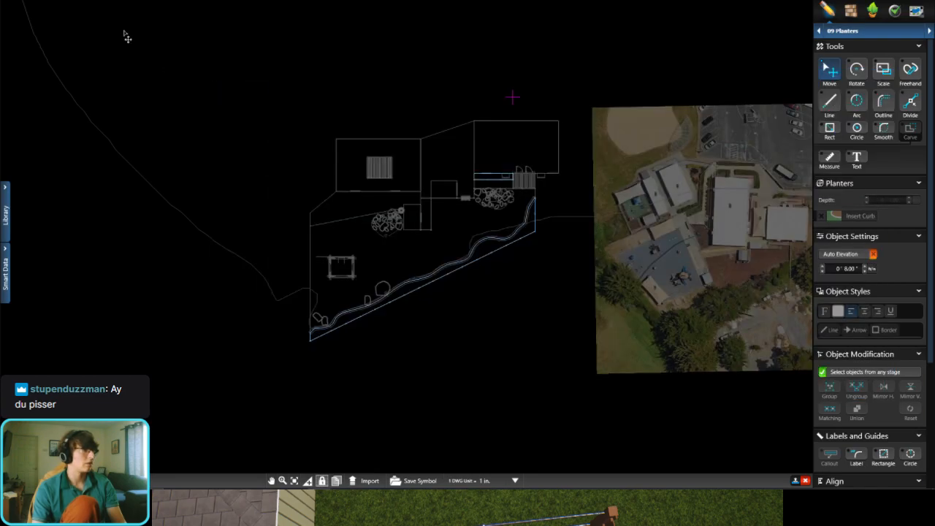
Step: Export the landscape plan as a DXF file named deleteme.dxf
{"action": "left_click", "coordinate": [13, 1]}
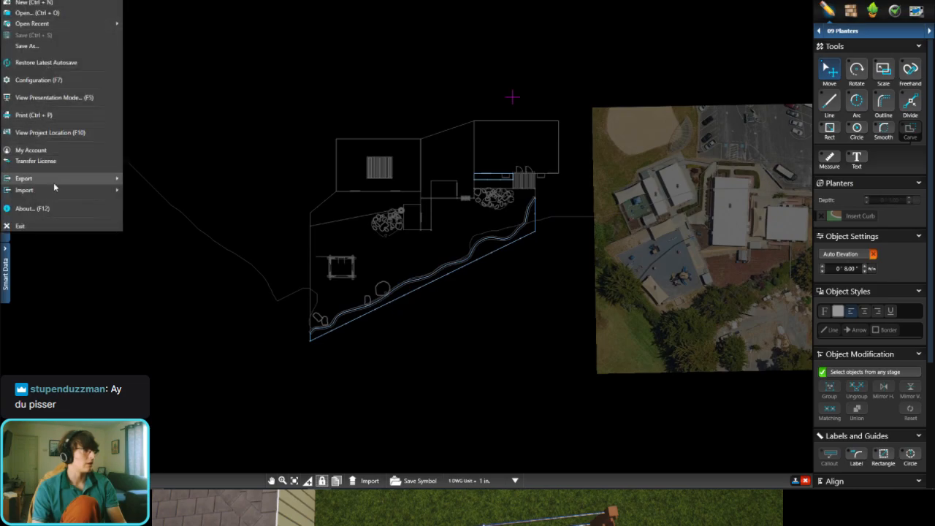
{"action": "mouse_move", "coordinate": [53, 181]}
{"action": "left_click", "coordinate": [181, 189]}
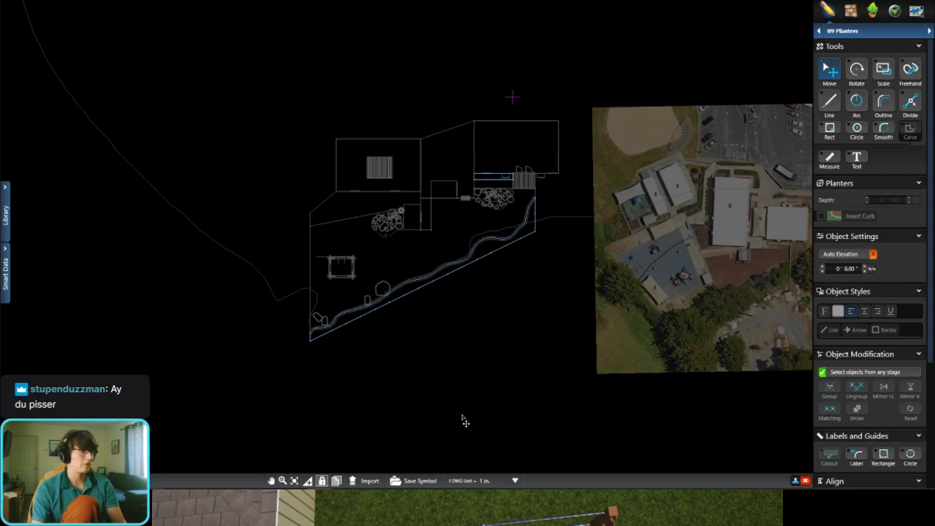
Step: Switch to AutoCAD, maximise its window and open the newly exported deleteme.dxf
{"action": "left_click", "coordinate": [409, 518]}
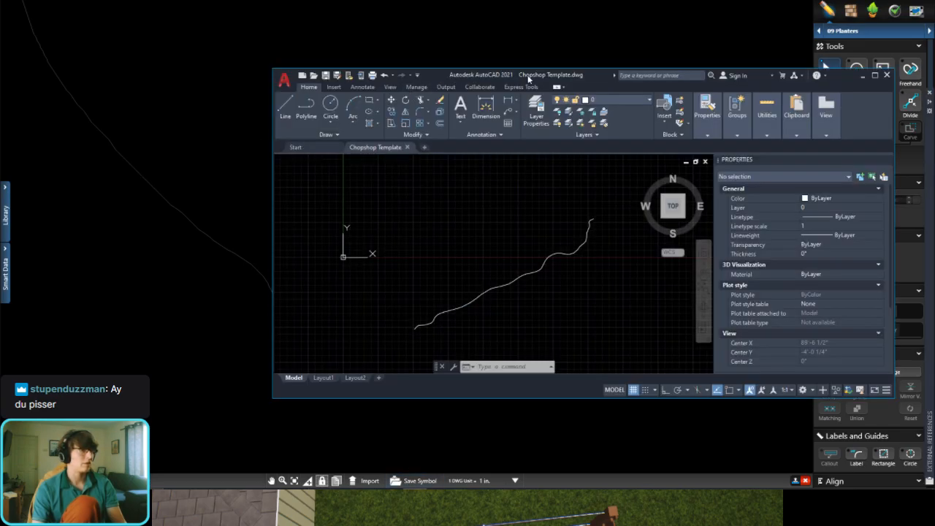
{"action": "left_click_drag", "start_coordinate": [587, 77], "coordinate": [93, 4]}
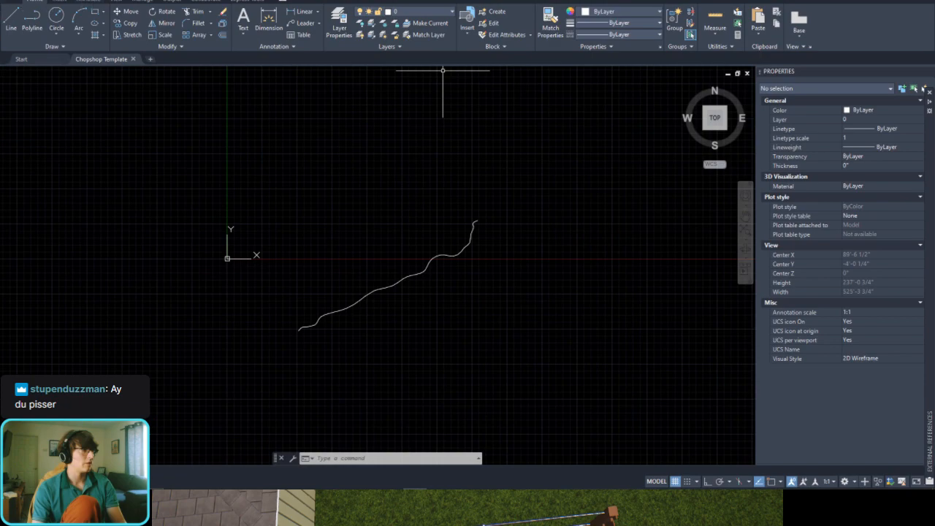
{"action": "left_click", "coordinate": [10, 2]}
{"action": "left_click", "coordinate": [29, 64]}
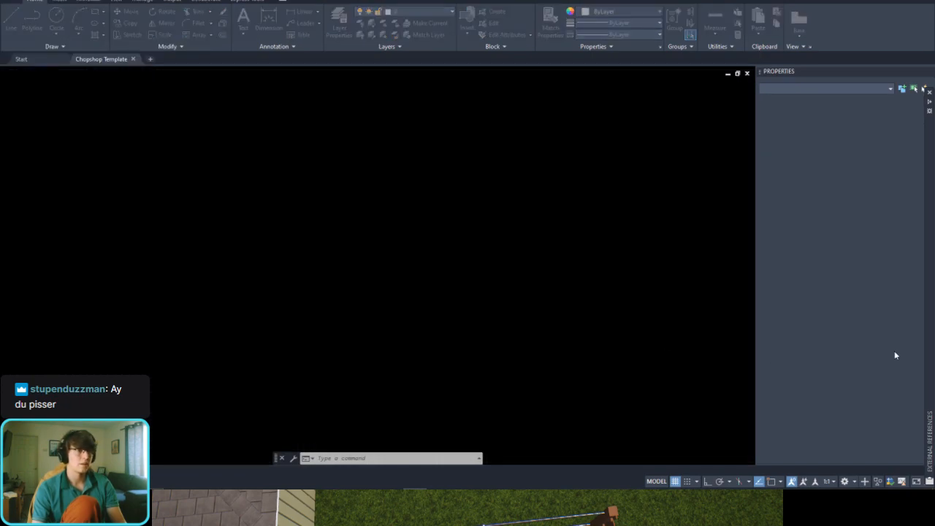
Step: Examine the imported plan from its full extents down to the gate arbor, boulder bed and curved retaining wall
{"action": "middle_click", "coordinate": [363, 278]}
{"action": "middle_click", "coordinate": [363, 278]}
{"action": "scroll", "coordinate": [355, 220], "scroll_direction": "up", "scroll_amount": 5}
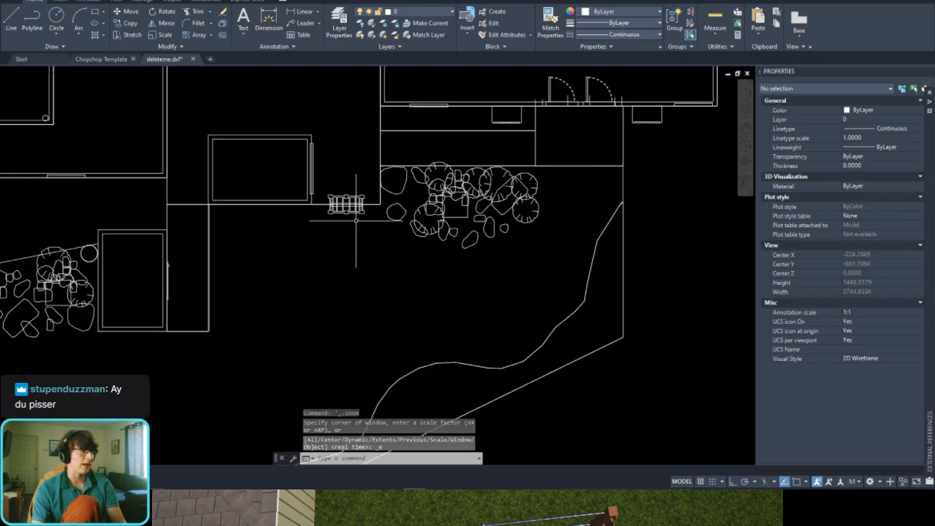
{"action": "scroll", "coordinate": [356, 220], "scroll_direction": "down", "scroll_amount": 3}
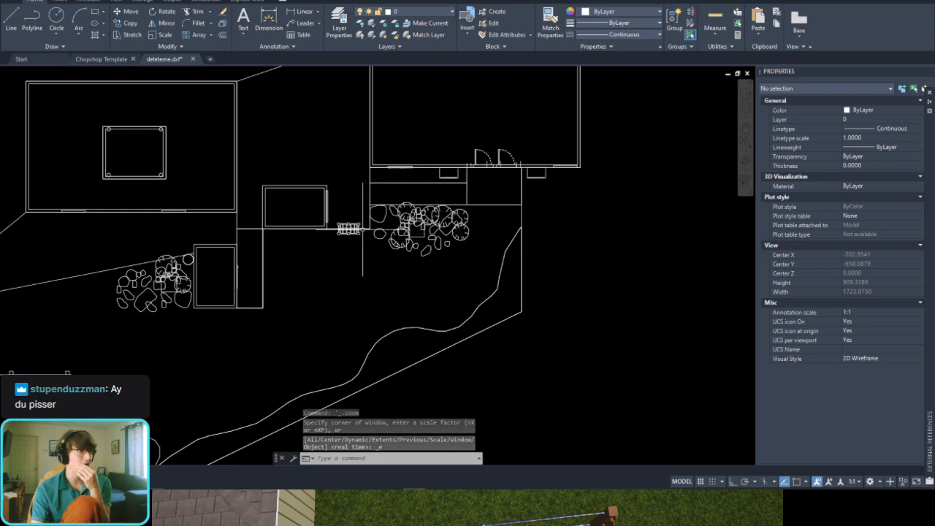
{"action": "scroll", "coordinate": [363, 229], "scroll_direction": "up", "scroll_amount": 1}
{"action": "scroll", "coordinate": [293, 229], "scroll_direction": "down", "scroll_amount": 2}
{"action": "scroll", "coordinate": [324, 279], "scroll_direction": "up", "scroll_amount": 2}
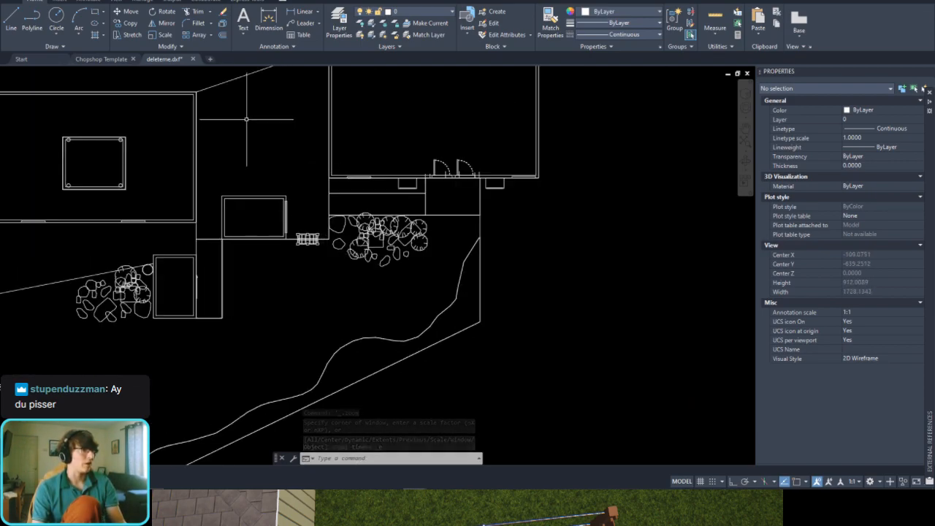
{"action": "scroll", "coordinate": [327, 318], "scroll_direction": "up", "scroll_amount": 2}
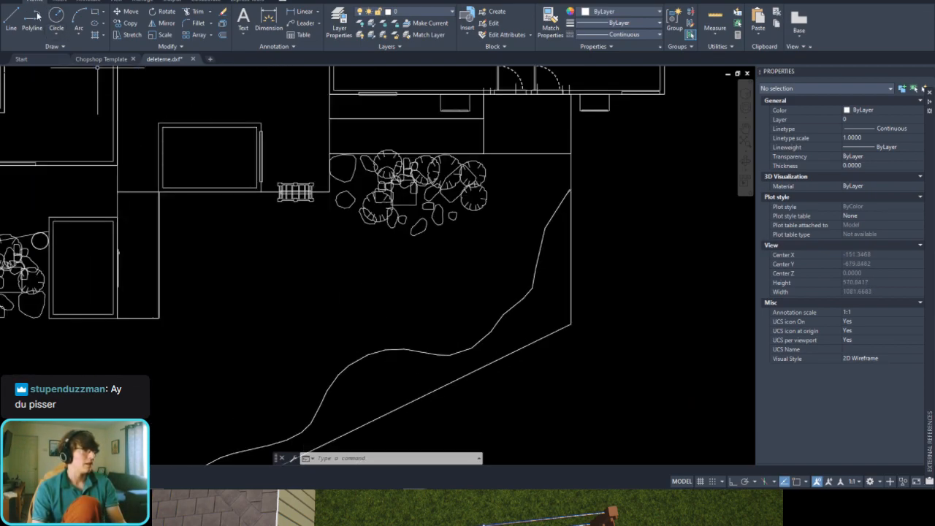
{"action": "scroll", "coordinate": [366, 292], "scroll_direction": "down", "scroll_amount": 4}
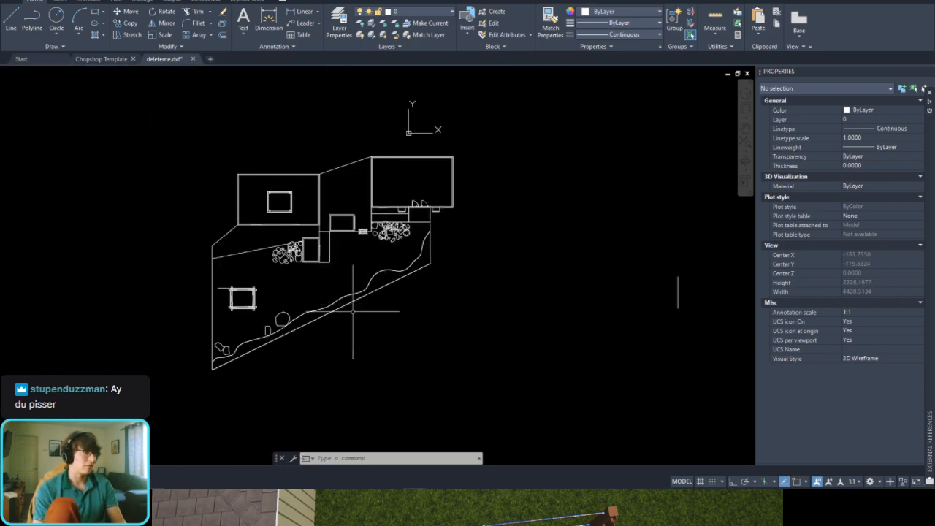
{"action": "scroll", "coordinate": [379, 274], "scroll_direction": "up", "scroll_amount": 2}
{"action": "middle_click_drag", "start_coordinate": [423, 170], "coordinate": [422, 233]}
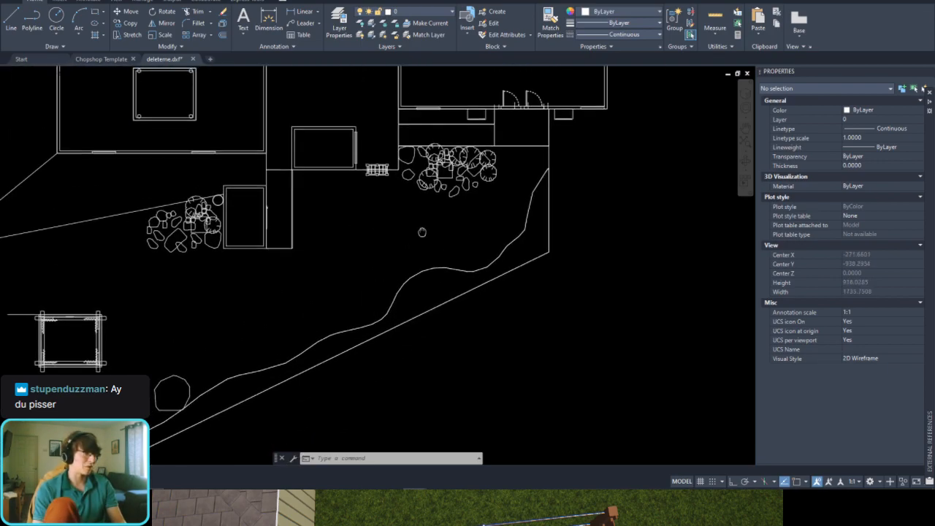
{"action": "scroll", "coordinate": [292, 265], "scroll_direction": "down", "scroll_amount": 2}
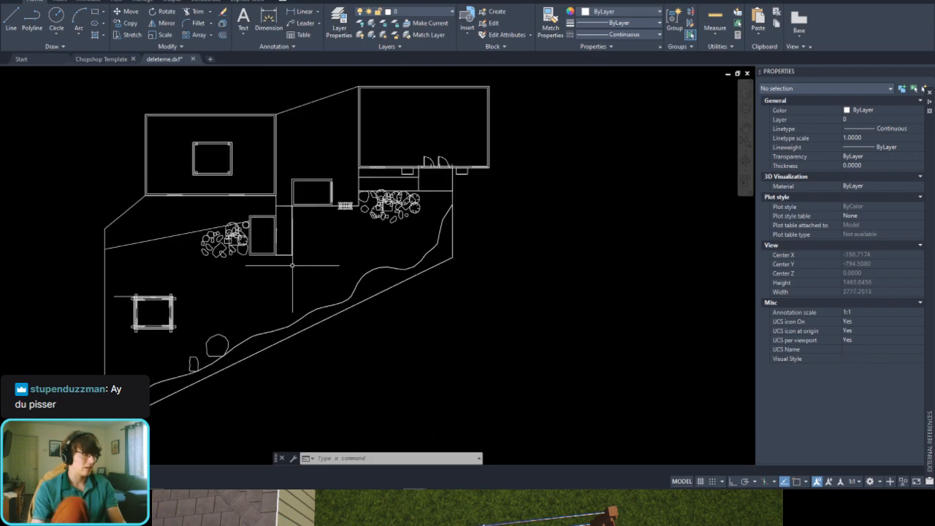
Step: Set the drawing units to Architectural length with an insertion scale in Feet, and accept the change
{"action": "type", "text": "units"}
{"action": "key", "text": "Return"}
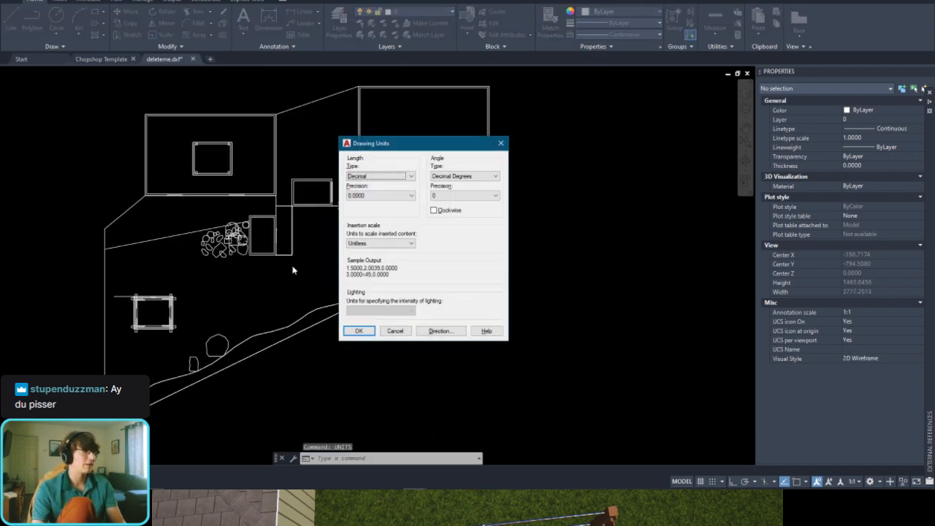
{"action": "left_click", "coordinate": [396, 172]}
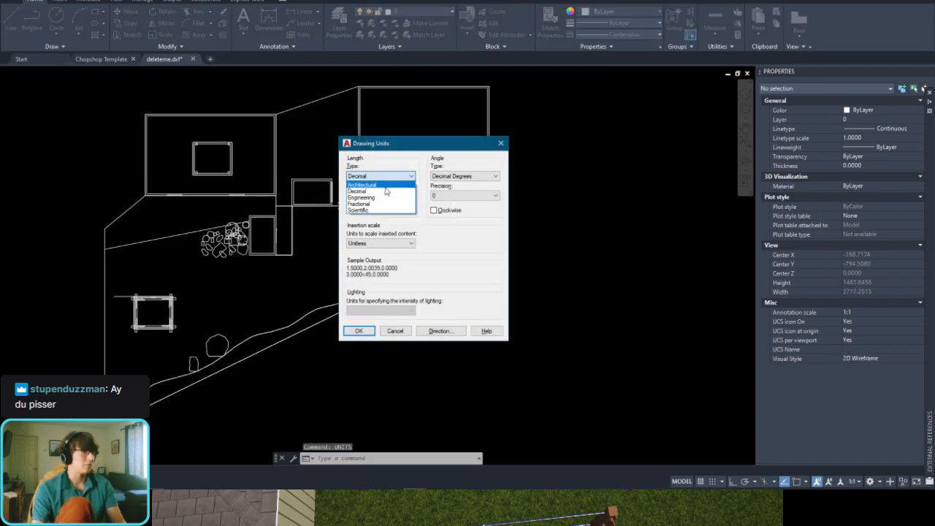
{"action": "left_click", "coordinate": [383, 185]}
{"action": "left_click", "coordinate": [365, 244]}
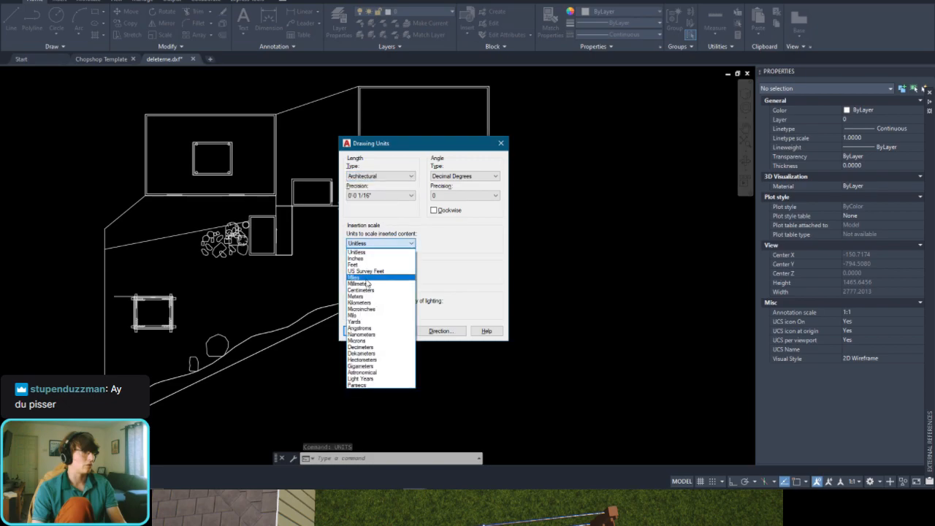
{"action": "left_click", "coordinate": [354, 265]}
{"action": "left_click", "coordinate": [355, 331]}
{"action": "left_click", "coordinate": [451, 268]}
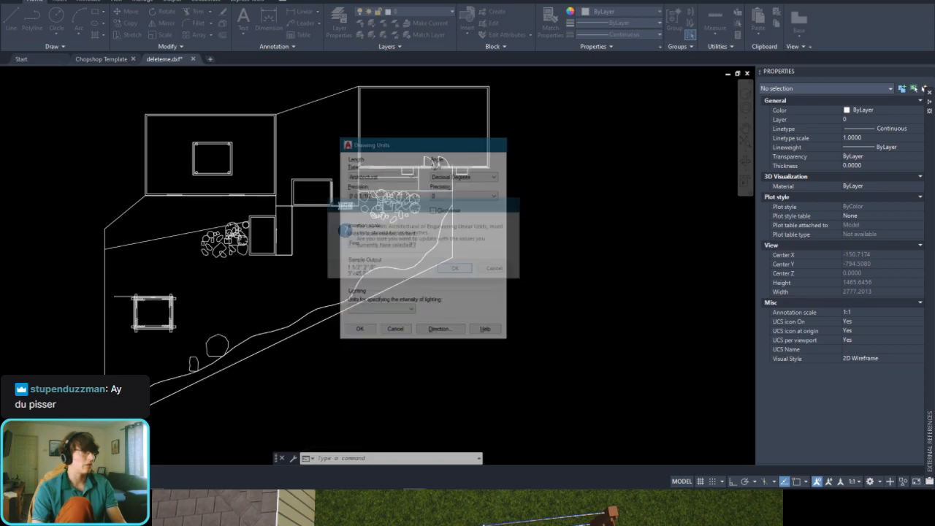
Step: Set the current object colour to Magenta
{"action": "scroll", "coordinate": [357, 205], "scroll_direction": "up", "scroll_amount": 3}
{"action": "scroll", "coordinate": [336, 165], "scroll_direction": "down", "scroll_amount": 4}
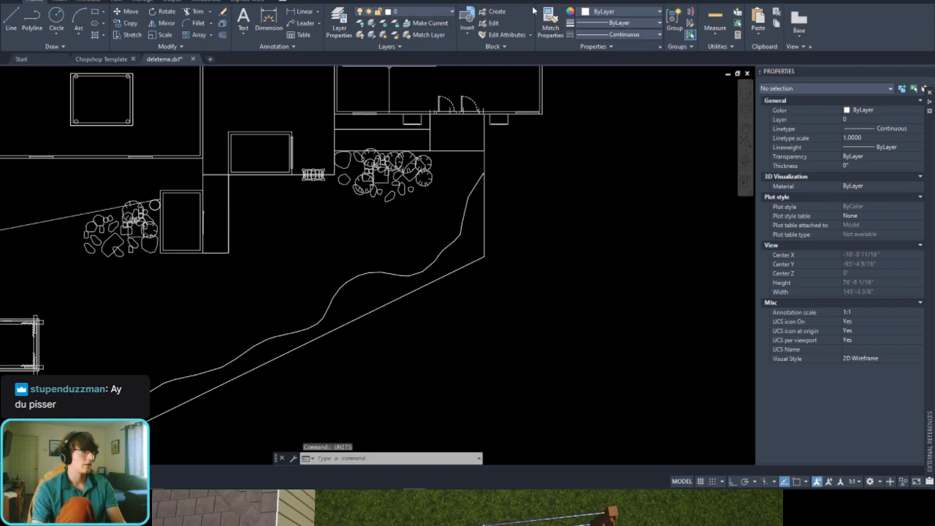
{"action": "left_click", "coordinate": [601, 12]}
{"action": "left_click", "coordinate": [631, 111]}
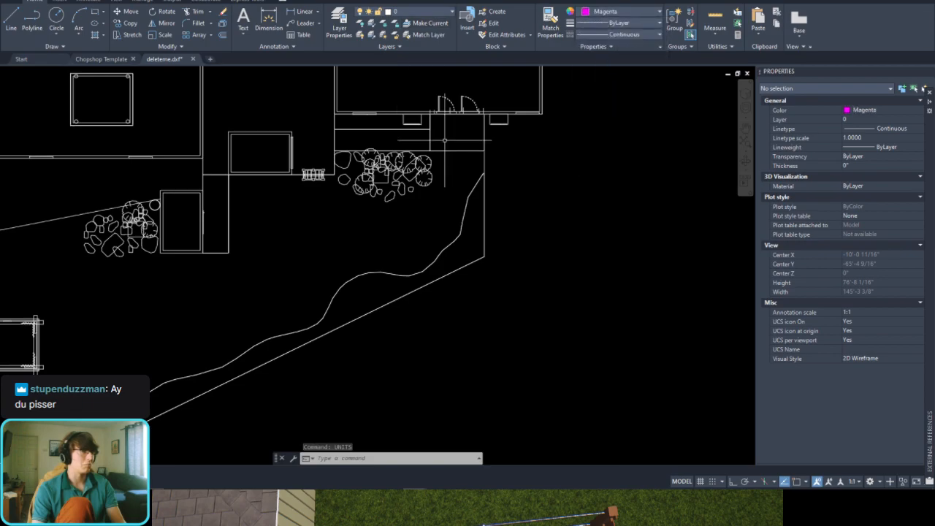
Step: Start a spline at the centre of the gate arbor and lead it straight out of the arbor into the yard
{"action": "scroll", "coordinate": [285, 176], "scroll_direction": "up", "scroll_amount": 5}
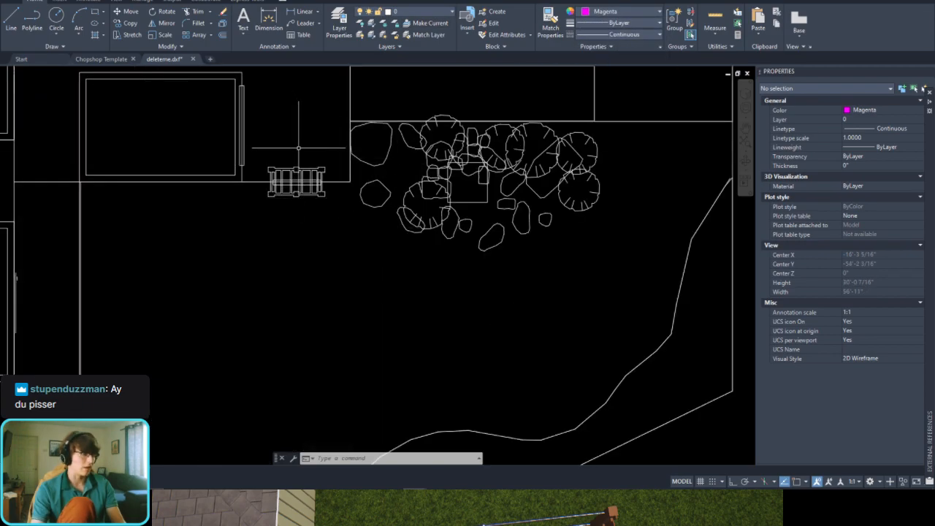
{"action": "type", "text": "s"}
{"action": "key", "text": "Return"}
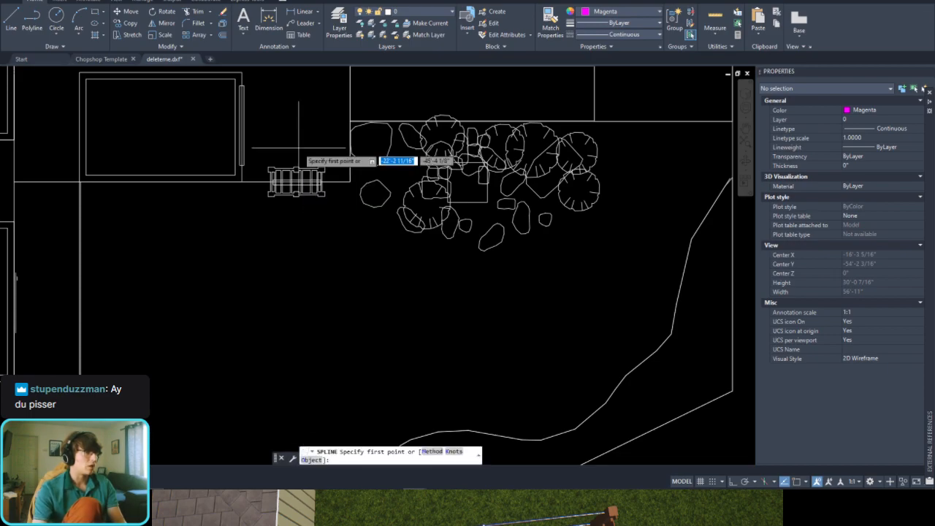
{"action": "scroll", "coordinate": [312, 207], "scroll_direction": "up", "scroll_amount": 4}
{"action": "key", "text": "F3"}
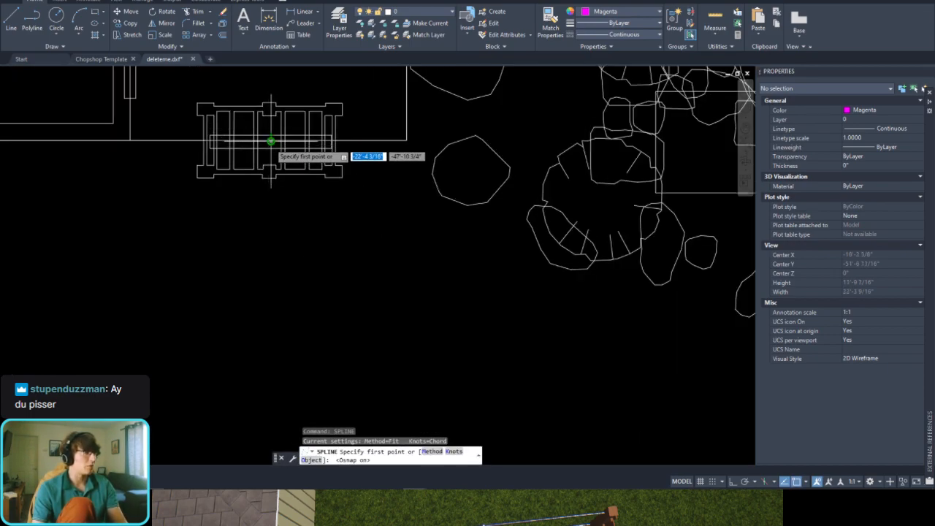
{"action": "left_click", "coordinate": [270, 140]}
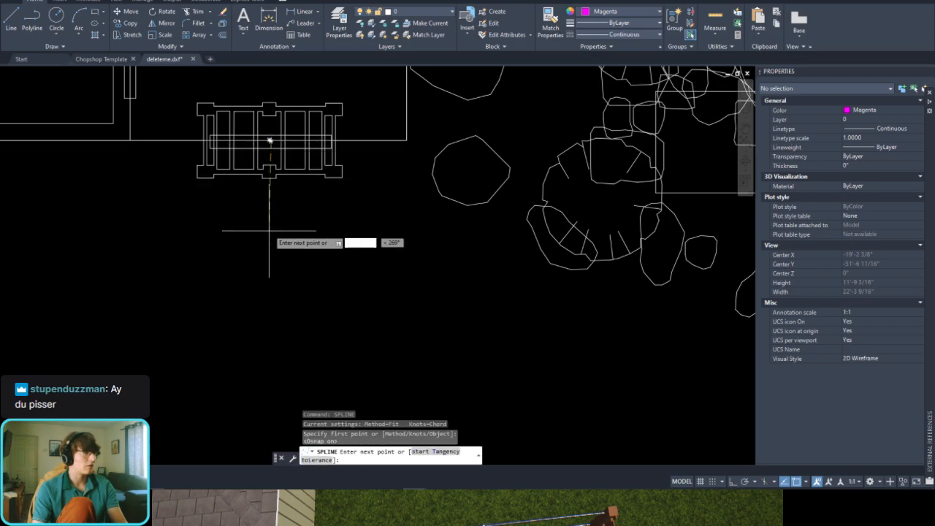
{"action": "left_click", "coordinate": [271, 207]}
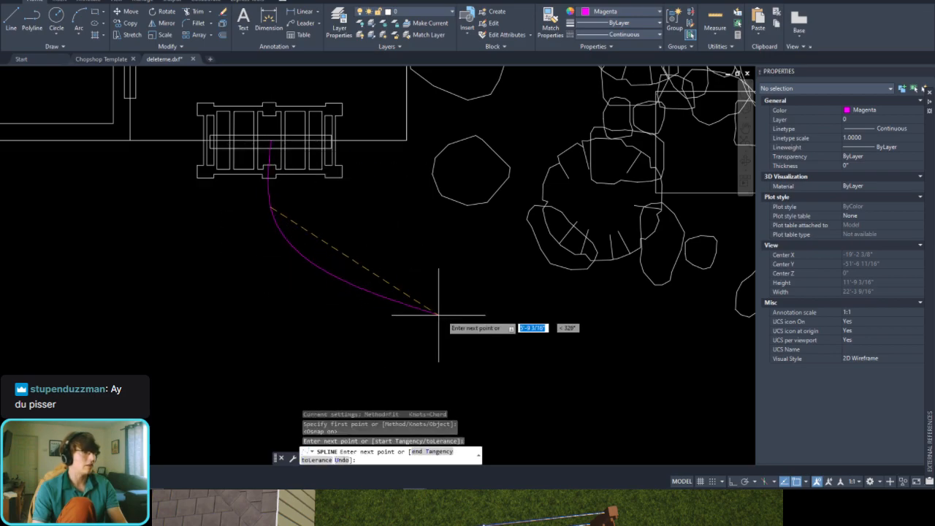
Step: Continue the spline in a smooth curve around the boulder bed and finish it on the vertical boundary line beside the deck
{"action": "scroll", "coordinate": [439, 313], "scroll_direction": "down", "scroll_amount": 2}
{"action": "left_click", "coordinate": [559, 329]}
{"action": "middle_click_drag", "start_coordinate": [559, 328], "coordinate": [442, 312]}
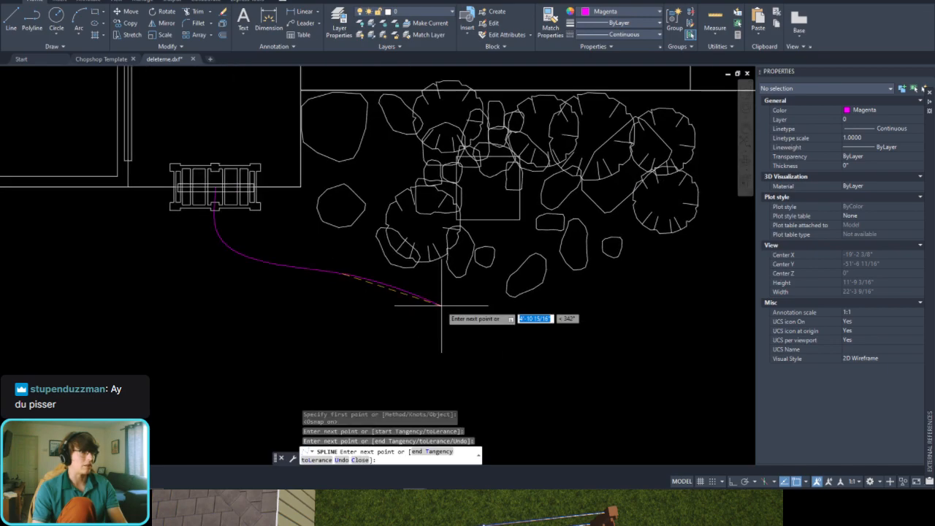
{"action": "left_click", "coordinate": [457, 327]}
{"action": "middle_click_drag", "start_coordinate": [523, 330], "coordinate": [434, 323]}
{"action": "left_click", "coordinate": [467, 315]}
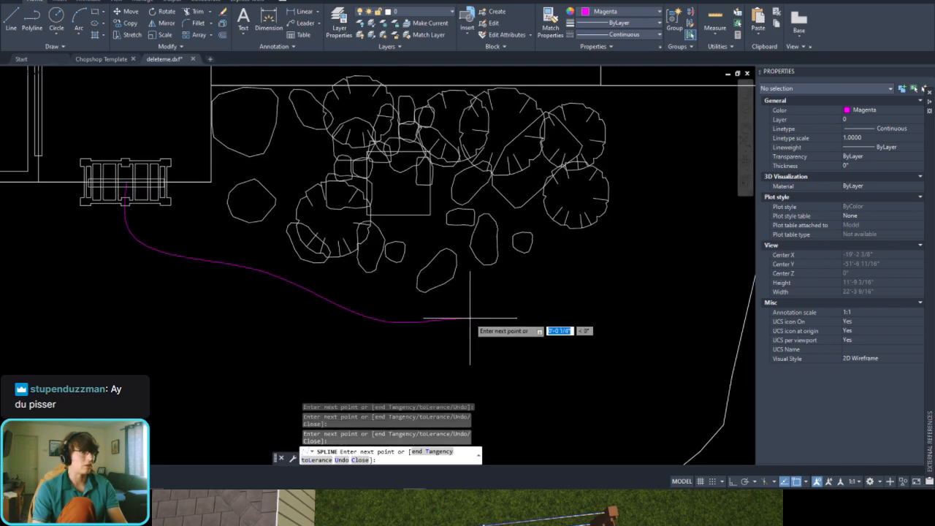
{"action": "middle_click_drag", "start_coordinate": [546, 296], "coordinate": [441, 319]}
{"action": "left_click", "coordinate": [523, 251]}
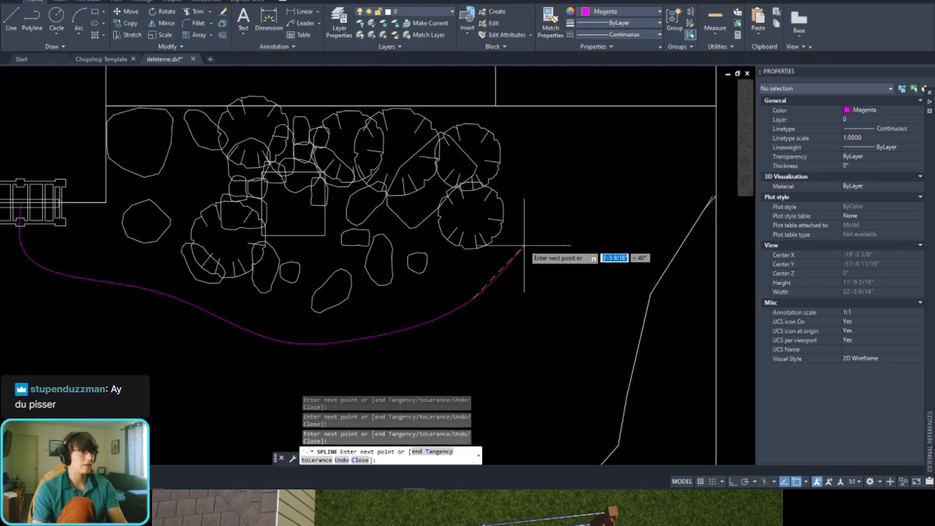
{"action": "middle_click_drag", "start_coordinate": [539, 203], "coordinate": [466, 273]}
{"action": "left_click", "coordinate": [513, 220]}
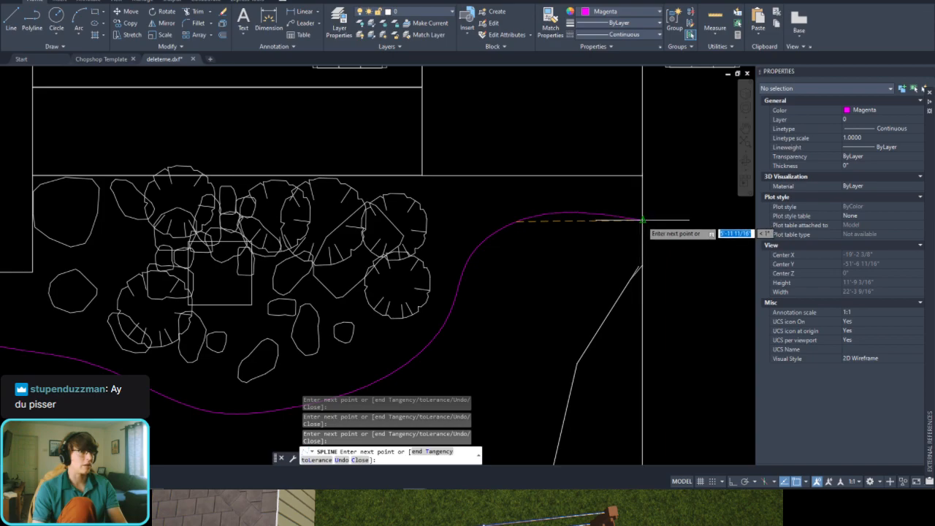
{"action": "left_click", "coordinate": [642, 220]}
{"action": "key", "text": "Return"}
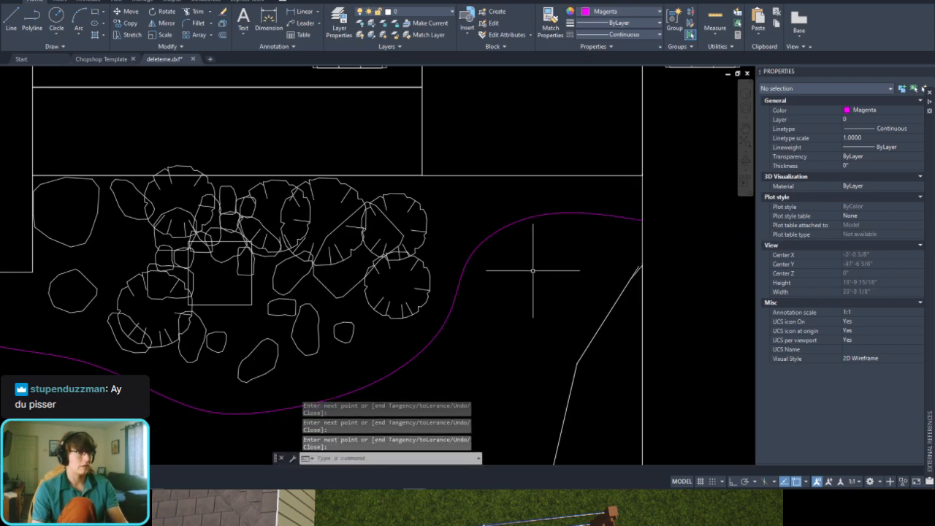
{"action": "scroll", "coordinate": [532, 270], "scroll_direction": "down", "scroll_amount": 3}
{"action": "scroll", "coordinate": [511, 255], "scroll_direction": "up", "scroll_amount": 2}
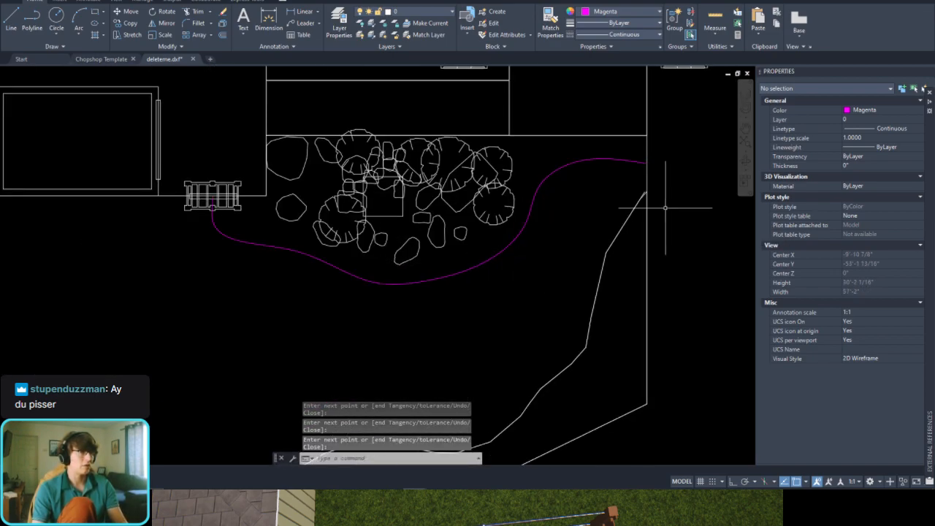
{"action": "scroll", "coordinate": [665, 207], "scroll_direction": "up", "scroll_amount": 3}
{"action": "key", "text": "Return"}
{"action": "left_click", "coordinate": [647, 137]}
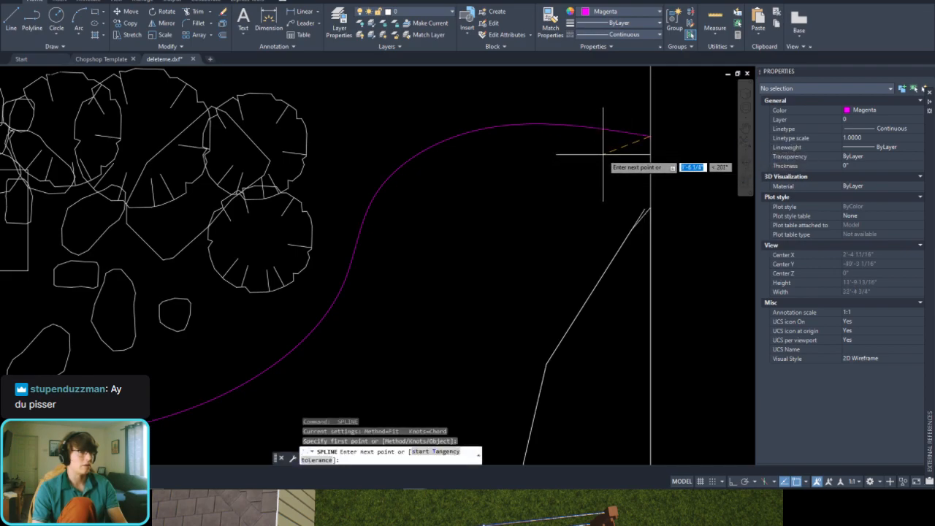
{"action": "left_click", "coordinate": [603, 154]}
{"action": "left_click", "coordinate": [527, 290]}
{"action": "scroll", "coordinate": [515, 312], "scroll_direction": "down", "scroll_amount": 4}
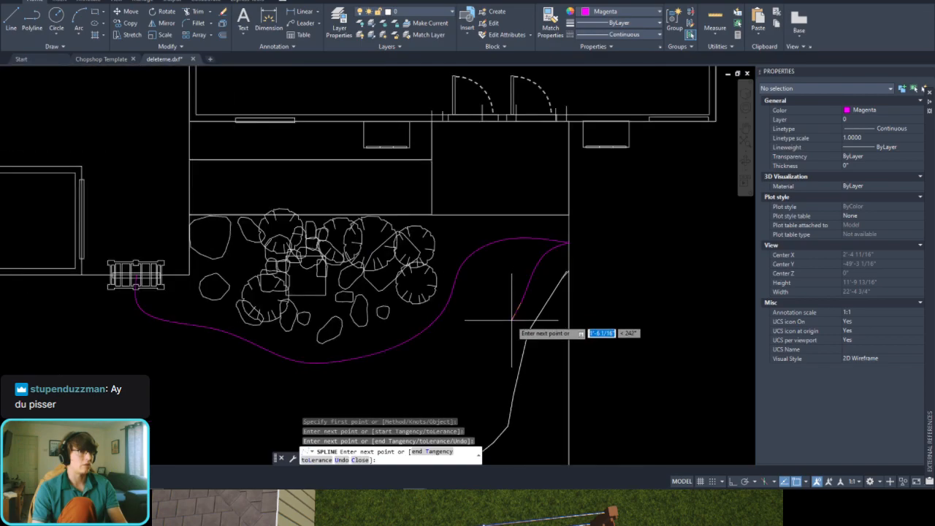
{"action": "middle_click_drag", "start_coordinate": [511, 320], "coordinate": [526, 228]}
{"action": "left_click", "coordinate": [517, 262]}
{"action": "left_click", "coordinate": [503, 317]}
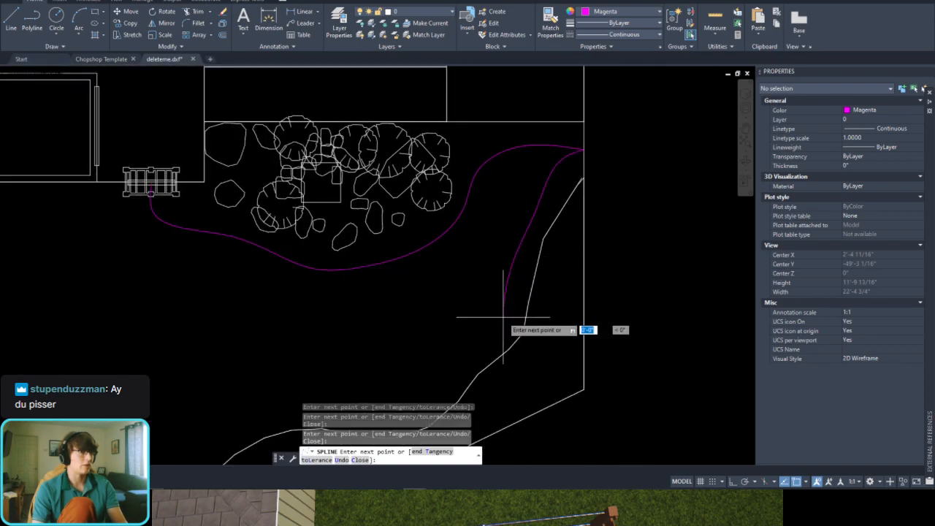
{"action": "middle_click_drag", "start_coordinate": [503, 317], "coordinate": [523, 234]}
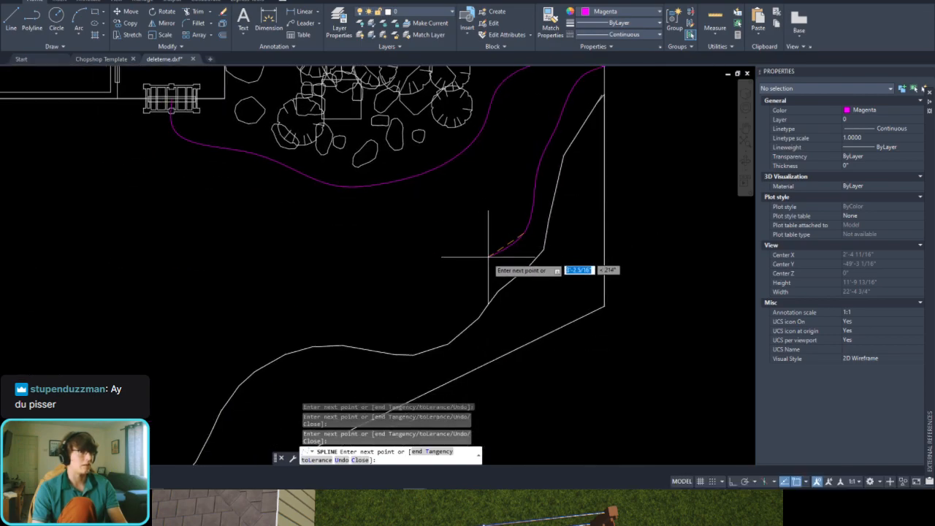
{"action": "key", "text": "Escape"}
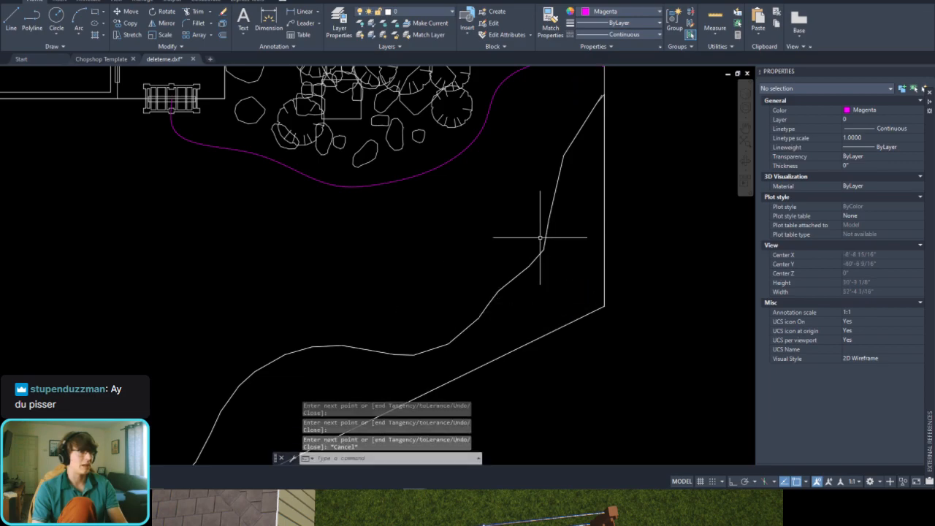
{"action": "scroll", "coordinate": [540, 237], "scroll_direction": "down", "scroll_amount": 3}
{"action": "scroll", "coordinate": [553, 205], "scroll_direction": "up", "scroll_amount": 2}
{"action": "left_click", "coordinate": [553, 201]}
{"action": "left_click", "coordinate": [528, 248]}
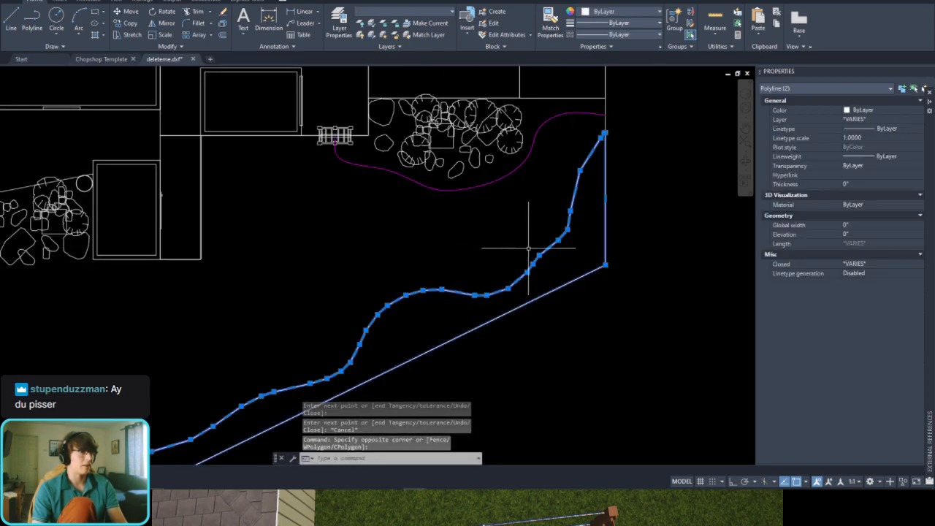
{"action": "key", "text": "Escape"}
Step: Offset the retaining wall polyline 18 inches toward the yard
{"action": "left_click", "coordinate": [564, 215]}
{"action": "scroll", "coordinate": [539, 231], "scroll_direction": "up", "scroll_amount": 2}
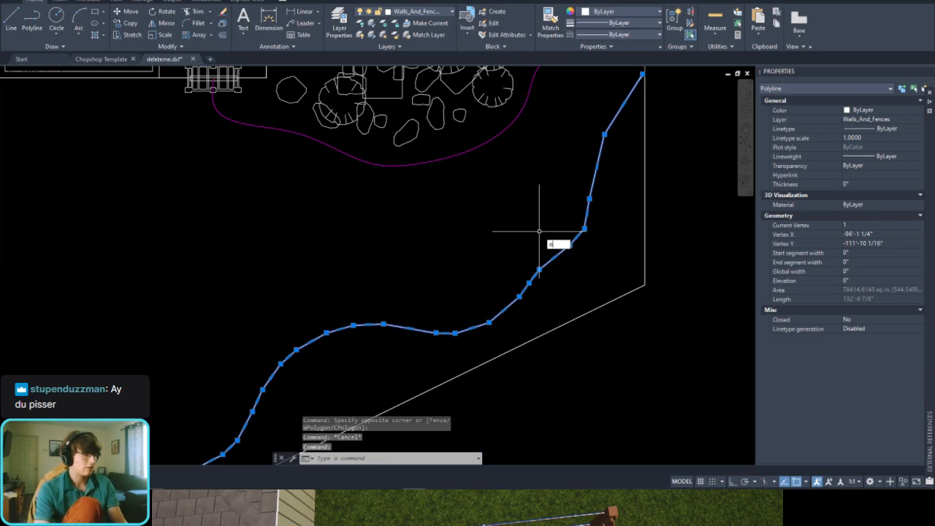
{"action": "type", "text": "o"}
{"action": "key", "text": "Return"}
{"action": "type", "text": "18"}
{"action": "key", "text": "Return"}
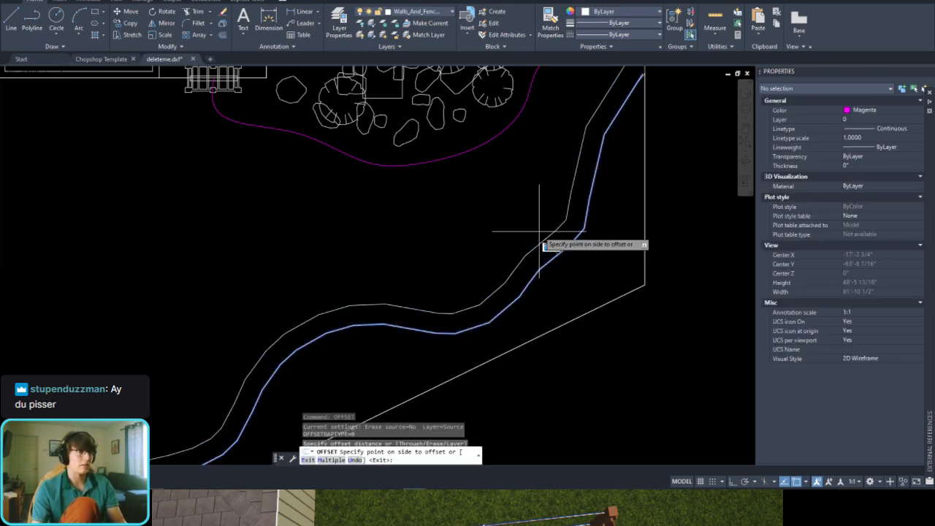
{"action": "left_click", "coordinate": [539, 232]}
{"action": "middle_click_drag", "start_coordinate": [557, 159], "coordinate": [513, 244]}
{"action": "key", "text": "Escape"}
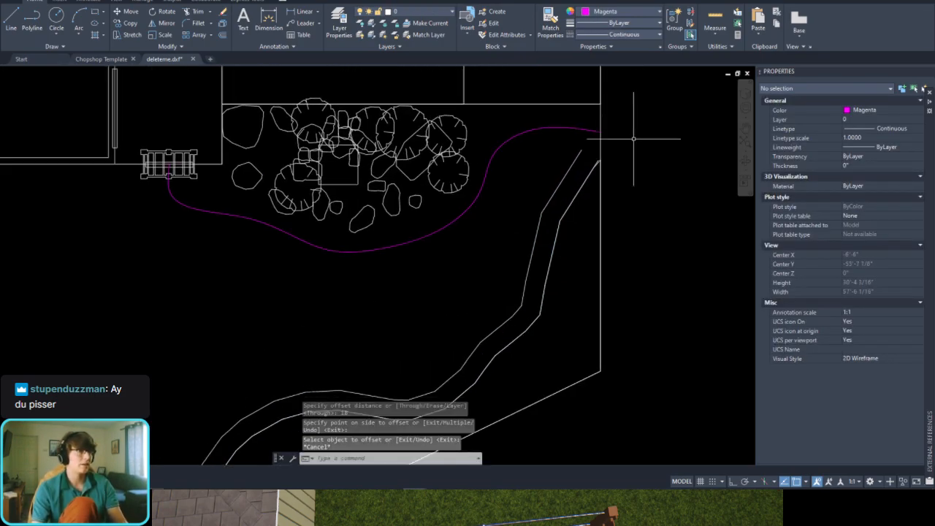
Step: Start a second spline at the planter curve's end on the boundary line and curve it down onto the offset wall line
{"action": "scroll", "coordinate": [616, 113], "scroll_direction": "up", "scroll_amount": 2}
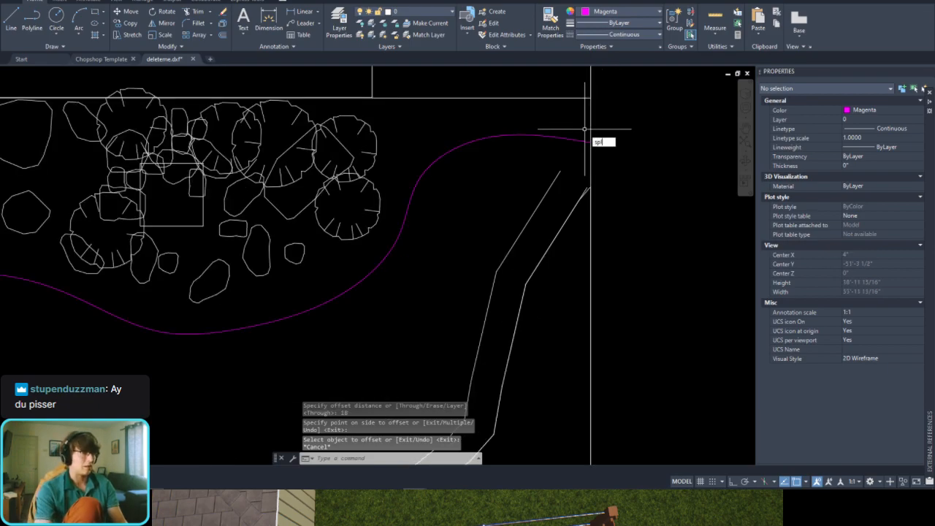
{"action": "type", "text": "spl"}
{"action": "key", "text": "Return"}
{"action": "left_click", "coordinate": [589, 141]}
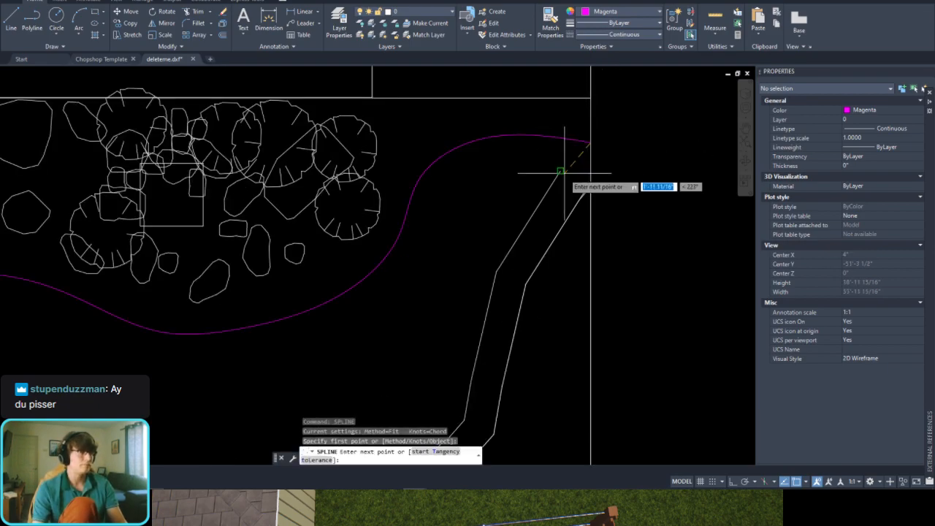
{"action": "scroll", "coordinate": [561, 173], "scroll_direction": "up", "scroll_amount": 4}
{"action": "left_click", "coordinate": [578, 108]}
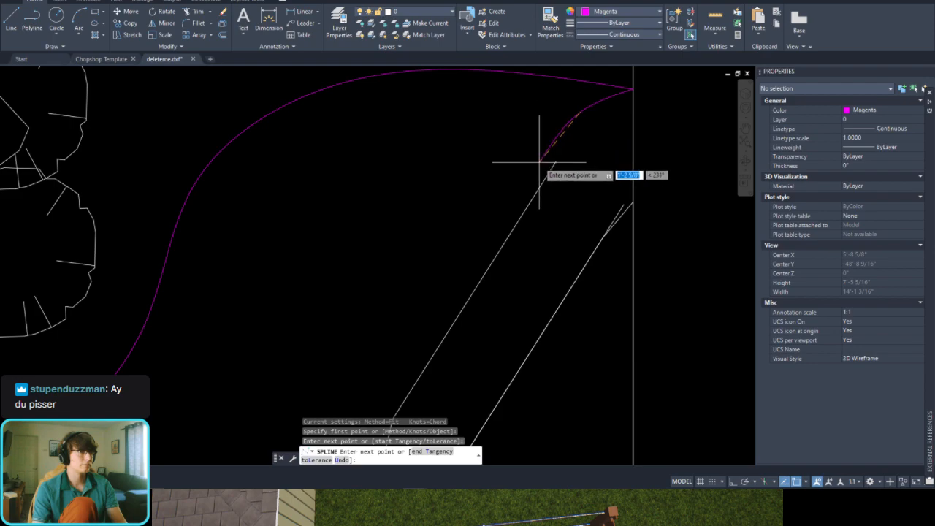
{"action": "scroll", "coordinate": [438, 277], "scroll_direction": "down", "scroll_amount": 2}
{"action": "left_click", "coordinate": [472, 284]}
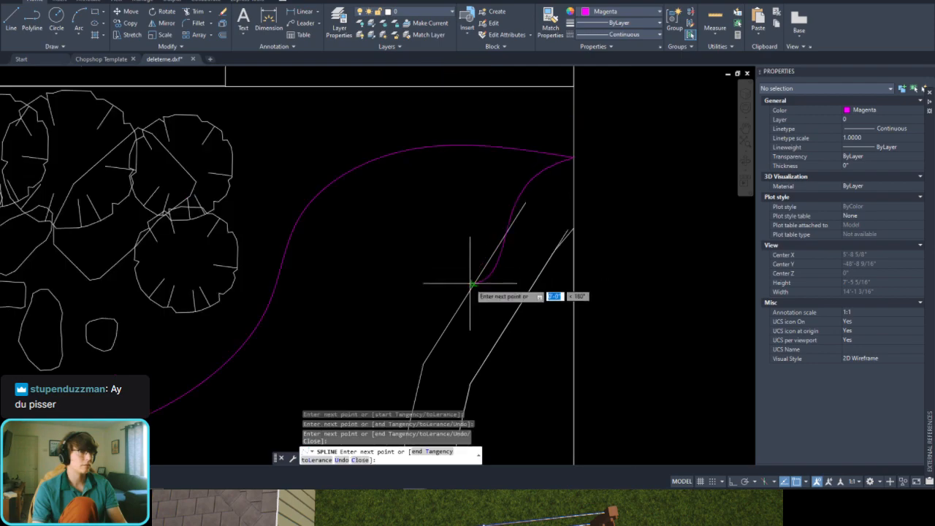
Step: Continue the second spline along the offset wall line, through its upper bends and onto the broad middle bulge
{"action": "middle_click_drag", "start_coordinate": [434, 331], "coordinate": [507, 206]}
{"action": "left_click", "coordinate": [497, 239]}
{"action": "middle_click_drag", "start_coordinate": [460, 333], "coordinate": [504, 219]}
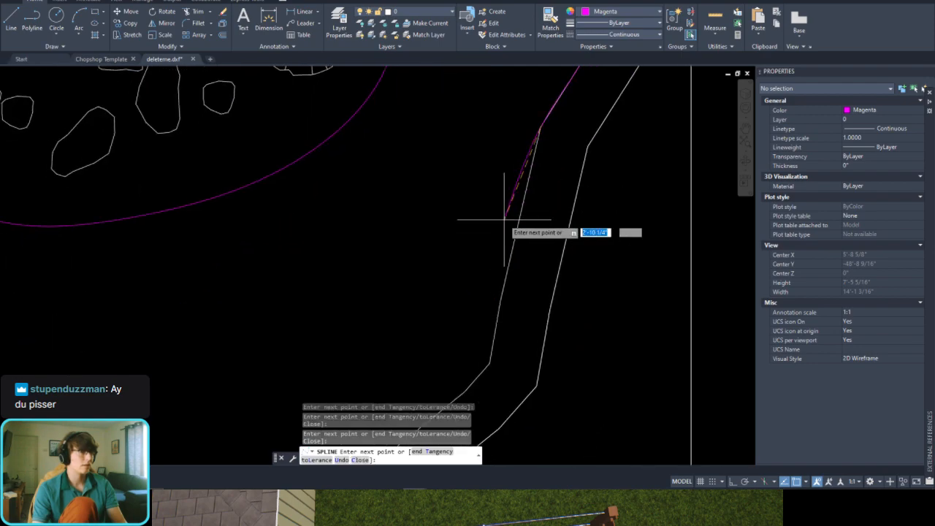
{"action": "left_click", "coordinate": [510, 259]}
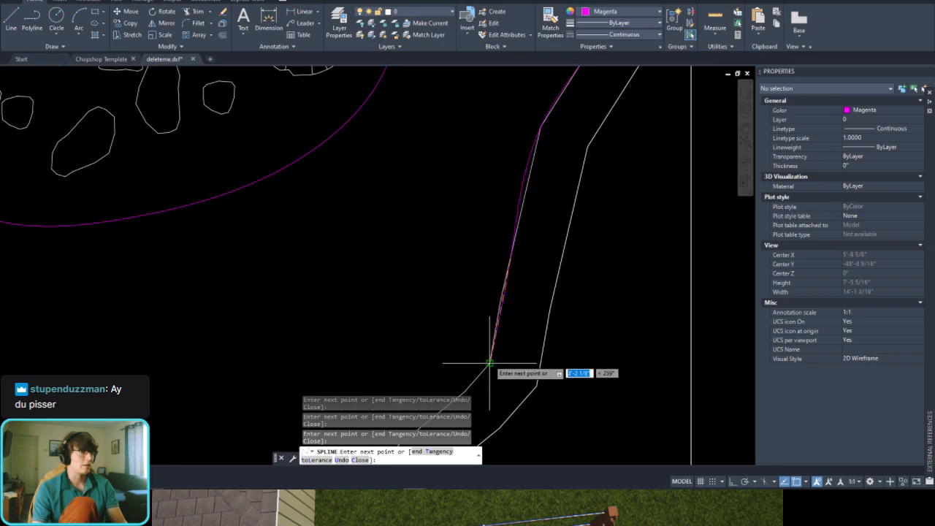
{"action": "scroll", "coordinate": [482, 241], "scroll_direction": "down", "scroll_amount": 3}
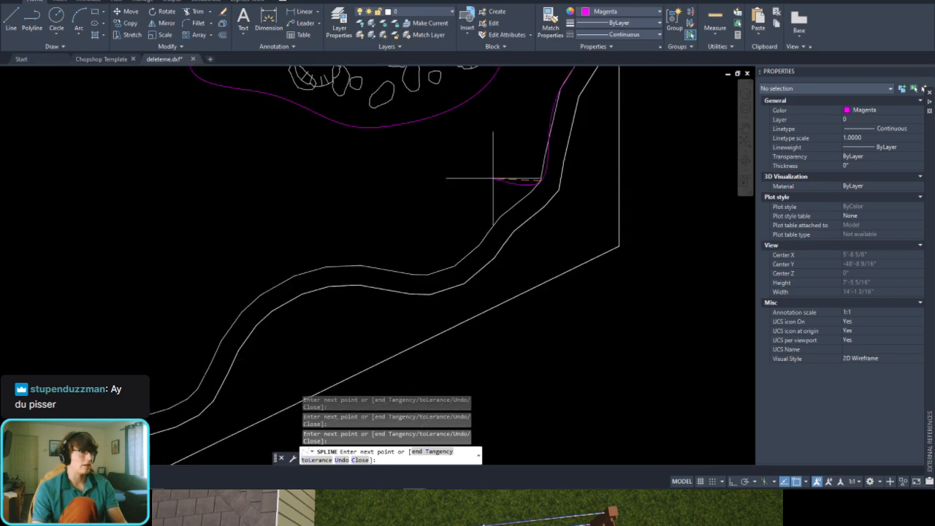
{"action": "left_click", "coordinate": [493, 225]}
{"action": "left_click", "coordinate": [451, 266]}
{"action": "left_click", "coordinate": [388, 271]}
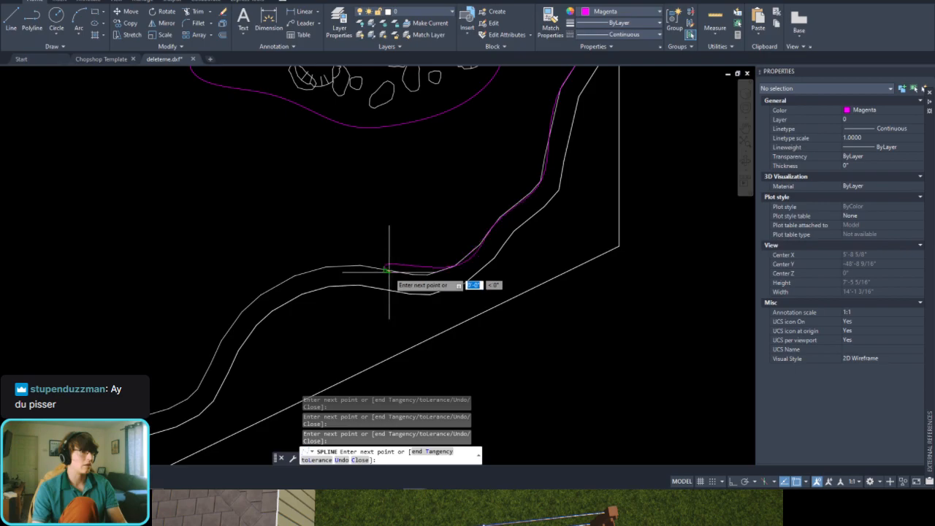
{"action": "left_click", "coordinate": [323, 268]}
Step: Carry the spline along the lower offset wall line, then swing it away from the wall toward the house and finish it there
{"action": "middle_click_drag", "start_coordinate": [245, 300], "coordinate": [403, 263]}
{"action": "scroll", "coordinate": [351, 239], "scroll_direction": "down", "scroll_amount": 6}
{"action": "scroll", "coordinate": [409, 265], "scroll_direction": "up", "scroll_amount": 3}
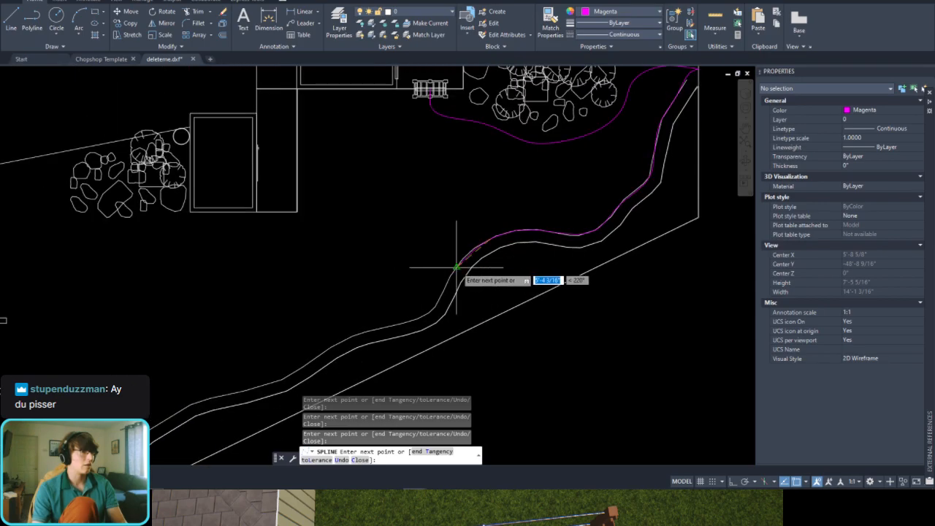
{"action": "left_click", "coordinate": [430, 314]}
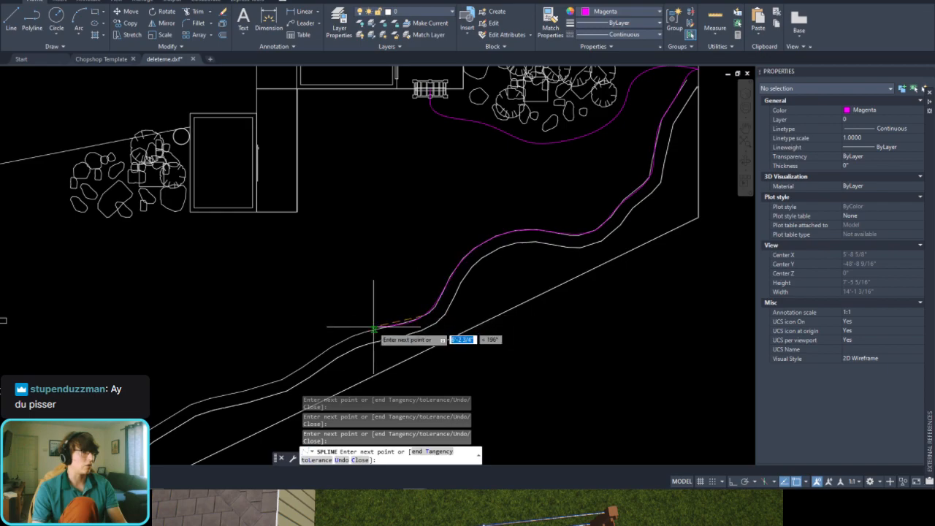
{"action": "left_click", "coordinate": [342, 341]}
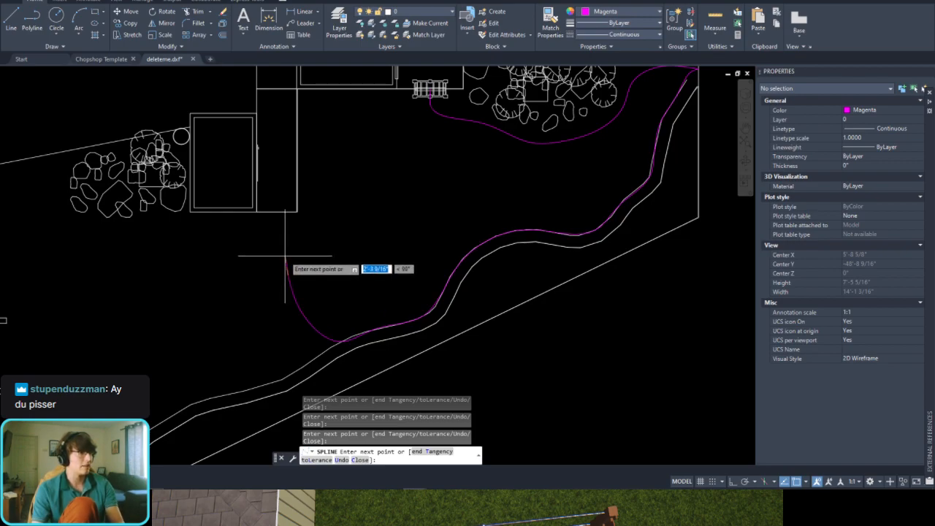
{"action": "left_click", "coordinate": [284, 255]}
{"action": "key", "text": "Return"}
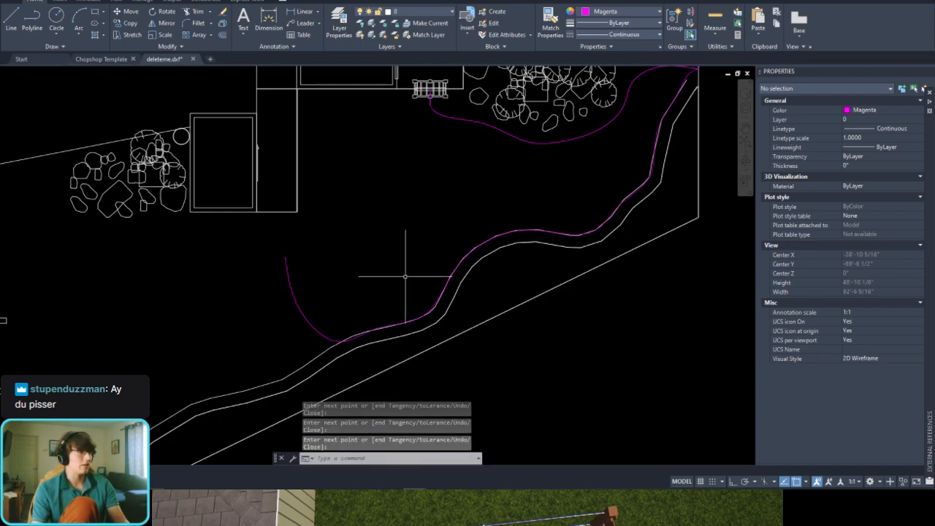
Step: Offset the boulder bed spline 18 inches to both sides and erase the original centre spline
{"action": "middle_click_drag", "start_coordinate": [522, 186], "coordinate": [408, 273]}
{"action": "left_click", "coordinate": [430, 218]}
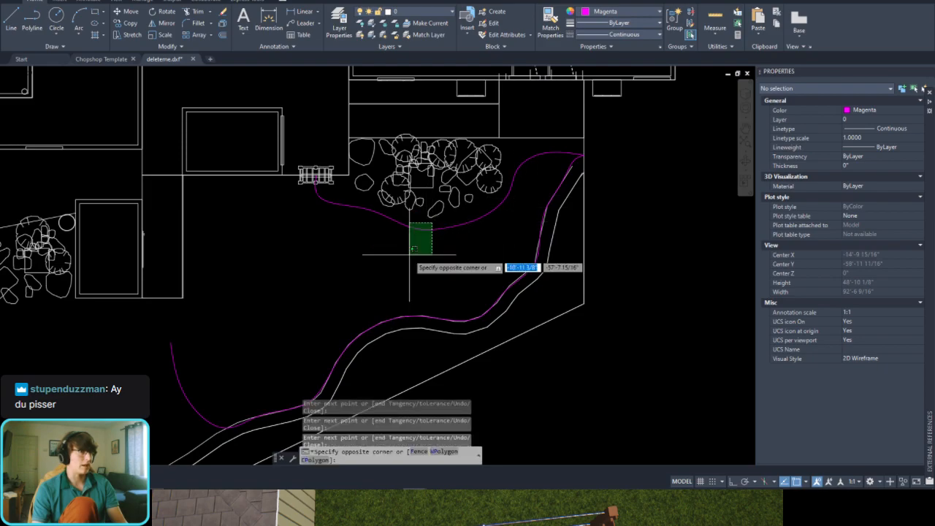
{"action": "left_click", "coordinate": [410, 251]}
{"action": "scroll", "coordinate": [447, 223], "scroll_direction": "up", "scroll_amount": 4}
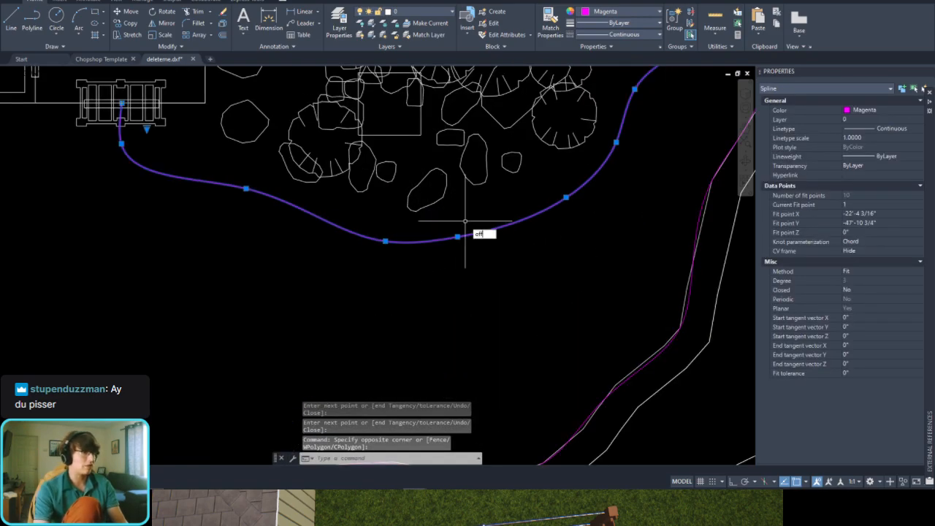
{"action": "key", "text": "Return"}
{"action": "key", "text": "Return"}
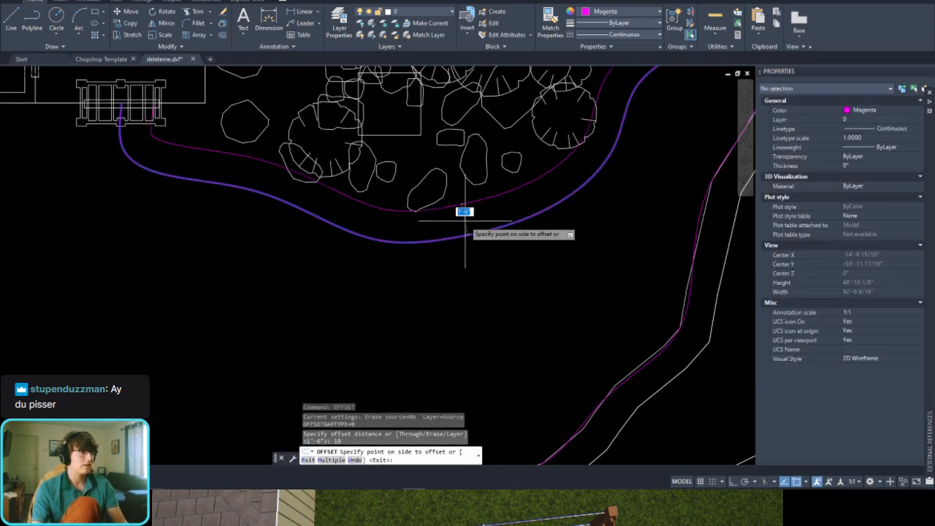
{"action": "left_click", "coordinate": [353, 235]}
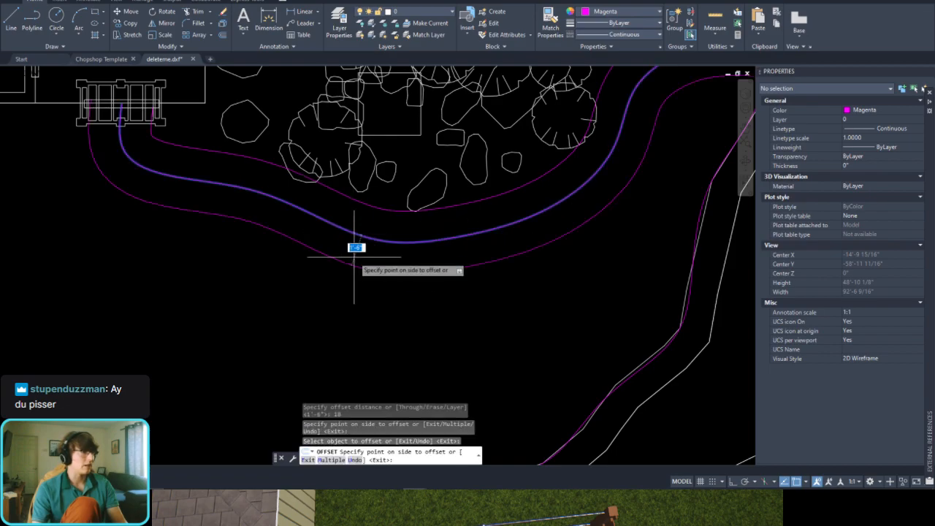
{"action": "left_click", "coordinate": [353, 258]}
{"action": "key", "text": "Escape"}
{"action": "left_click", "coordinate": [384, 241]}
{"action": "key", "text": "Delete"}
Step: Offset the second spline along the retaining wall 18 inches to both sides, then erase the original
{"action": "scroll", "coordinate": [414, 258], "scroll_direction": "down", "scroll_amount": 2}
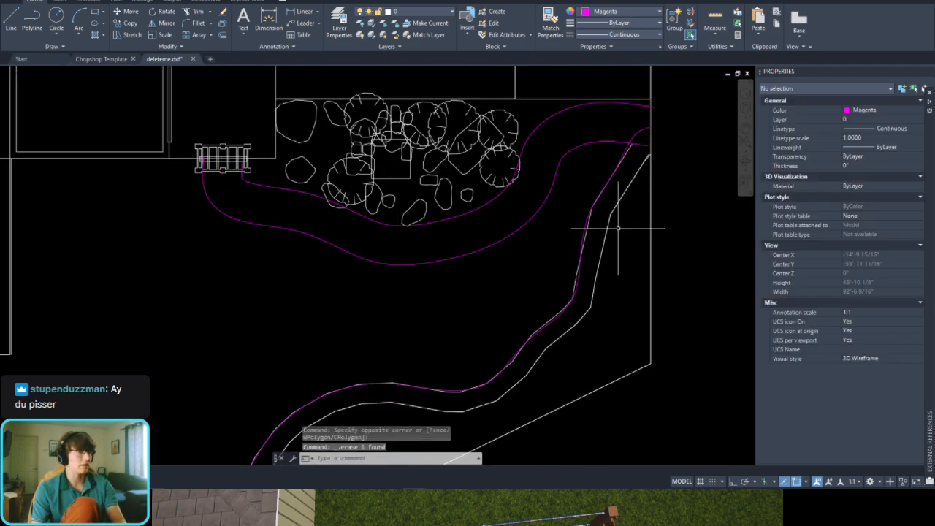
{"action": "left_click", "coordinate": [629, 143]}
{"action": "scroll", "coordinate": [627, 139], "scroll_direction": "up", "scroll_amount": 3}
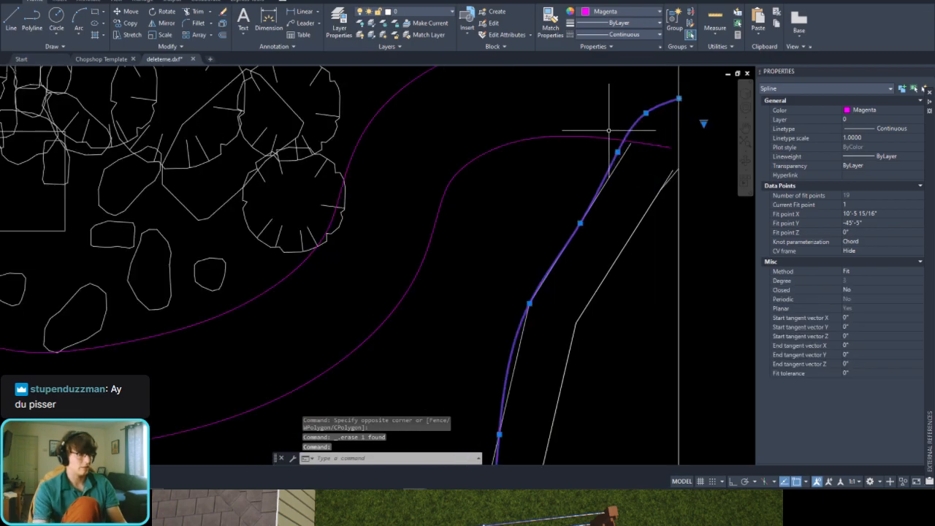
{"action": "type", "text": "of"}
{"action": "key", "text": "Return"}
{"action": "key", "text": "Return"}
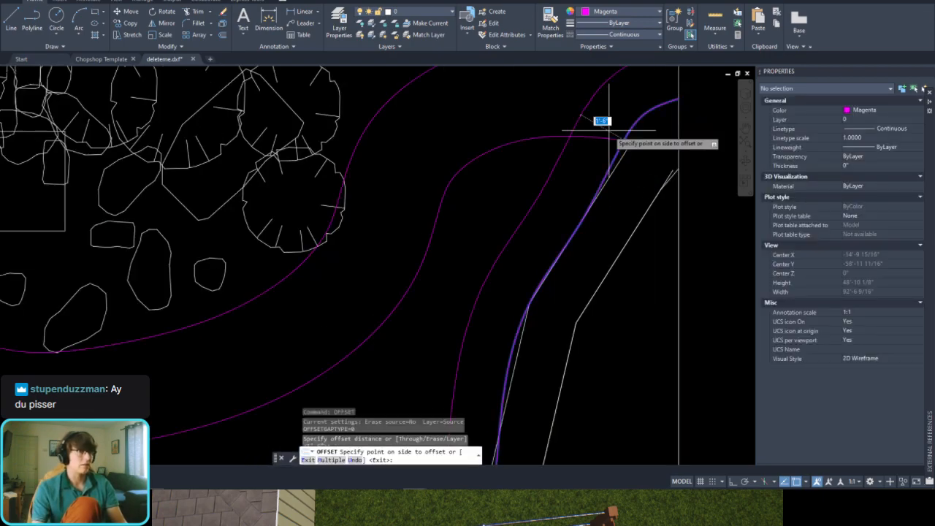
{"action": "left_click", "coordinate": [610, 132]}
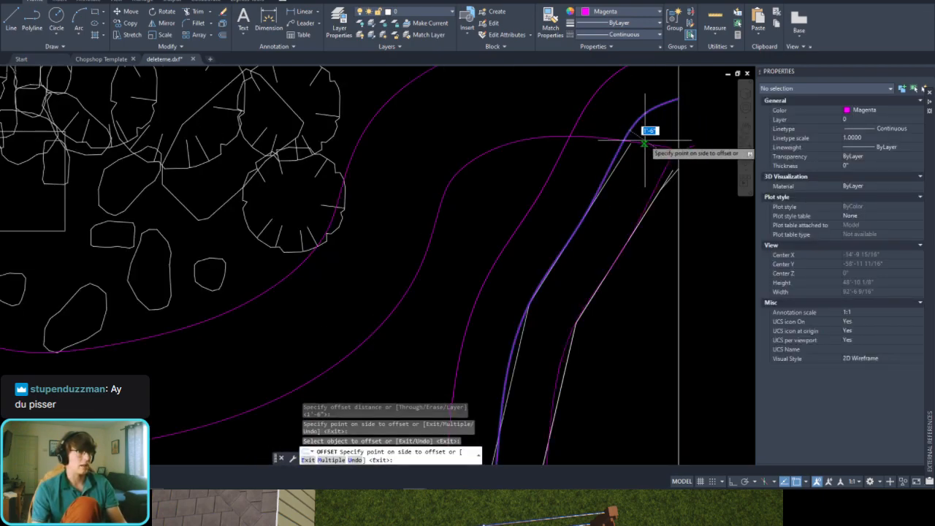
{"action": "key", "text": "Escape"}
{"action": "left_click", "coordinate": [641, 120]}
{"action": "key", "text": "Delete"}
{"action": "scroll", "coordinate": [632, 129], "scroll_direction": "down", "scroll_amount": 3}
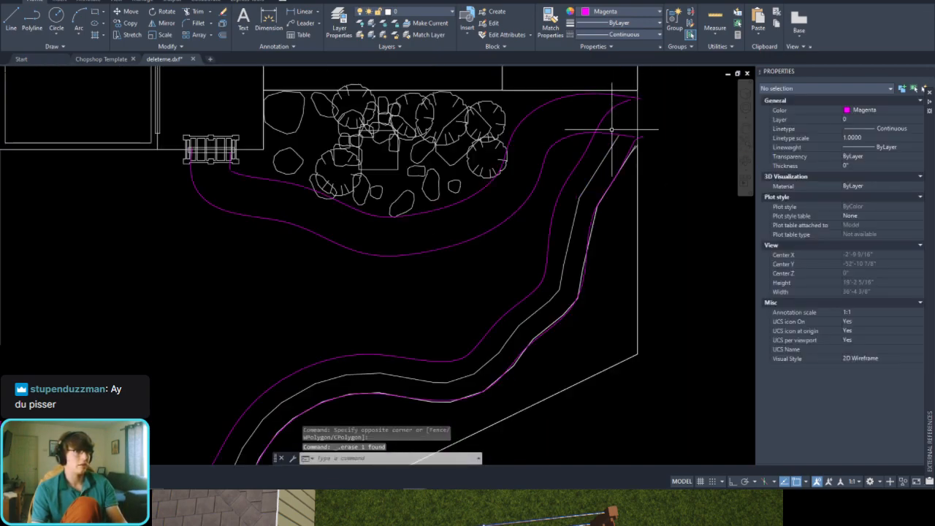
Step: Trim the yard-side wall curve where it runs past the boulder bed's outer curve
{"action": "scroll", "coordinate": [601, 129], "scroll_direction": "up", "scroll_amount": 2}
{"action": "left_click", "coordinate": [601, 131]}
{"action": "middle_click_drag", "start_coordinate": [601, 131], "coordinate": [577, 158]}
{"action": "scroll", "coordinate": [577, 158], "scroll_direction": "up", "scroll_amount": 2}
{"action": "type", "text": "tr"}
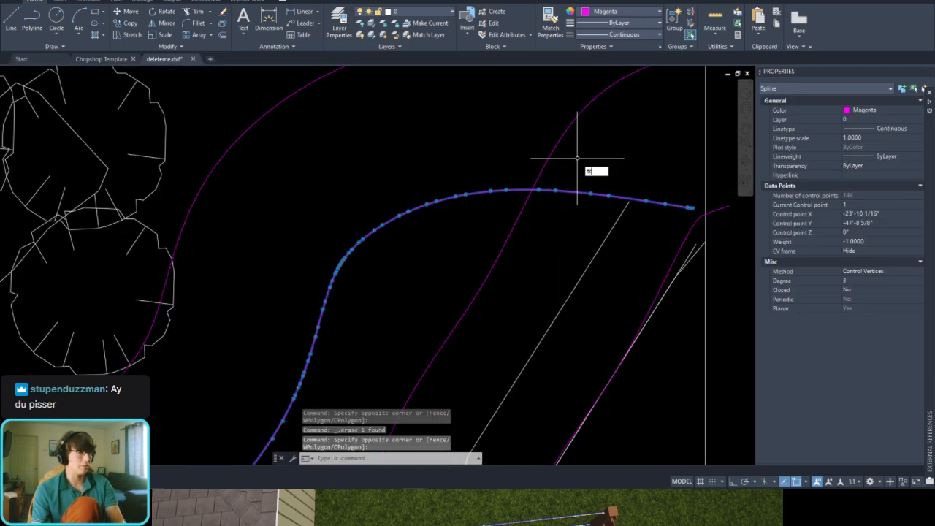
{"action": "key", "text": "space"}
{"action": "left_click", "coordinate": [576, 159]}
{"action": "left_click", "coordinate": [501, 158]}
{"action": "key", "text": "Escape"}
Step: Trim the boulder bed's outer curve back to its intersection with the yard-side wall curve
{"action": "left_click", "coordinate": [528, 222]}
{"action": "left_click", "coordinate": [499, 245]}
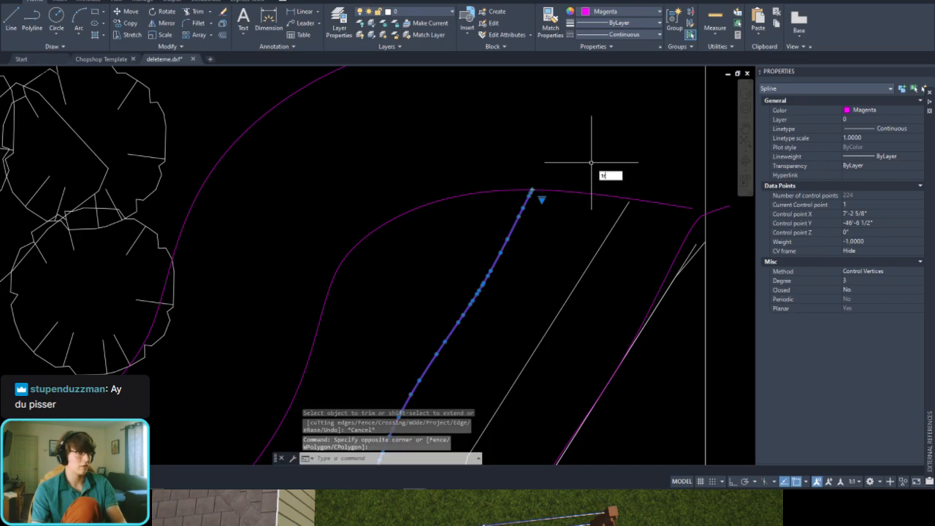
{"action": "key", "text": "space"}
{"action": "left_click", "coordinate": [588, 160]}
{"action": "left_click", "coordinate": [568, 233]}
{"action": "key", "text": "Escape"}
Step: Examine how the offset planter curves follow the retaining wall lines from the boundary to the curve's end near the house
{"action": "scroll", "coordinate": [626, 197], "scroll_direction": "down", "scroll_amount": 6}
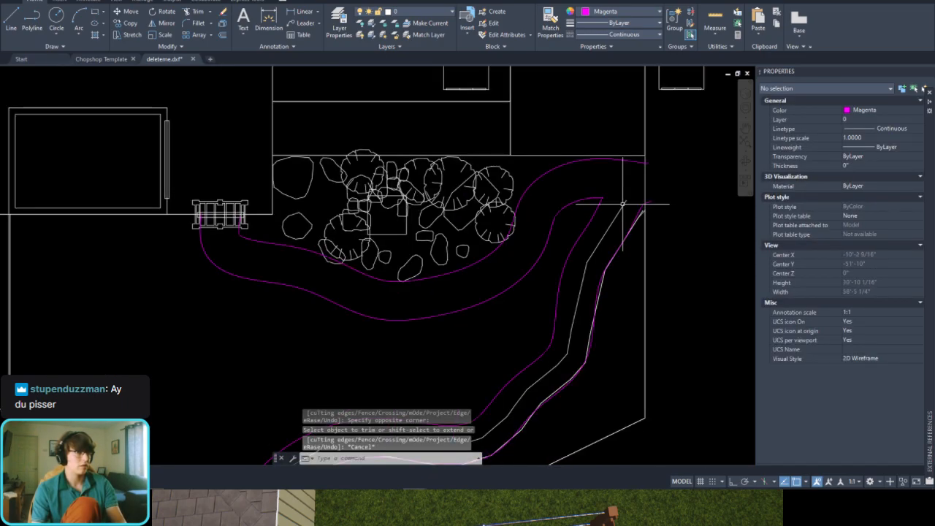
{"action": "middle_click_drag", "start_coordinate": [563, 369], "coordinate": [582, 227]}
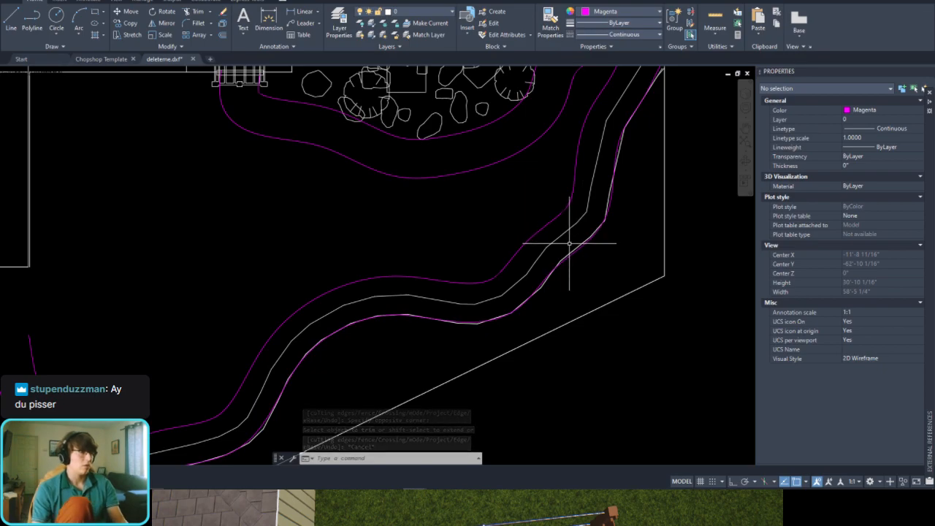
{"action": "left_click", "coordinate": [522, 279]}
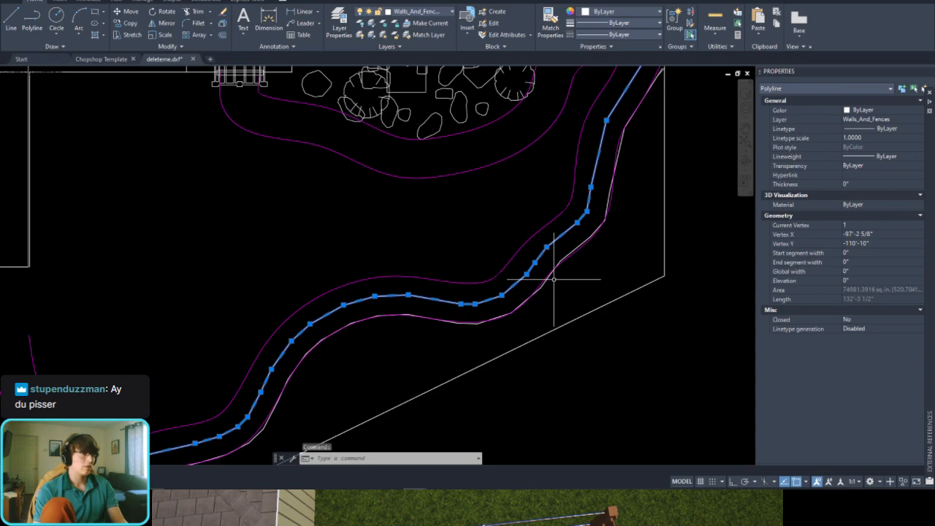
{"action": "scroll", "coordinate": [554, 279], "scroll_direction": "down", "scroll_amount": 3}
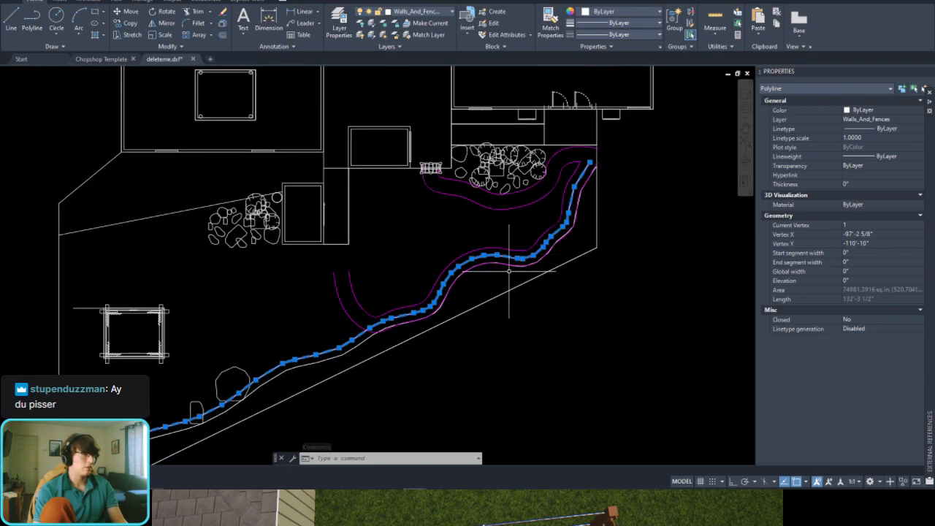
{"action": "scroll", "coordinate": [364, 332], "scroll_direction": "up", "scroll_amount": 5}
{"action": "key", "text": "Escape"}
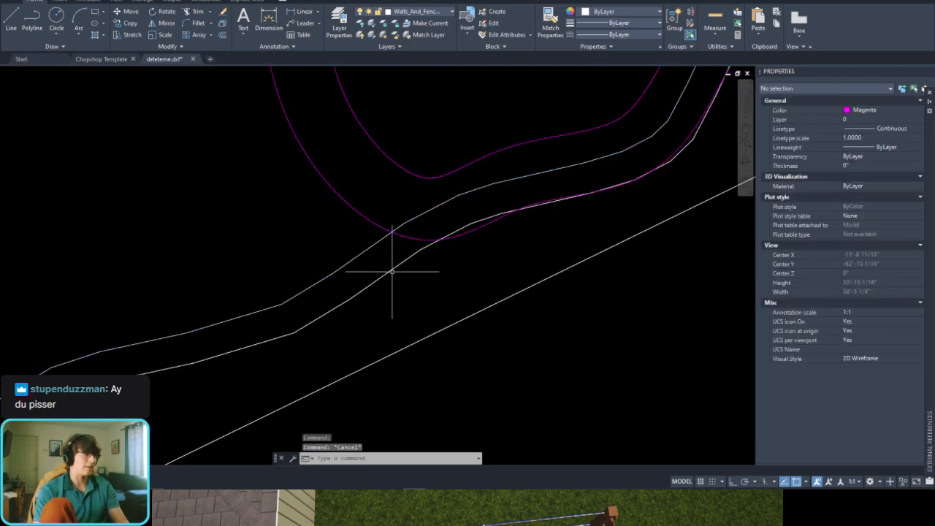
{"action": "left_click", "coordinate": [393, 271]}
{"action": "scroll", "coordinate": [406, 296], "scroll_direction": "down", "scroll_amount": 5}
{"action": "middle_click_drag", "start_coordinate": [538, 209], "coordinate": [466, 281]}
{"action": "key", "text": "Escape"}
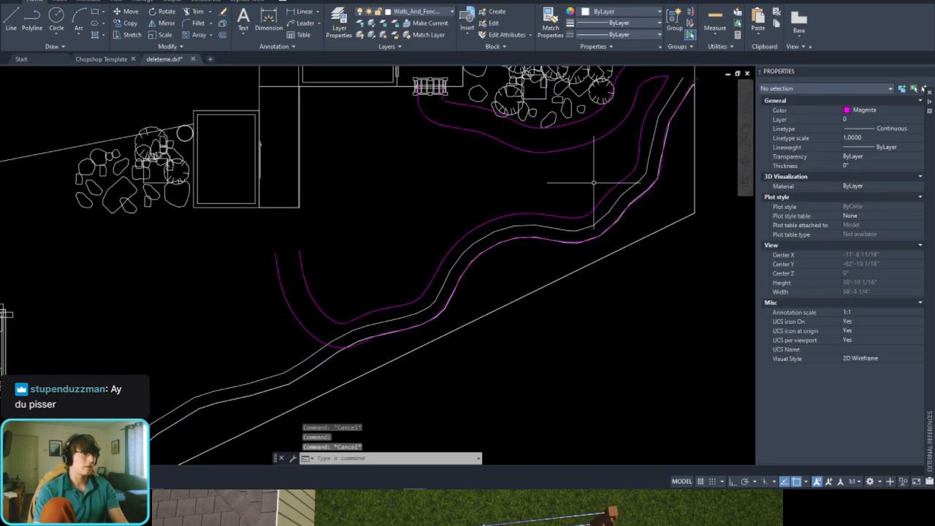
{"action": "middle_click_drag", "start_coordinate": [634, 134], "coordinate": [542, 230]}
{"action": "scroll", "coordinate": [558, 213], "scroll_direction": "up", "scroll_amount": 3}
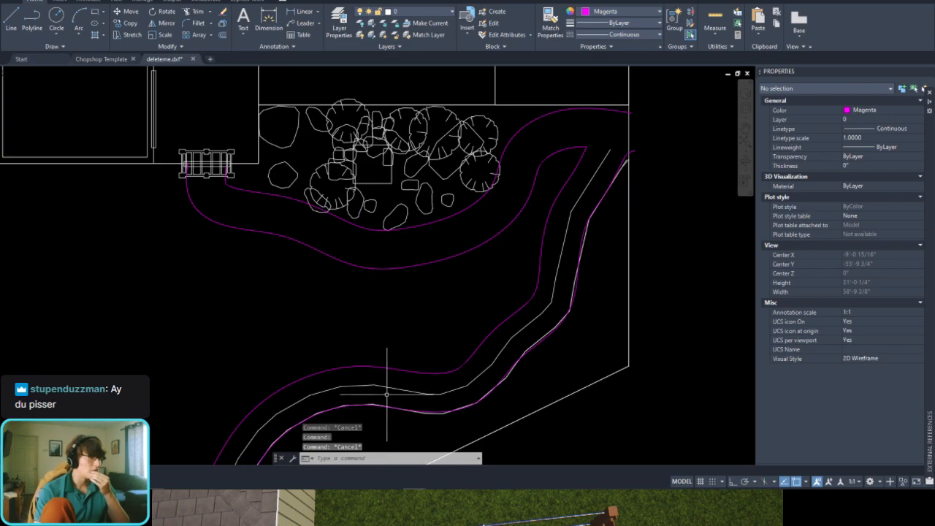
Step: Check the gap from a vertex of the offset wall line to the diagonal boundary with a temporary line
{"action": "middle_click_drag", "start_coordinate": [512, 324], "coordinate": [477, 252]}
{"action": "scroll", "coordinate": [478, 253], "scroll_direction": "up", "scroll_amount": 4}
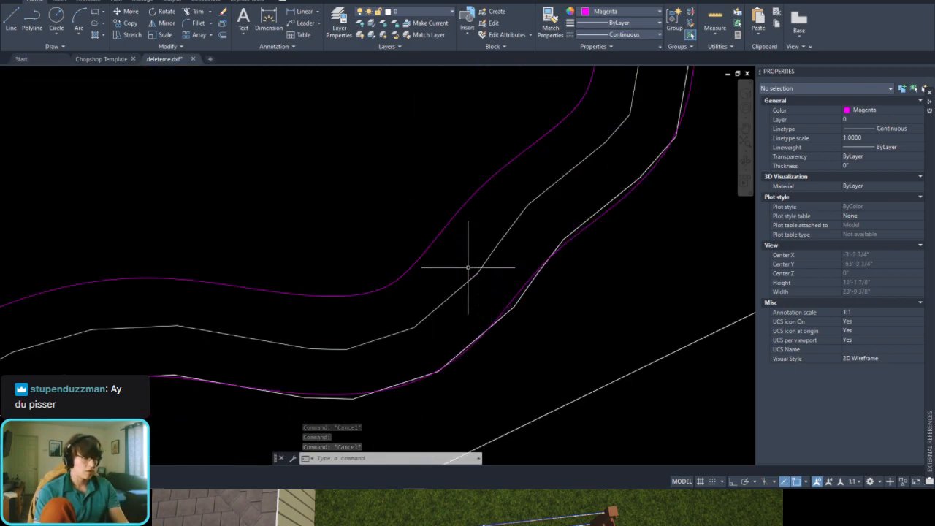
{"action": "type", "text": "l"}
{"action": "key", "text": "Return"}
{"action": "scroll", "coordinate": [567, 237], "scroll_direction": "down", "scroll_amount": 3}
{"action": "scroll", "coordinate": [463, 307], "scroll_direction": "up", "scroll_amount": 3}
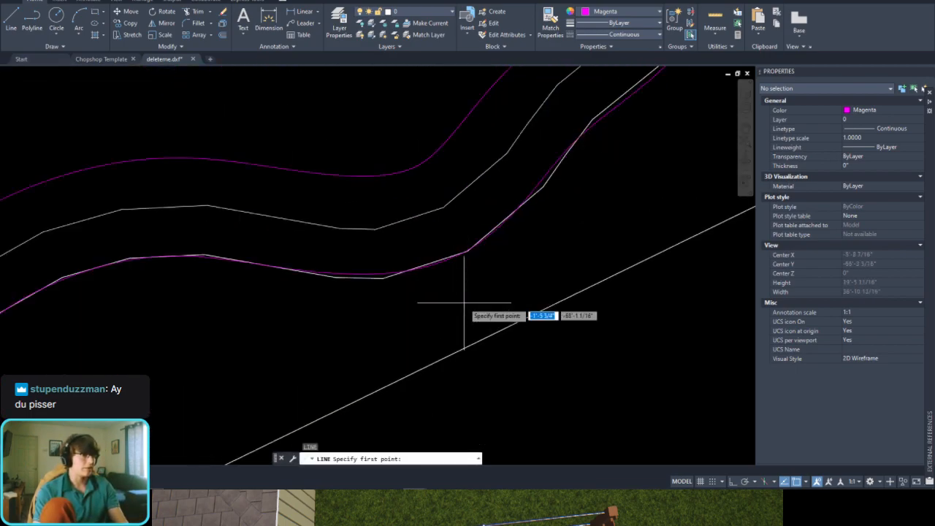
{"action": "left_click", "coordinate": [443, 207]}
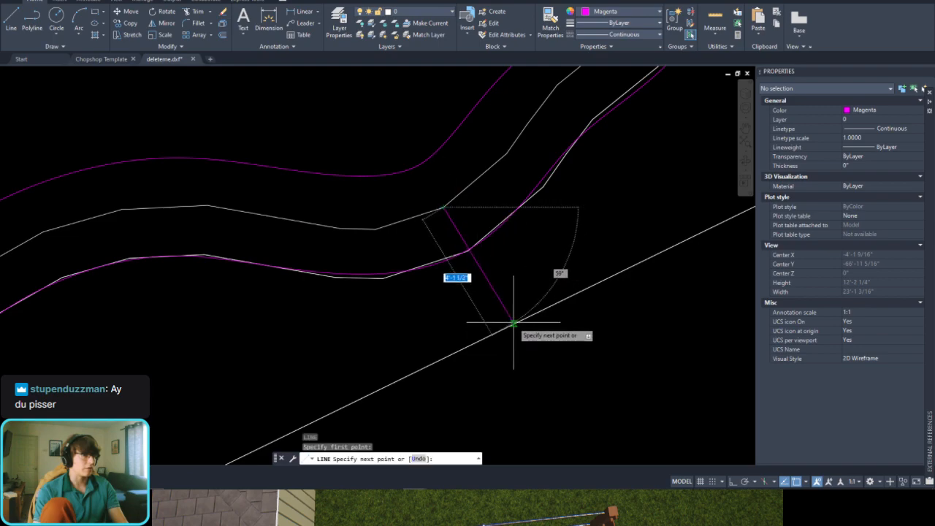
{"action": "key", "text": "Escape"}
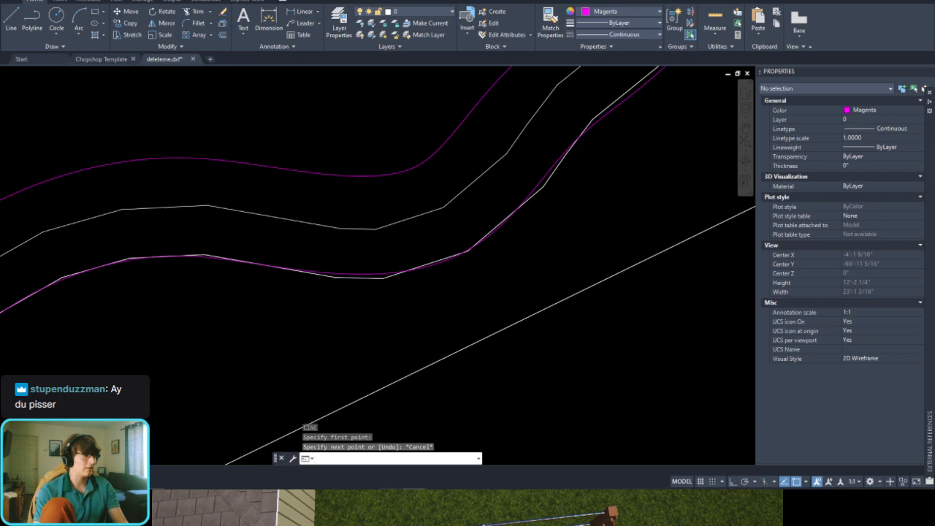
Step: Switch to the landscape design program, measure from the retaining wall's yard-side edge to the diagonal boundary, and delete the measurement
{"action": "key", "text": "alt+Tab"}
{"action": "scroll", "coordinate": [524, 195], "scroll_direction": "up", "scroll_amount": 6}
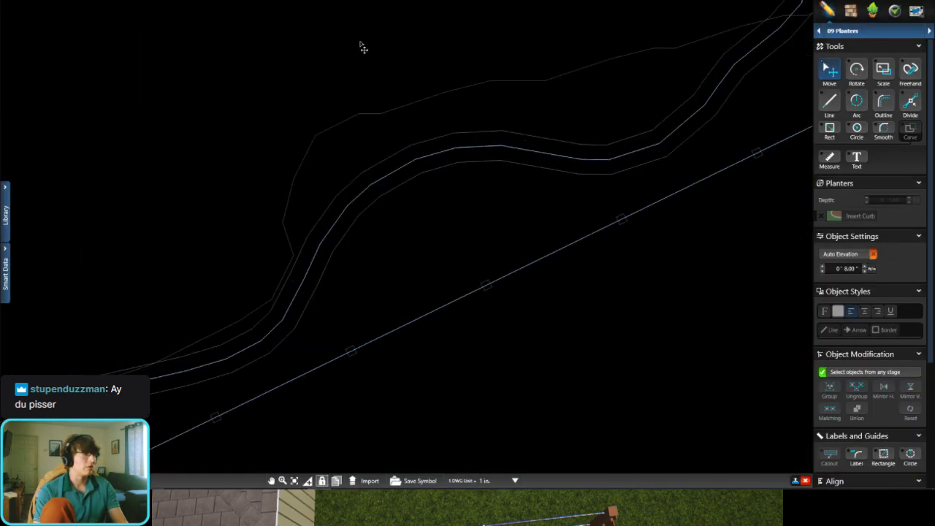
{"action": "left_click", "coordinate": [830, 158]}
{"action": "scroll", "coordinate": [476, 213], "scroll_direction": "down", "scroll_amount": 2}
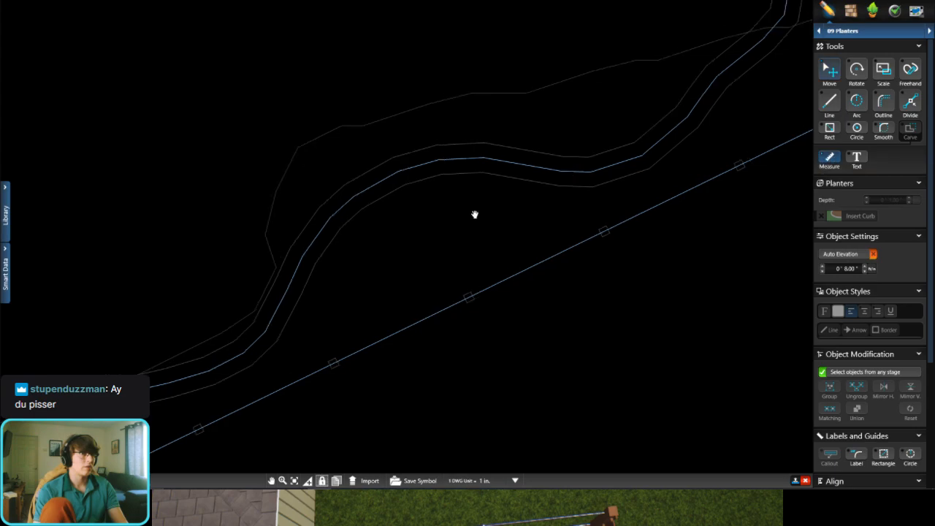
{"action": "scroll", "coordinate": [401, 278], "scroll_direction": "down", "scroll_amount": 2}
{"action": "scroll", "coordinate": [416, 281], "scroll_direction": "up", "scroll_amount": 2}
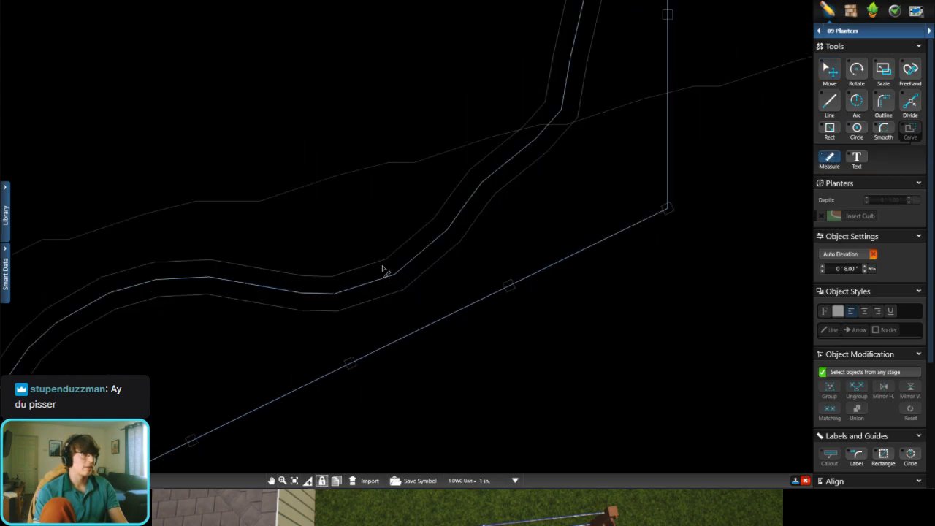
{"action": "left_click_drag", "start_coordinate": [391, 268], "coordinate": [426, 333]}
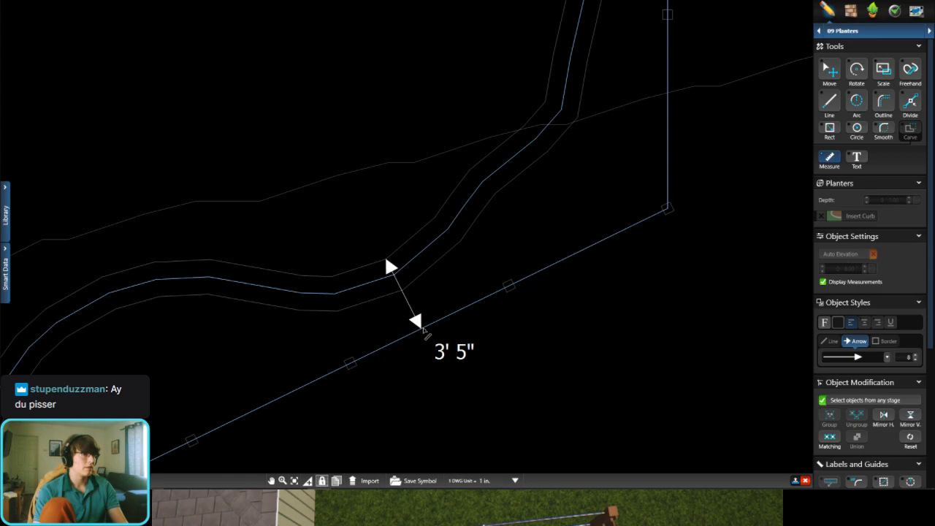
{"action": "key", "text": "Delete"}
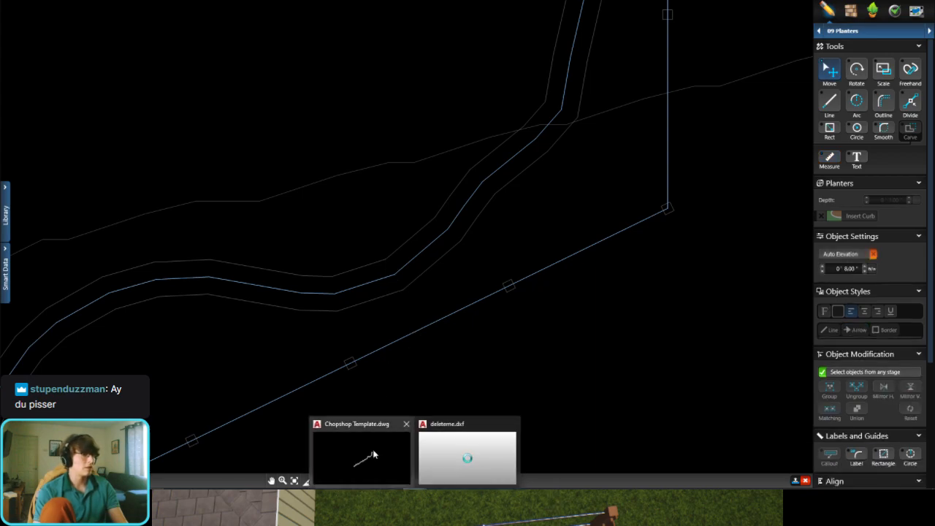
Step: Switch back to the deleteme.dxf drawing in AutoCAD and maximize its window
{"action": "left_click", "coordinate": [462, 453]}
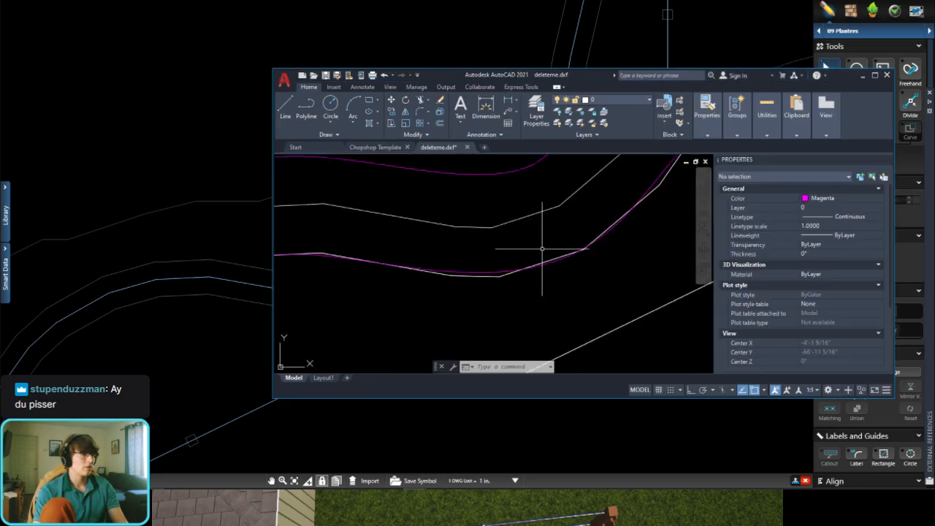
{"action": "left_click", "coordinate": [874, 76]}
{"action": "scroll", "coordinate": [417, 285], "scroll_direction": "down", "scroll_amount": 4}
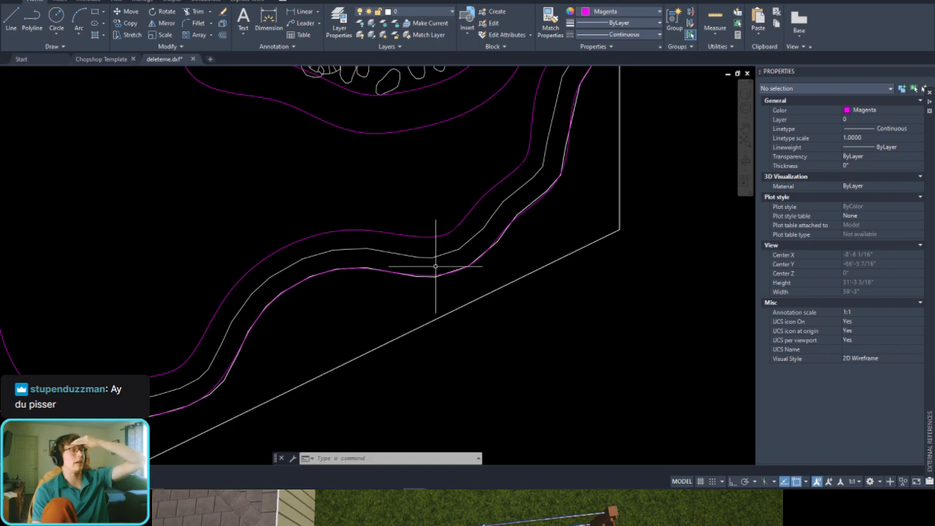
Step: Undo the trims, erasures and 18-inch offsets of both planter splines
{"action": "middle_click_drag", "start_coordinate": [471, 192], "coordinate": [435, 287]}
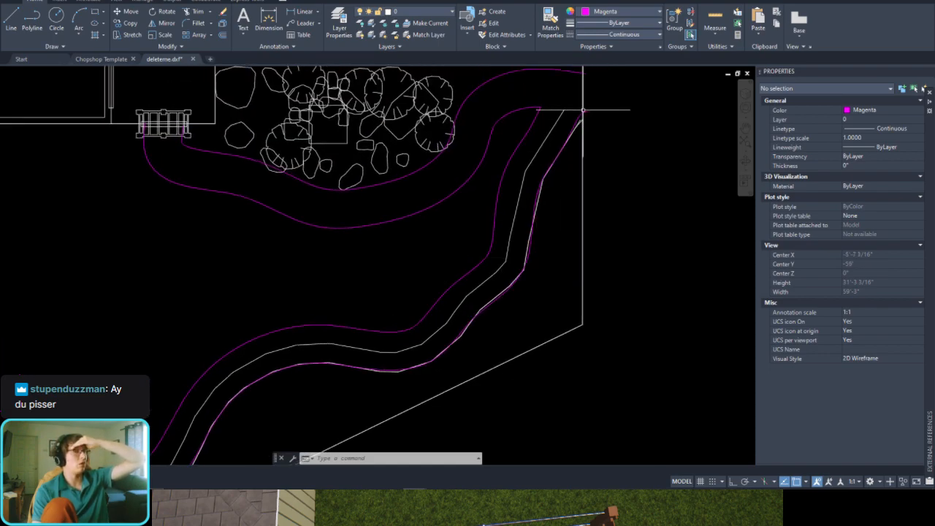
{"action": "scroll", "coordinate": [571, 122], "scroll_direction": "up", "scroll_amount": 5}
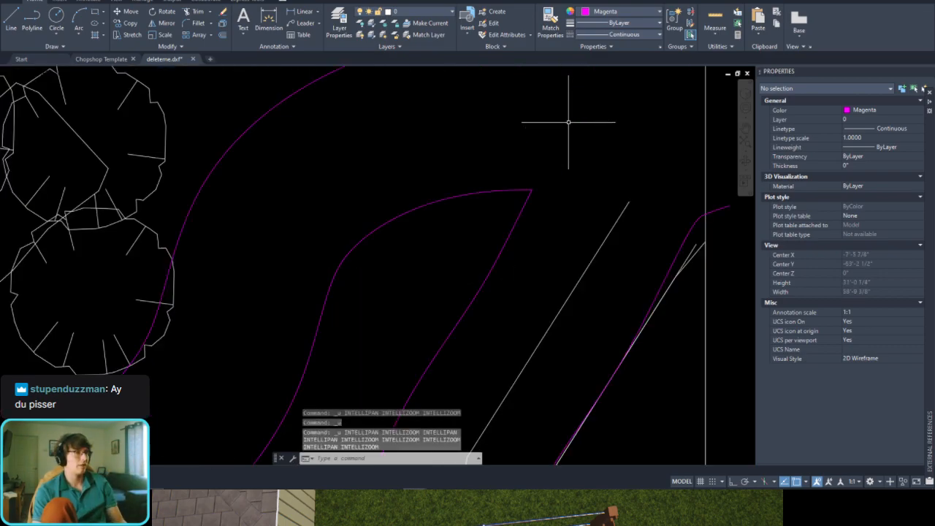
{"action": "key", "text": "ctrl+z"}
{"action": "key", "text": "ctrl+z"}
{"action": "key", "text": "ctrl+z"}
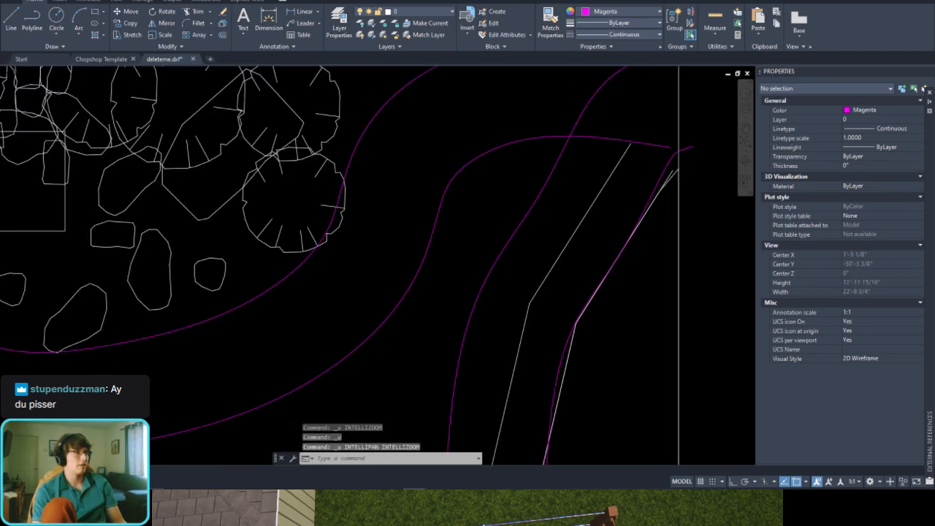
{"action": "key", "text": "ctrl+z"}
{"action": "key", "text": "ctrl+z"}
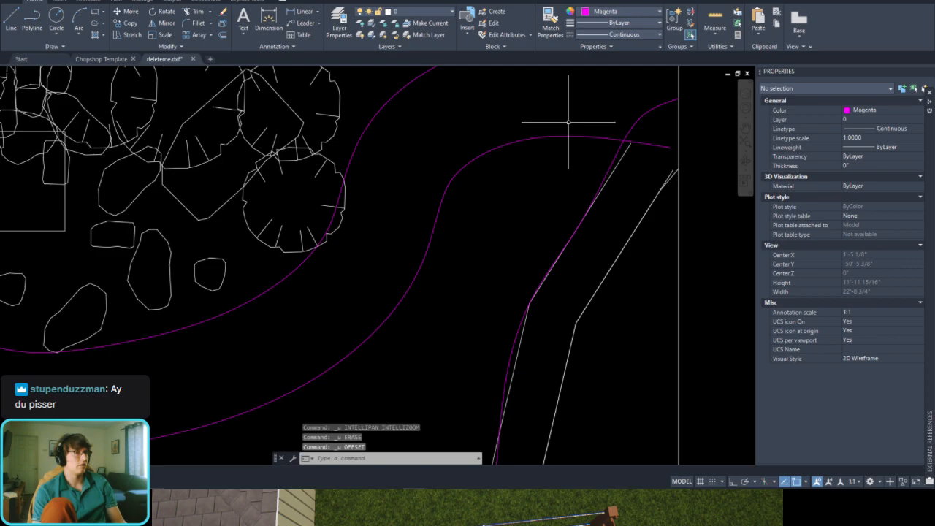
{"action": "key", "text": "ctrl+z"}
{"action": "key", "text": "ctrl+z"}
{"action": "key", "text": "ctrl+z"}
{"action": "key", "text": "ctrl+z"}
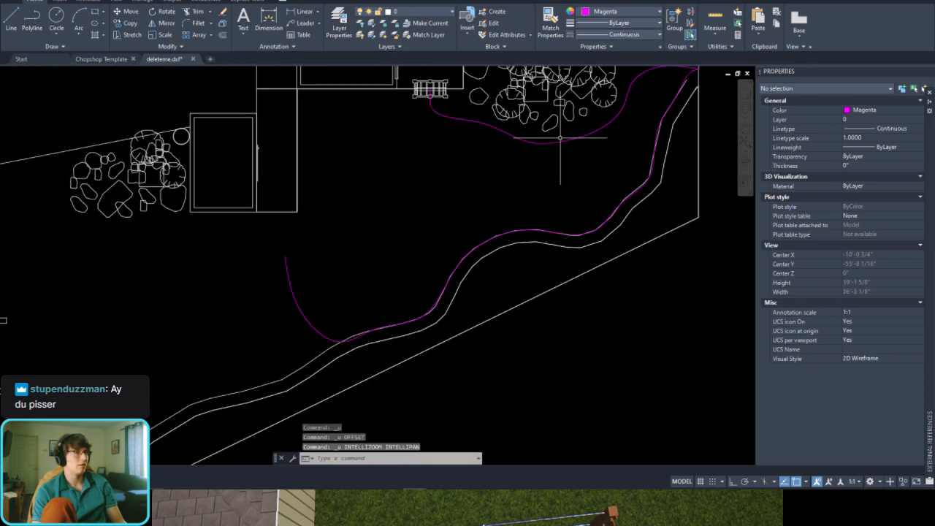
Step: Undo the second spline and the 18-inch offset of the retaining wall polyline
{"action": "key", "text": "ctrl+z"}
{"action": "key", "text": "ctrl+z"}
{"action": "key", "text": "ctrl+z"}
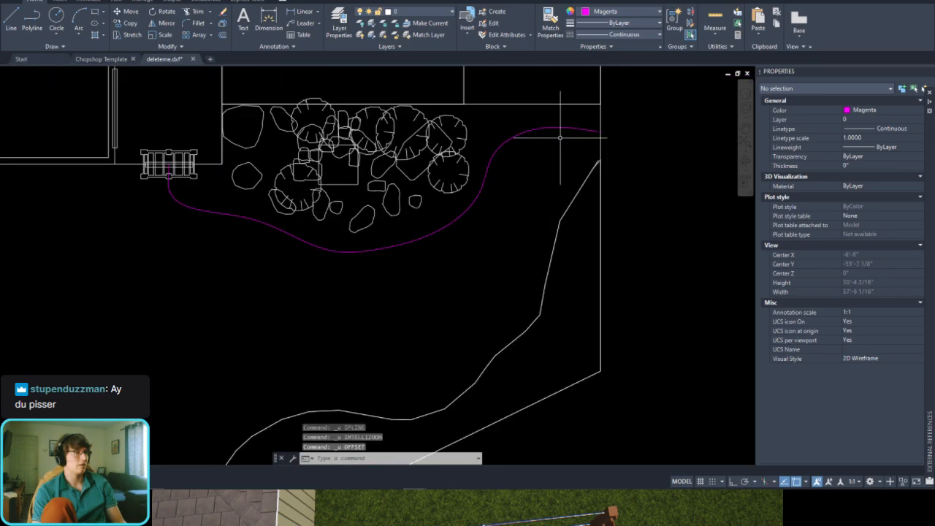
Step: Offset the retaining wall's yard-side polyline 18 inches toward the yard
{"action": "scroll", "coordinate": [442, 274], "scroll_direction": "down", "scroll_amount": 3}
{"action": "scroll", "coordinate": [389, 327], "scroll_direction": "up", "scroll_amount": 1}
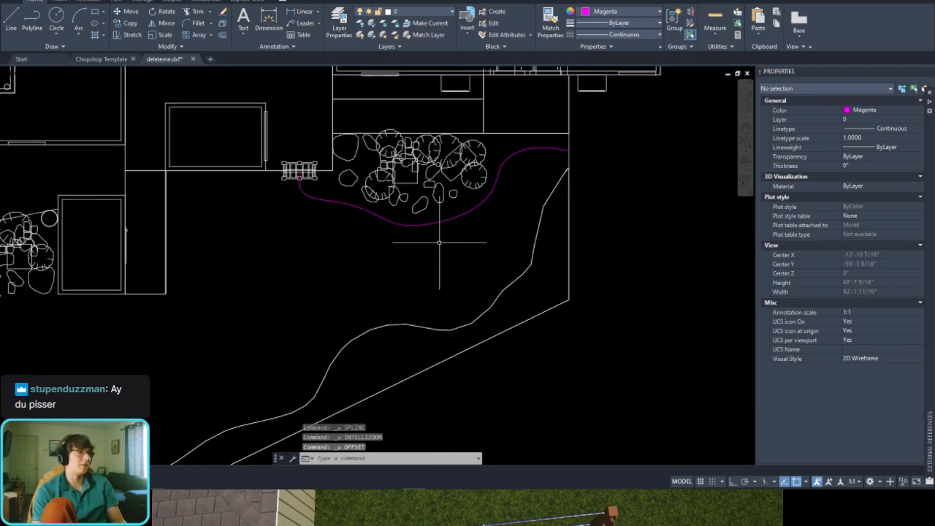
{"action": "scroll", "coordinate": [444, 255], "scroll_direction": "up", "scroll_amount": 2}
{"action": "left_click", "coordinate": [471, 317]}
{"action": "left_click", "coordinate": [445, 352]}
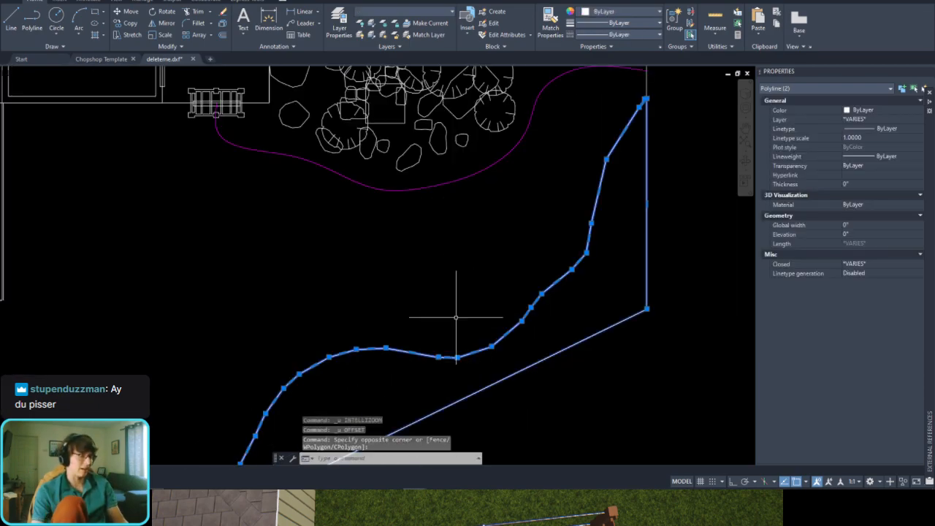
{"action": "type", "text": "offs"}
{"action": "key", "text": "Return"}
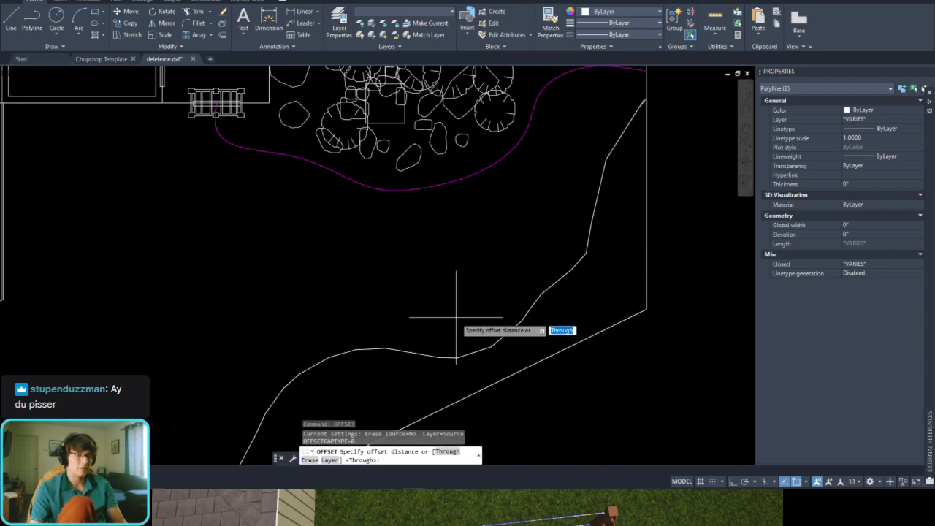
{"action": "key", "text": "Return"}
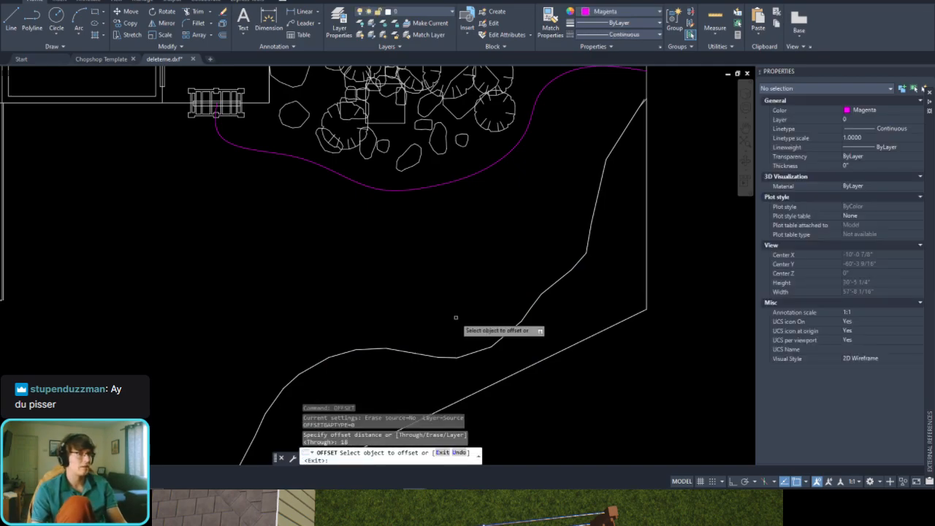
{"action": "left_click", "coordinate": [499, 334]}
{"action": "left_click", "coordinate": [485, 315]}
Step: Match the new wall offset's properties to the magenta spline around the boulder bed
{"action": "left_click", "coordinate": [539, 111]}
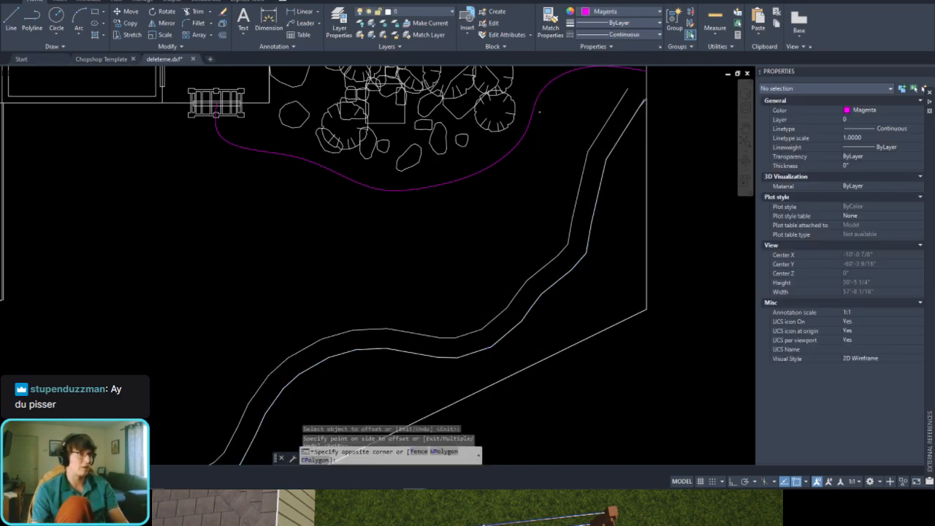
{"action": "left_click", "coordinate": [529, 114]}
{"action": "scroll", "coordinate": [563, 84], "scroll_direction": "up", "scroll_amount": 2}
{"action": "left_click", "coordinate": [550, 22]}
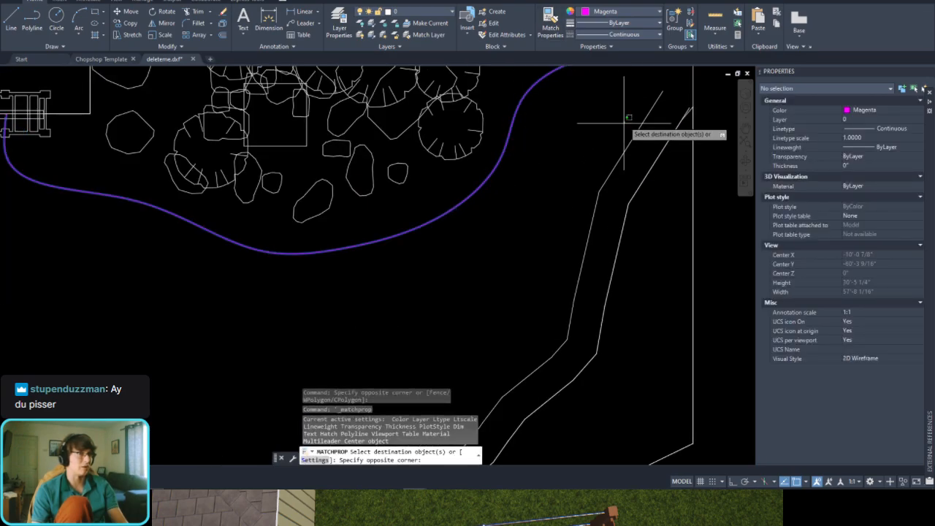
{"action": "scroll", "coordinate": [623, 120], "scroll_direction": "down", "scroll_amount": 4}
{"action": "key", "text": "Escape"}
{"action": "scroll", "coordinate": [494, 184], "scroll_direction": "up", "scroll_amount": 2}
{"action": "middle_click_drag", "start_coordinate": [495, 183], "coordinate": [452, 209]}
{"action": "scroll", "coordinate": [421, 165], "scroll_direction": "up", "scroll_amount": 4}
{"action": "left_click", "coordinate": [537, 148]}
{"action": "left_click", "coordinate": [444, 171]}
{"action": "key", "text": "Escape"}
Step: Start a spline at the boulder-bed curve's end on the vertical boundary and trace the magenta wall offset down to its first sharp bend
{"action": "middle_click_drag", "start_coordinate": [672, 163], "coordinate": [463, 214]}
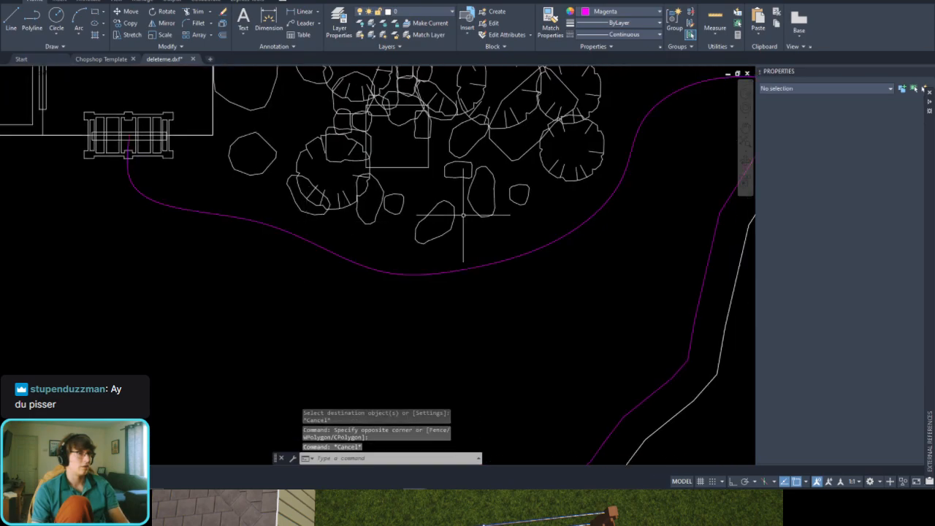
{"action": "scroll", "coordinate": [544, 216], "scroll_direction": "down", "scroll_amount": 4}
{"action": "scroll", "coordinate": [628, 186], "scroll_direction": "up", "scroll_amount": 3}
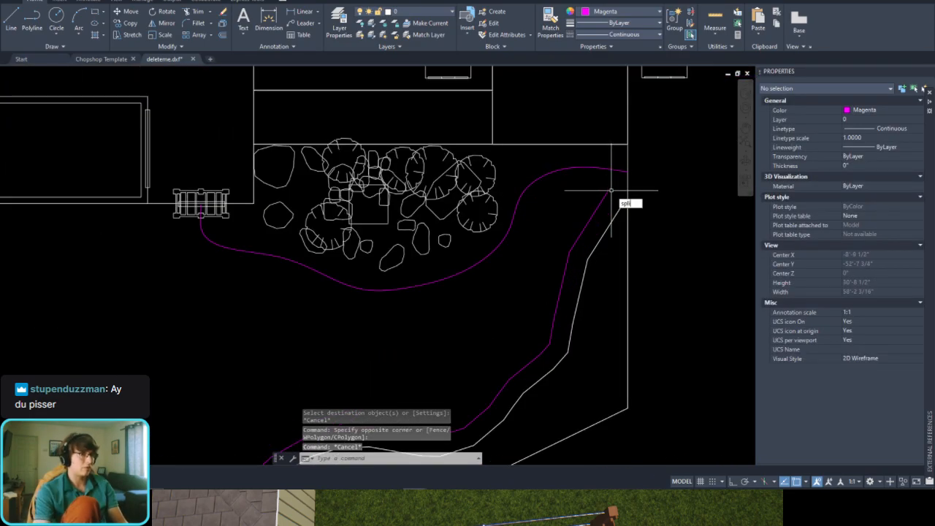
{"action": "type", "text": "spli"}
{"action": "key", "text": "Return"}
{"action": "scroll", "coordinate": [614, 191], "scroll_direction": "up", "scroll_amount": 4}
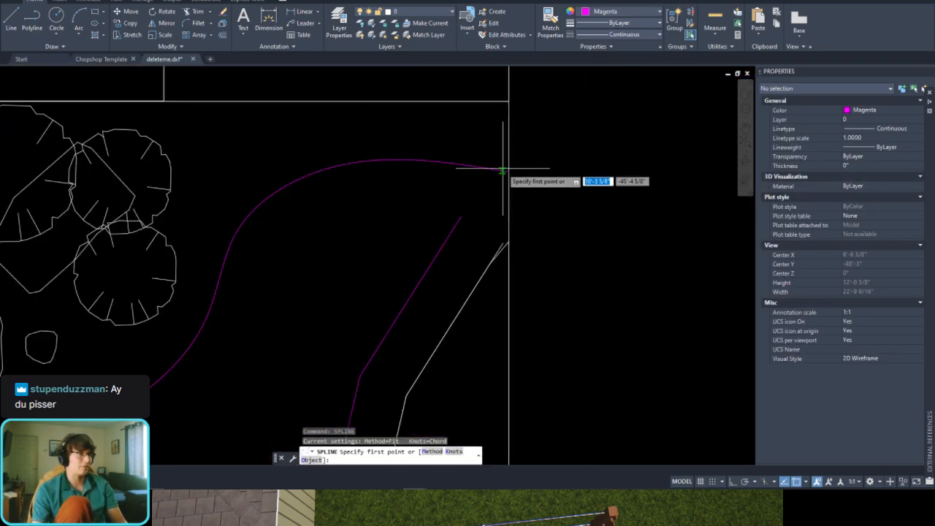
{"action": "left_click", "coordinate": [504, 171]}
{"action": "left_click", "coordinate": [469, 185]}
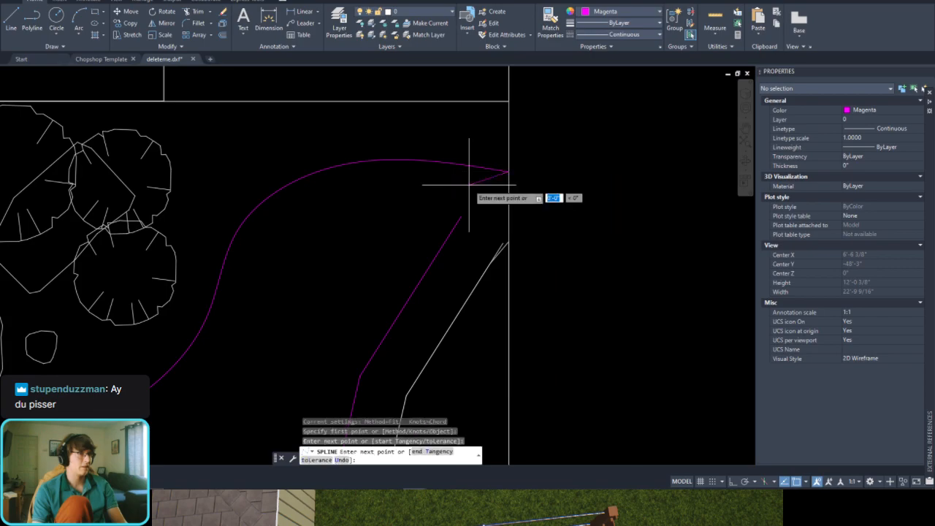
{"action": "left_click", "coordinate": [456, 222]}
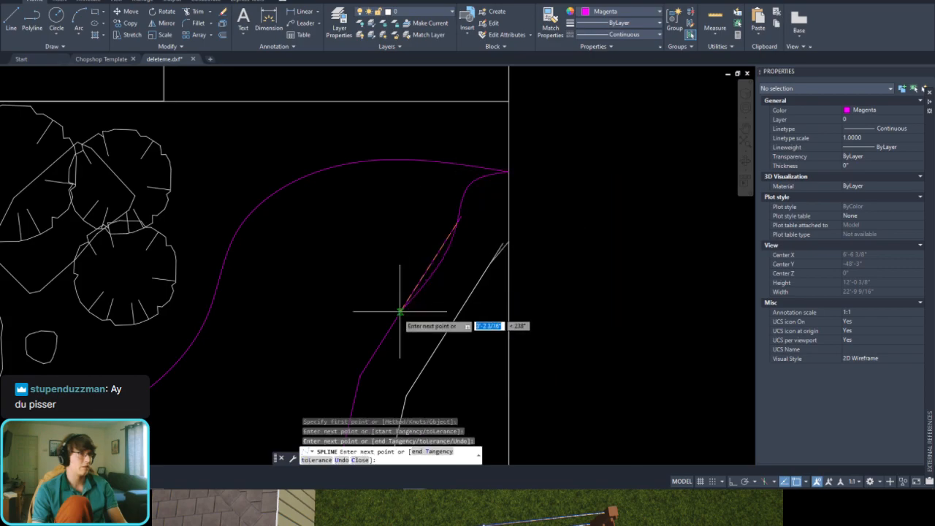
{"action": "left_click", "coordinate": [439, 255]}
{"action": "middle_click_drag", "start_coordinate": [380, 336], "coordinate": [467, 207]}
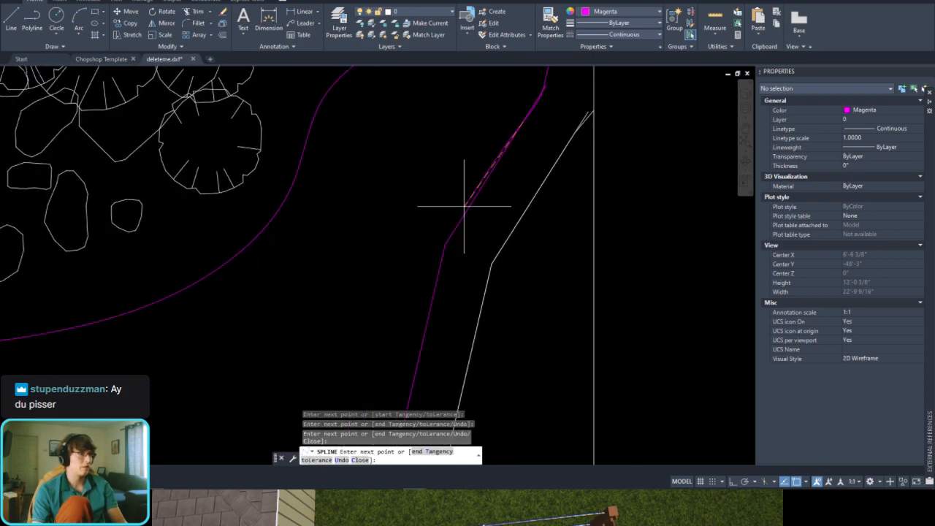
{"action": "left_click", "coordinate": [444, 241]}
{"action": "middle_click_drag", "start_coordinate": [396, 320], "coordinate": [516, 167]}
{"action": "left_click", "coordinate": [495, 211]}
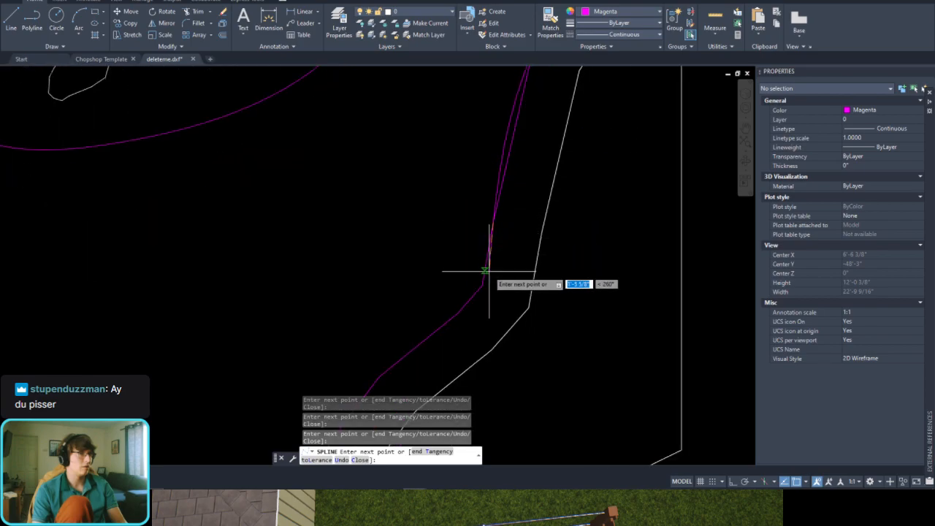
{"action": "left_click", "coordinate": [485, 284]}
Step: Continue the spline along the remaining bends of the wall offset, and finish it by curving away from the wall into the yard
{"action": "middle_click_drag", "start_coordinate": [390, 365], "coordinate": [468, 198]}
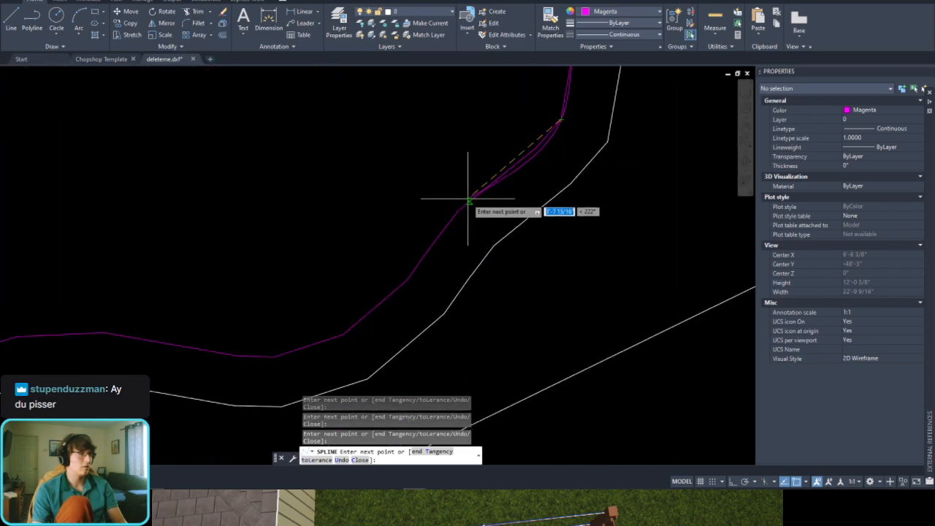
{"action": "left_click", "coordinate": [468, 198]}
{"action": "left_click", "coordinate": [406, 279]}
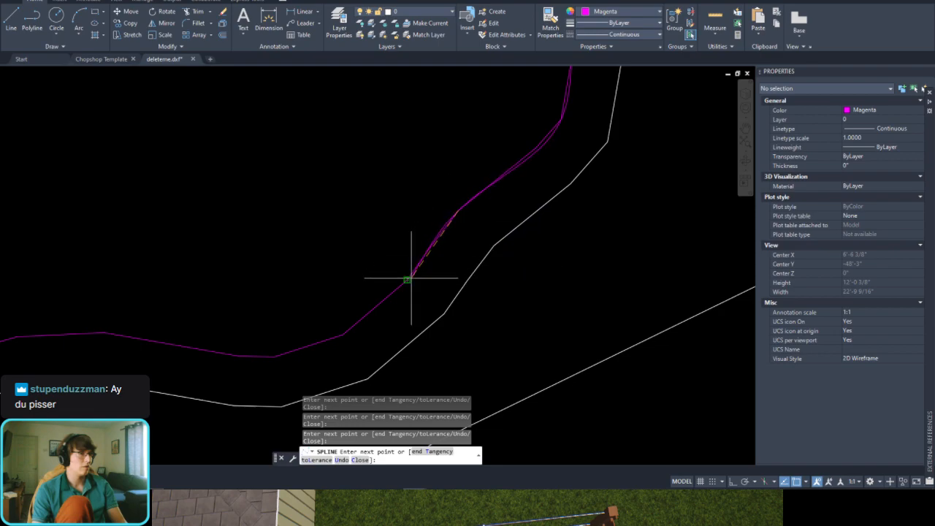
{"action": "left_click", "coordinate": [335, 337]}
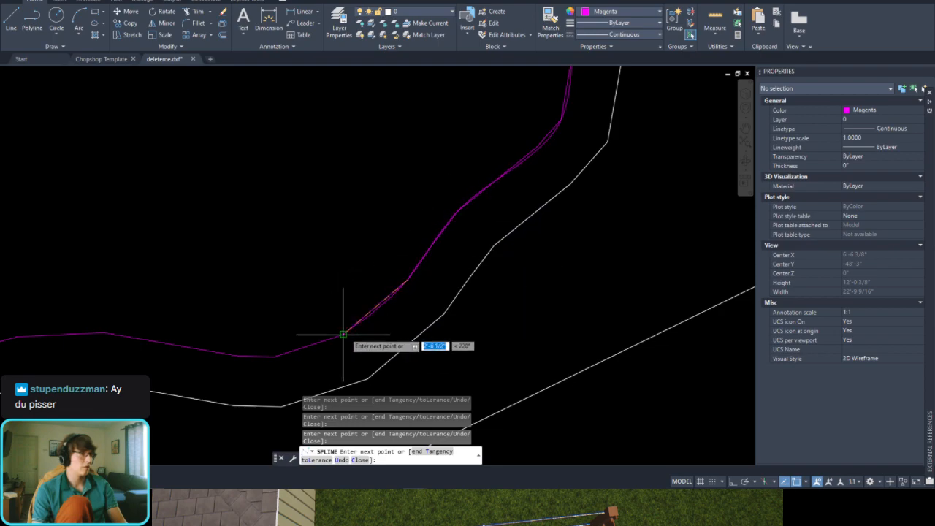
{"action": "left_click", "coordinate": [252, 356]}
{"action": "middle_click_drag", "start_coordinate": [21, 334], "coordinate": [486, 236]}
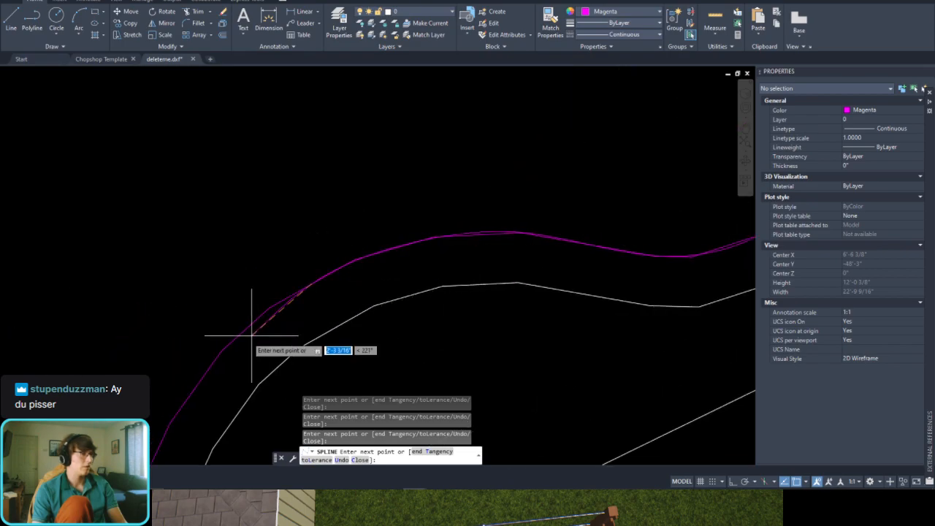
{"action": "middle_click_drag", "start_coordinate": [219, 372], "coordinate": [370, 197]}
{"action": "scroll", "coordinate": [340, 236], "scroll_direction": "down", "scroll_amount": 5}
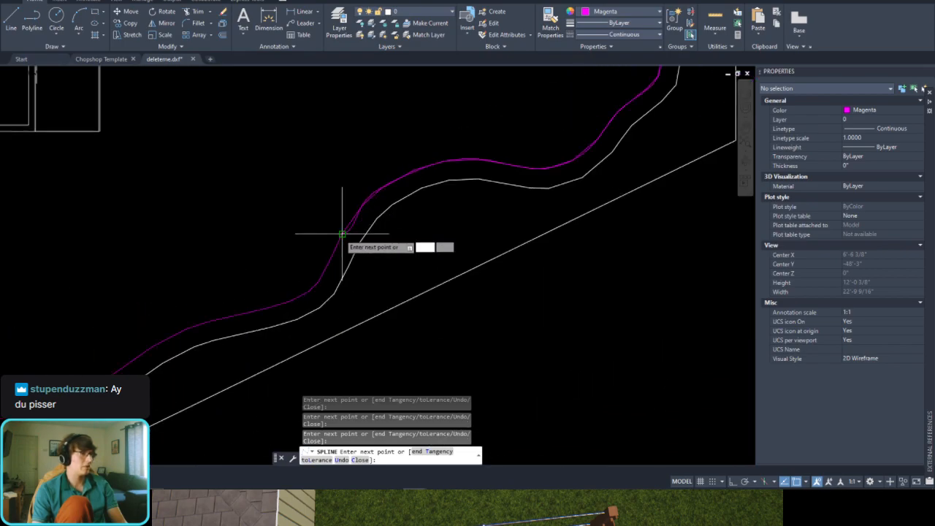
{"action": "scroll", "coordinate": [356, 298], "scroll_direction": "up", "scroll_amount": 2}
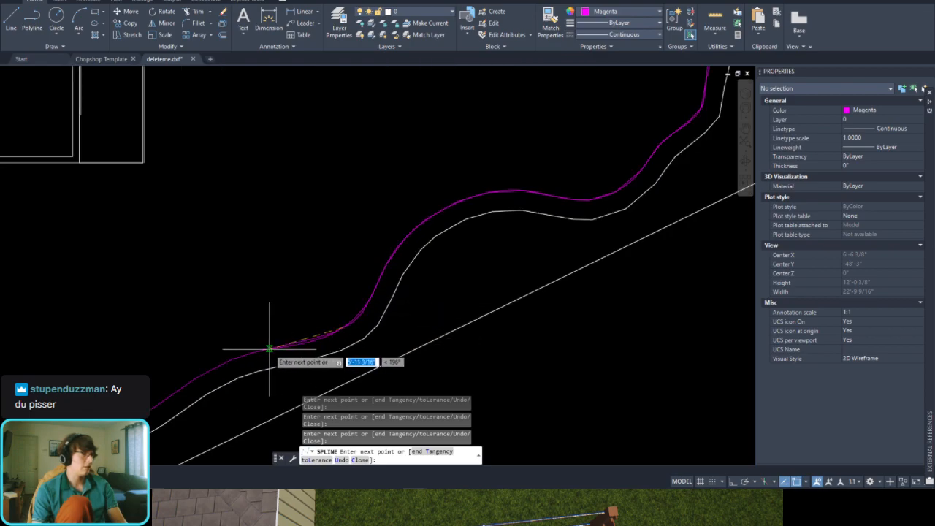
{"action": "scroll", "coordinate": [282, 340], "scroll_direction": "down", "scroll_amount": 4}
{"action": "scroll", "coordinate": [300, 311], "scroll_direction": "up", "scroll_amount": 1}
{"action": "scroll", "coordinate": [299, 312], "scroll_direction": "up", "scroll_amount": 3}
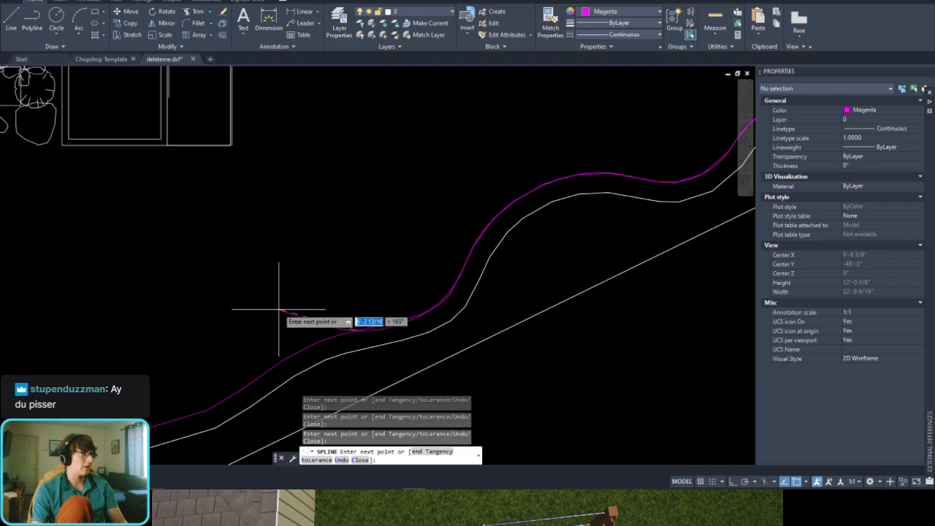
{"action": "scroll", "coordinate": [282, 317], "scroll_direction": "down", "scroll_amount": 2}
{"action": "scroll", "coordinate": [272, 330], "scroll_direction": "up", "scroll_amount": 2}
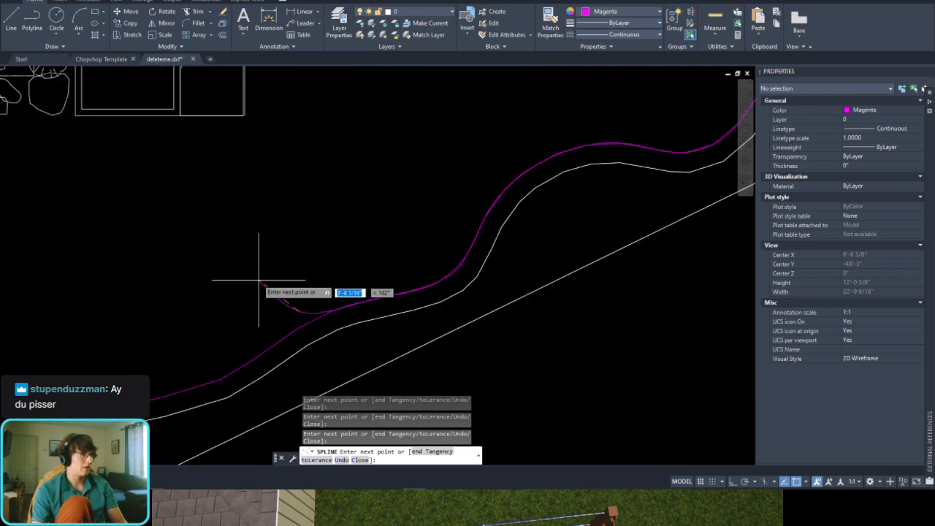
{"action": "left_click", "coordinate": [235, 219]}
{"action": "key", "text": "Return"}
{"action": "scroll", "coordinate": [396, 178], "scroll_direction": "down", "scroll_amount": 3}
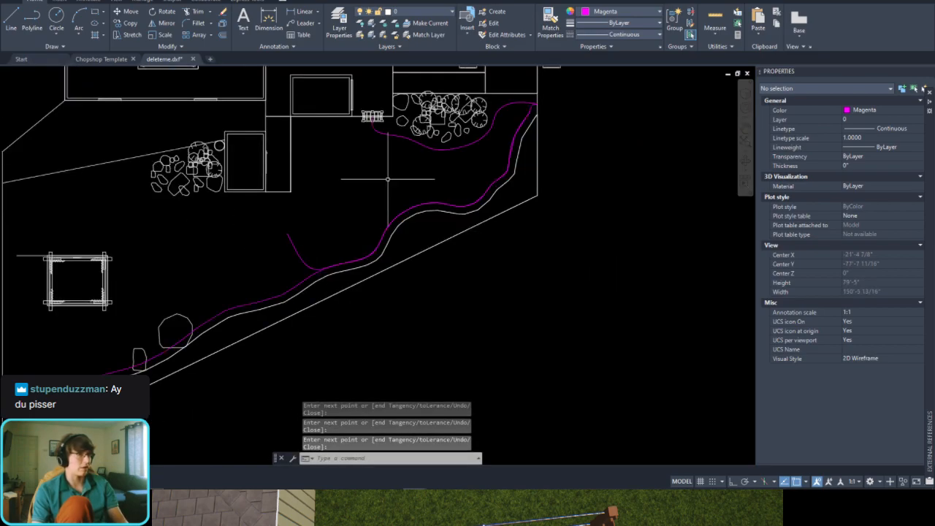
Step: Offset the boulder-bed spline 1'-6" to both sides and erase the original spline
{"action": "scroll", "coordinate": [462, 176], "scroll_direction": "up", "scroll_amount": 2}
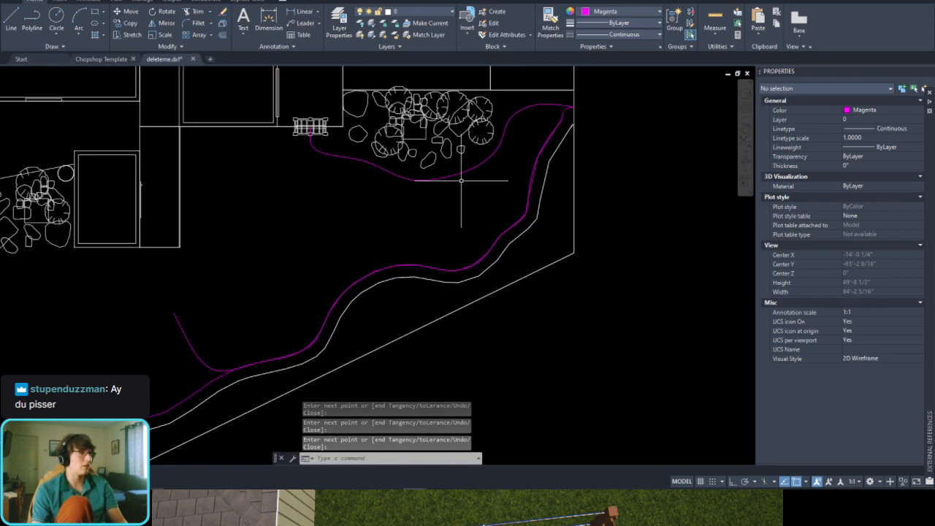
{"action": "left_click", "coordinate": [413, 177]}
{"action": "scroll", "coordinate": [482, 169], "scroll_direction": "up", "scroll_amount": 3}
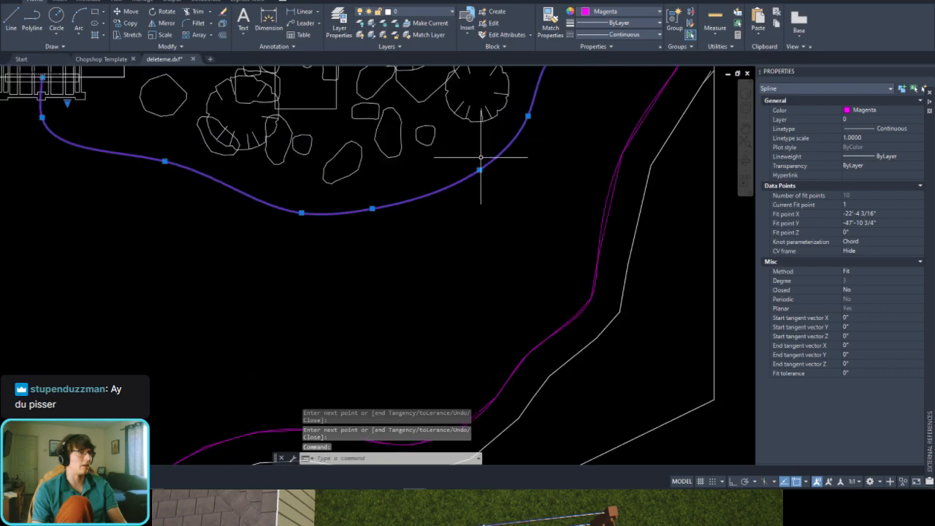
{"action": "middle_click_drag", "start_coordinate": [549, 166], "coordinate": [501, 263]}
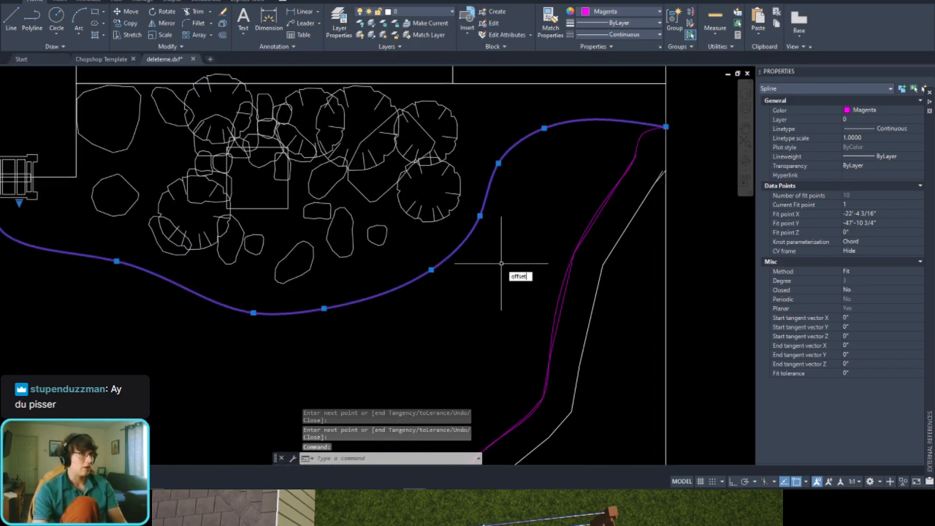
{"action": "key", "text": "Return"}
{"action": "key", "text": "Return"}
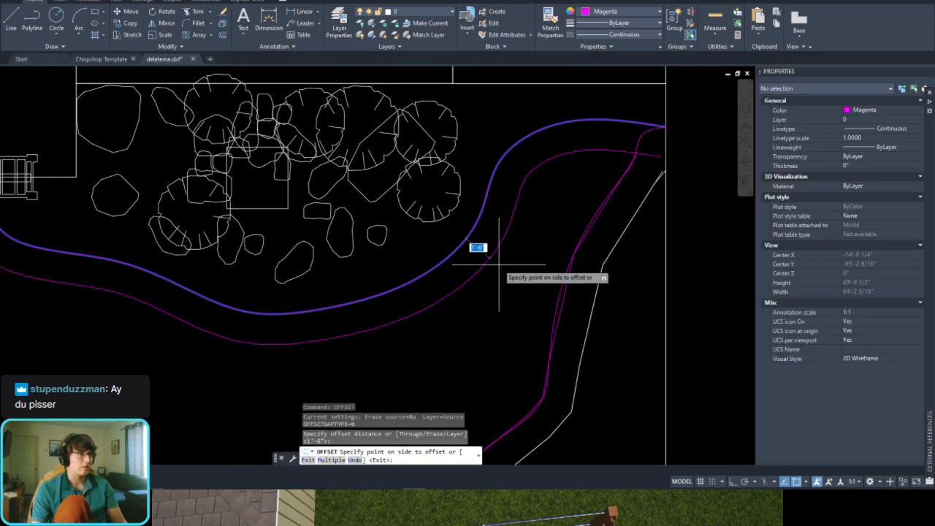
{"action": "left_click", "coordinate": [499, 265]}
{"action": "left_click", "coordinate": [482, 211]}
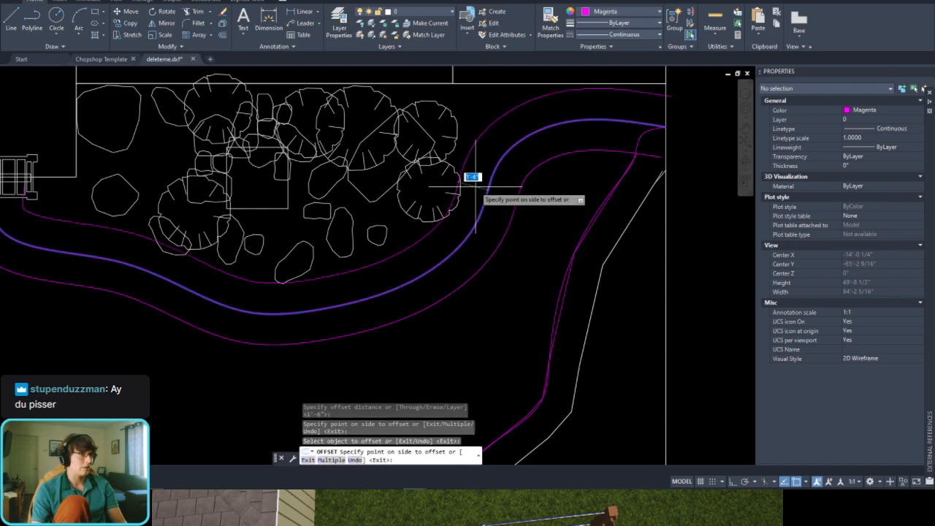
{"action": "left_click", "coordinate": [473, 179]}
{"action": "key", "text": "Escape"}
{"action": "left_click", "coordinate": [509, 142]}
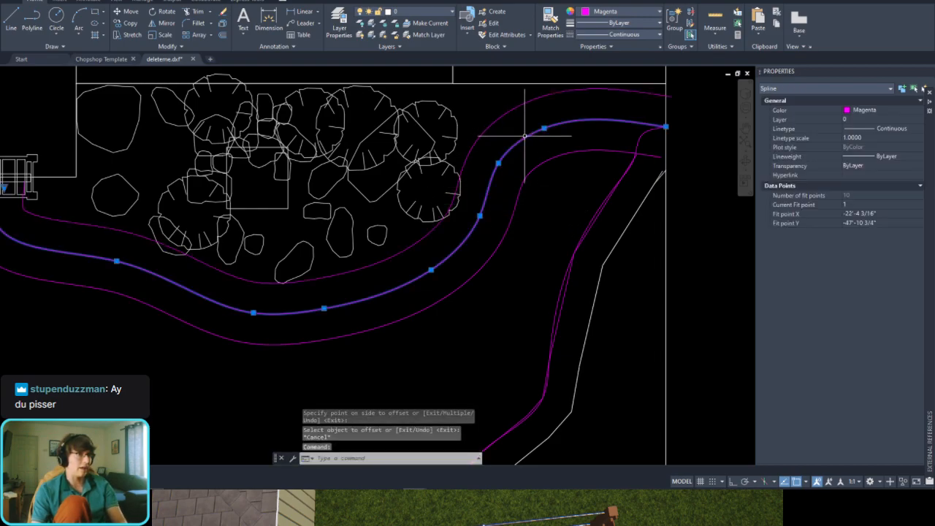
{"action": "key", "text": "Delete"}
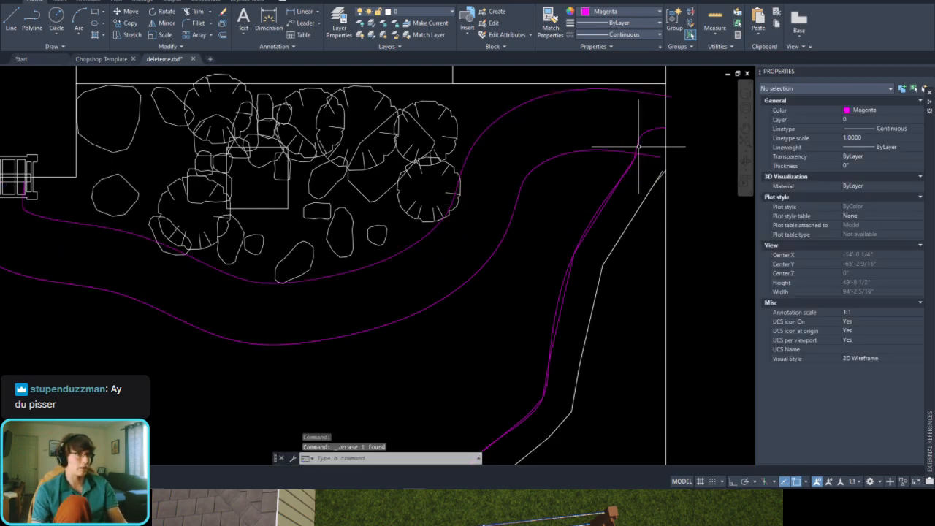
Step: Offset the wall-side spline 1'-6" to both sides
{"action": "left_click", "coordinate": [638, 146]}
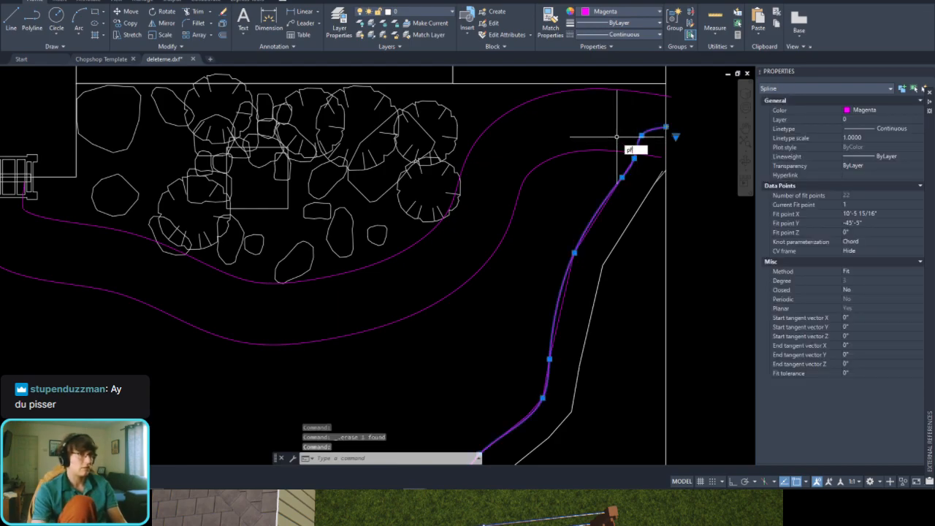
{"action": "type", "text": "o"}
{"action": "key", "text": "Return"}
{"action": "key", "text": "Return"}
{"action": "left_click", "coordinate": [621, 126]}
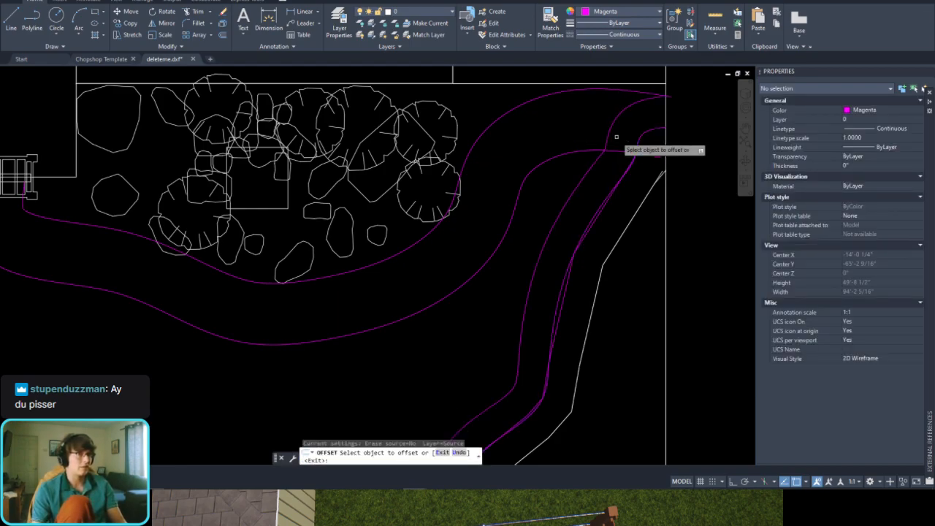
{"action": "left_click", "coordinate": [652, 130]}
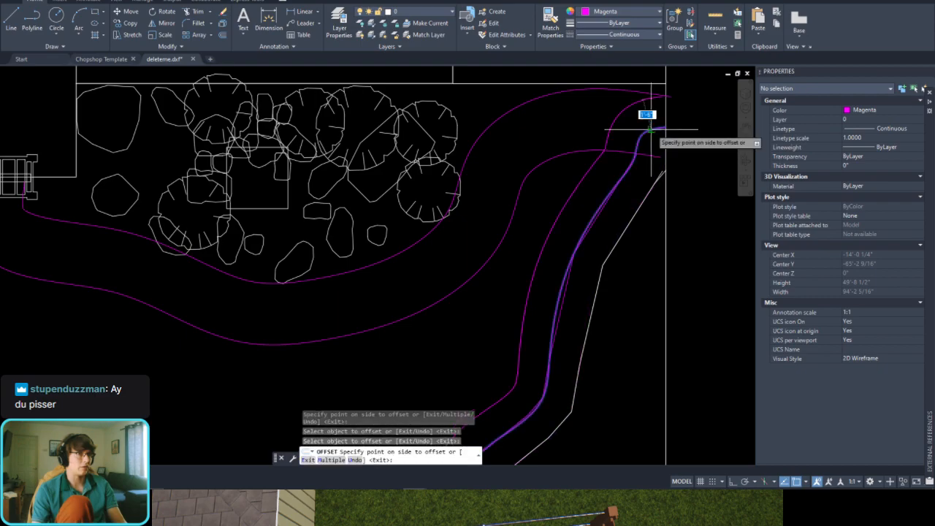
{"action": "left_click", "coordinate": [654, 139]}
{"action": "scroll", "coordinate": [655, 141], "scroll_direction": "up", "scroll_amount": 2}
{"action": "key", "text": "Escape"}
Step: Erase the original wall-side spline and the straight-segment magenta wall offset it was traced from
{"action": "left_click", "coordinate": [649, 127]}
{"action": "left_click", "coordinate": [626, 141]}
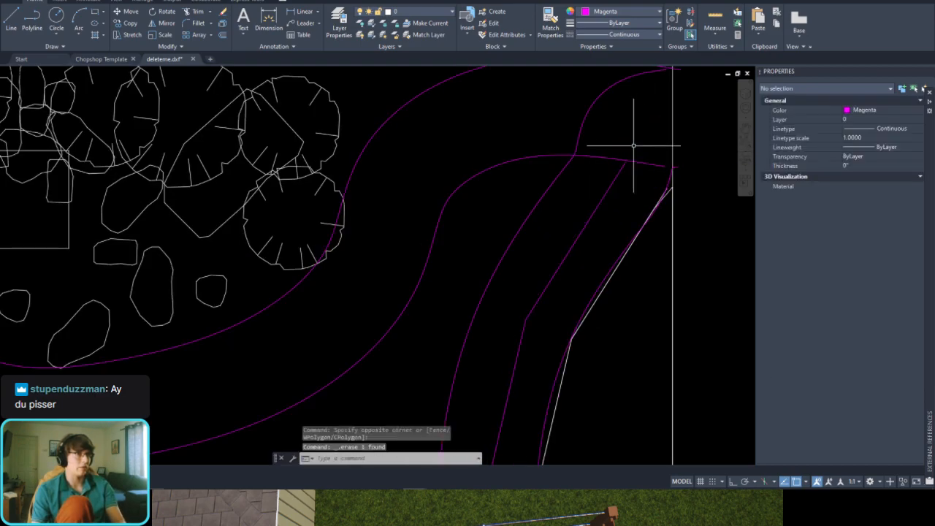
{"action": "key", "text": "Delete"}
Step: Trim the end of the yard-side wall spline where it runs past the lower boulder-bed spline, using the boulder-bed spline as cutting edge
{"action": "scroll", "coordinate": [676, 171], "scroll_direction": "up", "scroll_amount": 3}
{"action": "left_click", "coordinate": [647, 149]}
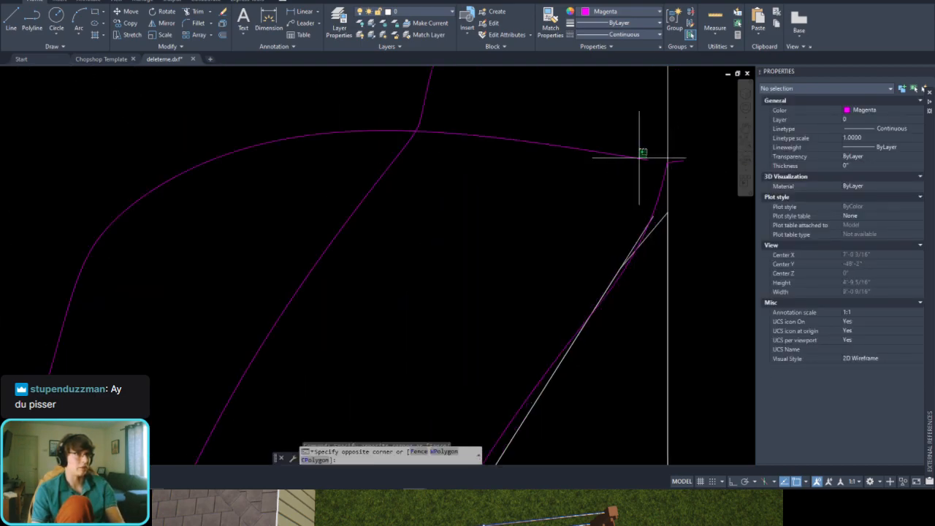
{"action": "left_click", "coordinate": [637, 168]}
{"action": "scroll", "coordinate": [640, 190], "scroll_direction": "down", "scroll_amount": 5}
{"action": "scroll", "coordinate": [621, 159], "scroll_direction": "up", "scroll_amount": 2}
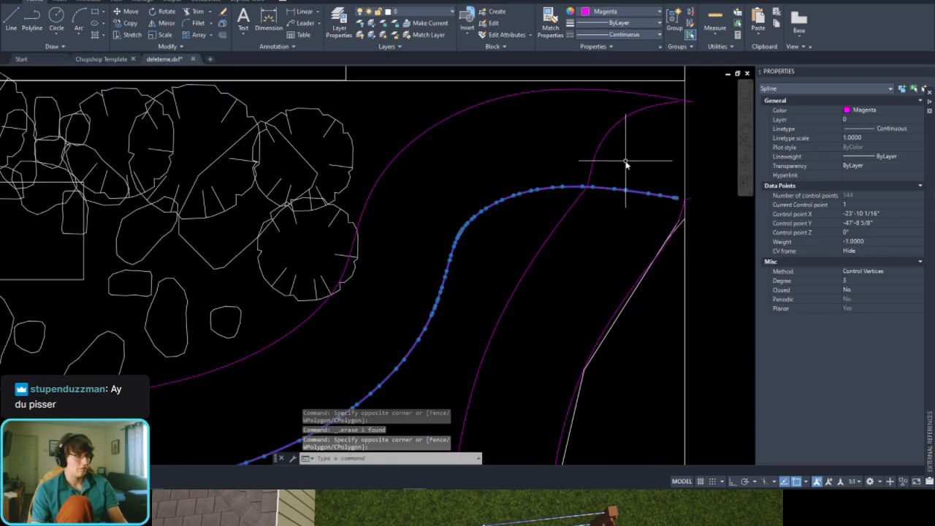
{"action": "type", "text": "tr"}
{"action": "key", "text": "space"}
{"action": "left_click", "coordinate": [626, 153]}
{"action": "left_click", "coordinate": [589, 156]}
{"action": "key", "text": "Escape"}
Step: Trim the lower boulder-bed spline beyond its meeting point with the yard-side wall spline, using the wall spline as cutting edge
{"action": "scroll", "coordinate": [679, 212], "scroll_direction": "up", "scroll_amount": 4}
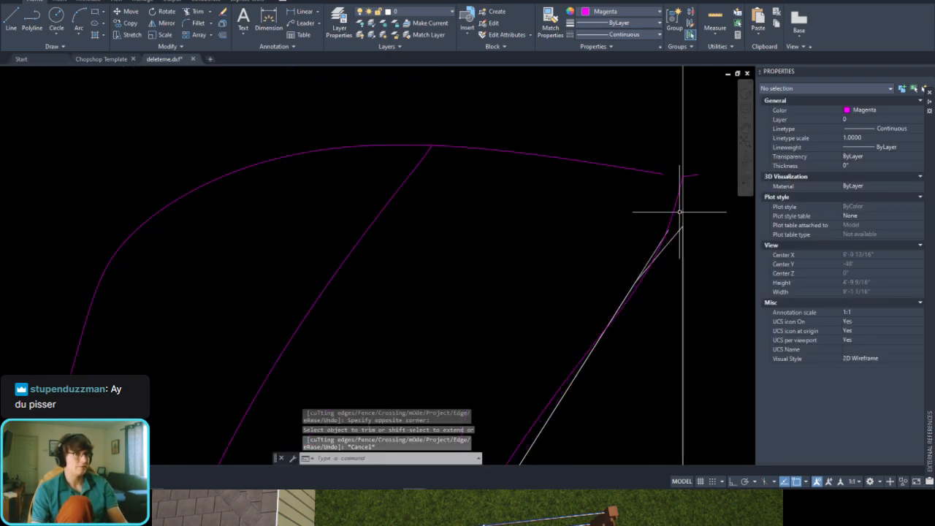
{"action": "left_click", "coordinate": [453, 173]}
{"action": "left_click", "coordinate": [397, 187]}
{"action": "type", "text": "tr"}
{"action": "key", "text": "space"}
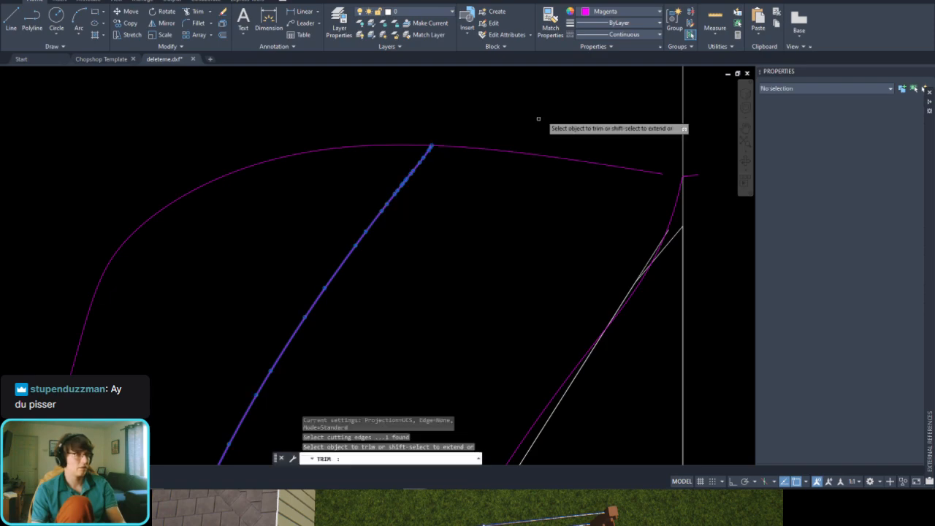
{"action": "left_click", "coordinate": [539, 120]}
{"action": "left_click", "coordinate": [522, 186]}
{"action": "key", "text": "Escape"}
Step: Erase the short magenta stub that crosses the vertical boundary line at the upper end of the wall-hugging spline
{"action": "left_click", "coordinate": [671, 217]}
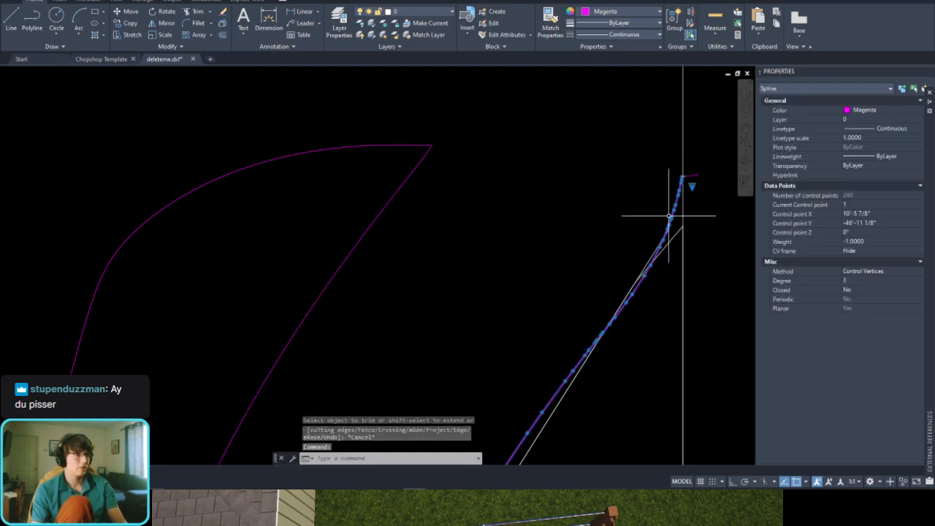
{"action": "middle_click_drag", "start_coordinate": [694, 175], "coordinate": [620, 196]}
{"action": "scroll", "coordinate": [621, 195], "scroll_direction": "up", "scroll_amount": 4}
{"action": "key", "text": "Escape"}
{"action": "left_click", "coordinate": [569, 162]}
{"action": "left_click", "coordinate": [663, 232]}
{"action": "key", "text": "Delete"}
{"action": "scroll", "coordinate": [626, 212], "scroll_direction": "down", "scroll_amount": 2}
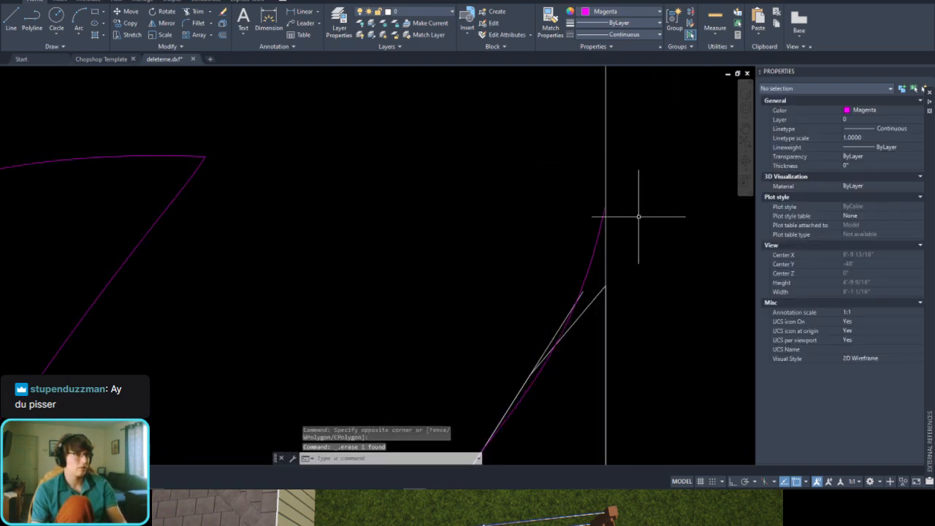
{"action": "left_click", "coordinate": [608, 247]}
{"action": "scroll", "coordinate": [608, 217], "scroll_direction": "down", "scroll_amount": 5}
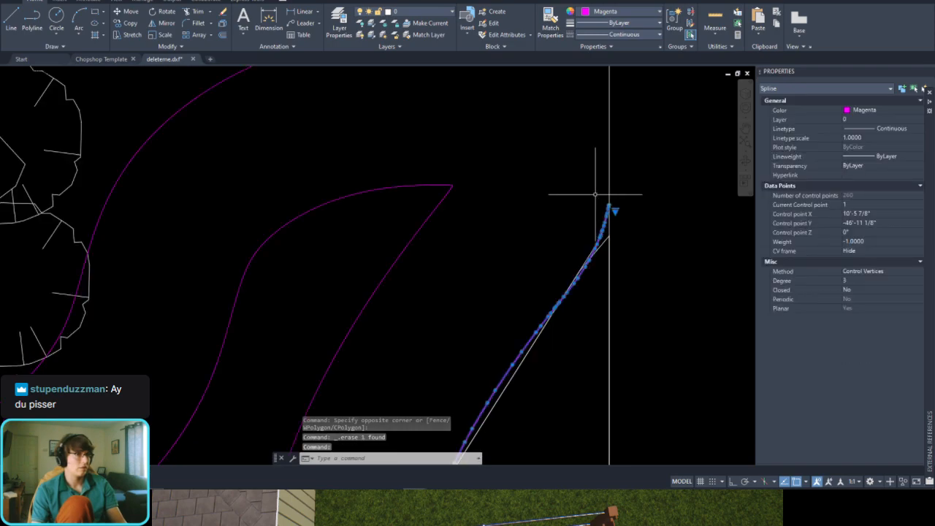
{"action": "middle_click_drag", "start_coordinate": [319, 355], "coordinate": [352, 326]}
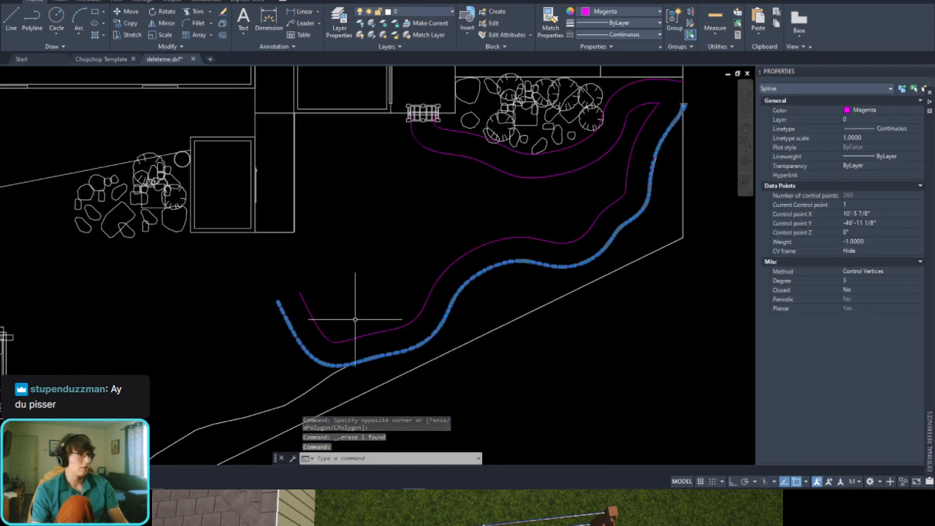
{"action": "key", "text": "Escape"}
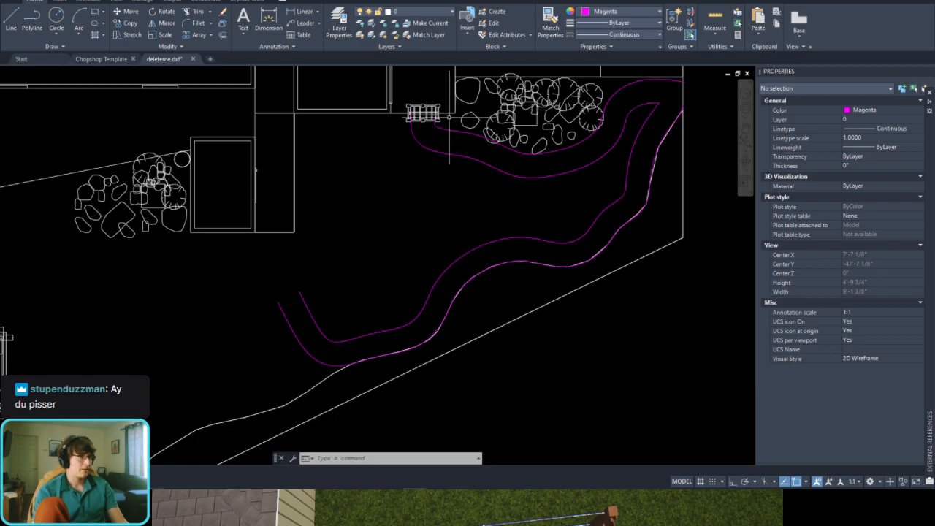
Step: With Ortho on, draw a vertical line about 12'-8" long downward from the east end of the small slatted structure, across both boulder-bed splines
{"action": "scroll", "coordinate": [449, 116], "scroll_direction": "up", "scroll_amount": 5}
{"action": "type", "text": "l"}
{"action": "key", "text": "Return"}
{"action": "scroll", "coordinate": [446, 151], "scroll_direction": "up", "scroll_amount": 3}
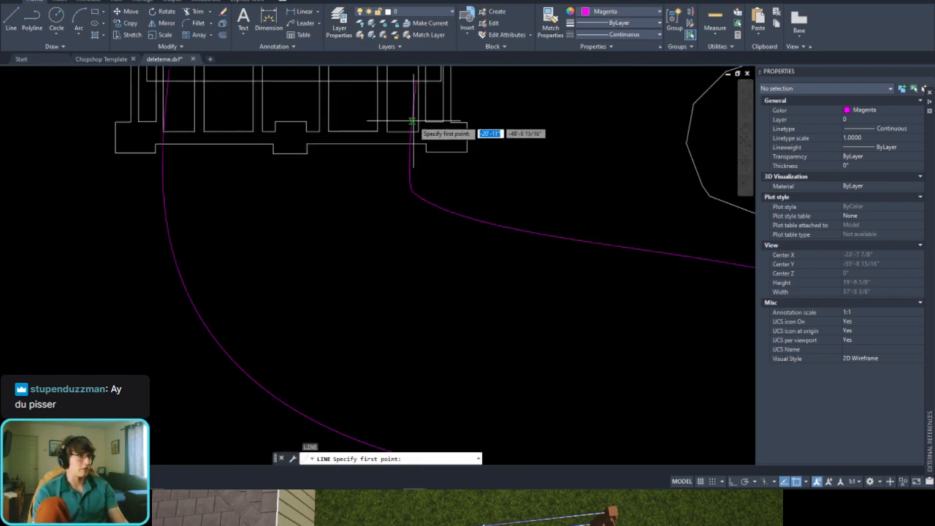
{"action": "middle_click_drag", "start_coordinate": [452, 140], "coordinate": [438, 215]}
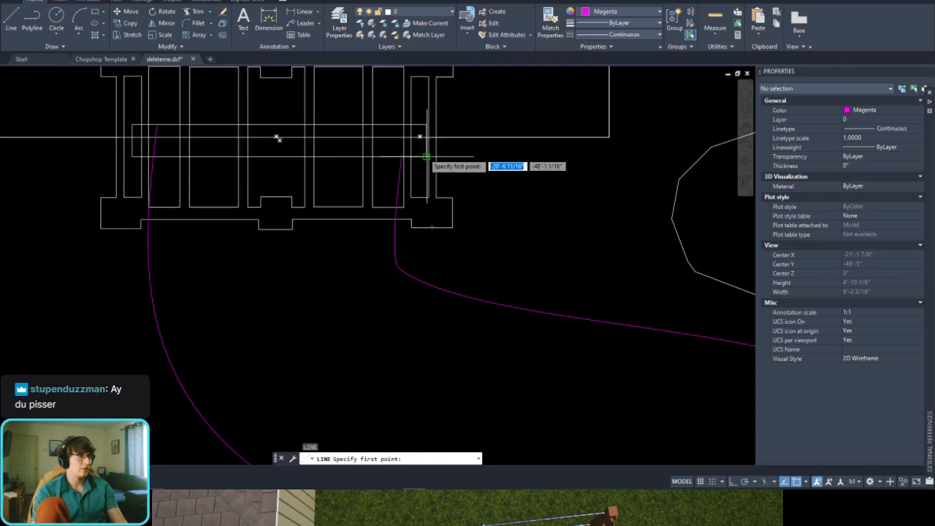
{"action": "left_click", "coordinate": [428, 137]}
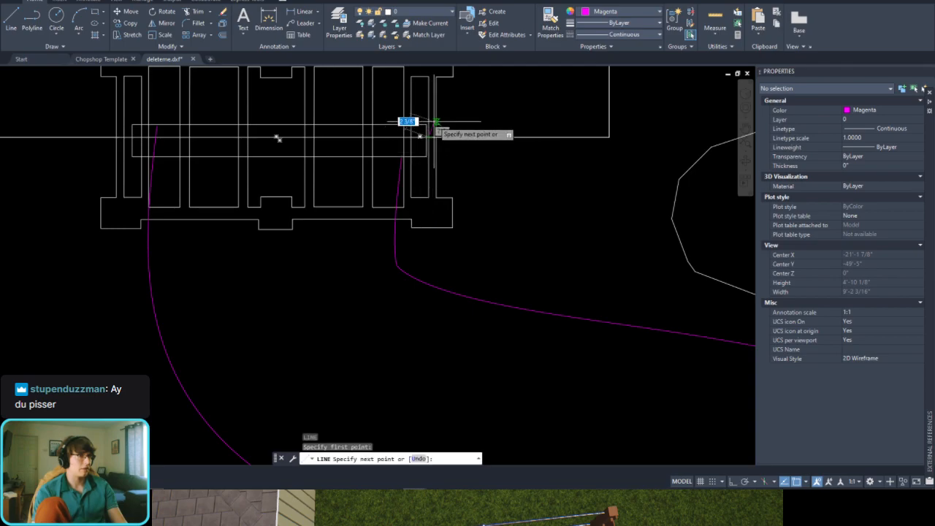
{"action": "scroll", "coordinate": [428, 135], "scroll_direction": "down", "scroll_amount": 3}
{"action": "key", "text": "F8"}
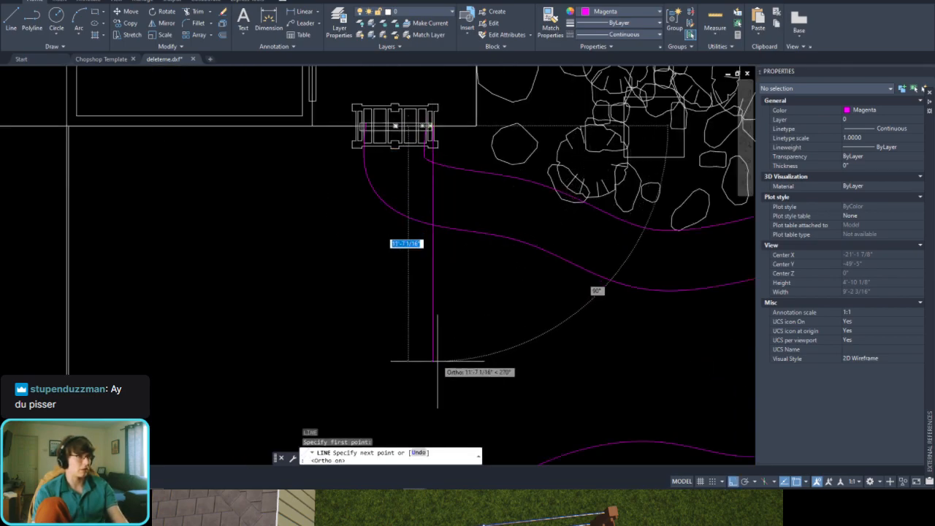
{"action": "left_click", "coordinate": [436, 379]}
{"action": "key", "text": "Escape"}
Step: Trim off the ends of both boulder-bed splines on the slatted structure's side of the vertical line
{"action": "left_click", "coordinate": [451, 310]}
{"action": "left_click", "coordinate": [404, 284]}
{"action": "scroll", "coordinate": [428, 158], "scroll_direction": "up", "scroll_amount": 5}
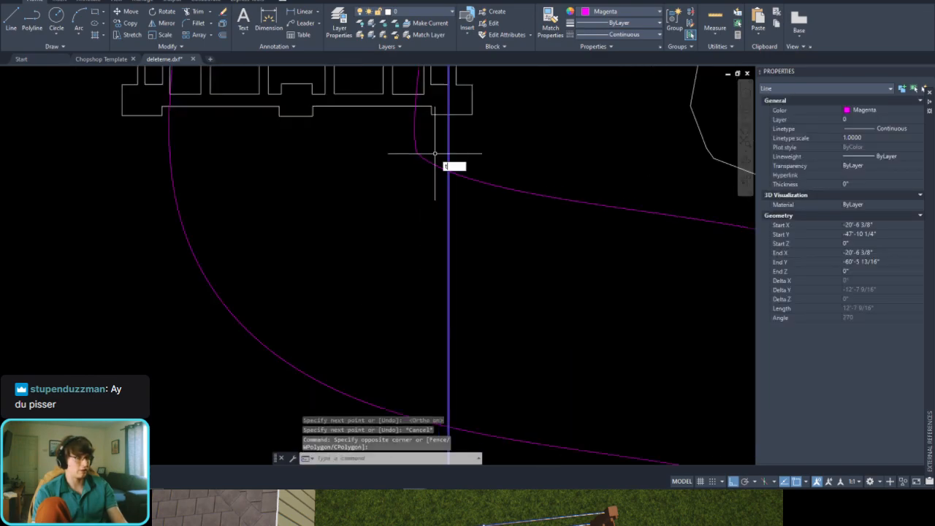
{"action": "type", "text": "r"}
{"action": "left_click", "coordinate": [434, 145]}
{"action": "left_click", "coordinate": [420, 161]}
{"action": "scroll", "coordinate": [378, 190], "scroll_direction": "down", "scroll_amount": 4}
{"action": "left_click", "coordinate": [336, 257]}
{"action": "key", "text": "Escape"}
Step: Erase the vertical line used to trim the boulder-bed splines
{"action": "left_click", "coordinate": [414, 326]}
{"action": "left_click", "coordinate": [387, 348]}
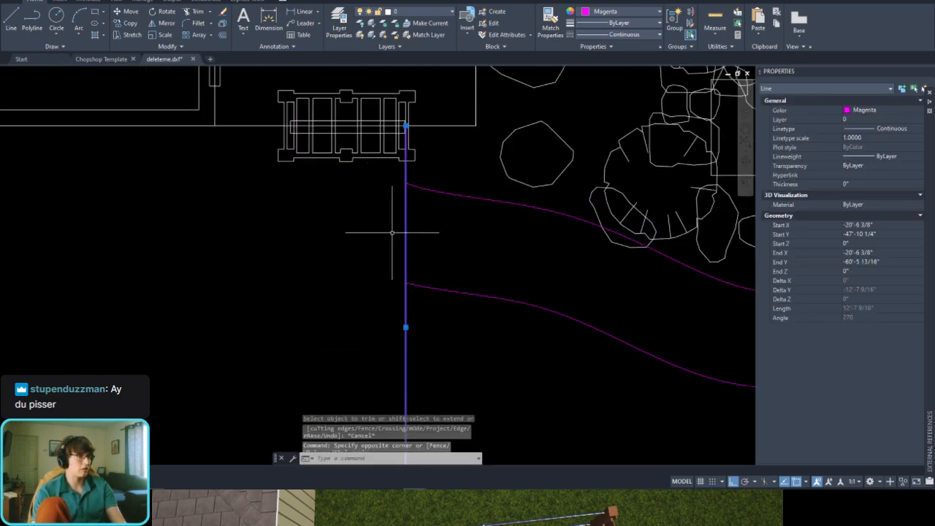
{"action": "scroll", "coordinate": [392, 233], "scroll_direction": "down", "scroll_amount": 3}
{"action": "key", "text": "Delete"}
Step: Draw a horizontal line about 12'-5" long from the free end of the outer wall-side spline, across the inner one
{"action": "scroll", "coordinate": [334, 292], "scroll_direction": "up", "scroll_amount": 3}
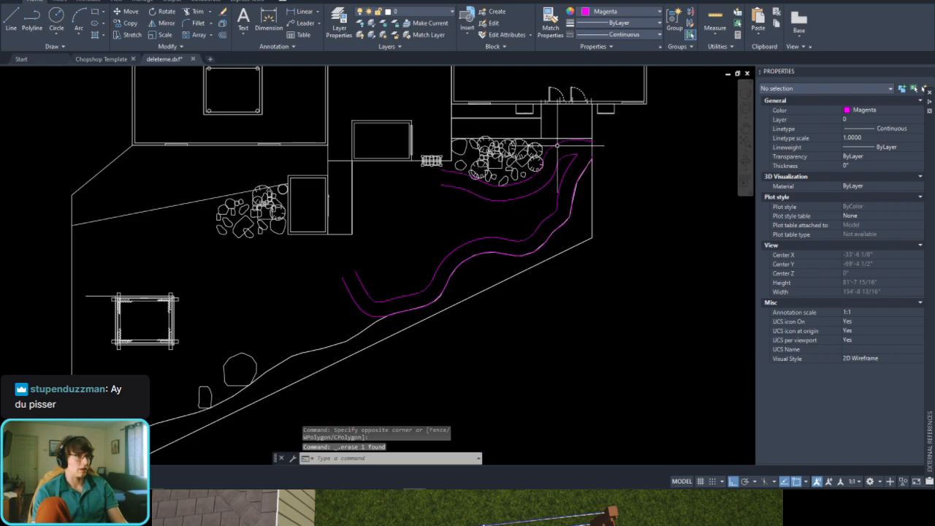
{"action": "scroll", "coordinate": [437, 243], "scroll_direction": "up", "scroll_amount": 2}
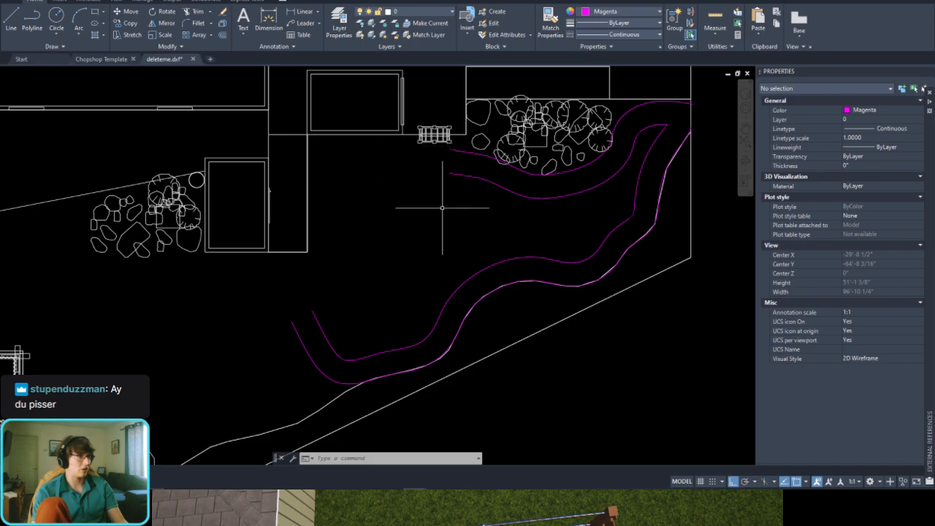
{"action": "scroll", "coordinate": [442, 207], "scroll_direction": "down", "scroll_amount": 2}
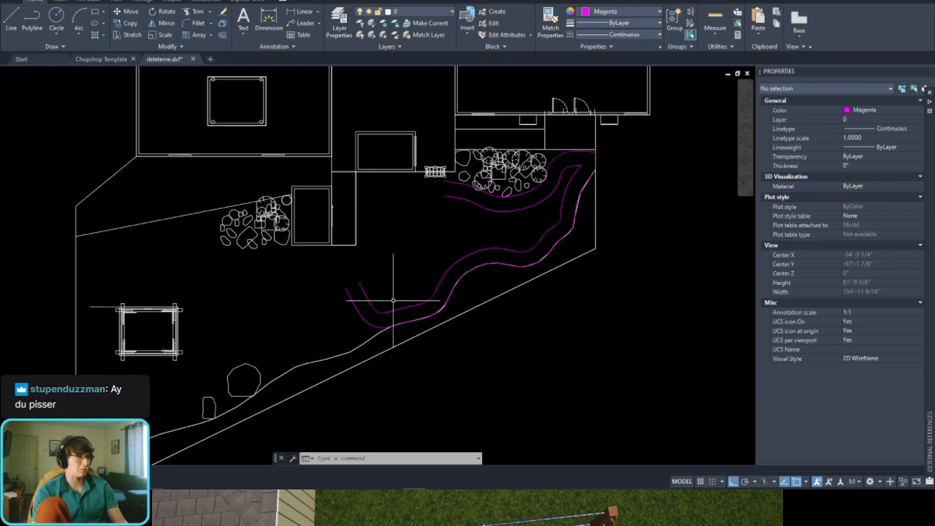
{"action": "scroll", "coordinate": [398, 305], "scroll_direction": "up", "scroll_amount": 2}
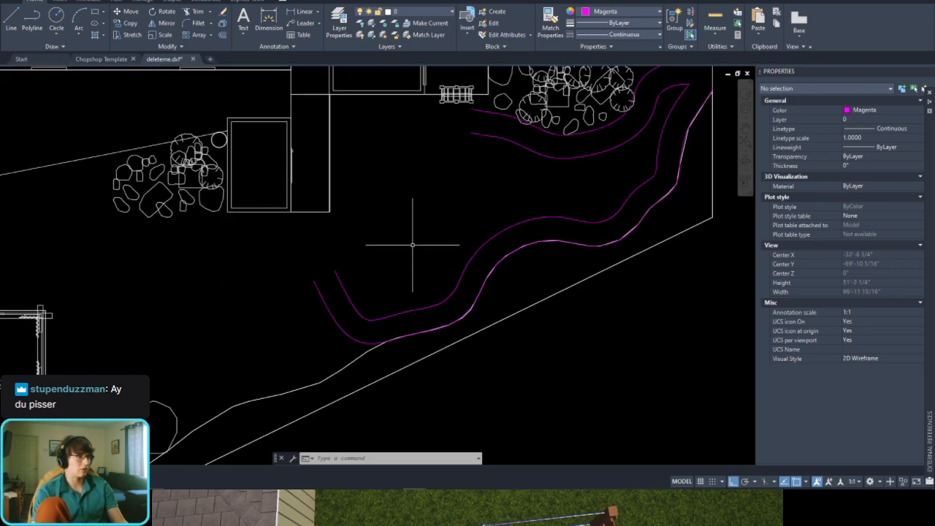
{"action": "scroll", "coordinate": [309, 279], "scroll_direction": "up", "scroll_amount": 2}
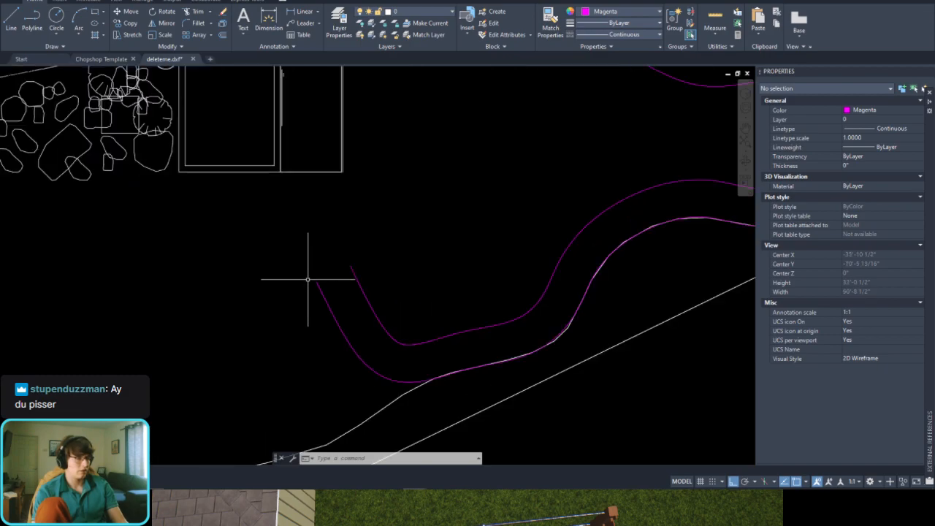
{"action": "key", "text": "Return"}
{"action": "left_click", "coordinate": [316, 282]}
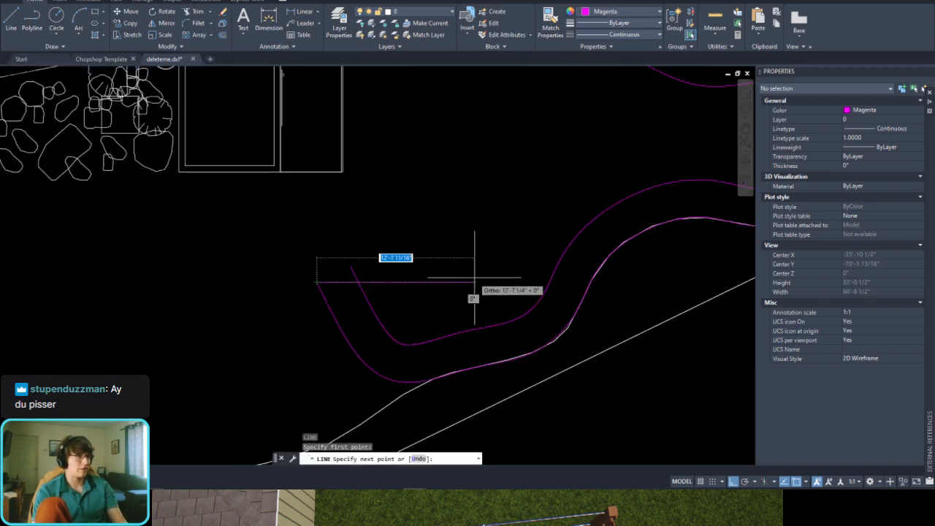
{"action": "left_click", "coordinate": [471, 278]}
{"action": "key", "text": "Escape"}
Step: Trim the part of the inner wall-side spline that extends above the horizontal line
{"action": "left_click", "coordinate": [439, 262]}
{"action": "left_click", "coordinate": [409, 294]}
{"action": "scroll", "coordinate": [336, 277], "scroll_direction": "up", "scroll_amount": 4}
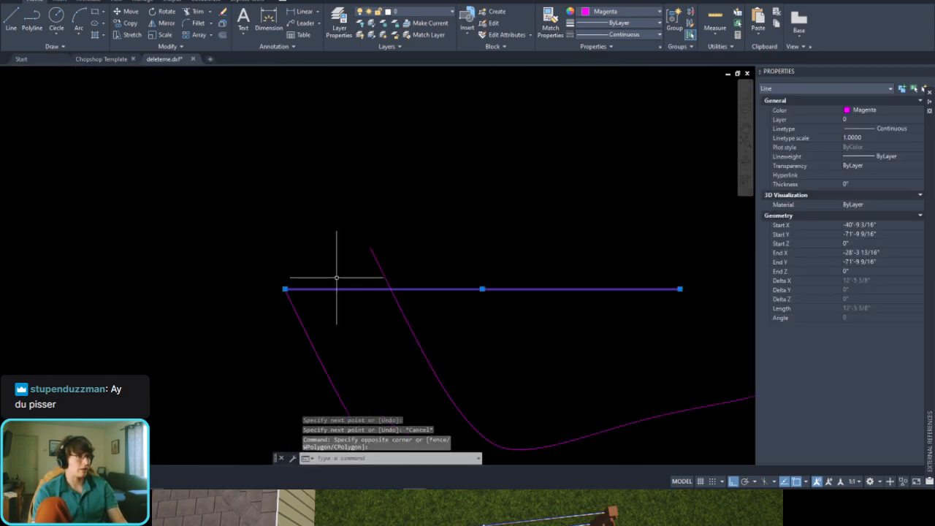
{"action": "key", "text": "Return"}
{"action": "left_click", "coordinate": [409, 256]}
{"action": "left_click", "coordinate": [367, 252]}
{"action": "key", "text": "Escape"}
{"action": "scroll", "coordinate": [364, 257], "scroll_direction": "down", "scroll_amount": 4}
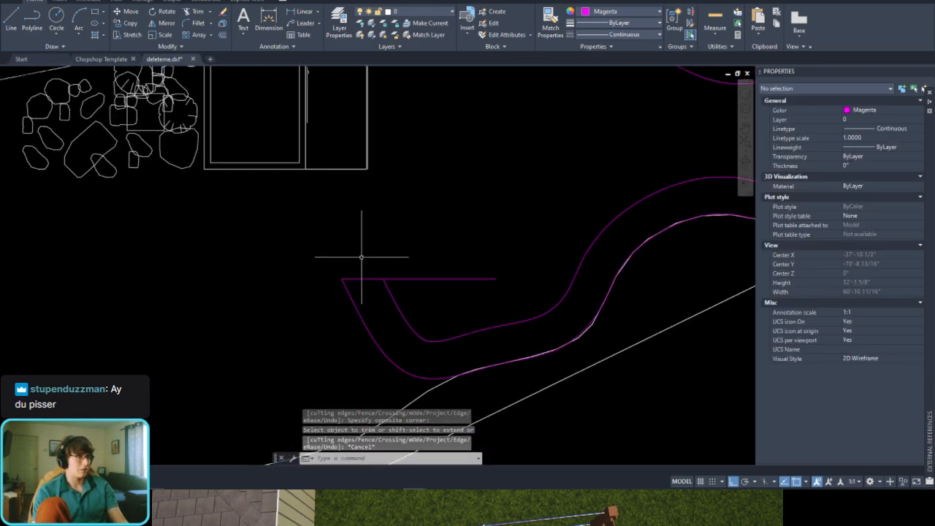
{"action": "scroll", "coordinate": [364, 256], "scroll_direction": "up", "scroll_amount": 4}
{"action": "type", "text": "l"}
{"action": "key", "text": "Return"}
{"action": "scroll", "coordinate": [363, 257], "scroll_direction": "down", "scroll_amount": 4}
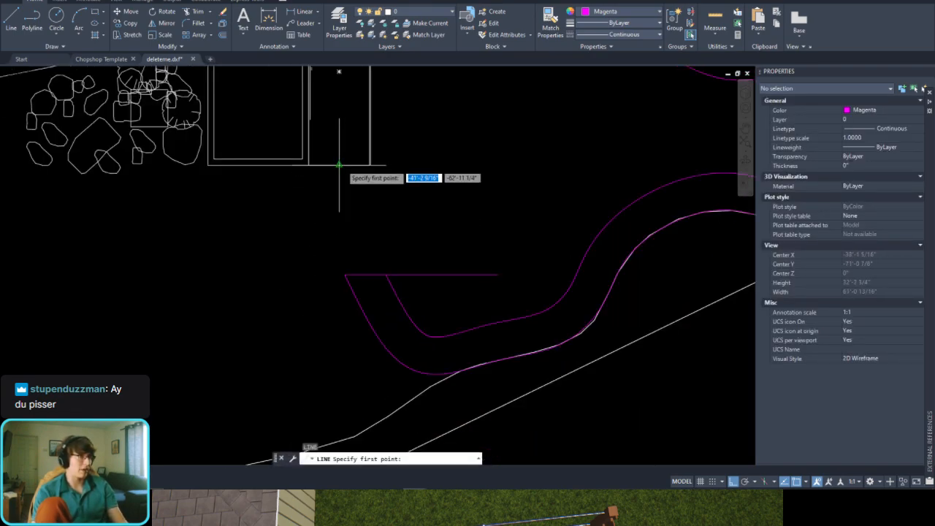
{"action": "left_click", "coordinate": [339, 166]}
{"action": "key", "text": "Escape"}
Step: Draw two vertical lines about 18' long downward from the bottom corners of the narrow strip beside the rectangular structure
{"action": "key", "text": "Return"}
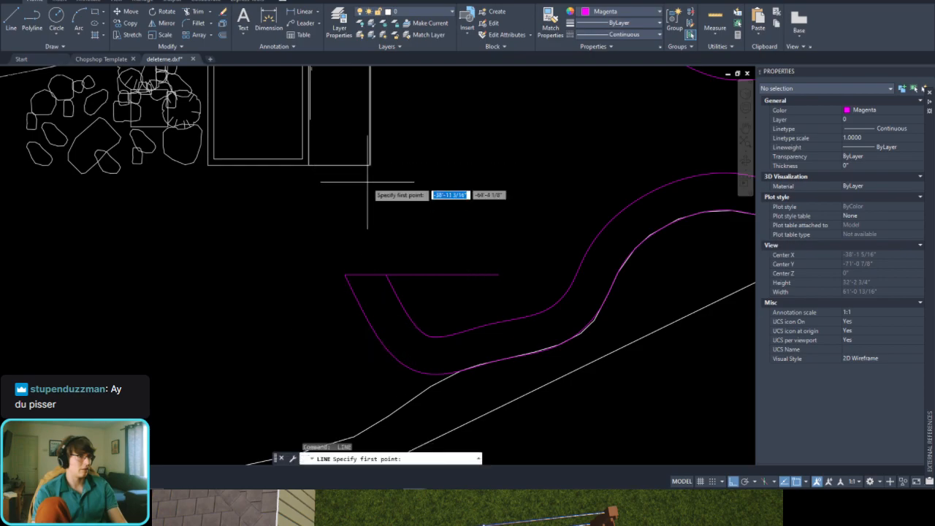
{"action": "left_click", "coordinate": [368, 165]}
{"action": "left_click", "coordinate": [368, 384]}
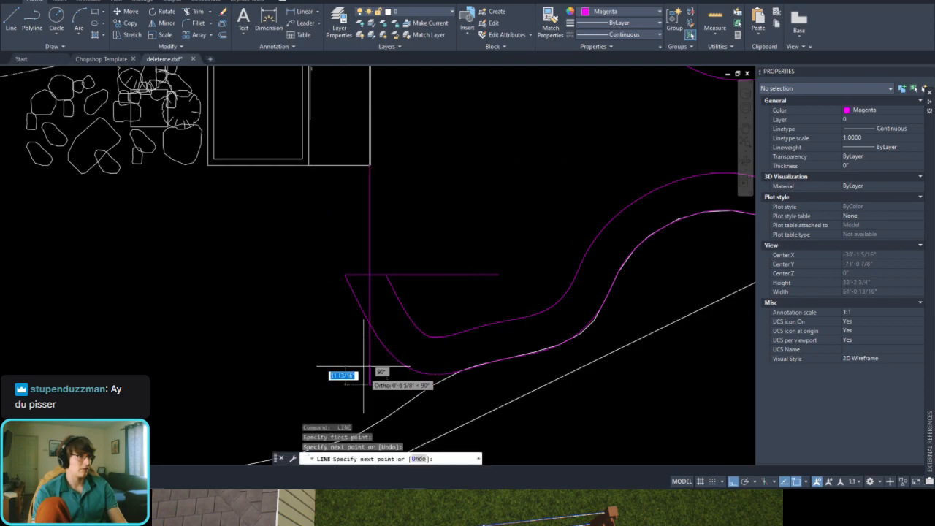
{"action": "key", "text": "Escape"}
{"action": "key", "text": "Return"}
{"action": "left_click", "coordinate": [309, 165]}
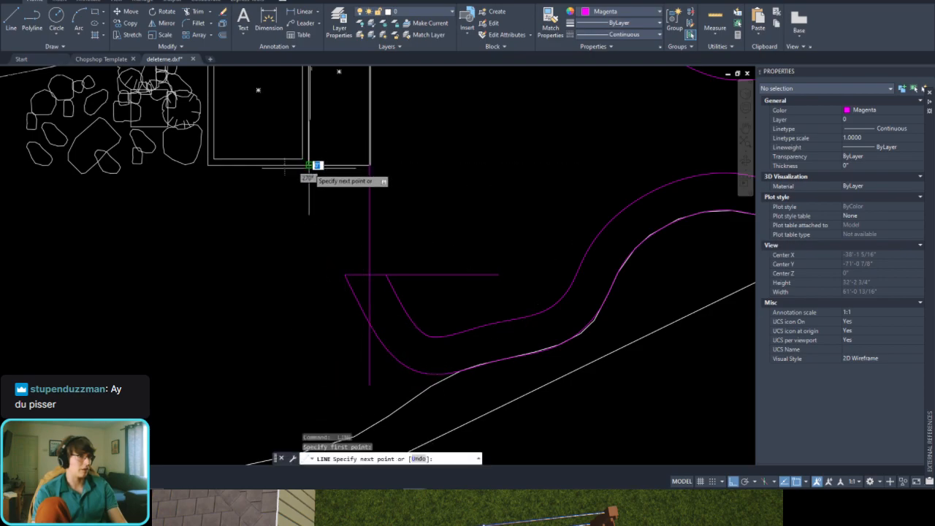
{"action": "left_click", "coordinate": [314, 391]}
{"action": "key", "text": "Escape"}
Step: Erase the horizontal line joining the free ends of the two wall-side splines
{"action": "scroll", "coordinate": [388, 334], "scroll_direction": "up", "scroll_amount": 2}
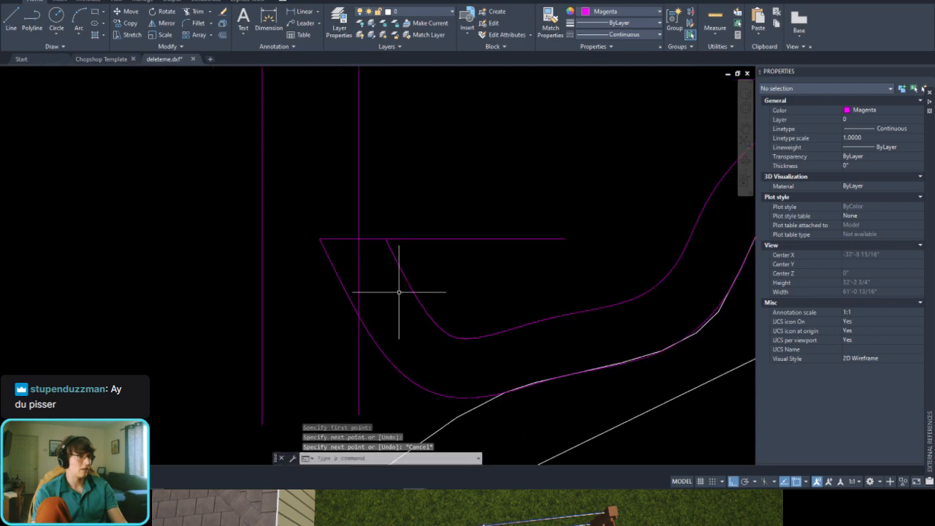
{"action": "scroll", "coordinate": [399, 287], "scroll_direction": "down", "scroll_amount": 2}
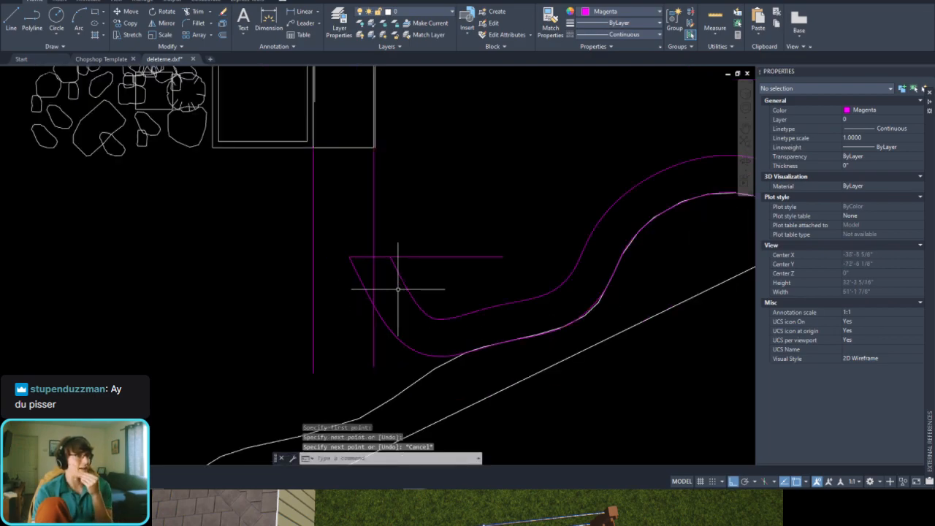
{"action": "left_click", "coordinate": [428, 257]}
{"action": "key", "text": "Delete"}
{"action": "scroll", "coordinate": [382, 292], "scroll_direction": "up", "scroll_amount": 2}
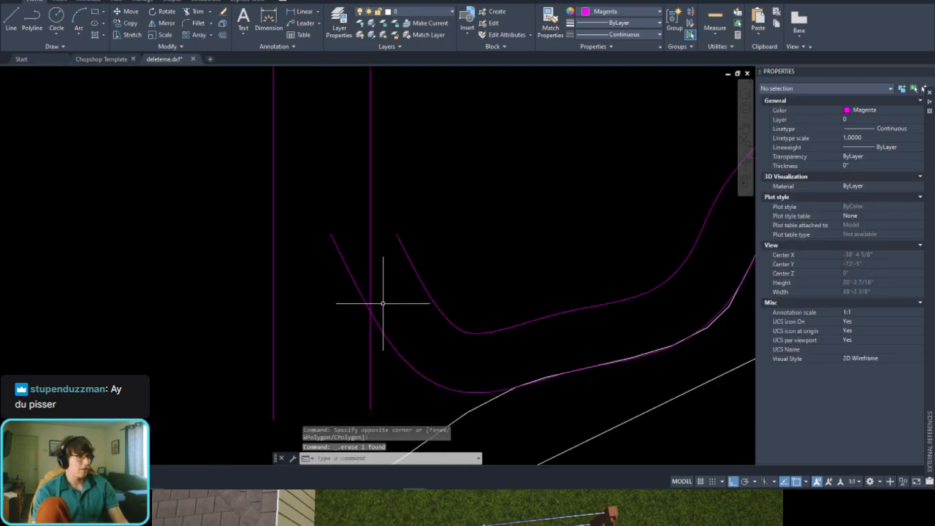
Step: Stretch the free end of the inner wall-side spline up to meet the nearer vertical line below the strip
{"action": "scroll", "coordinate": [385, 250], "scroll_direction": "down", "scroll_amount": 2}
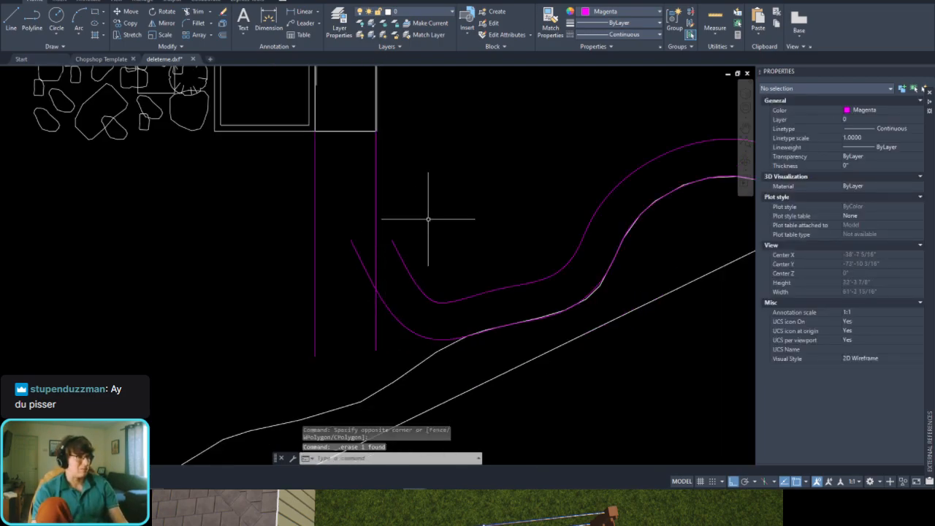
{"action": "scroll", "coordinate": [403, 236], "scroll_direction": "up", "scroll_amount": 2}
{"action": "left_click", "coordinate": [390, 246]}
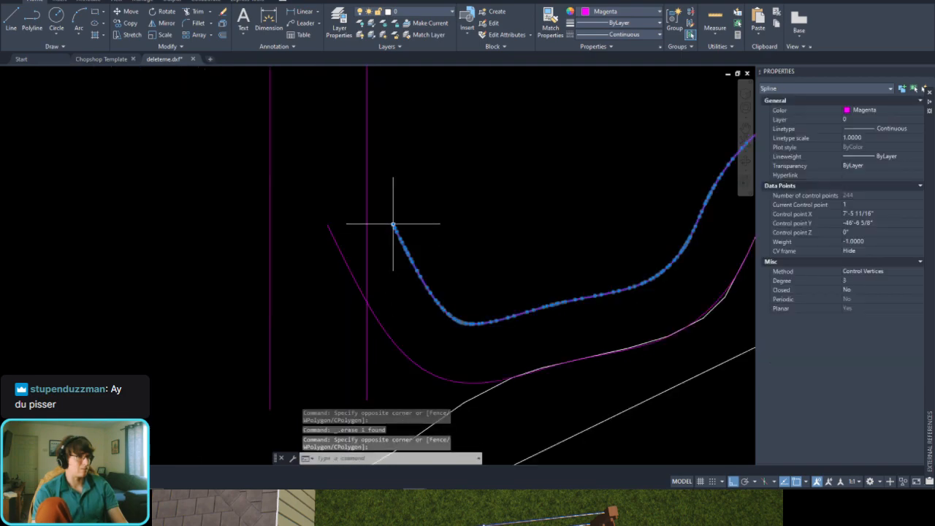
{"action": "left_click", "coordinate": [392, 225]}
{"action": "left_click", "coordinate": [366, 172]}
{"action": "key", "text": "Escape"}
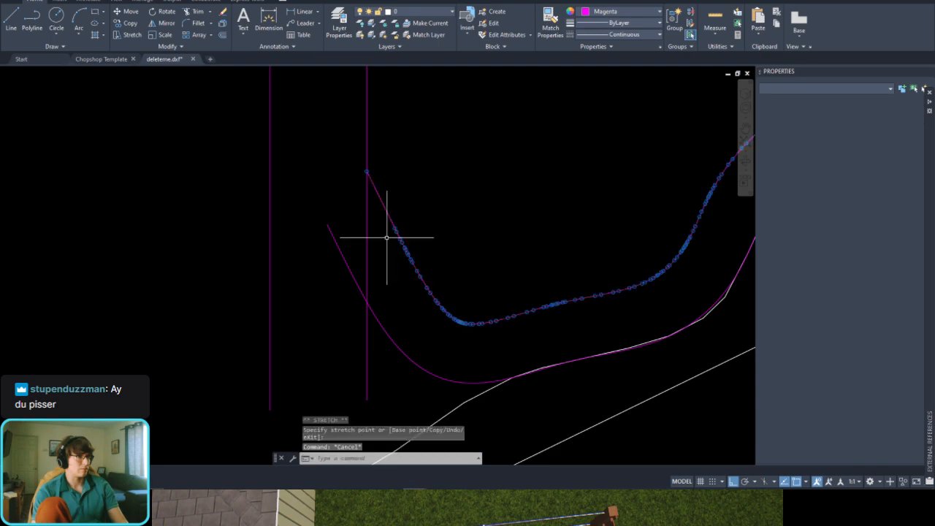
Step: Trim the outer wall-side spline's end beyond the nearer vertical line, using that line as cutting edge
{"action": "left_click", "coordinate": [367, 243]}
{"action": "type", "text": "tr"}
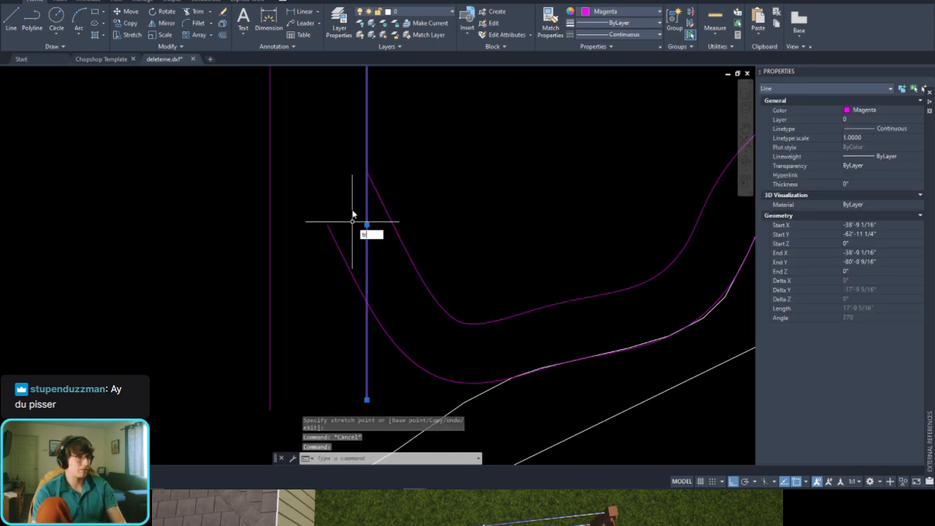
{"action": "key", "text": "space"}
{"action": "left_click", "coordinate": [351, 208]}
{"action": "left_click", "coordinate": [322, 280]}
{"action": "key", "text": "Escape"}
{"action": "scroll", "coordinate": [341, 224], "scroll_direction": "down", "scroll_amount": 2}
{"action": "scroll", "coordinate": [337, 246], "scroll_direction": "down", "scroll_amount": 2}
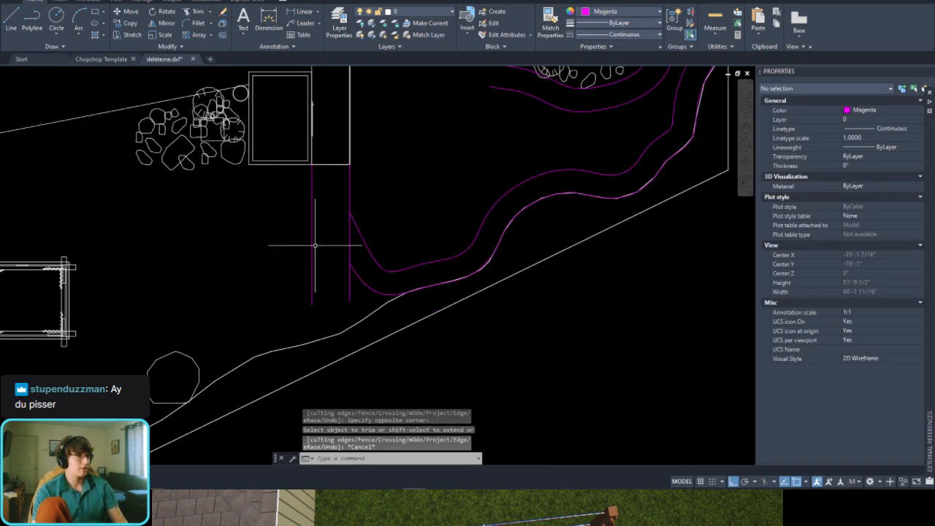
{"action": "type", "text": "l"}
{"action": "key", "text": "space"}
{"action": "left_click", "coordinate": [350, 262]}
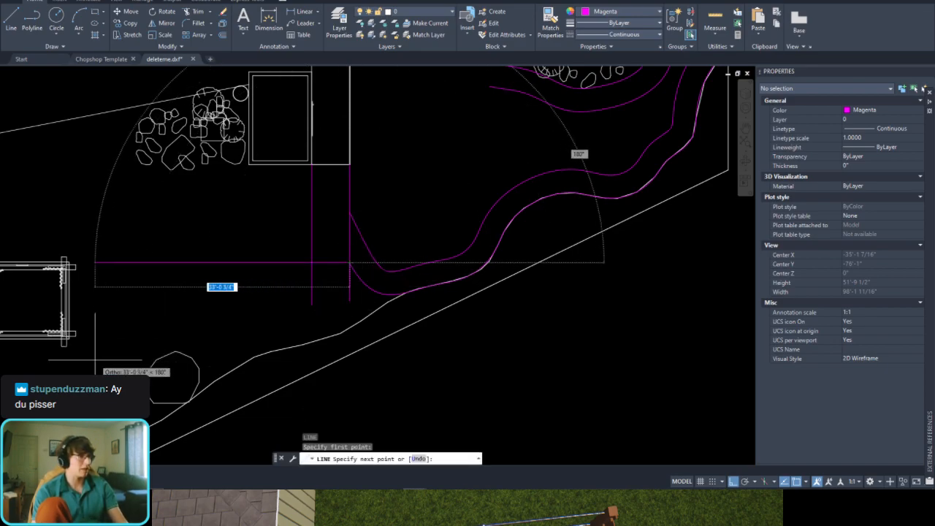
{"action": "key", "text": "F8"}
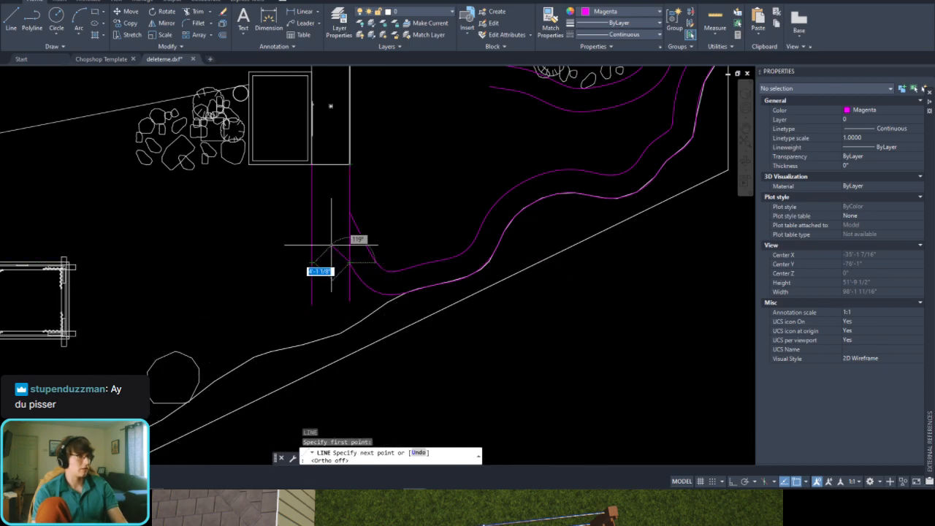
{"action": "key", "text": "Escape"}
Step: Draw a horizontal line 4'-11" long from the outer wall-side spline's end to the farther vertical line
{"action": "scroll", "coordinate": [321, 252], "scroll_direction": "up", "scroll_amount": 4}
{"action": "type", "text": "l"}
{"action": "key", "text": "Return"}
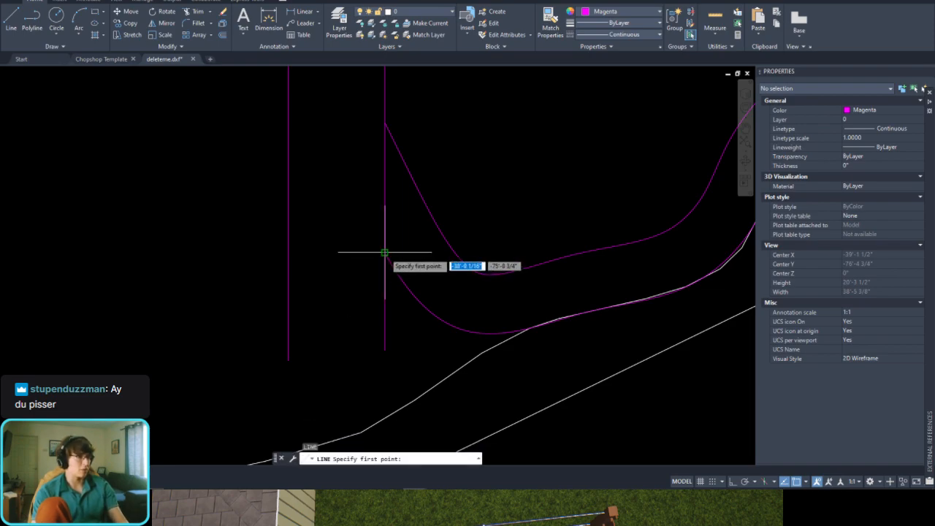
{"action": "left_click", "coordinate": [385, 252]}
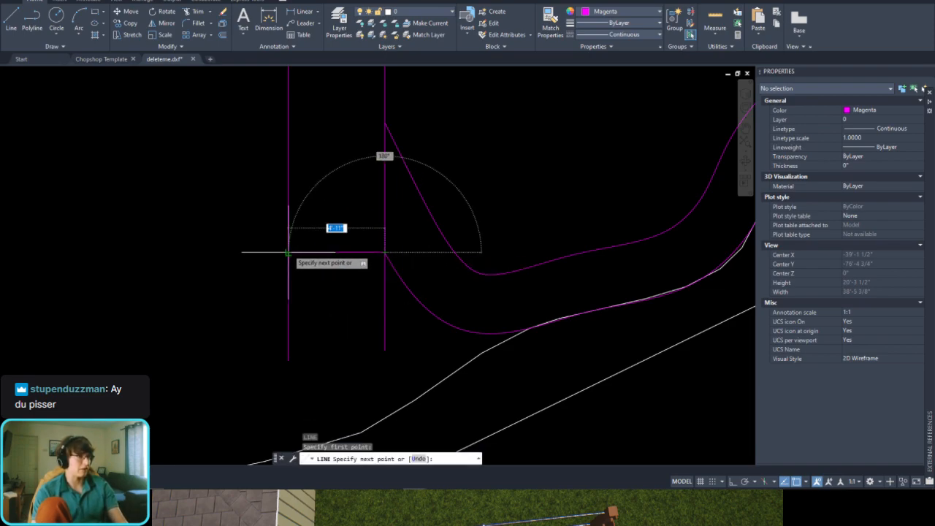
{"action": "left_click", "coordinate": [289, 252]}
{"action": "key", "text": "Escape"}
Step: Erase the horizontal connecting line and both vertical lines below the narrow strip
{"action": "left_click", "coordinate": [349, 240]}
{"action": "left_click", "coordinate": [336, 260]}
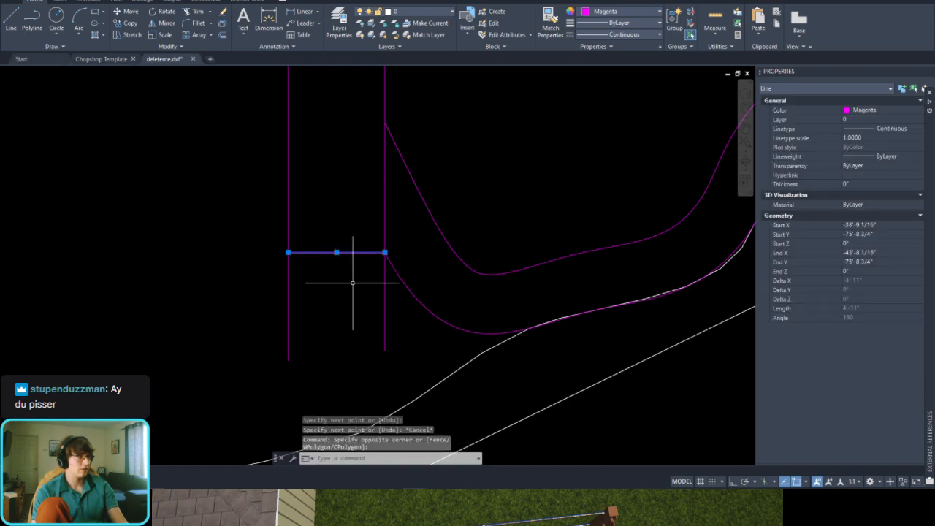
{"action": "middle_click_drag", "start_coordinate": [374, 211], "coordinate": [378, 267]}
{"action": "left_click", "coordinate": [402, 237]}
{"action": "left_click", "coordinate": [379, 253]}
{"action": "scroll", "coordinate": [377, 252], "scroll_direction": "down", "scroll_amount": 5}
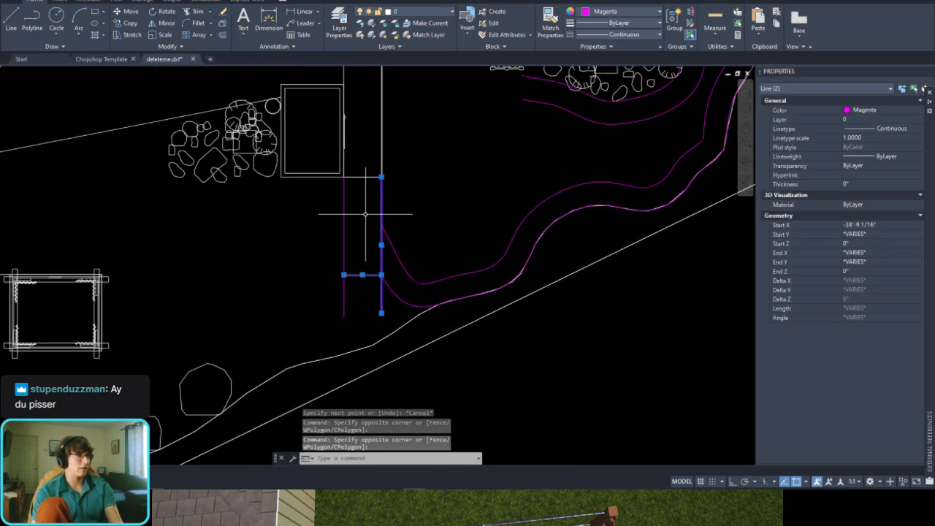
{"action": "left_click", "coordinate": [358, 210]}
{"action": "left_click", "coordinate": [333, 227]}
{"action": "key", "text": "Delete"}
{"action": "middle_click_drag", "start_coordinate": [388, 222], "coordinate": [346, 250]}
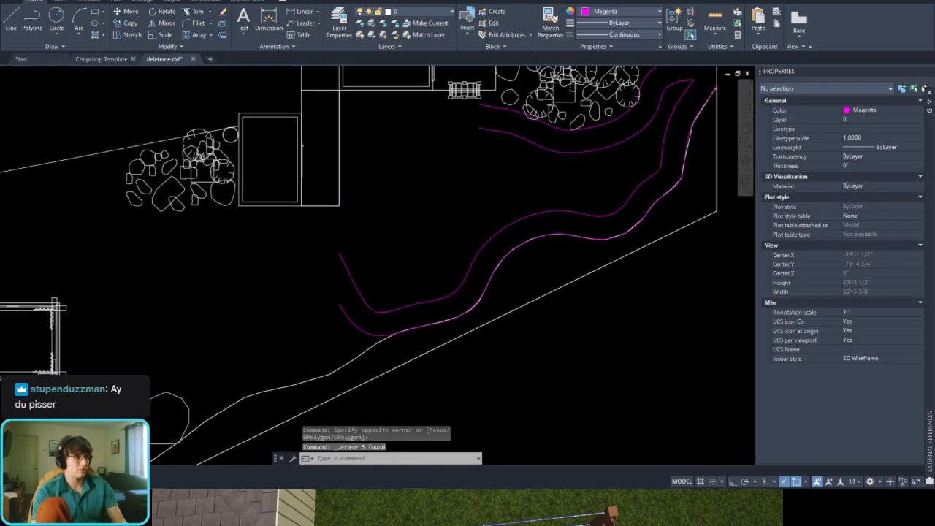
{"action": "middle_click_drag", "start_coordinate": [445, 203], "coordinate": [430, 229]}
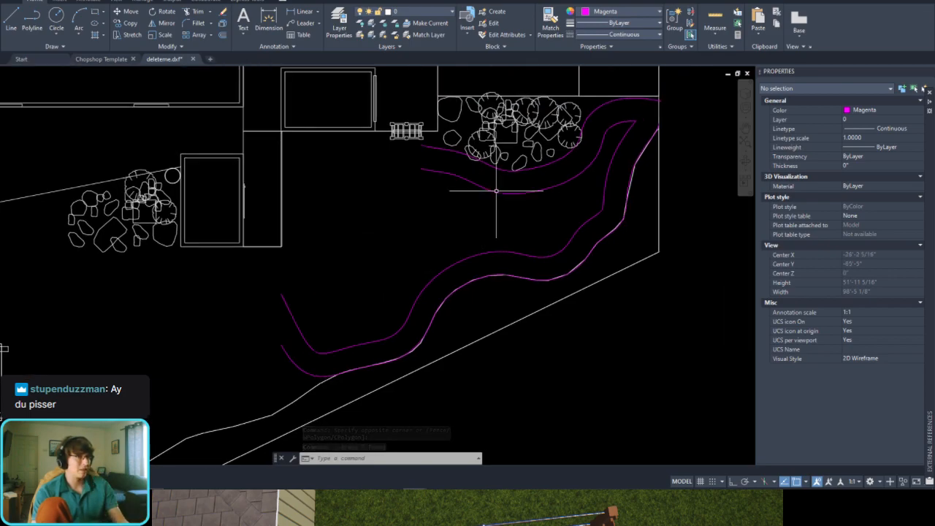
{"action": "scroll", "coordinate": [449, 167], "scroll_direction": "up", "scroll_amount": 2}
{"action": "left_click", "coordinate": [436, 135]}
{"action": "left_click", "coordinate": [416, 174]}
{"action": "scroll", "coordinate": [415, 174], "scroll_direction": "down", "scroll_amount": 2}
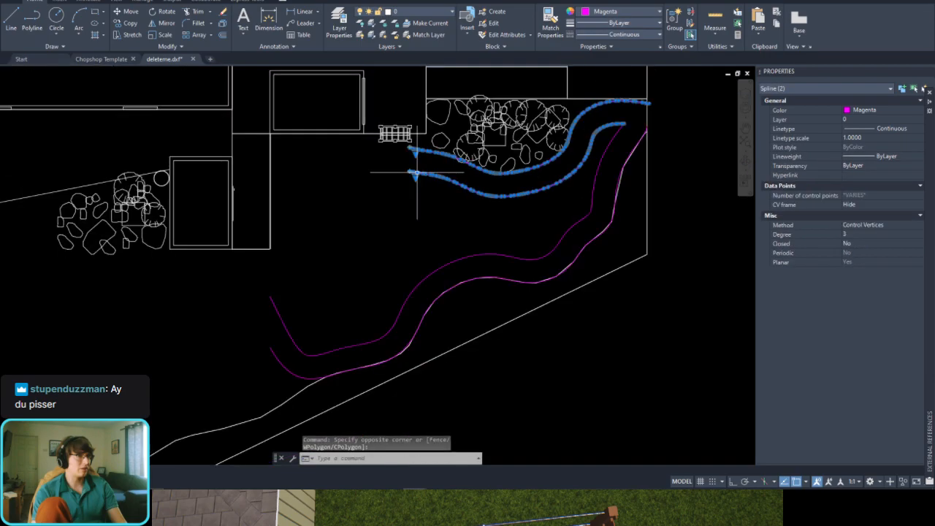
{"action": "key", "text": "Escape"}
Step: Draw a sloping reference line about 11'-7" long from the narrow strip's outer bottom corner into the open yard
{"action": "scroll", "coordinate": [236, 250], "scroll_direction": "up", "scroll_amount": 6}
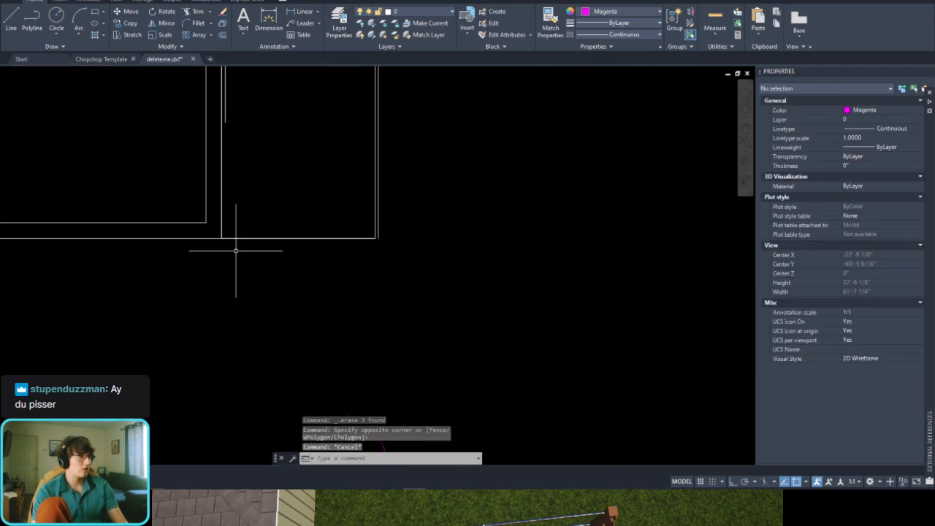
{"action": "type", "text": "l"}
{"action": "key", "text": "Return"}
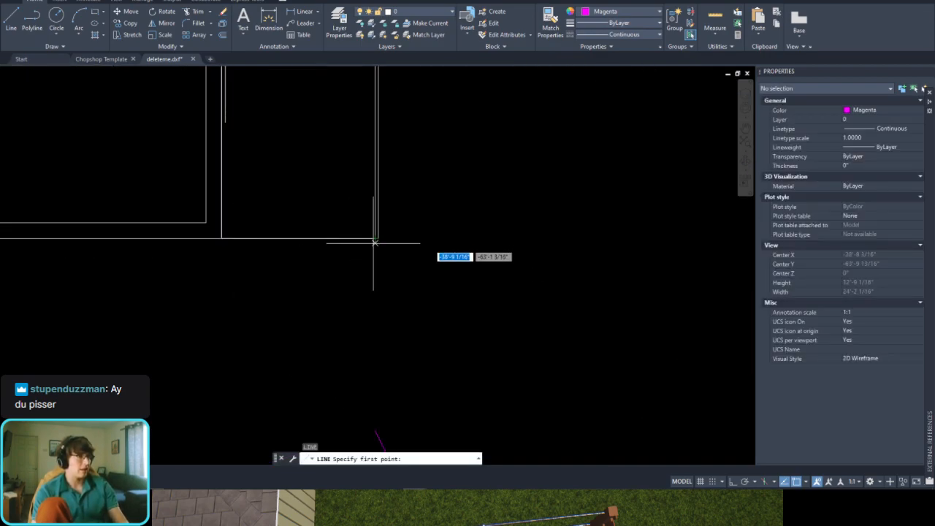
{"action": "left_click", "coordinate": [375, 239]}
{"action": "scroll", "coordinate": [375, 240], "scroll_direction": "down", "scroll_amount": 4}
{"action": "scroll", "coordinate": [375, 239], "scroll_direction": "down", "scroll_amount": 2}
{"action": "scroll", "coordinate": [430, 276], "scroll_direction": "up", "scroll_amount": 2}
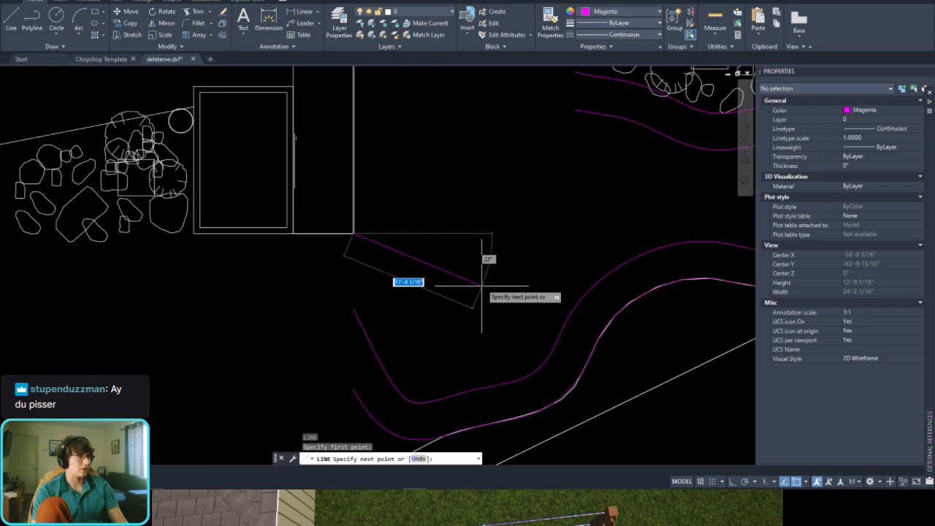
{"action": "scroll", "coordinate": [482, 287], "scroll_direction": "up", "scroll_amount": 2}
{"action": "left_click", "coordinate": [480, 292]}
{"action": "key", "text": "Escape"}
Step: Cut the sloping reference line and all four planter splines to the clipboard
{"action": "left_click", "coordinate": [467, 271]}
{"action": "left_click", "coordinate": [436, 293]}
{"action": "scroll", "coordinate": [435, 292], "scroll_direction": "down", "scroll_amount": 4}
{"action": "middle_click_drag", "start_coordinate": [536, 185], "coordinate": [500, 221]}
{"action": "scroll", "coordinate": [499, 207], "scroll_direction": "up", "scroll_amount": 2}
{"action": "left_click", "coordinate": [501, 166]}
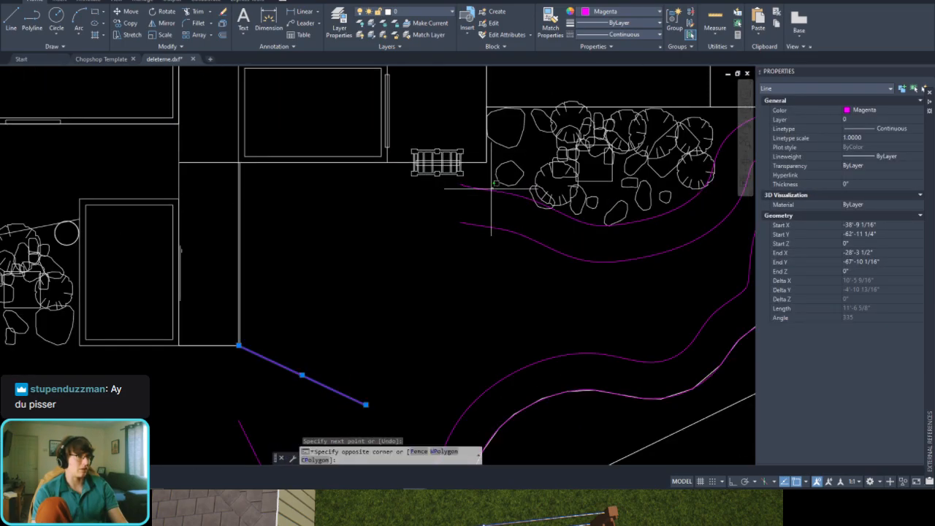
{"action": "left_click", "coordinate": [466, 246]}
{"action": "scroll", "coordinate": [468, 245], "scroll_direction": "down", "scroll_amount": 4}
{"action": "middle_click_drag", "start_coordinate": [483, 279], "coordinate": [518, 253]}
{"action": "scroll", "coordinate": [529, 257], "scroll_direction": "up", "scroll_amount": 4}
{"action": "left_click", "coordinate": [529, 257]}
{"action": "left_click", "coordinate": [478, 294]}
{"action": "middle_click_drag", "start_coordinate": [240, 407], "coordinate": [315, 292]}
{"action": "scroll", "coordinate": [315, 292], "scroll_direction": "up", "scroll_amount": 2}
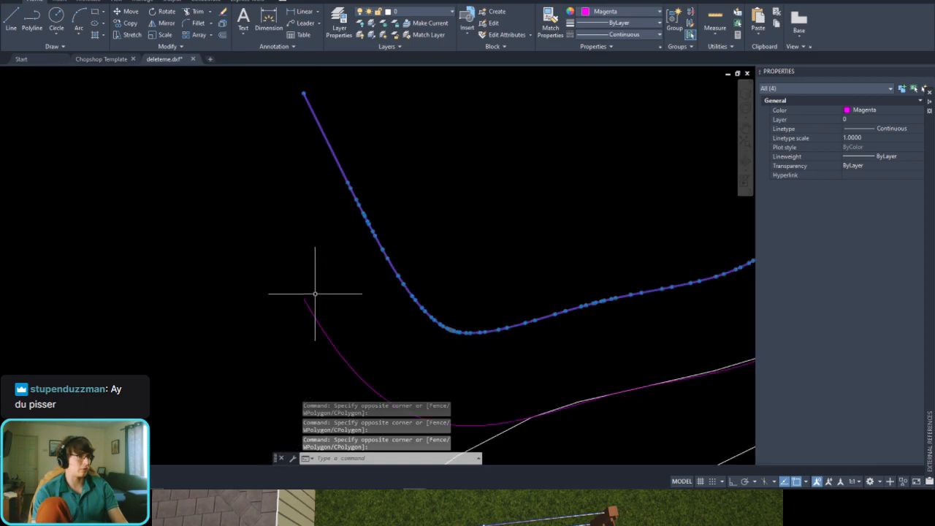
{"action": "left_click", "coordinate": [326, 290]}
{"action": "left_click", "coordinate": [265, 358]}
{"action": "scroll", "coordinate": [304, 304], "scroll_direction": "down", "scroll_amount": 3}
{"action": "key", "text": "ctrl+x"}
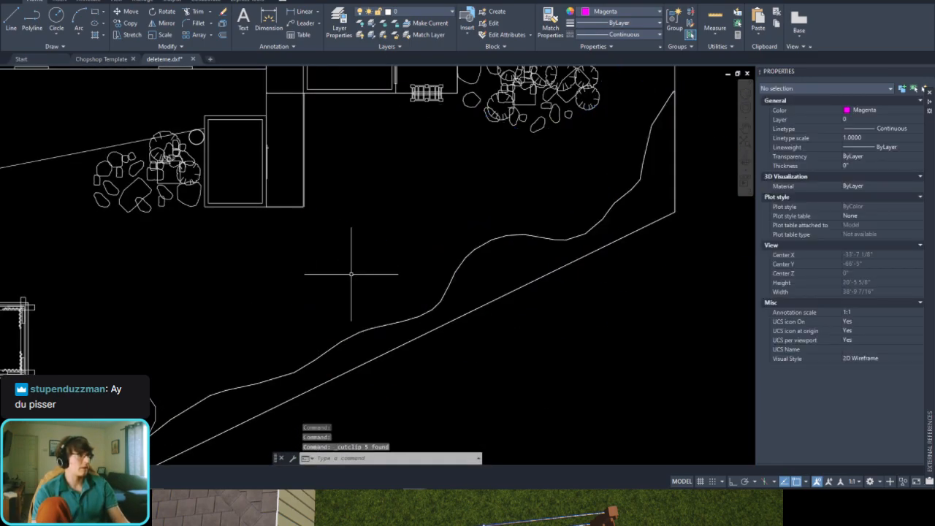
{"action": "key", "text": "Escape"}
Step: Switch to the Chopshop Template drawing and erase its existing polyline
{"action": "left_click", "coordinate": [82, 60]}
{"action": "scroll", "coordinate": [331, 213], "scroll_direction": "down", "scroll_amount": 4}
{"action": "left_click", "coordinate": [441, 171]}
{"action": "left_click", "coordinate": [324, 324]}
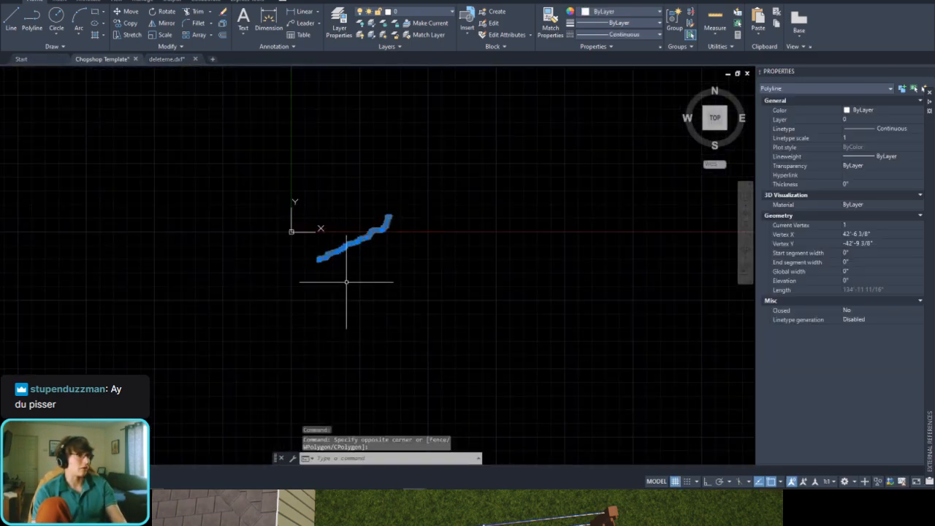
{"action": "key", "text": "Delete"}
Step: Paste the reference line and the four planter splines into the empty template drawing
{"action": "scroll", "coordinate": [315, 215], "scroll_direction": "up", "scroll_amount": 4}
{"action": "key", "text": "ctrl+v"}
{"action": "left_click", "coordinate": [321, 292]}
{"action": "scroll", "coordinate": [330, 261], "scroll_direction": "up", "scroll_amount": 4}
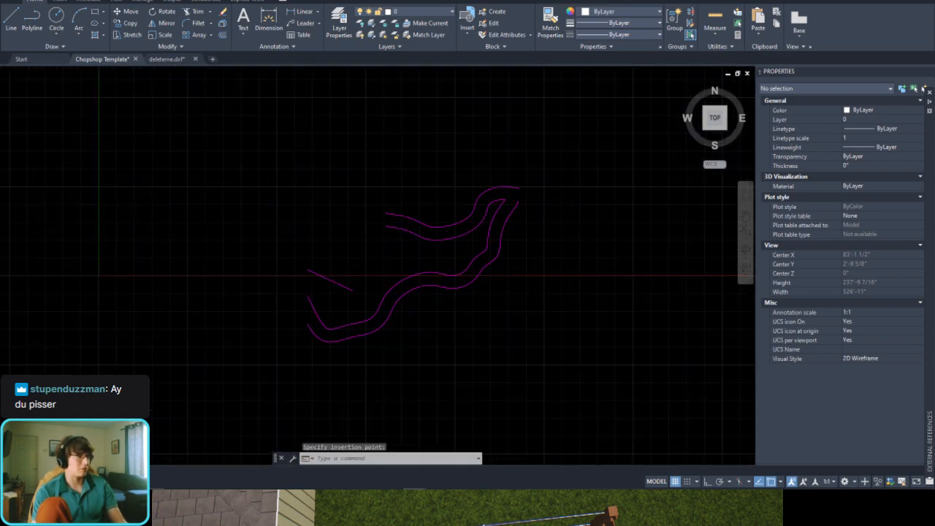
{"action": "middle_click_drag", "start_coordinate": [444, 238], "coordinate": [409, 255]}
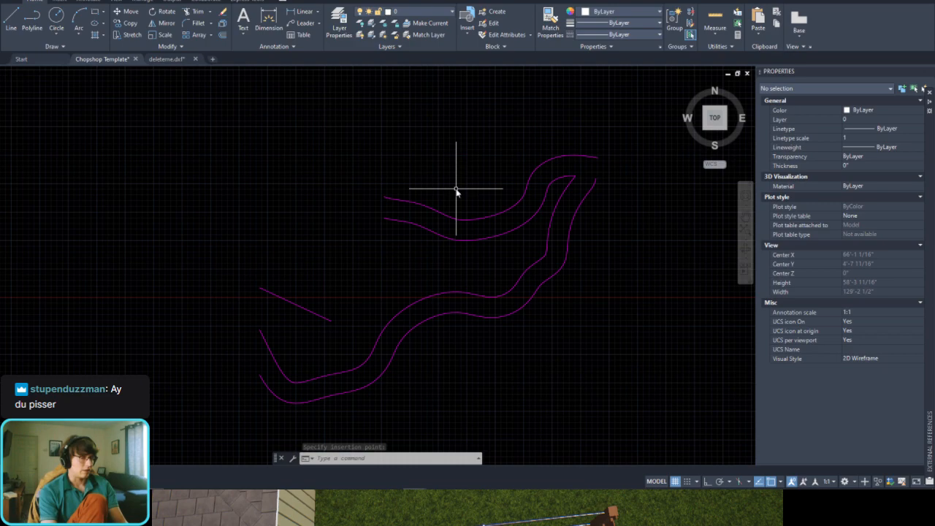
Step: Convert the uppermost planter spline to a polyline with SPLINEDIT at precision 2
{"action": "type", "text": "e"}
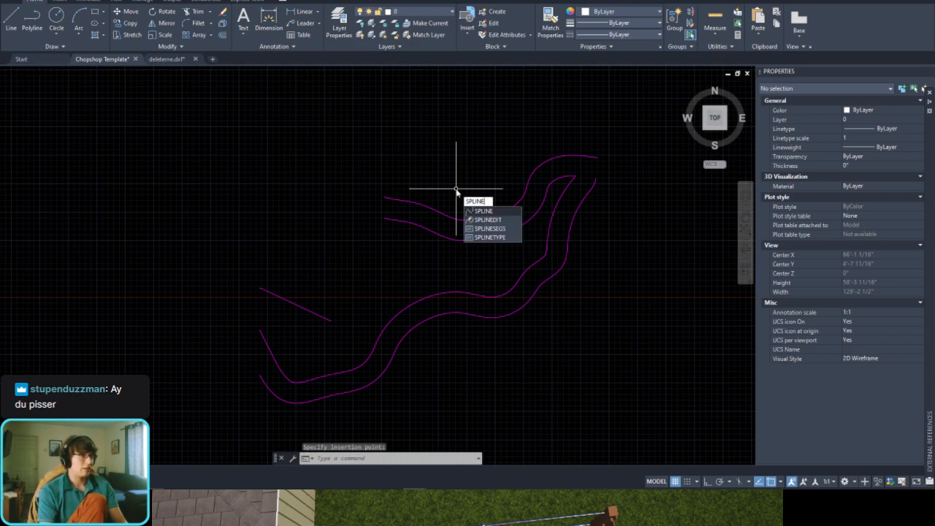
{"action": "key", "text": "Down"}
{"action": "key", "text": "Return"}
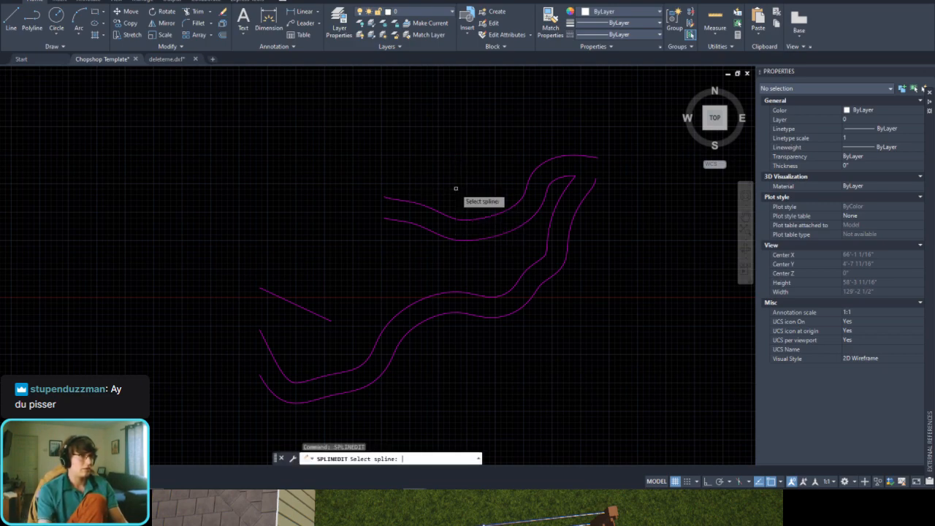
{"action": "left_click", "coordinate": [507, 207]}
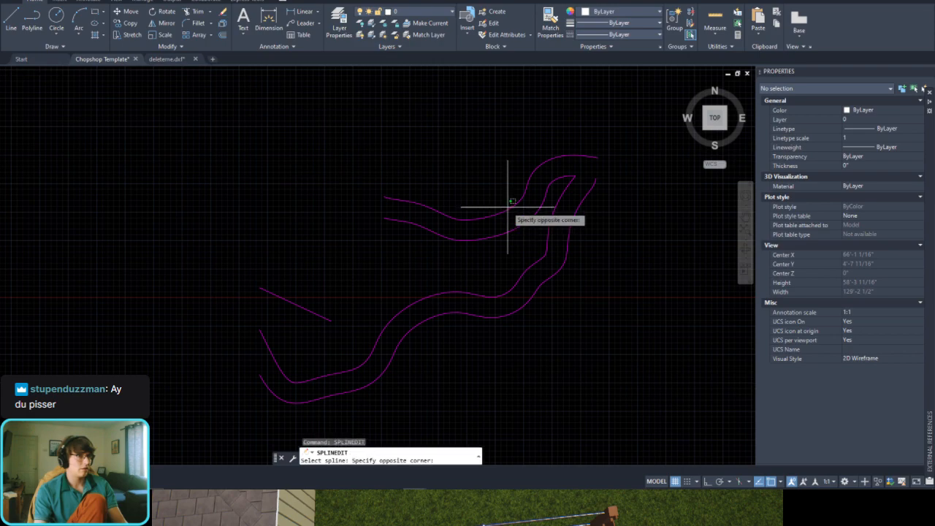
{"action": "left_click", "coordinate": [504, 210]}
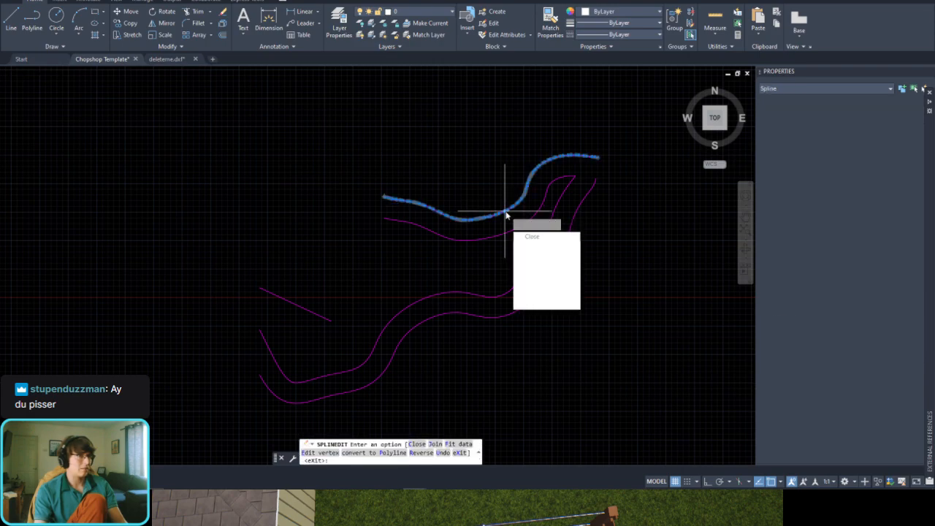
{"action": "left_click", "coordinate": [546, 276]}
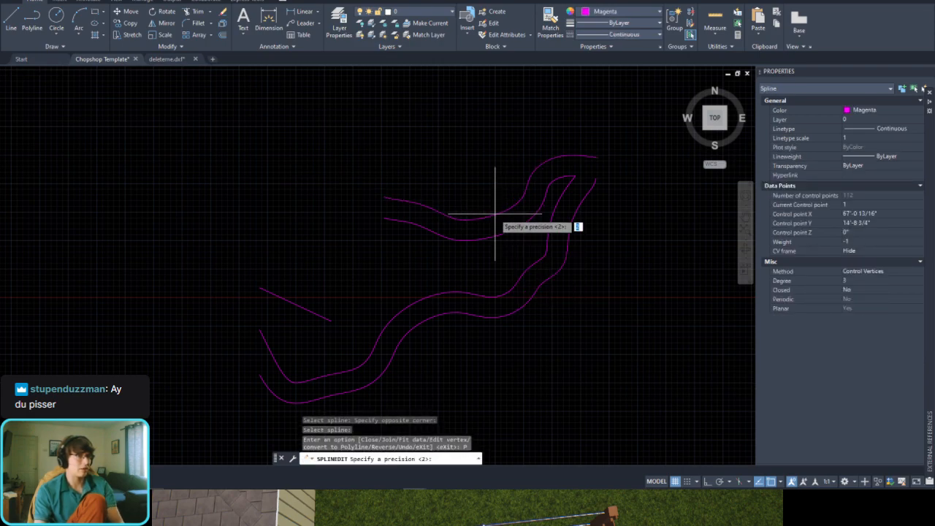
{"action": "key", "text": "Return"}
Step: Examine the vertex spacing and smoothness of the uppermost planter polyline
{"action": "scroll", "coordinate": [504, 217], "scroll_direction": "up", "scroll_amount": 6}
{"action": "left_click", "coordinate": [447, 190]}
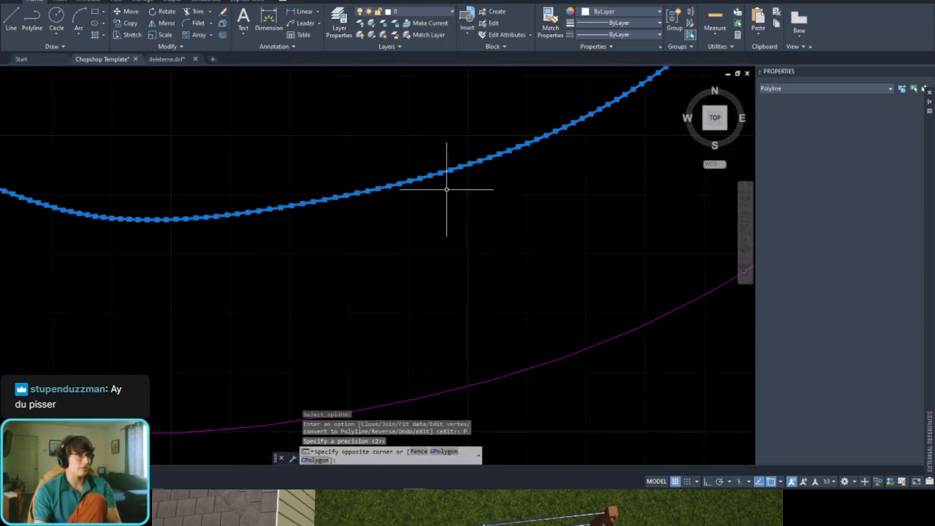
{"action": "left_click", "coordinate": [447, 190]}
{"action": "scroll", "coordinate": [448, 198], "scroll_direction": "down", "scroll_amount": 5}
{"action": "scroll", "coordinate": [314, 201], "scroll_direction": "up", "scroll_amount": 6}
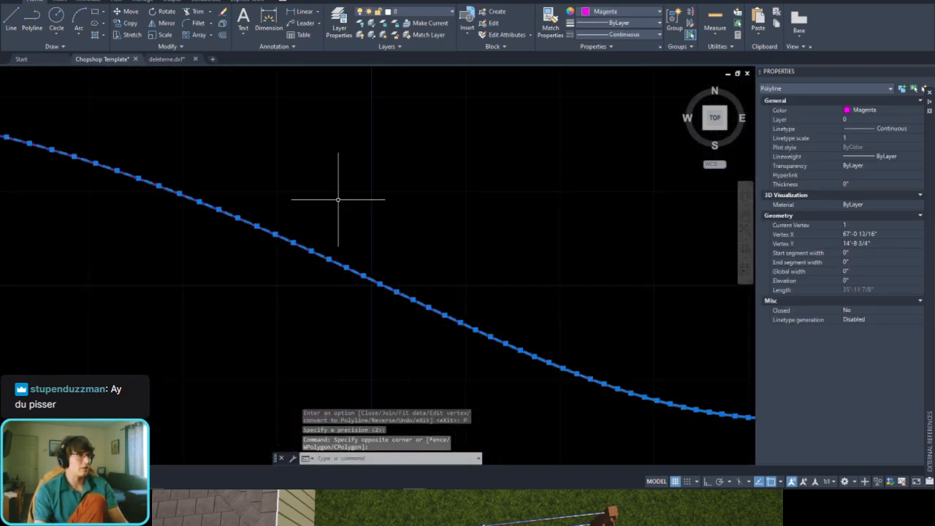
{"action": "scroll", "coordinate": [338, 198], "scroll_direction": "down", "scroll_amount": 8}
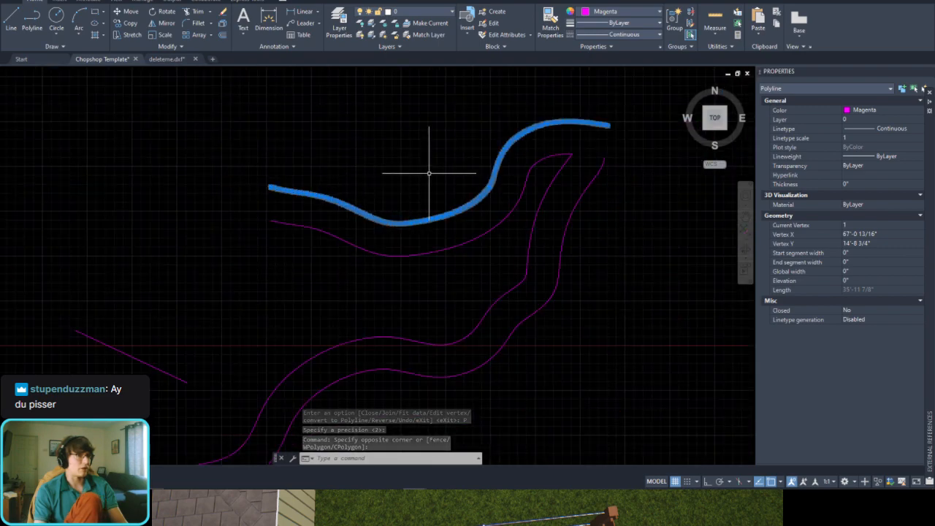
{"action": "key", "text": "Escape"}
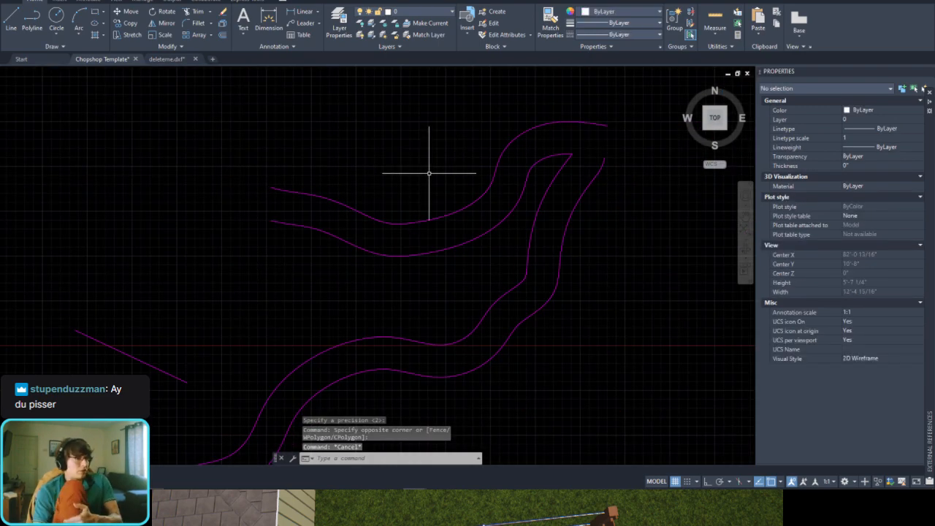
Step: Convert the spline just below the uppermost curve to a polyline at precision 2 and check its vertices
{"action": "scroll", "coordinate": [396, 233], "scroll_direction": "up", "scroll_amount": 4}
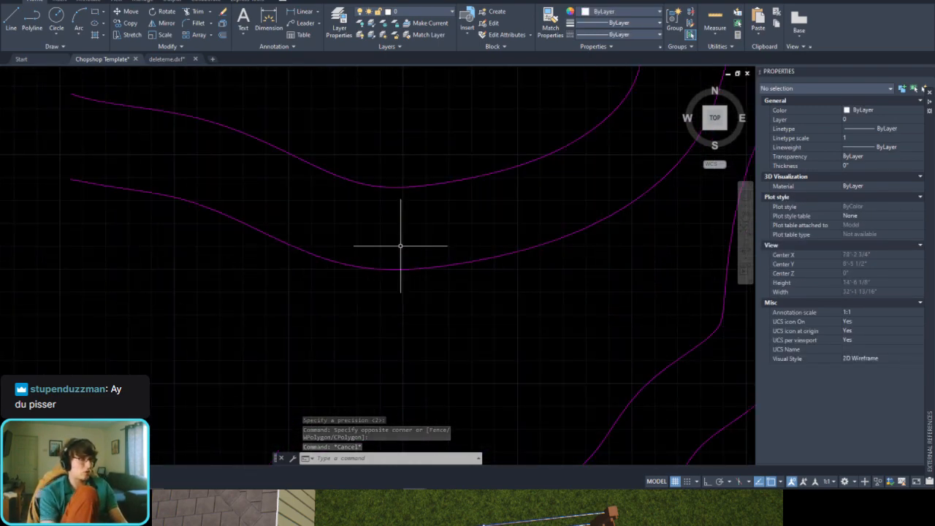
{"action": "type", "text": "splinee"}
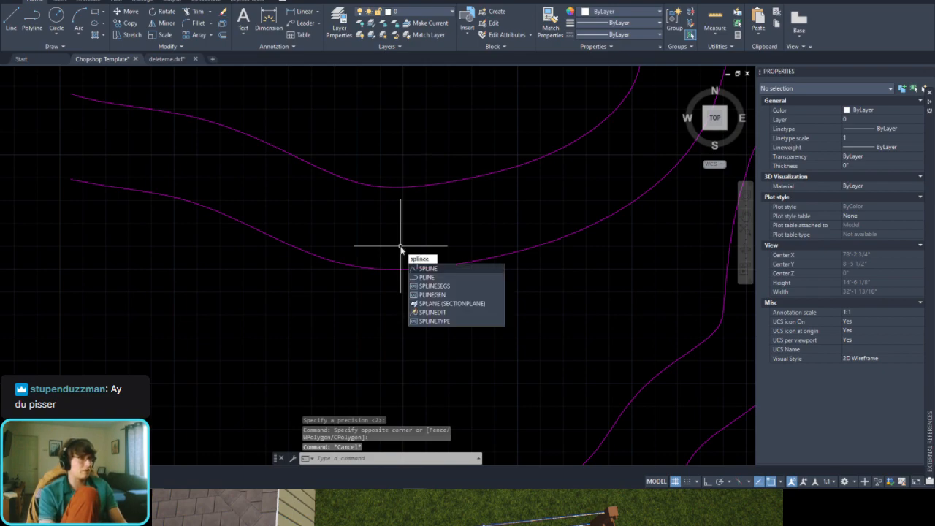
{"action": "key", "text": "BackSpace"}
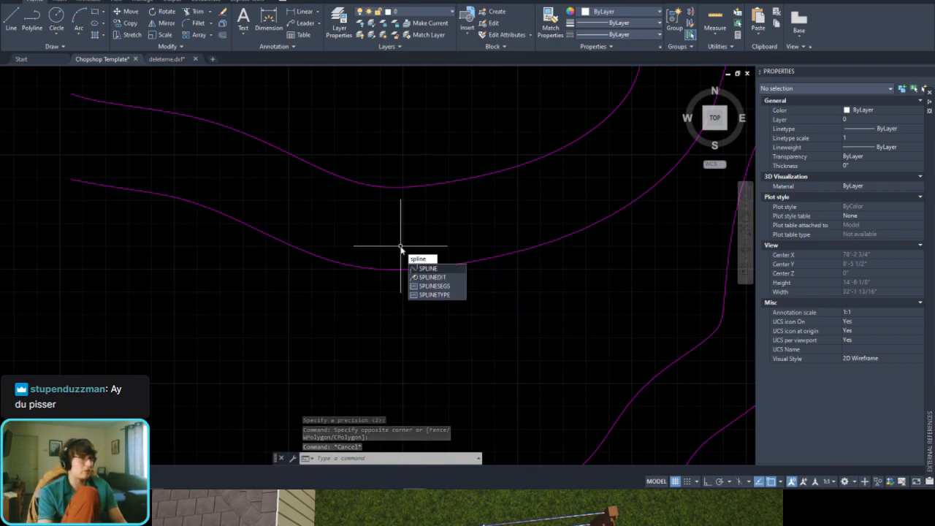
{"action": "key", "text": "Down"}
{"action": "key", "text": "Return"}
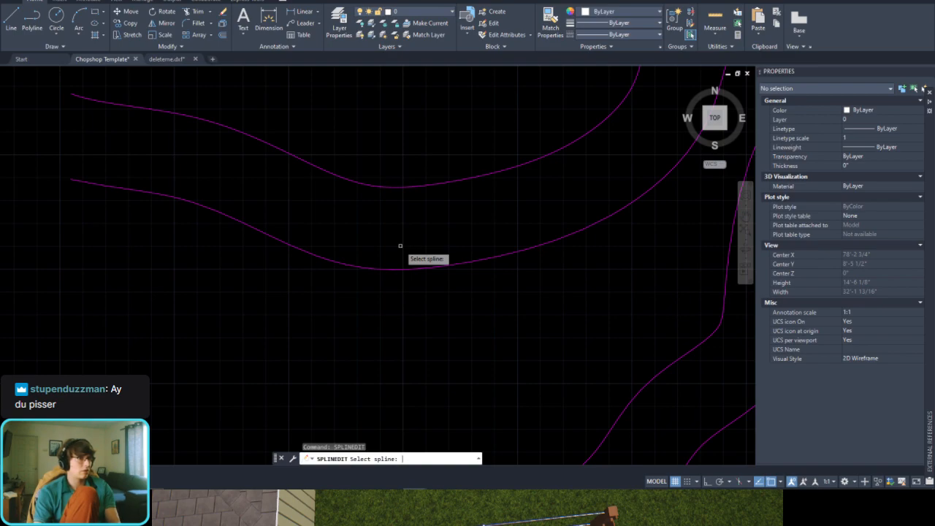
{"action": "key", "text": "Escape"}
{"action": "key", "text": "Return"}
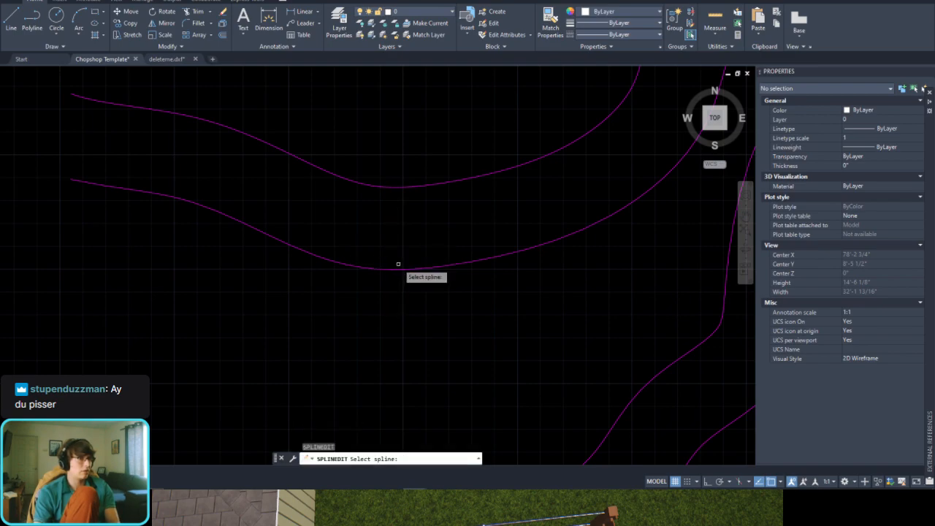
{"action": "left_click", "coordinate": [399, 265]}
{"action": "left_click", "coordinate": [401, 269]}
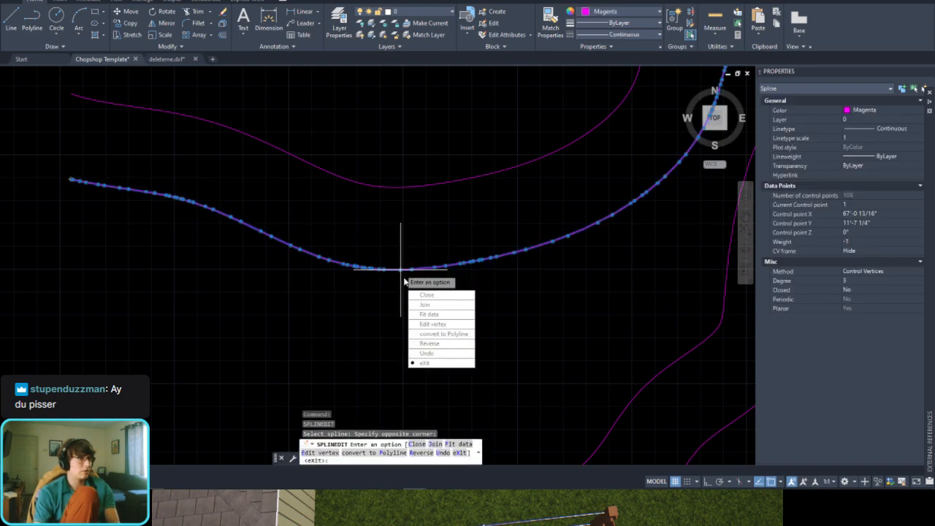
{"action": "left_click", "coordinate": [435, 334]}
{"action": "key", "text": "Return"}
{"action": "left_click", "coordinate": [439, 241]}
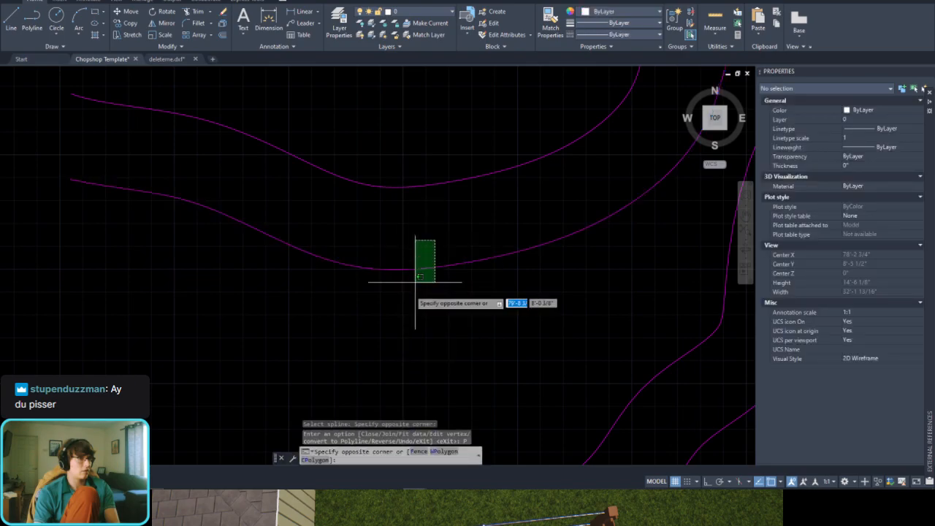
{"action": "left_click", "coordinate": [413, 284]}
{"action": "scroll", "coordinate": [437, 229], "scroll_direction": "down", "scroll_amount": 3}
{"action": "scroll", "coordinate": [440, 227], "scroll_direction": "up", "scroll_amount": 6}
{"action": "key", "text": "Escape"}
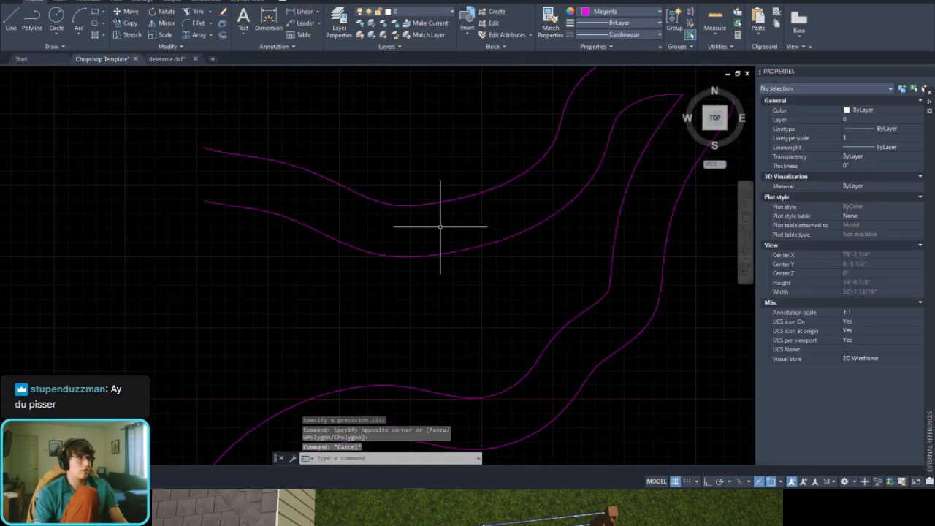
Step: Undo the polyline conversion of the planter curve just below the uppermost one and check its object type
{"action": "key", "text": "ctrl+z"}
{"action": "left_click", "coordinate": [441, 233]}
{"action": "left_click", "coordinate": [419, 299]}
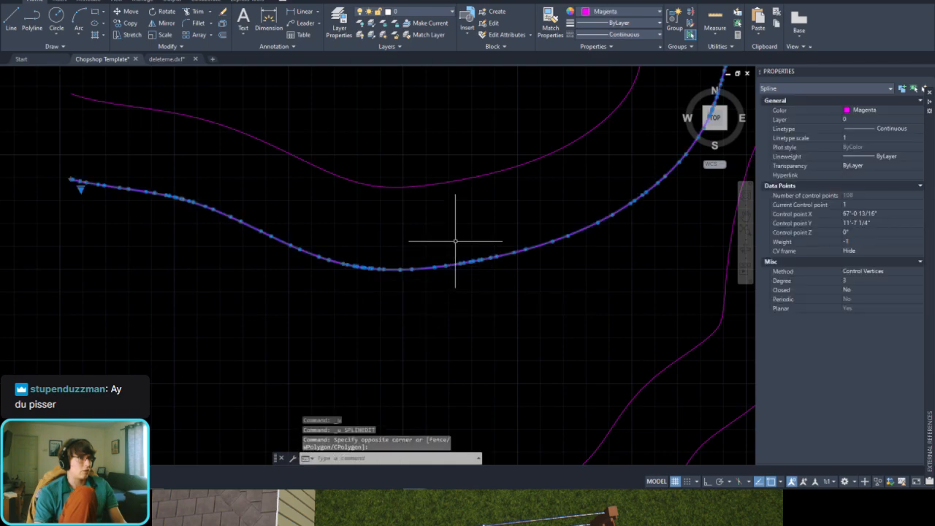
{"action": "key", "text": "Escape"}
{"action": "type", "text": "spl"}
{"action": "key", "text": "Return"}
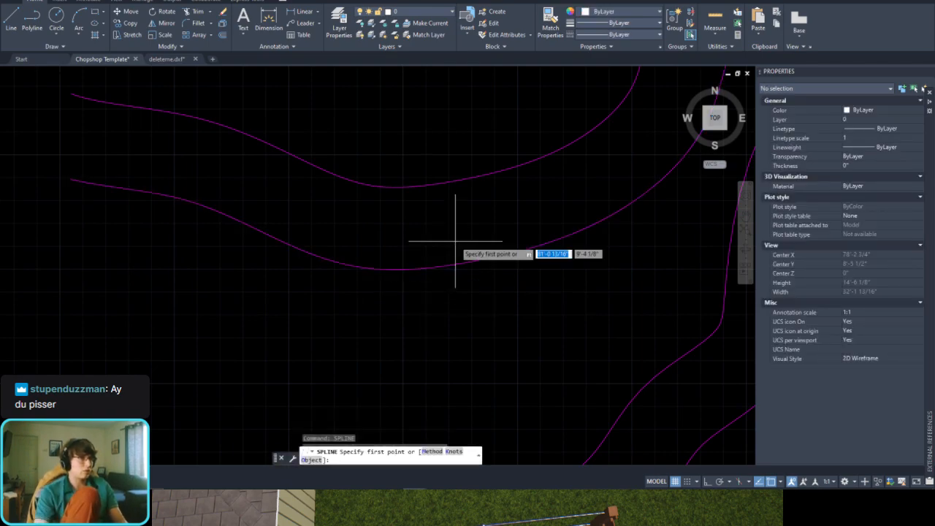
{"action": "key", "text": "Down"}
{"action": "key", "text": "Escape"}
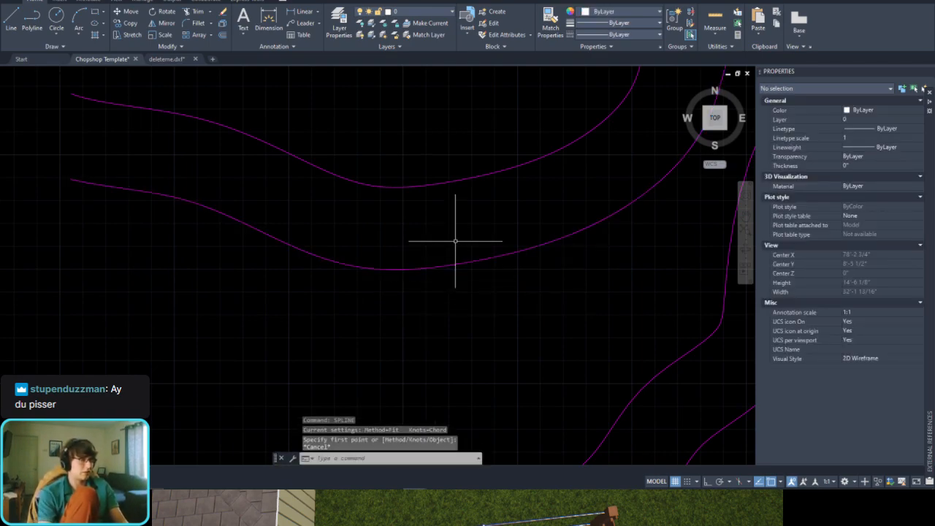
Step: Convert the planter spline just below the uppermost curve to a polyline with SPLINEDIT at precision 16
{"action": "type", "text": "Spline"}
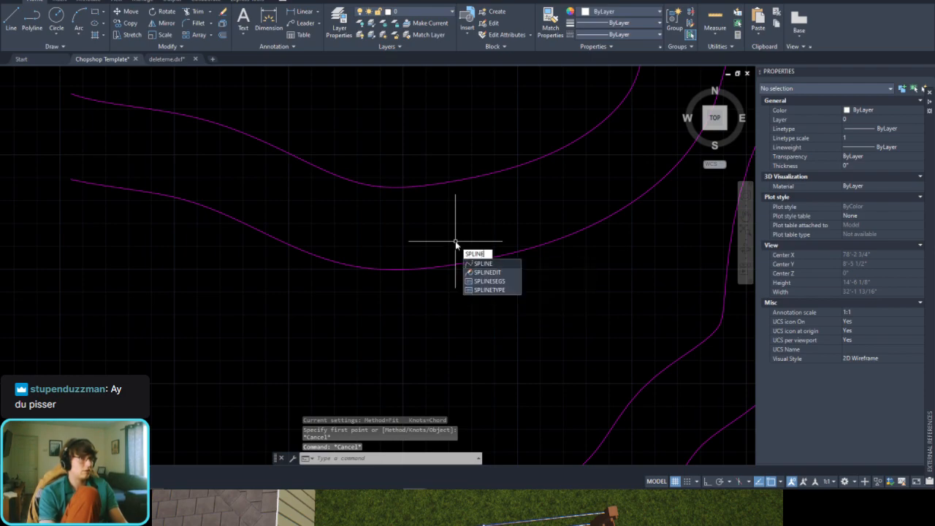
{"action": "key", "text": "Down"}
{"action": "key", "text": "Return"}
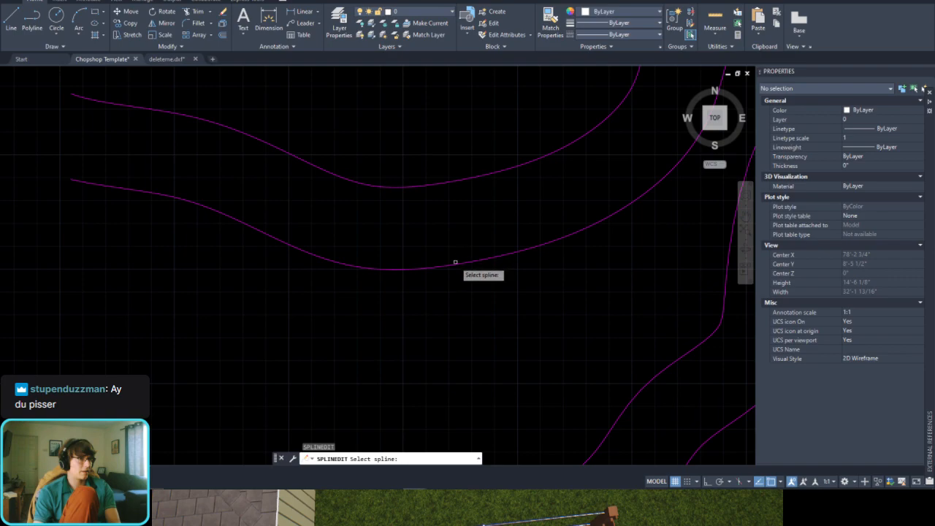
{"action": "left_click", "coordinate": [456, 261]}
{"action": "key", "text": "Down"}
{"action": "key", "text": "Down"}
{"action": "key", "text": "Down"}
{"action": "key", "text": "Down"}
{"action": "key", "text": "Down"}
{"action": "key", "text": "Return"}
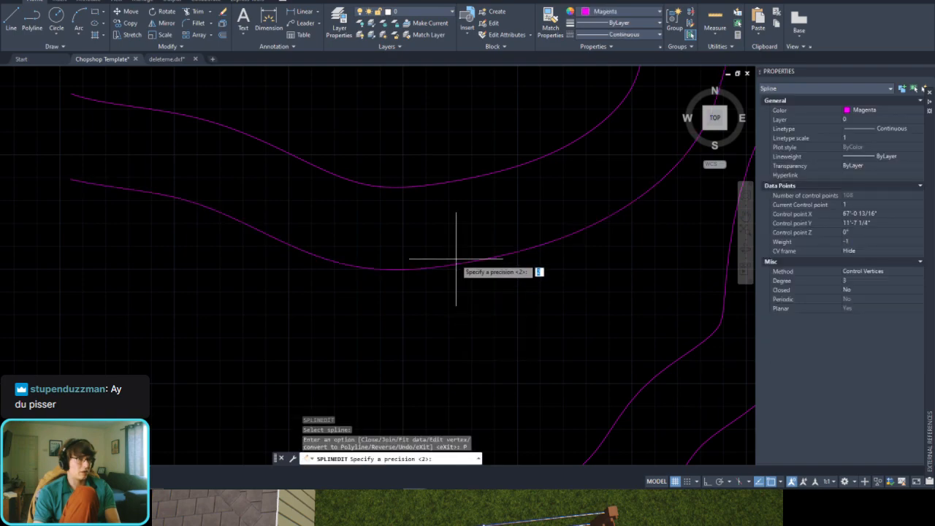
{"action": "type", "text": "1"}
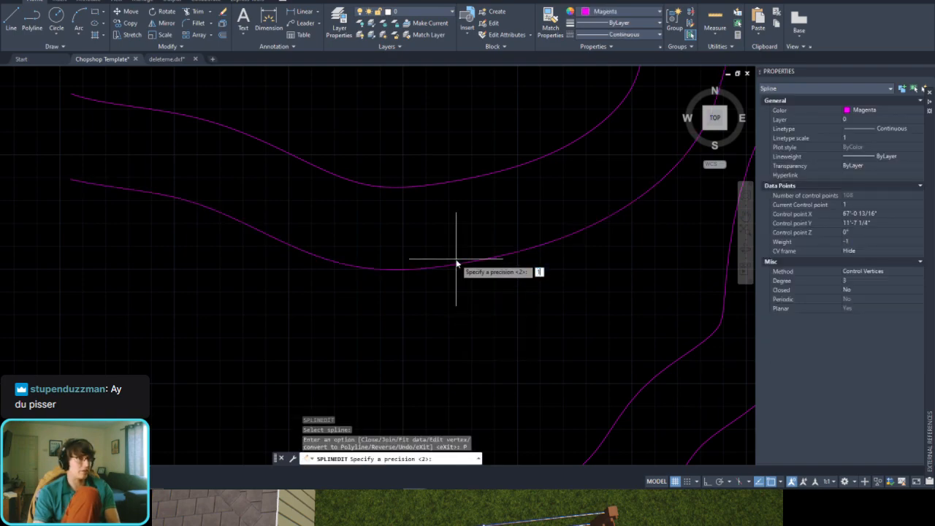
{"action": "type", "text": "0"}
{"action": "key", "text": "Return"}
Step: Check the vertices of the converted second planter curve and undo its precision 16 conversion
{"action": "left_click", "coordinate": [445, 260]}
{"action": "key", "text": "Escape"}
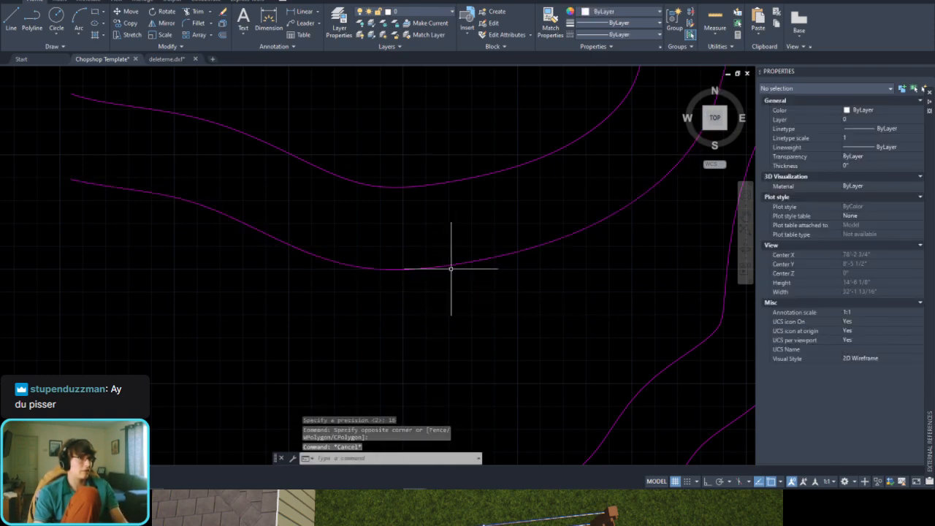
{"action": "key", "text": "ctrl+z"}
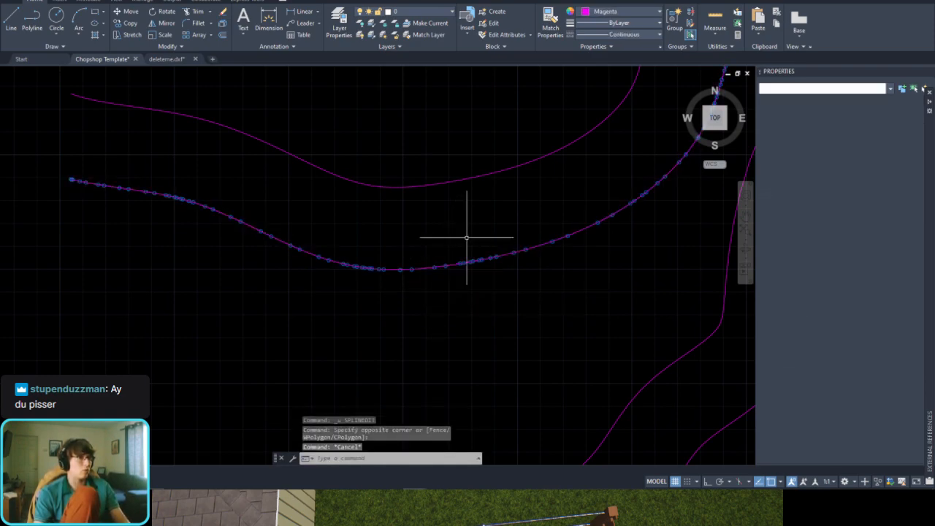
{"action": "type", "text": "spline"}
{"action": "key", "text": "Return"}
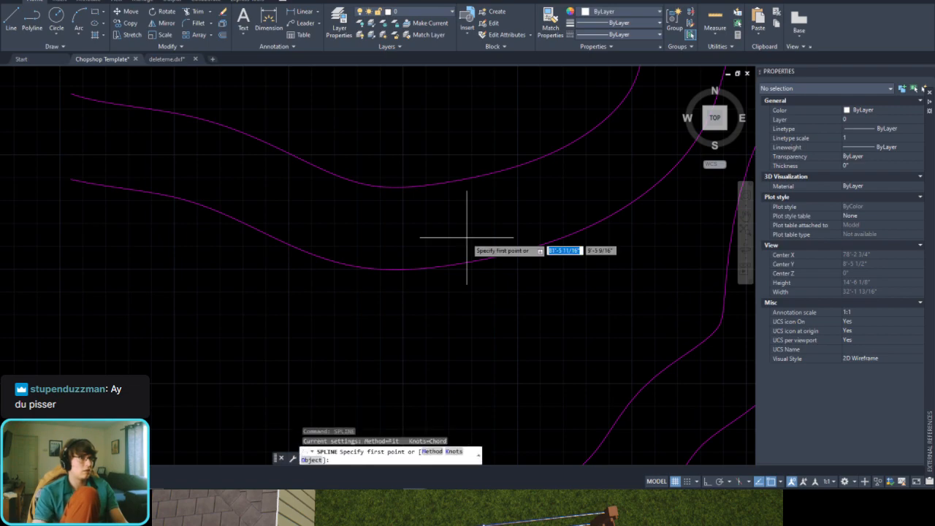
{"action": "key", "text": "Escape"}
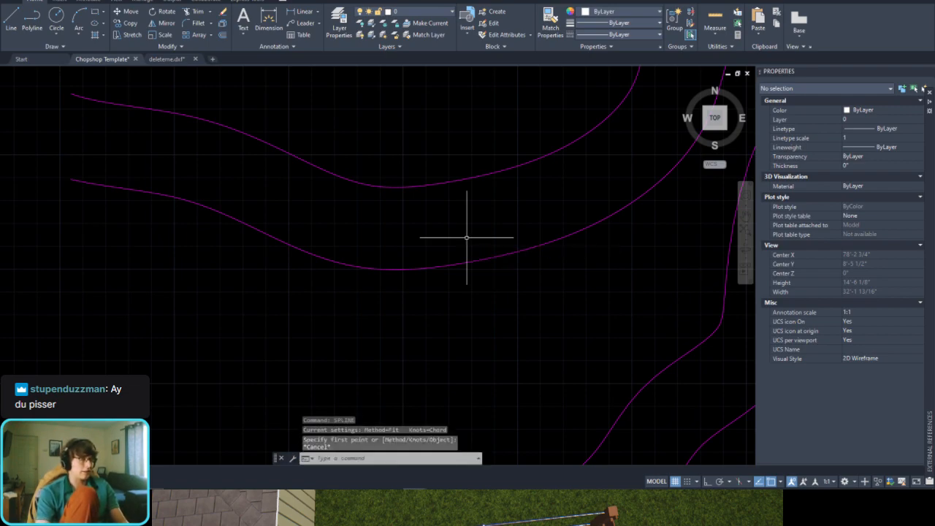
Step: Try to convert the second planter spline to a polyline with SPLINEDIT at precision 0.25
{"action": "key", "text": "Return"}
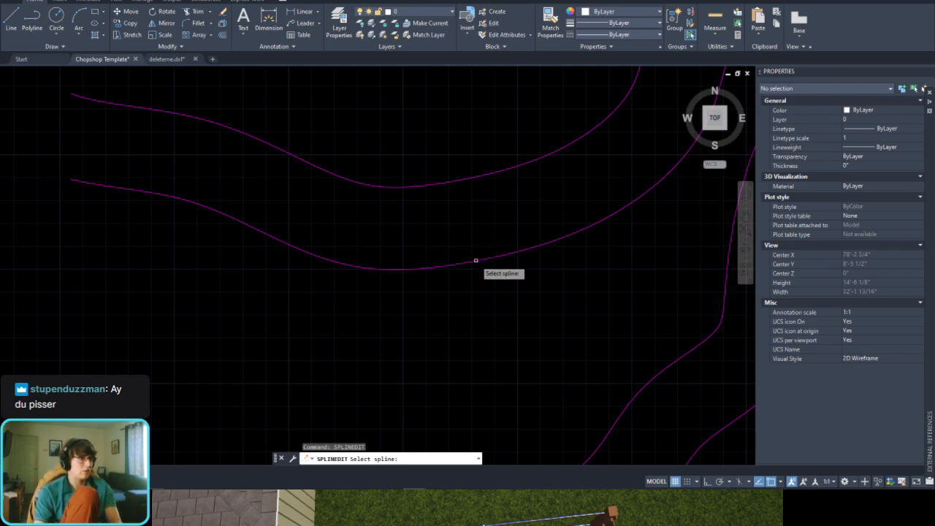
{"action": "left_click", "coordinate": [476, 260]}
{"action": "left_click", "coordinate": [528, 324]}
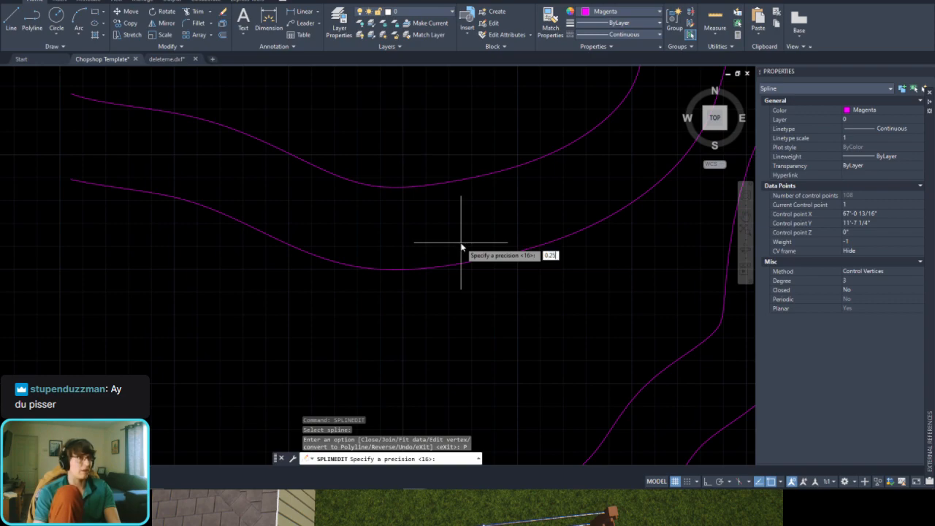
{"action": "type", "text": "0.25"}
{"action": "key", "text": "Return"}
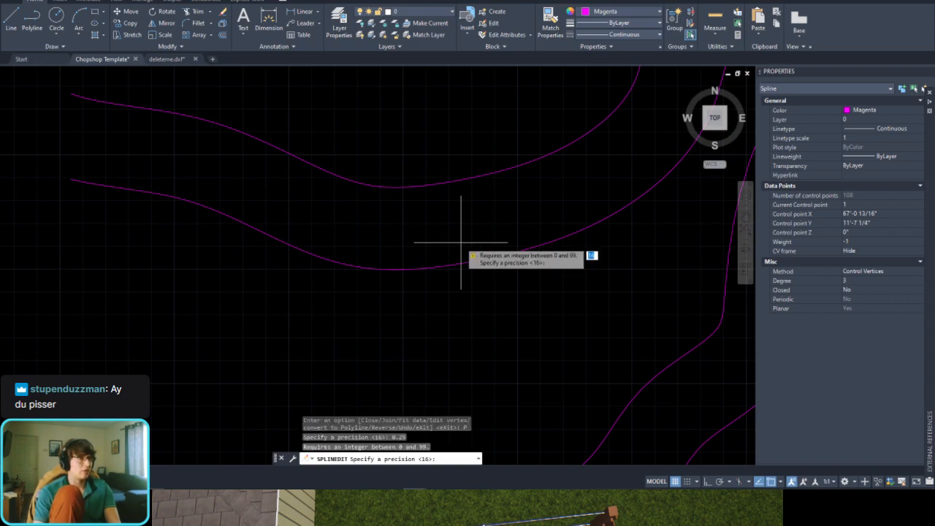
{"action": "key", "text": "Escape"}
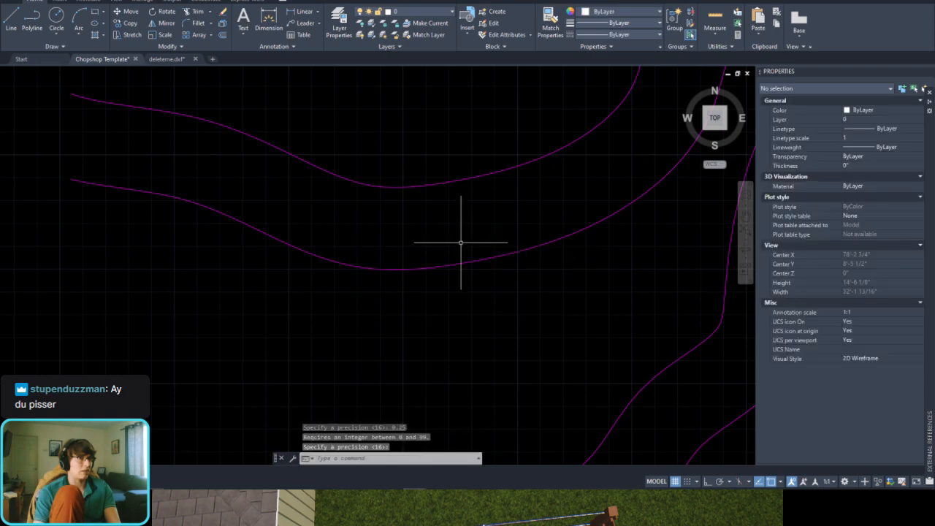
Step: Try to pick the second planter curve for another SPLINEDIT conversion and check its object type
{"action": "key", "text": "Return"}
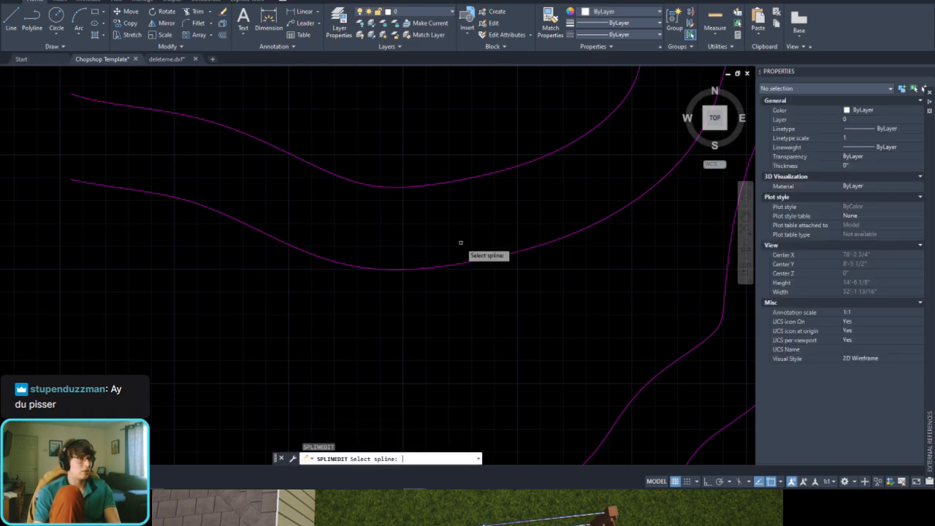
{"action": "left_click", "coordinate": [460, 262]}
{"action": "left_click", "coordinate": [458, 263]}
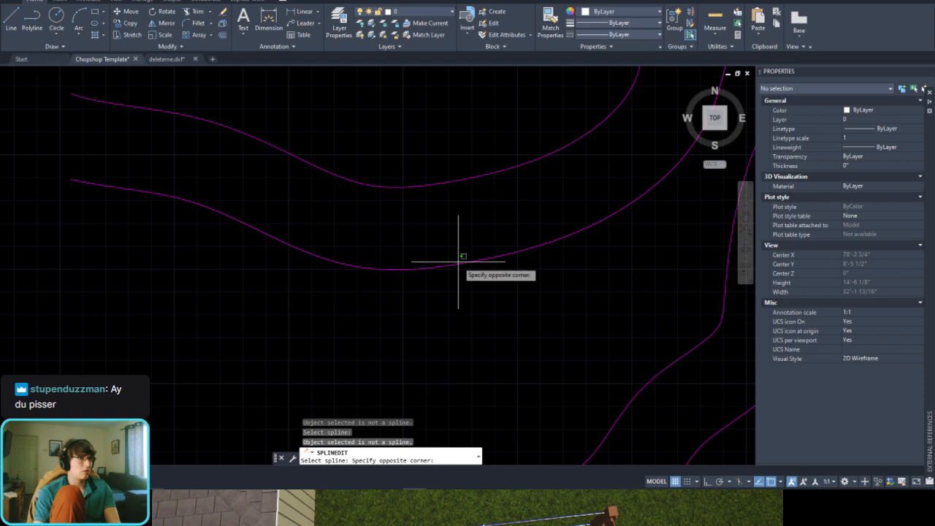
{"action": "left_click", "coordinate": [460, 262]}
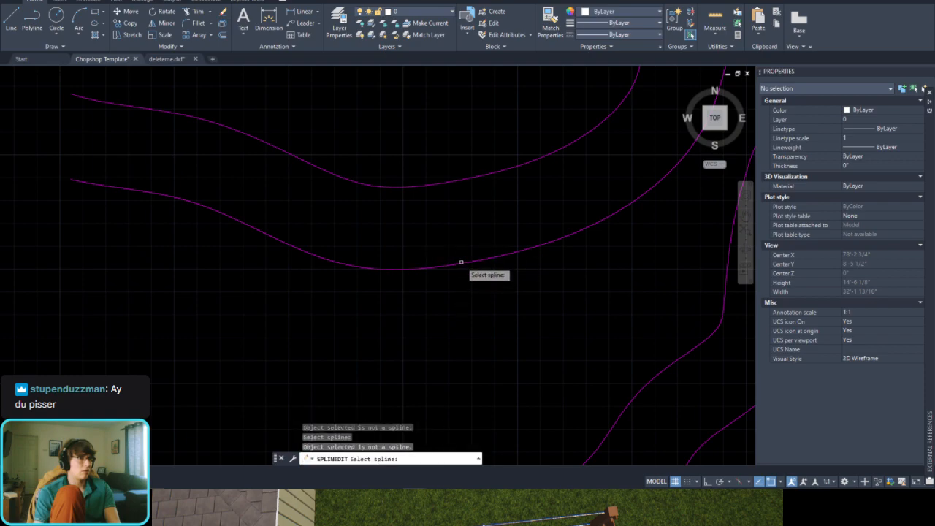
{"action": "scroll", "coordinate": [460, 262], "scroll_direction": "up", "scroll_amount": 4}
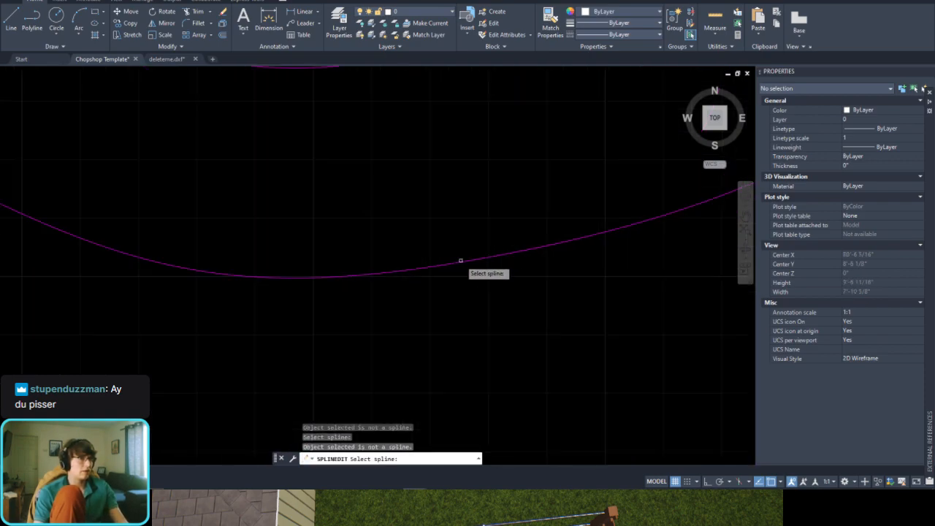
{"action": "left_click", "coordinate": [461, 260]}
{"action": "key", "text": "Escape"}
{"action": "left_click", "coordinate": [459, 261]}
{"action": "key", "text": "Escape"}
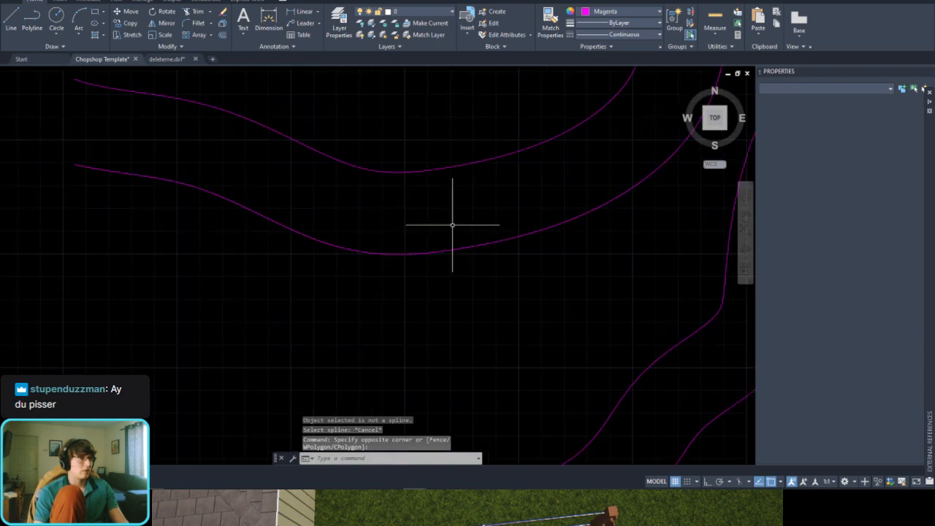
Step: Undo the last polyline conversion of the second planter curve and check its control points
{"action": "key", "text": "ctrl+z"}
{"action": "key", "text": "ctrl+z"}
{"action": "key", "text": "ctrl+z"}
{"action": "left_click", "coordinate": [481, 224]}
{"action": "left_click", "coordinate": [442, 334]}
{"action": "key", "text": "Escape"}
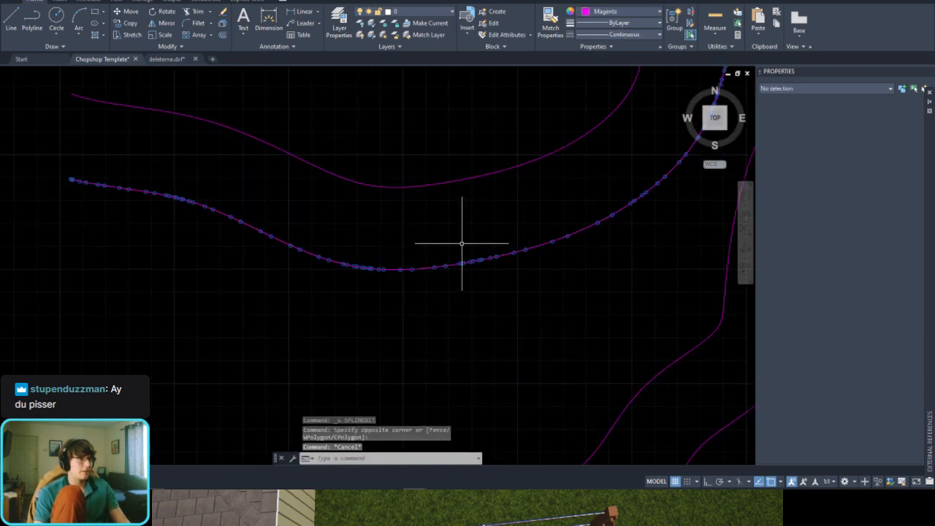
Step: Convert the second planter spline to a polyline with SPLINEDIT at precision 0
{"action": "scroll", "coordinate": [460, 243], "scroll_direction": "up", "scroll_amount": 4}
{"action": "type", "text": "spline"}
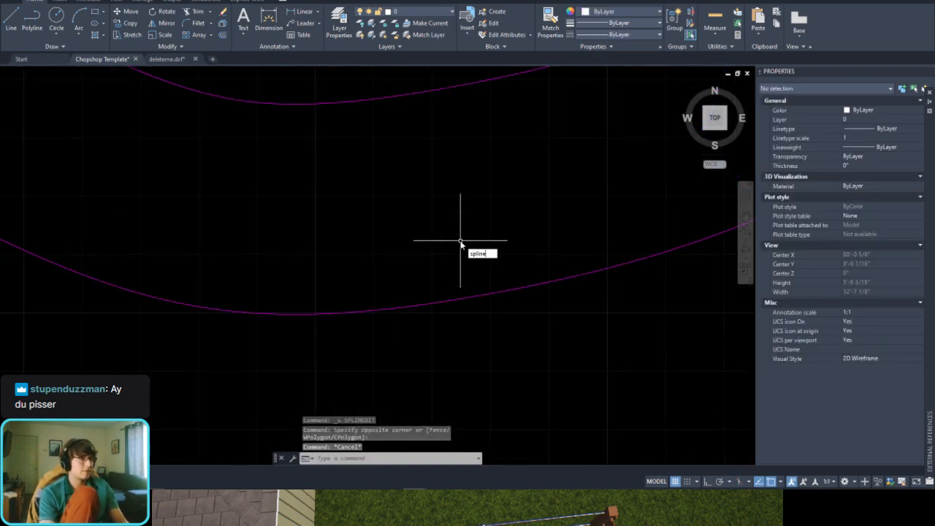
{"action": "type", "text": "edit"}
{"action": "key", "text": "Return"}
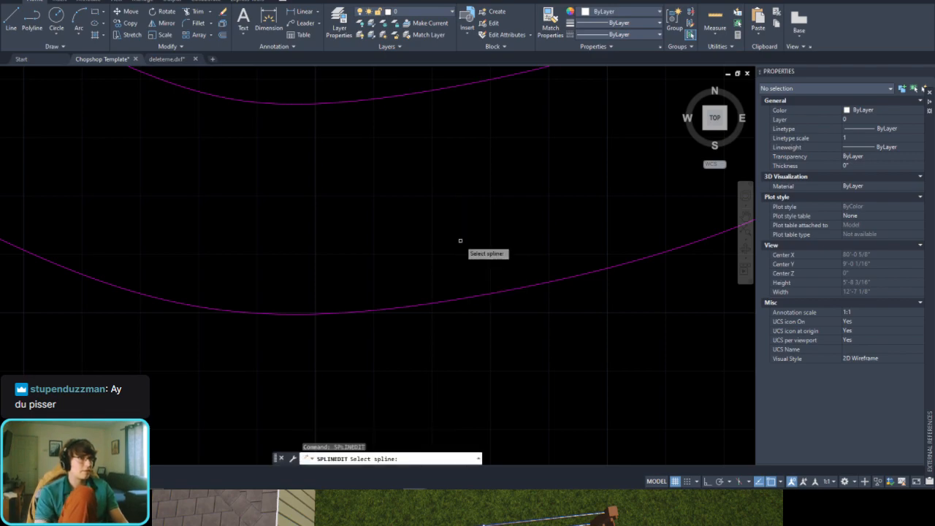
{"action": "left_click", "coordinate": [477, 293]}
{"action": "left_click", "coordinate": [544, 359]}
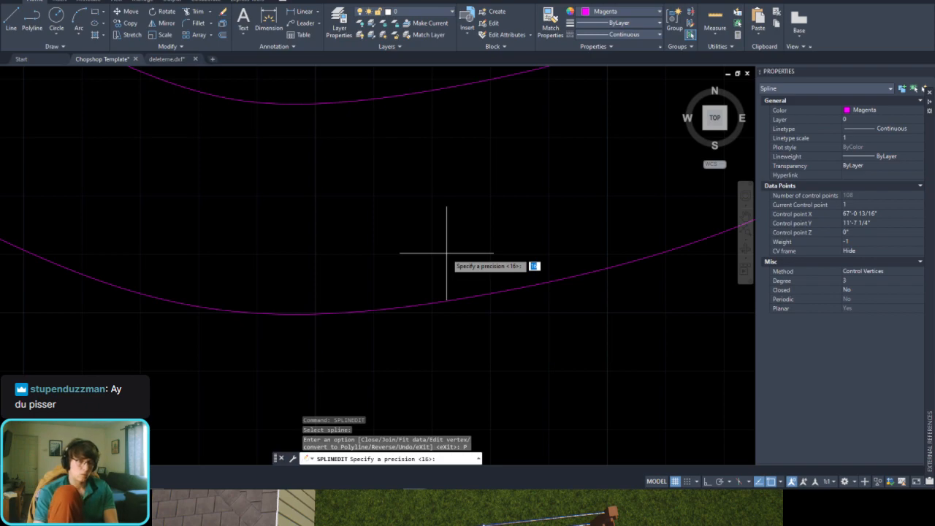
{"action": "type", "text": "0"}
{"action": "key", "text": "Return"}
Step: Compare the vertex spacing of the second planter polyline with that of the uppermost one
{"action": "scroll", "coordinate": [439, 284], "scroll_direction": "down", "scroll_amount": 3}
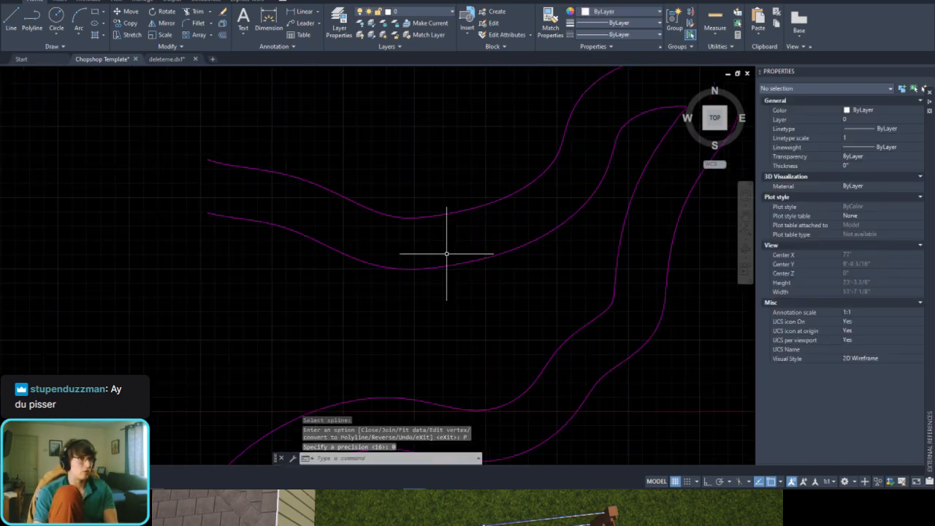
{"action": "scroll", "coordinate": [532, 210], "scroll_direction": "up", "scroll_amount": 7}
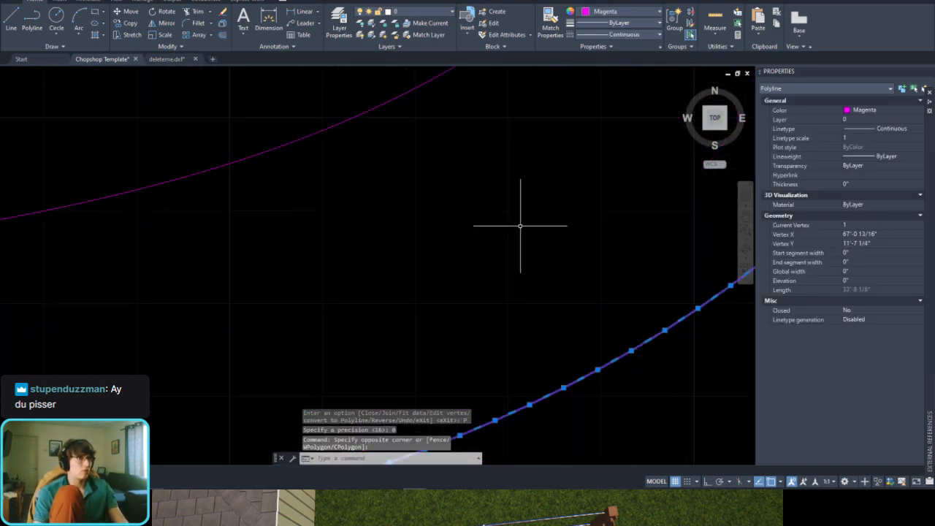
{"action": "scroll", "coordinate": [520, 227], "scroll_direction": "down", "scroll_amount": 7}
{"action": "scroll", "coordinate": [519, 227], "scroll_direction": "down", "scroll_amount": 2}
{"action": "key", "text": "Escape"}
{"action": "left_click", "coordinate": [453, 204]}
{"action": "left_click", "coordinate": [446, 229]}
{"action": "scroll", "coordinate": [447, 217], "scroll_direction": "up", "scroll_amount": 4}
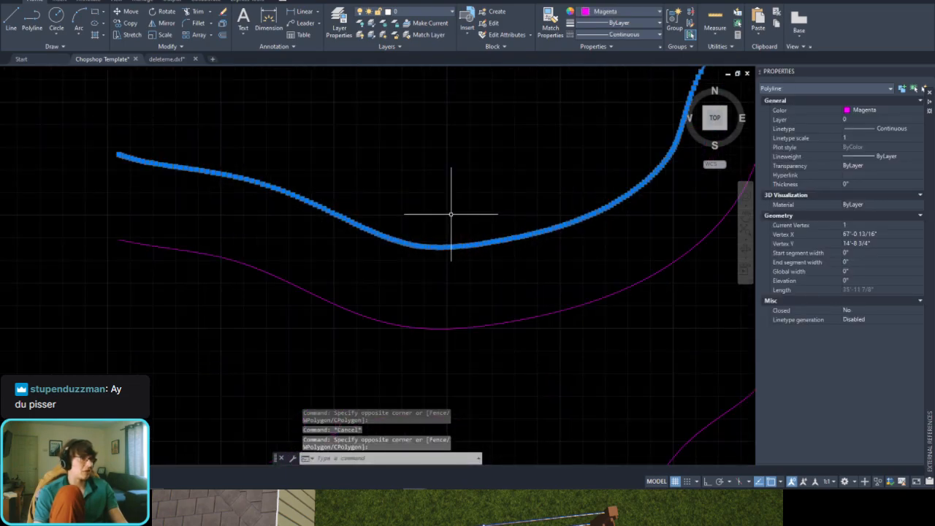
{"action": "scroll", "coordinate": [548, 198], "scroll_direction": "down", "scroll_amount": 4}
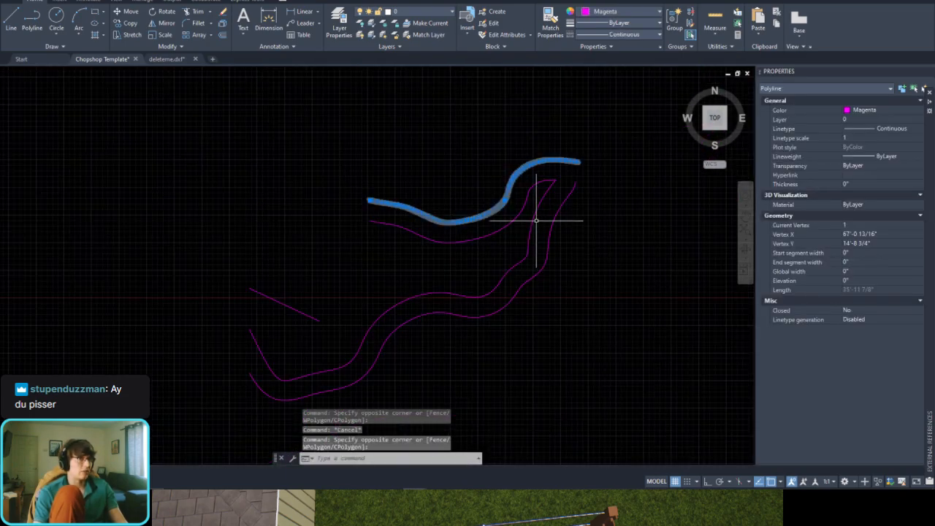
{"action": "key", "text": "Escape"}
Step: Undo the precision 0 conversion of the second planter curve
{"action": "scroll", "coordinate": [538, 202], "scroll_direction": "up", "scroll_amount": 4}
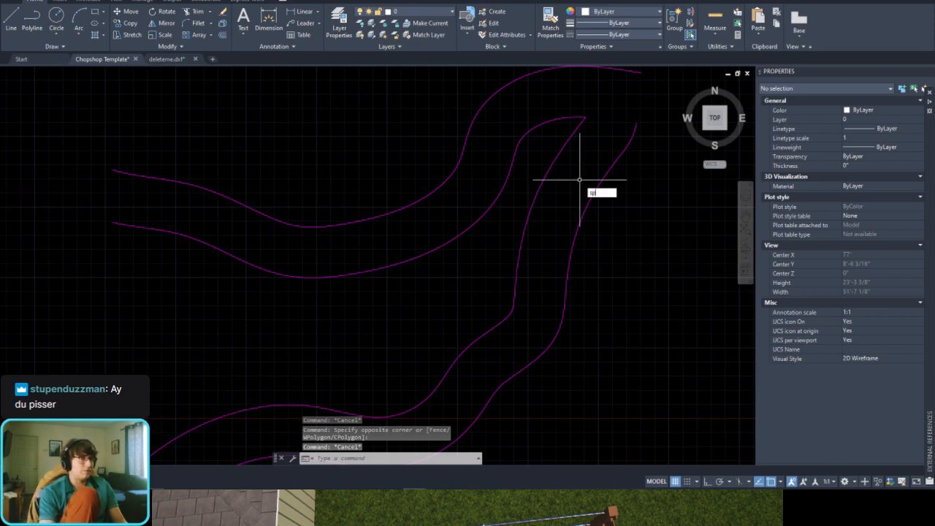
{"action": "key", "text": "Escape"}
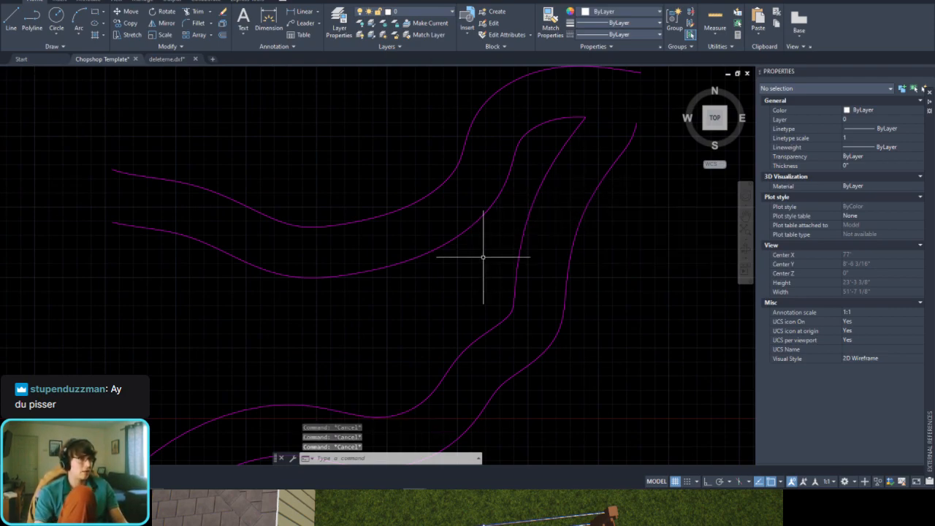
{"action": "key", "text": "ctrl+z"}
{"action": "key", "text": "ctrl+z"}
{"action": "key", "text": "ctrl+z"}
Step: Delete all the curves in the template drawing and paste the reference line and four planter splines again
{"action": "scroll", "coordinate": [475, 241], "scroll_direction": "down", "scroll_amount": 8}
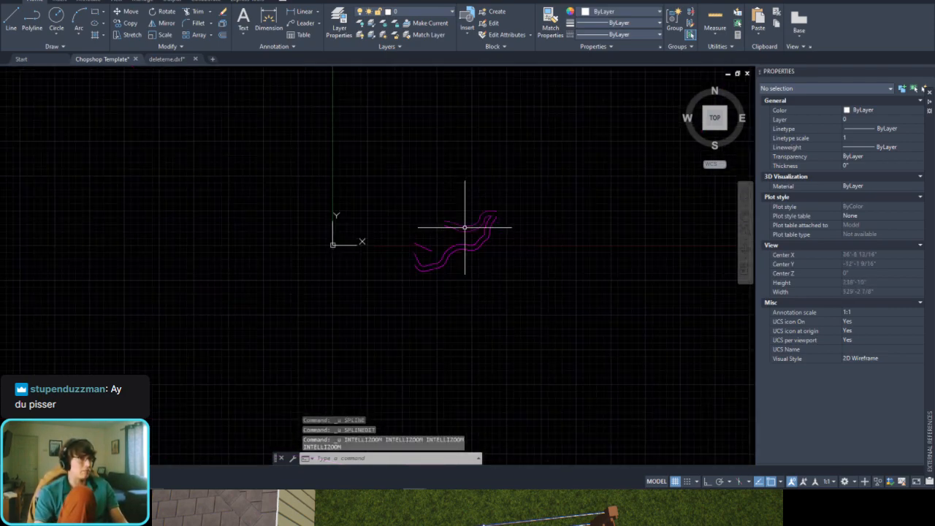
{"action": "left_click", "coordinate": [528, 160]}
{"action": "left_click", "coordinate": [380, 334]}
{"action": "key", "text": "Delete"}
{"action": "key", "text": "ctrl+v"}
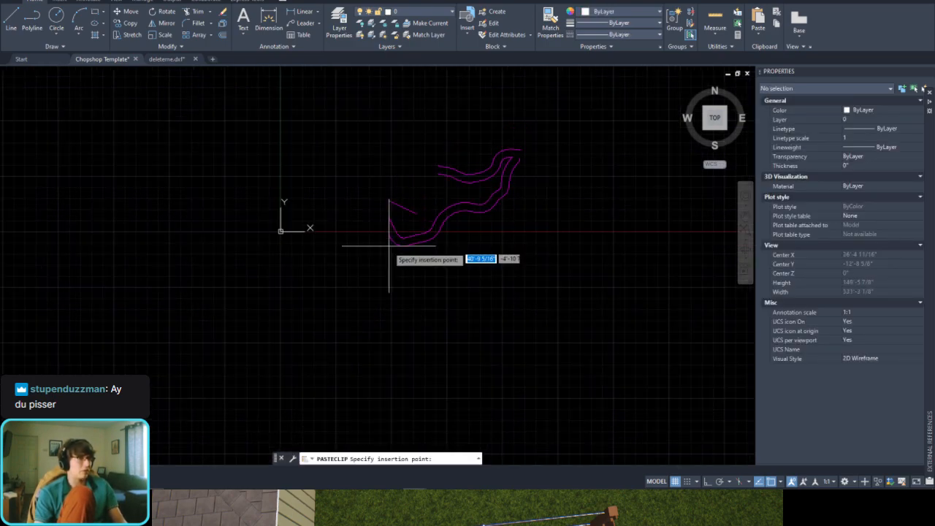
Step: Convert the uppermost pasted planter spline to a polyline with SPLINEDIT at precision 0
{"action": "scroll", "coordinate": [439, 188], "scroll_direction": "up", "scroll_amount": 5}
{"action": "scroll", "coordinate": [515, 146], "scroll_direction": "up", "scroll_amount": 3}
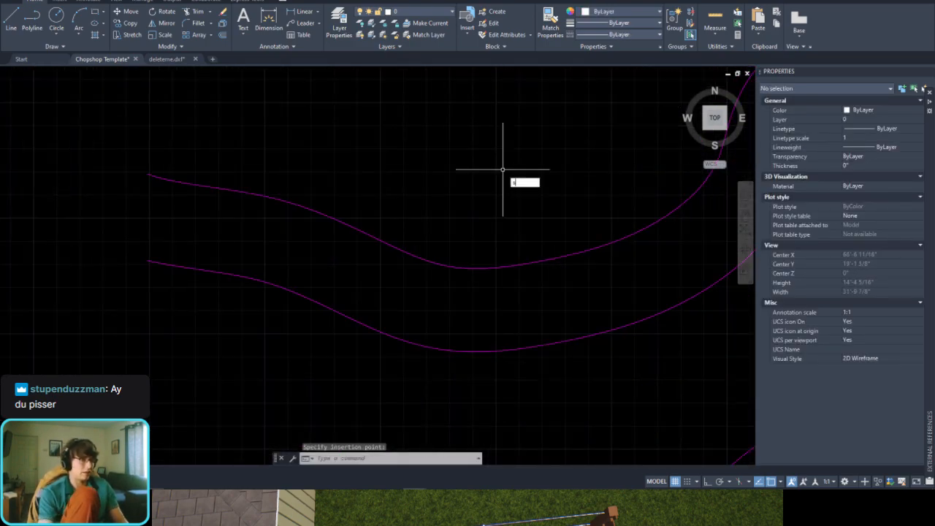
{"action": "type", "text": "nedit"}
{"action": "key", "text": "Return"}
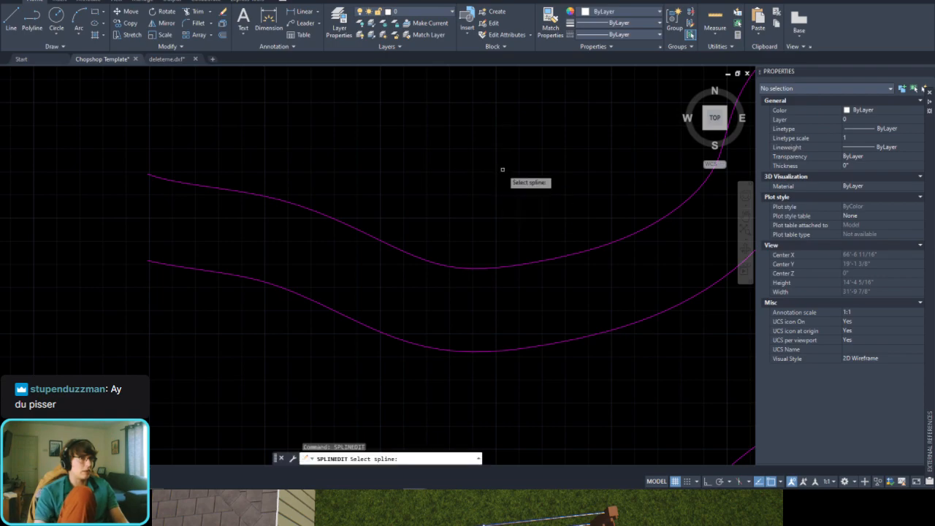
{"action": "left_click", "coordinate": [511, 264]}
{"action": "left_click", "coordinate": [509, 267]}
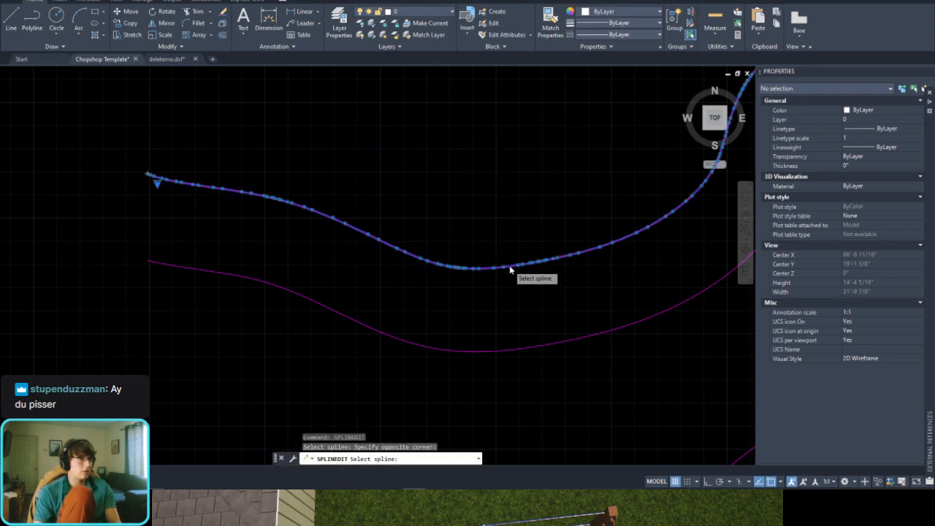
{"action": "left_click", "coordinate": [553, 331]}
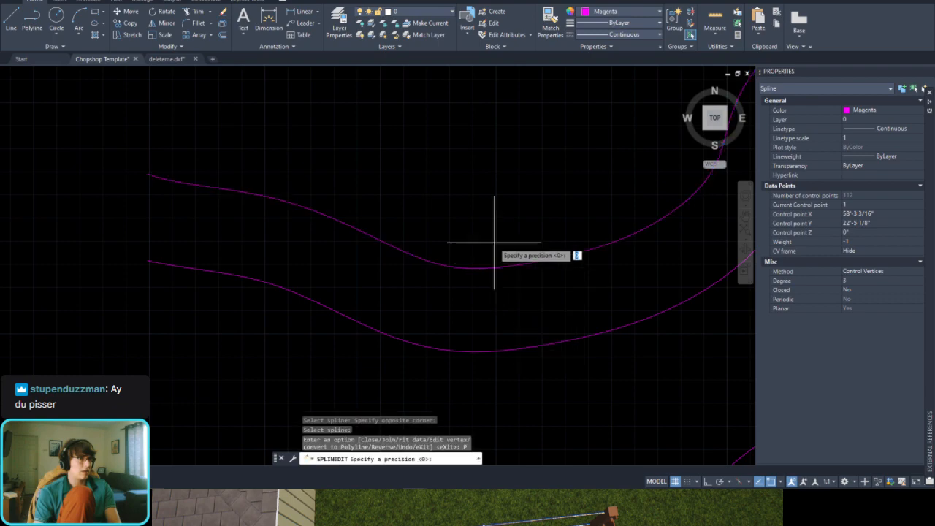
{"action": "key", "text": "Return"}
{"action": "left_click", "coordinate": [566, 223]}
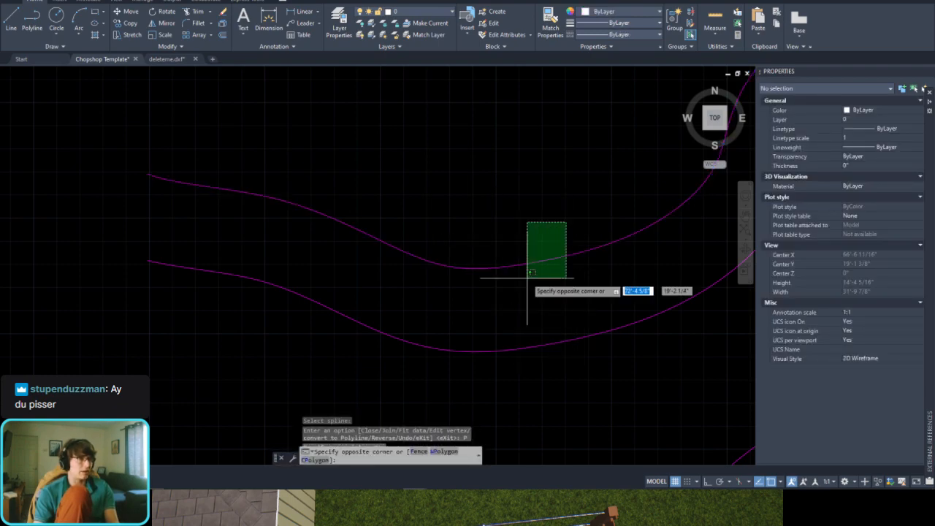
{"action": "left_click", "coordinate": [527, 279]}
{"action": "middle_click_drag", "start_coordinate": [569, 290], "coordinate": [471, 262]}
{"action": "key", "text": "Escape"}
Step: Convert the second planter spline from the top to a polyline with SPLINEDIT, using precision 0
{"action": "type", "text": "sp"}
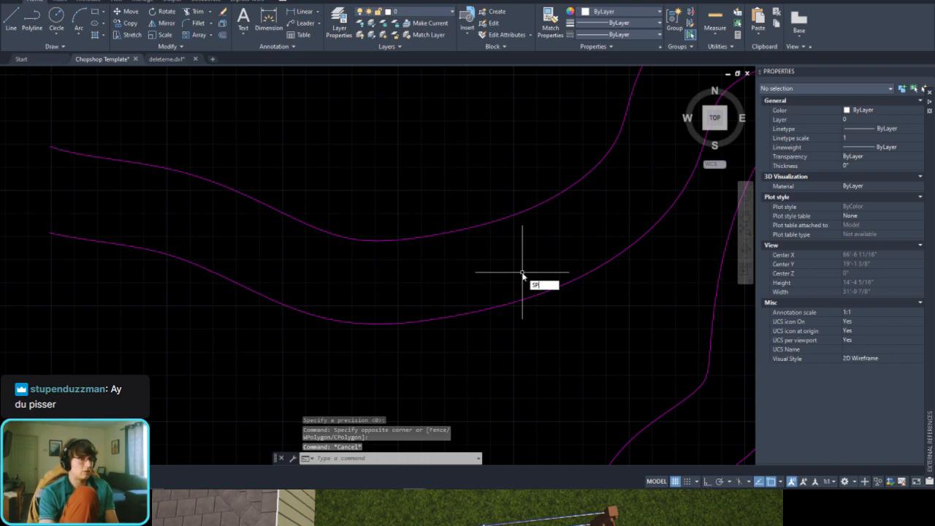
{"action": "type", "text": "l"}
{"action": "key", "text": "Down"}
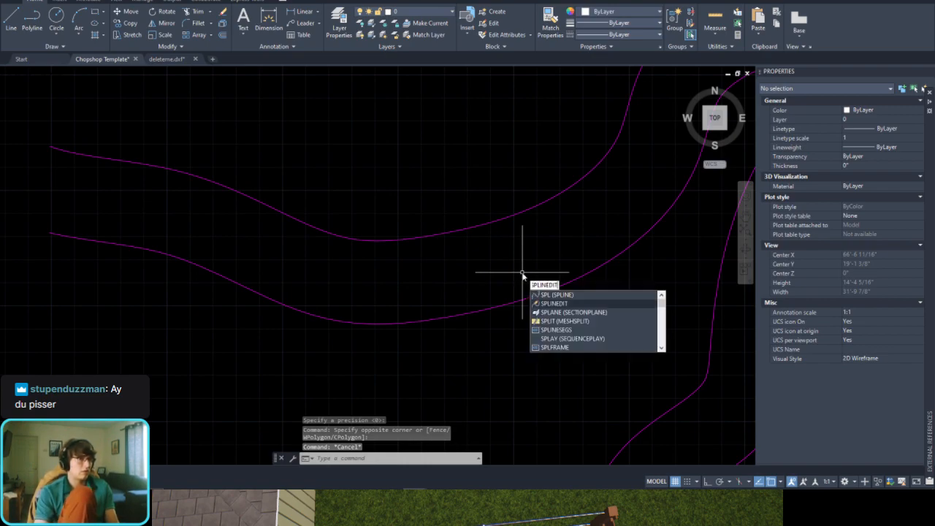
{"action": "key", "text": "Return"}
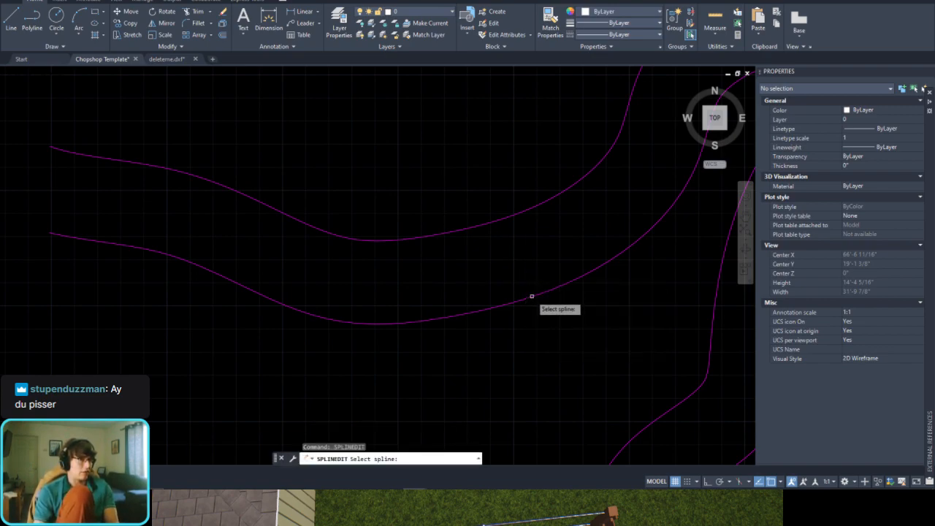
{"action": "left_click", "coordinate": [531, 298]}
{"action": "key", "text": "Down"}
{"action": "key", "text": "Down"}
{"action": "key", "text": "Down"}
{"action": "key", "text": "Down"}
{"action": "key", "text": "Down"}
{"action": "key", "text": "Return"}
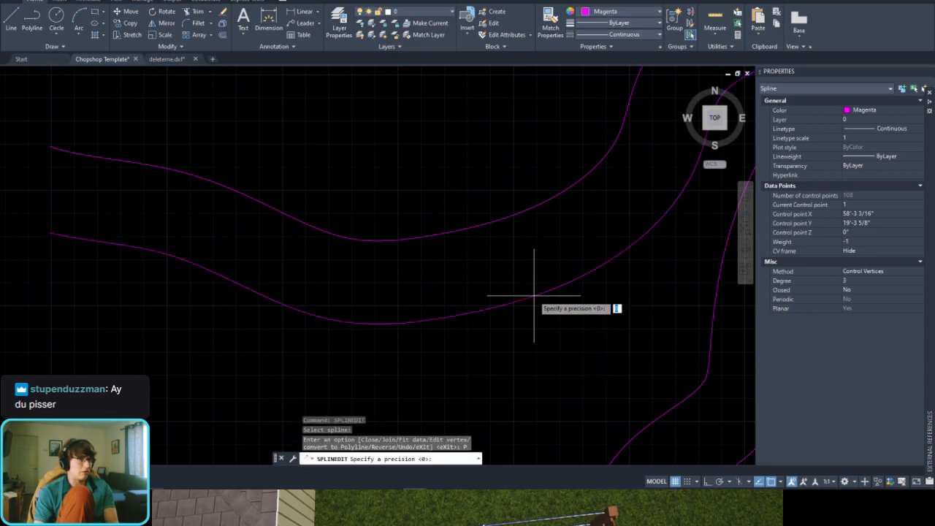
{"action": "key", "text": "Return"}
Step: Convert the third planter spline, the long curve running down from the pointed tip, to a polyline at precision 0
{"action": "scroll", "coordinate": [521, 292], "scroll_direction": "down", "scroll_amount": 3}
{"action": "scroll", "coordinate": [621, 218], "scroll_direction": "up", "scroll_amount": 2}
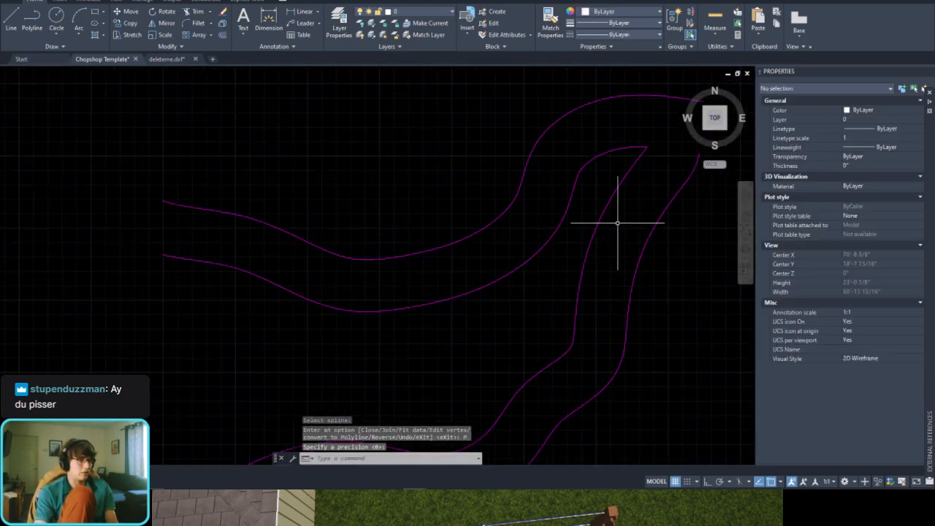
{"action": "key", "text": "Return"}
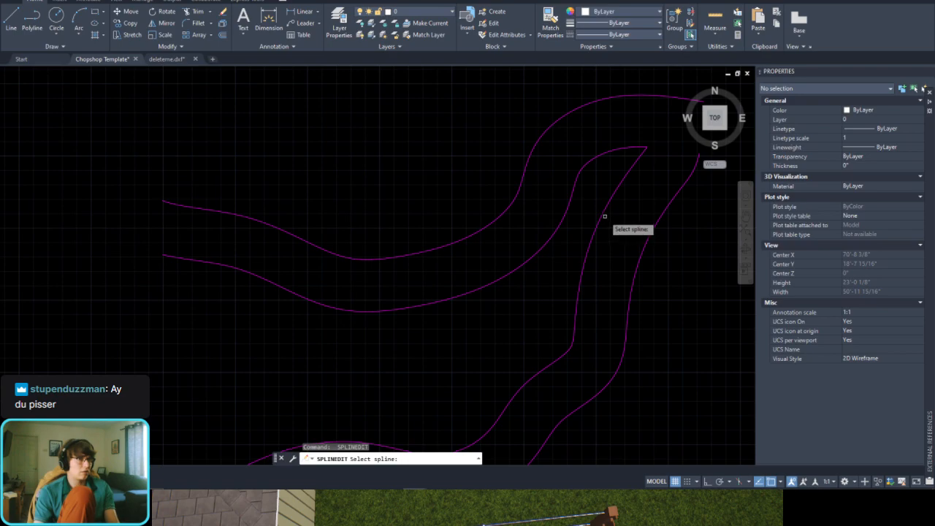
{"action": "left_click", "coordinate": [605, 213]}
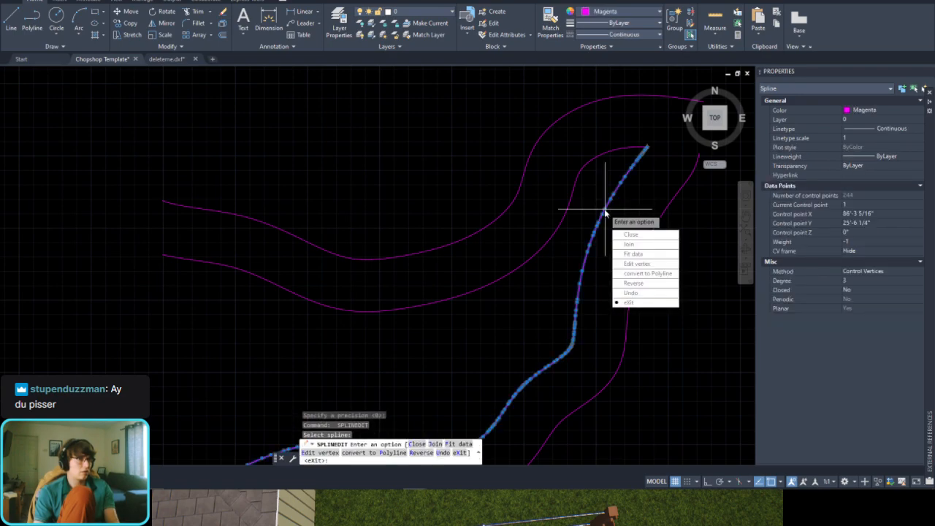
{"action": "left_click", "coordinate": [659, 274]}
{"action": "key", "text": "Return"}
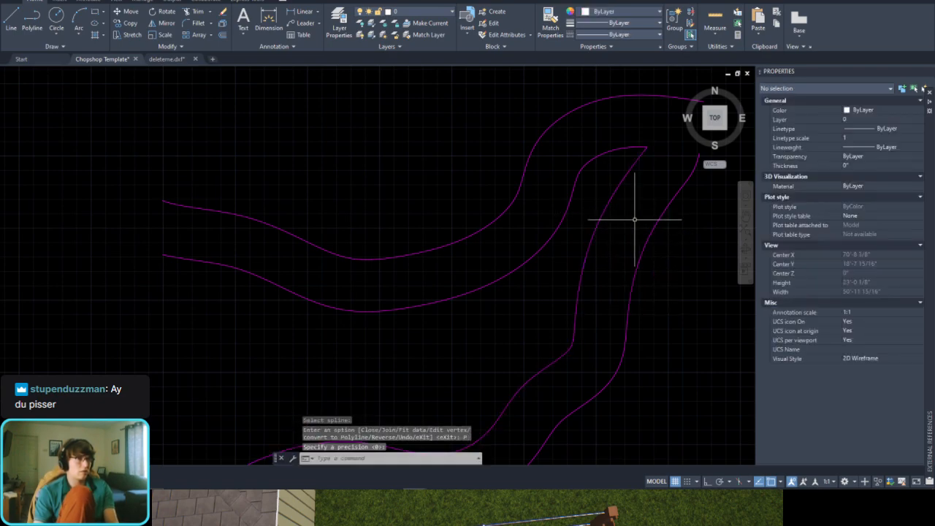
Step: Convert the outermost lower planter spline to a polyline at precision 0
{"action": "middle_click_drag", "start_coordinate": [661, 219], "coordinate": [590, 230]}
{"action": "key", "text": "Return"}
{"action": "left_click", "coordinate": [592, 230]}
{"action": "key", "text": "Down"}
{"action": "key", "text": "Down"}
{"action": "key", "text": "Down"}
{"action": "key", "text": "Down"}
{"action": "key", "text": "Down"}
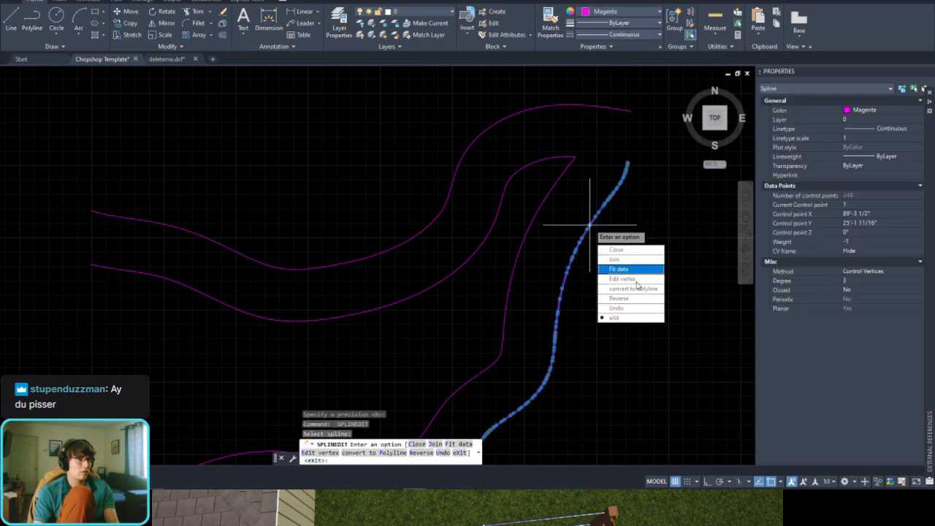
{"action": "key", "text": "Return"}
{"action": "key", "text": "Return"}
Step: Select the four planter curves to check their object type, clear the selection, and save the Chopshop Template drawing
{"action": "scroll", "coordinate": [575, 224], "scroll_direction": "down", "scroll_amount": 4}
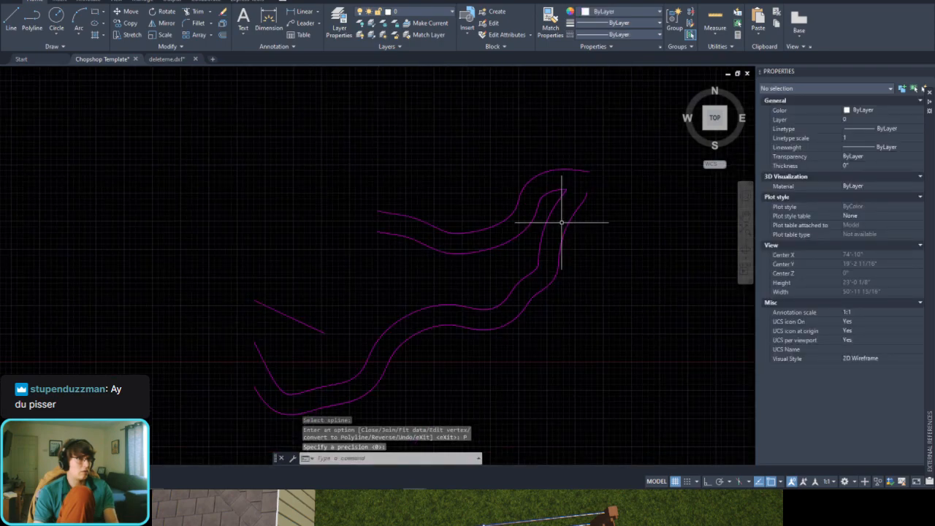
{"action": "left_click", "coordinate": [486, 164]}
{"action": "left_click", "coordinate": [340, 435]}
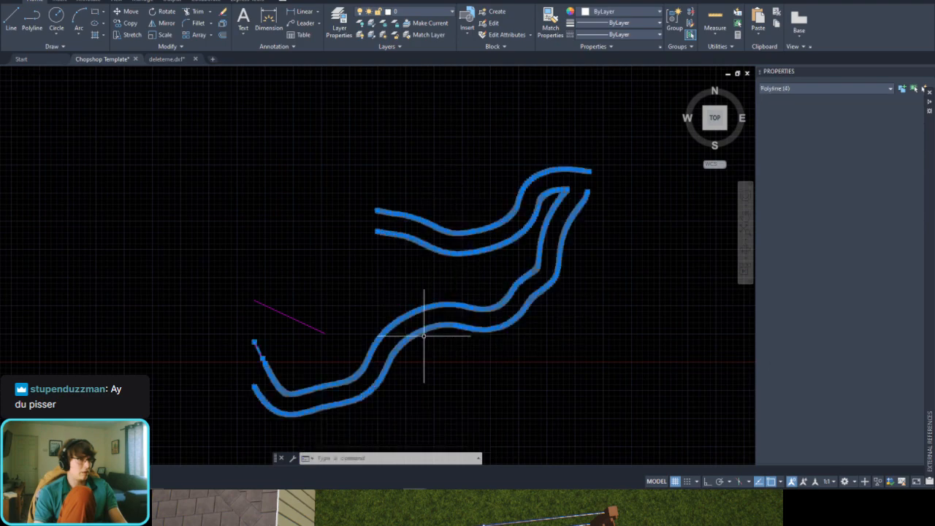
{"action": "key", "text": "Escape"}
{"action": "key", "text": "ctrl+s"}
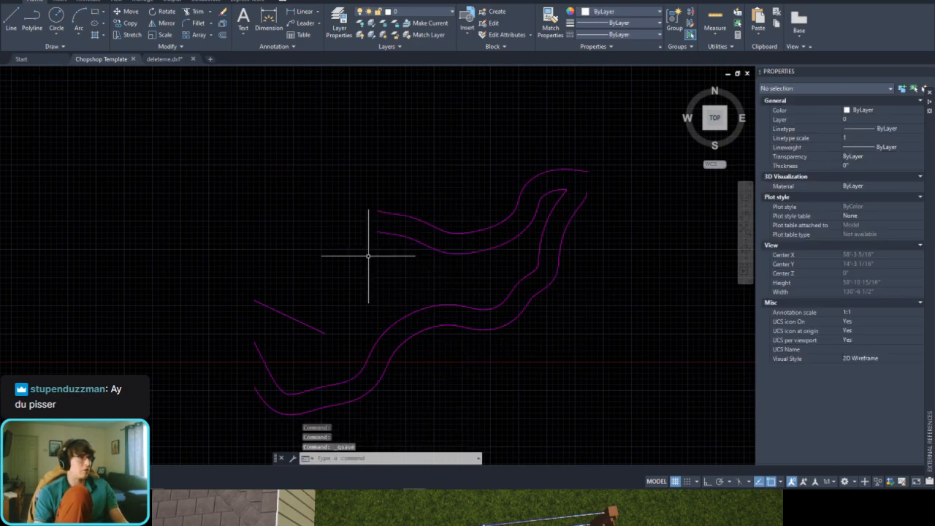
Step: Close the deleteme.dxf and Chopshop Template drawings
{"action": "left_click", "coordinate": [193, 61]}
{"action": "left_click", "coordinate": [501, 261]}
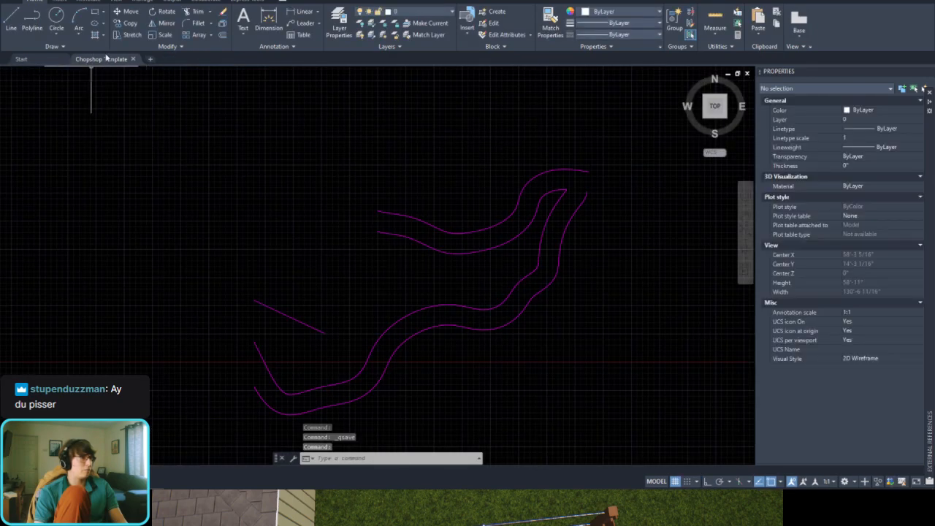
{"action": "left_click", "coordinate": [133, 60]}
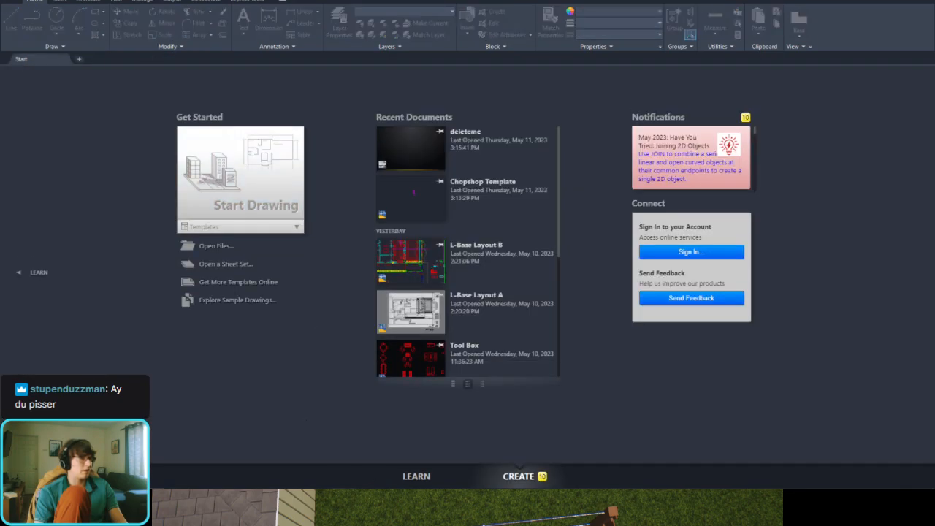
Step: Switch to the landscape design program and change from the 09 Planters stage to 01 Project Information, showing its drawing import options
{"action": "left_click", "coordinate": [391, 508]}
{"action": "scroll", "coordinate": [493, 211], "scroll_direction": "down", "scroll_amount": 4}
{"action": "middle_click_drag", "start_coordinate": [499, 205], "coordinate": [499, 295]}
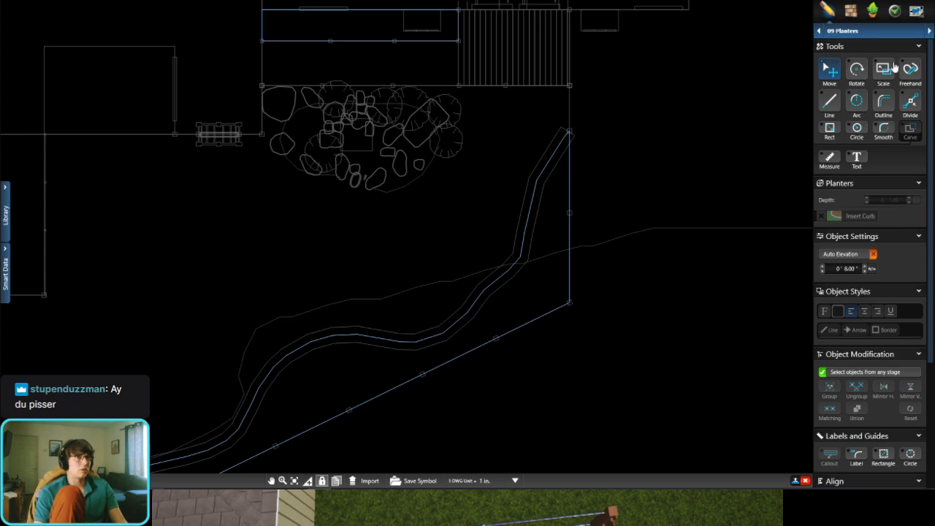
{"action": "left_click", "coordinate": [882, 32]}
{"action": "left_click", "coordinate": [863, 55]}
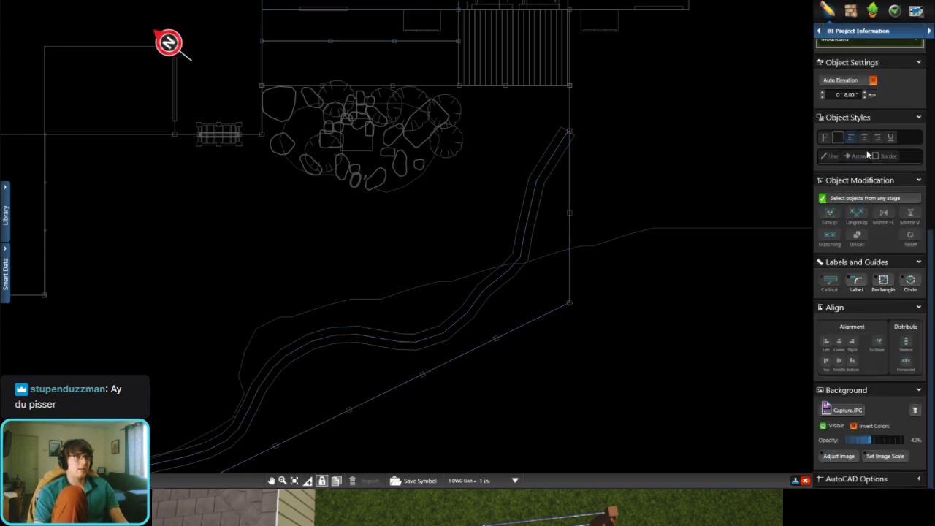
{"action": "scroll", "coordinate": [869, 170], "scroll_direction": "up", "scroll_amount": 3}
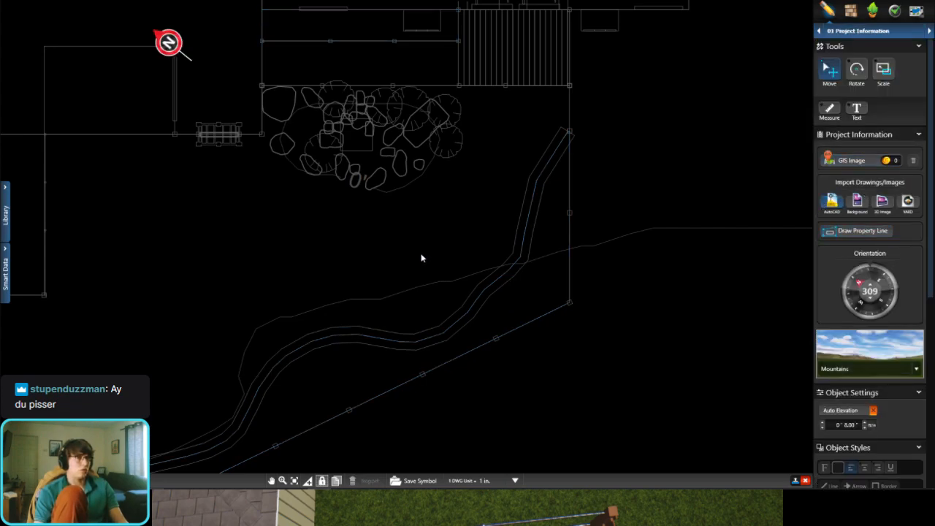
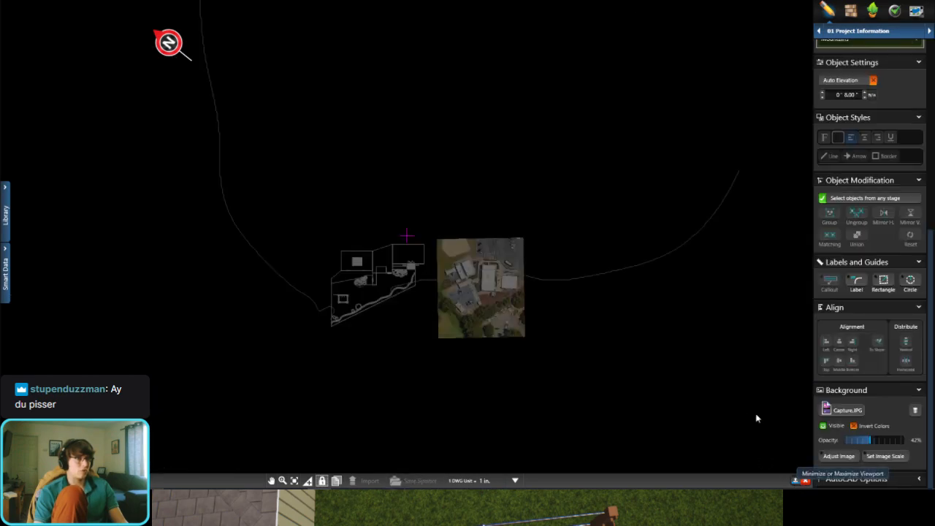
Step: In the Planters stage, import the wavy curves and short lines from the AutoCAD drawing into the plan
{"action": "scroll", "coordinate": [373, 295], "scroll_direction": "up", "scroll_amount": 3}
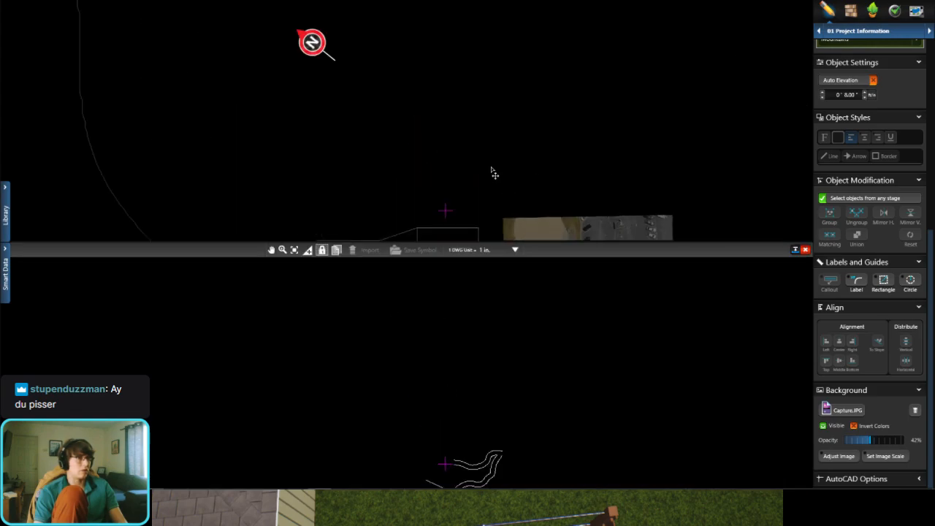
{"action": "scroll", "coordinate": [474, 157], "scroll_direction": "up", "scroll_amount": 5}
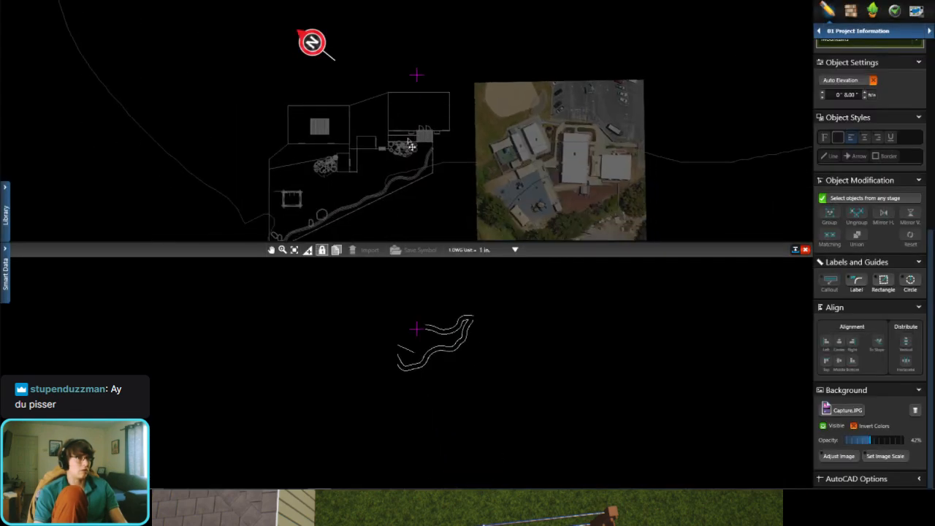
{"action": "scroll", "coordinate": [515, 301], "scroll_direction": "up", "scroll_amount": 5}
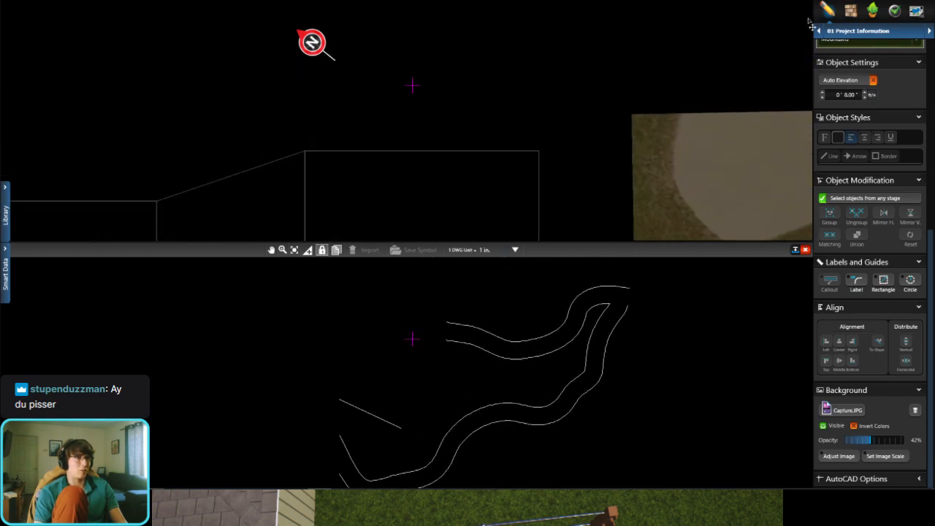
{"action": "left_click", "coordinate": [852, 35]}
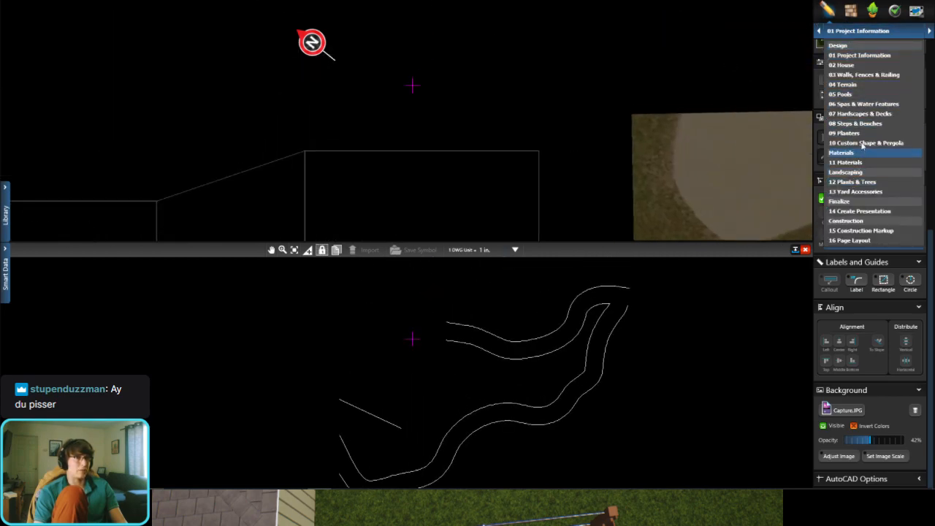
{"action": "left_click", "coordinate": [848, 133]}
{"action": "left_click_drag", "start_coordinate": [537, 301], "coordinate": [312, 489]}
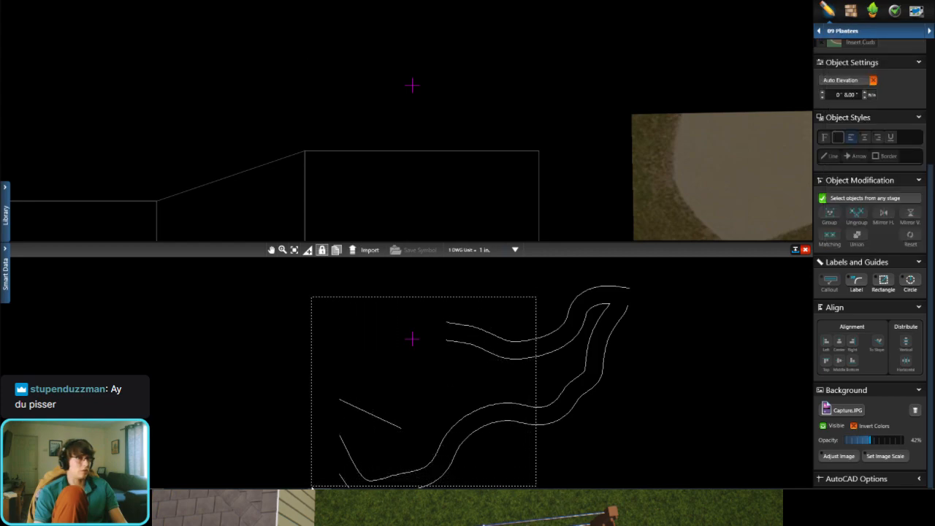
{"action": "left_click", "coordinate": [369, 250]}
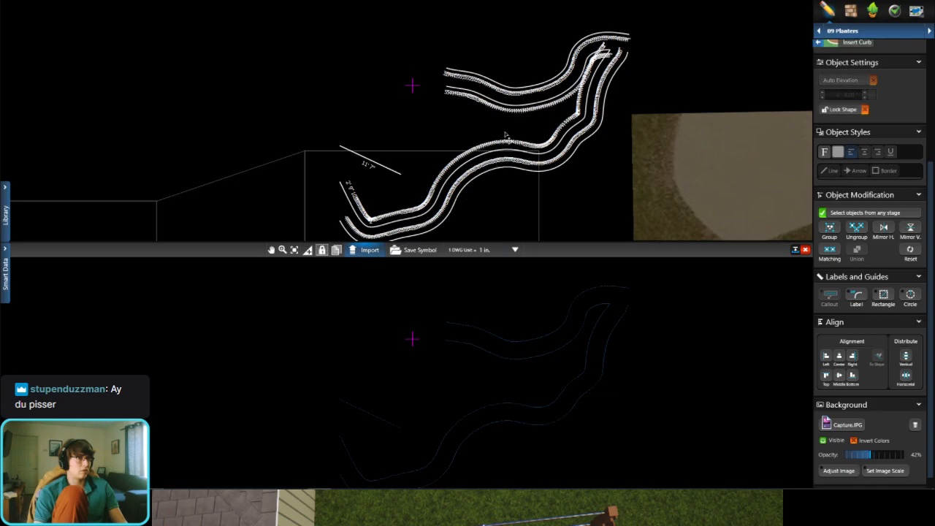
Step: Move the imported lines into the empty area above the house outline and close the AutoCAD file
{"action": "left_click_drag", "start_coordinate": [505, 105], "coordinate": [289, 39]}
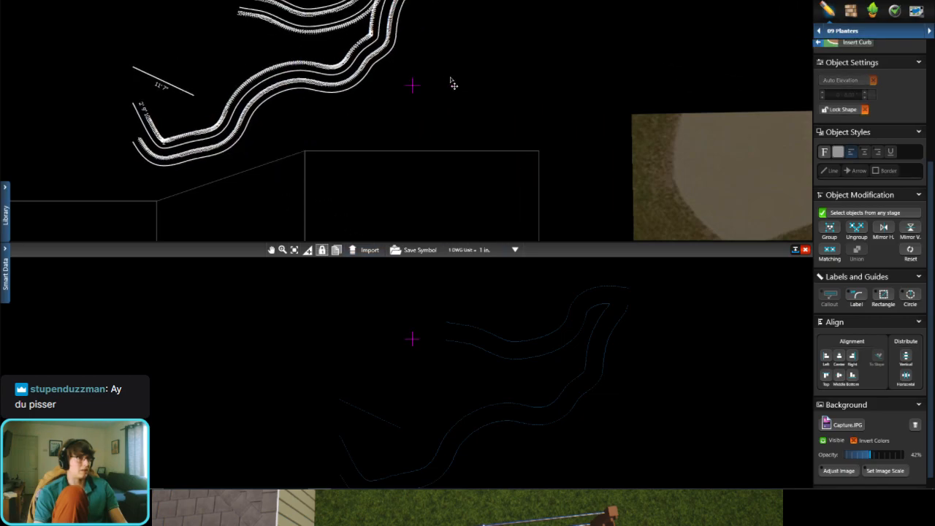
{"action": "left_click", "coordinate": [805, 250]}
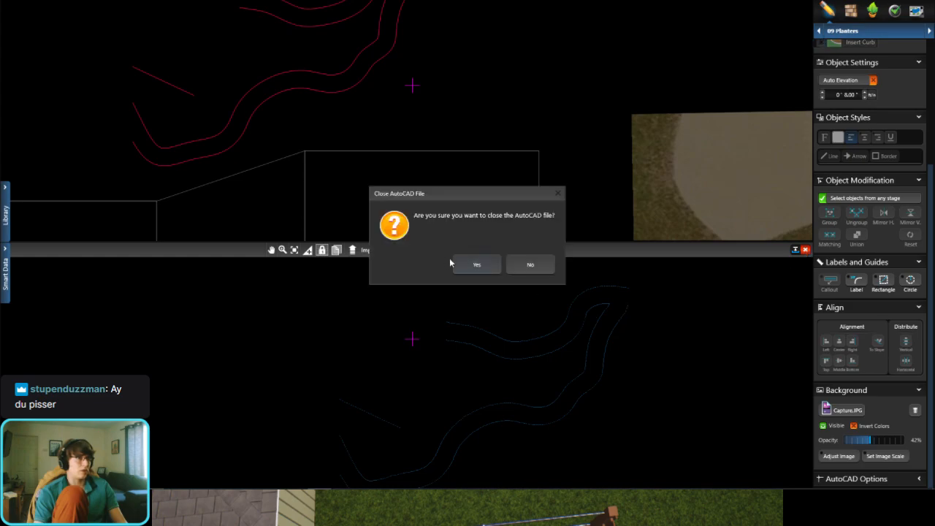
{"action": "left_click", "coordinate": [471, 264]}
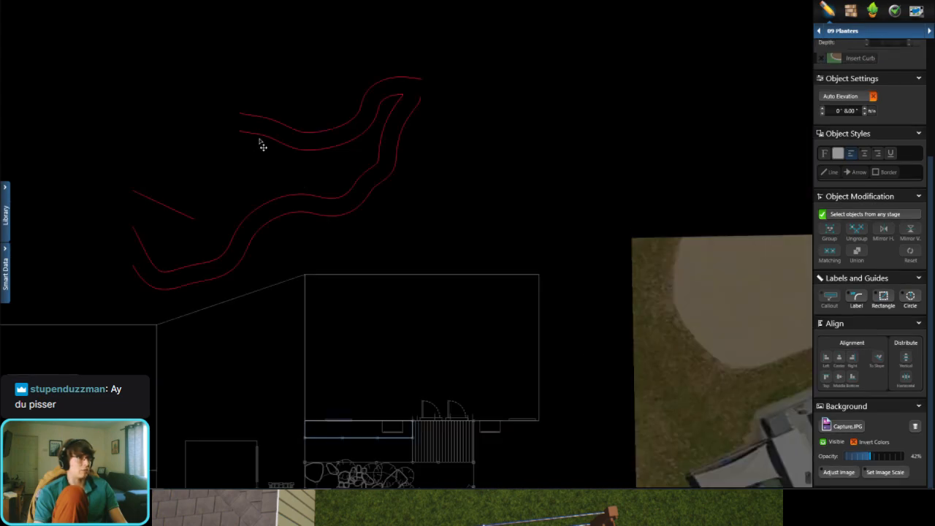
Step: Try to trace the uppermost imported curve with the Outline tool
{"action": "scroll", "coordinate": [906, 80], "scroll_direction": "up", "scroll_amount": 4}
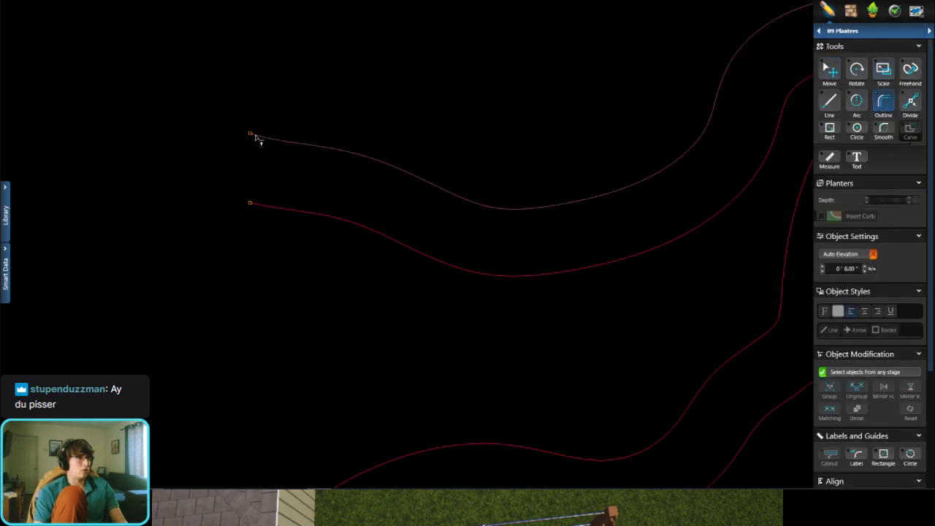
{"action": "left_click", "coordinate": [256, 138]}
{"action": "middle_click_drag", "start_coordinate": [363, 296], "coordinate": [16, 444]}
{"action": "left_click", "coordinate": [670, 184]}
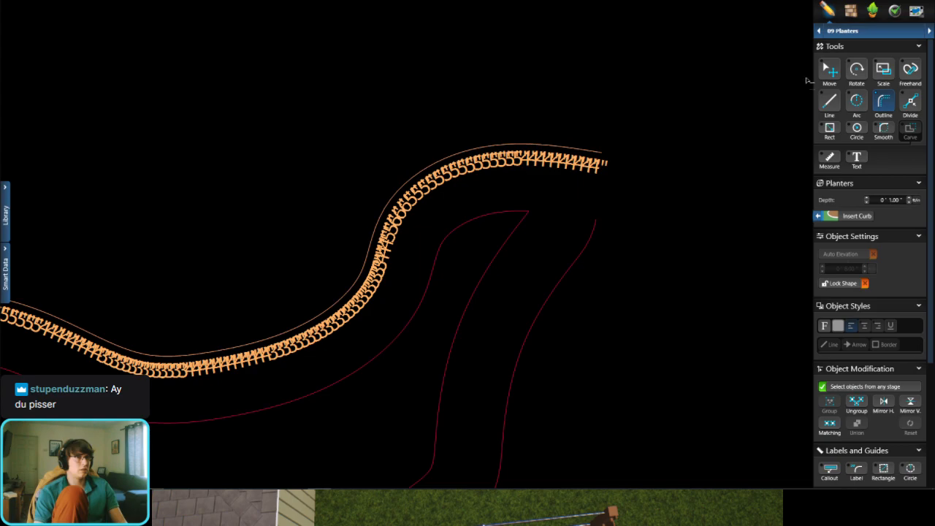
{"action": "left_click", "coordinate": [825, 70]}
Step: Start a straight planter line on the uppermost imported curve, just inside its left end
{"action": "scroll", "coordinate": [499, 183], "scroll_direction": "down", "scroll_amount": 4}
{"action": "scroll", "coordinate": [147, 276], "scroll_direction": "up", "scroll_amount": 3}
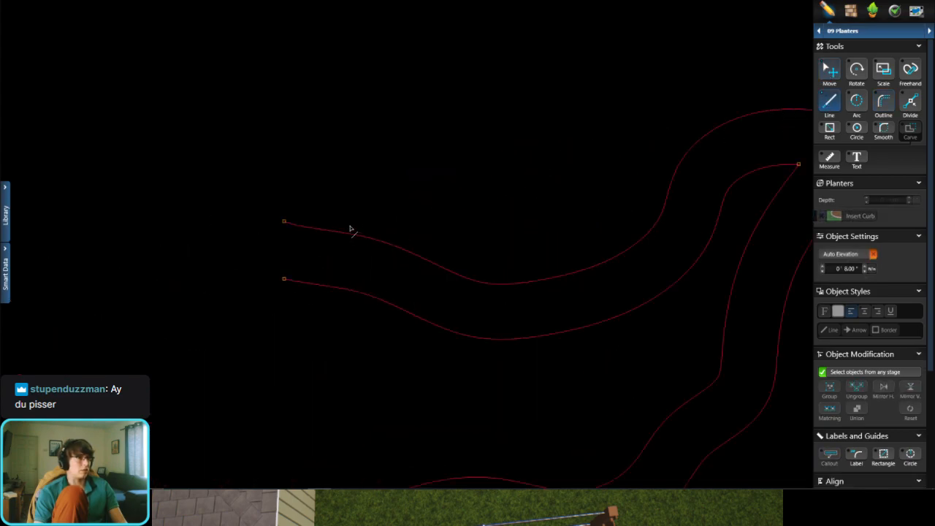
{"action": "scroll", "coordinate": [327, 247], "scroll_direction": "up", "scroll_amount": 5}
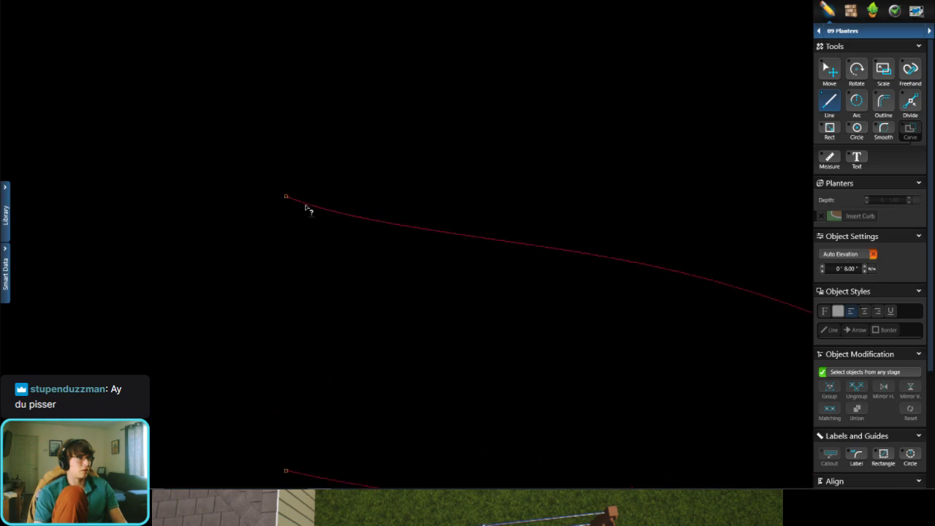
{"action": "left_click", "coordinate": [304, 203]}
Step: Trace the uppermost curve with nine straight segments, each about 1' 9" to 2' 10" long
{"action": "left_click", "coordinate": [454, 236]}
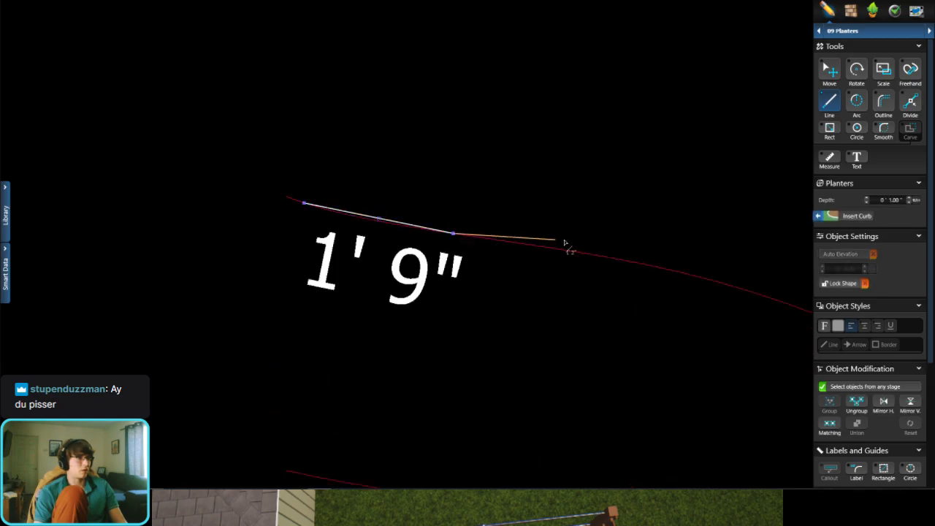
{"action": "left_click", "coordinate": [657, 272]}
{"action": "middle_click_drag", "start_coordinate": [657, 272], "coordinate": [305, 246]}
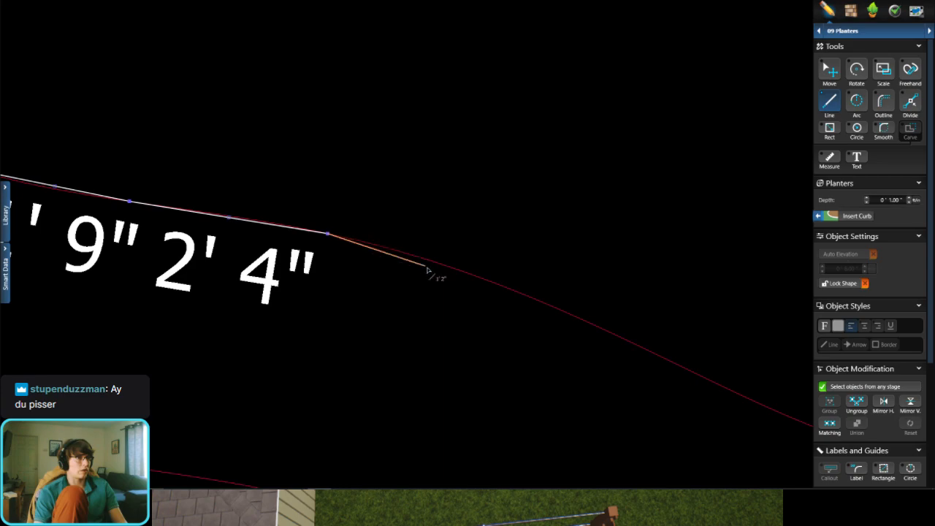
{"action": "left_click", "coordinate": [538, 300]}
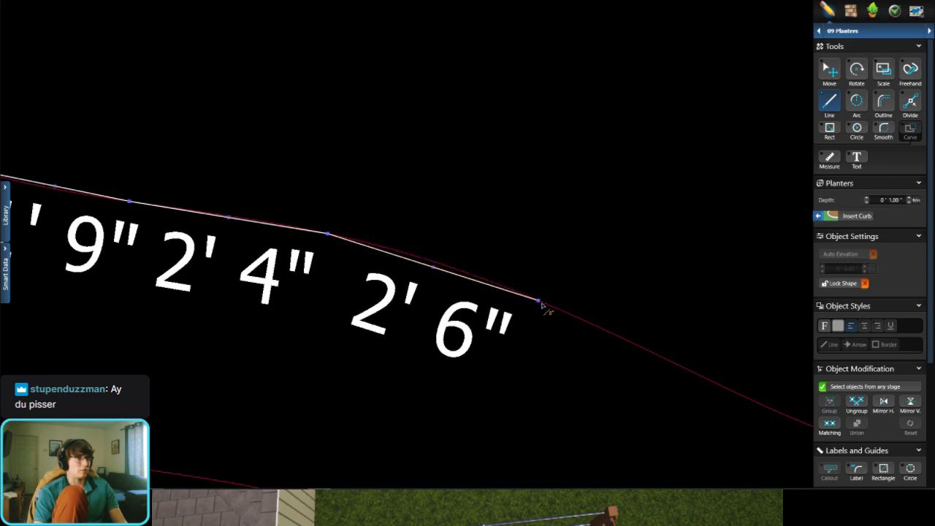
{"action": "scroll", "coordinate": [547, 309], "scroll_direction": "down", "scroll_amount": 3}
{"action": "left_click", "coordinate": [448, 312]}
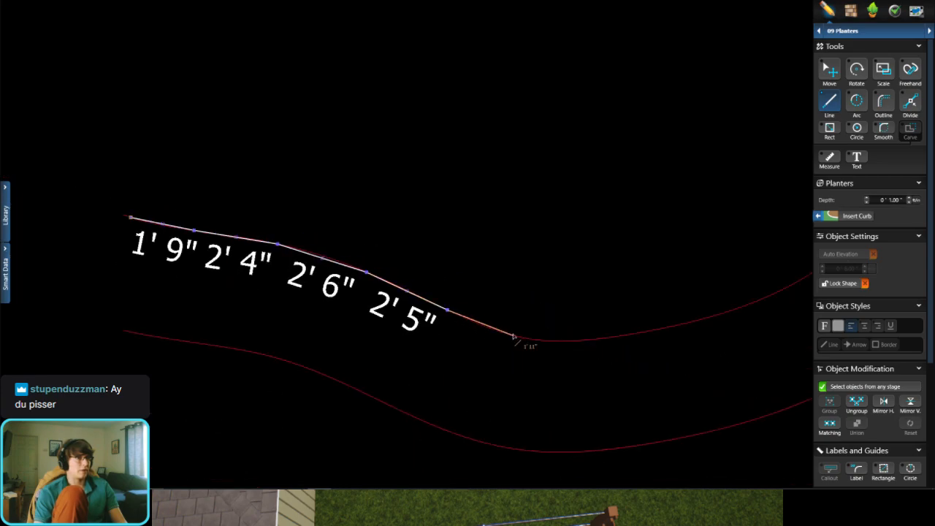
{"action": "left_click", "coordinate": [525, 339]}
{"action": "left_click", "coordinate": [612, 338]}
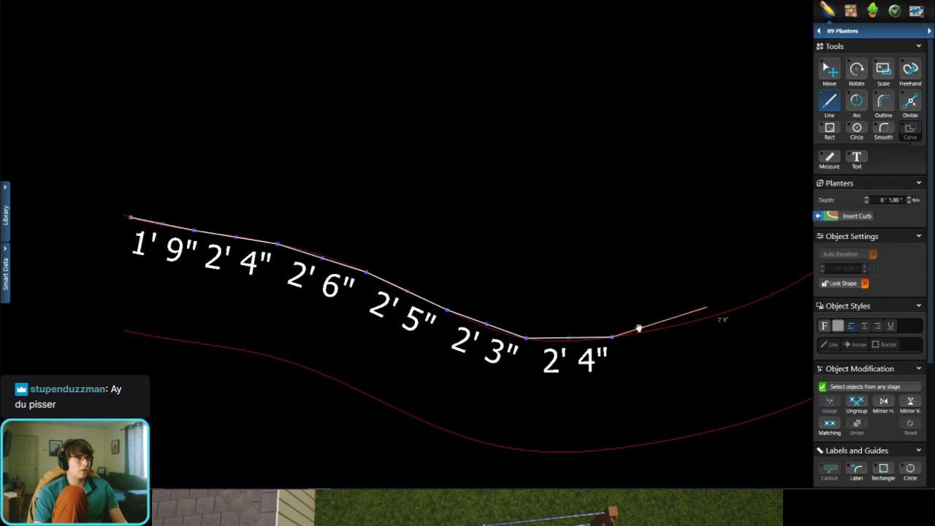
{"action": "left_click", "coordinate": [640, 333]}
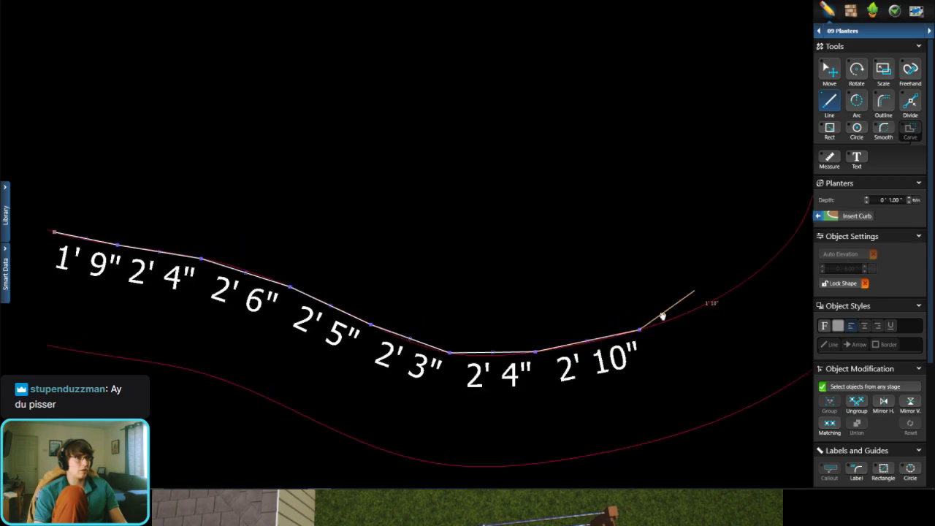
{"action": "left_click", "coordinate": [649, 337]}
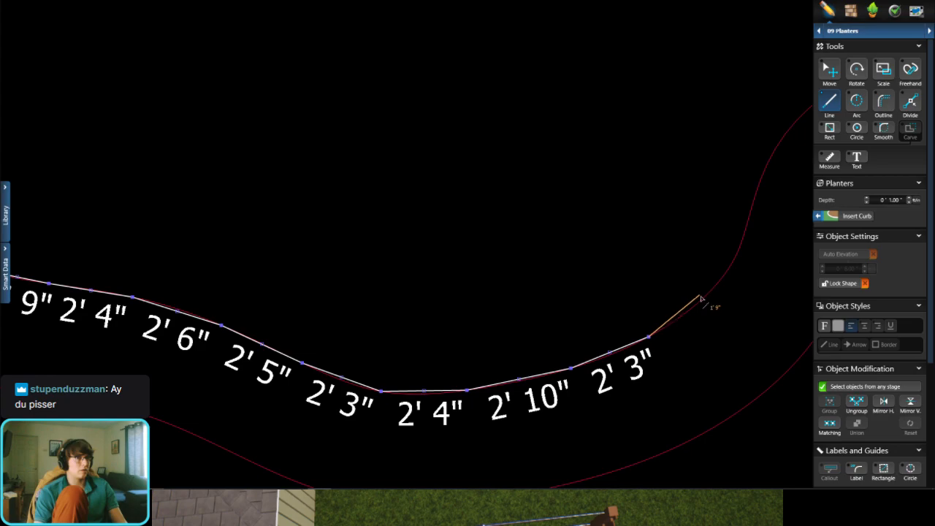
{"action": "left_click", "coordinate": [702, 298]}
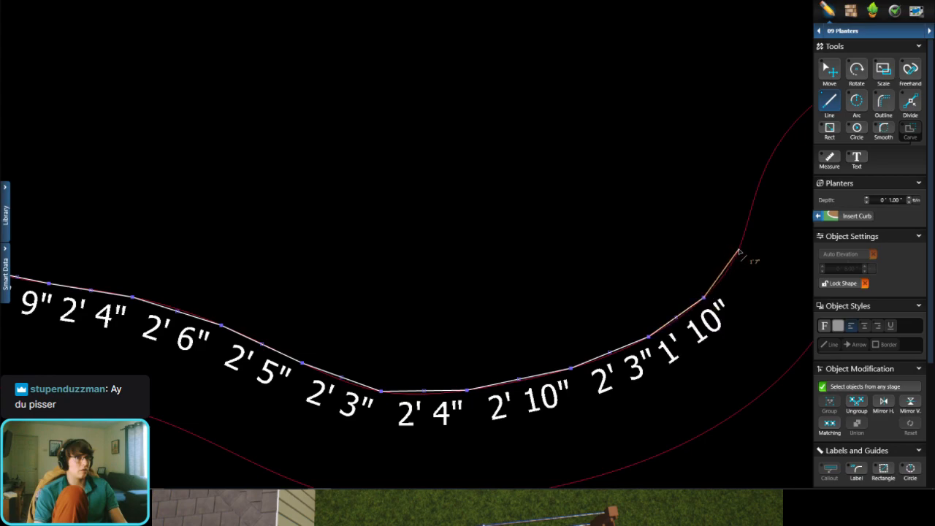
{"action": "scroll", "coordinate": [739, 254], "scroll_direction": "down", "scroll_amount": 1}
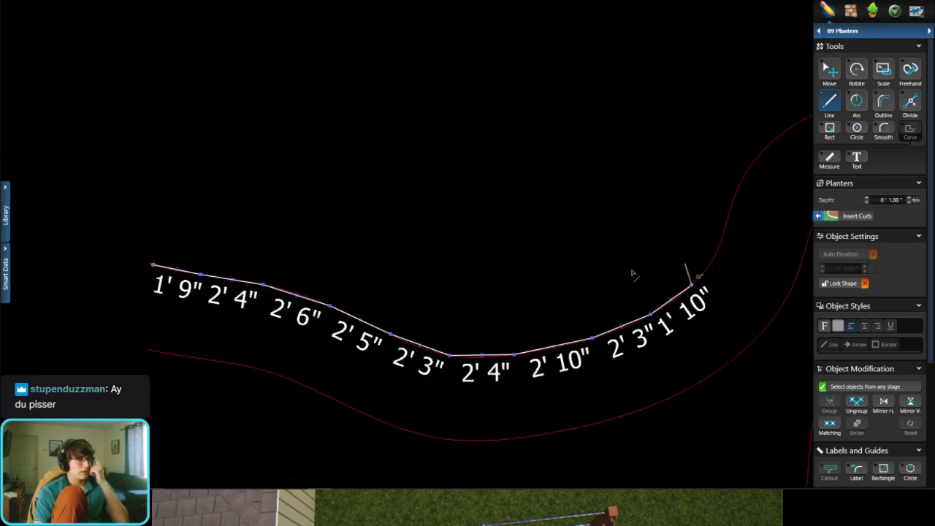
Step: Undo the uneven traced segments back to the line's starting point
{"action": "key", "text": "ctrl+z"}
{"action": "key", "text": "ctrl+z"}
{"action": "key", "text": "ctrl+z"}
{"action": "key", "text": "ctrl+z"}
{"action": "key", "text": "ctrl+z"}
{"action": "key", "text": "ctrl+z"}
{"action": "key", "text": "ctrl+z"}
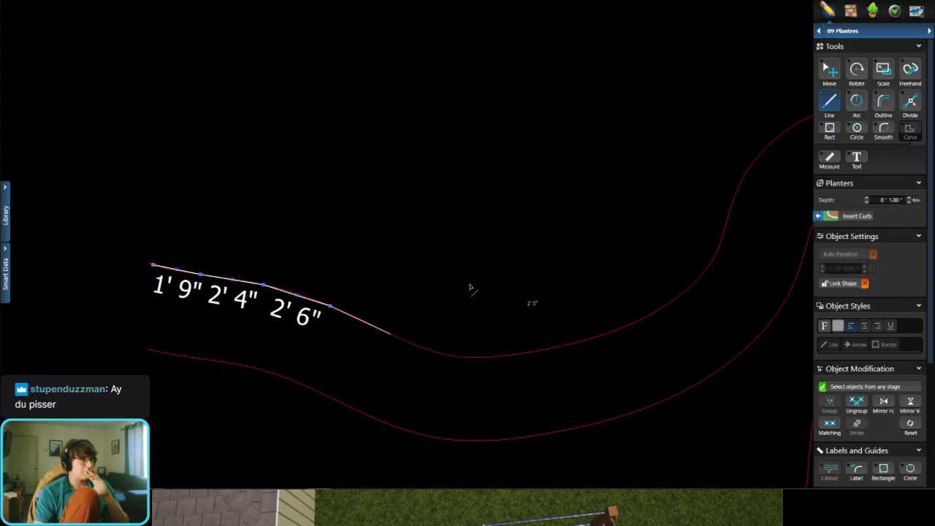
{"action": "key", "text": "ctrl+z"}
{"action": "key", "text": "ctrl+z"}
Step: Trace the uppermost curve from the starting point with five consecutive straight segments, each 2' long
{"action": "scroll", "coordinate": [154, 286], "scroll_direction": "up", "scroll_amount": 1}
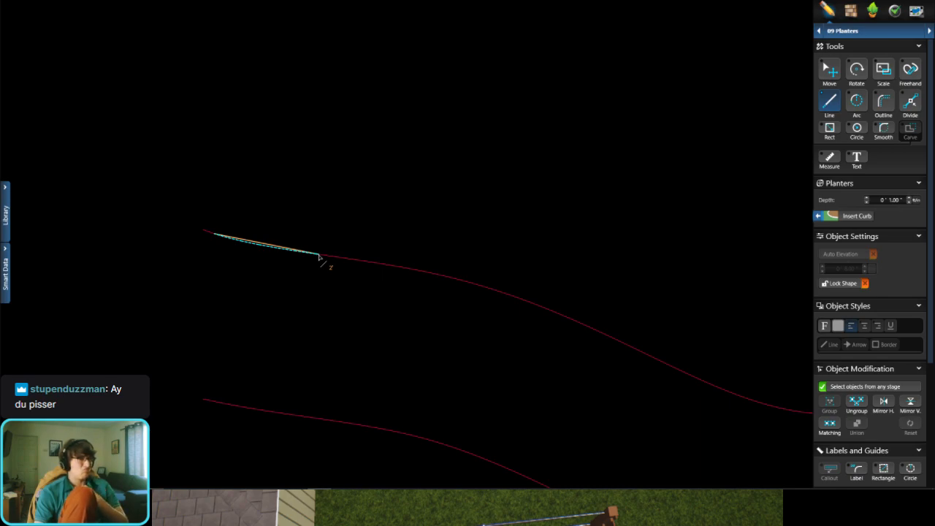
{"action": "left_click", "coordinate": [318, 256]}
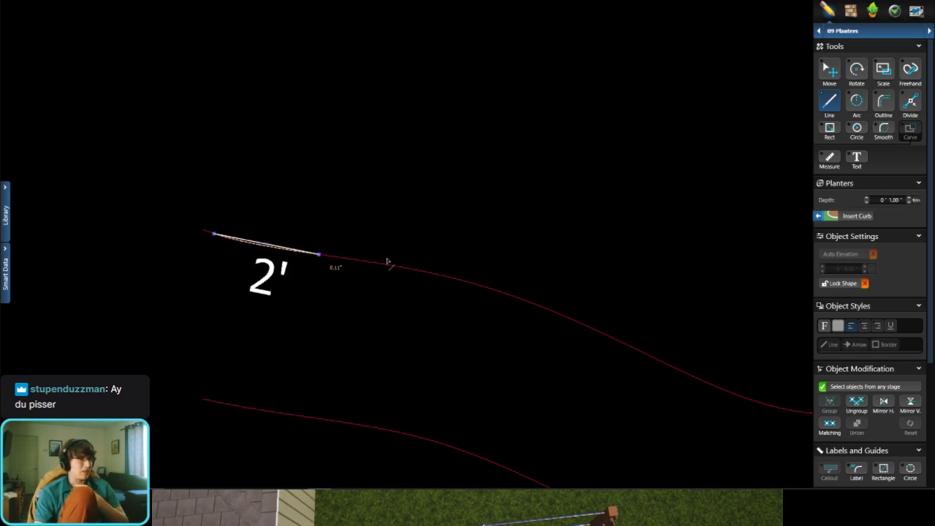
{"action": "left_click", "coordinate": [427, 273]}
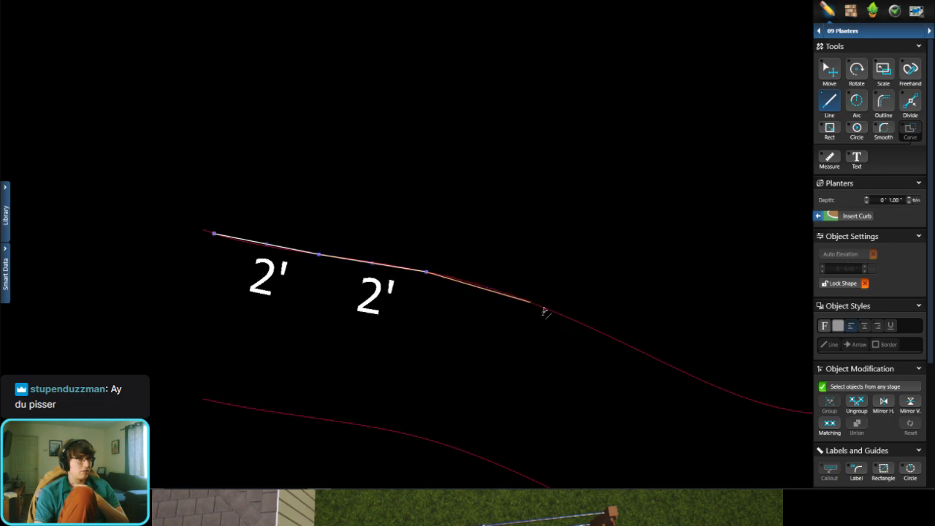
{"action": "left_click", "coordinate": [531, 302]}
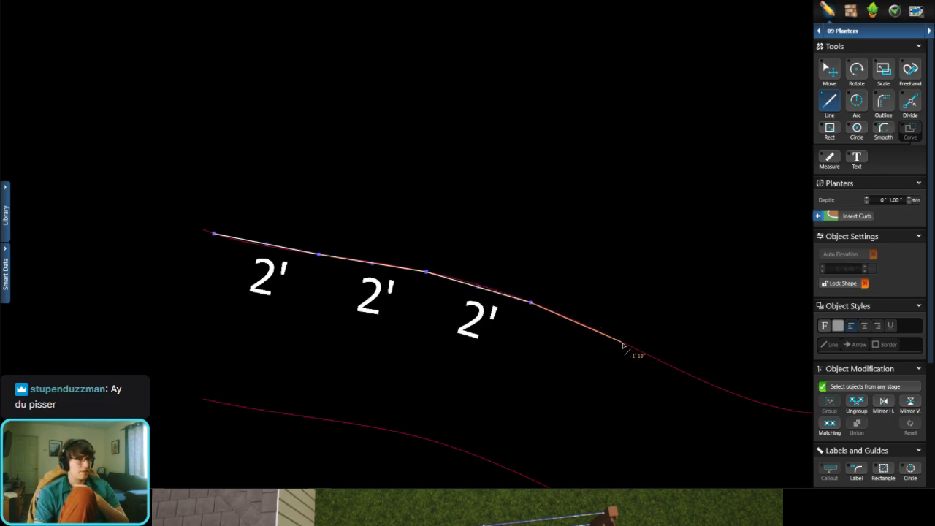
{"action": "left_click", "coordinate": [631, 347]}
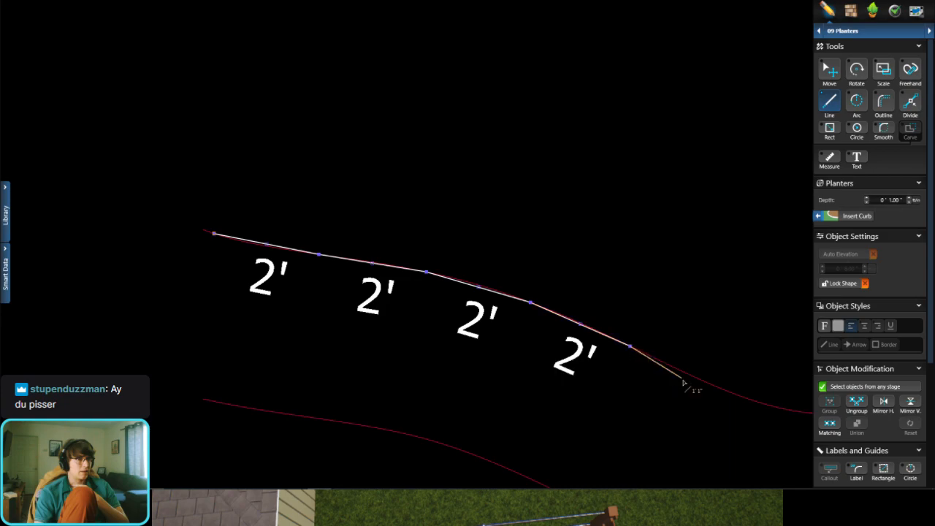
{"action": "middle_click_drag", "start_coordinate": [688, 385], "coordinate": [490, 348]}
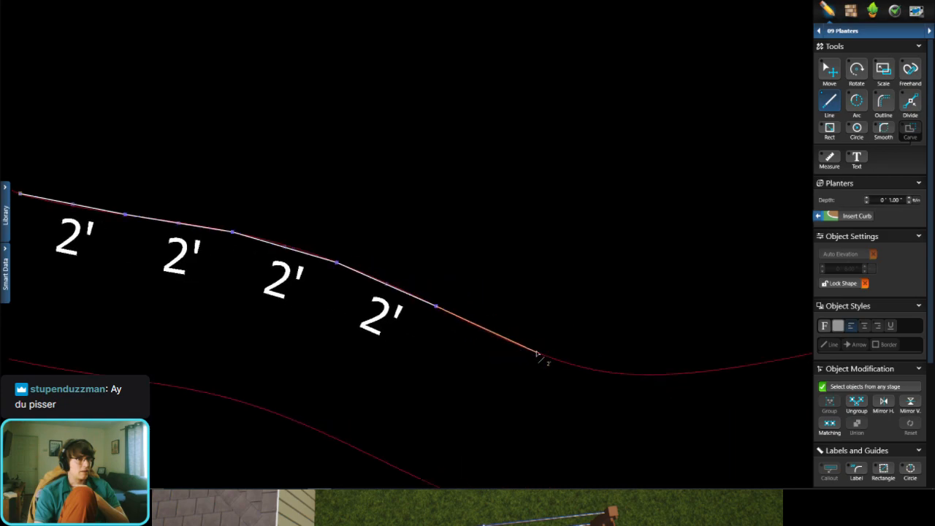
{"action": "left_click", "coordinate": [536, 353]}
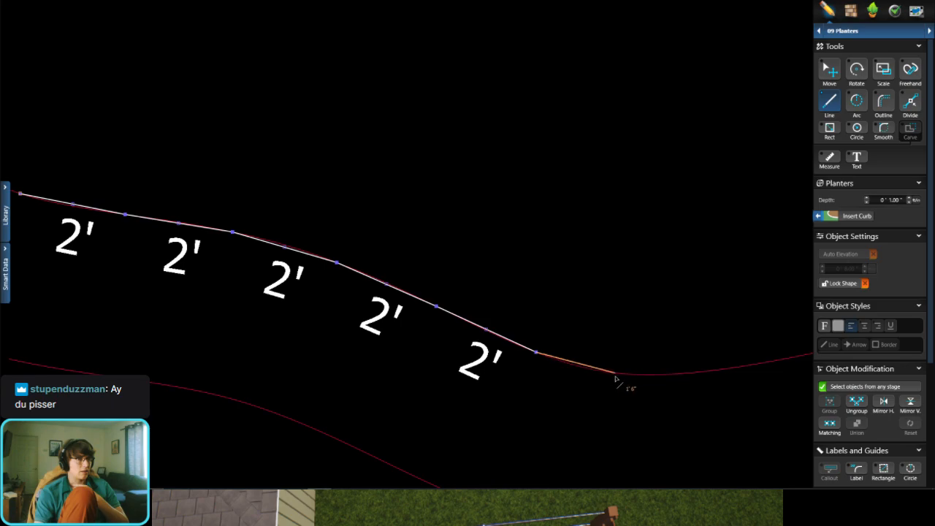
Step: Draw a 3' segment across to the lower curve and trace that curve back toward its left end with four 2' segments
{"action": "middle_click_drag", "start_coordinate": [436, 383], "coordinate": [445, 287]}
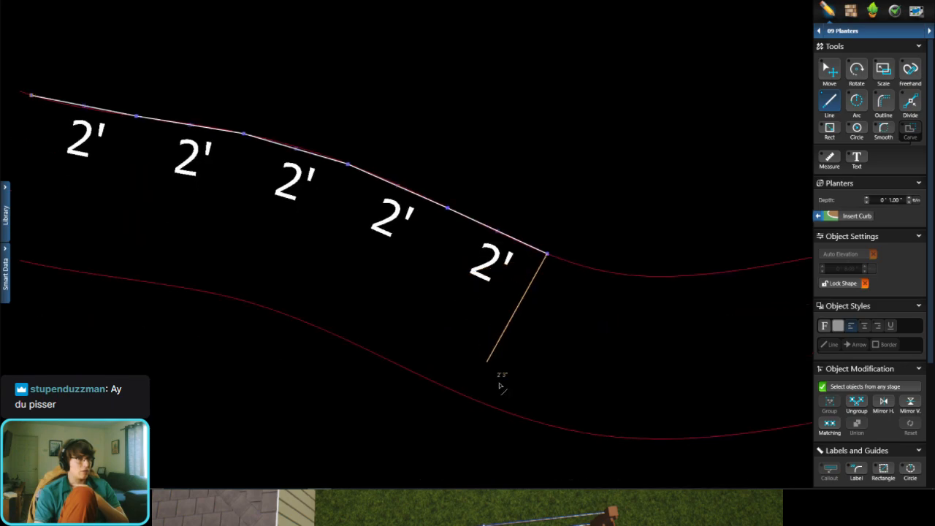
{"action": "scroll", "coordinate": [501, 373], "scroll_direction": "down", "scroll_amount": 2}
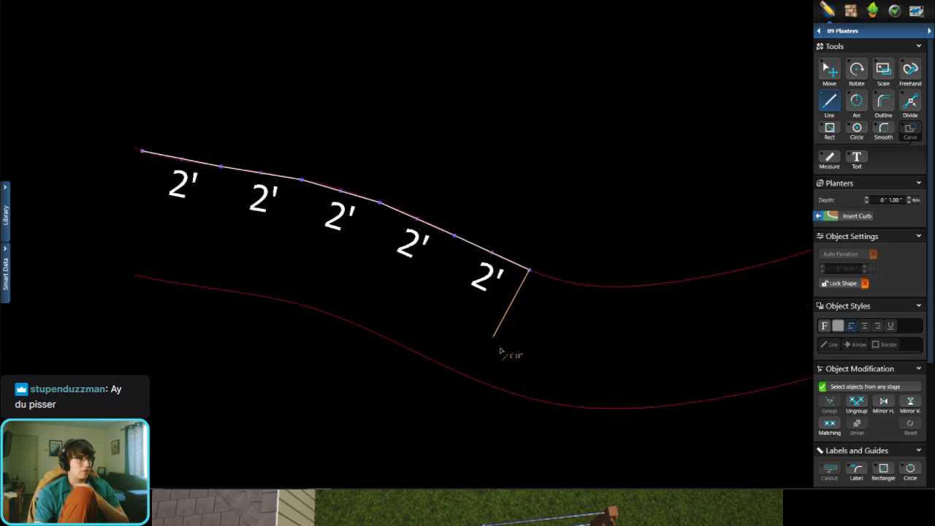
{"action": "left_click", "coordinate": [480, 382]}
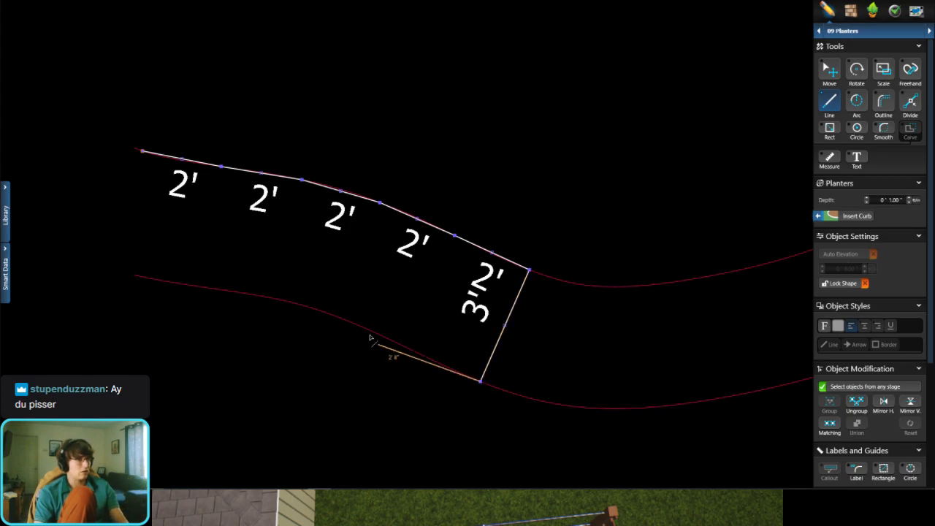
{"action": "left_click", "coordinate": [405, 348]}
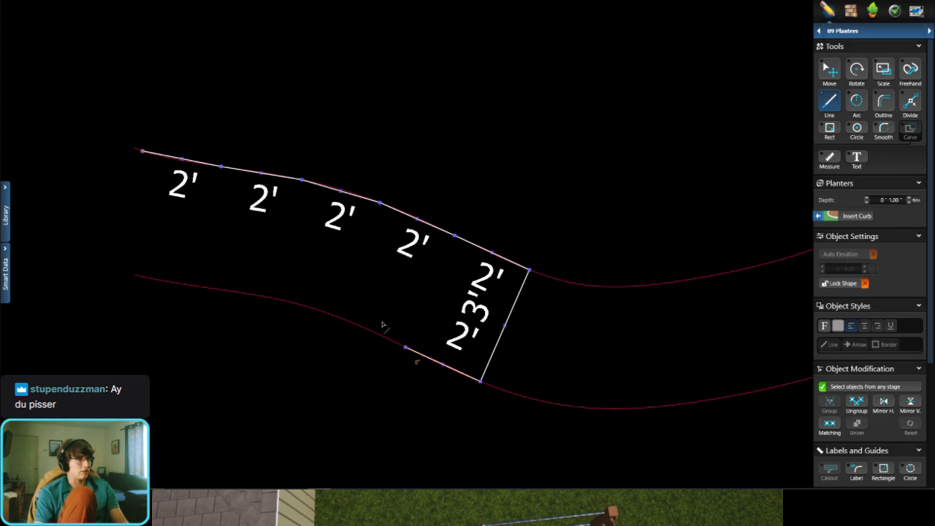
{"action": "left_click", "coordinate": [332, 317]}
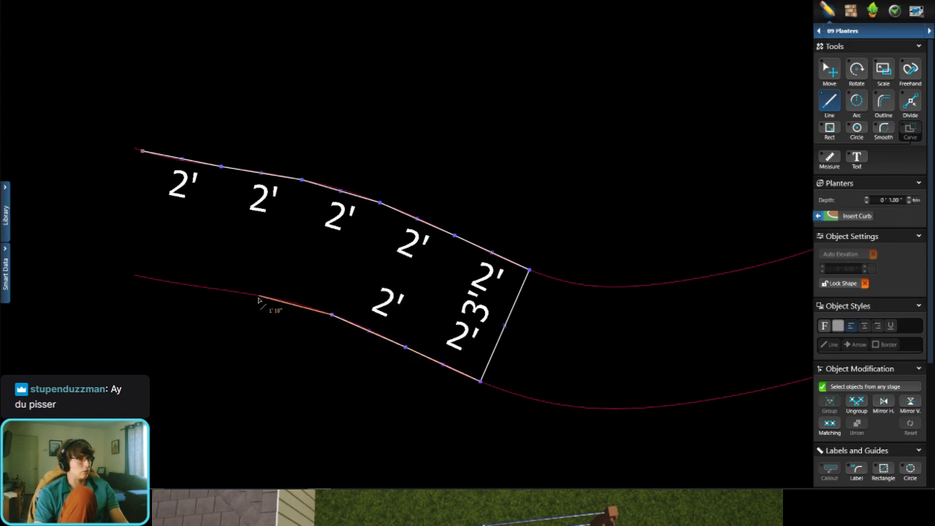
{"action": "left_click", "coordinate": [254, 296]}
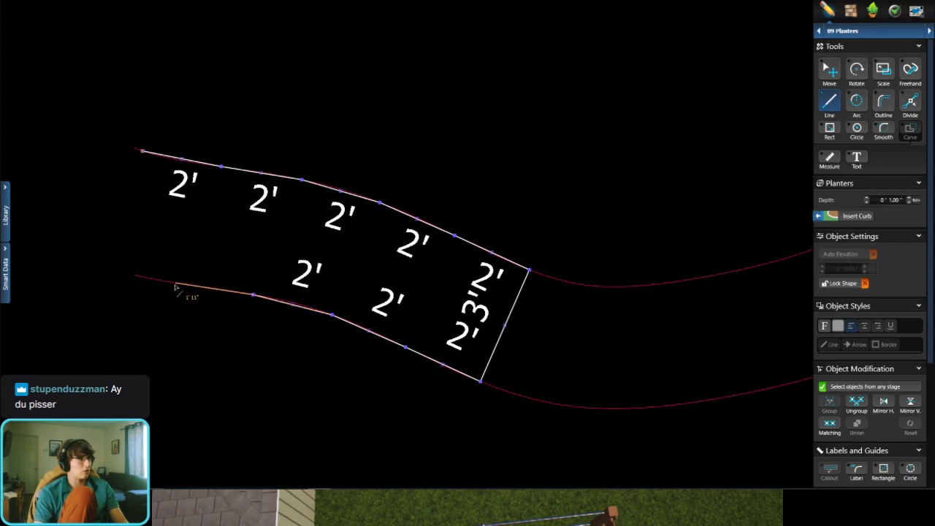
{"action": "left_click", "coordinate": [173, 283]}
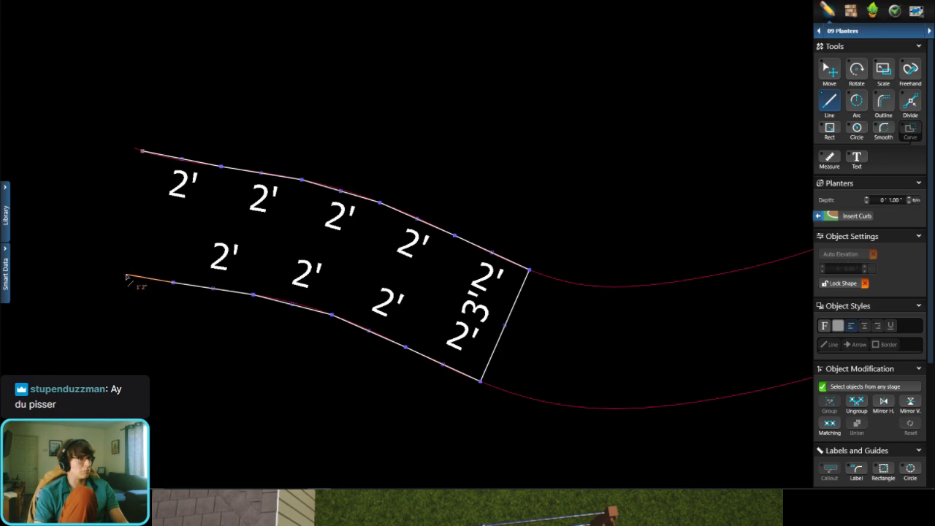
Step: Close the planter outline at its left end with a 1' segment and a 3' 1" end segment
{"action": "scroll", "coordinate": [111, 159], "scroll_direction": "up", "scroll_amount": 2}
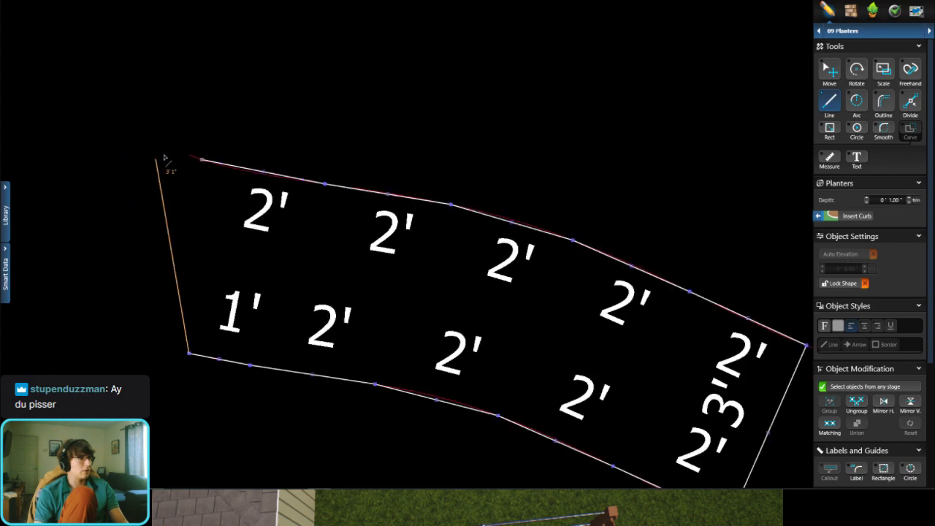
{"action": "left_click", "coordinate": [189, 157]}
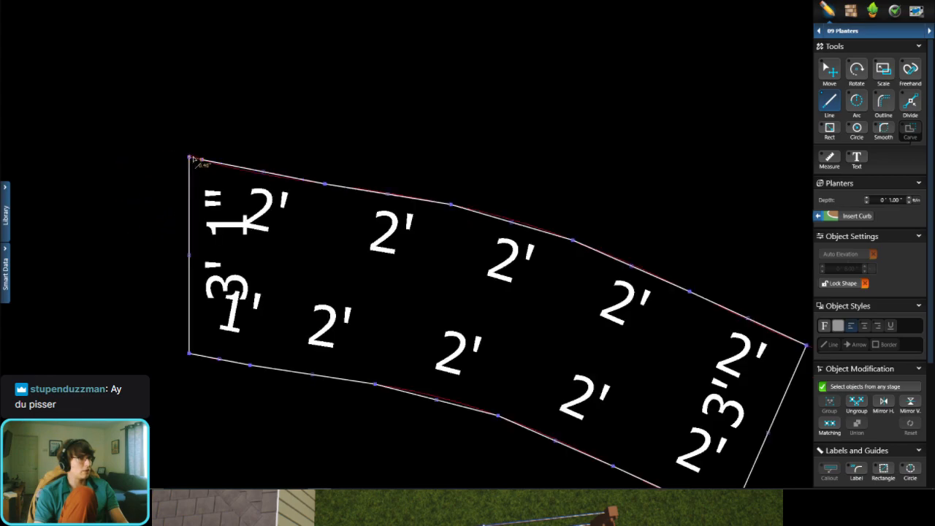
{"action": "scroll", "coordinate": [338, 217], "scroll_direction": "down", "scroll_amount": 3}
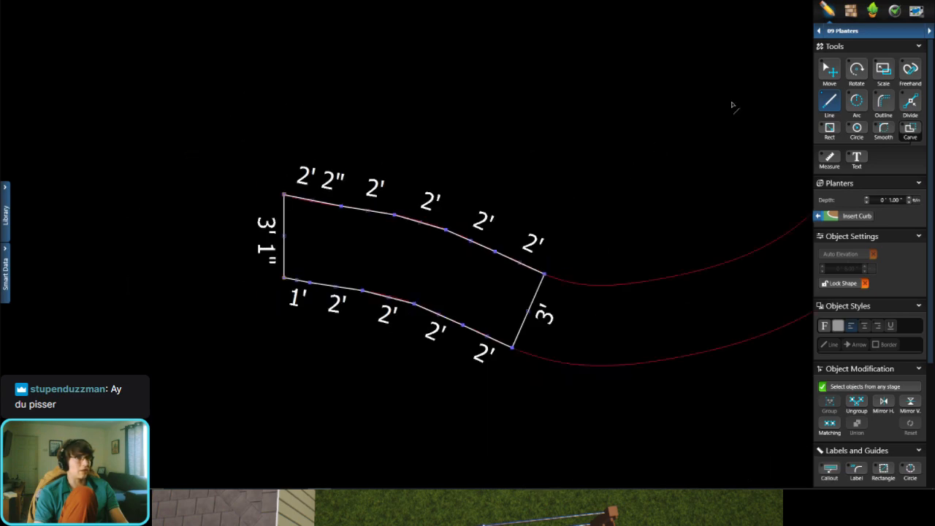
{"action": "left_click", "coordinate": [666, 135]}
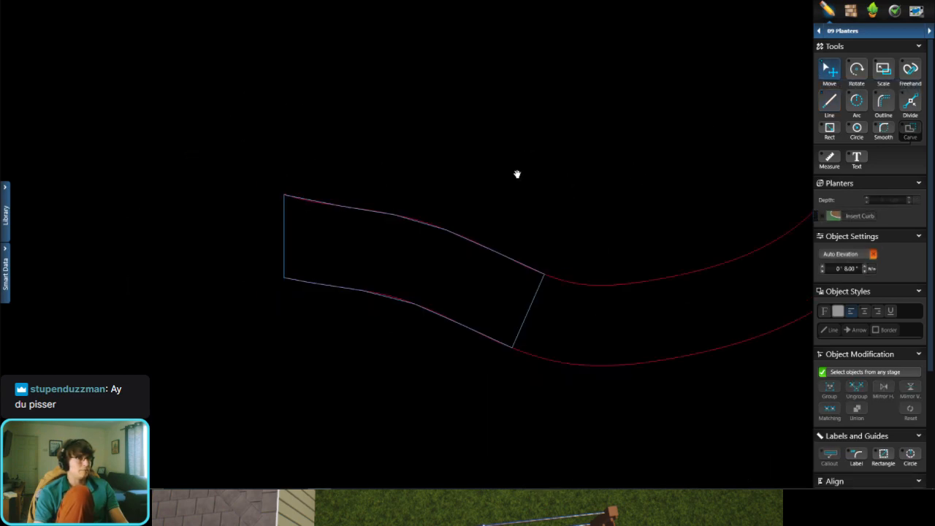
Step: Delete the 3' segment closing the right end of the planter outline
{"action": "middle_click_drag", "start_coordinate": [517, 173], "coordinate": [290, 151]}
{"action": "scroll", "coordinate": [424, 221], "scroll_direction": "down", "scroll_amount": 4}
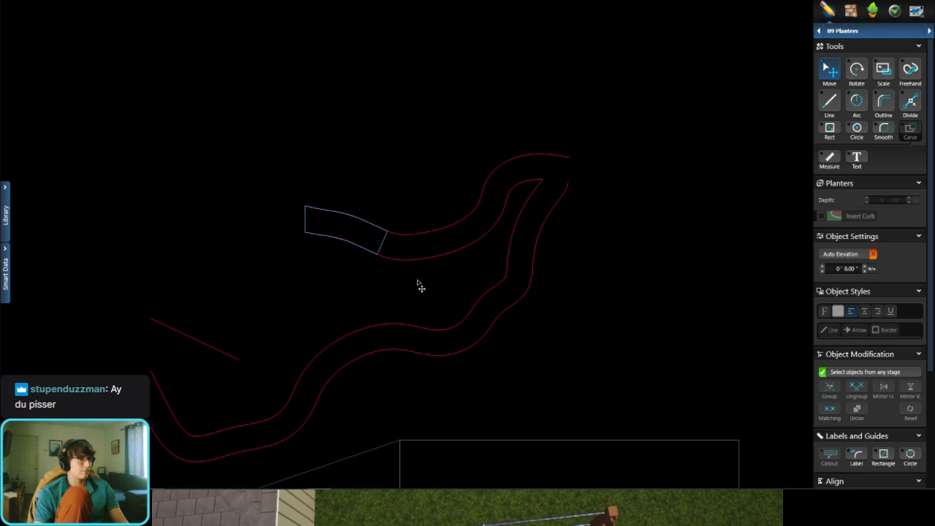
{"action": "scroll", "coordinate": [369, 247], "scroll_direction": "up", "scroll_amount": 5}
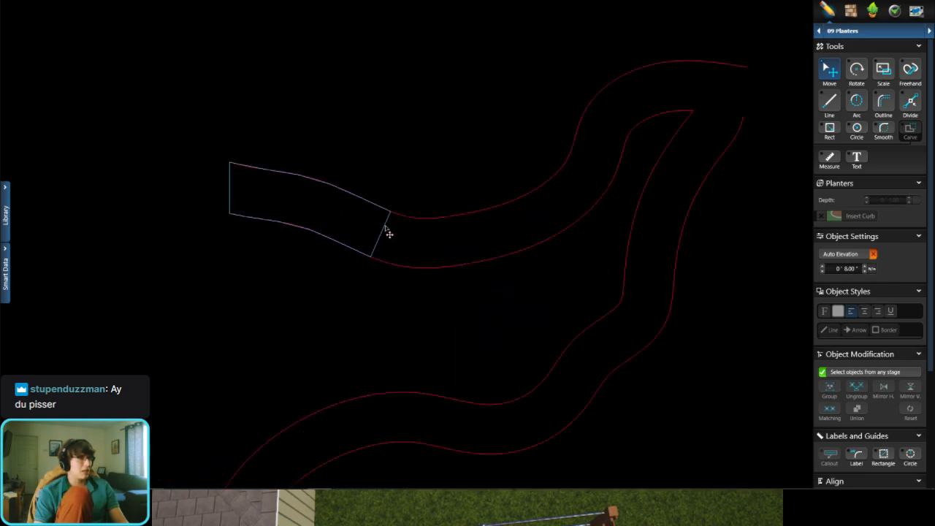
{"action": "left_click", "coordinate": [380, 235]}
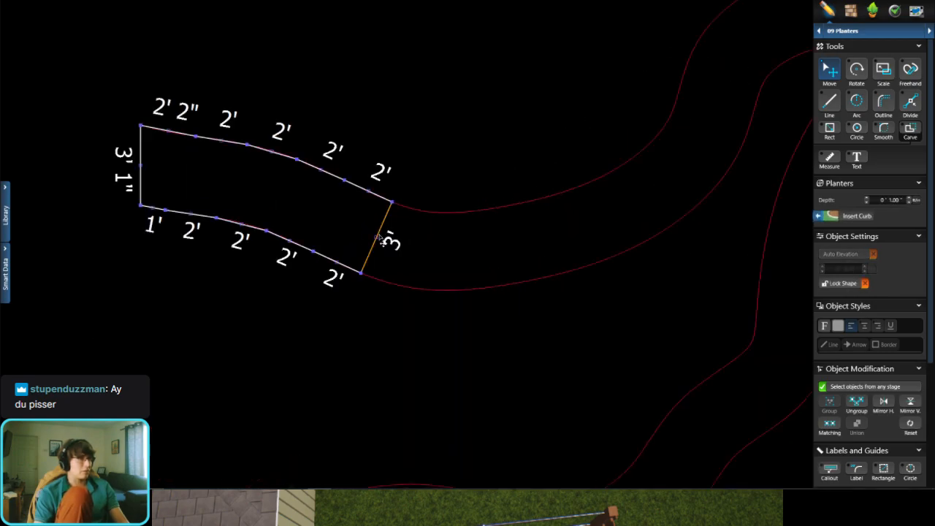
{"action": "key", "text": "Delete"}
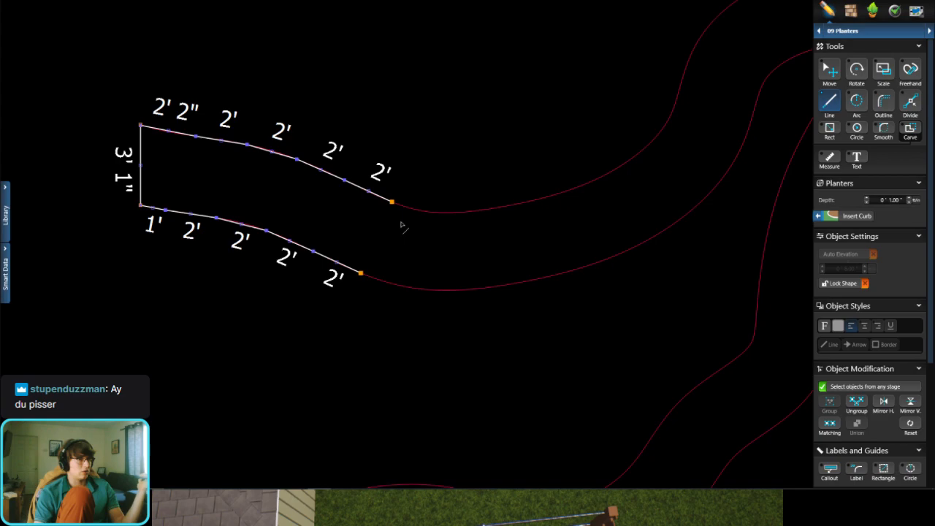
Step: Extend the planter from its open upper end along the upper curve with five consecutive 2' segments
{"action": "scroll", "coordinate": [411, 205], "scroll_direction": "up", "scroll_amount": 2}
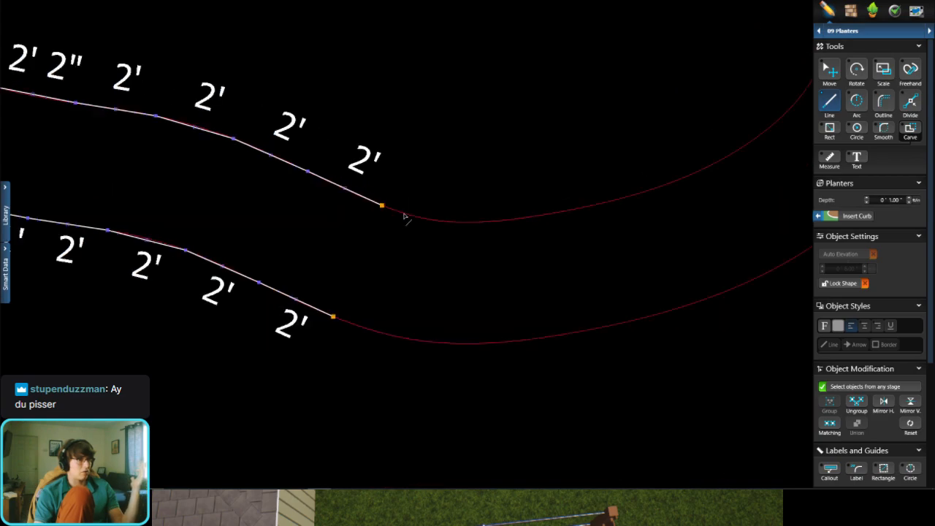
{"action": "left_click", "coordinate": [382, 207]}
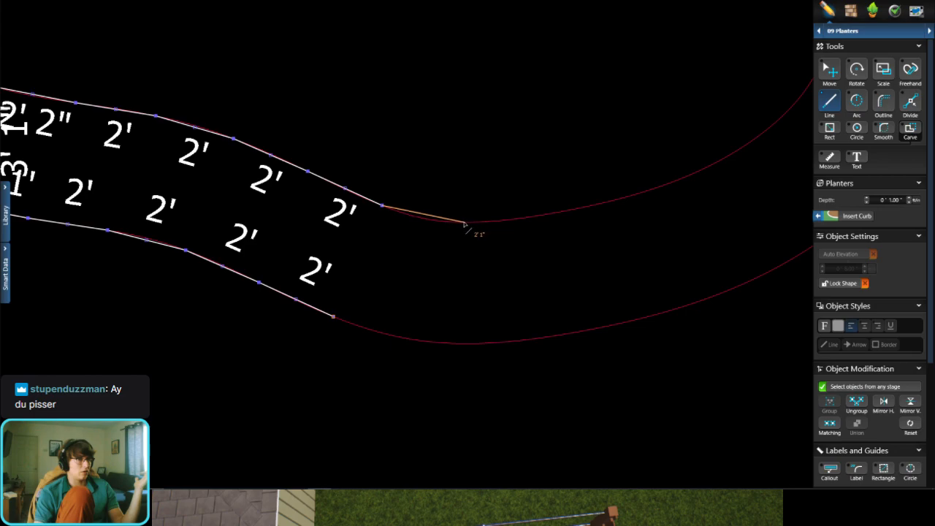
{"action": "left_click", "coordinate": [461, 223]}
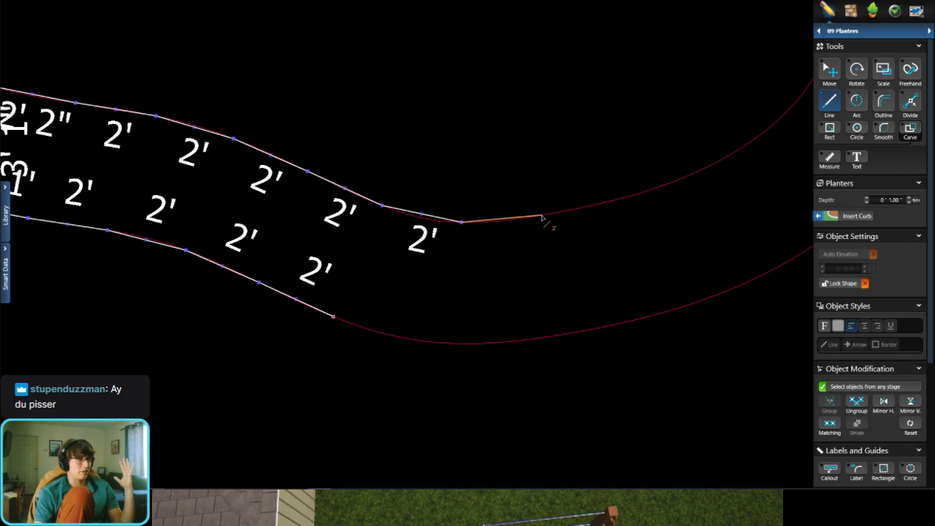
{"action": "left_click", "coordinate": [542, 217]}
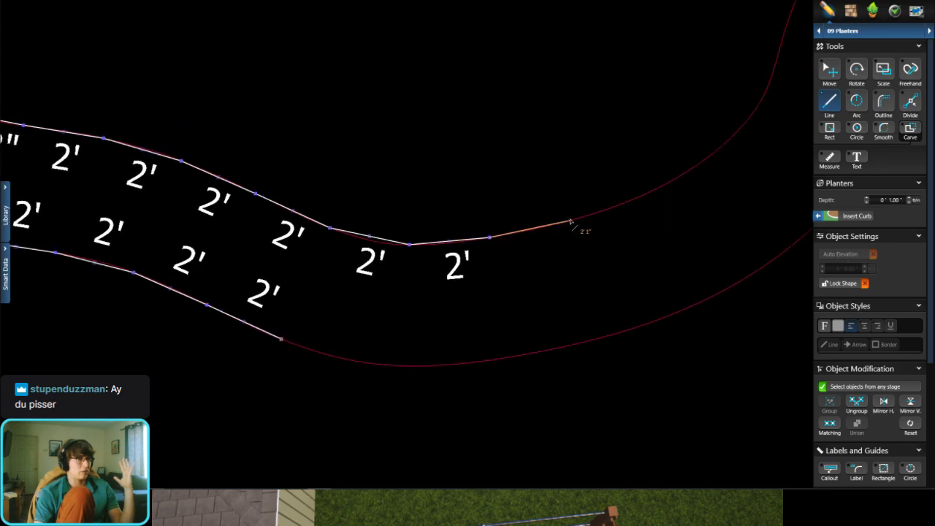
{"action": "left_click", "coordinate": [569, 221]}
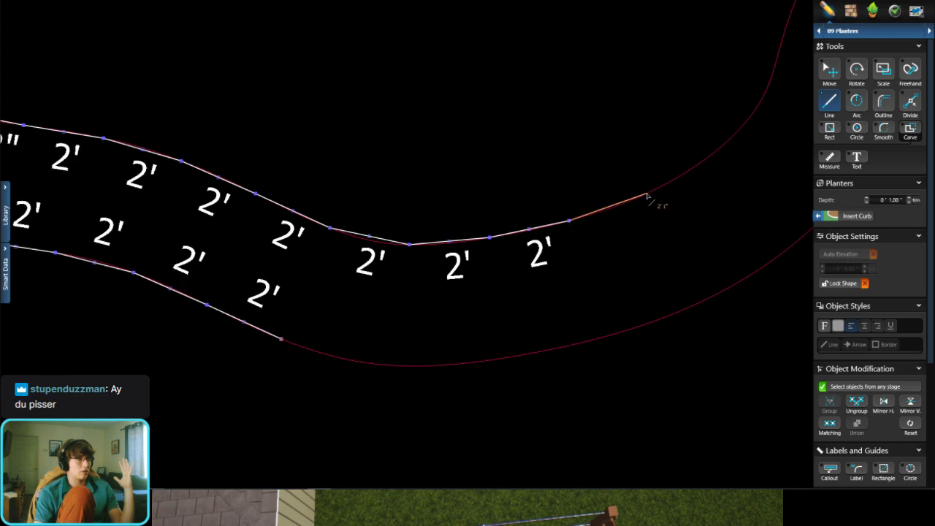
{"action": "left_click", "coordinate": [648, 196]}
{"action": "scroll", "coordinate": [650, 203], "scroll_direction": "down", "scroll_amount": 3}
{"action": "scroll", "coordinate": [628, 206], "scroll_direction": "up", "scroll_amount": 2}
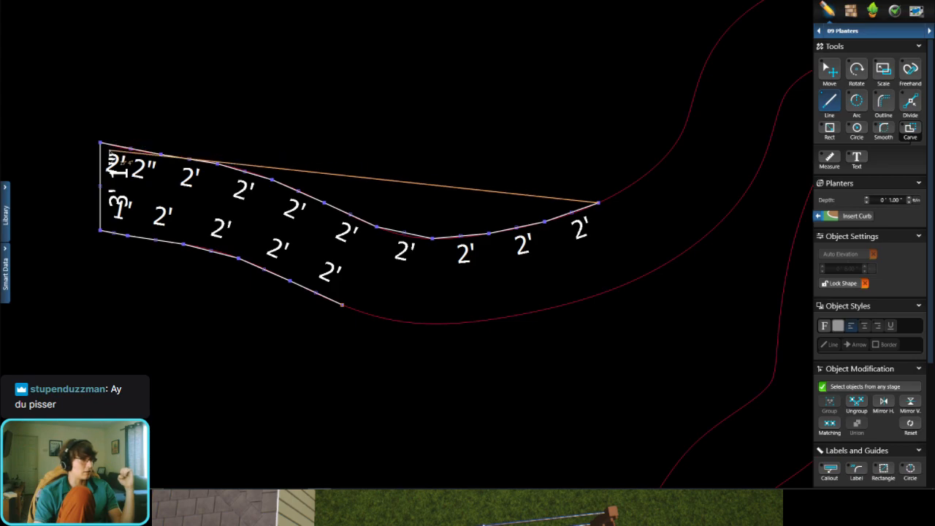
{"action": "scroll", "coordinate": [149, 150], "scroll_direction": "up", "scroll_amount": 3}
{"action": "scroll", "coordinate": [175, 164], "scroll_direction": "down", "scroll_amount": 3}
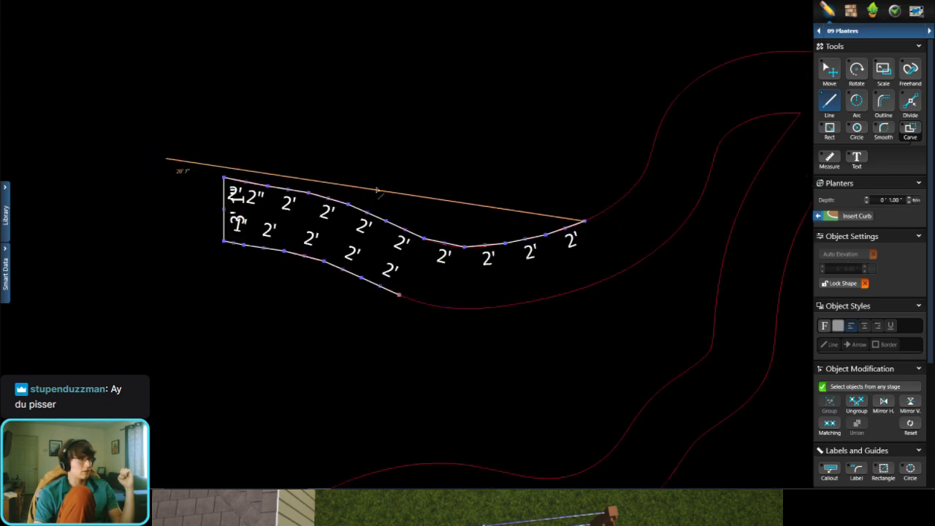
{"action": "scroll", "coordinate": [612, 200], "scroll_direction": "up", "scroll_amount": 3}
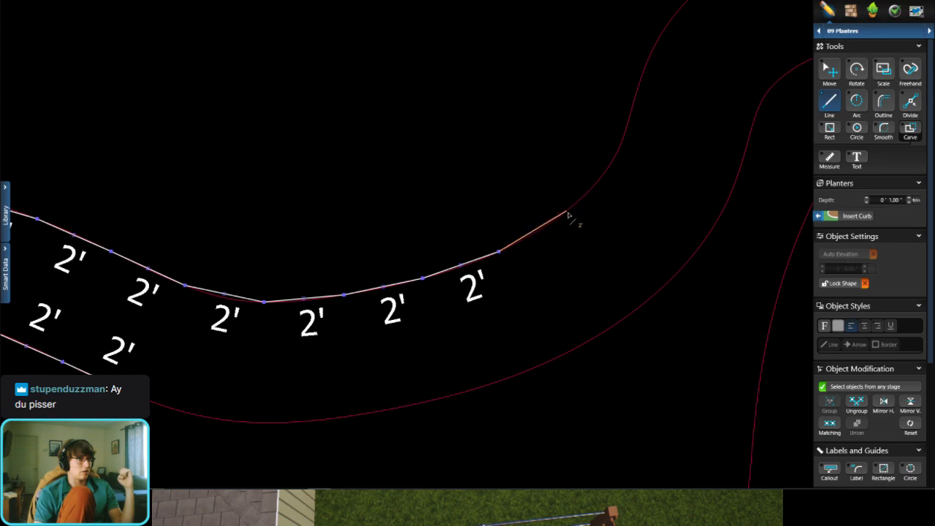
{"action": "left_click", "coordinate": [567, 213]}
Step: Draw a 3' segment across to the lower curve and trace it back with four segments of about 1' 10" to 2' 1"
{"action": "left_click", "coordinate": [639, 306]}
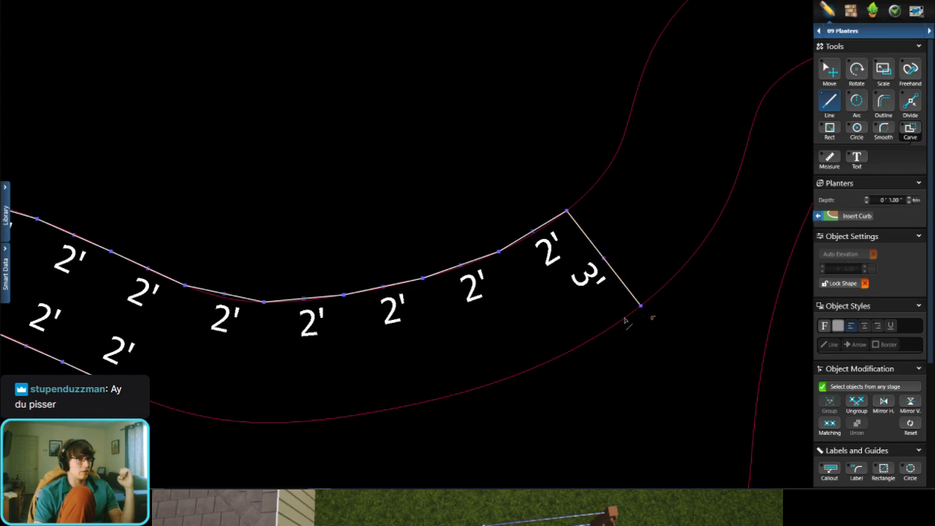
{"action": "left_click", "coordinate": [570, 350]}
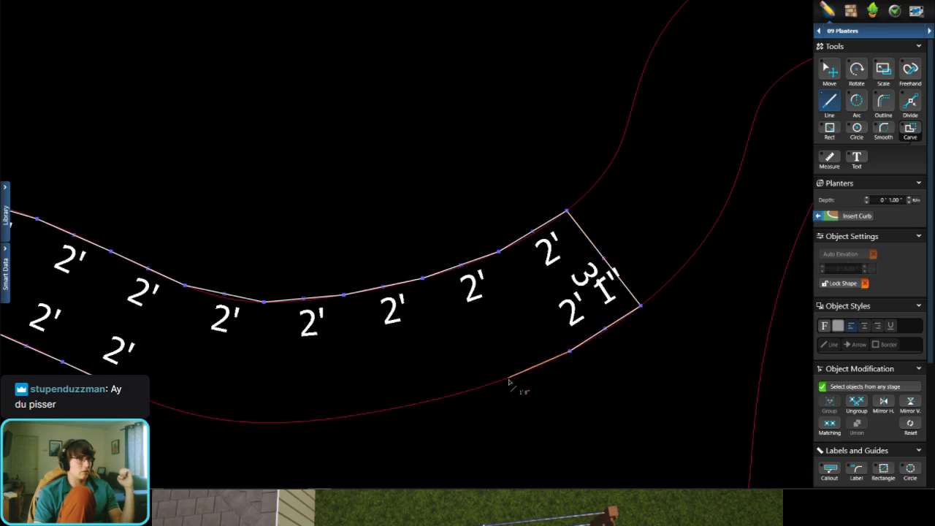
{"action": "left_click", "coordinate": [501, 381]}
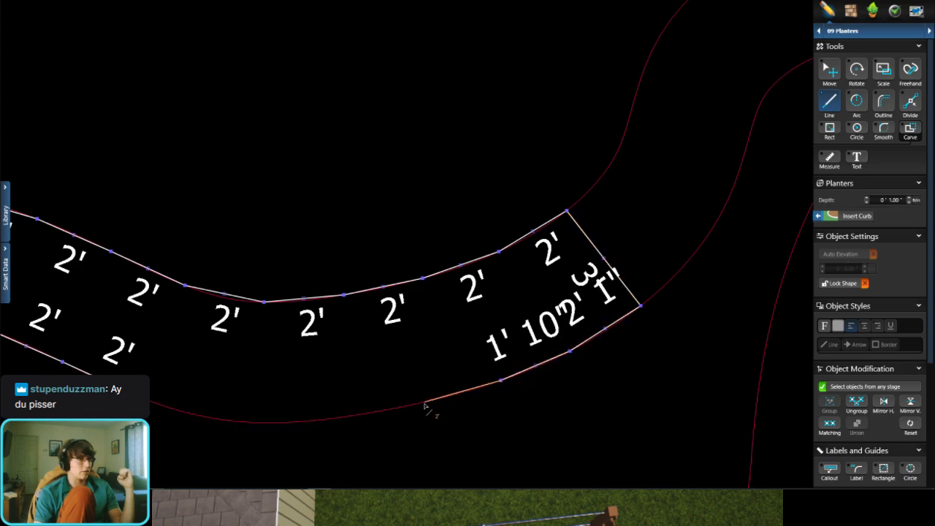
{"action": "left_click", "coordinate": [424, 402]}
{"action": "left_click", "coordinate": [340, 415]}
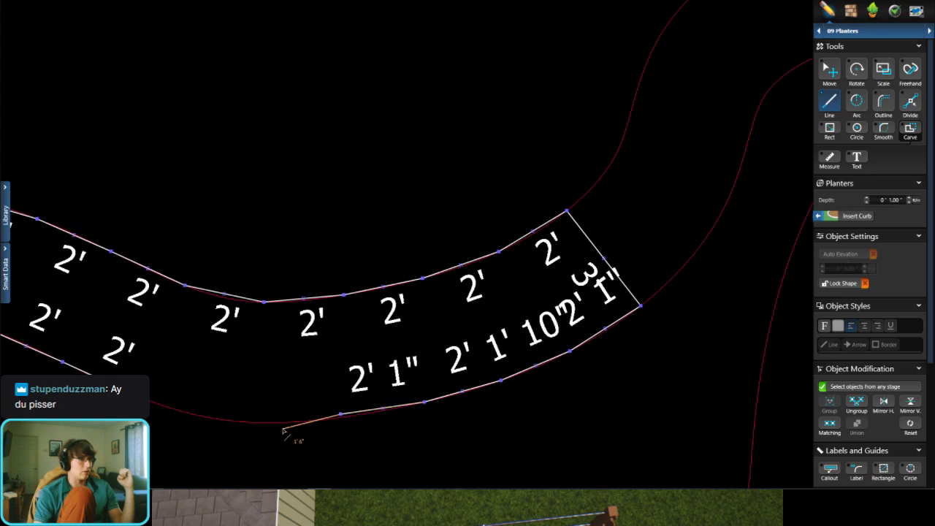
{"action": "key", "text": "ctrl+z"}
{"action": "left_click", "coordinate": [341, 417]}
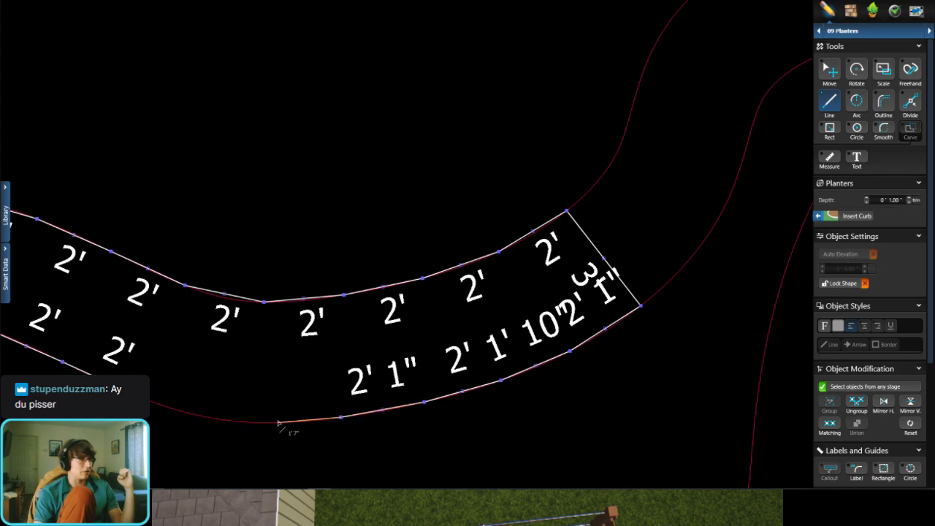
Step: Continue along the lower curve with three segments of about 1' 1" to 1' 7" and close the outline on its remaining open end
{"action": "left_click", "coordinate": [277, 422]}
{"action": "left_click", "coordinate": [227, 421]}
{"action": "left_click", "coordinate": [183, 411]}
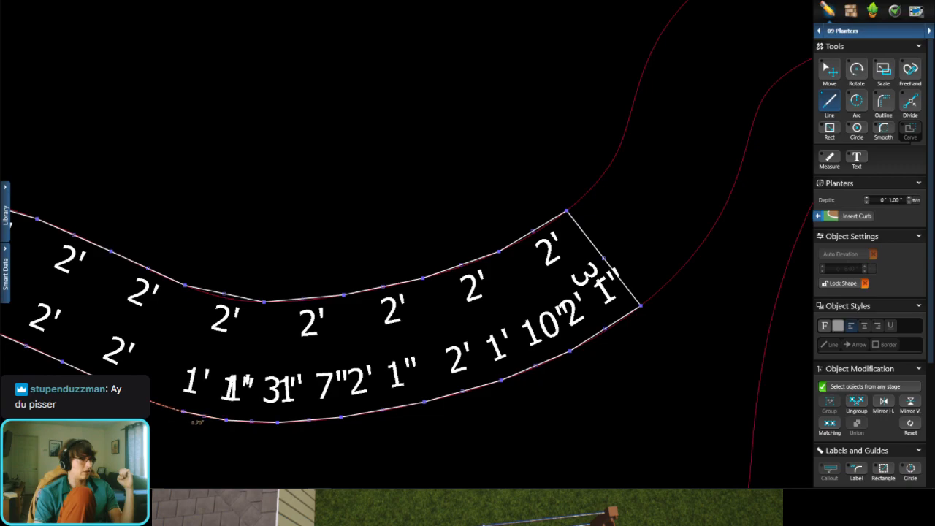
{"action": "left_click", "coordinate": [152, 405]}
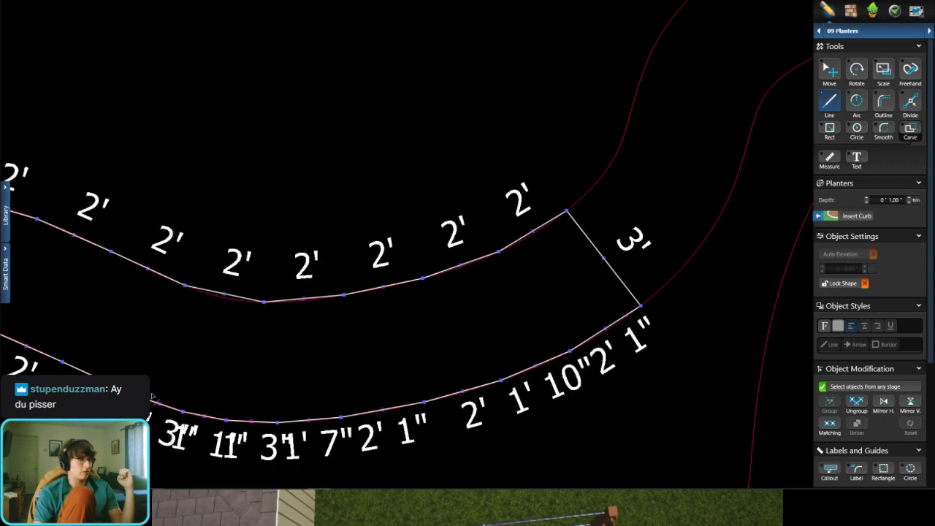
Step: Start a second planter outline at the upper corner of the first planter's 3' right end, tracing the upper curve with three 2' segments
{"action": "scroll", "coordinate": [358, 299], "scroll_direction": "down", "scroll_amount": 4}
{"action": "scroll", "coordinate": [364, 307], "scroll_direction": "up", "scroll_amount": 3}
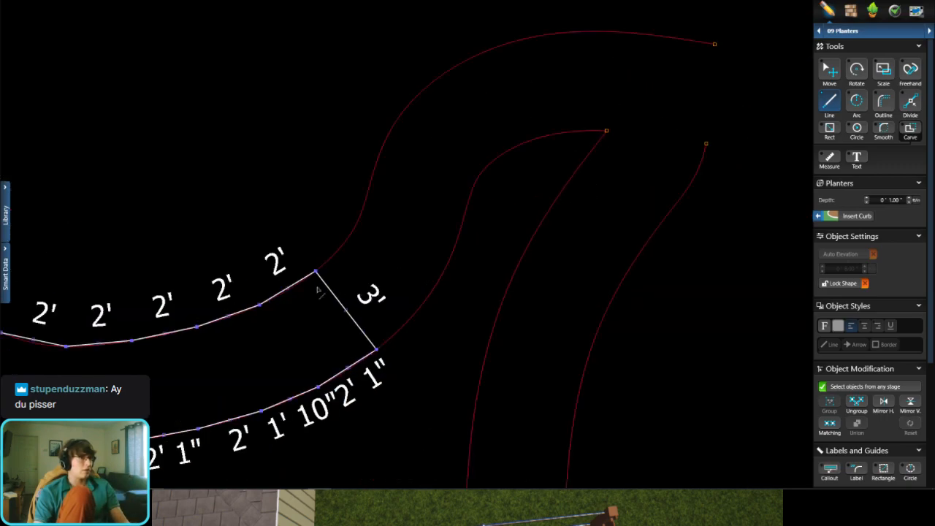
{"action": "scroll", "coordinate": [317, 264], "scroll_direction": "up", "scroll_amount": 2}
{"action": "left_click", "coordinate": [319, 259]}
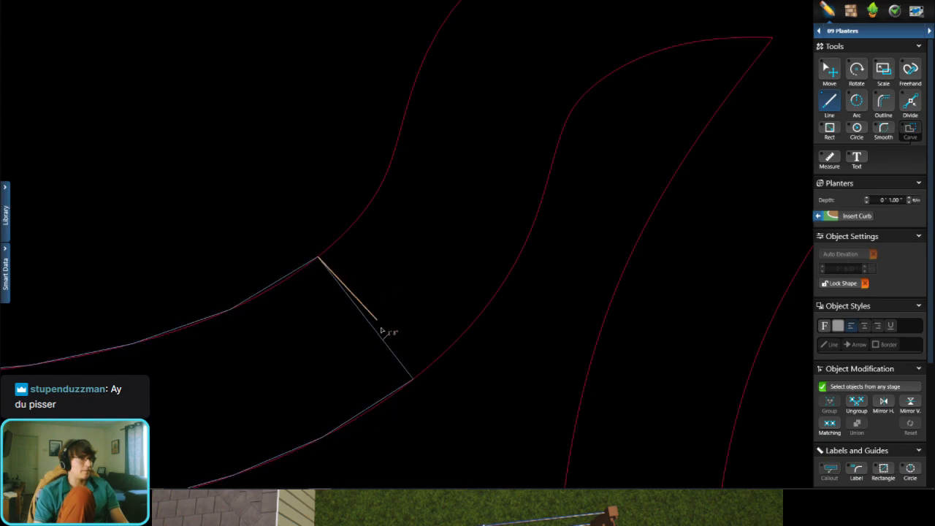
{"action": "left_click", "coordinate": [308, 265]}
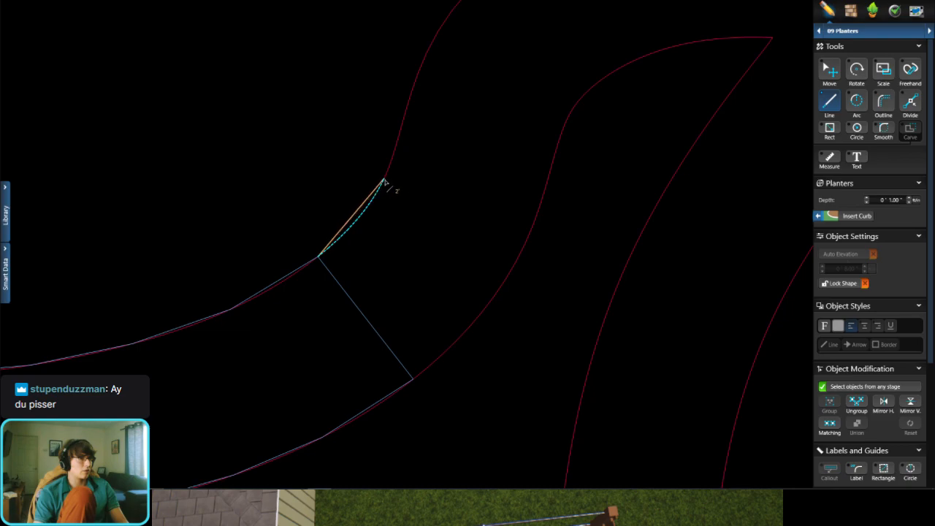
{"action": "left_click", "coordinate": [383, 181]}
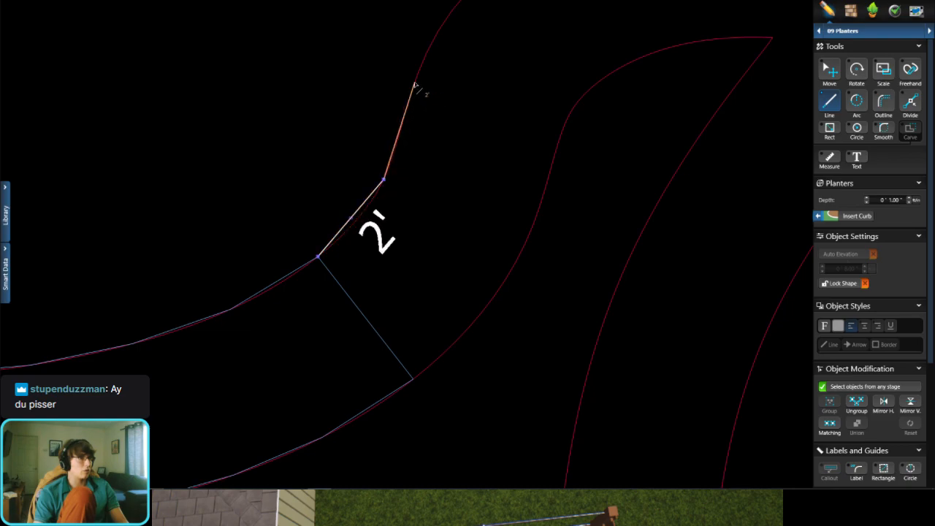
{"action": "left_click", "coordinate": [414, 86]}
{"action": "middle_click_drag", "start_coordinate": [415, 86], "coordinate": [353, 228]}
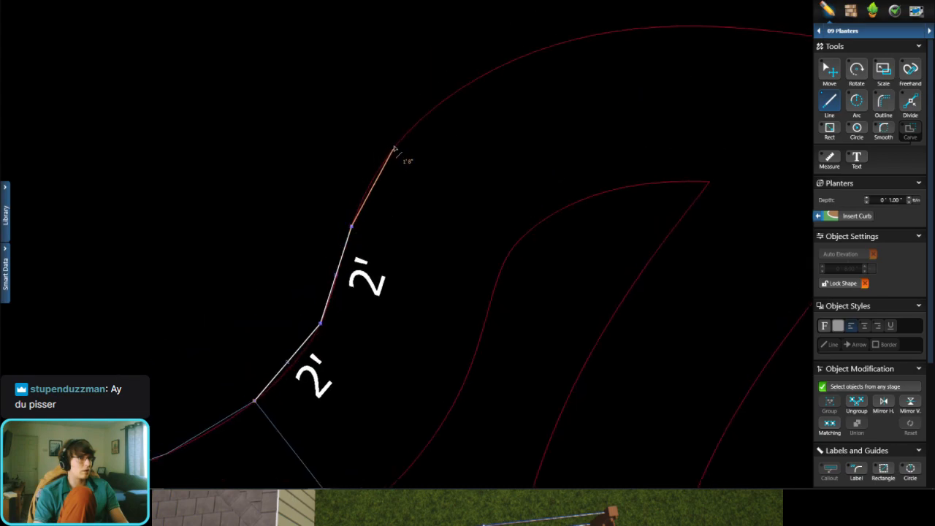
{"action": "left_click", "coordinate": [404, 136]}
Step: Continue over the top of the bend with four 2' segments and one of about 1' 8", and draw a 3' segment down to the outer curve
{"action": "middle_click_drag", "start_coordinate": [406, 137], "coordinate": [376, 219]}
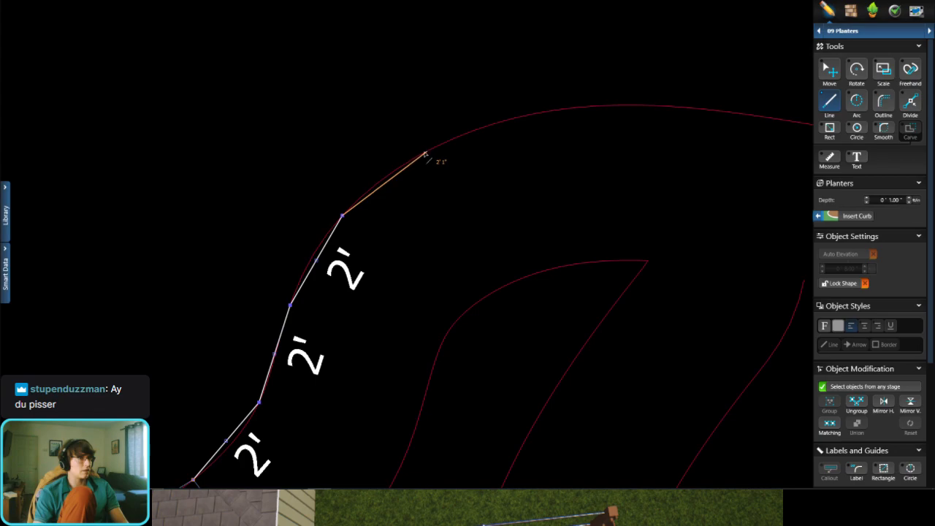
{"action": "left_click", "coordinate": [425, 152]}
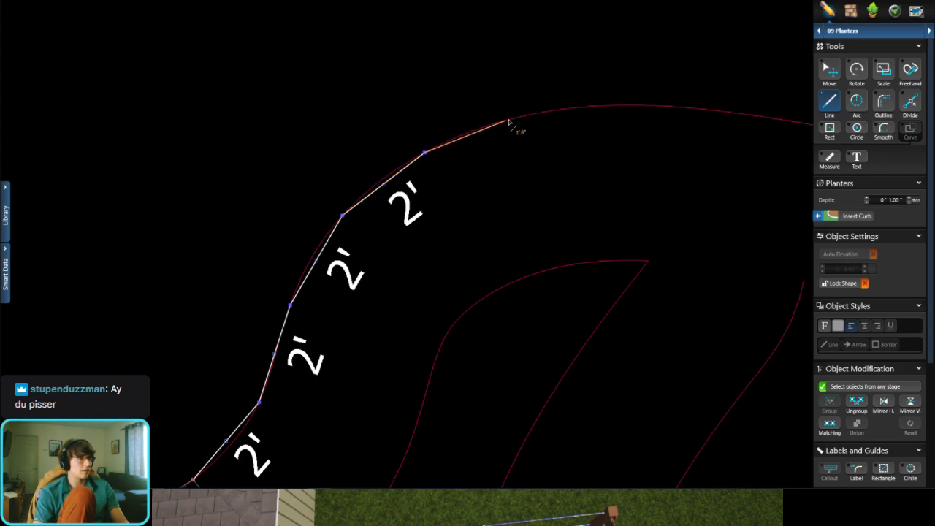
{"action": "left_click", "coordinate": [522, 117]}
{"action": "middle_click_drag", "start_coordinate": [596, 138], "coordinate": [469, 198]}
{"action": "left_click", "coordinate": [497, 165]}
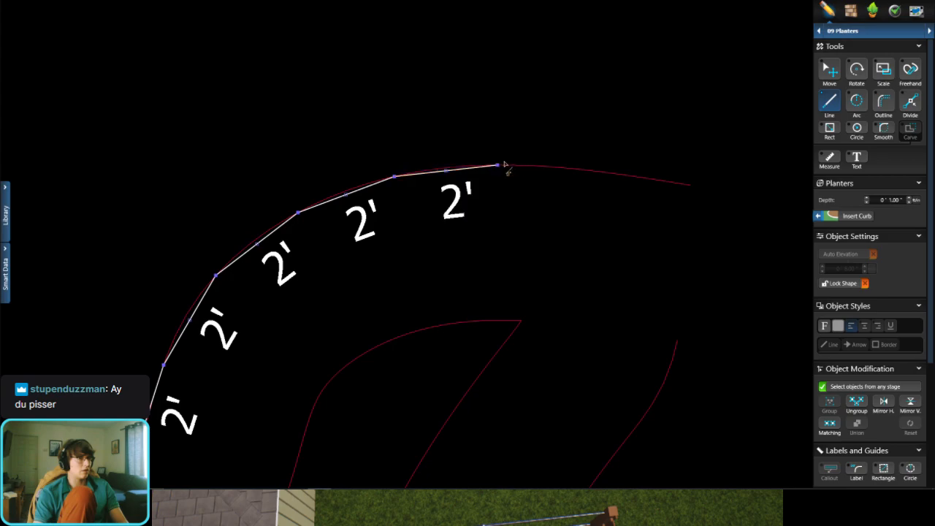
{"action": "left_click", "coordinate": [602, 172]}
{"action": "left_click", "coordinate": [689, 185]}
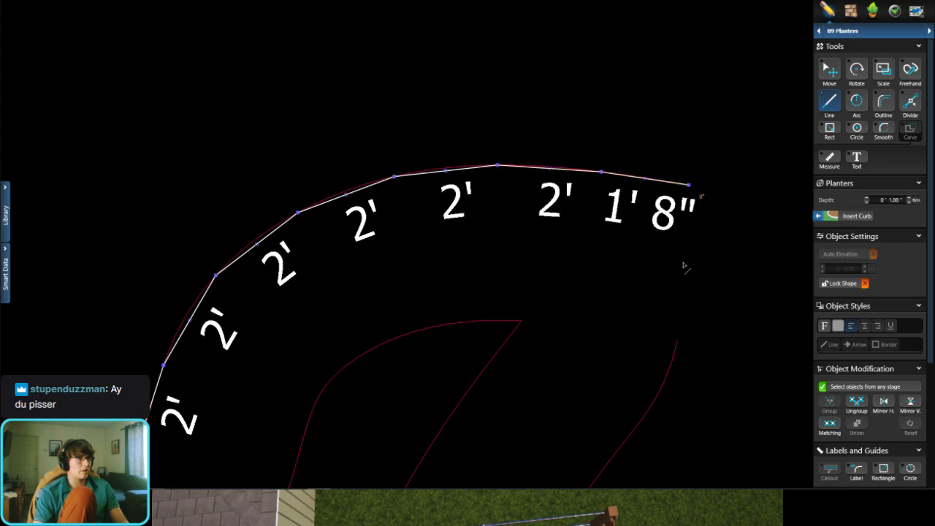
{"action": "left_click", "coordinate": [677, 342]}
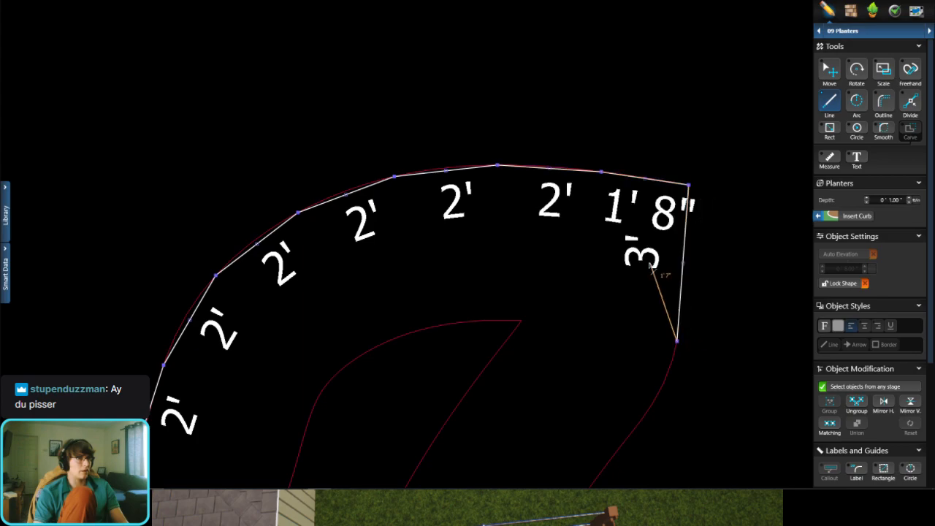
Step: Trace down the outer curve with five segments of about 1' 3" to 2' 5"
{"action": "scroll", "coordinate": [632, 224], "scroll_direction": "down", "scroll_amount": 3}
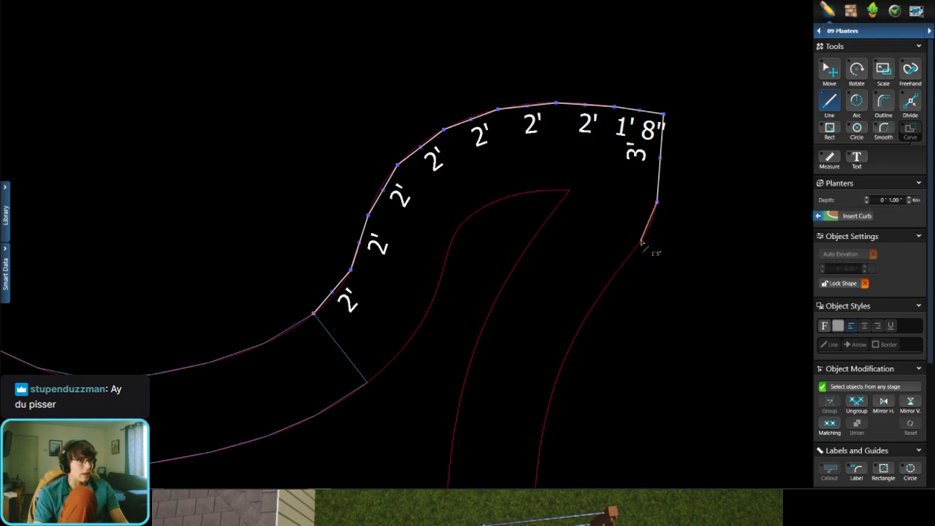
{"action": "left_click", "coordinate": [645, 236]}
{"action": "left_click", "coordinate": [615, 274]}
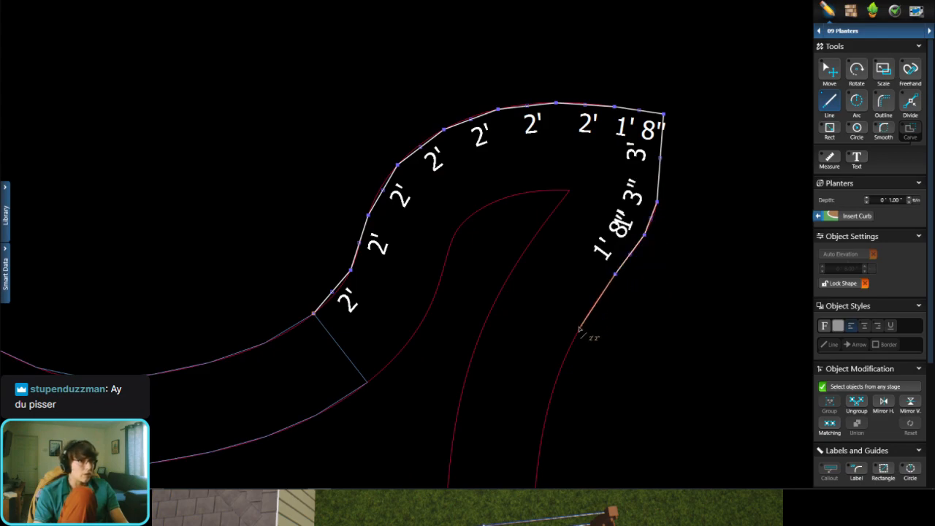
{"action": "left_click", "coordinate": [579, 330]}
{"action": "middle_click_drag", "start_coordinate": [555, 387], "coordinate": [614, 156]}
{"action": "left_click", "coordinate": [573, 254]}
{"action": "scroll", "coordinate": [559, 293], "scroll_direction": "down", "scroll_amount": 3}
{"action": "scroll", "coordinate": [612, 158], "scroll_direction": "down", "scroll_amount": 2}
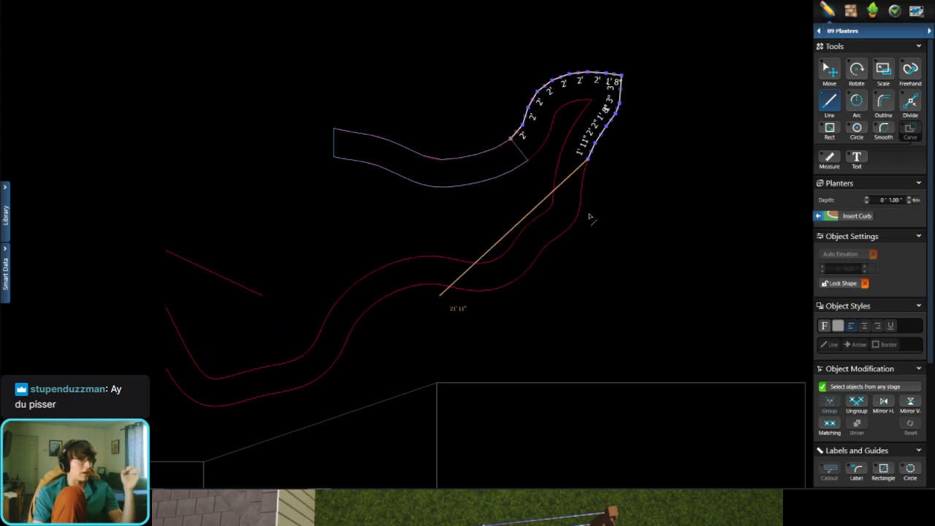
{"action": "scroll", "coordinate": [590, 204], "scroll_direction": "up", "scroll_amount": 3}
{"action": "scroll", "coordinate": [547, 224], "scroll_direction": "up", "scroll_amount": 2}
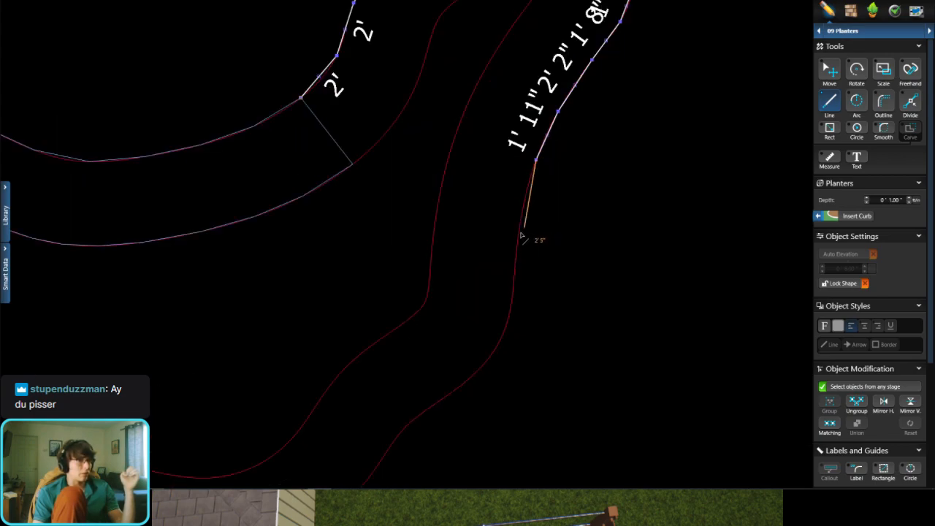
{"action": "left_click", "coordinate": [519, 225]}
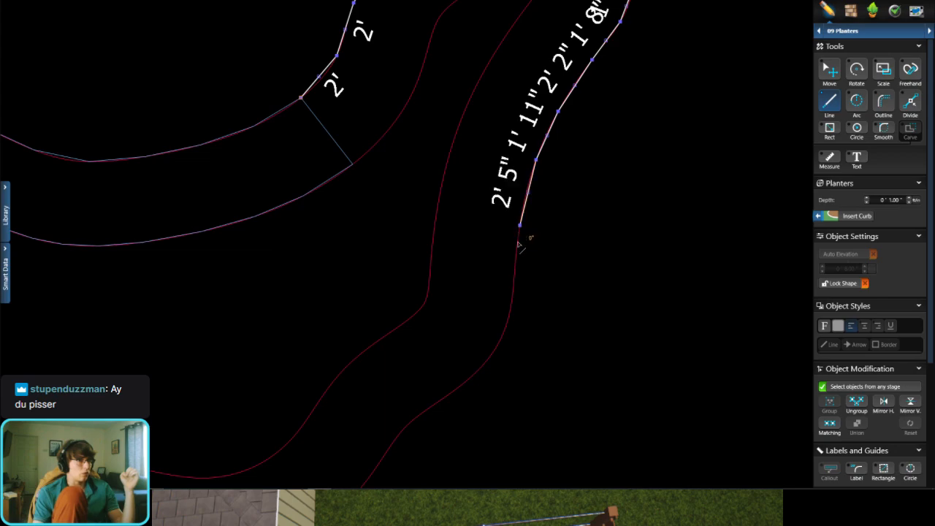
Step: Draw a 3' segment across to the inner curve and trace it back up to the inner tip with six segments of about 11" to 2' 1"
{"action": "left_click", "coordinate": [437, 207]}
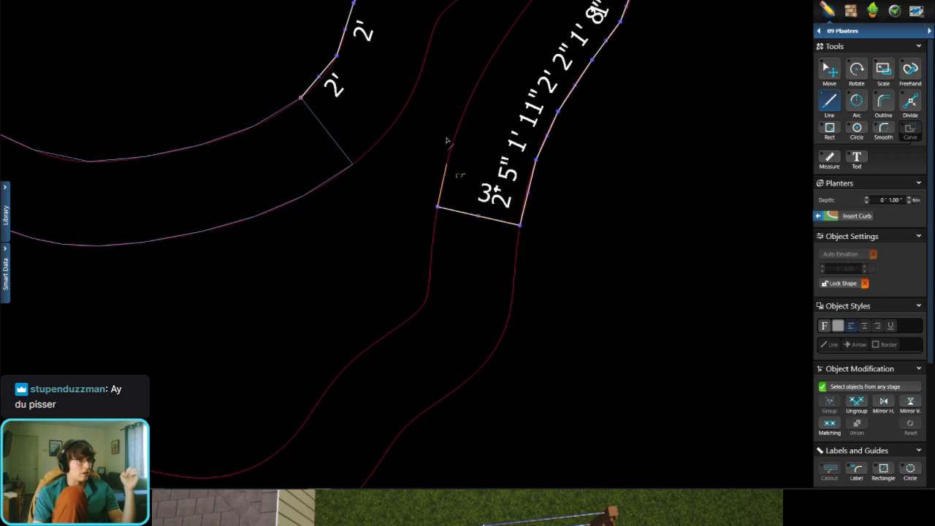
{"action": "left_click", "coordinate": [450, 150]}
{"action": "left_click", "coordinate": [469, 99]}
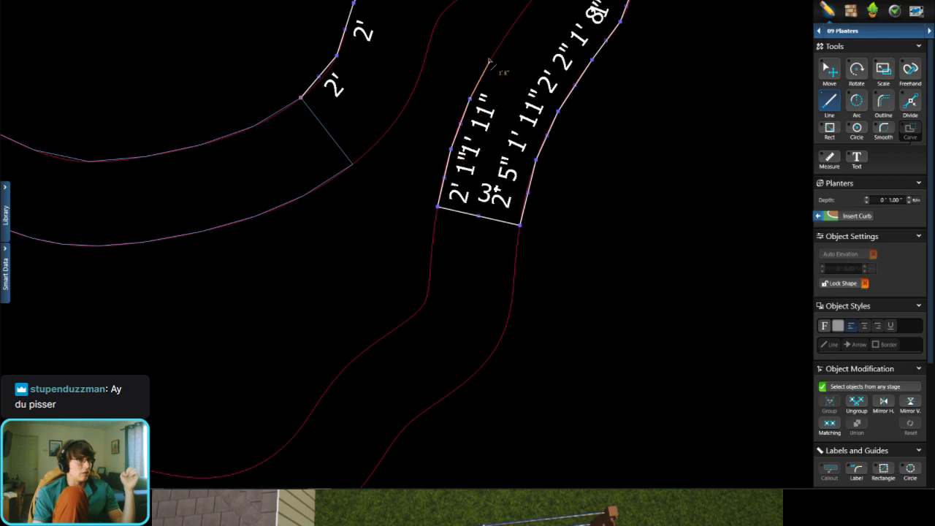
{"action": "left_click", "coordinate": [491, 56]}
{"action": "middle_click_drag", "start_coordinate": [498, 50], "coordinate": [459, 174]}
{"action": "left_click", "coordinate": [474, 150]}
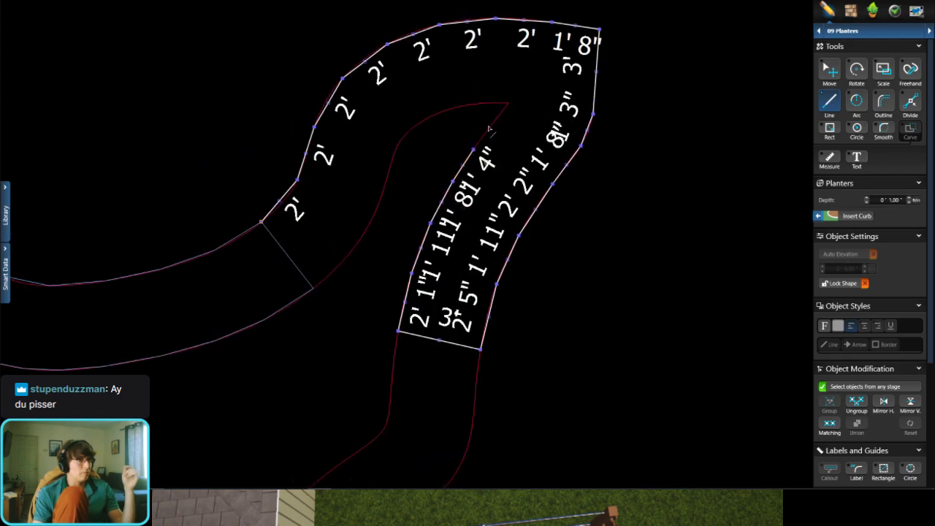
{"action": "left_click", "coordinate": [493, 128]}
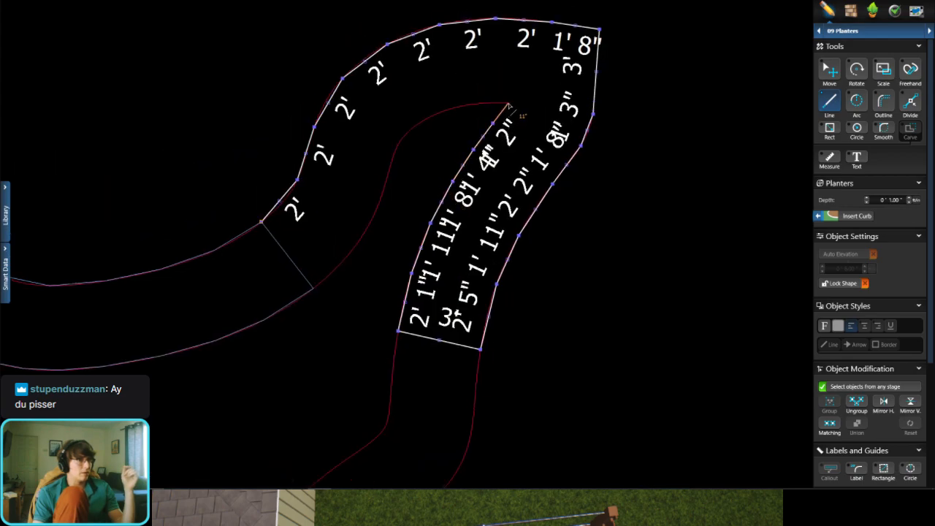
{"action": "left_click", "coordinate": [509, 106]}
Step: Trace the inner curve from the tip back toward the first planter with seven segments of about 10" to 1' 7"
{"action": "left_click", "coordinate": [476, 103]}
{"action": "left_click", "coordinate": [434, 115]}
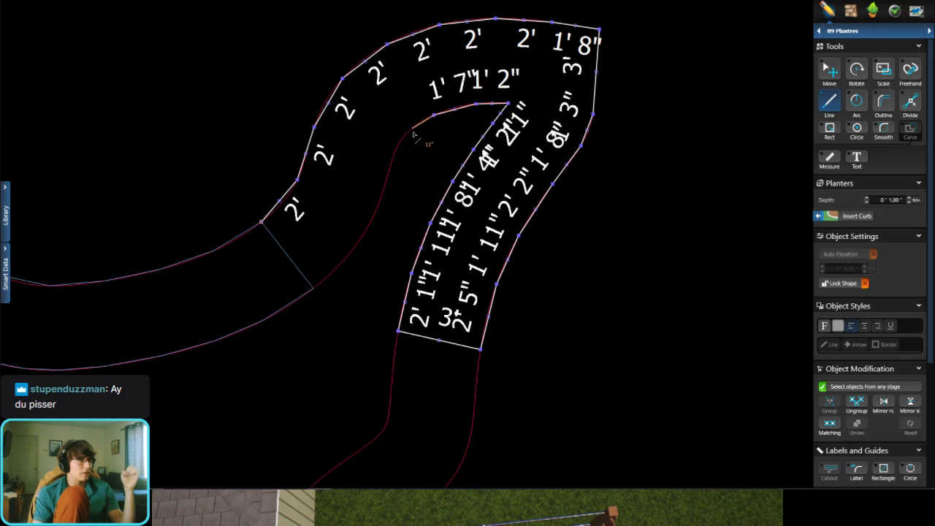
{"action": "left_click", "coordinate": [407, 136]}
{"action": "left_click", "coordinate": [393, 156]}
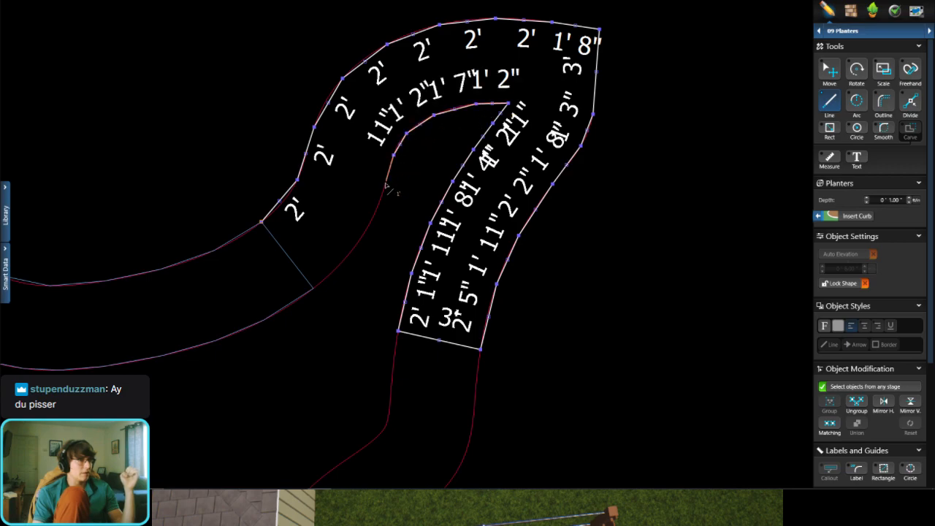
{"action": "left_click", "coordinate": [383, 184]}
{"action": "left_click", "coordinate": [376, 209]}
{"action": "left_click", "coordinate": [364, 230]}
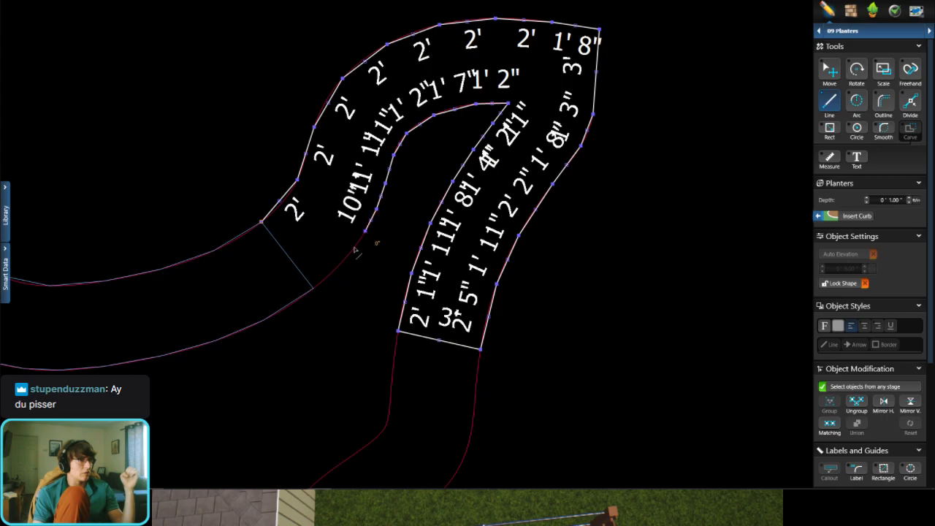
Step: Finish the inner curve with three segments of about 8" to 1' 3" and close the outline with a 3' segment along the first planter's end
{"action": "left_click", "coordinate": [348, 260]}
{"action": "left_click", "coordinate": [327, 277]}
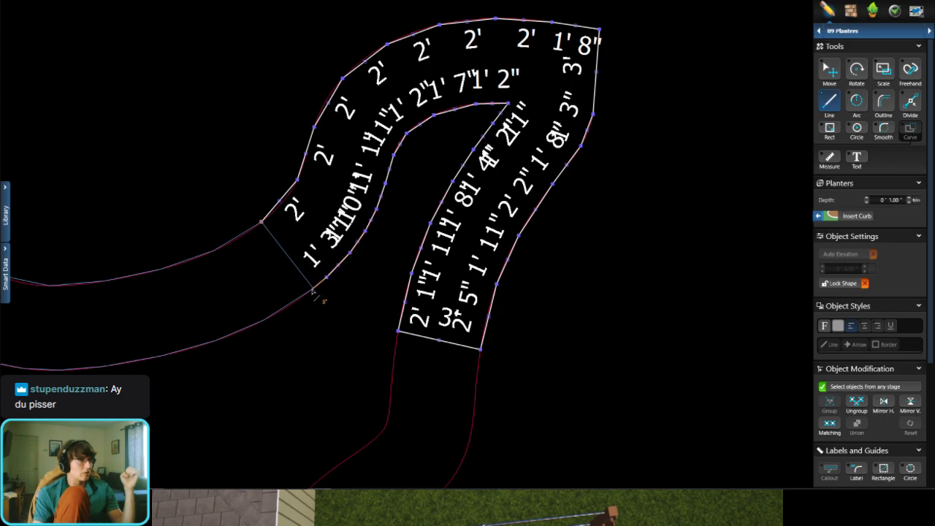
{"action": "scroll", "coordinate": [312, 291], "scroll_direction": "up", "scroll_amount": 5}
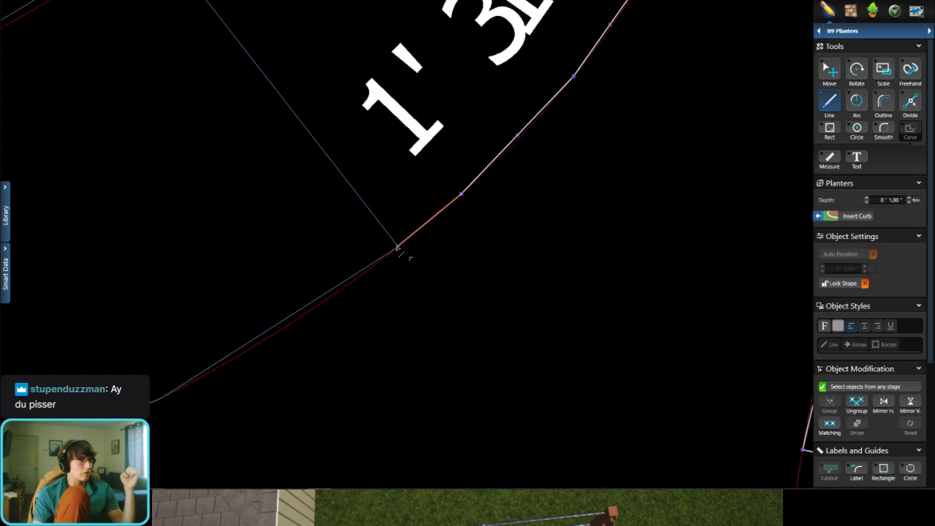
{"action": "left_click", "coordinate": [397, 247]}
{"action": "scroll", "coordinate": [402, 254], "scroll_direction": "down", "scroll_amount": 3}
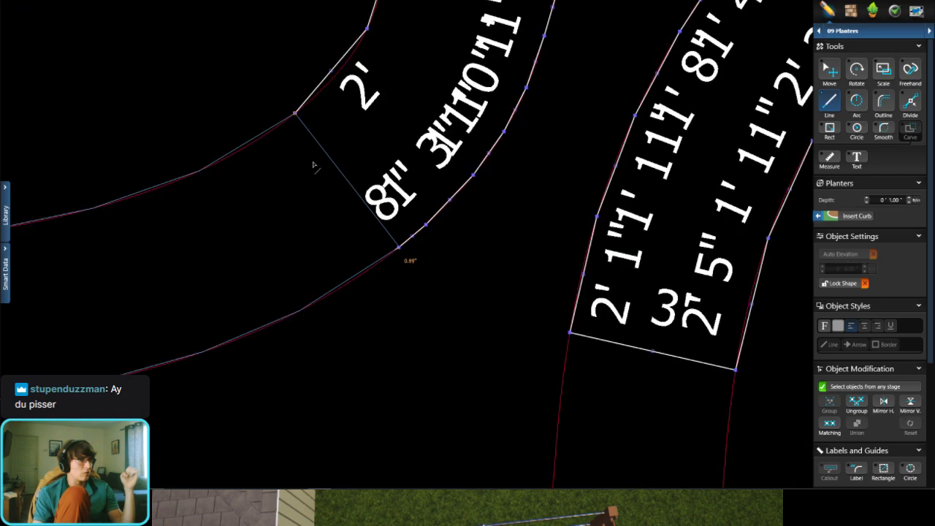
{"action": "left_click", "coordinate": [296, 116]}
{"action": "scroll", "coordinate": [392, 156], "scroll_direction": "down", "scroll_amount": 5}
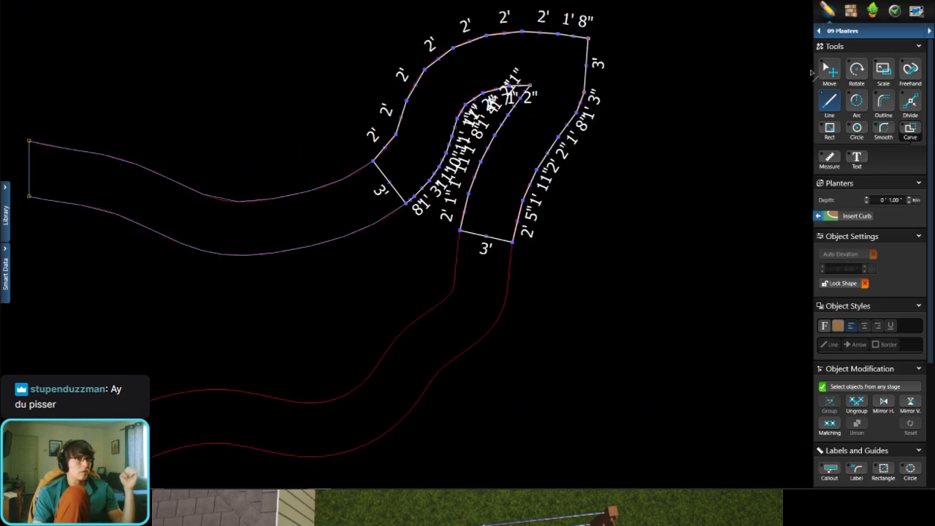
{"action": "left_click", "coordinate": [830, 70]}
{"action": "scroll", "coordinate": [489, 288], "scroll_direction": "down", "scroll_amount": 2}
{"action": "scroll", "coordinate": [480, 282], "scroll_direction": "up", "scroll_amount": 1}
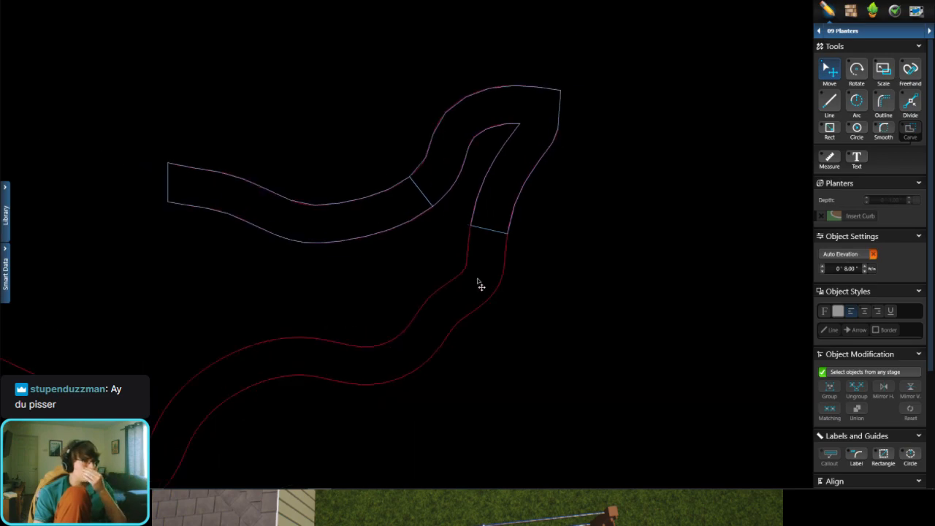
Step: Draw a rough centreline through the remaining red outline from the middle of the planter's lower 3' end, with segments of about 8' 6" to 10' 4"
{"action": "left_click", "coordinate": [832, 102]}
{"action": "scroll", "coordinate": [406, 298], "scroll_direction": "down", "scroll_amount": 3}
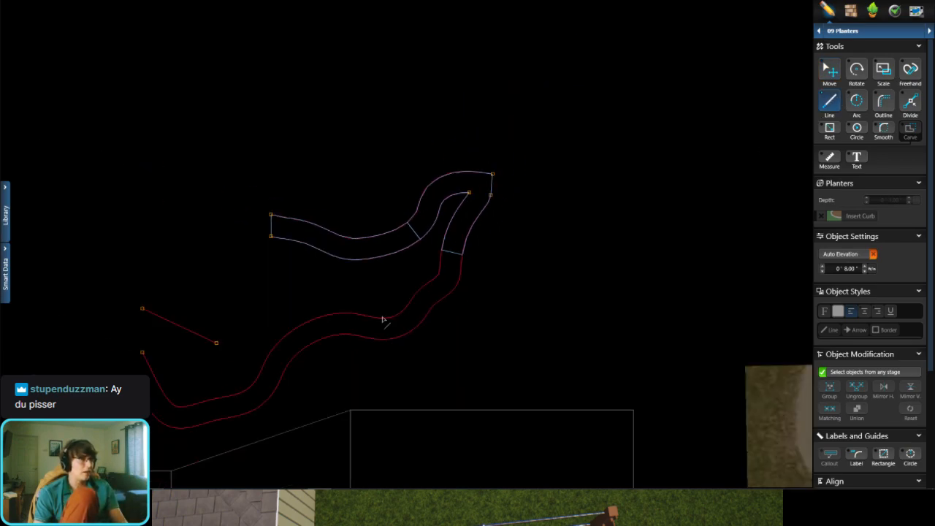
{"action": "middle_click_drag", "start_coordinate": [382, 319], "coordinate": [482, 244]}
{"action": "scroll", "coordinate": [483, 242], "scroll_direction": "up", "scroll_amount": 2}
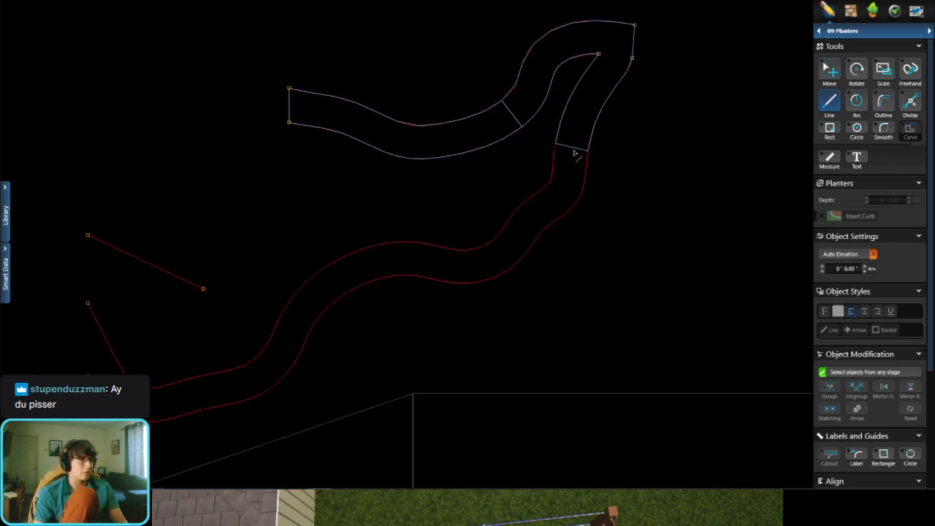
{"action": "left_click", "coordinate": [574, 149]}
{"action": "left_click", "coordinate": [524, 231]}
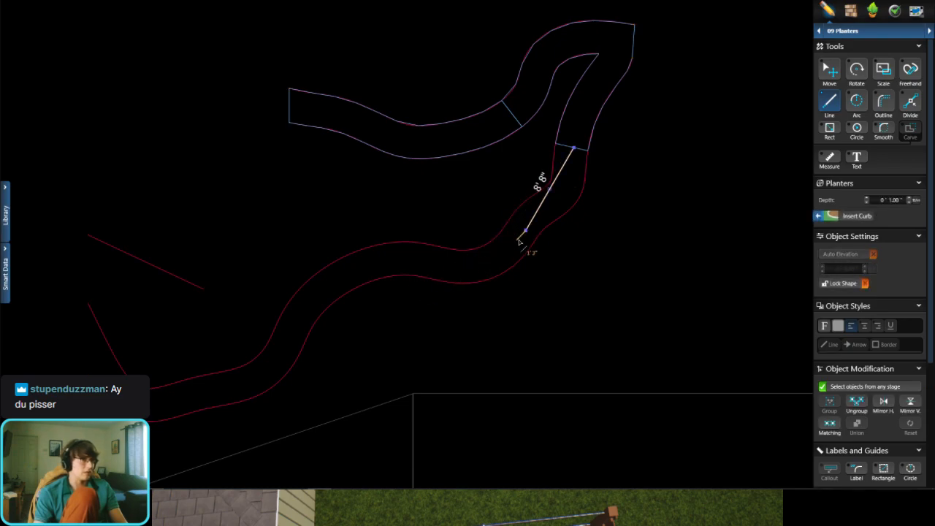
{"action": "key", "text": "ctrl+z"}
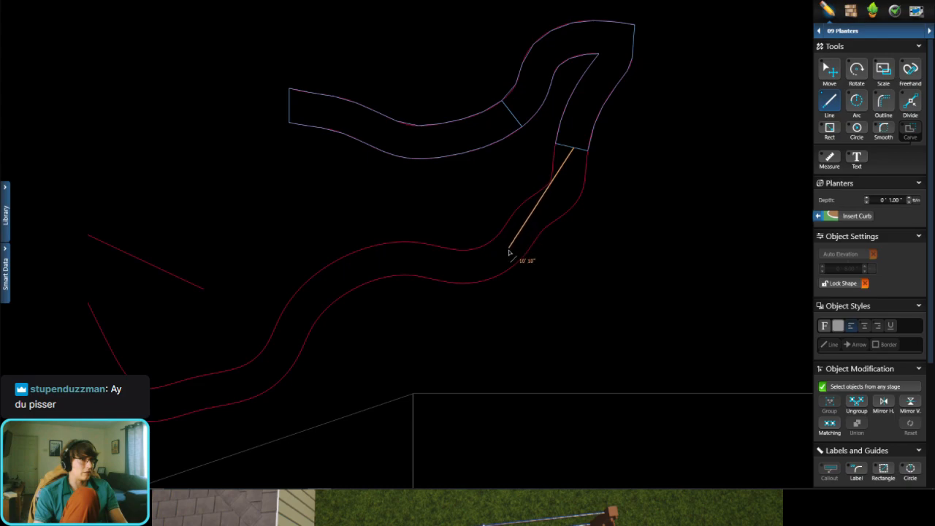
{"action": "left_click", "coordinate": [512, 245]}
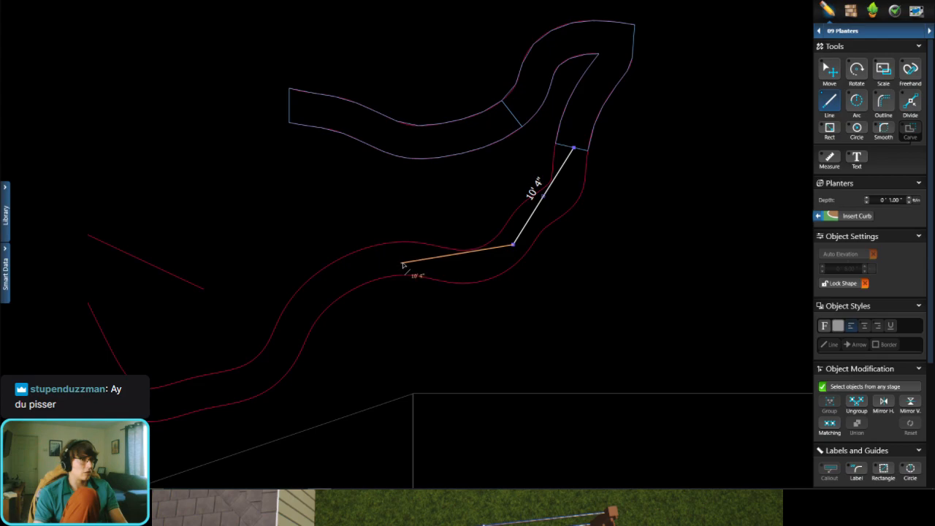
{"action": "left_click", "coordinate": [401, 264]}
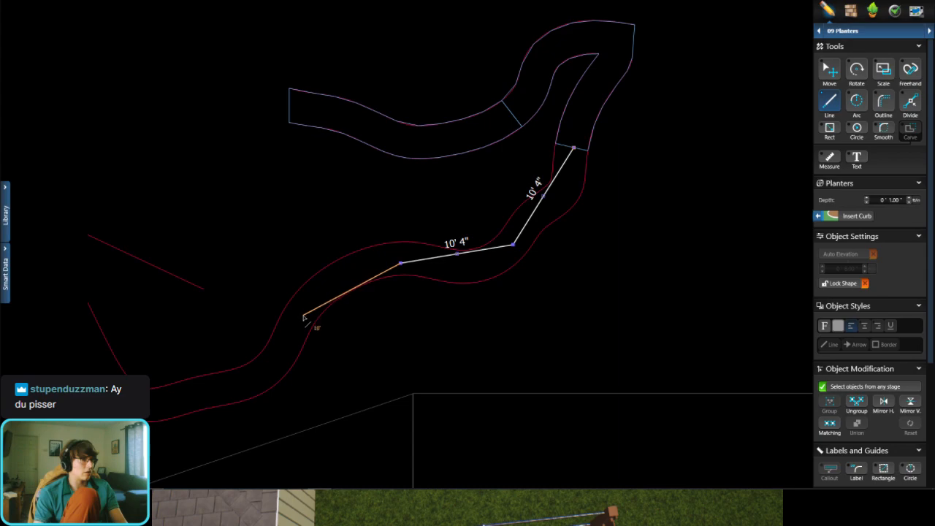
{"action": "left_click", "coordinate": [303, 316]}
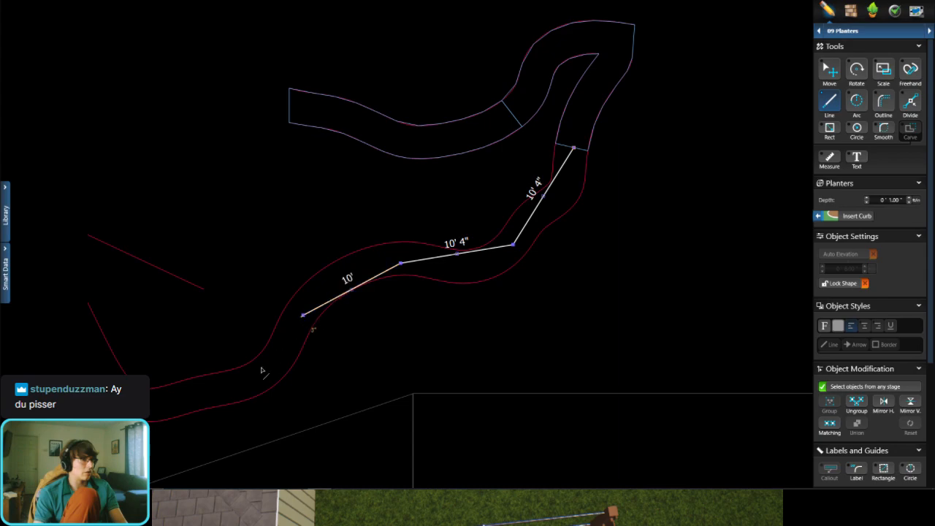
{"action": "left_click", "coordinate": [223, 392]}
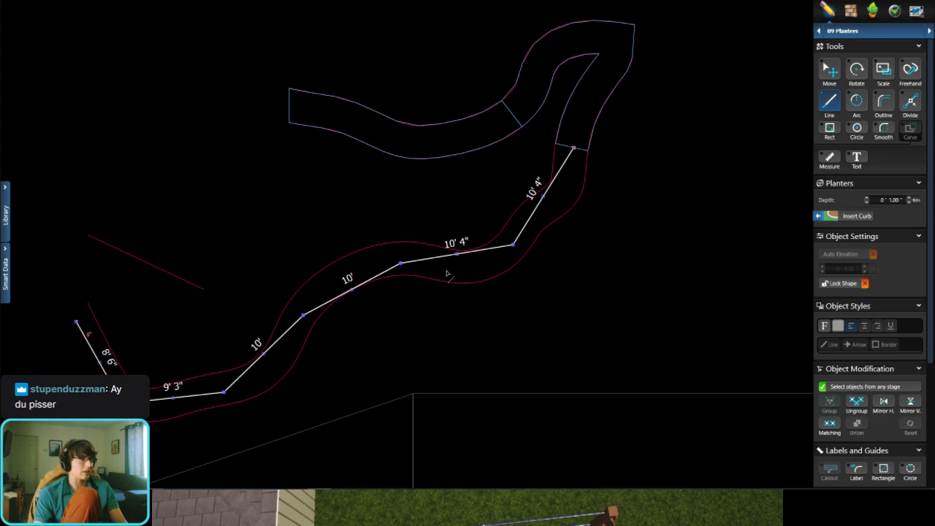
Step: Finish the rough centreline drawn through the remaining red outline and delete it
{"action": "left_click", "coordinate": [77, 322]}
{"action": "left_click", "coordinate": [825, 68]}
{"action": "key", "text": "Delete"}
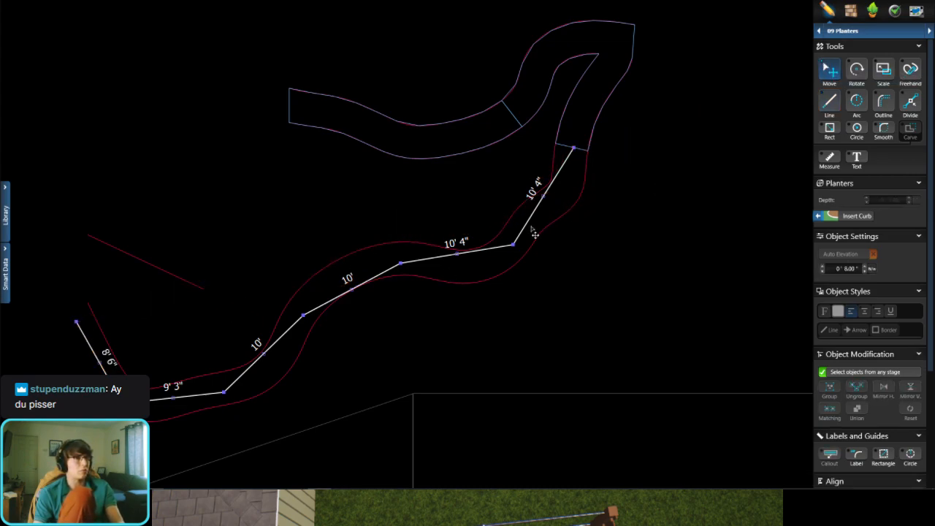
{"action": "left_click", "coordinate": [829, 100]}
{"action": "scroll", "coordinate": [566, 150], "scroll_direction": "up", "scroll_amount": 5}
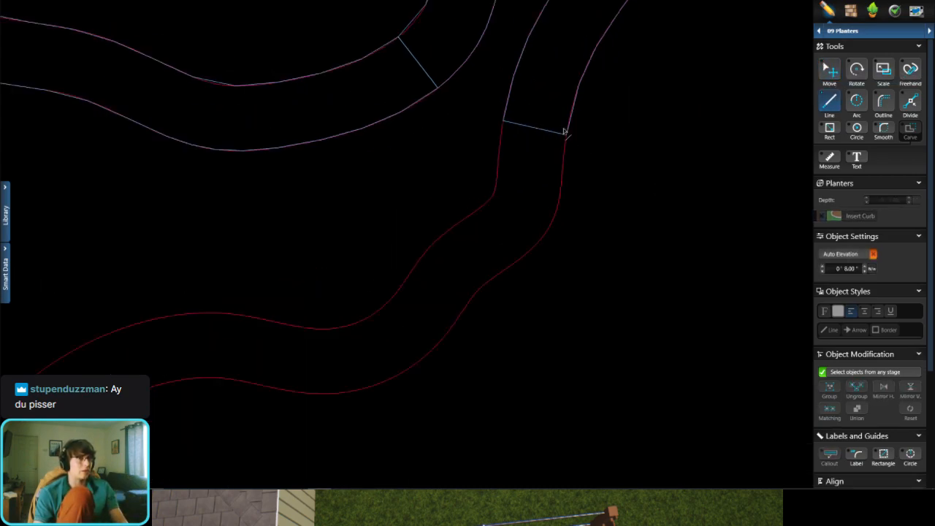
{"action": "left_click", "coordinate": [556, 147]}
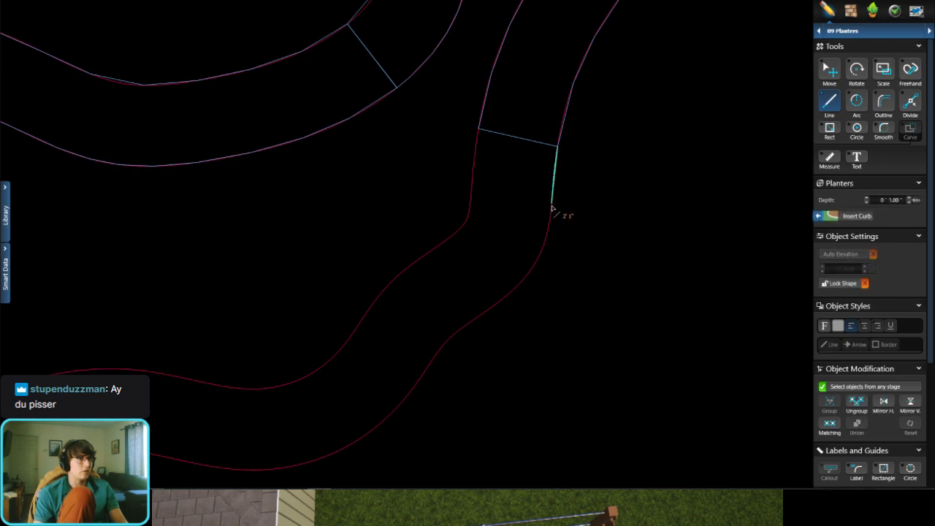
{"action": "left_click", "coordinate": [552, 202]}
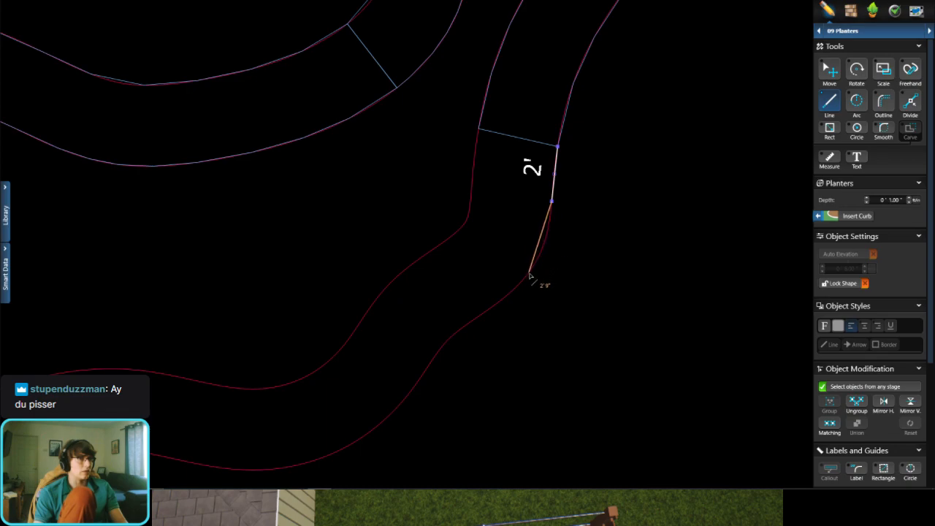
{"action": "key", "text": "ctrl+z"}
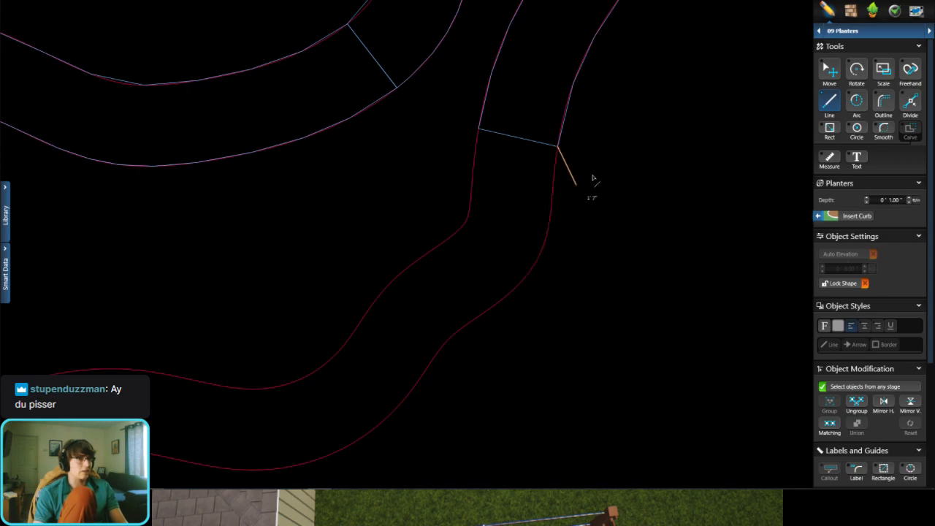
{"action": "key", "text": "Escape"}
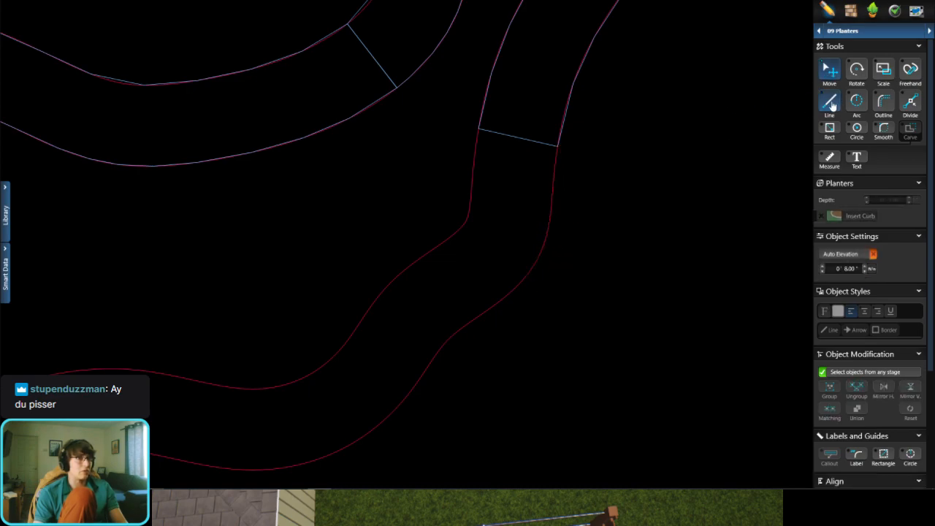
Step: Start a new outline at the inner corner of the second planter's lower end and trace the upper red curve with six segments of about 2'
{"action": "left_click", "coordinate": [478, 131]}
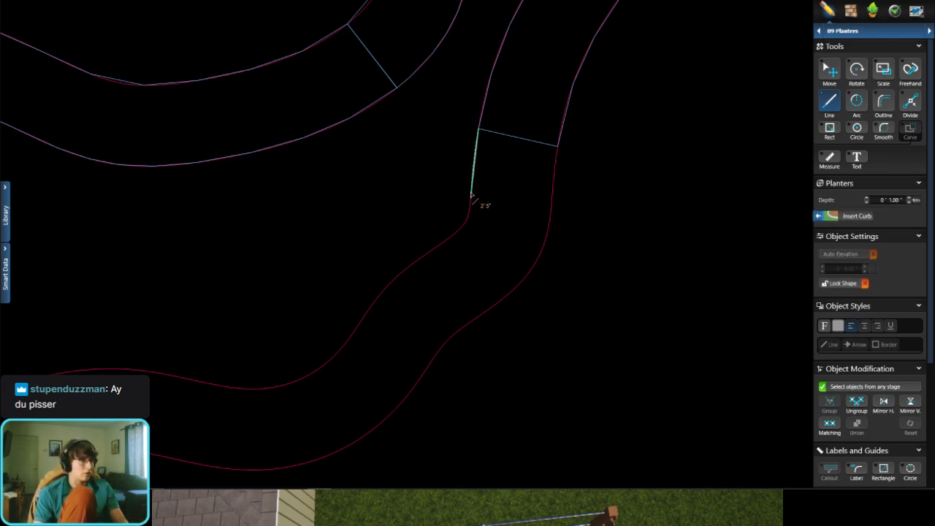
{"action": "left_click", "coordinate": [471, 184]}
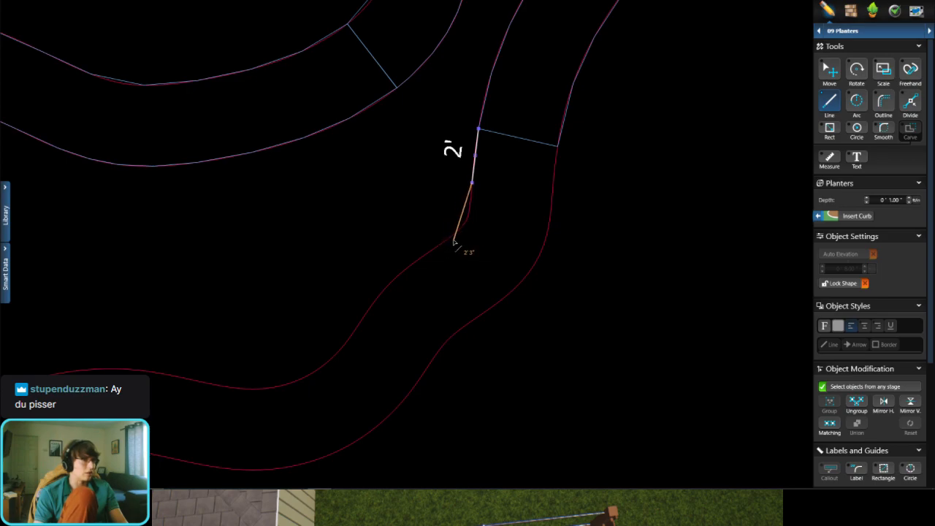
{"action": "left_click", "coordinate": [453, 236]}
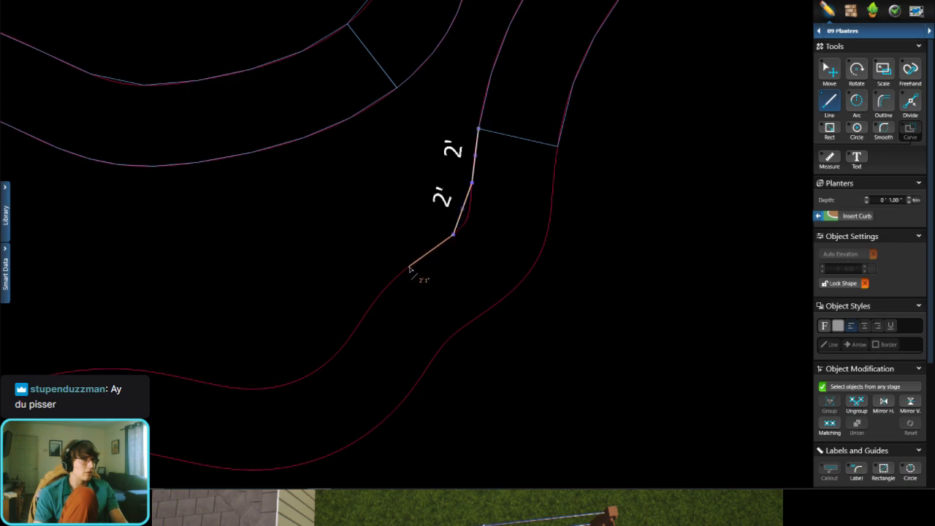
{"action": "left_click", "coordinate": [409, 266]}
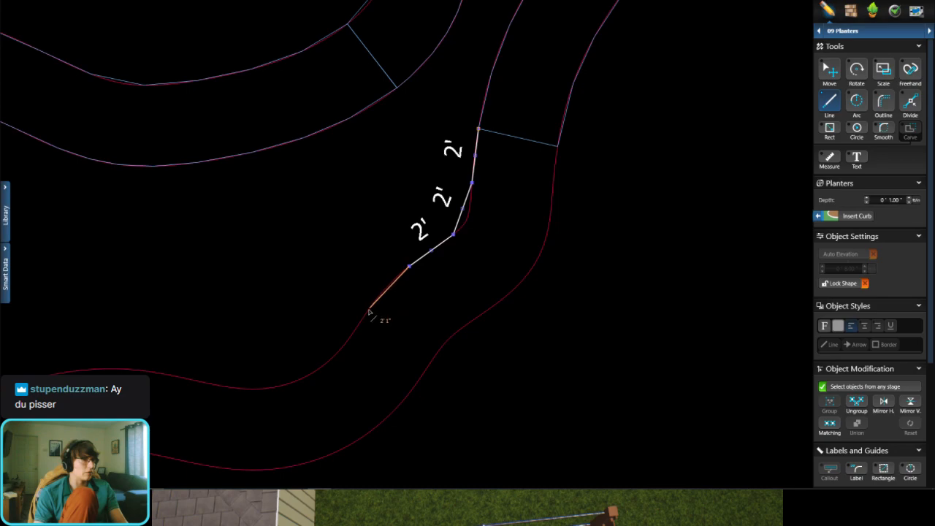
{"action": "left_click", "coordinate": [372, 307]}
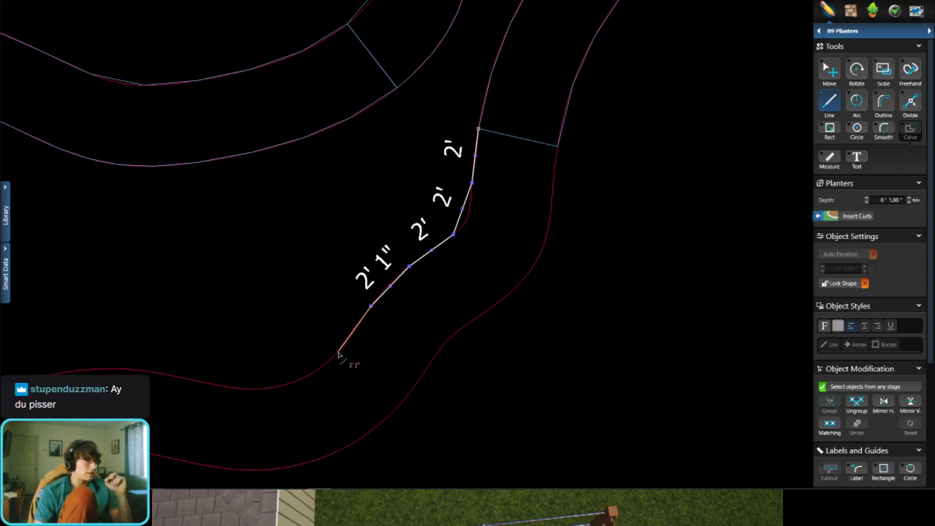
{"action": "left_click", "coordinate": [339, 353]}
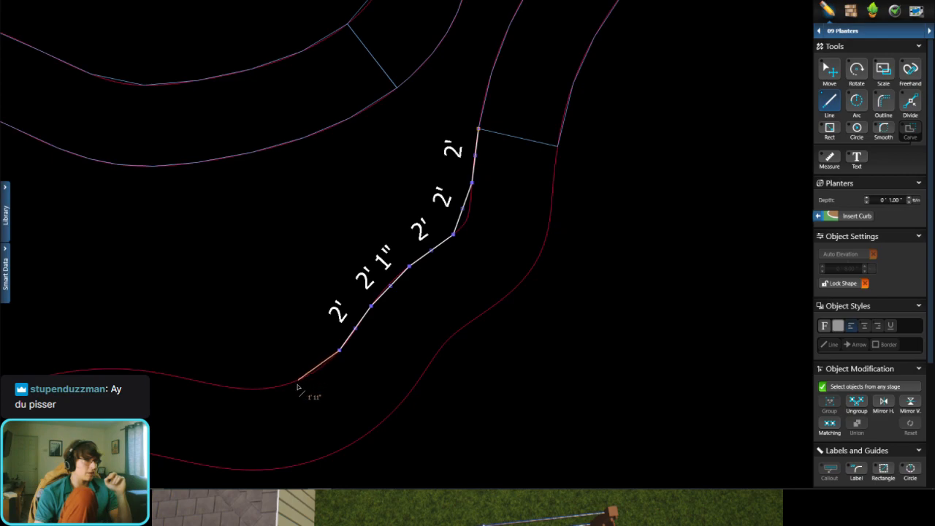
{"action": "left_click", "coordinate": [293, 383]}
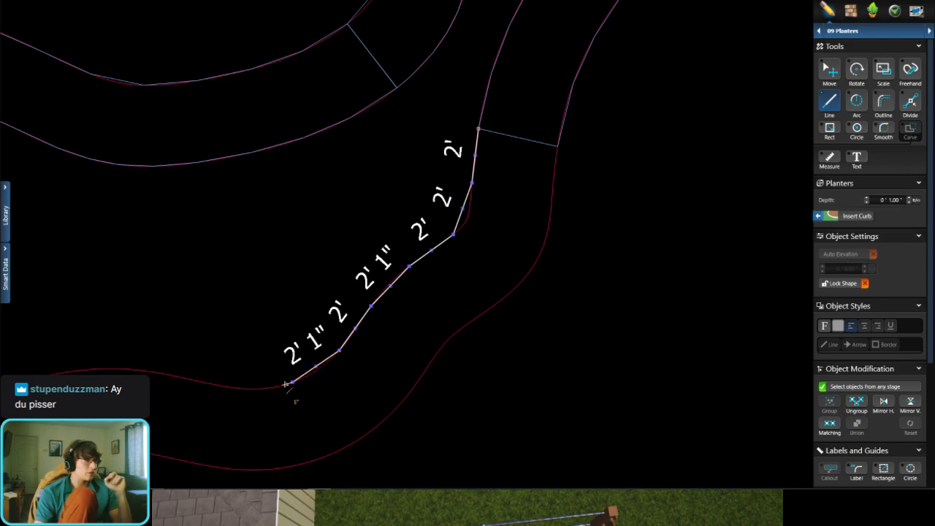
Step: Continue along the upper curve with four 2' segments and draw a 3' segment across to the lower curve
{"action": "middle_click_drag", "start_coordinate": [294, 388], "coordinate": [386, 326]}
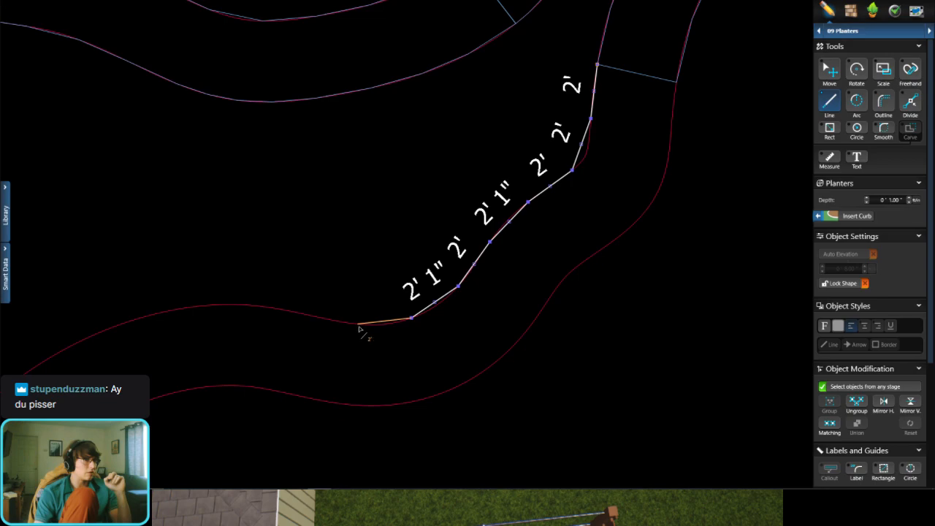
{"action": "left_click", "coordinate": [357, 325]}
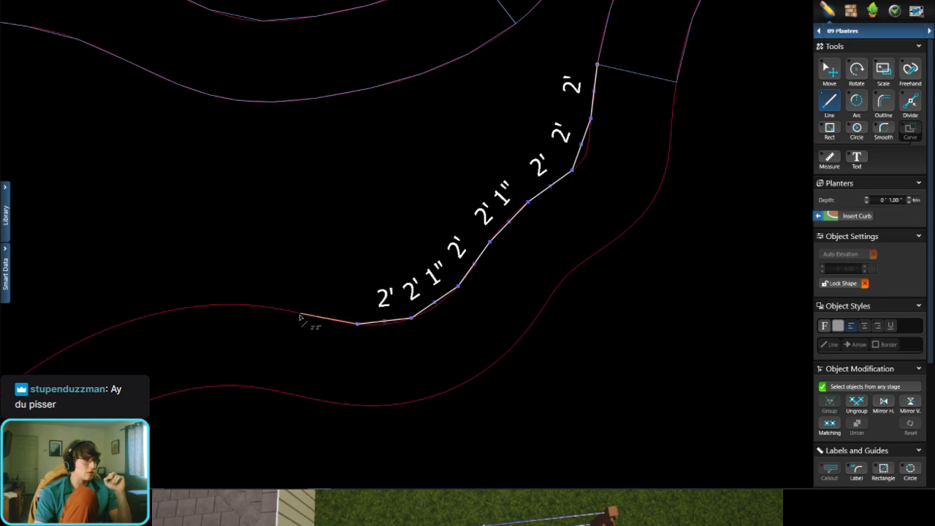
{"action": "left_click", "coordinate": [305, 316]}
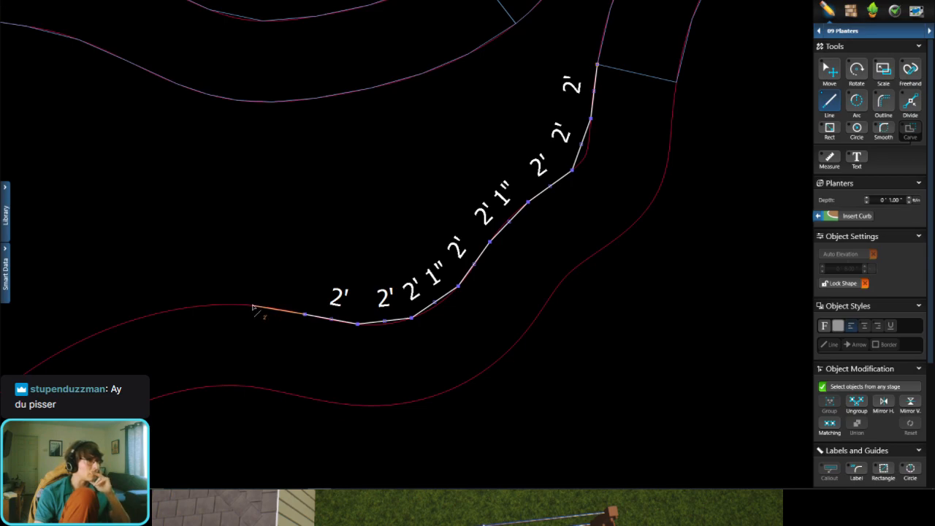
{"action": "left_click", "coordinate": [252, 306]}
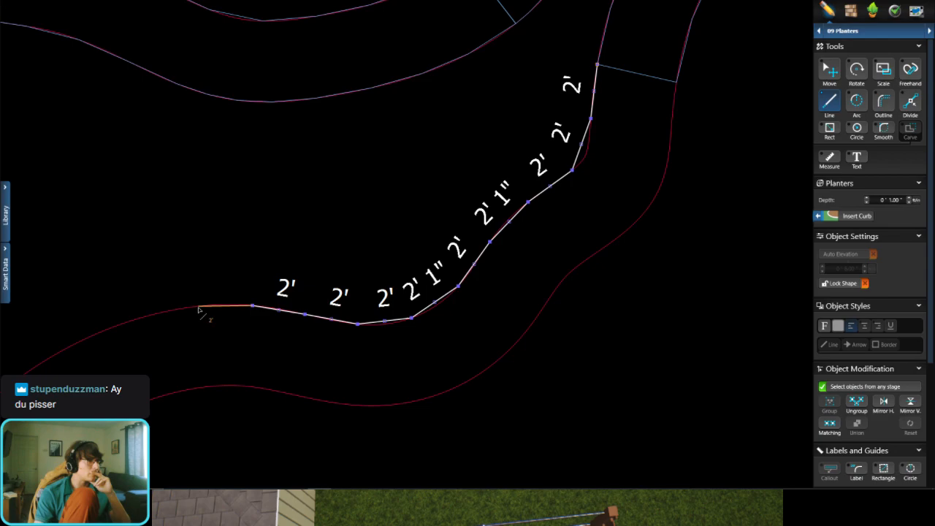
{"action": "left_click", "coordinate": [198, 307]}
{"action": "left_click", "coordinate": [211, 386]}
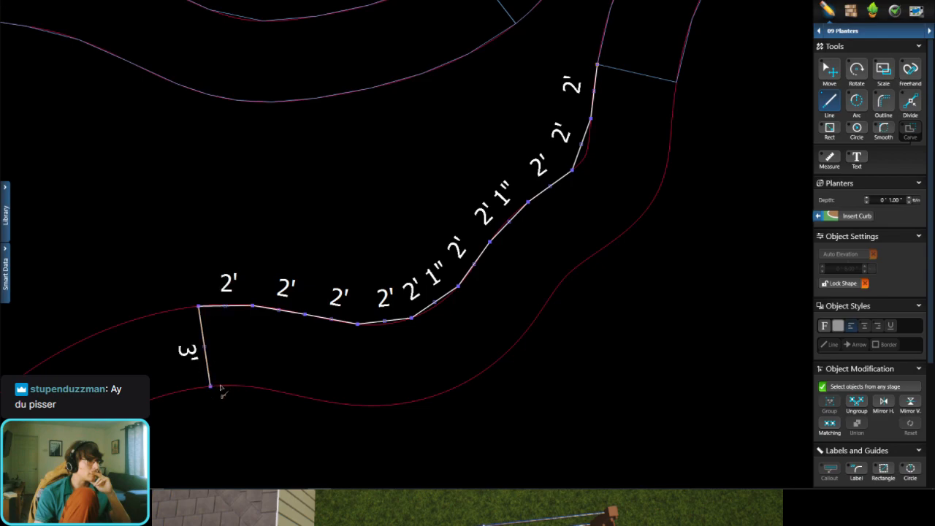
Step: Trace the lower curve back toward the second planter with eight short segments of about 7" to 1' 1"
{"action": "left_click", "coordinate": [239, 387]}
{"action": "left_click", "coordinate": [256, 388]}
{"action": "left_click", "coordinate": [278, 391]}
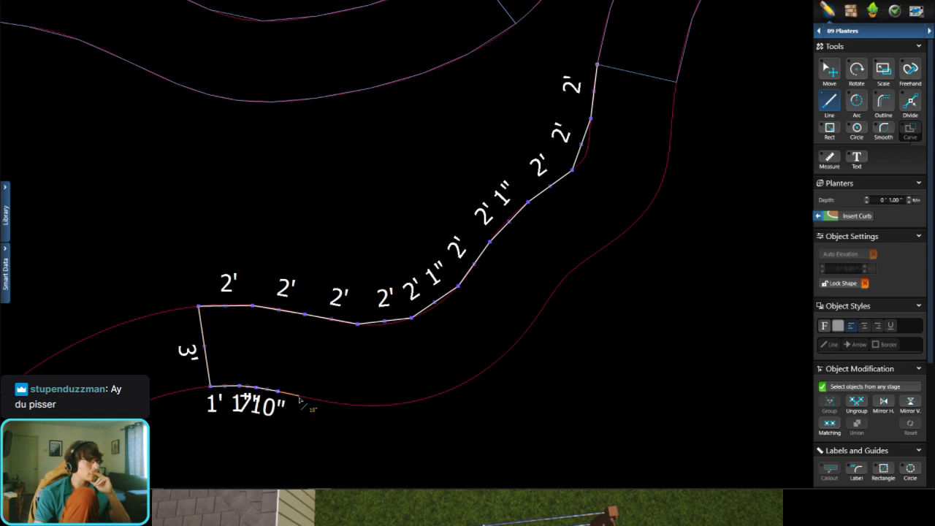
{"action": "left_click", "coordinate": [300, 396]}
{"action": "left_click", "coordinate": [321, 400]}
{"action": "left_click", "coordinate": [344, 403]}
{"action": "left_click", "coordinate": [365, 405]}
{"action": "left_click", "coordinate": [389, 404]}
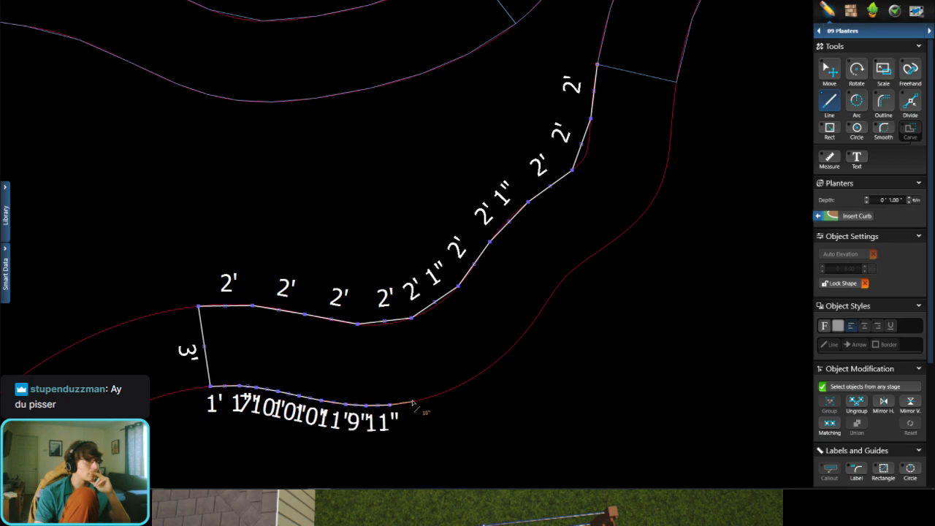
Step: Follow the lower curve up around the bend with seven segments of about 9" to 1' 7"
{"action": "left_click", "coordinate": [413, 400]}
{"action": "left_click", "coordinate": [445, 394]}
{"action": "left_click", "coordinate": [463, 385]}
{"action": "left_click", "coordinate": [495, 363]}
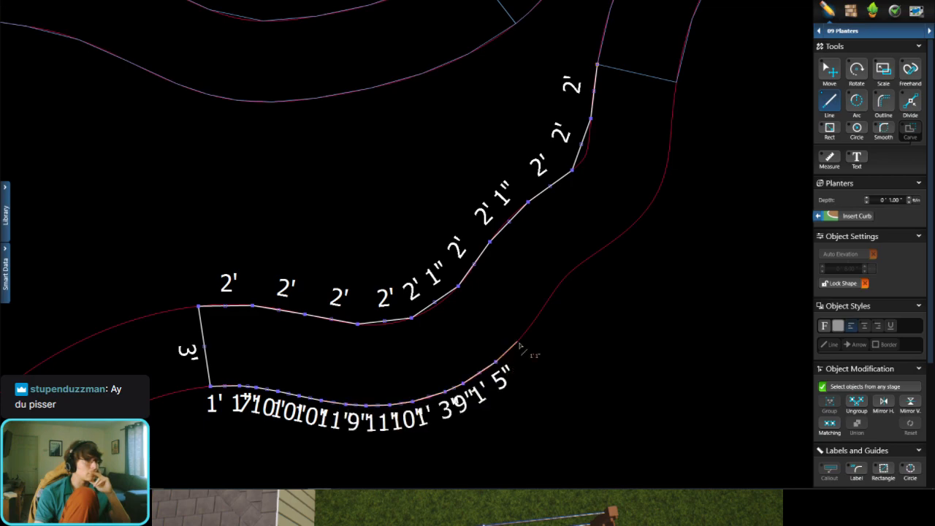
{"action": "left_click", "coordinate": [518, 341]}
{"action": "left_click", "coordinate": [534, 330]}
{"action": "left_click", "coordinate": [555, 290]}
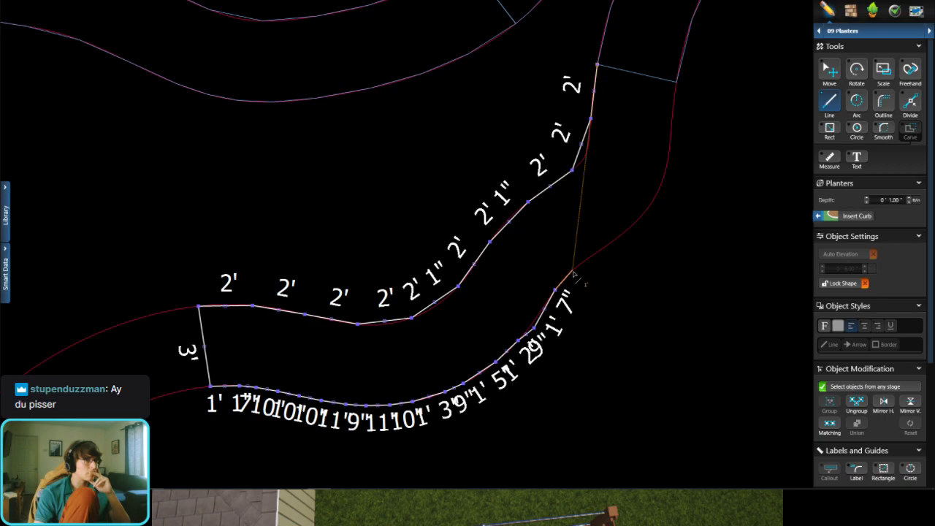
Step: Trace the outer bulge of the lower curve with six more segments of up to about 1' 1"
{"action": "left_click", "coordinate": [571, 269]}
{"action": "left_click", "coordinate": [592, 255]}
{"action": "left_click", "coordinate": [613, 240]}
{"action": "left_click", "coordinate": [635, 227]}
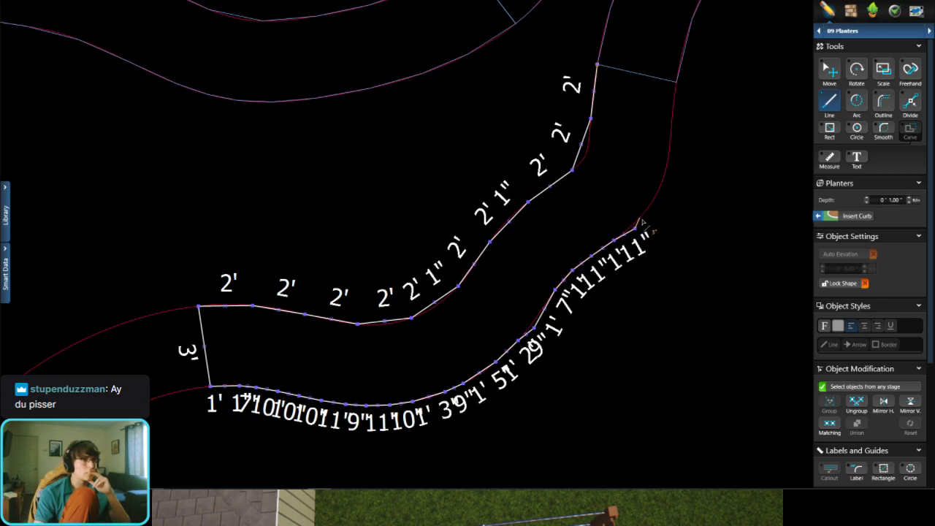
{"action": "left_click", "coordinate": [640, 217]}
{"action": "left_click", "coordinate": [659, 197]}
Step: Finish the outer curve with segments of about 1' 8", 1' 4" and 1' 4", and close the outline with a 3' segment along the second planter's end
{"action": "middle_click_drag", "start_coordinate": [659, 197], "coordinate": [637, 256]}
{"action": "scroll", "coordinate": [636, 248], "scroll_direction": "up", "scroll_amount": 2}
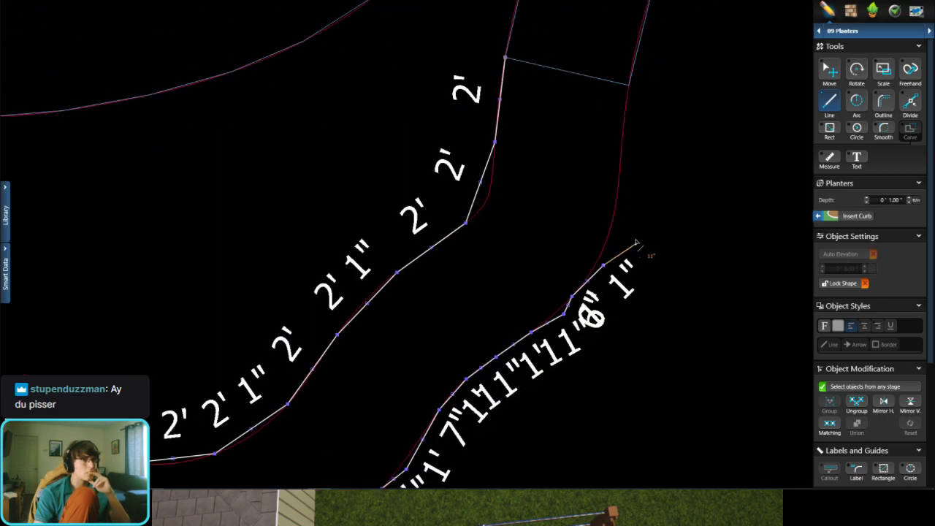
{"action": "left_click", "coordinate": [618, 199]}
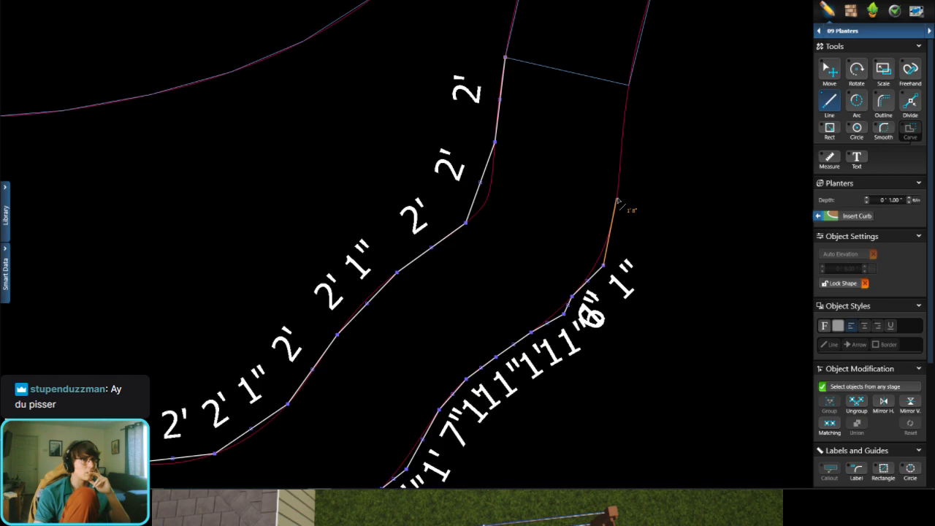
{"action": "left_click", "coordinate": [623, 140]}
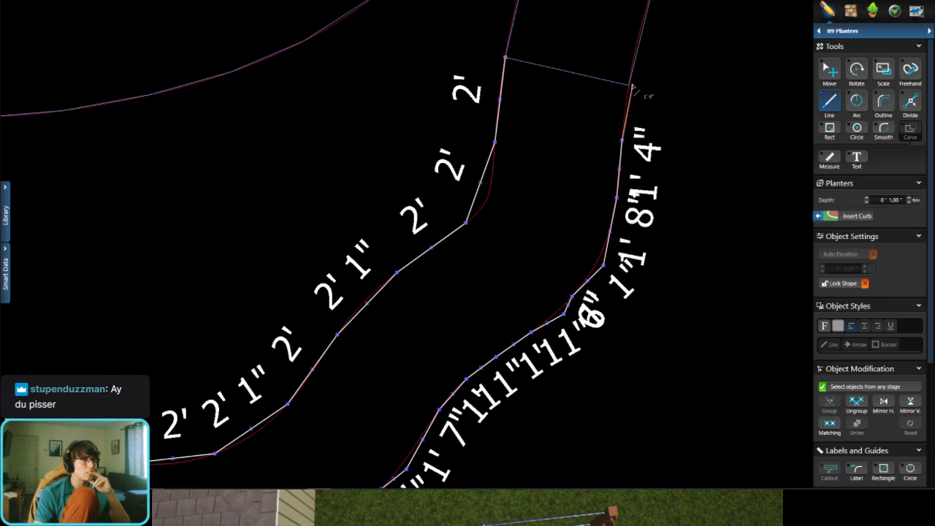
{"action": "left_click", "coordinate": [628, 85]}
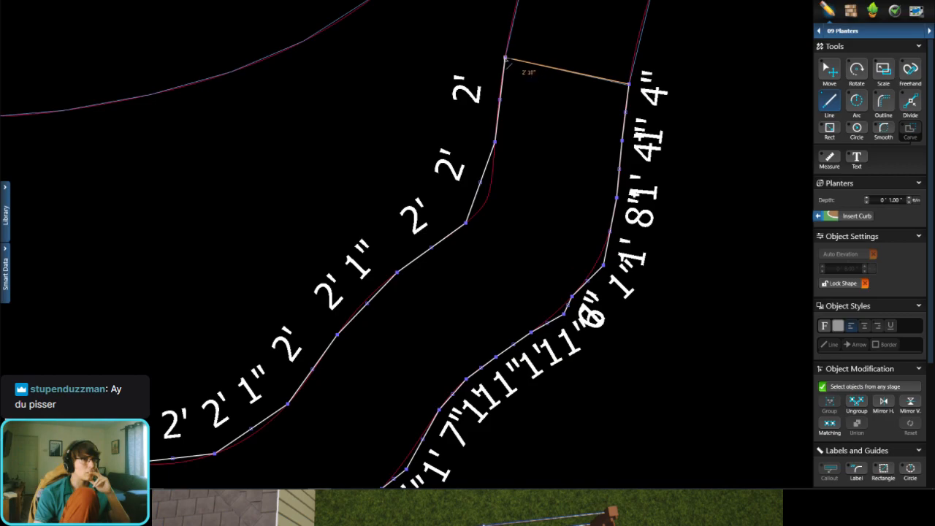
{"action": "left_click", "coordinate": [505, 57]}
{"action": "scroll", "coordinate": [528, 102], "scroll_direction": "down", "scroll_amount": 5}
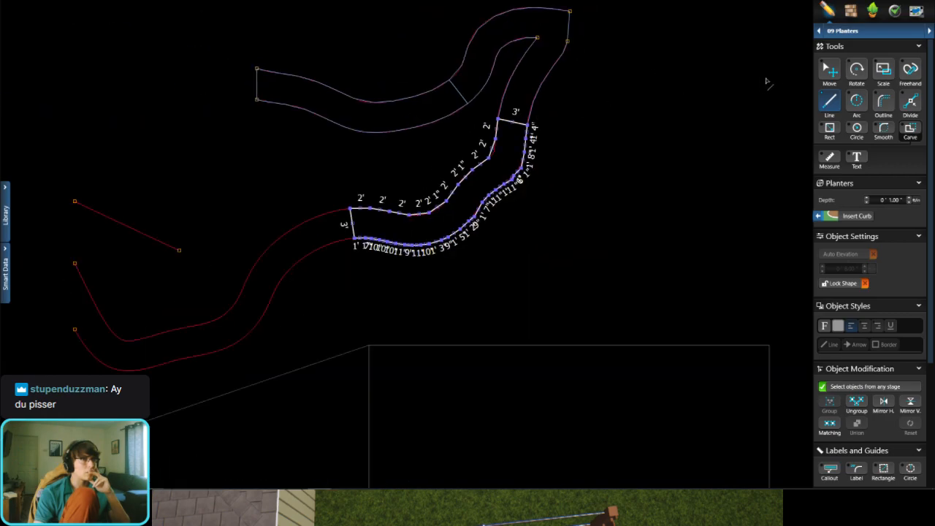
Step: Deselect the finished third planter outline and save the project
{"action": "left_click", "coordinate": [823, 80]}
{"action": "left_click", "coordinate": [422, 329]}
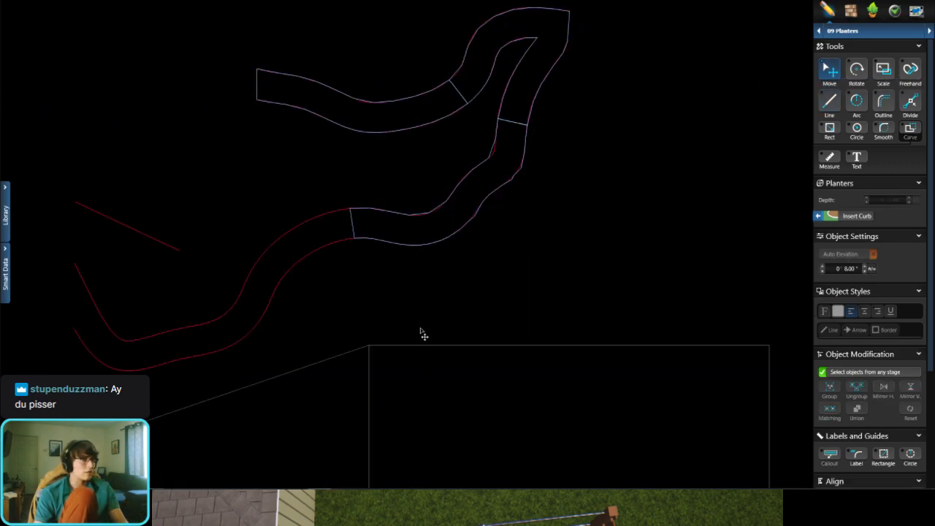
{"action": "key", "text": "ctrl+s"}
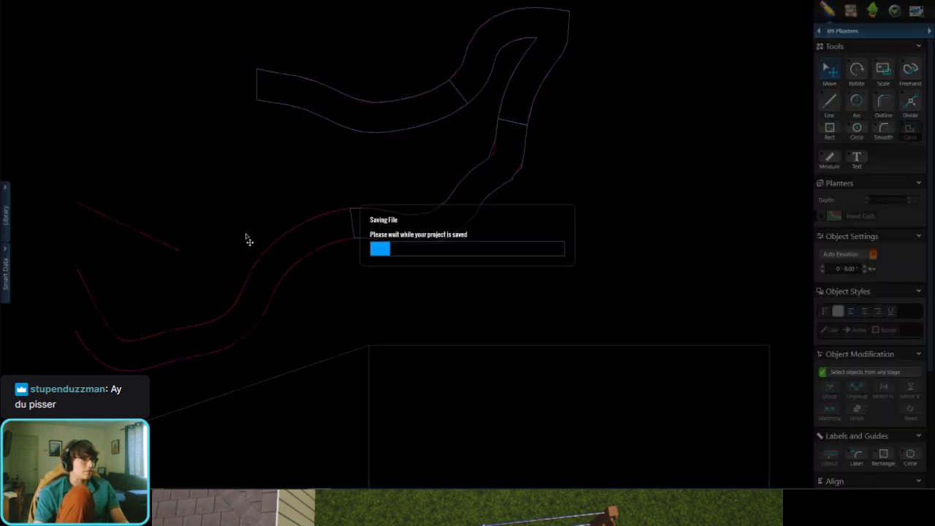
Step: Start a fourth planter outline at the third planter's upper end corner and trace the upper curve with segments of about 2', 2' 1", 2' and 2' 1"
{"action": "scroll", "coordinate": [247, 238], "scroll_direction": "up", "scroll_amount": 3}
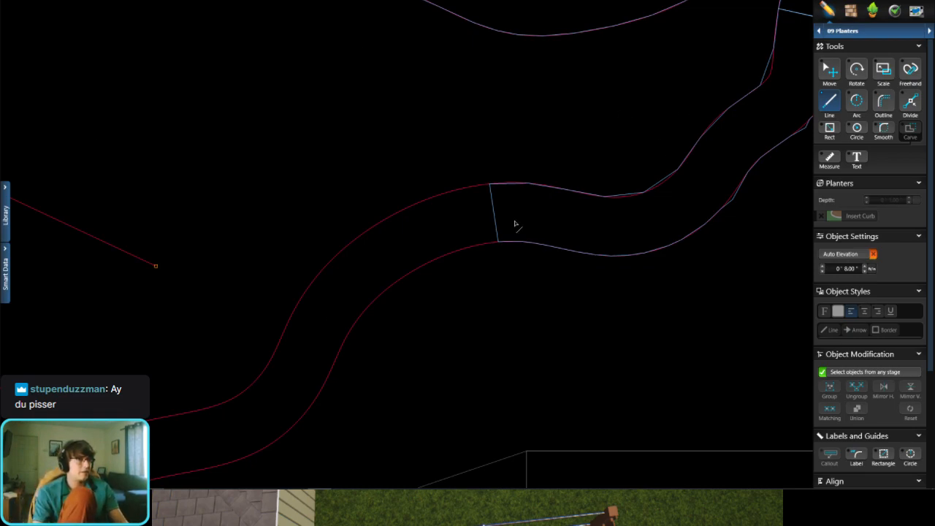
{"action": "scroll", "coordinate": [509, 235], "scroll_direction": "up", "scroll_amount": 3}
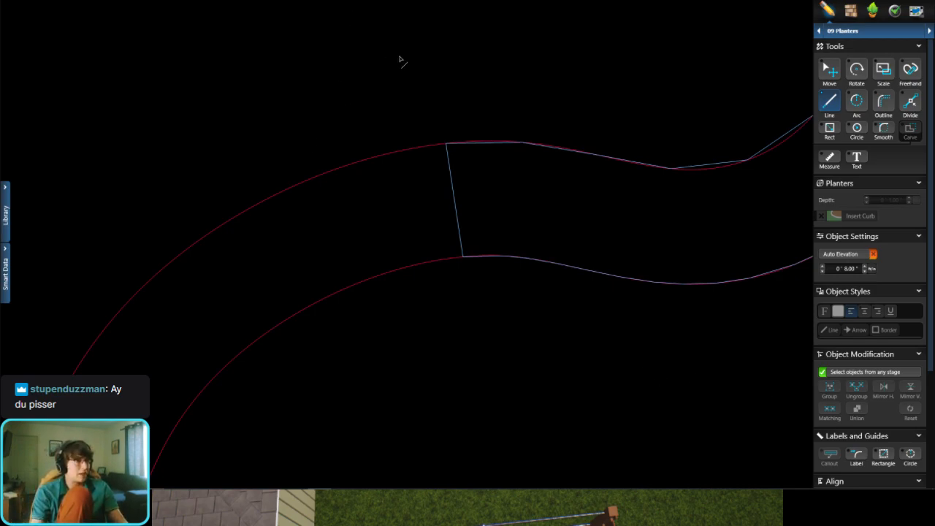
{"action": "scroll", "coordinate": [429, 132], "scroll_direction": "up", "scroll_amount": 2}
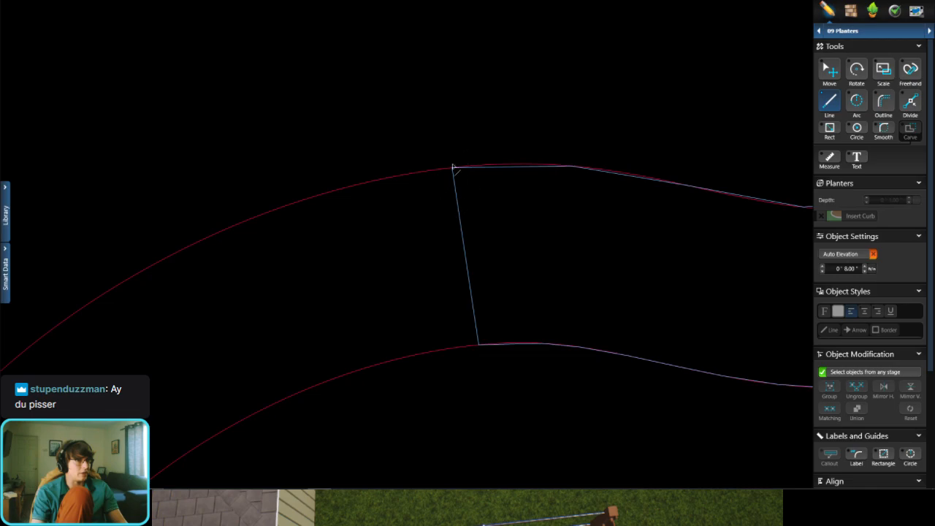
{"action": "left_click", "coordinate": [453, 170]}
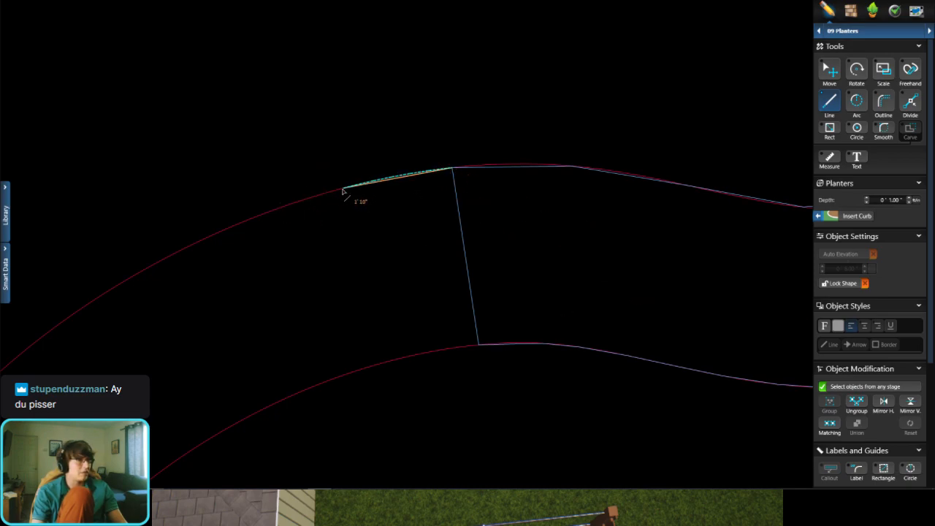
{"action": "left_click", "coordinate": [336, 191]}
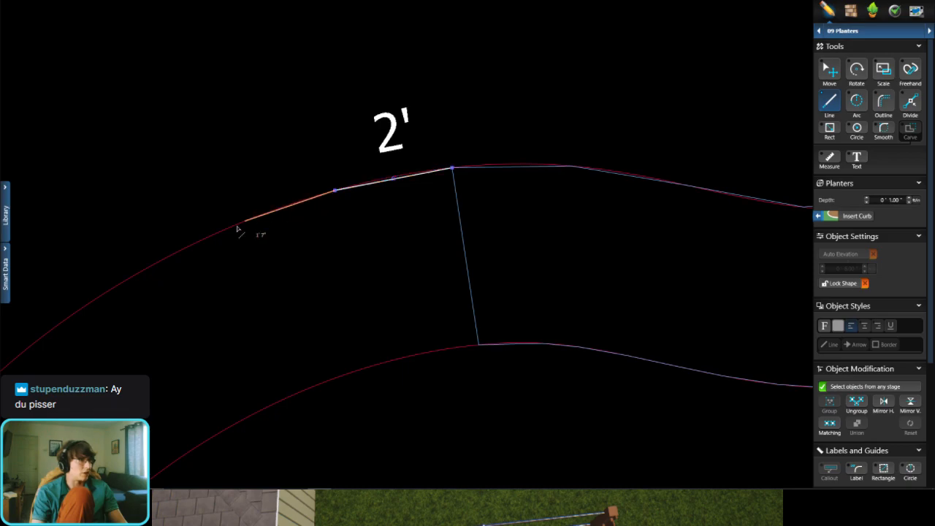
{"action": "left_click", "coordinate": [220, 234]}
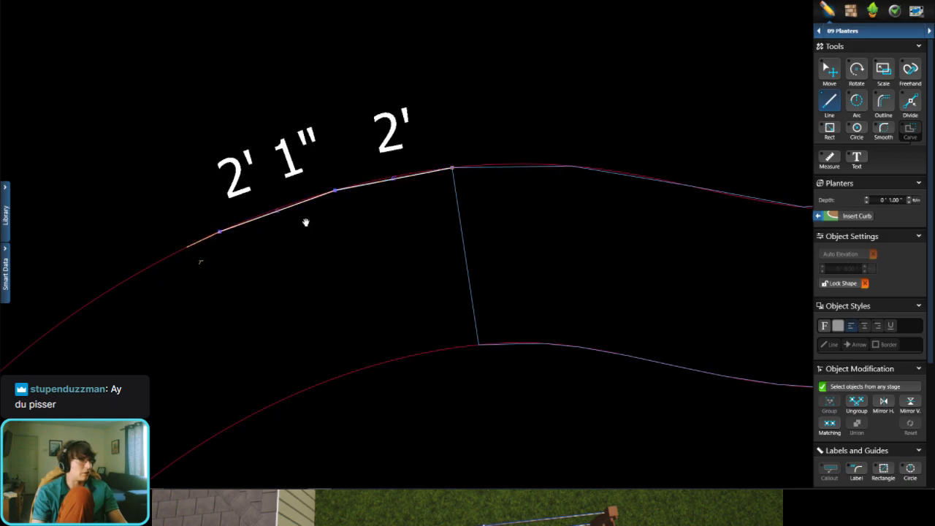
{"action": "middle_click_drag", "start_coordinate": [305, 222], "coordinate": [478, 200]}
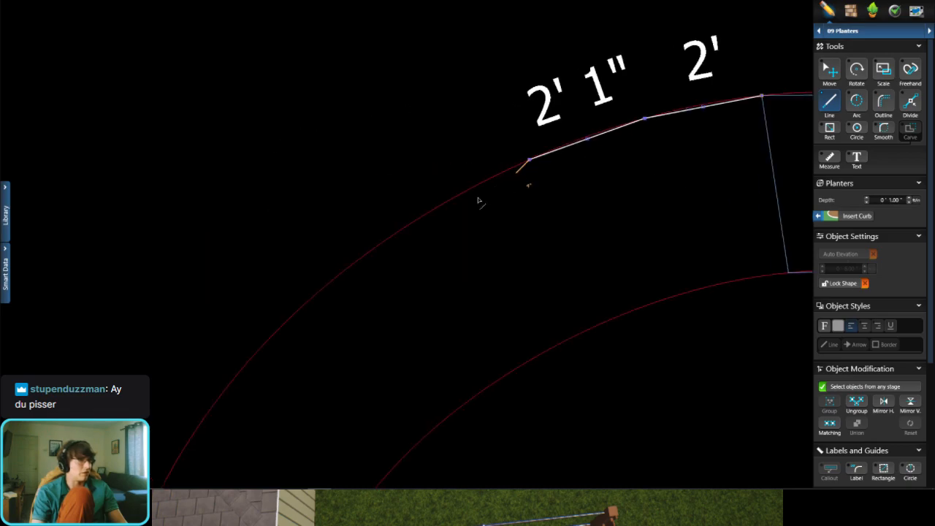
{"action": "left_click", "coordinate": [422, 216]}
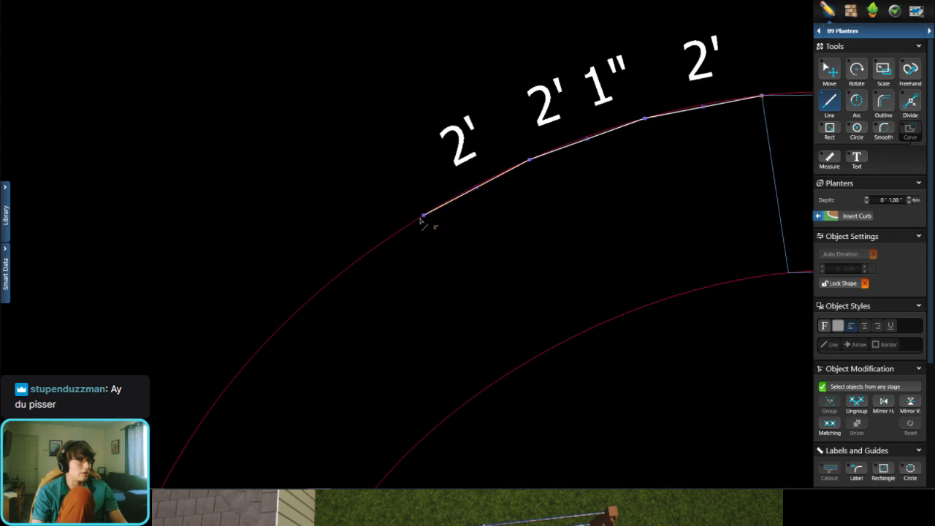
{"action": "left_click", "coordinate": [325, 288]}
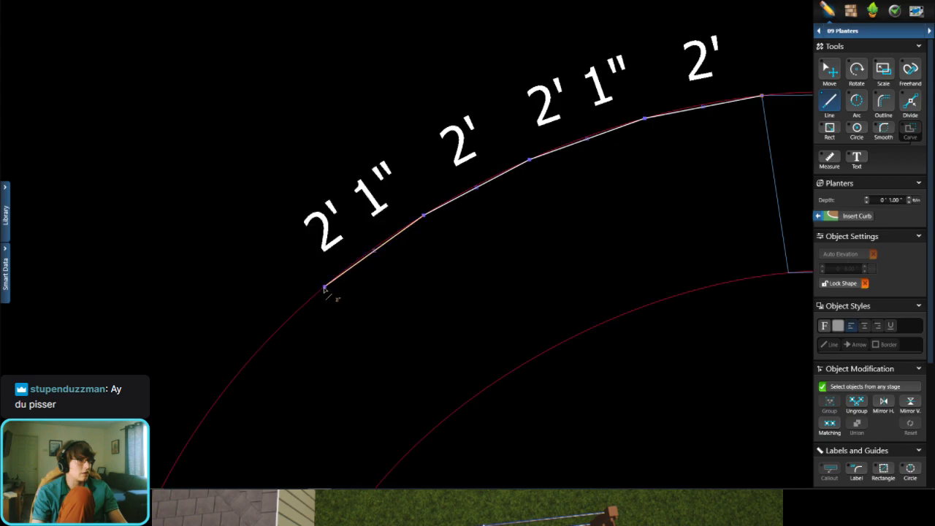
Step: Continue the fourth planter's upper curve down through the bend with six more segments of about 2' each
{"action": "middle_click_drag", "start_coordinate": [307, 301], "coordinate": [407, 161]}
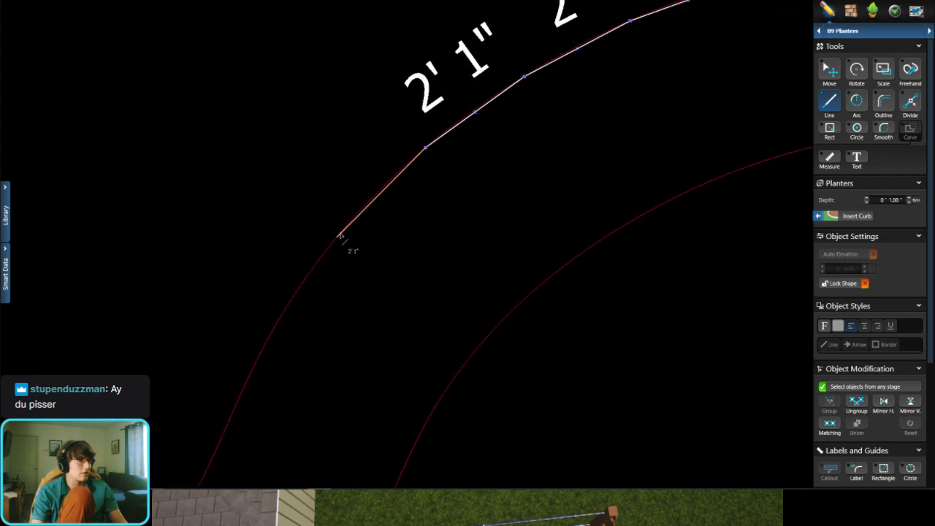
{"action": "left_click", "coordinate": [340, 233]}
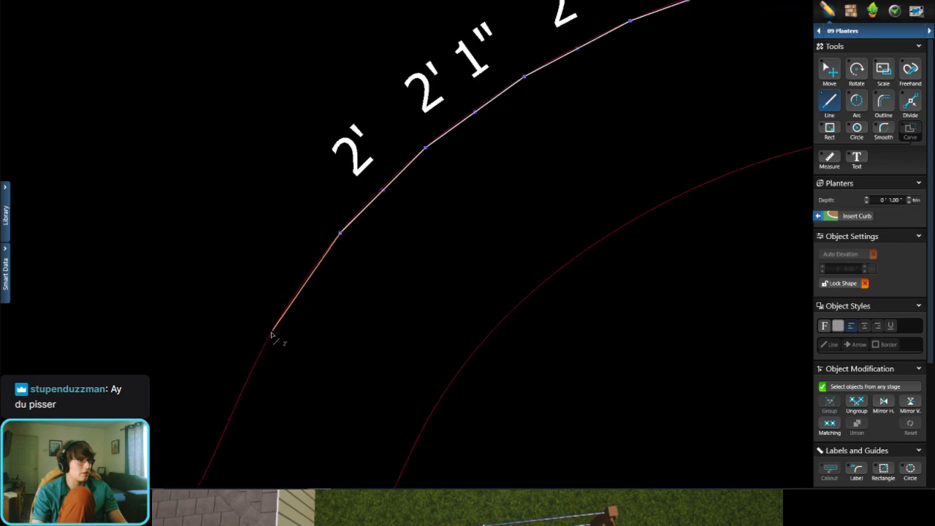
{"action": "left_click", "coordinate": [272, 334]}
{"action": "middle_click_drag", "start_coordinate": [277, 324], "coordinate": [352, 212]}
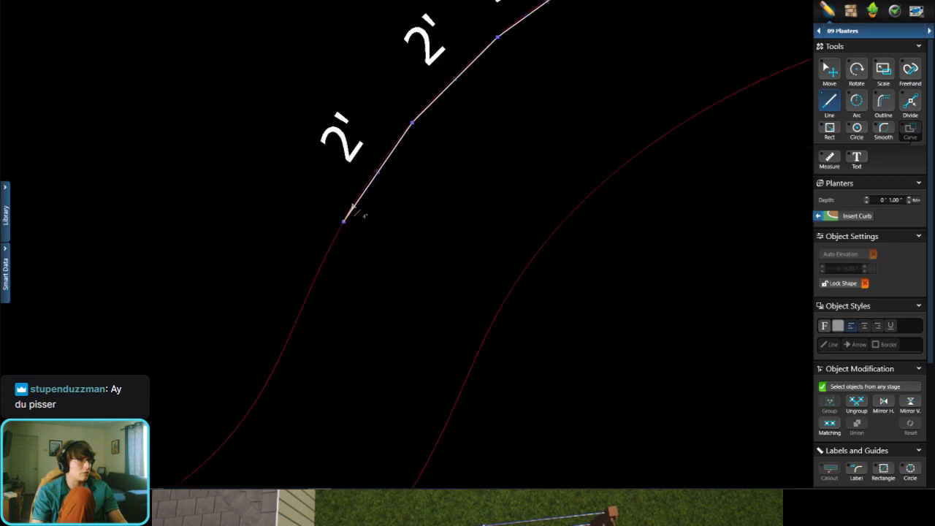
{"action": "scroll", "coordinate": [352, 212], "scroll_direction": "down", "scroll_amount": 3}
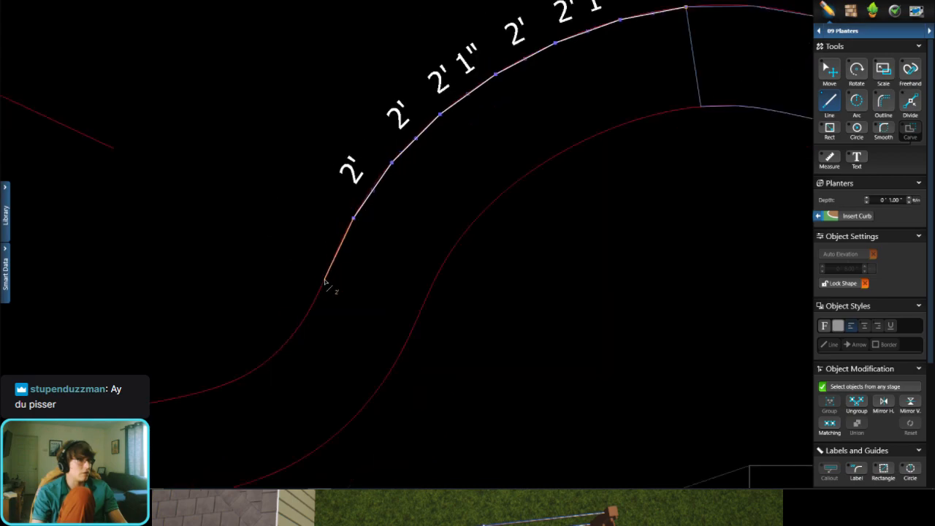
{"action": "left_click", "coordinate": [324, 280]}
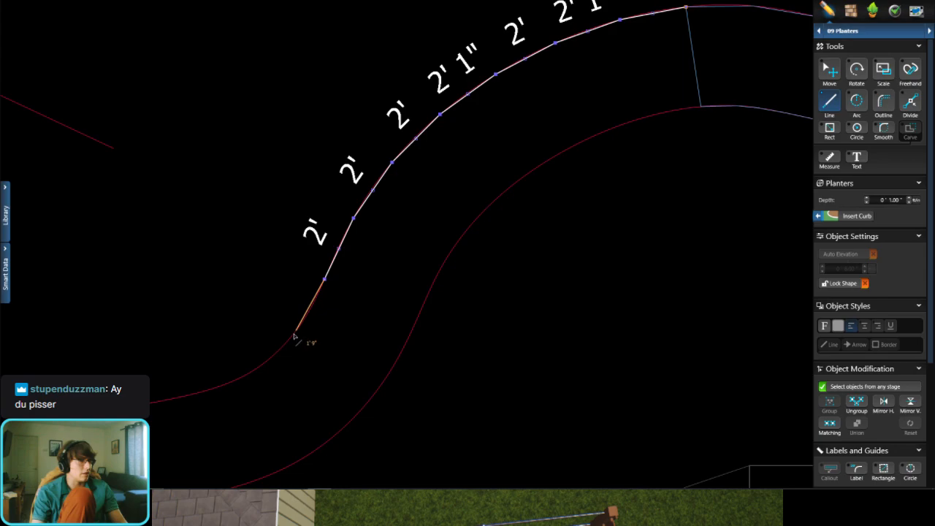
{"action": "left_click", "coordinate": [291, 338]}
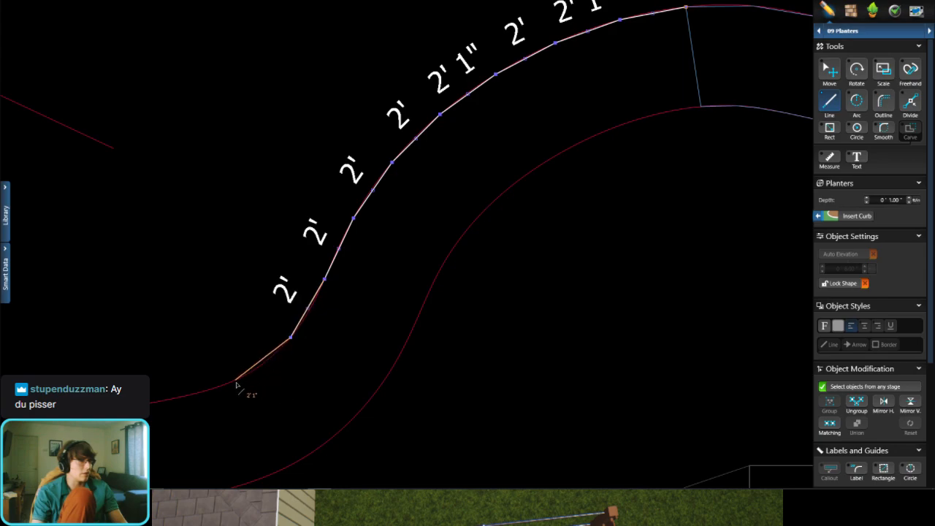
{"action": "left_click", "coordinate": [239, 382]}
{"action": "middle_click_drag", "start_coordinate": [234, 361], "coordinate": [279, 333]}
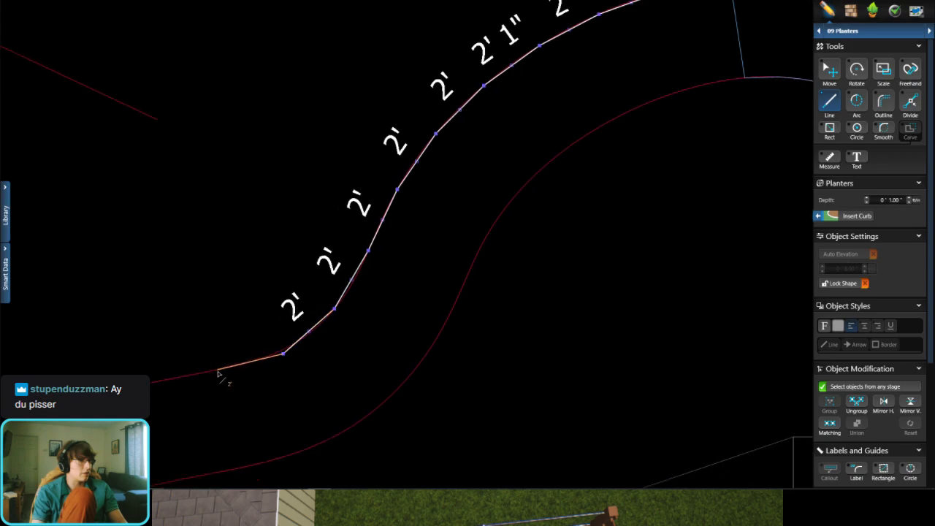
{"action": "left_click", "coordinate": [217, 371]}
Step: Cross to the lower curve with a segment of about 3' and trace its bend back with six segments of about 10" to 1' 8"
{"action": "middle_click_drag", "start_coordinate": [221, 444], "coordinate": [250, 390]}
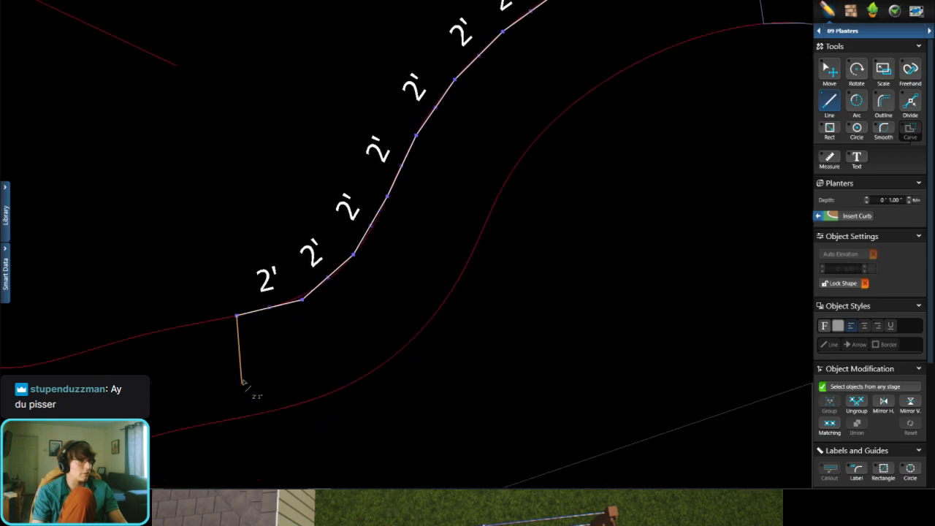
{"action": "left_click", "coordinate": [255, 416]}
{"action": "left_click", "coordinate": [311, 401]}
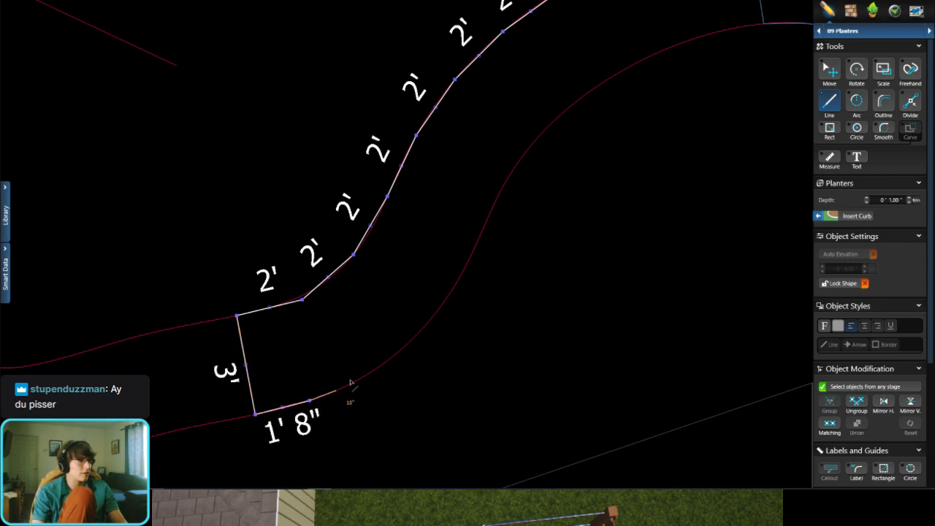
{"action": "left_click", "coordinate": [336, 390]}
{"action": "left_click", "coordinate": [369, 372]}
{"action": "left_click", "coordinate": [399, 355]}
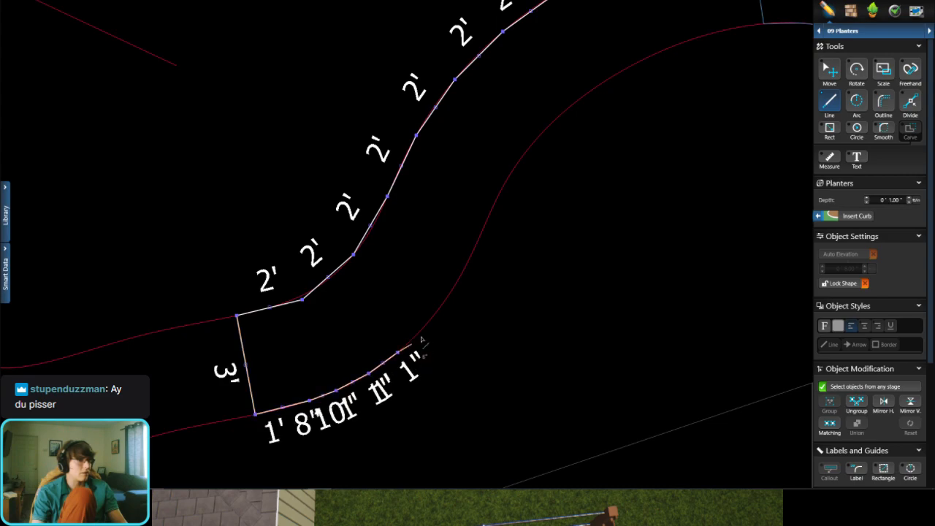
{"action": "left_click", "coordinate": [428, 324]}
{"action": "left_click", "coordinate": [453, 295]}
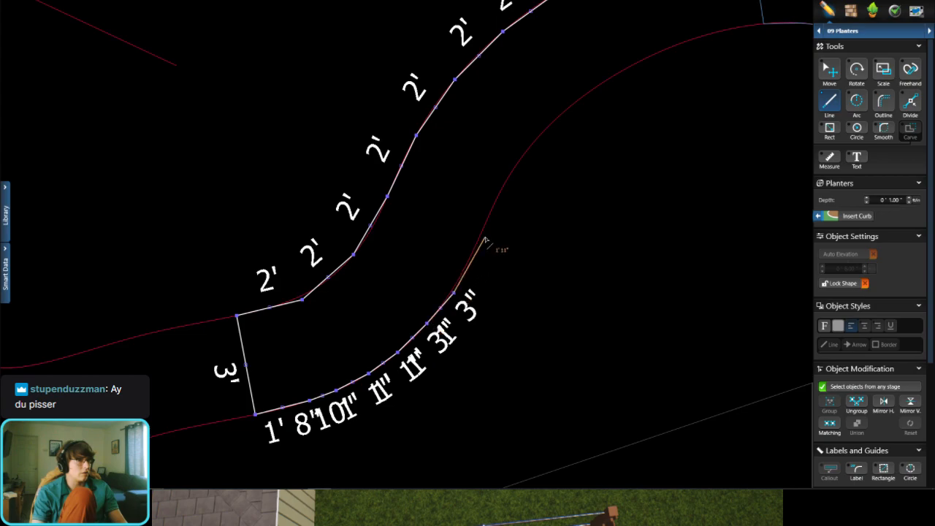
Step: Follow the lower curve up toward the third planter with segments of about 2' 8", 2' 7", 1' 5" and 2' 10"
{"action": "left_click", "coordinate": [491, 211]}
{"action": "left_click", "coordinate": [536, 138]}
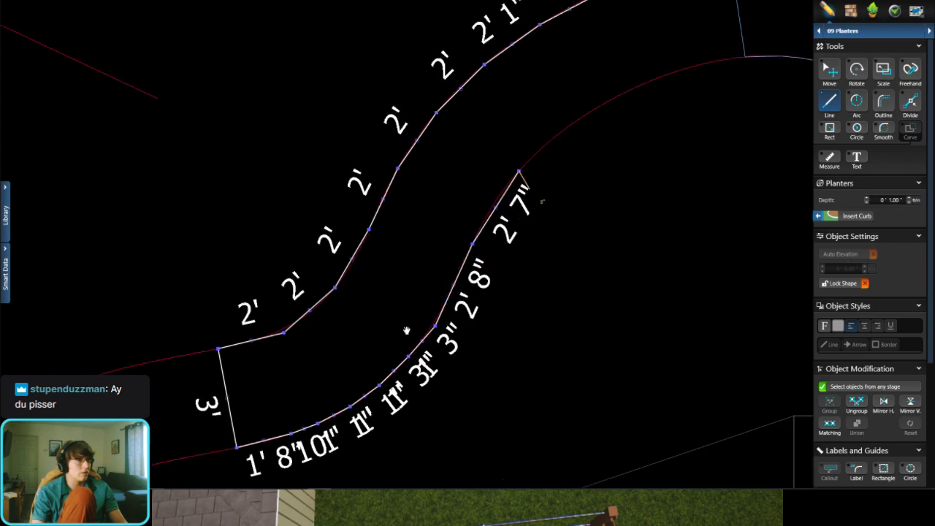
{"action": "left_click", "coordinate": [425, 287]}
{"action": "left_click", "coordinate": [504, 238]}
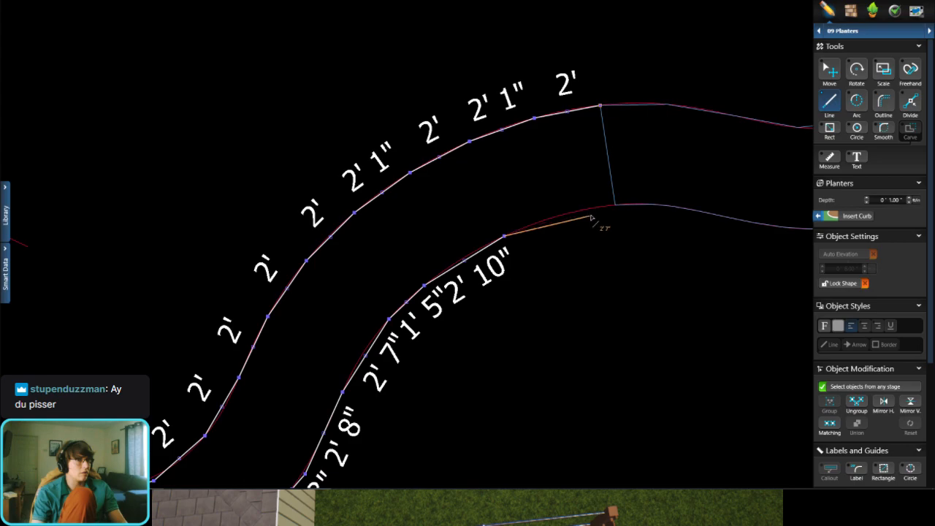
Step: Finish the lower curve with segments of about 2' 10" and 7", and close the outline with a 3' segment along the third planter's end
{"action": "left_click", "coordinate": [601, 202]}
{"action": "key", "text": "ctrl+z"}
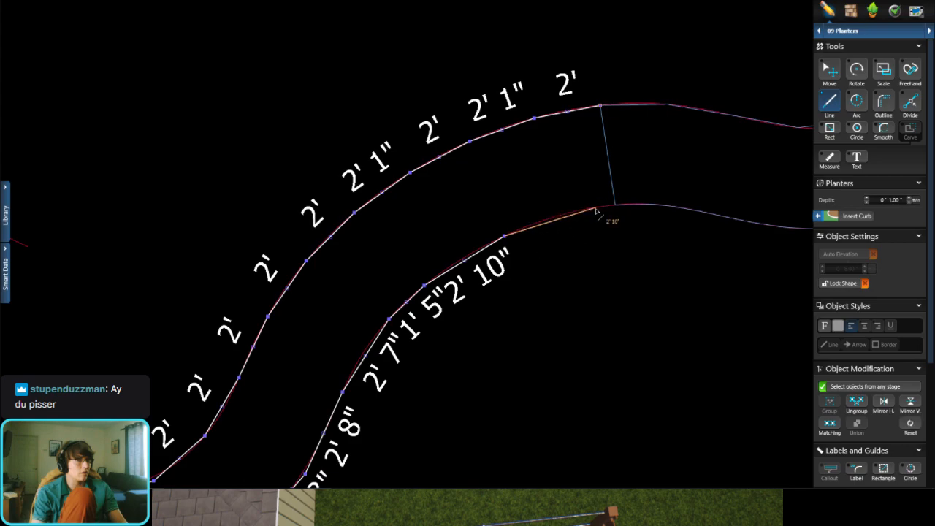
{"action": "left_click", "coordinate": [596, 208]}
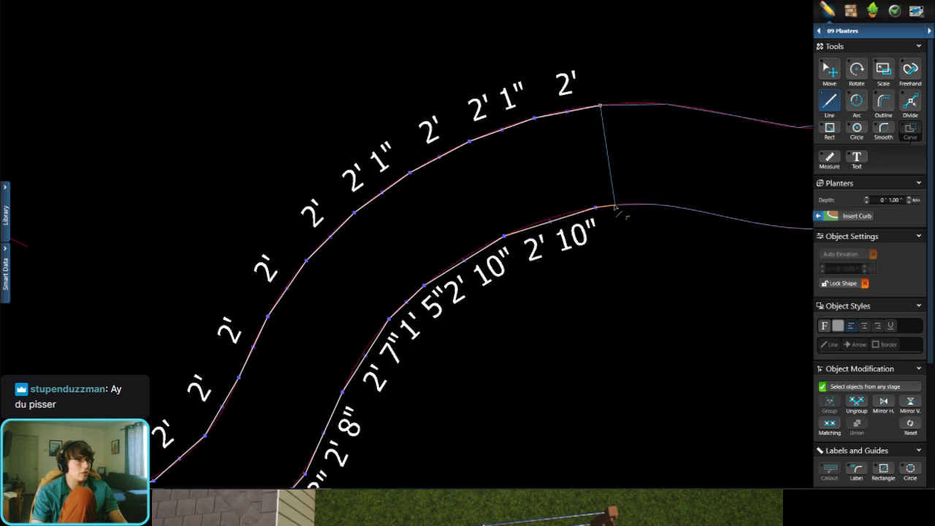
{"action": "scroll", "coordinate": [616, 210], "scroll_direction": "up", "scroll_amount": 5}
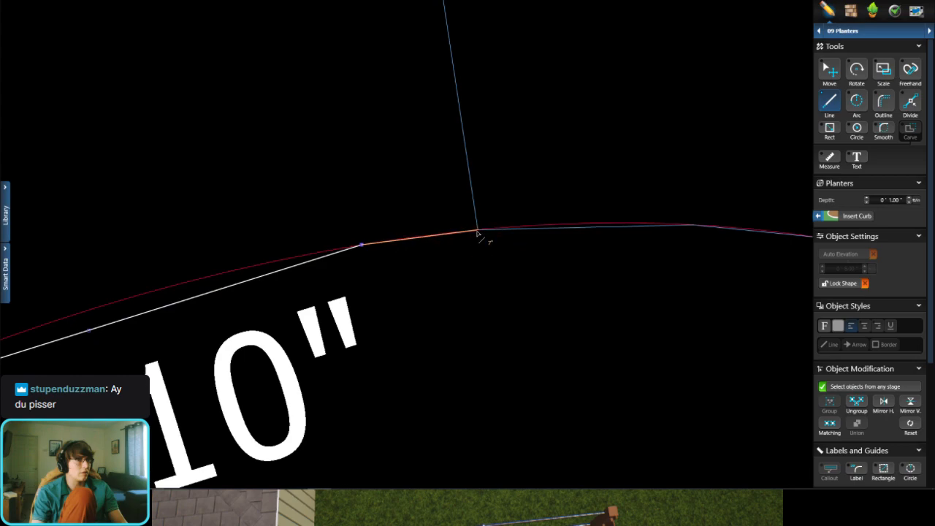
{"action": "left_click", "coordinate": [477, 232]}
{"action": "scroll", "coordinate": [482, 321], "scroll_direction": "down", "scroll_amount": 5}
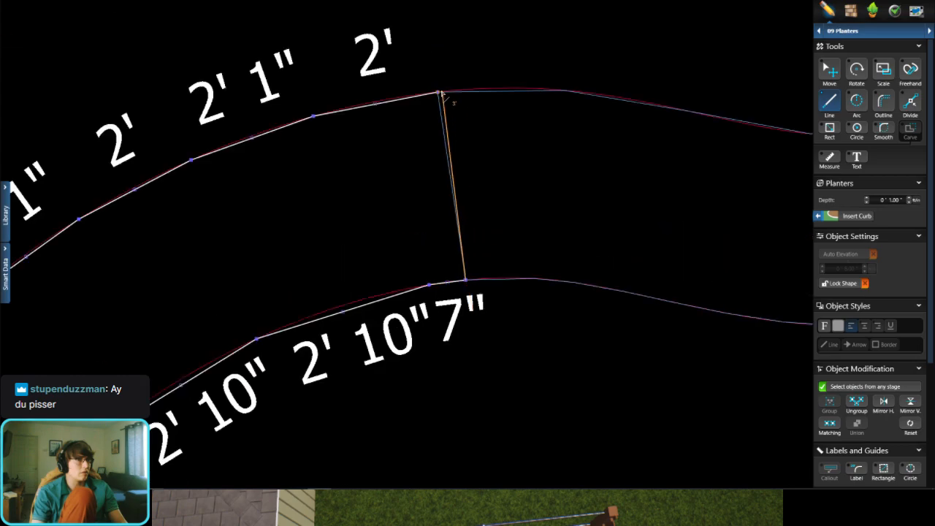
{"action": "left_click", "coordinate": [439, 94]}
Step: Deselect the finished fourth planter outline
{"action": "scroll", "coordinate": [477, 204], "scroll_direction": "down", "scroll_amount": 5}
{"action": "scroll", "coordinate": [299, 309], "scroll_direction": "up", "scroll_amount": 4}
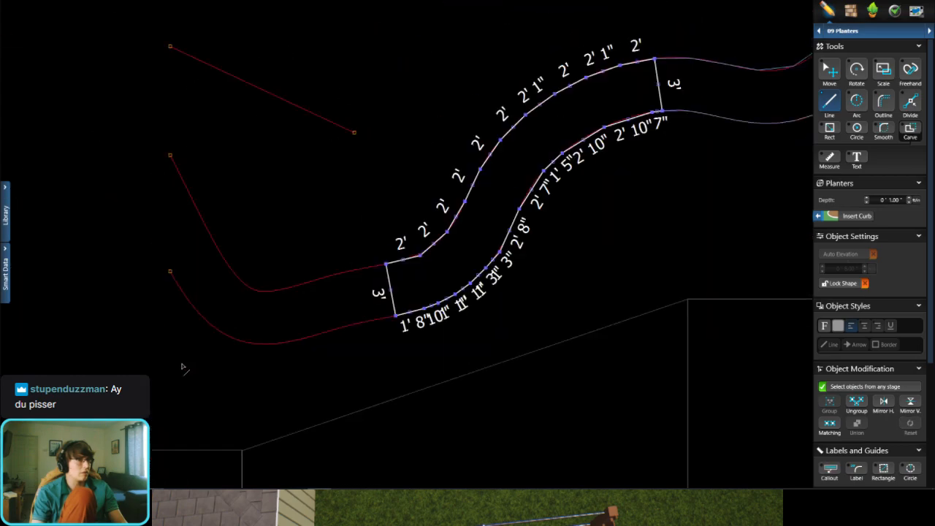
{"action": "left_click", "coordinate": [827, 69]}
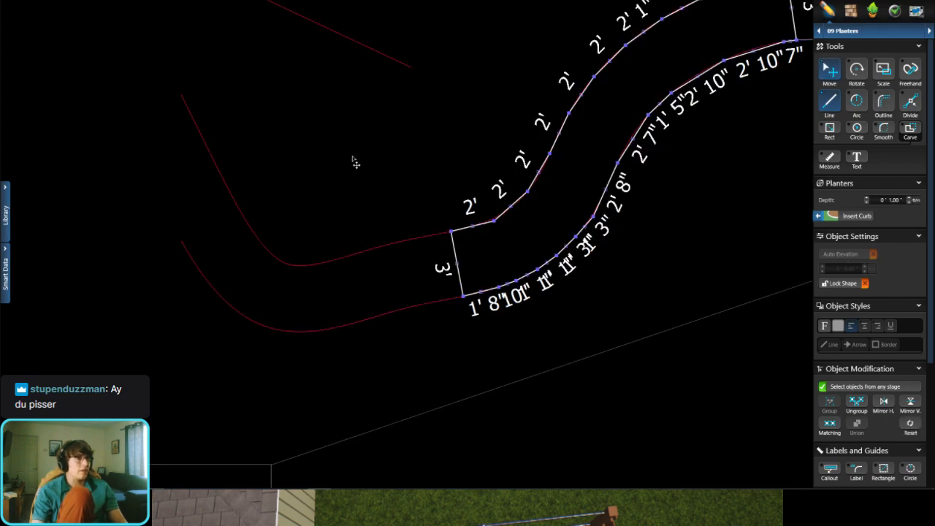
{"action": "left_click", "coordinate": [470, 267]}
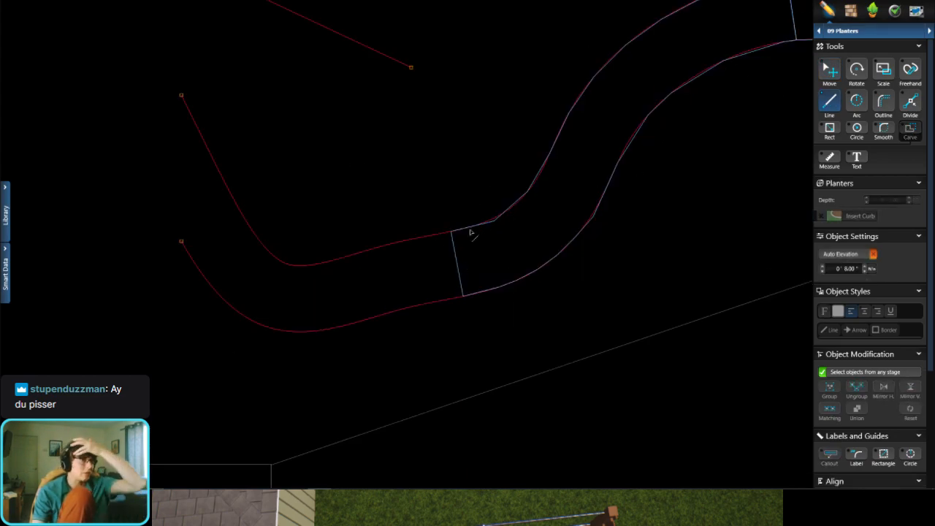
Step: Start a fifth planter outline at the fourth planter's upper end corner with segments of about 10", 1' 7", 1', 1' 7" and 1' 3" along the upper curve
{"action": "scroll", "coordinate": [467, 232], "scroll_direction": "up", "scroll_amount": 1}
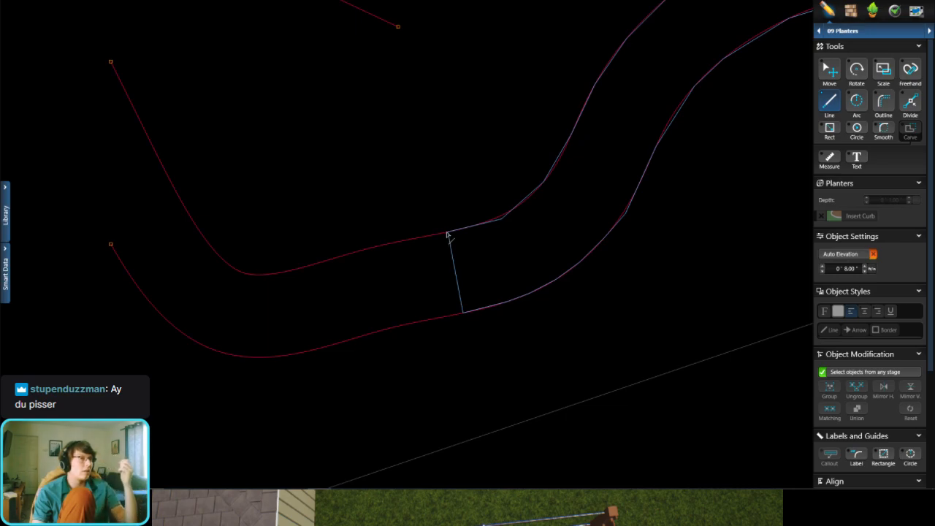
{"action": "left_click", "coordinate": [400, 244]}
{"action": "scroll", "coordinate": [399, 243], "scroll_direction": "up", "scroll_amount": 5}
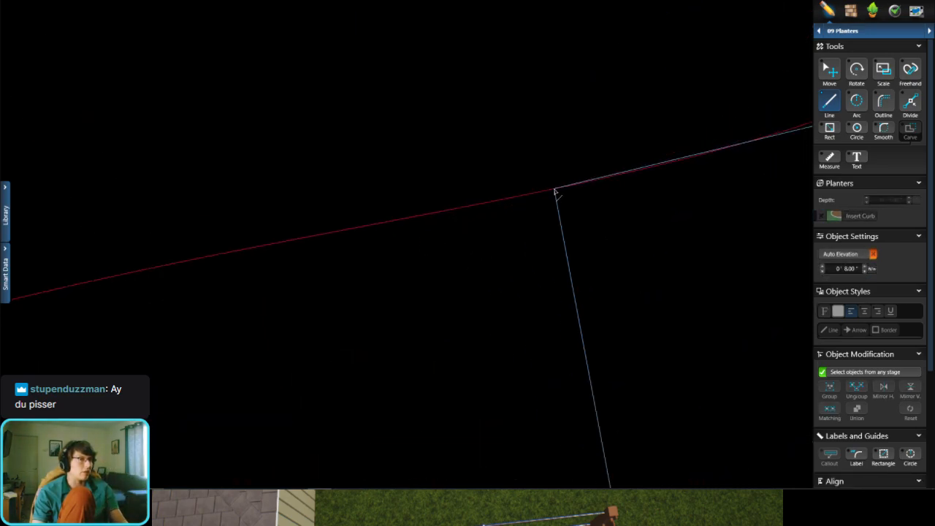
{"action": "left_click", "coordinate": [554, 193]}
{"action": "scroll", "coordinate": [467, 213], "scroll_direction": "down", "scroll_amount": 1}
{"action": "scroll", "coordinate": [329, 241], "scroll_direction": "down", "scroll_amount": 2}
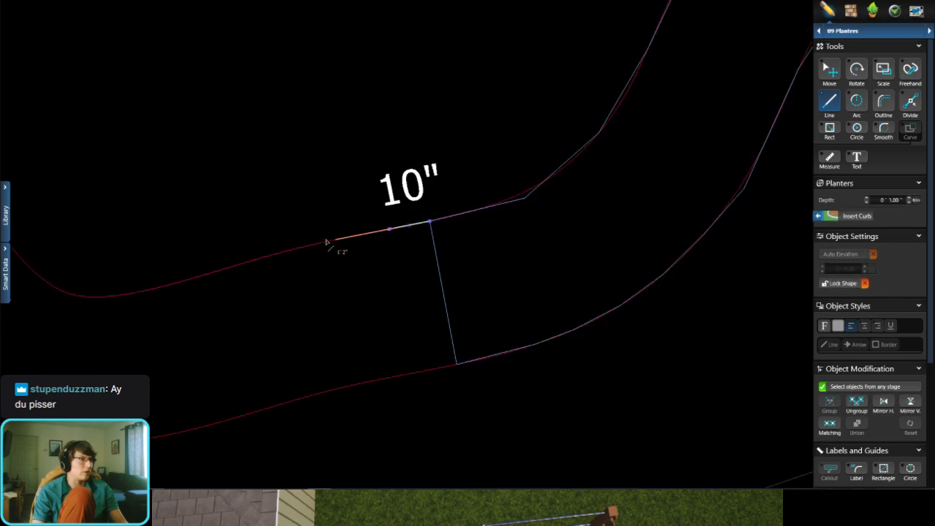
{"action": "left_click", "coordinate": [313, 246]}
{"action": "left_click", "coordinate": [270, 257]}
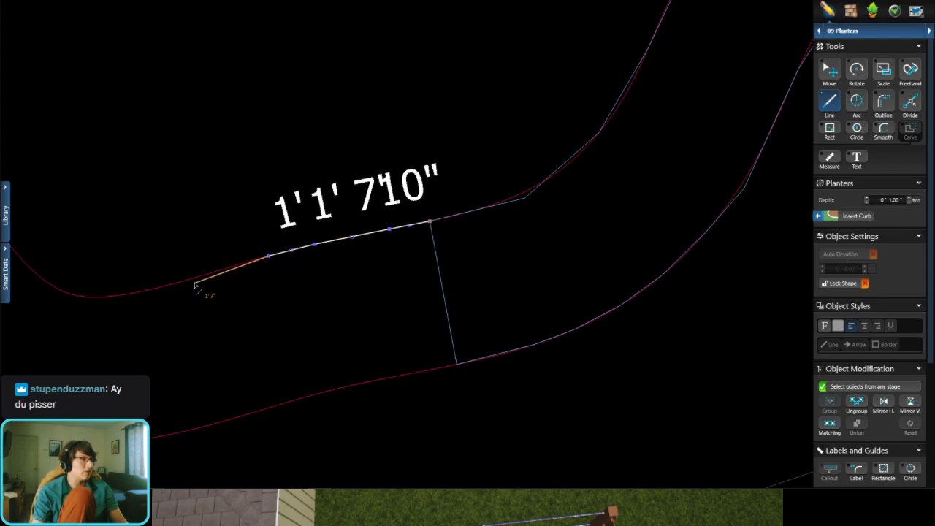
{"action": "left_click", "coordinate": [193, 281]}
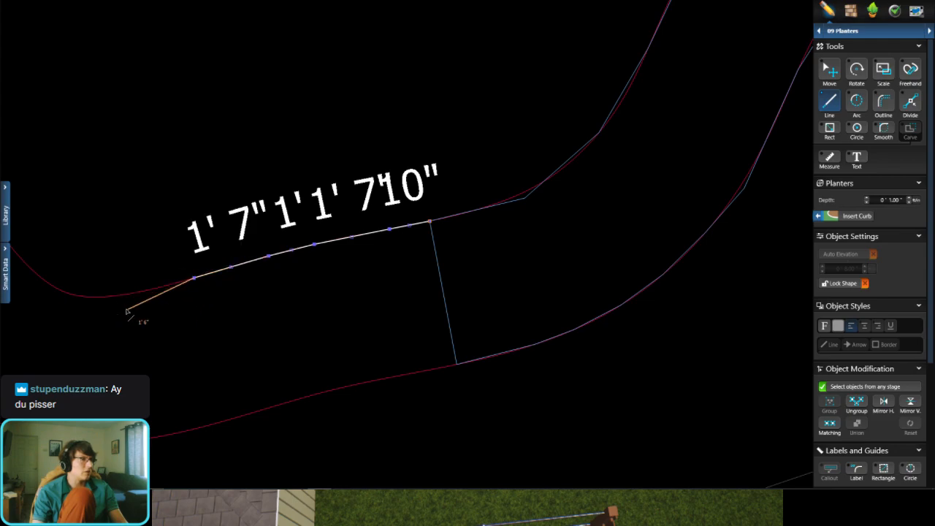
{"action": "left_click", "coordinate": [135, 294]}
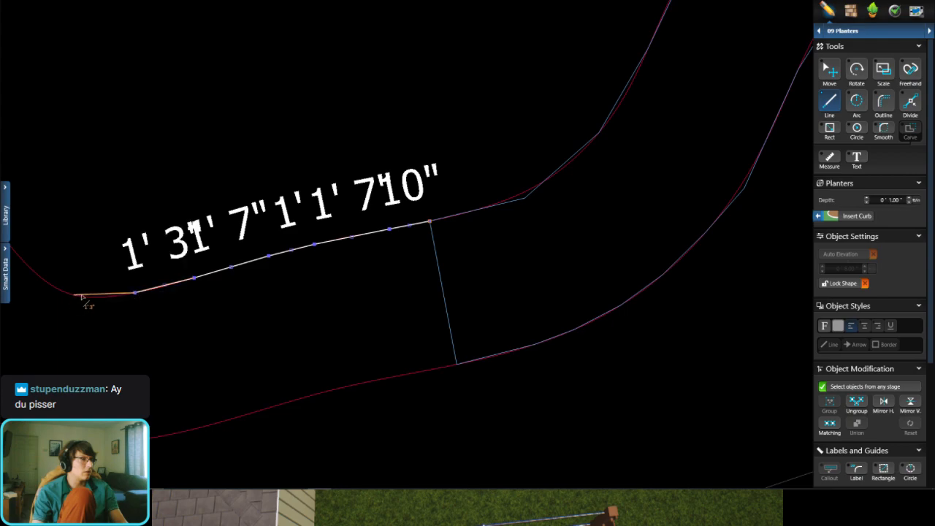
Step: Continue the fifth planter's upper curve around the bend with segments of about 11", 8", 1' 1" and 1' 11"
{"action": "left_click", "coordinate": [112, 294]}
{"action": "middle_click_drag", "start_coordinate": [86, 298], "coordinate": [358, 346]}
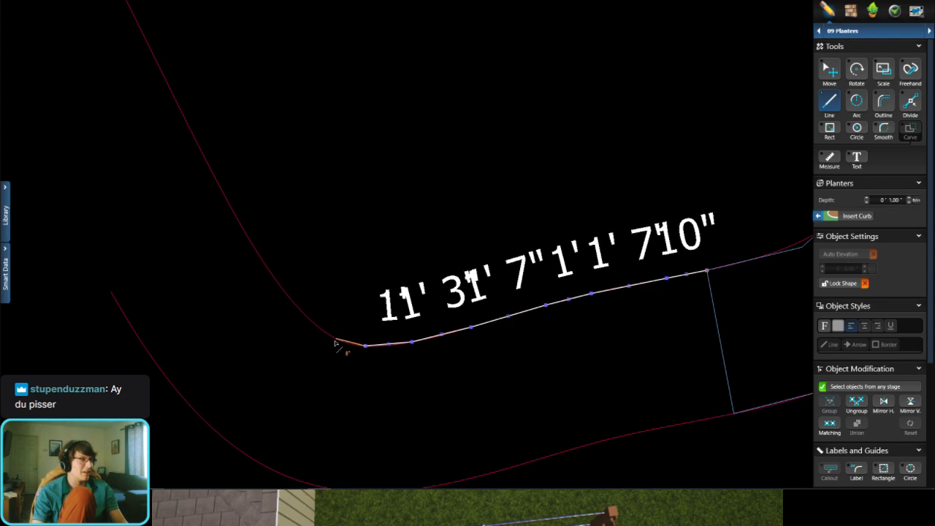
{"action": "left_click", "coordinate": [334, 340]}
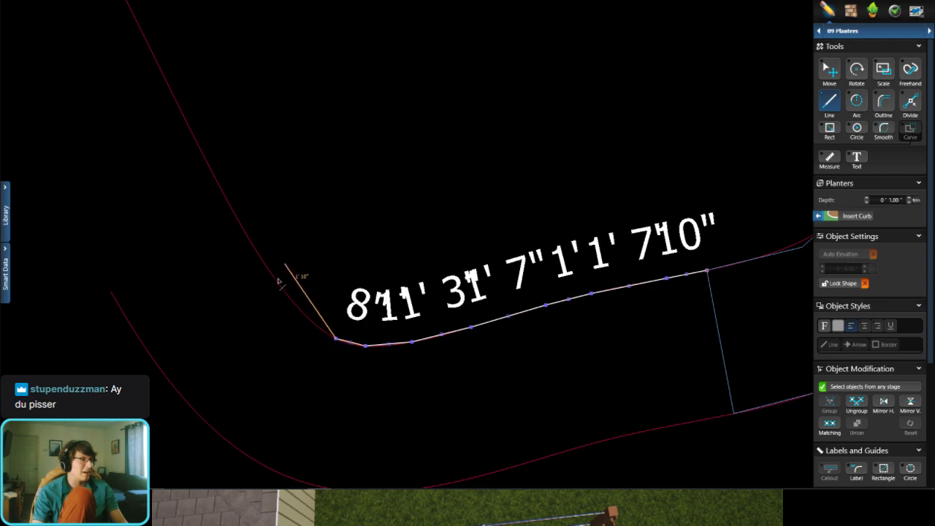
{"action": "left_click", "coordinate": [295, 305]}
{"action": "left_click", "coordinate": [241, 226]}
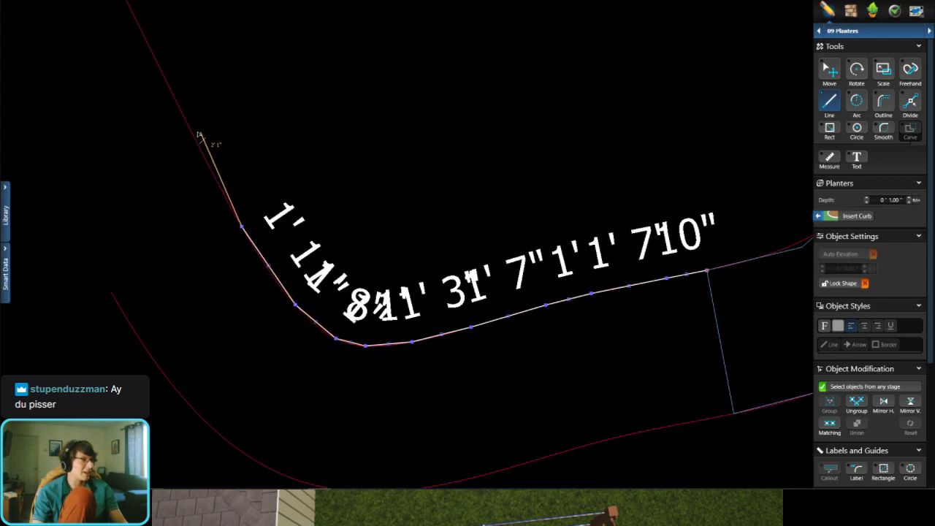
Step: Follow the upper curve to its tip with segments of about 2' 2", 3' 1" and 8", and draw a 6' 8" vertical end segment
{"action": "left_click", "coordinate": [193, 133]}
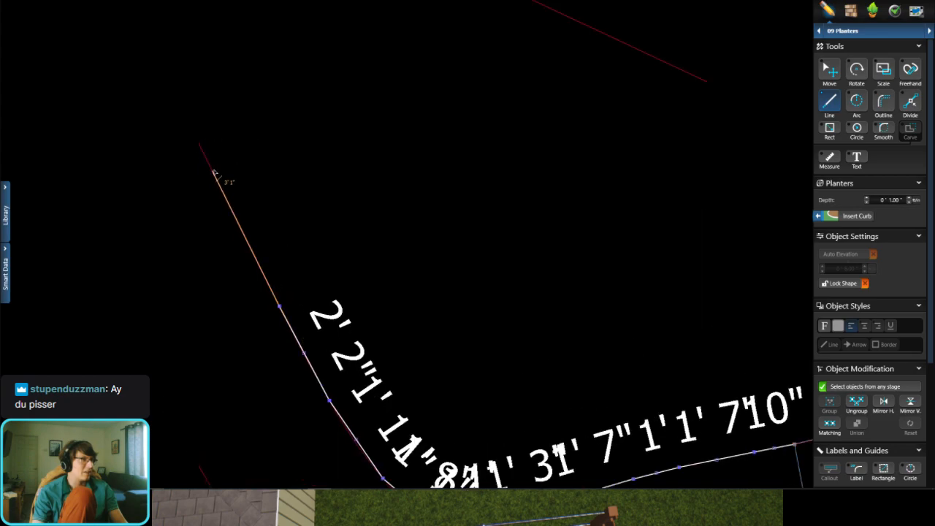
{"action": "left_click", "coordinate": [212, 171]}
{"action": "left_click", "coordinate": [198, 146]}
{"action": "scroll", "coordinate": [198, 282], "scroll_direction": "down", "scroll_amount": 3}
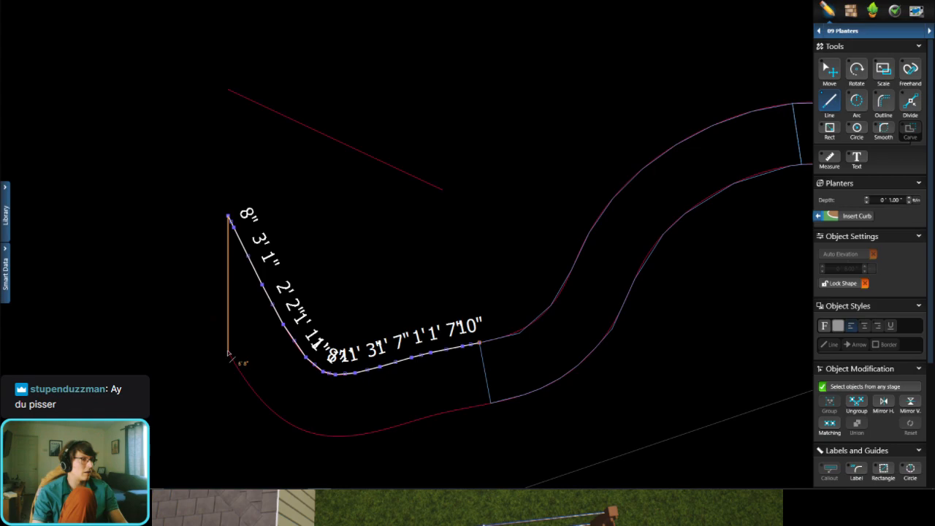
{"action": "left_click", "coordinate": [228, 354]}
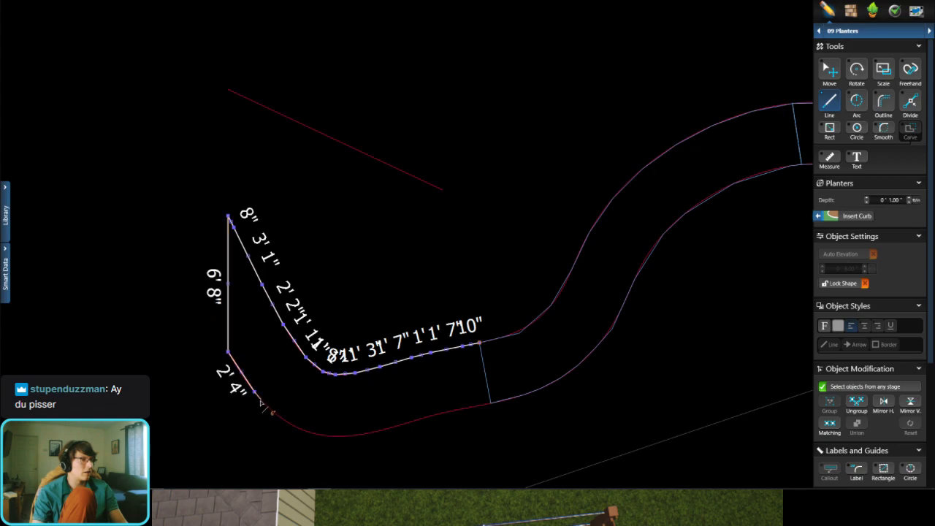
Step: Trace the start of the lower curve with segments of about 2' 4", 1' 2", 9", 10", 11" and 1' 2"
{"action": "left_click", "coordinate": [271, 411]}
{"action": "left_click", "coordinate": [285, 422]}
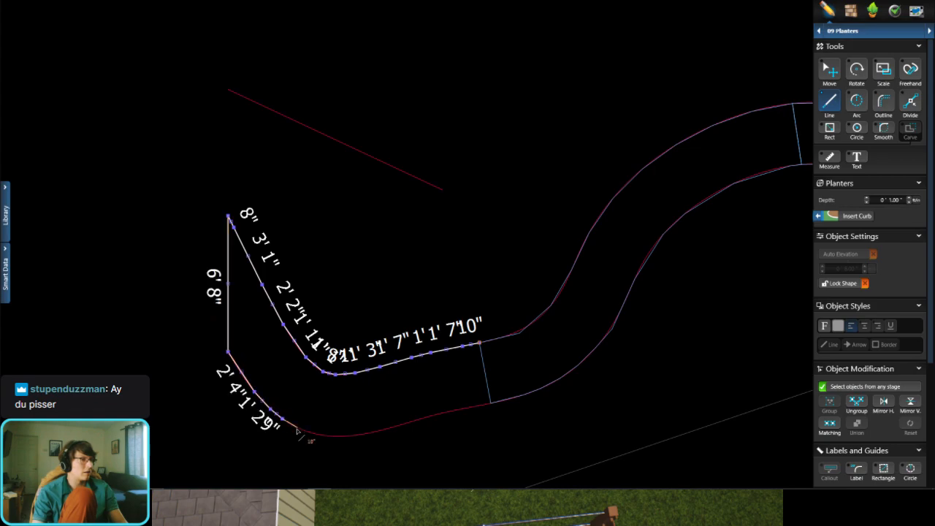
{"action": "left_click", "coordinate": [299, 431]}
{"action": "scroll", "coordinate": [297, 445], "scroll_direction": "up", "scroll_amount": 2}
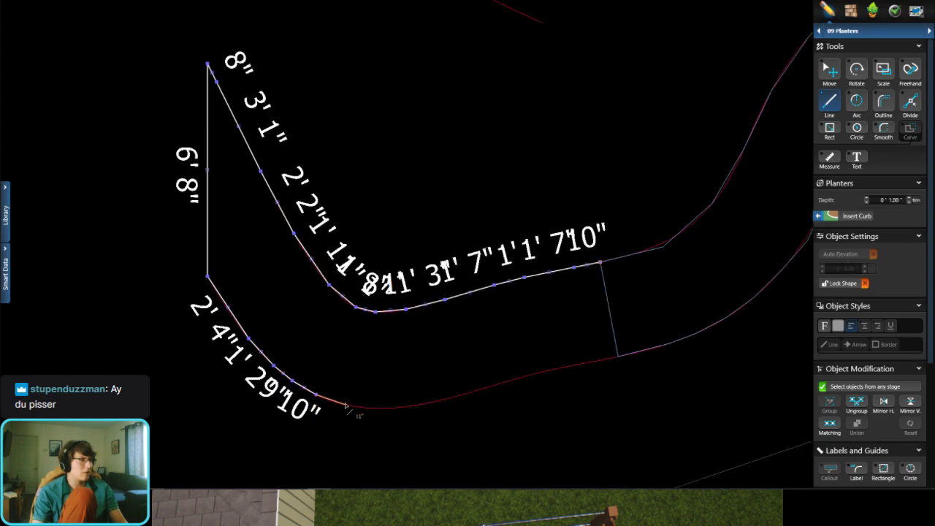
{"action": "left_click", "coordinate": [346, 404]}
{"action": "left_click", "coordinate": [383, 407]}
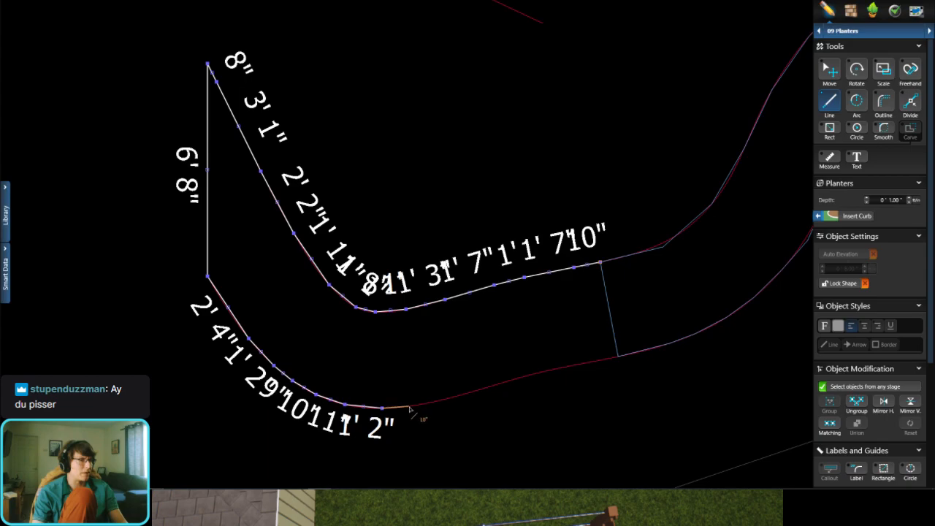
Step: Follow the lower curve toward the fourth planter with segments of about 10", 1' 9", 1' 2" and 11"
{"action": "left_click", "coordinate": [410, 408]}
{"action": "left_click", "coordinate": [464, 395]}
{"action": "left_click", "coordinate": [501, 383]}
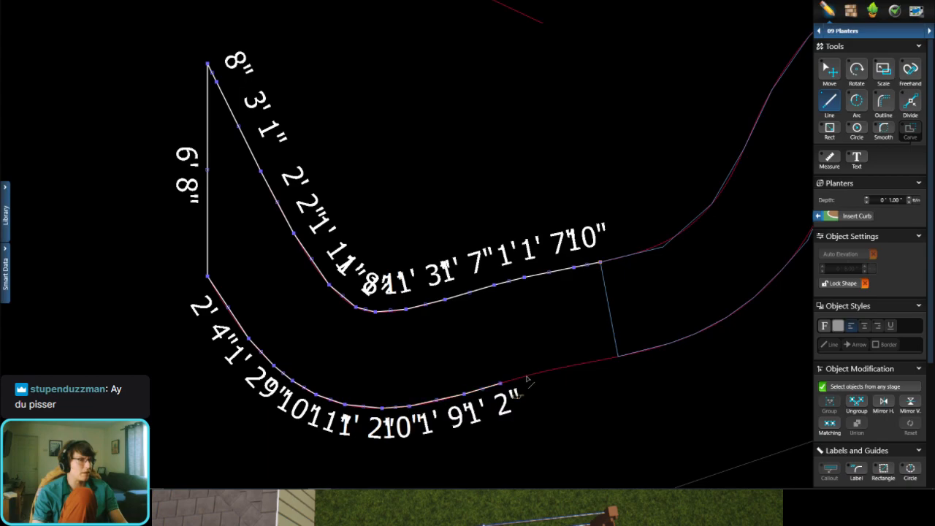
{"action": "left_click", "coordinate": [527, 376]}
Step: Finish the lower curve with segments of about 1' 11" and 11", and close the outline with a 3' segment along the fourth planter's end
{"action": "scroll", "coordinate": [605, 378], "scroll_direction": "up", "scroll_amount": 3}
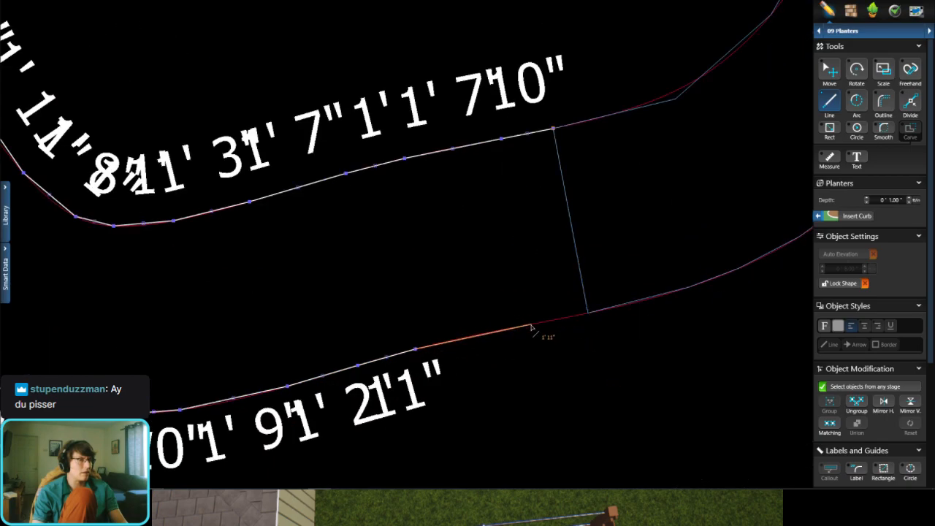
{"action": "left_click", "coordinate": [531, 328]}
{"action": "left_click", "coordinate": [590, 314]}
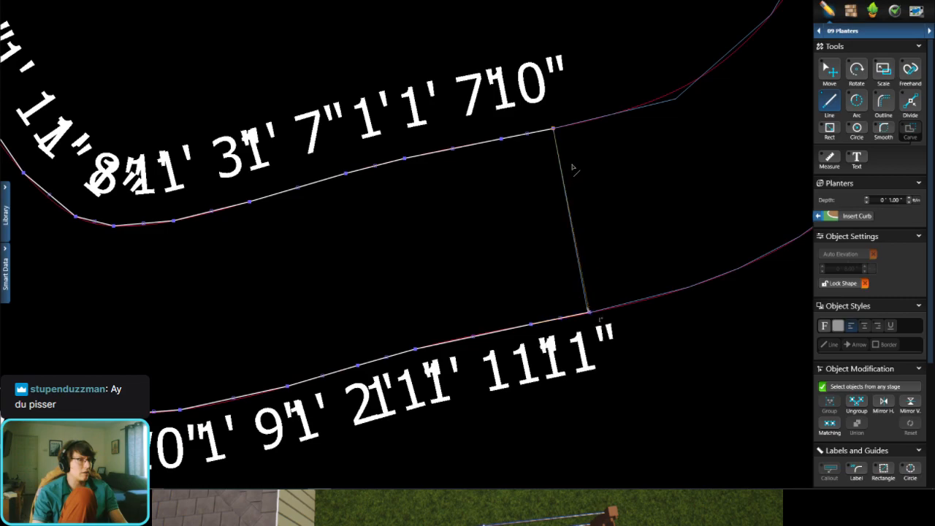
{"action": "left_click", "coordinate": [553, 129]}
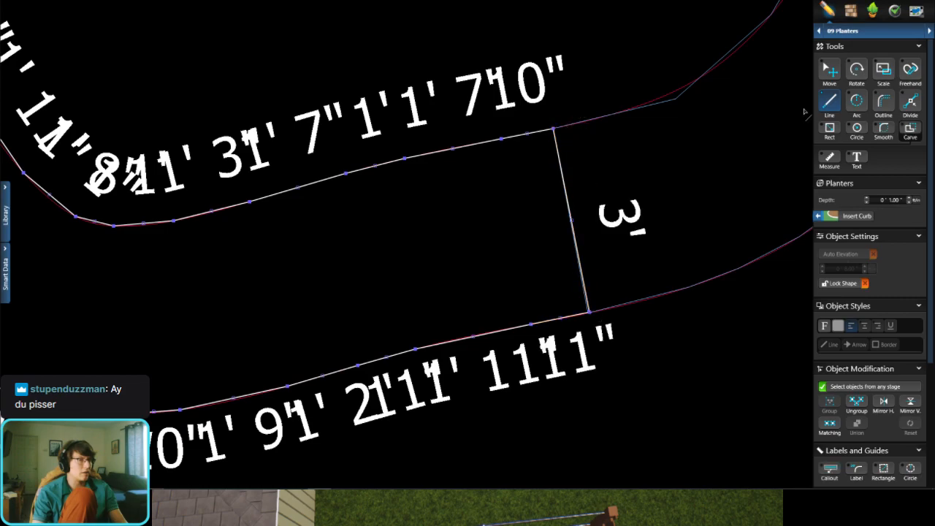
Step: Delete the imported red guide curves along the upper and lower edges where the fourth and fifth planters meet
{"action": "left_click", "coordinate": [672, 92]}
{"action": "key", "text": "Delete"}
{"action": "scroll", "coordinate": [467, 329], "scroll_direction": "up", "scroll_amount": 3}
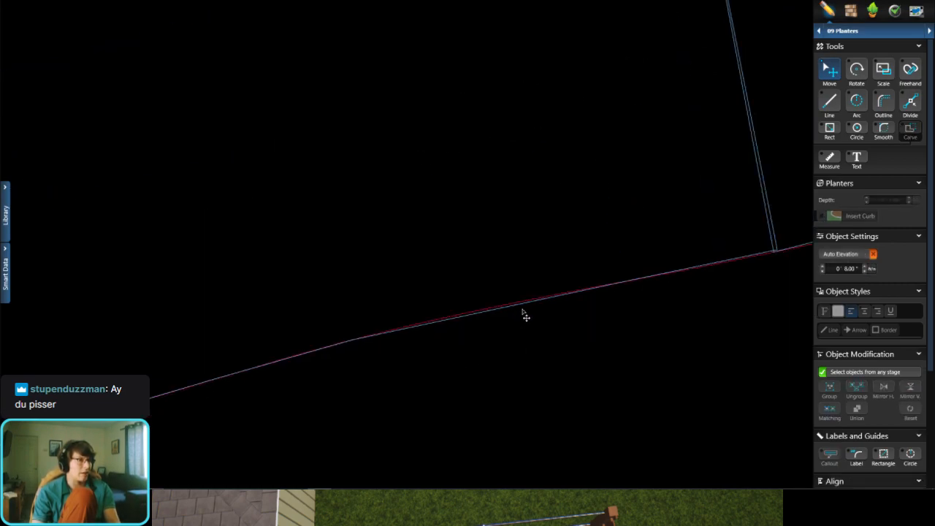
{"action": "left_click", "coordinate": [513, 290]}
{"action": "scroll", "coordinate": [484, 328], "scroll_direction": "down", "scroll_amount": 5}
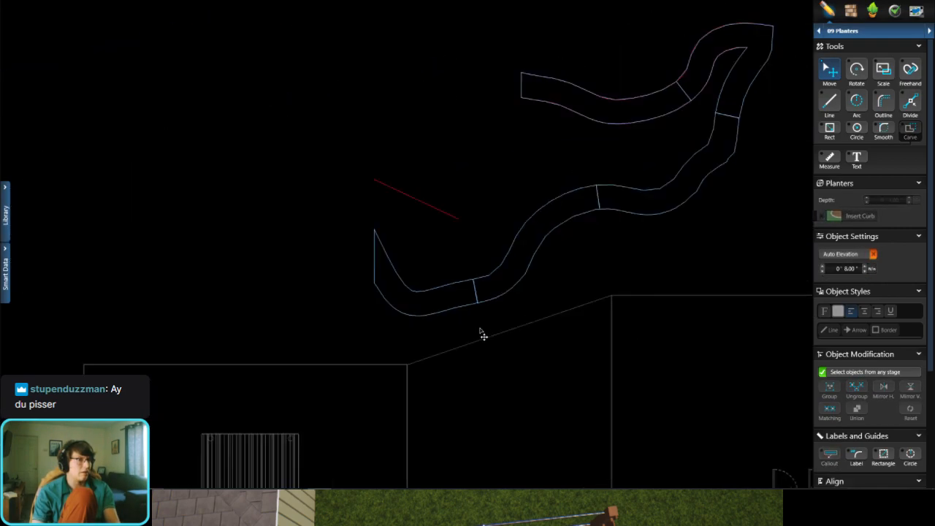
Step: Delete the remaining imported red guide curves along both sides of the first and second planters
{"action": "scroll", "coordinate": [577, 192], "scroll_direction": "up", "scroll_amount": 4}
{"action": "scroll", "coordinate": [509, 223], "scroll_direction": "up", "scroll_amount": 4}
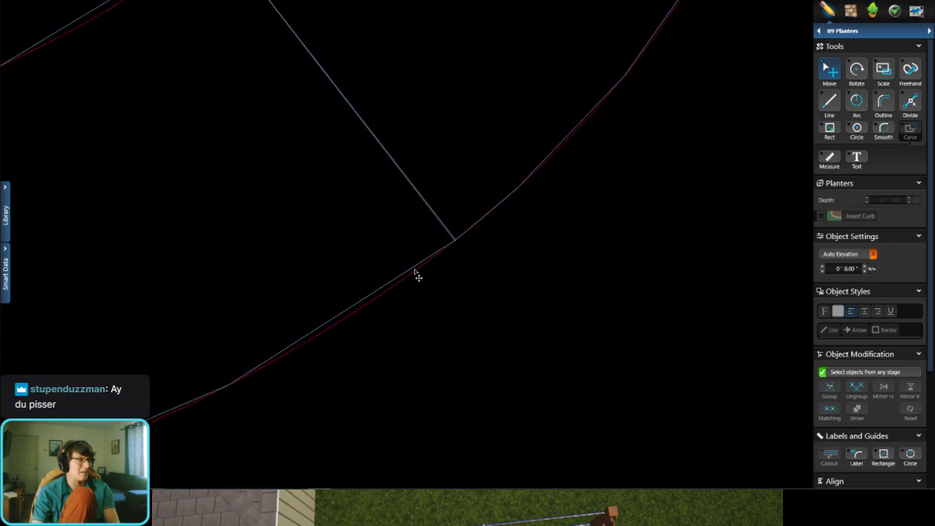
{"action": "left_click", "coordinate": [418, 277]}
{"action": "scroll", "coordinate": [409, 246], "scroll_direction": "down", "scroll_amount": 1}
{"action": "scroll", "coordinate": [337, 199], "scroll_direction": "up", "scroll_amount": 1}
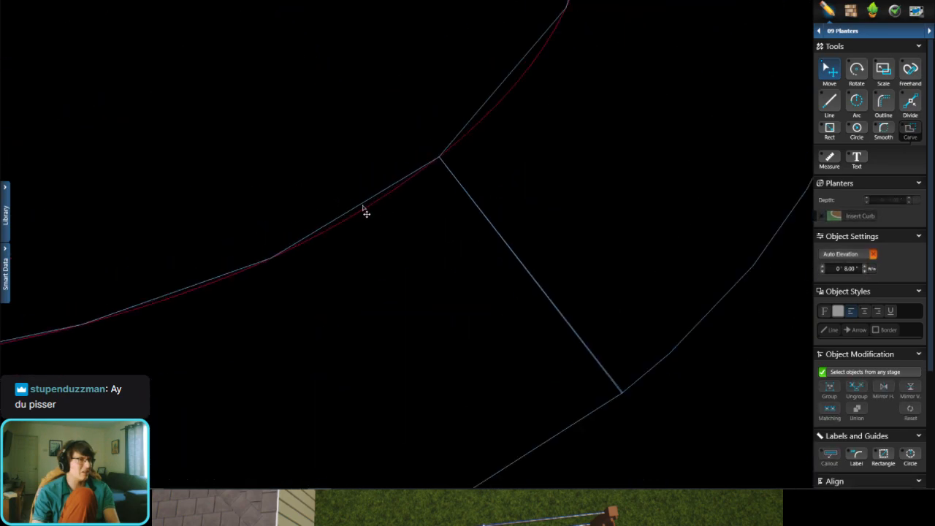
{"action": "left_click", "coordinate": [361, 206]}
{"action": "key", "text": "Delete"}
{"action": "scroll", "coordinate": [430, 180], "scroll_direction": "down", "scroll_amount": 14}
{"action": "scroll", "coordinate": [431, 185], "scroll_direction": "down", "scroll_amount": 1}
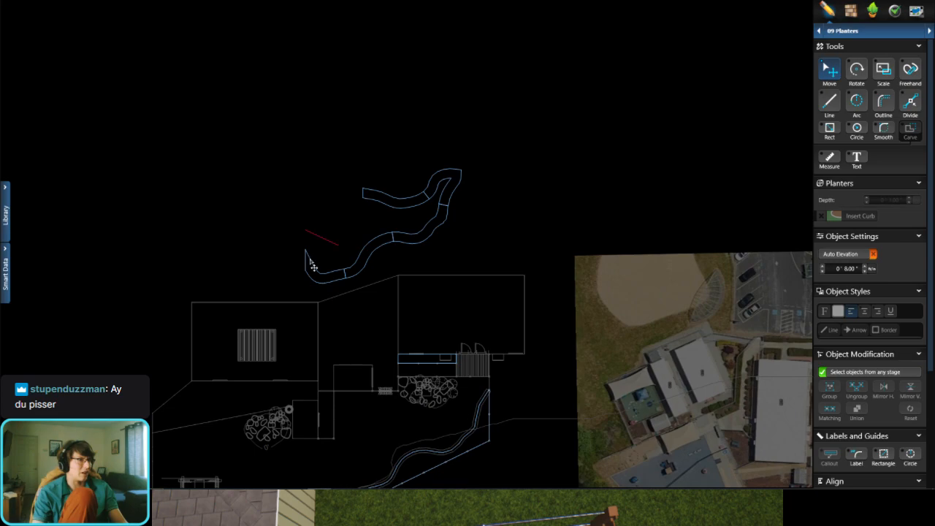
Step: Turn off selecting objects from any stage and clear the selection that includes the house outlines
{"action": "scroll", "coordinate": [574, 92], "scroll_direction": "up", "scroll_amount": 2}
{"action": "left_click_drag", "start_coordinate": [600, 76], "coordinate": [270, 291]}
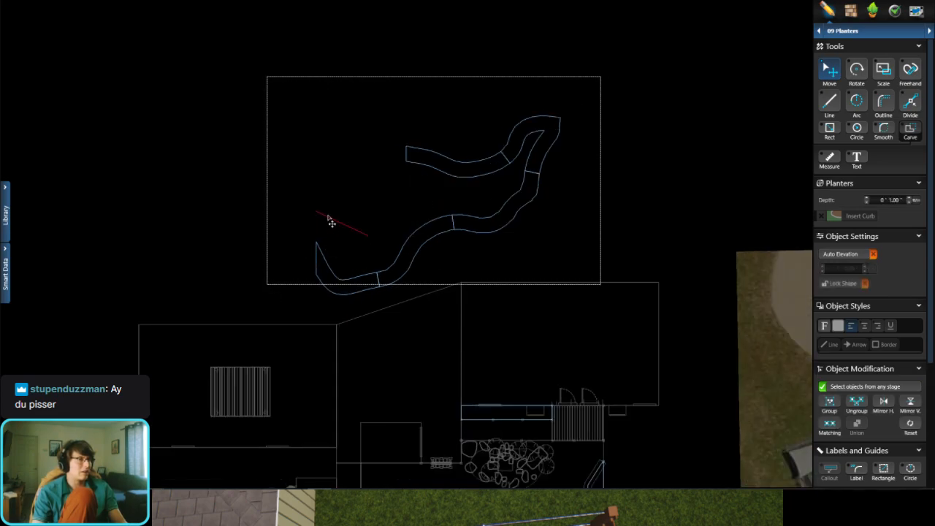
{"action": "left_click", "coordinate": [880, 391]}
{"action": "left_click", "coordinate": [616, 235]}
Step: Select all planter outlines with the red reference line and move them together so the line's upper end sits on the house corner
{"action": "left_click_drag", "start_coordinate": [642, 104], "coordinate": [240, 318]}
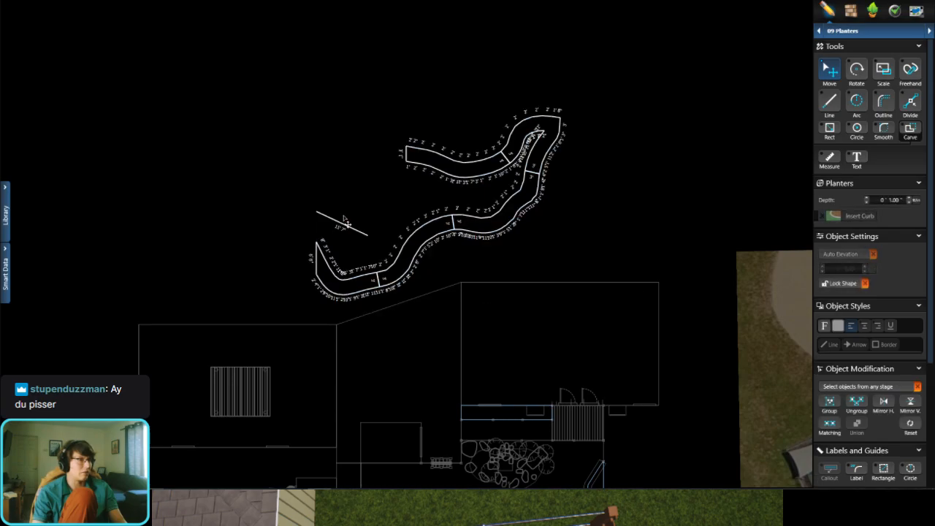
{"action": "left_click_drag", "start_coordinate": [346, 224], "coordinate": [494, 320]}
{"action": "scroll", "coordinate": [351, 165], "scroll_direction": "down", "scroll_amount": 5}
{"action": "scroll", "coordinate": [349, 307], "scroll_direction": "up", "scroll_amount": 4}
{"action": "scroll", "coordinate": [370, 131], "scroll_direction": "up", "scroll_amount": 8}
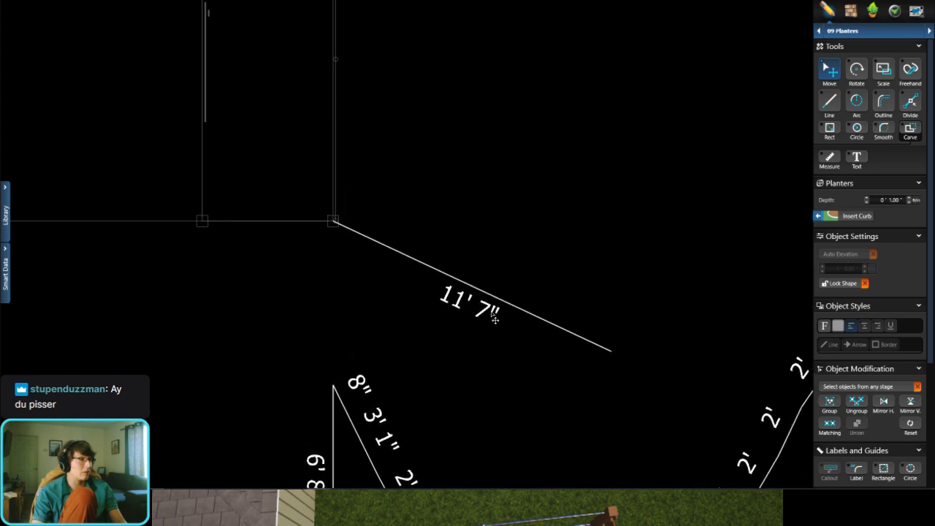
{"action": "scroll", "coordinate": [493, 247], "scroll_direction": "down", "scroll_amount": 8}
{"action": "left_click", "coordinate": [497, 265]}
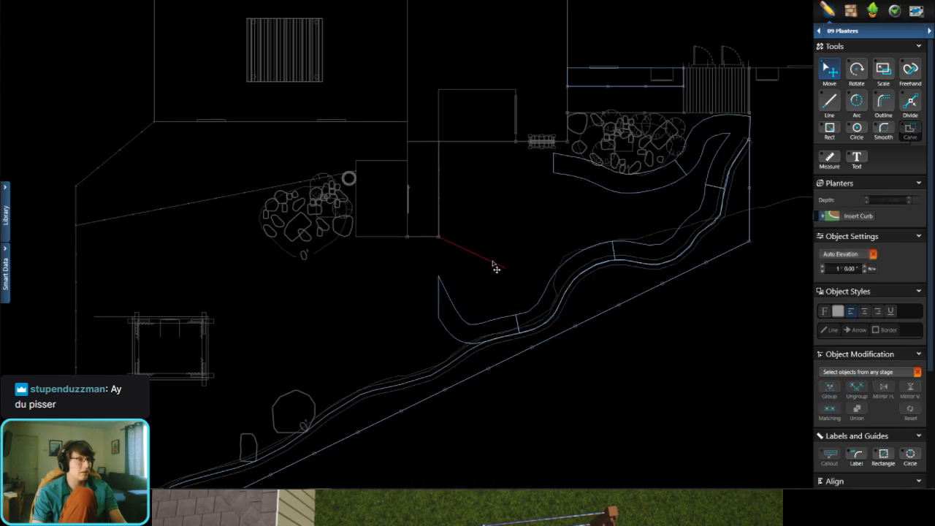
Step: Delete the 11' 7" red reference line at the house corner
{"action": "scroll", "coordinate": [500, 272], "scroll_direction": "up", "scroll_amount": 2}
{"action": "left_click", "coordinate": [468, 251]}
{"action": "middle_click_drag", "start_coordinate": [545, 249], "coordinate": [441, 296]}
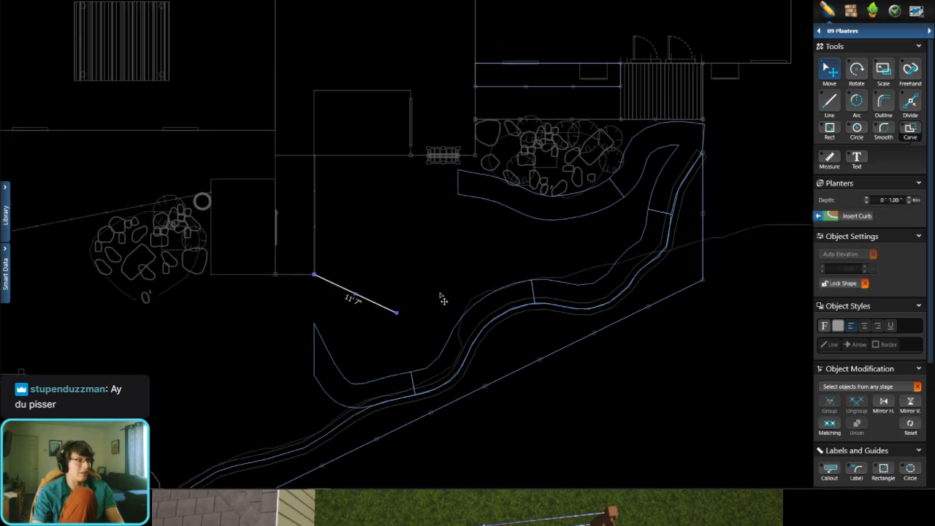
{"action": "key", "text": "Delete"}
{"action": "scroll", "coordinate": [494, 281], "scroll_direction": "down", "scroll_amount": 1}
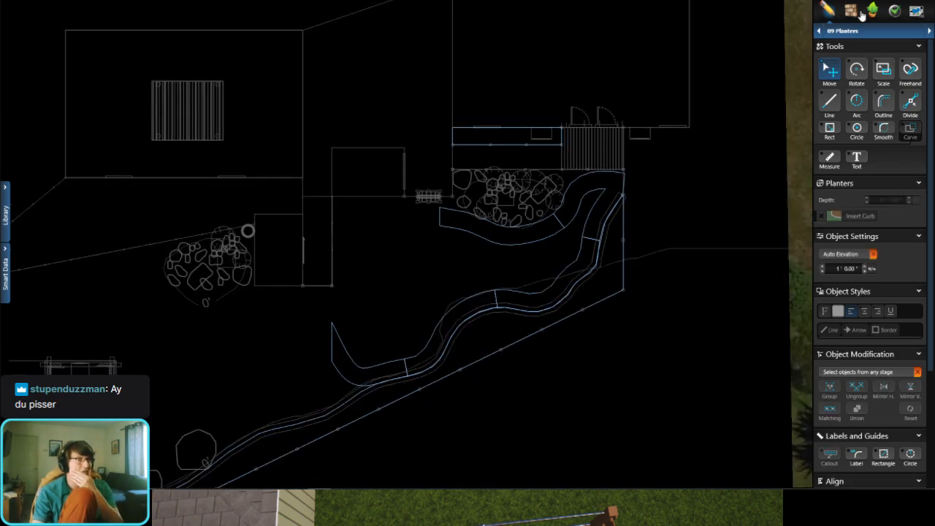
Step: Examine the placed planter beds in 3D from the Materials stage, around the deck, gate and stone wall
{"action": "key", "text": "space"}
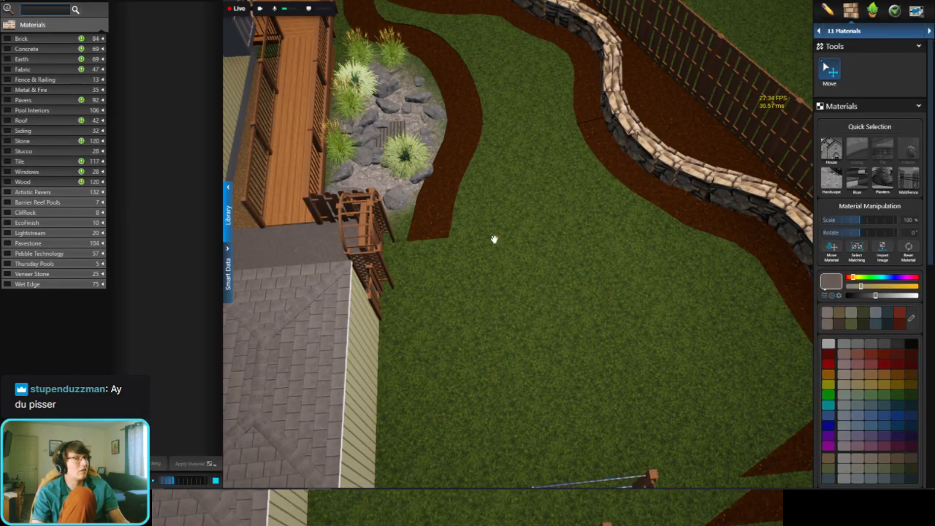
{"action": "scroll", "coordinate": [495, 239], "scroll_direction": "down", "scroll_amount": 3}
{"action": "scroll", "coordinate": [363, 224], "scroll_direction": "up", "scroll_amount": 5}
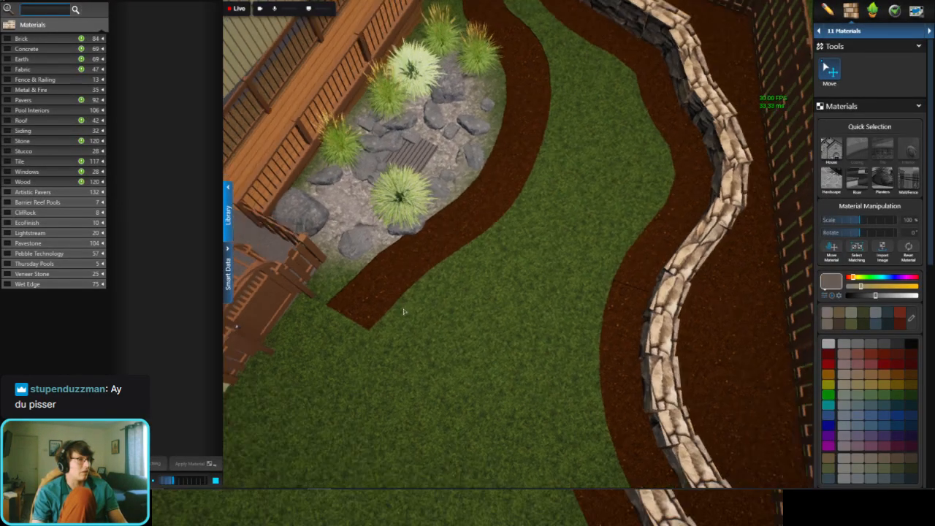
{"action": "left_click", "coordinate": [418, 261]}
{"action": "left_click_drag", "start_coordinate": [419, 260], "coordinate": [303, 173]}
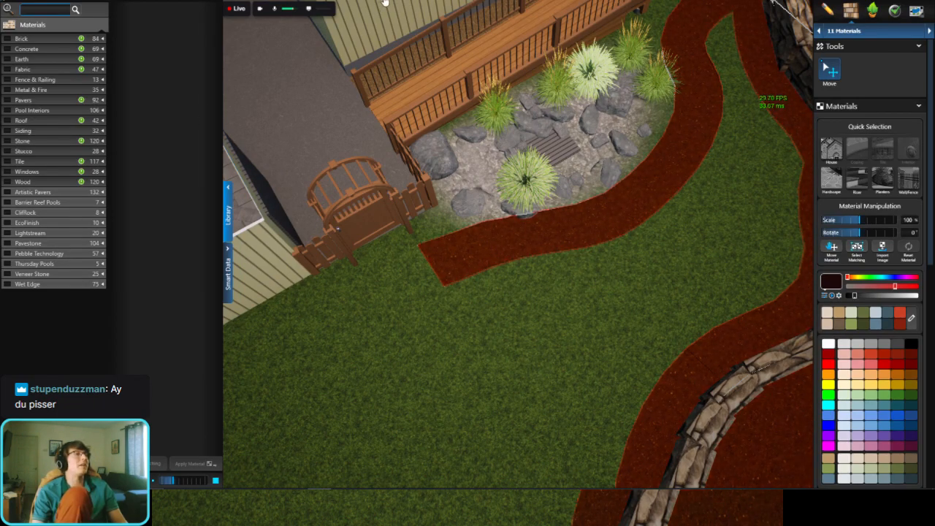
{"action": "key", "text": "space"}
{"action": "scroll", "coordinate": [533, 203], "scroll_direction": "down", "scroll_amount": 2}
{"action": "scroll", "coordinate": [781, 58], "scroll_direction": "up", "scroll_amount": 1}
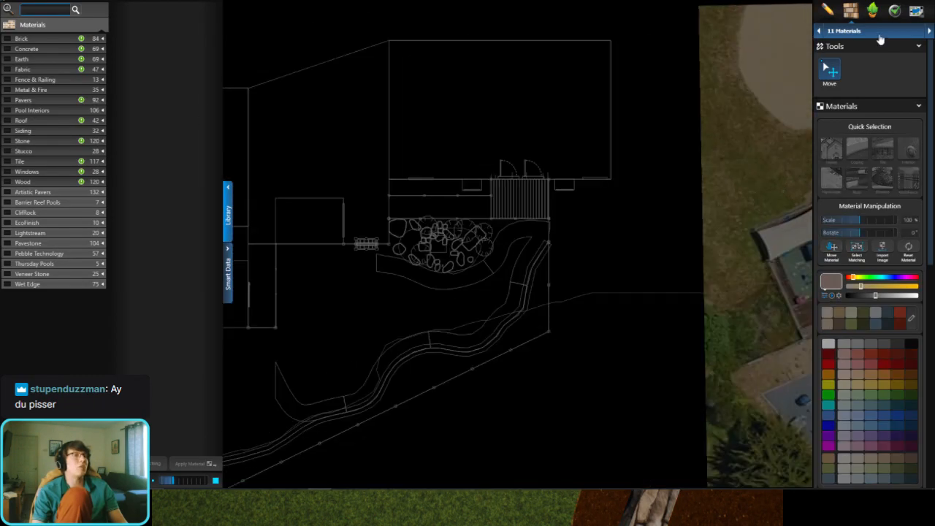
Step: Return to the Planters design stage
{"action": "left_click", "coordinate": [876, 32]}
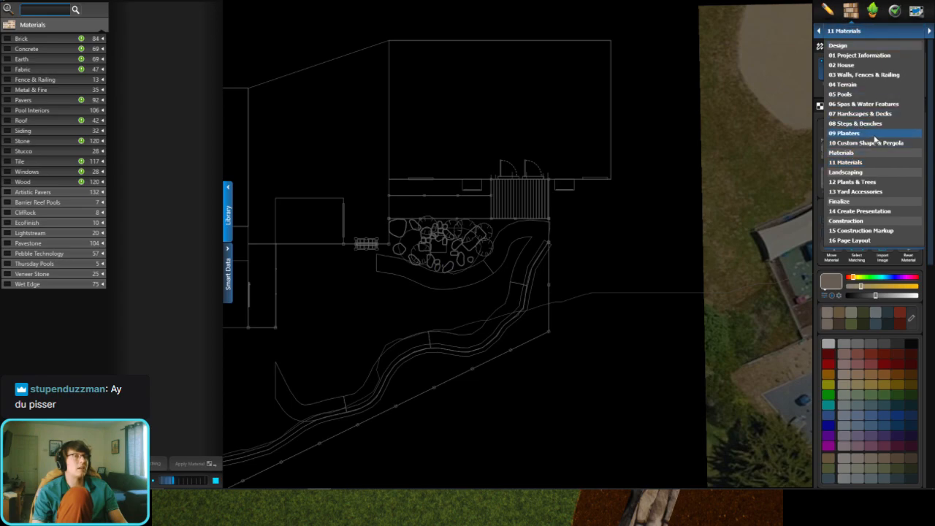
{"action": "left_click", "coordinate": [875, 135]}
{"action": "scroll", "coordinate": [453, 272], "scroll_direction": "up", "scroll_amount": 2}
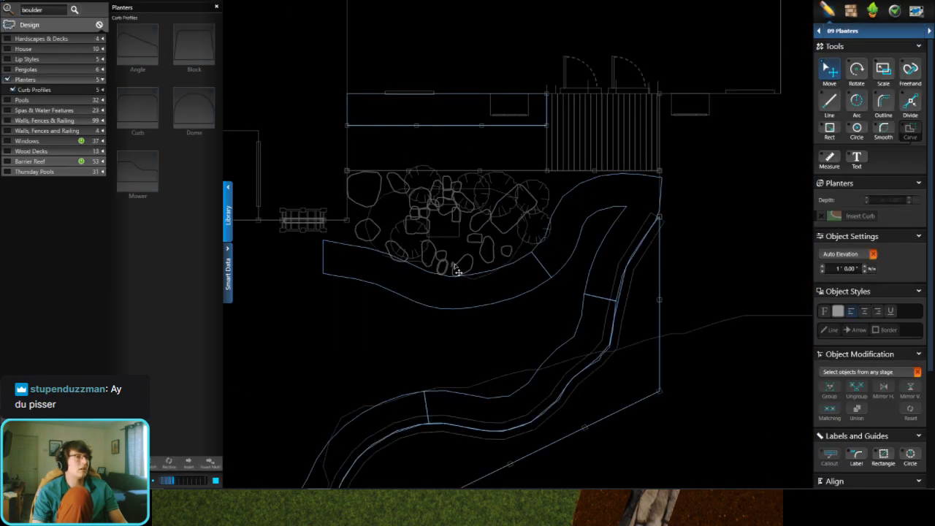
Step: Pull the first planter's 3' end edge slightly away from the second planter, leaving adjoining segments of about 1' 11" and 2'
{"action": "left_click", "coordinate": [512, 270]}
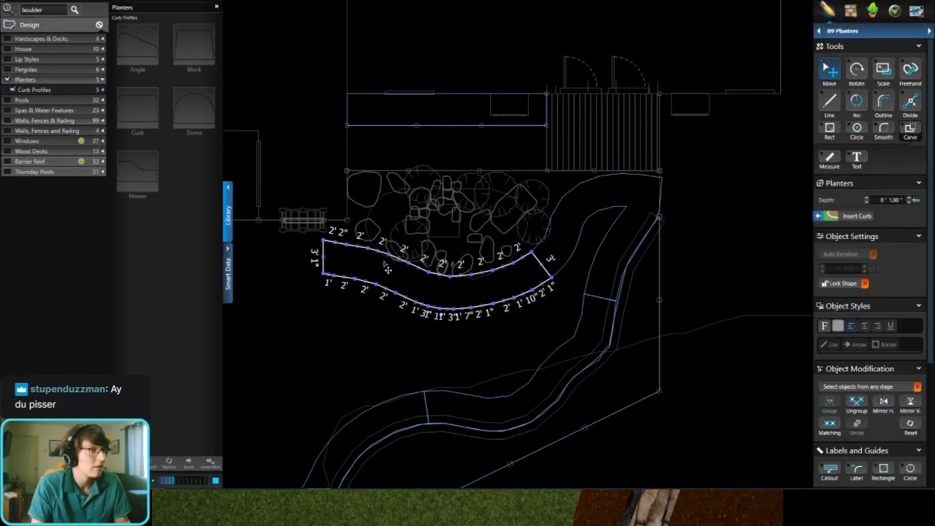
{"action": "scroll", "coordinate": [289, 222], "scroll_direction": "up", "scroll_amount": 2}
{"action": "scroll", "coordinate": [438, 270], "scroll_direction": "down", "scroll_amount": 3}
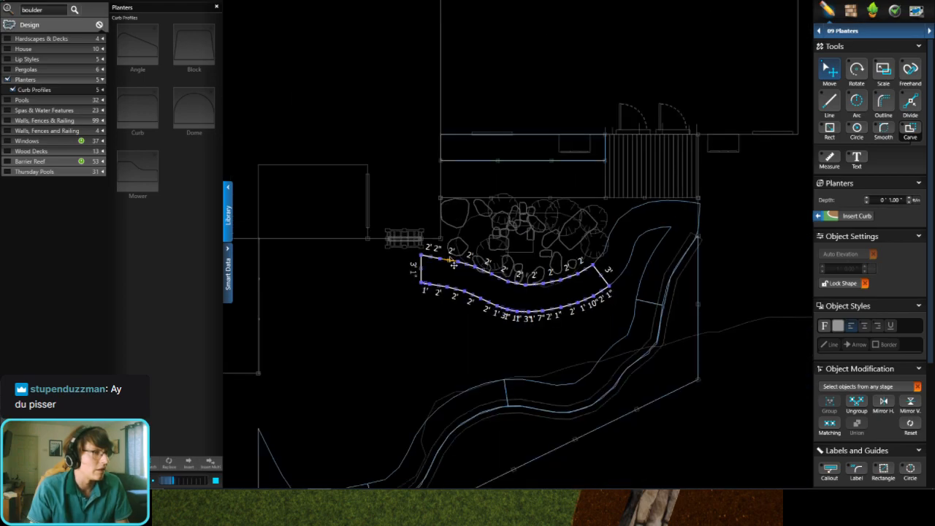
{"action": "scroll", "coordinate": [496, 310], "scroll_direction": "up", "scroll_amount": 2}
{"action": "scroll", "coordinate": [703, 195], "scroll_direction": "up", "scroll_amount": 3}
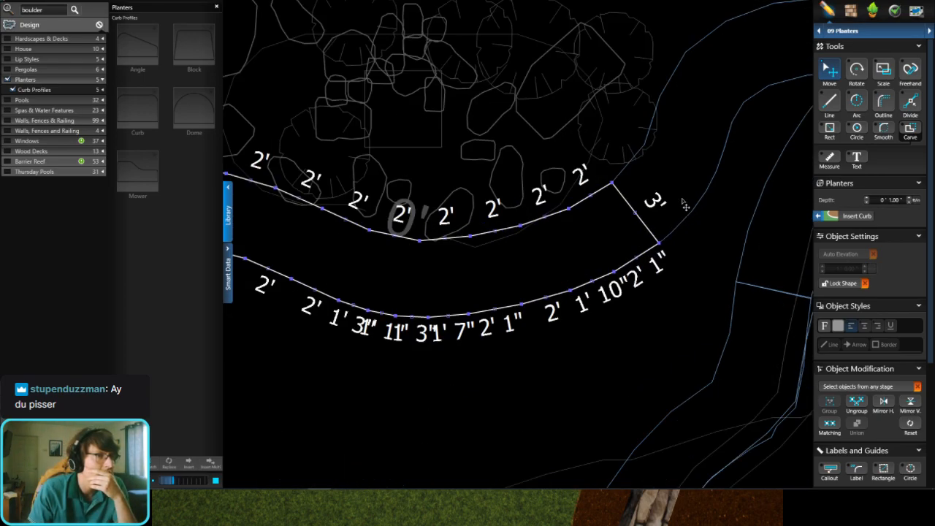
{"action": "scroll", "coordinate": [609, 227], "scroll_direction": "up", "scroll_amount": 2}
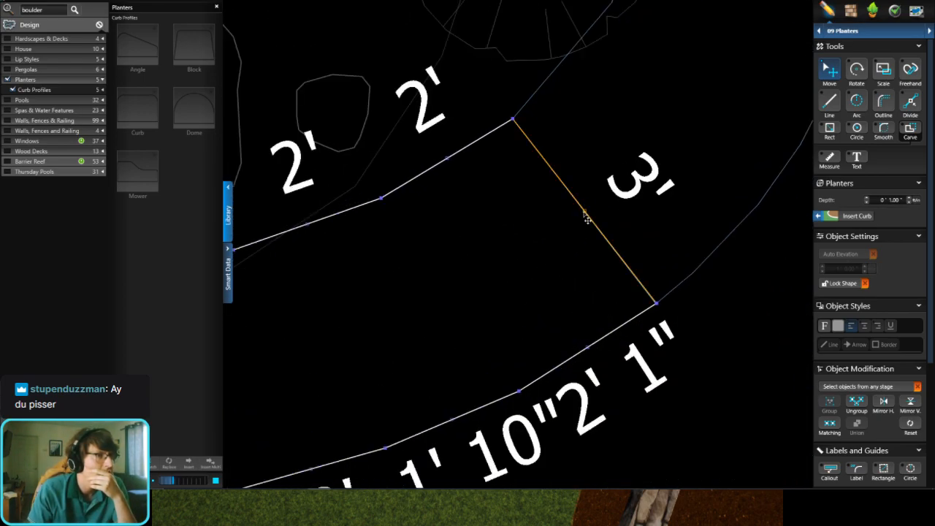
{"action": "left_click", "coordinate": [578, 216]}
{"action": "left_click_drag", "start_coordinate": [578, 222], "coordinate": [580, 220]}
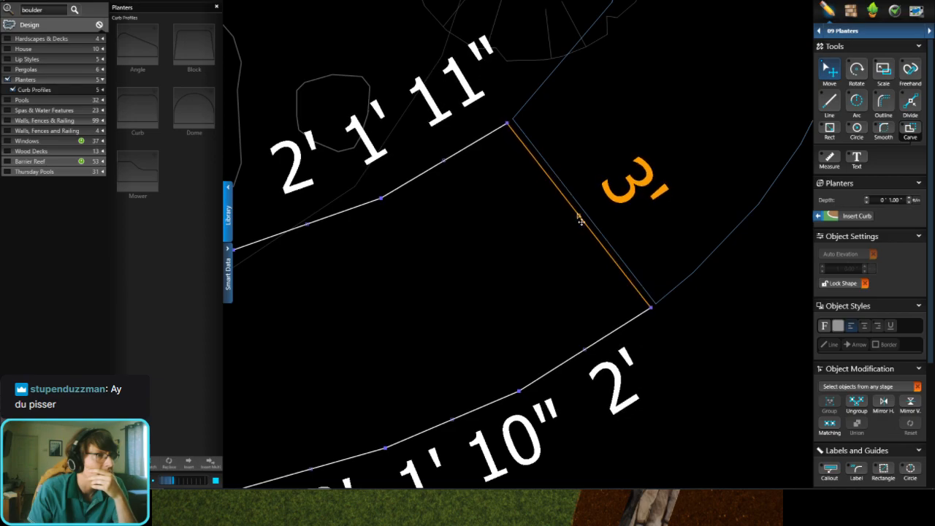
Step: Move the large planter behind the stone wall outward, clear of the adjoining planter strips along the wall
{"action": "key", "text": "space"}
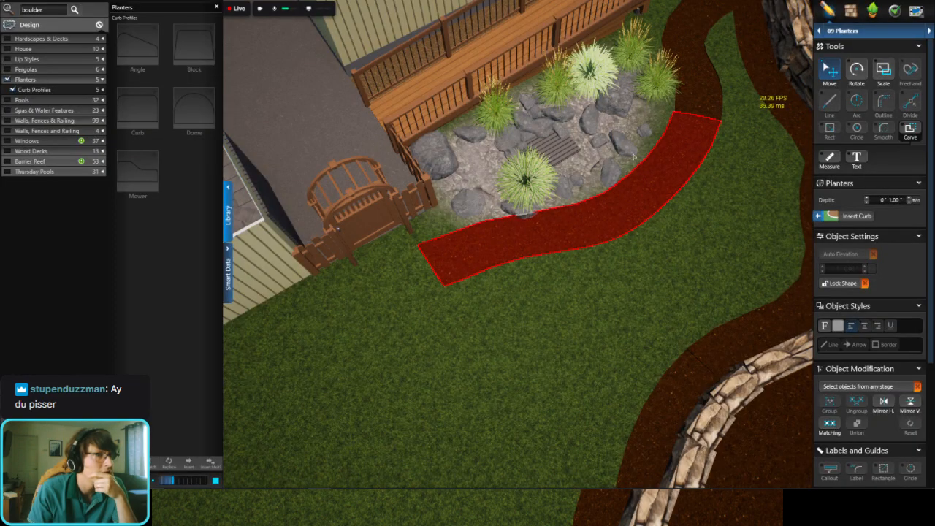
{"action": "middle_click_drag", "start_coordinate": [634, 157], "coordinate": [573, 175]}
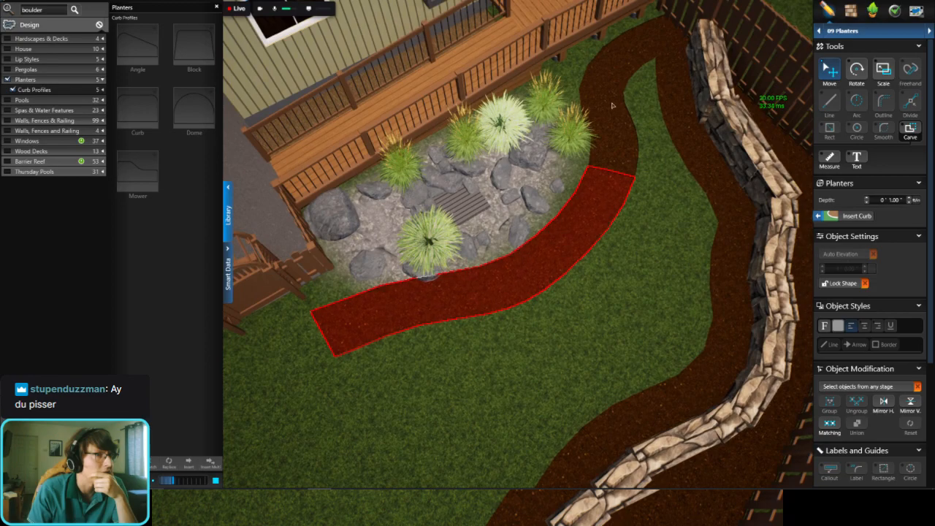
{"action": "left_click", "coordinate": [607, 112]}
{"action": "right_click_drag", "start_coordinate": [607, 112], "coordinate": [620, 192]}
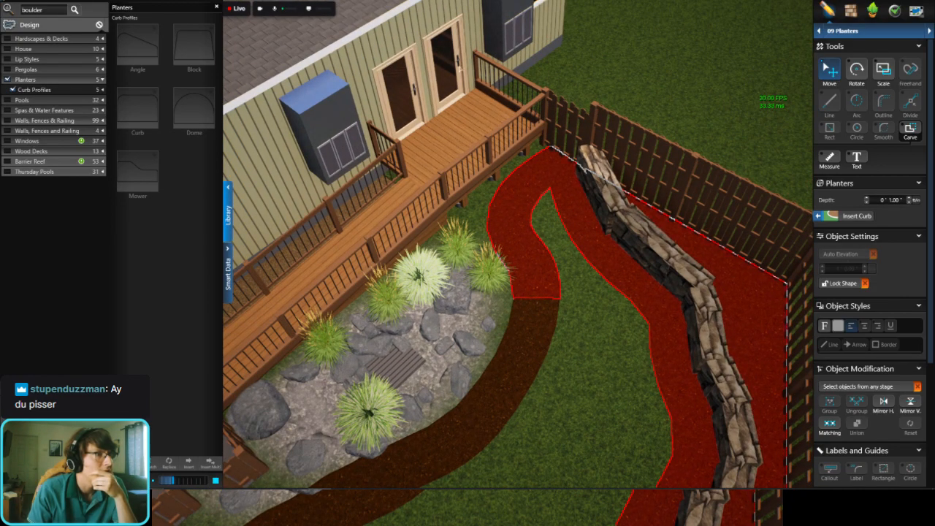
{"action": "key", "text": "space"}
{"action": "scroll", "coordinate": [523, 150], "scroll_direction": "down", "scroll_amount": 8}
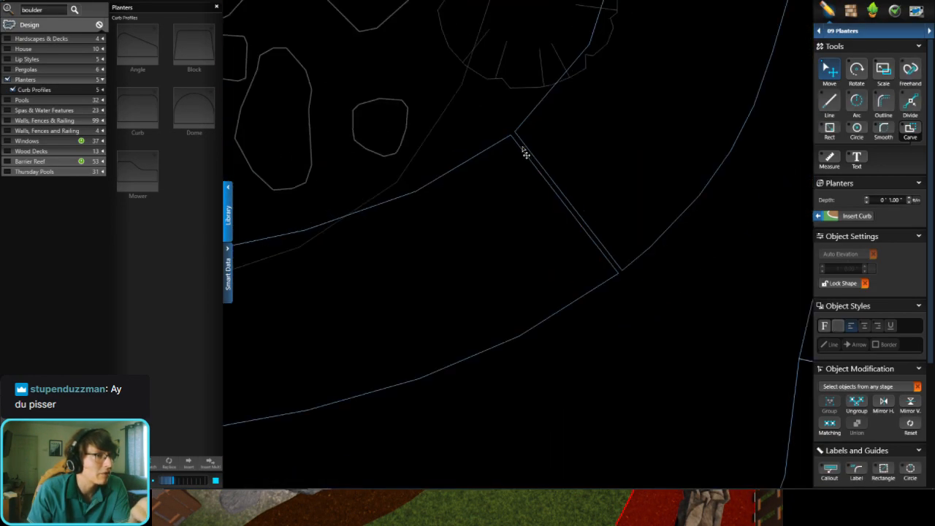
{"action": "scroll", "coordinate": [548, 157], "scroll_direction": "up", "scroll_amount": 4}
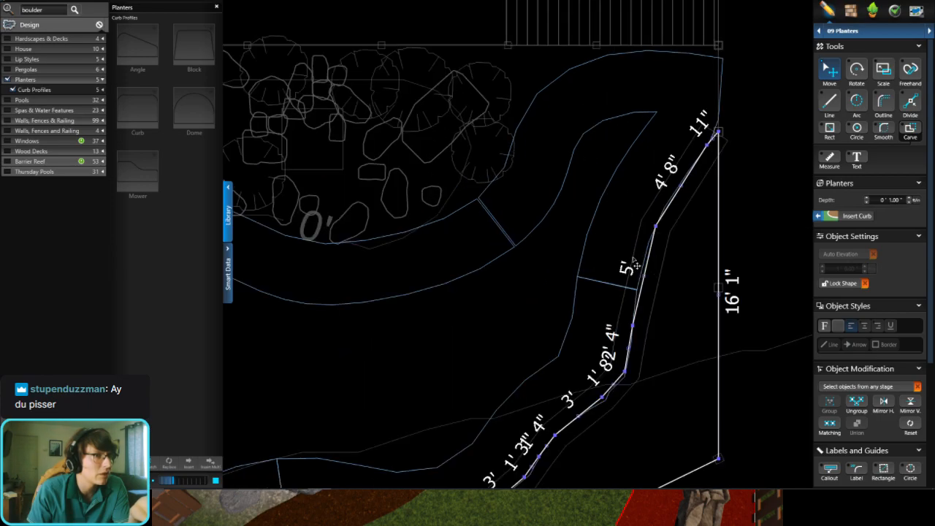
{"action": "scroll", "coordinate": [649, 270], "scroll_direction": "down", "scroll_amount": 3}
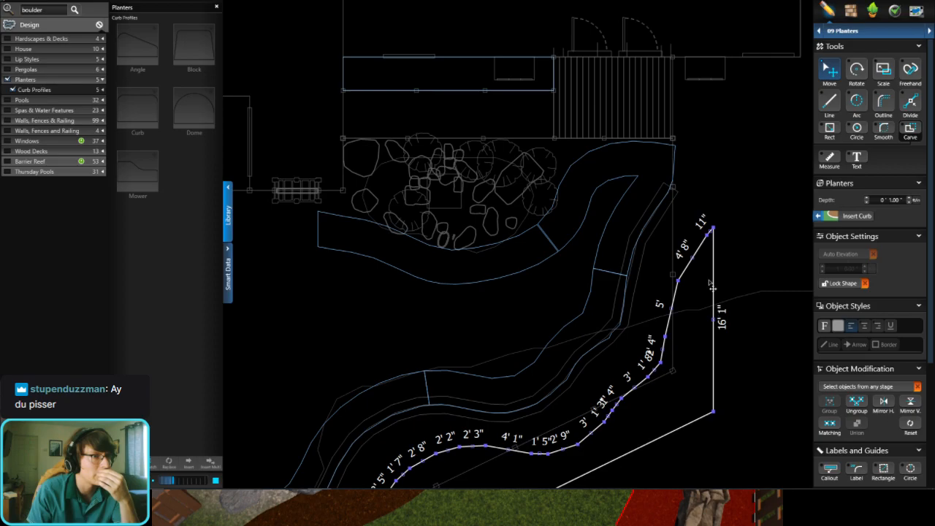
{"action": "left_click", "coordinate": [713, 281]}
Step: Pull the second planter's 3' end edge slightly away from the third planter, leaving an adjoining segment of about 2' 3"
{"action": "scroll", "coordinate": [682, 211], "scroll_direction": "up", "scroll_amount": 3}
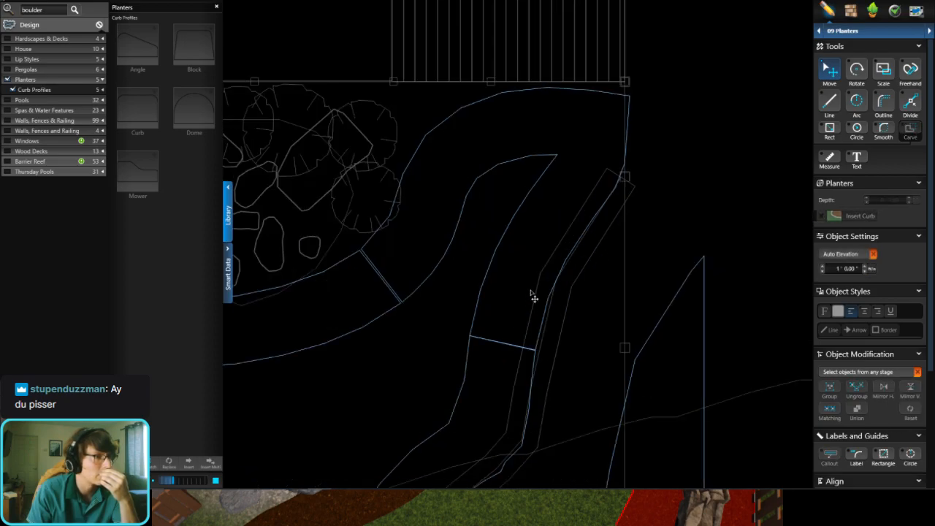
{"action": "left_click", "coordinate": [540, 346]}
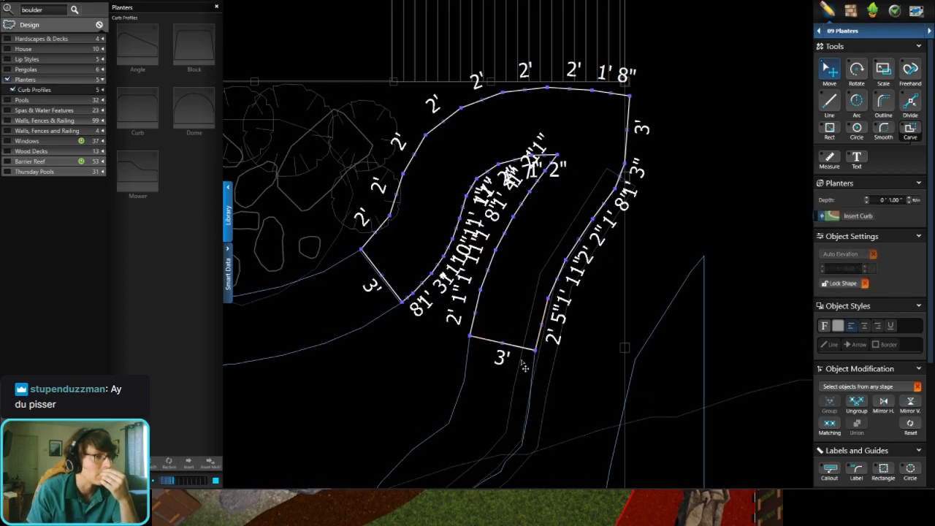
{"action": "scroll", "coordinate": [521, 358], "scroll_direction": "up", "scroll_amount": 5}
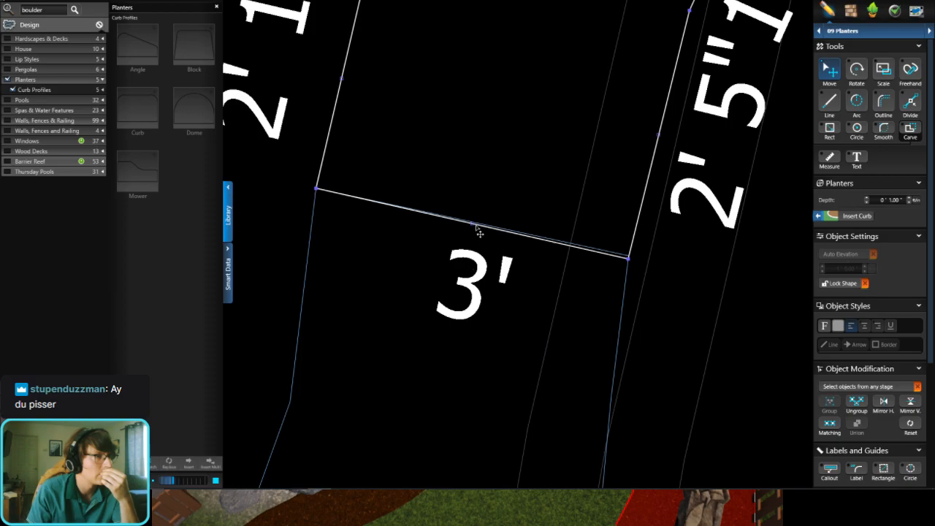
{"action": "left_click_drag", "start_coordinate": [477, 226], "coordinate": [479, 219]}
Step: Pull the third planter's 3' end edge slightly away from the fourth planter, leaving an adjoining segment of about 1' 10"
{"action": "scroll", "coordinate": [475, 213], "scroll_direction": "down", "scroll_amount": 4}
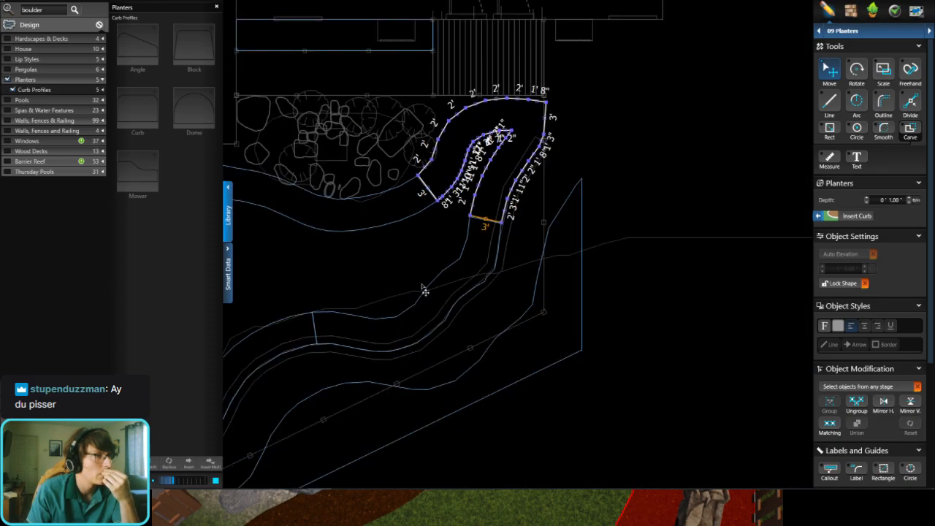
{"action": "scroll", "coordinate": [362, 331], "scroll_direction": "up", "scroll_amount": 2}
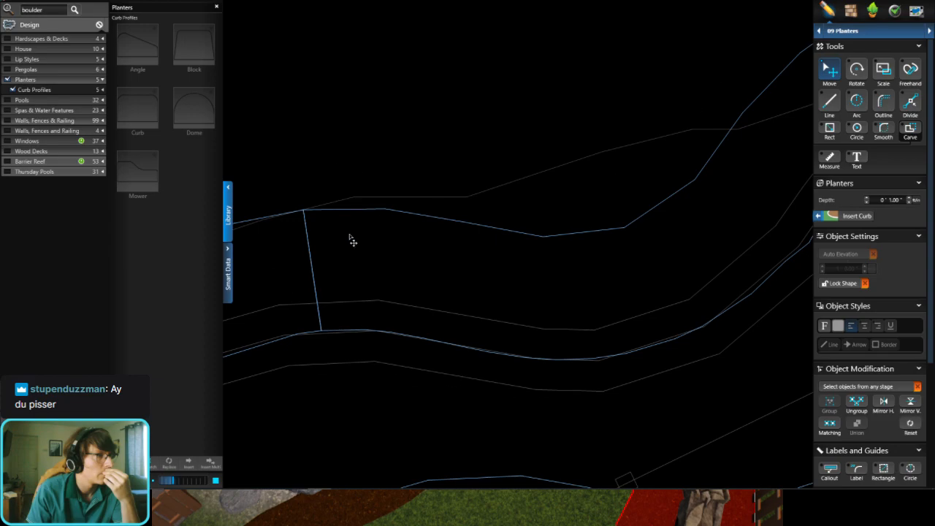
{"action": "left_click", "coordinate": [320, 273]}
{"action": "left_click_drag", "start_coordinate": [315, 276], "coordinate": [322, 275]}
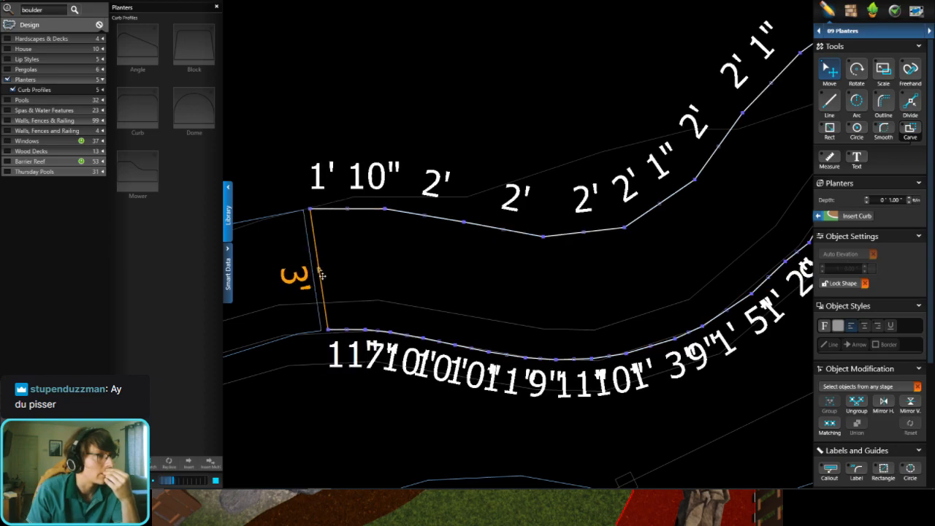
Step: Pull the fifth planter's 3' end edge slightly away from the fourth planter to leave a narrow gap, and deselect it
{"action": "scroll", "coordinate": [328, 271], "scroll_direction": "down", "scroll_amount": 4}
{"action": "scroll", "coordinate": [340, 263], "scroll_direction": "up", "scroll_amount": 2}
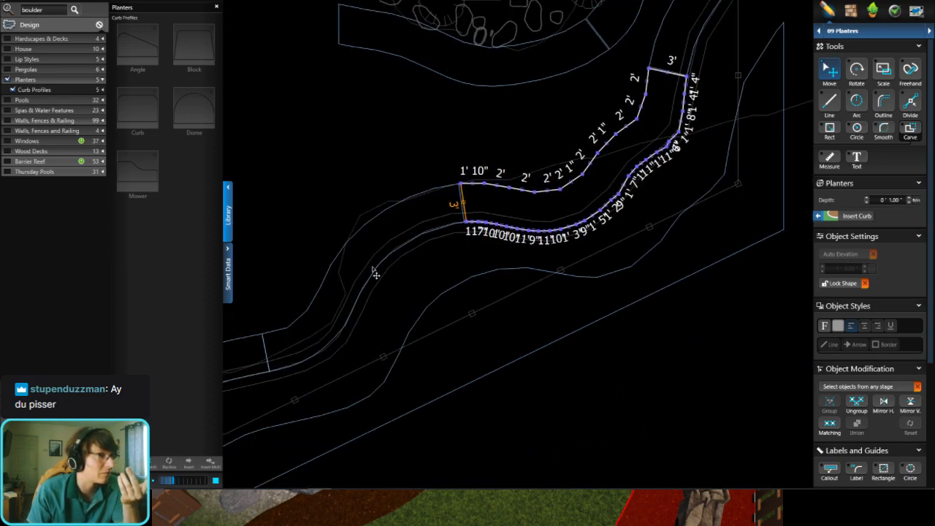
{"action": "scroll", "coordinate": [425, 298], "scroll_direction": "up", "scroll_amount": 5}
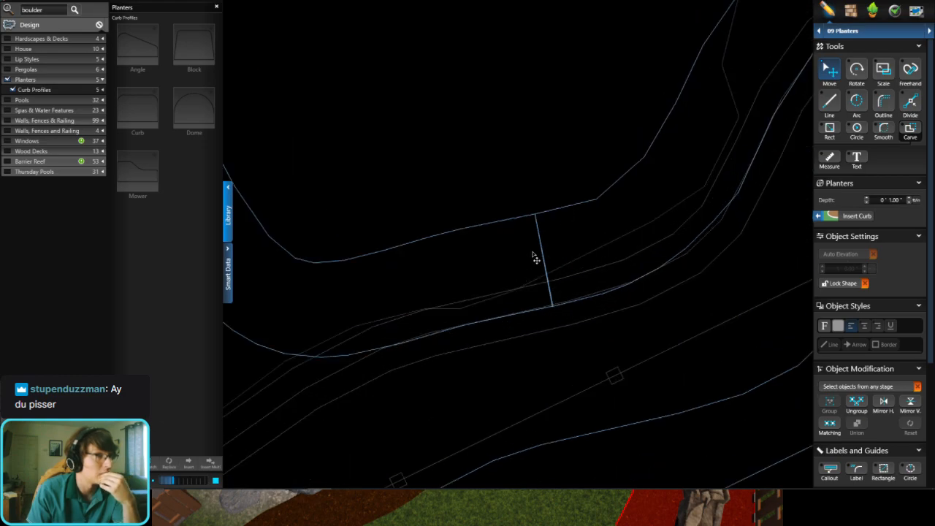
{"action": "left_click", "coordinate": [544, 257]}
{"action": "scroll", "coordinate": [551, 279], "scroll_direction": "up", "scroll_amount": 2}
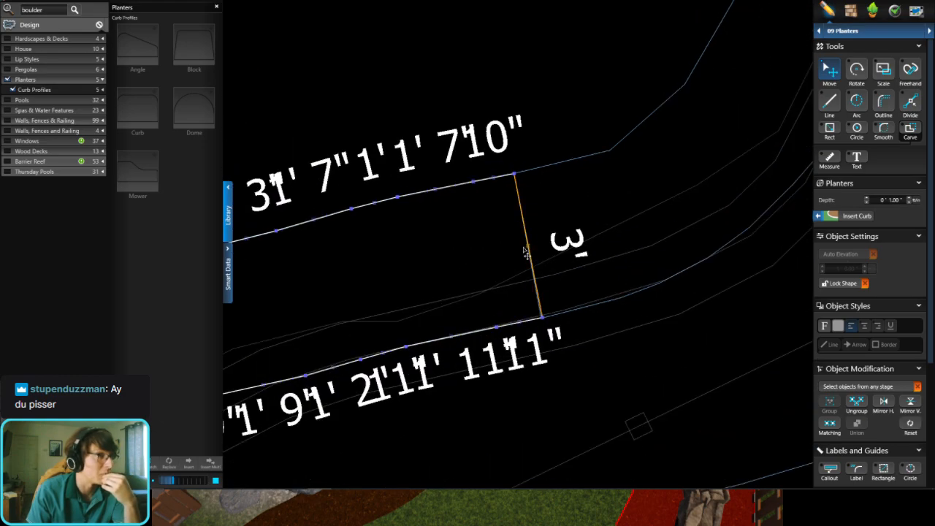
{"action": "left_click_drag", "start_coordinate": [525, 252], "coordinate": [522, 256]}
{"action": "left_click", "coordinate": [552, 217]}
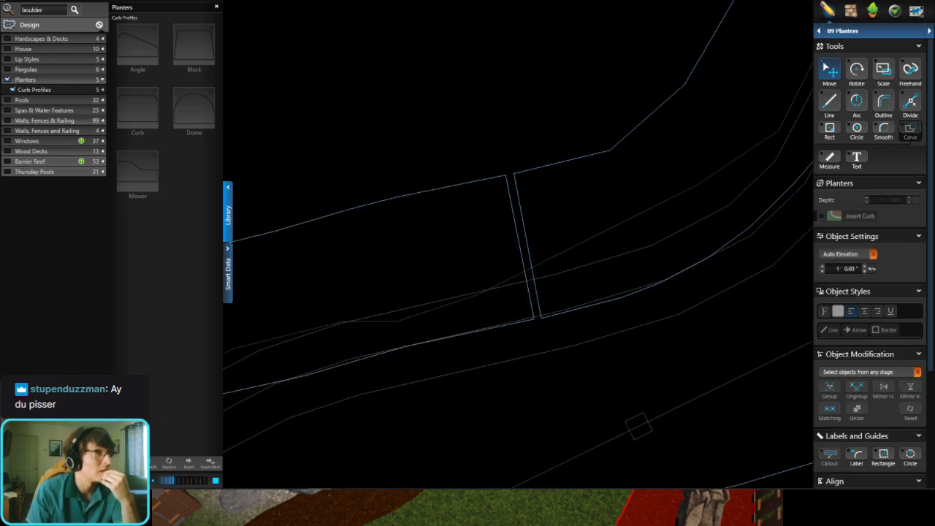
Step: Return to the 3D view of the yard and open the Materials stage
{"action": "key", "text": "space"}
{"action": "scroll", "coordinate": [538, 266], "scroll_direction": "down", "scroll_amount": 4}
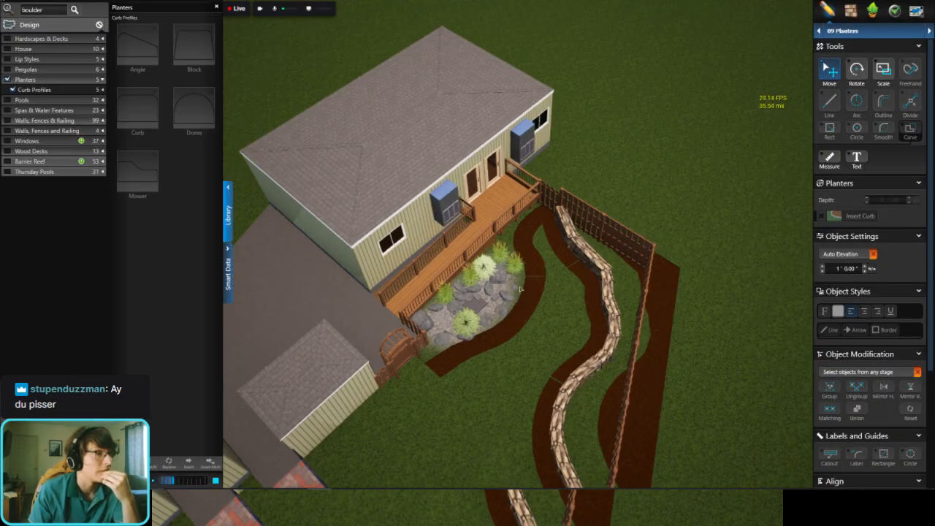
{"action": "scroll", "coordinate": [538, 266], "scroll_direction": "up", "scroll_amount": 2}
{"action": "key", "text": "m"}
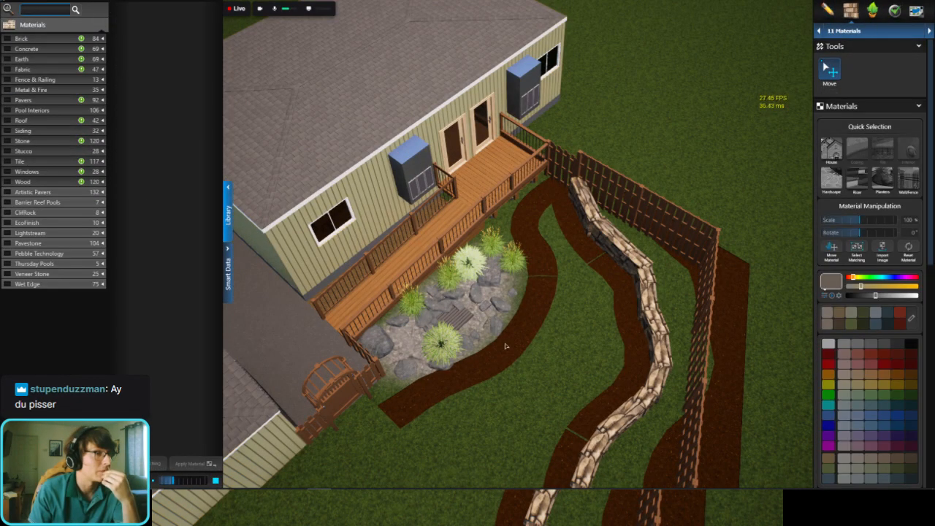
Step: Search the materials for gravel and apply Gravel, Gray 2" to the first planter beside the rock bed
{"action": "double_click", "coordinate": [504, 344]}
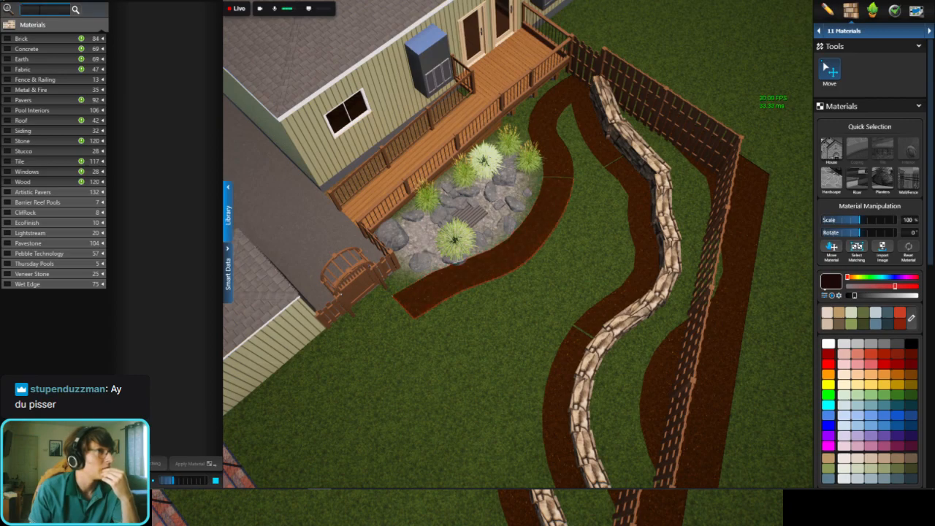
{"action": "left_click", "coordinate": [40, 10]}
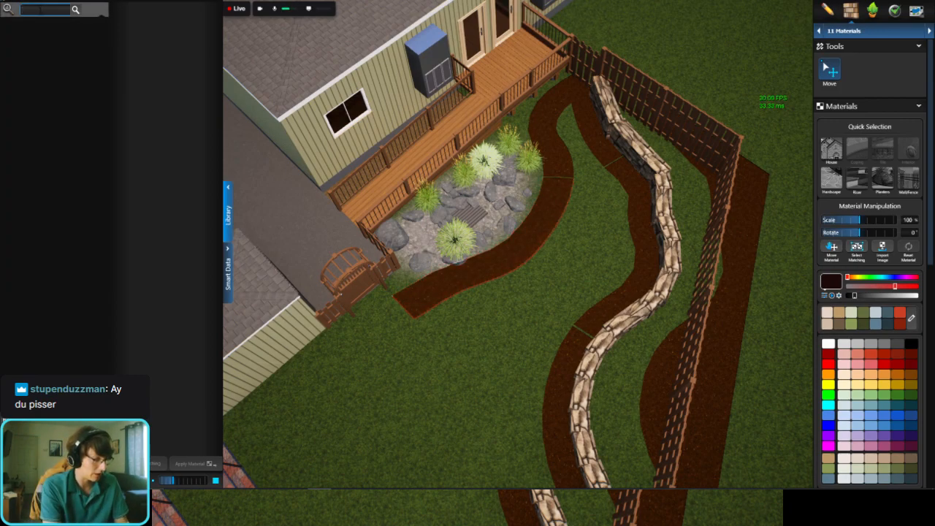
{"action": "type", "text": "grave"}
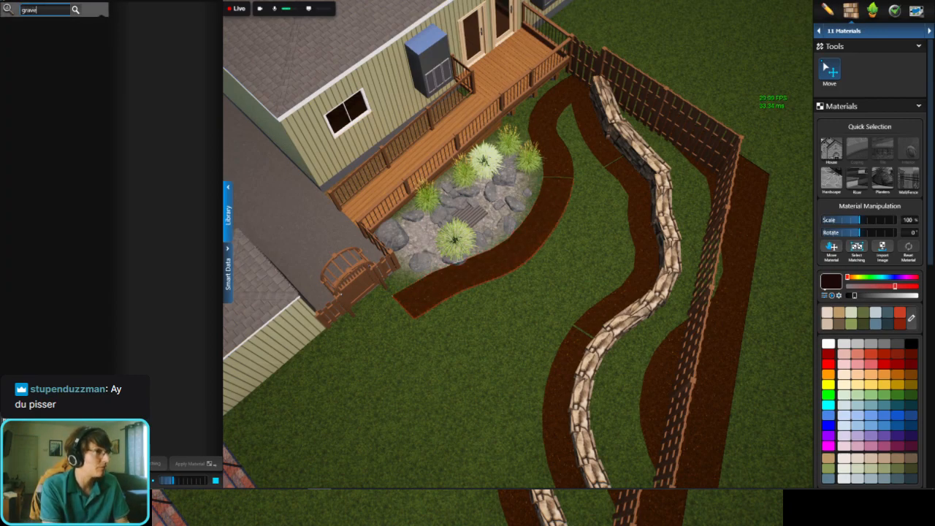
{"action": "type", "text": "l"}
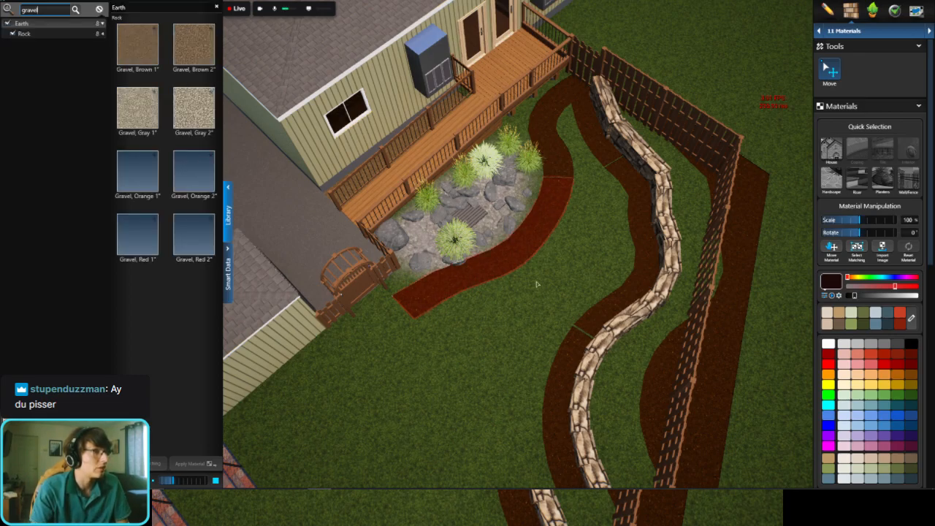
{"action": "scroll", "coordinate": [474, 294], "scroll_direction": "up", "scroll_amount": 5}
{"action": "left_click", "coordinate": [194, 114]}
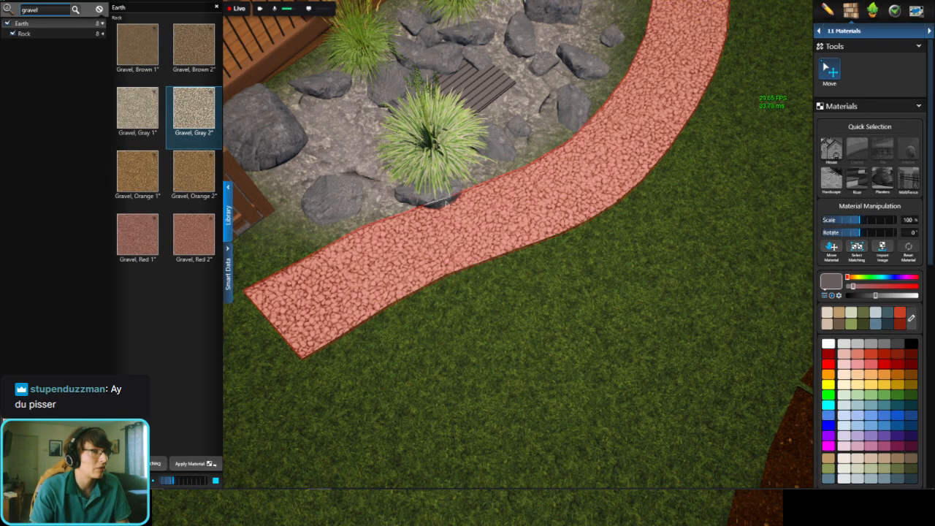
Step: Examine the second planter by the deck and the planter sections along the stone wall from several angles
{"action": "scroll", "coordinate": [447, 205], "scroll_direction": "down", "scroll_amount": 5}
{"action": "middle_click_drag", "start_coordinate": [573, 98], "coordinate": [507, 173]}
{"action": "scroll", "coordinate": [512, 162], "scroll_direction": "up", "scroll_amount": 5}
{"action": "left_click", "coordinate": [516, 150]}
{"action": "middle_click_drag", "start_coordinate": [514, 67], "coordinate": [514, 150]}
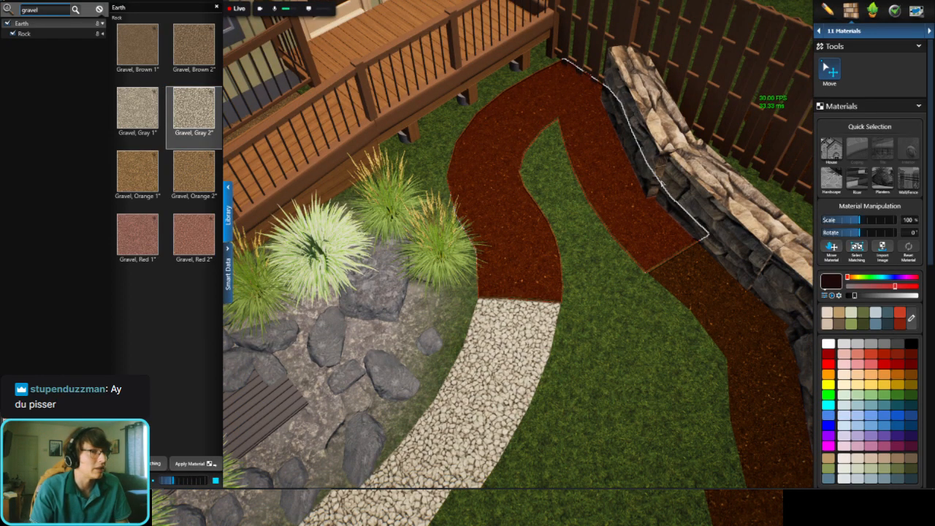
{"action": "scroll", "coordinate": [525, 225], "scroll_direction": "down", "scroll_amount": 3}
{"action": "middle_click_drag", "start_coordinate": [524, 225], "coordinate": [349, 265]}
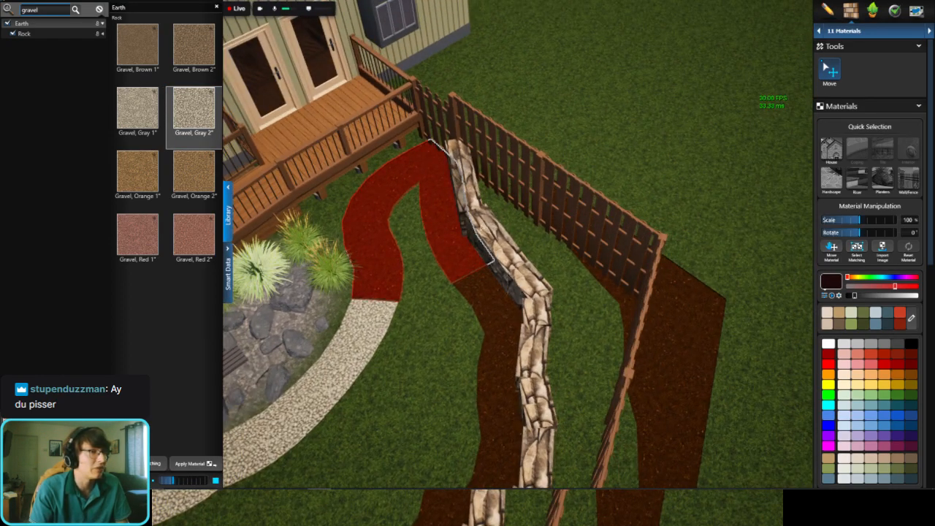
{"action": "scroll", "coordinate": [479, 227], "scroll_direction": "down", "scroll_amount": 3}
{"action": "middle_click_drag", "start_coordinate": [455, 279], "coordinate": [517, 223]}
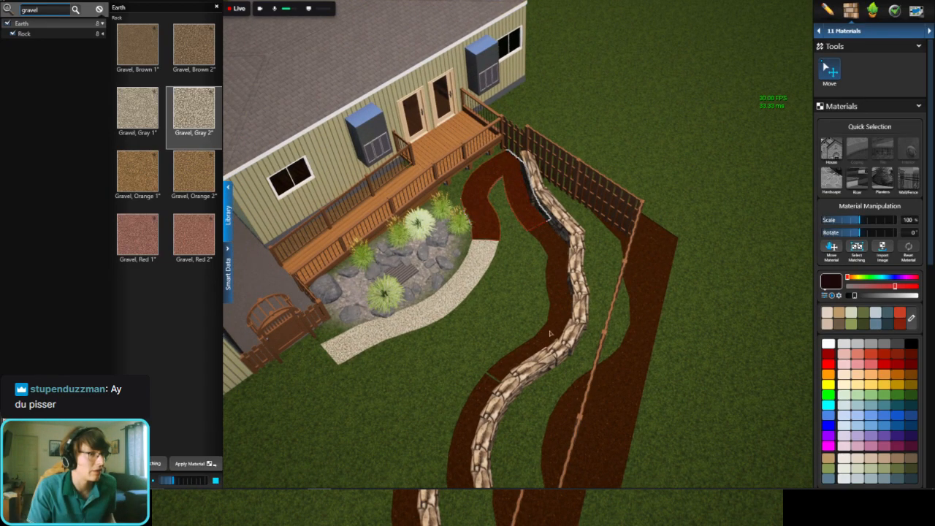
{"action": "right_click_drag", "start_coordinate": [561, 349], "coordinate": [603, 346]}
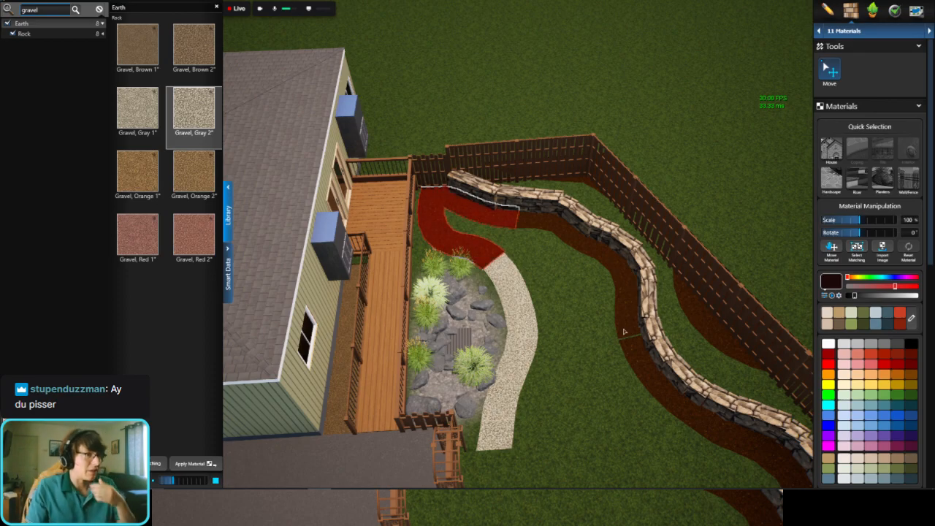
{"action": "middle_click_drag", "start_coordinate": [620, 301], "coordinate": [463, 300]}
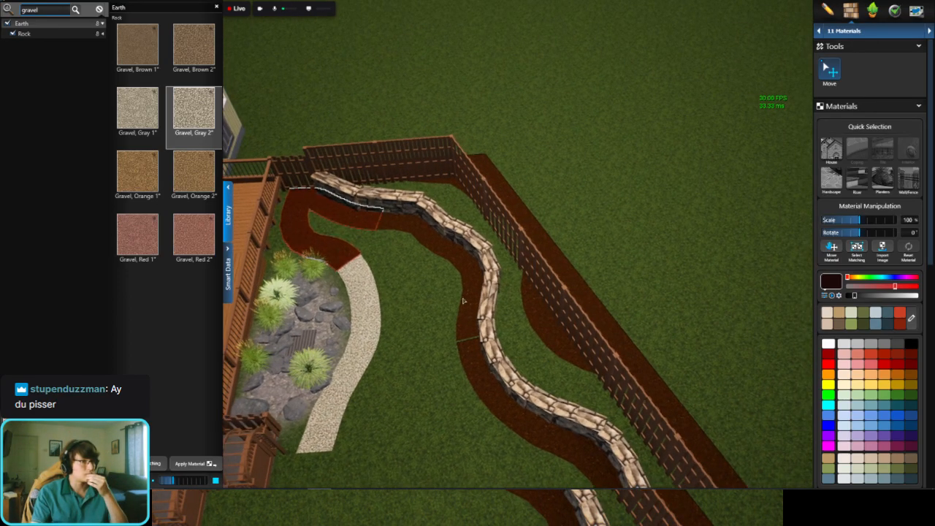
Step: Search the materials for mulch and apply Brown to the third planter along the stone wall, after trying Black
{"action": "left_click", "coordinate": [443, 253]}
{"action": "right_click_drag", "start_coordinate": [443, 253], "coordinate": [444, 253]}
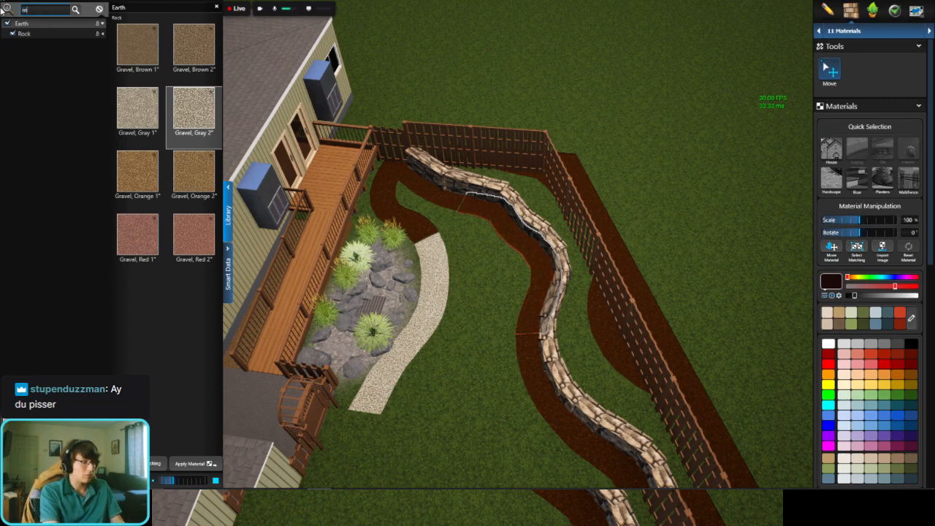
{"action": "type", "text": "ch"}
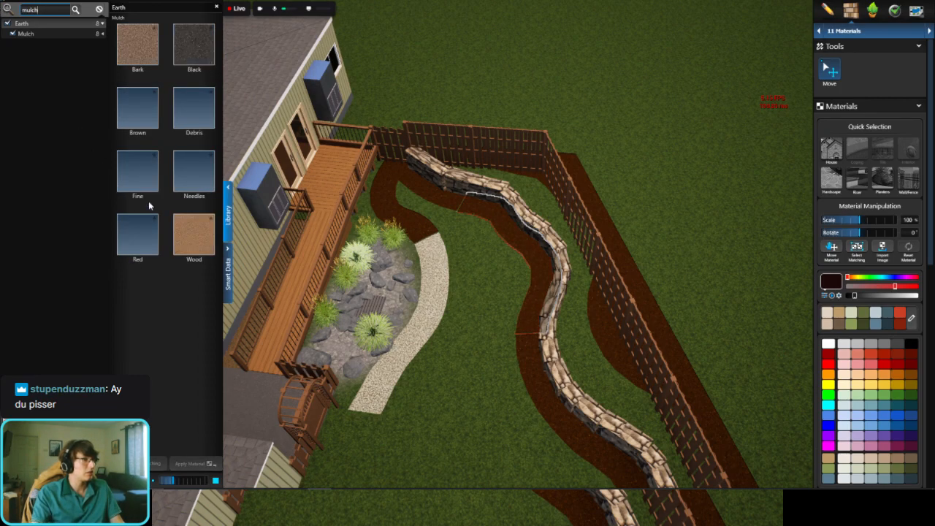
{"action": "left_click", "coordinate": [196, 44]}
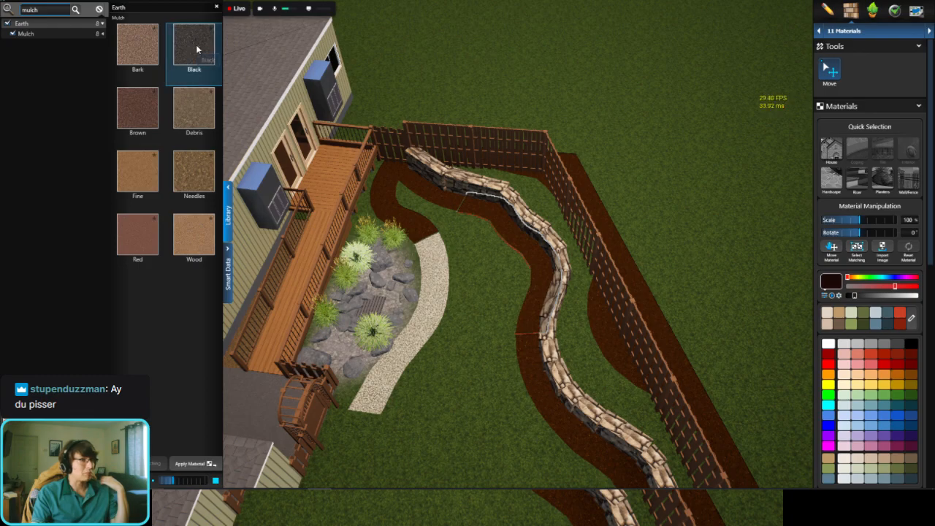
{"action": "right_click_drag", "start_coordinate": [568, 402], "coordinate": [657, 395]}
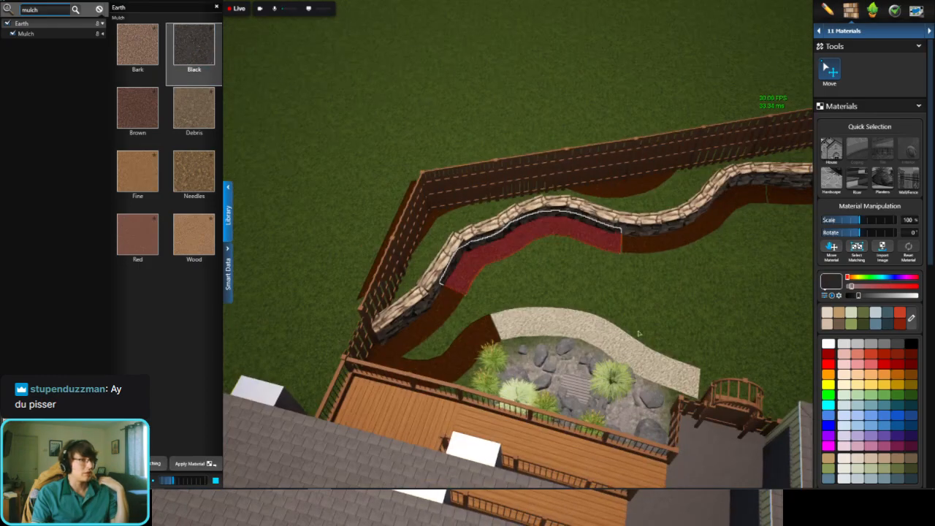
{"action": "scroll", "coordinate": [570, 365], "scroll_direction": "up", "scroll_amount": 5}
{"action": "left_click", "coordinate": [138, 117]}
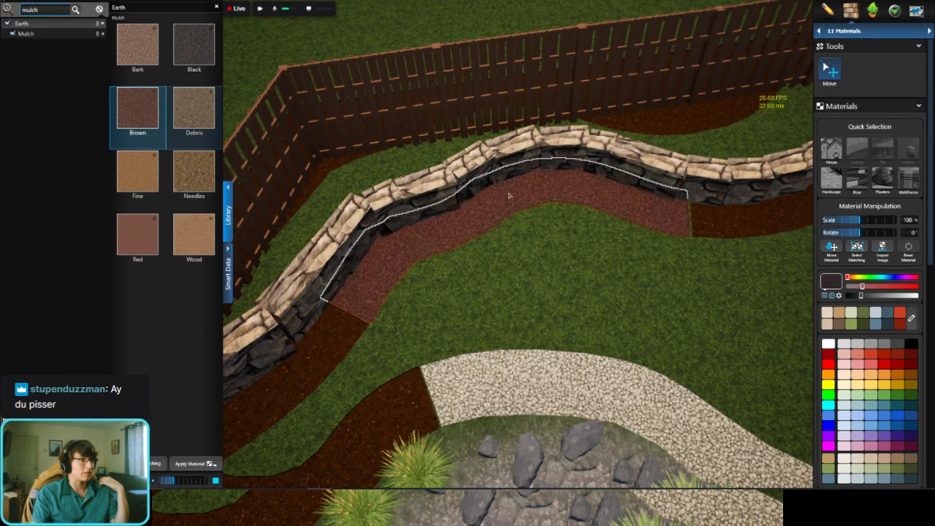
Step: Select the fourth planter section, next to the brown mulch one along the stone wall, and search the materials for sand
{"action": "right_click_drag", "start_coordinate": [695, 211], "coordinate": [289, 257]}
{"action": "left_click", "coordinate": [466, 208]}
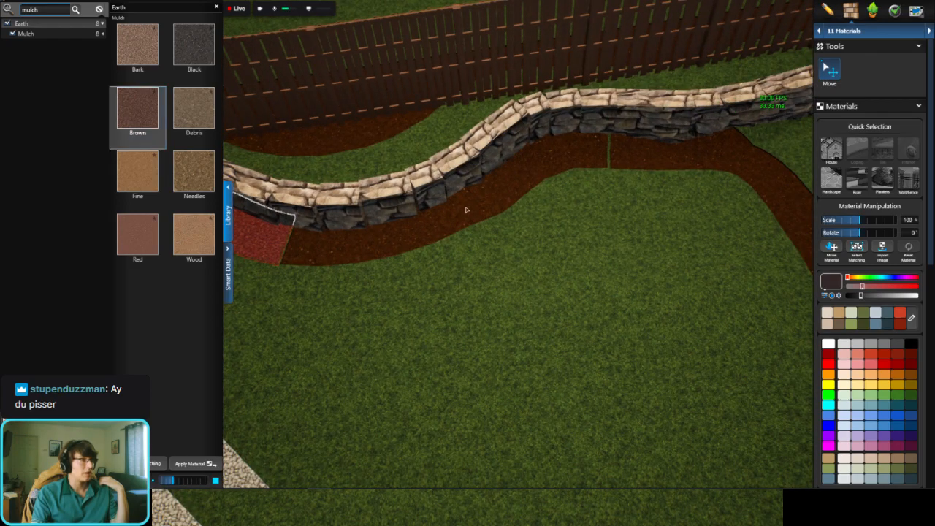
{"action": "right_click_drag", "start_coordinate": [466, 209], "coordinate": [427, 191]}
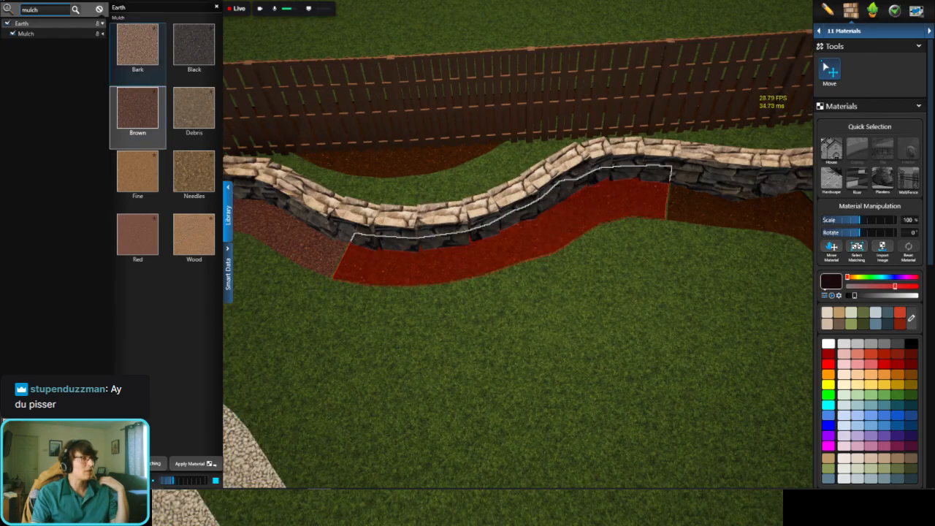
{"action": "left_click", "coordinate": [100, 11]}
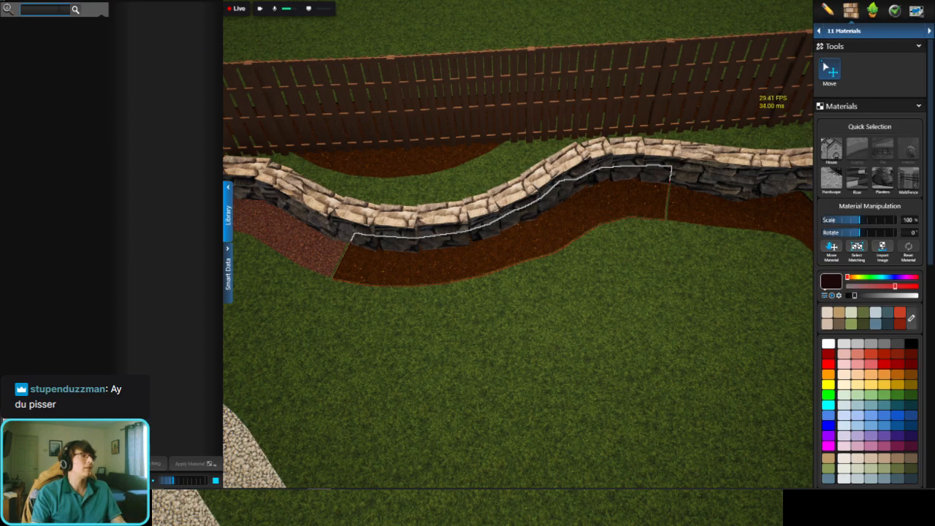
{"action": "type", "text": "sand"}
{"action": "key", "text": "Return"}
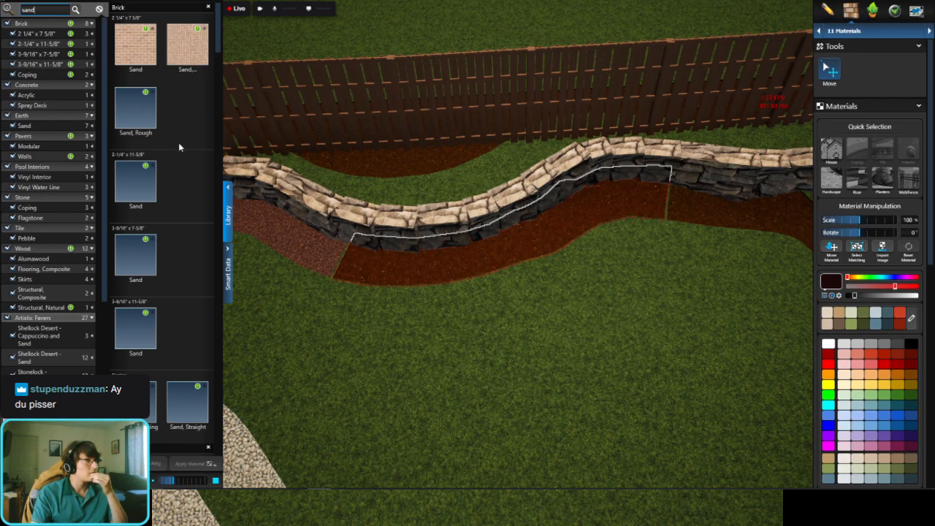
Step: Apply the Beach, Tan earth sand to the fourth planter section, after trying the Spray Deck Sand
{"action": "scroll", "coordinate": [178, 143], "scroll_direction": "down", "scroll_amount": 2}
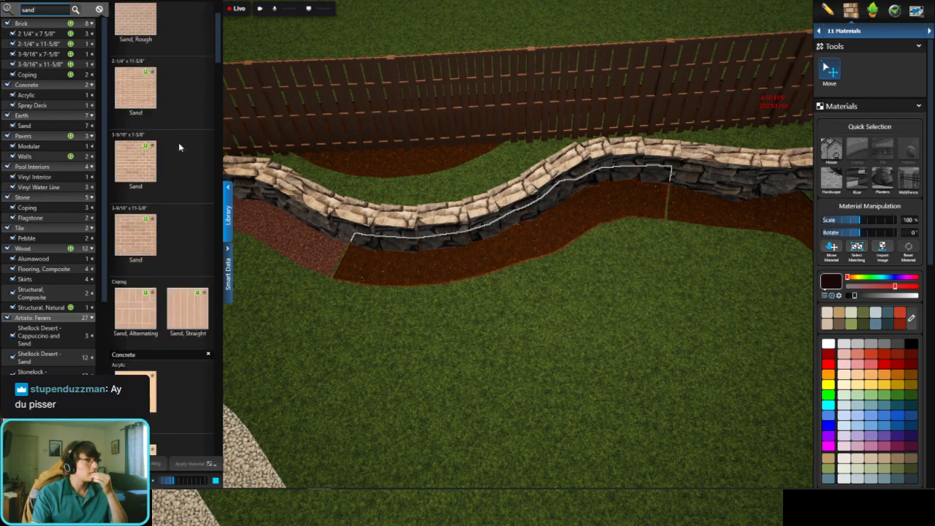
{"action": "scroll", "coordinate": [178, 146], "scroll_direction": "down", "scroll_amount": 2}
{"action": "left_click", "coordinate": [140, 336]}
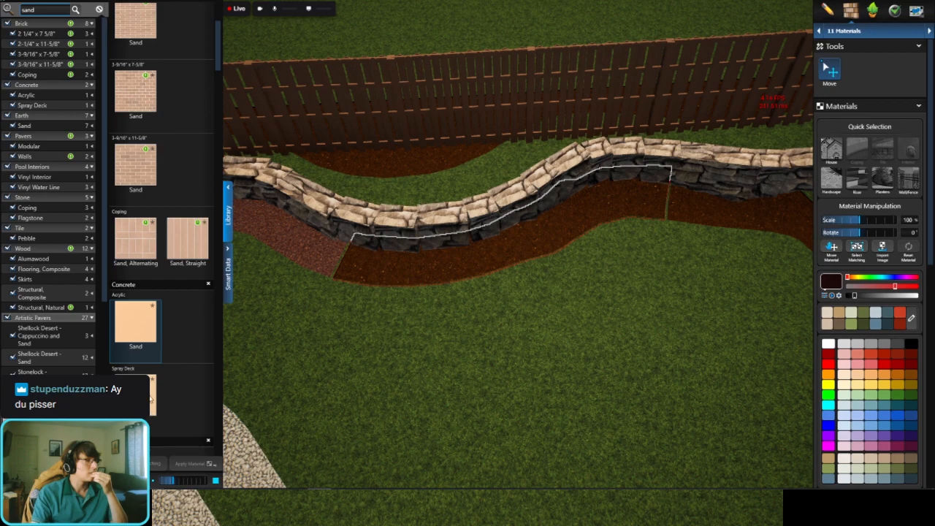
{"action": "left_click", "coordinate": [150, 396]}
{"action": "scroll", "coordinate": [157, 365], "scroll_direction": "down", "scroll_amount": 8}
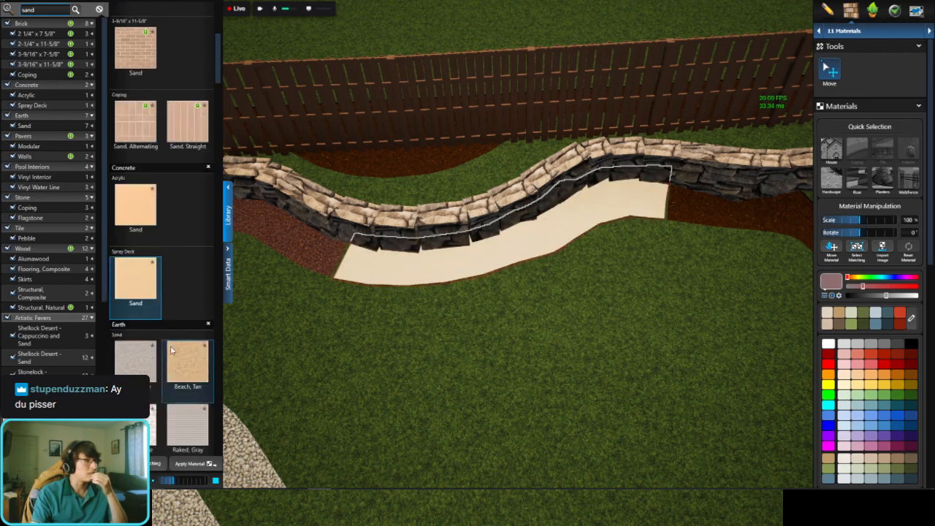
{"action": "left_click", "coordinate": [191, 188]}
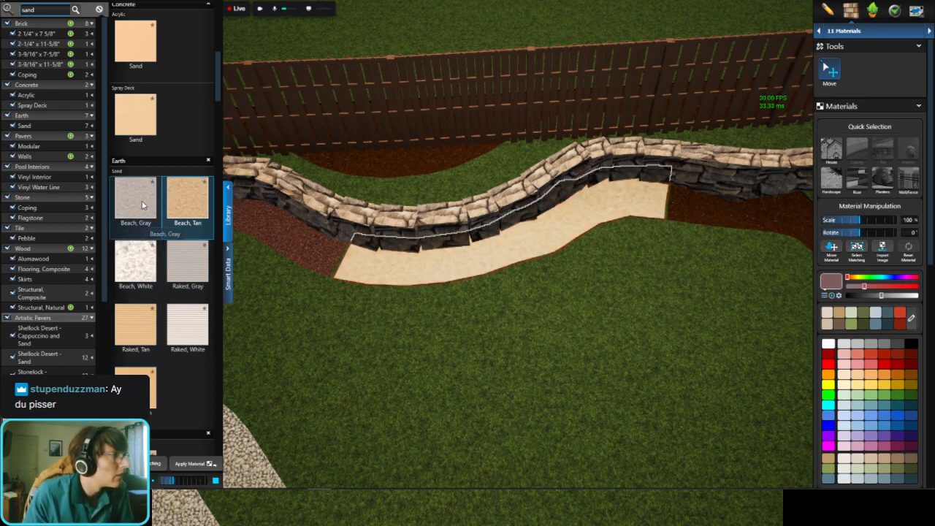
Step: Search the materials for gravel and apply Gravel, Brown 1" to the last, hooked planter section, after trying Gravel, Red 1"
{"action": "middle_click_drag", "start_coordinate": [710, 230], "coordinate": [568, 226]}
{"action": "scroll", "coordinate": [567, 226], "scroll_direction": "down", "scroll_amount": 3}
{"action": "scroll", "coordinate": [567, 226], "scroll_direction": "down", "scroll_amount": 3}
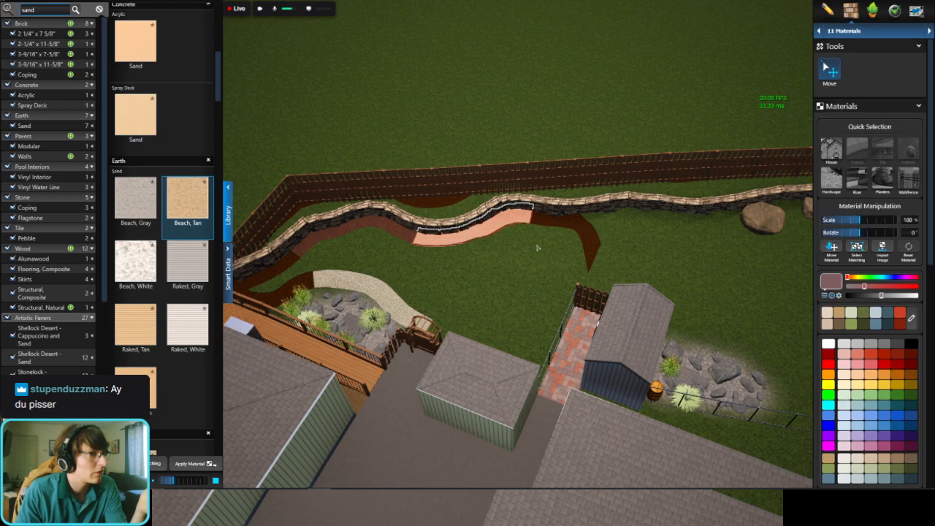
{"action": "left_click", "coordinate": [574, 226]}
{"action": "right_click_drag", "start_coordinate": [574, 226], "coordinate": [580, 249]}
{"action": "scroll", "coordinate": [580, 248], "scroll_direction": "up", "scroll_amount": 3}
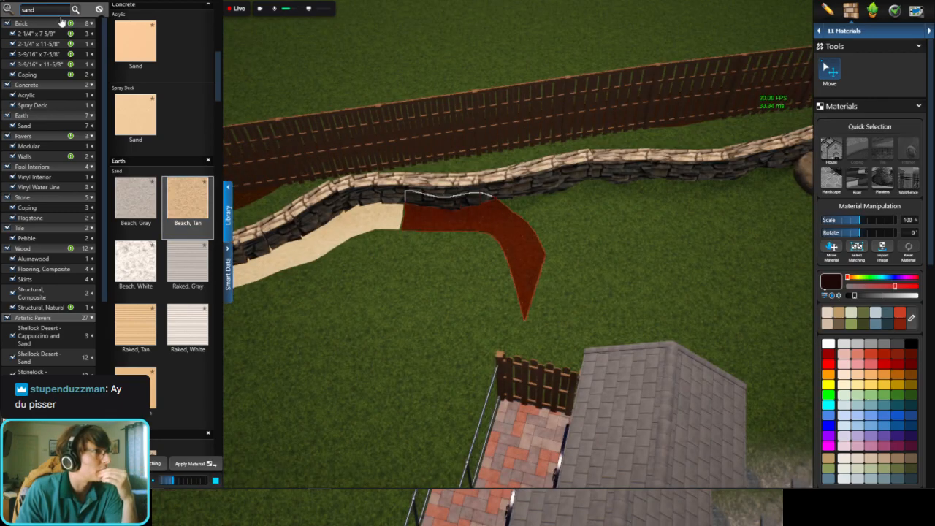
{"action": "type", "text": "gra"}
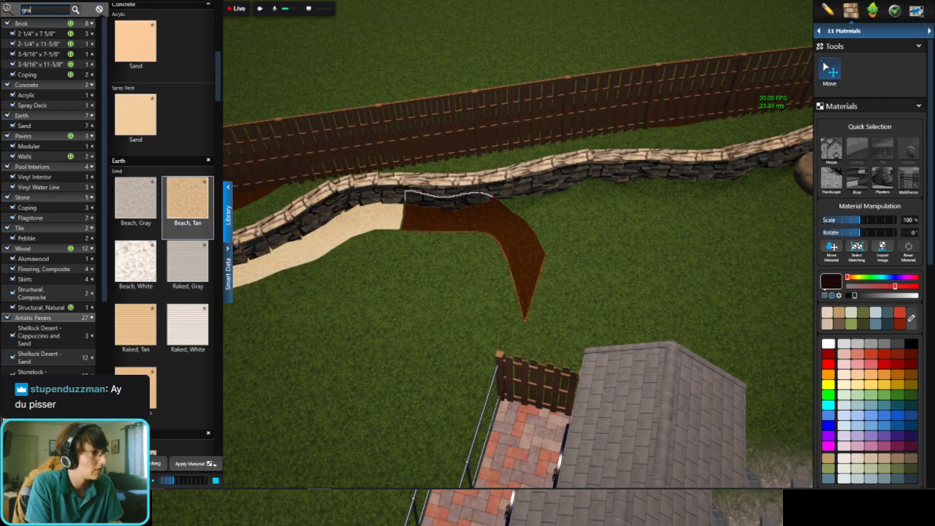
{"action": "type", "text": "vel"}
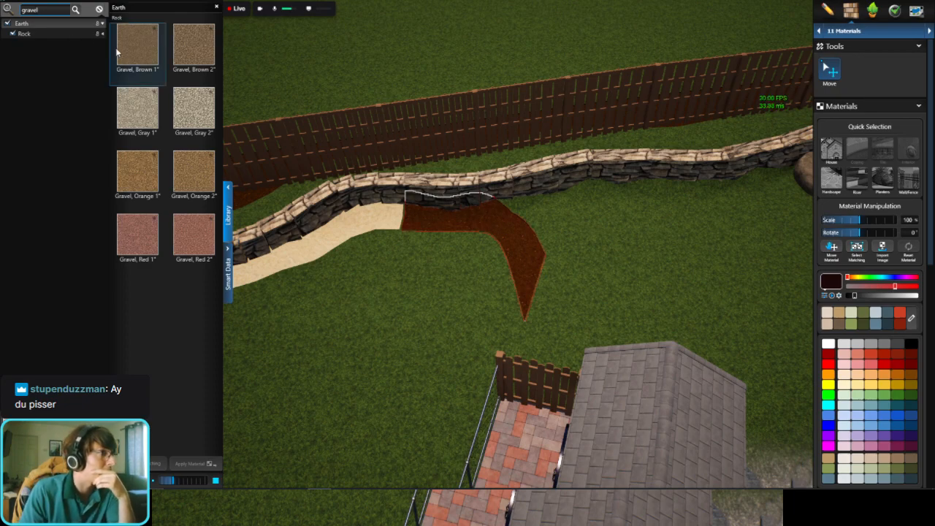
{"action": "double_click", "coordinate": [138, 237]}
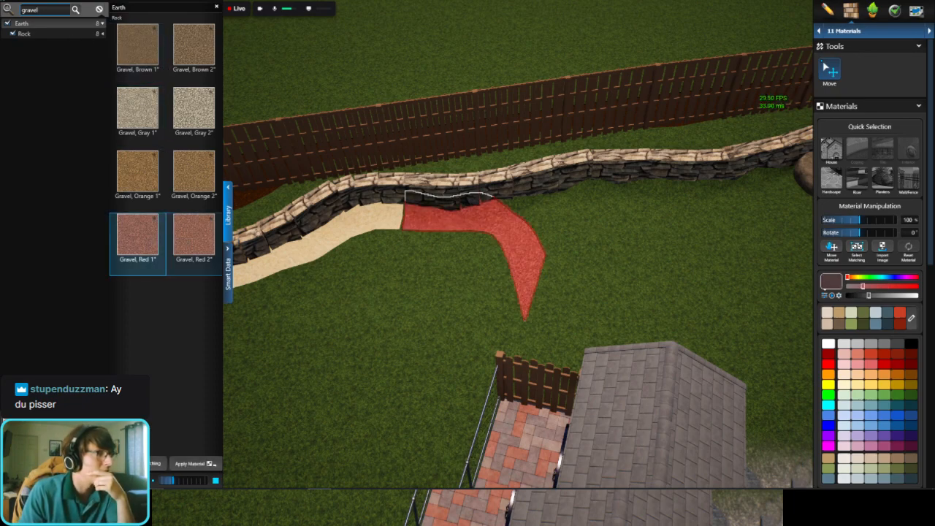
{"action": "double_click", "coordinate": [141, 55]}
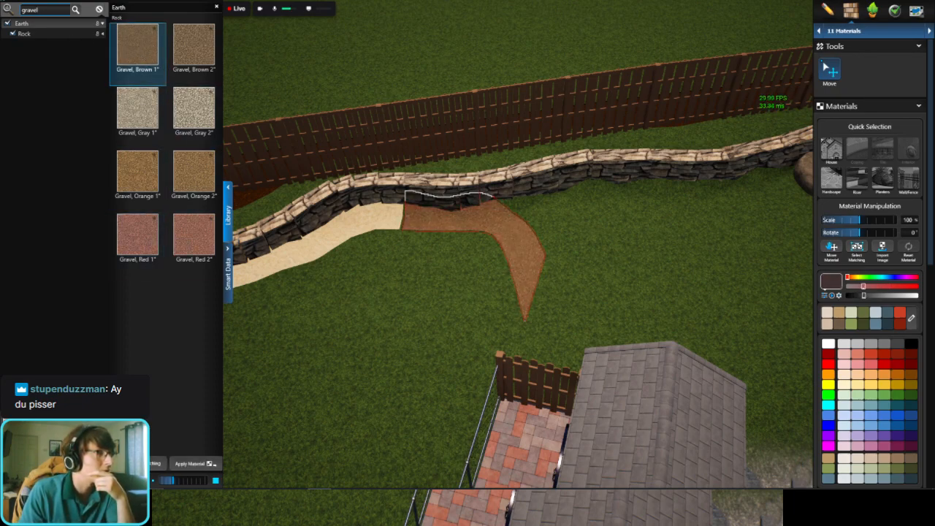
{"action": "left_click", "coordinate": [559, 281]}
Step: Open the Plants & Trees stage and search the plant library for thyme
{"action": "right_click_drag", "start_coordinate": [547, 270], "coordinate": [417, 87]}
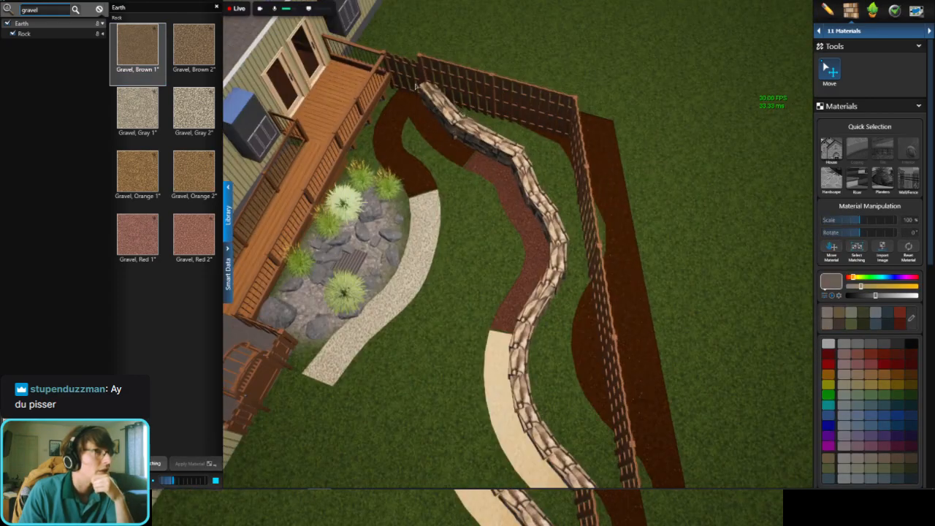
{"action": "left_click", "coordinate": [872, 13]}
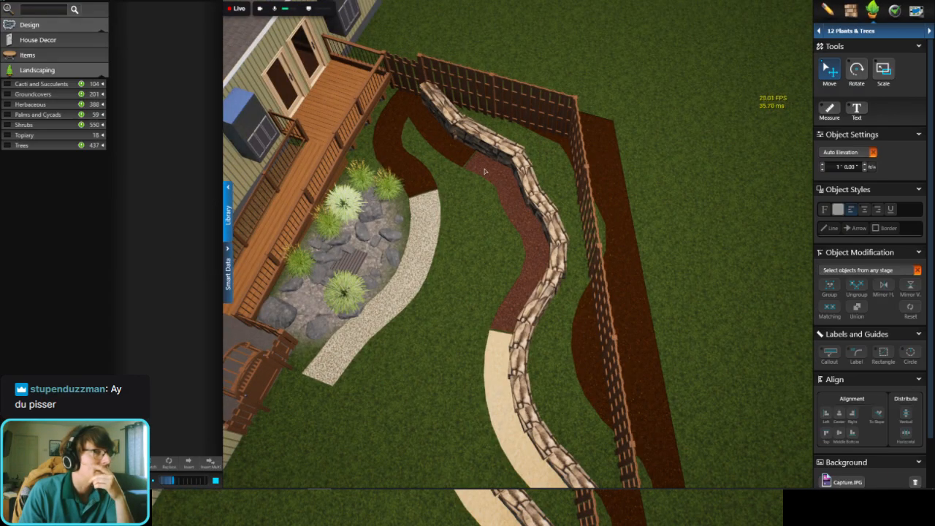
{"action": "left_click", "coordinate": [48, 8]}
{"action": "type", "text": "thyme"}
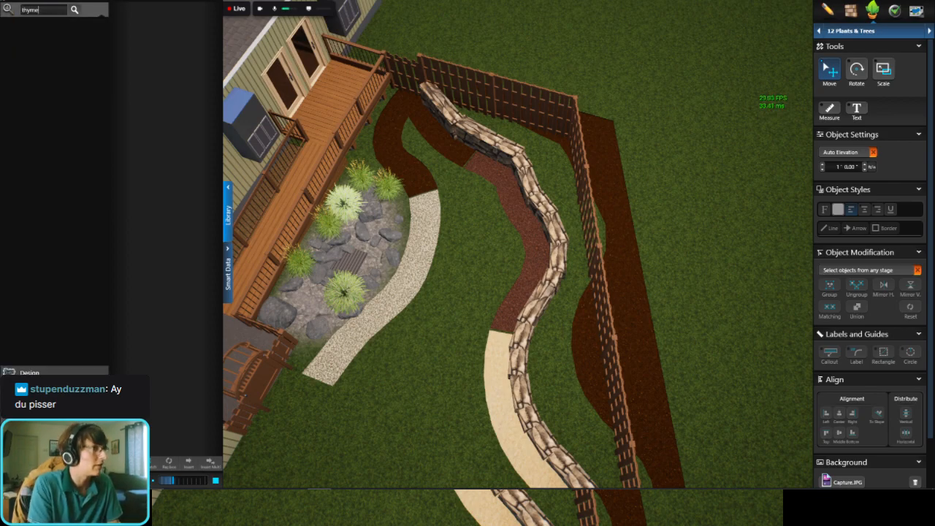
{"action": "key", "text": "Return"}
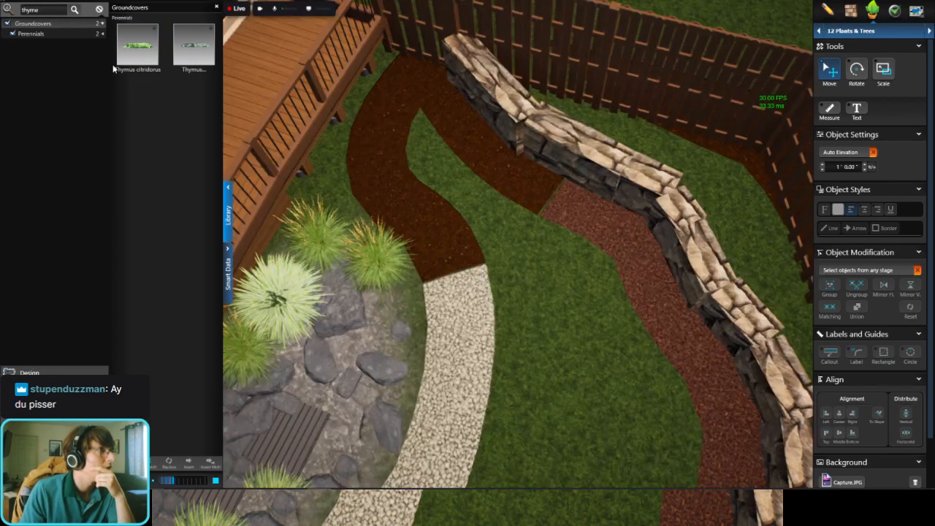
Step: Insert the second Thymus ground cover into the planter by the deck and scale it down to fit the planter's width
{"action": "left_click", "coordinate": [193, 45]}
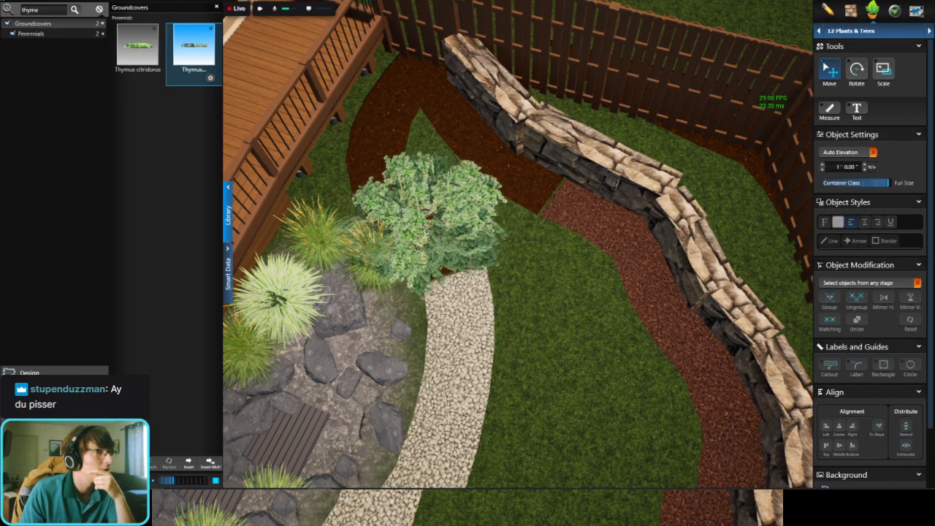
{"action": "left_click", "coordinate": [426, 233]}
{"action": "scroll", "coordinate": [517, 230], "scroll_direction": "up", "scroll_amount": 3}
{"action": "left_click", "coordinate": [884, 71]}
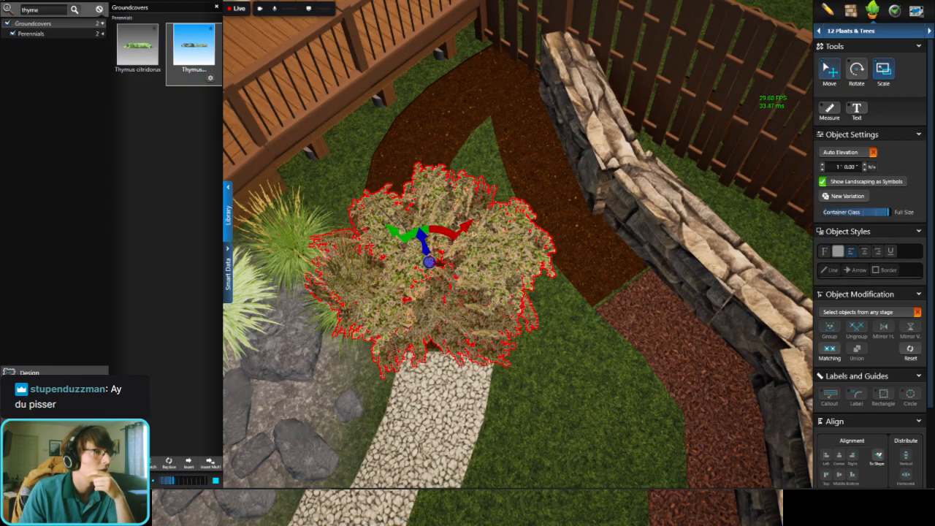
{"action": "mouse_move", "coordinate": [467, 231]}
{"action": "left_mouse_down"}
{"action": "mouse_move", "coordinate": [451, 244]}
{"action": "mouse_move", "coordinate": [457, 237]}
{"action": "left_mouse_up"}
{"action": "middle_click_drag", "start_coordinate": [645, 150], "coordinate": [707, 161]}
{"action": "scroll", "coordinate": [707, 161], "scroll_direction": "up", "scroll_amount": 3}
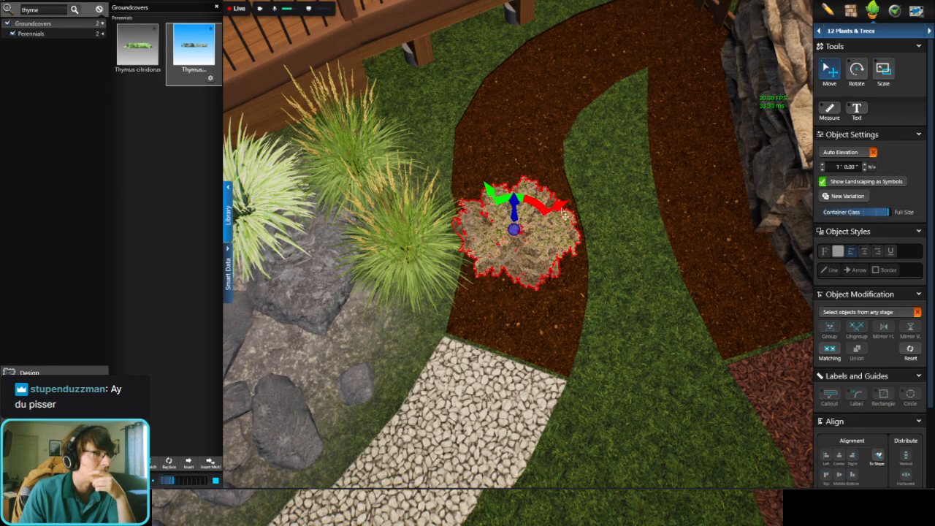
Step: Position the thyme plant within the deck-side planter, close to its border with the gray gravel section
{"action": "middle_click_drag", "start_coordinate": [572, 221], "coordinate": [576, 234]}
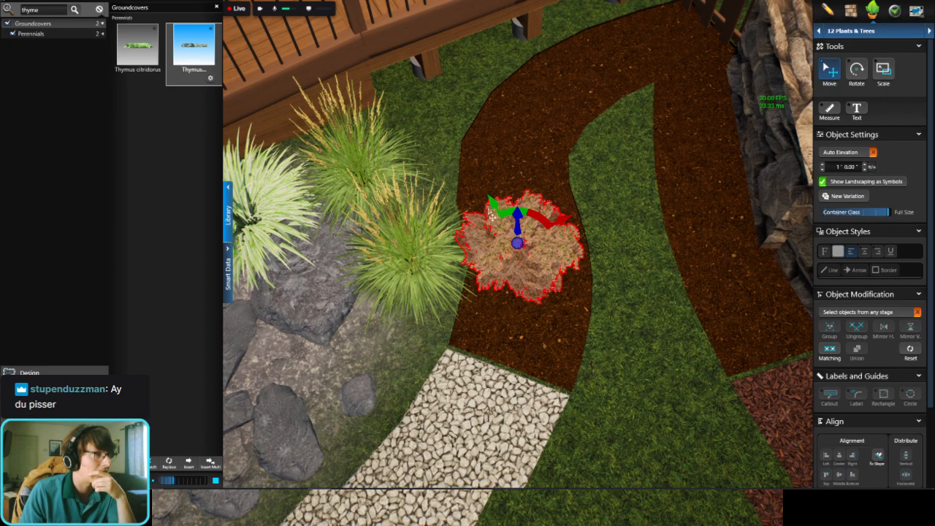
{"action": "left_click_drag", "start_coordinate": [501, 218], "coordinate": [514, 237]}
{"action": "middle_click_drag", "start_coordinate": [514, 237], "coordinate": [521, 238]}
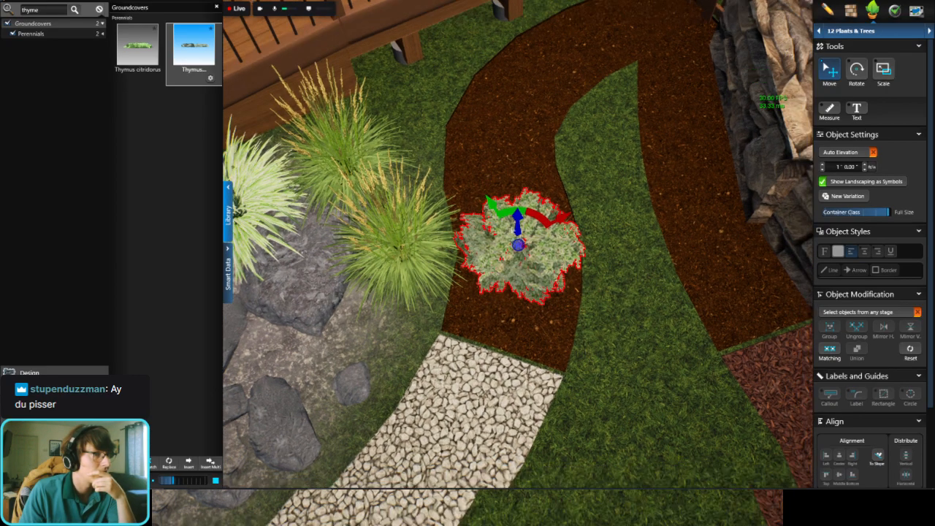
{"action": "left_click_drag", "start_coordinate": [494, 263], "coordinate": [502, 259]}
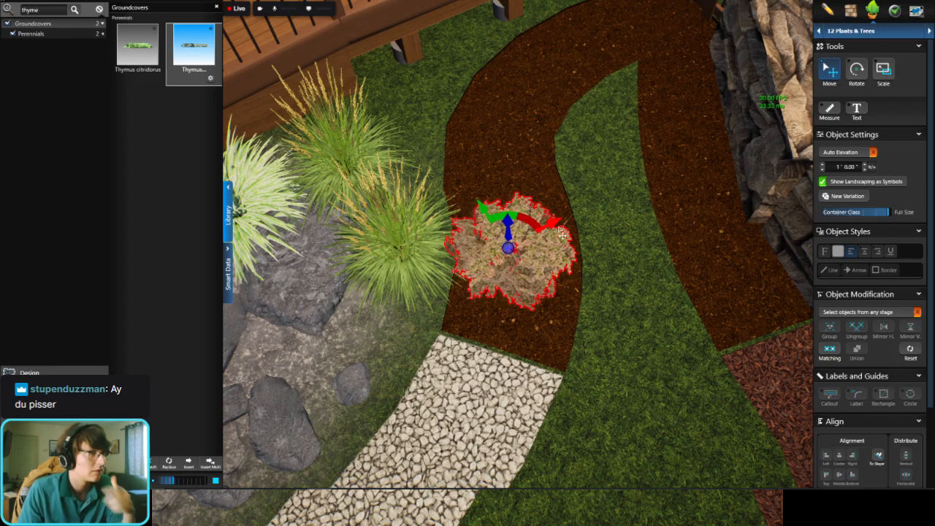
{"action": "middle_click_drag", "start_coordinate": [503, 259], "coordinate": [510, 255]}
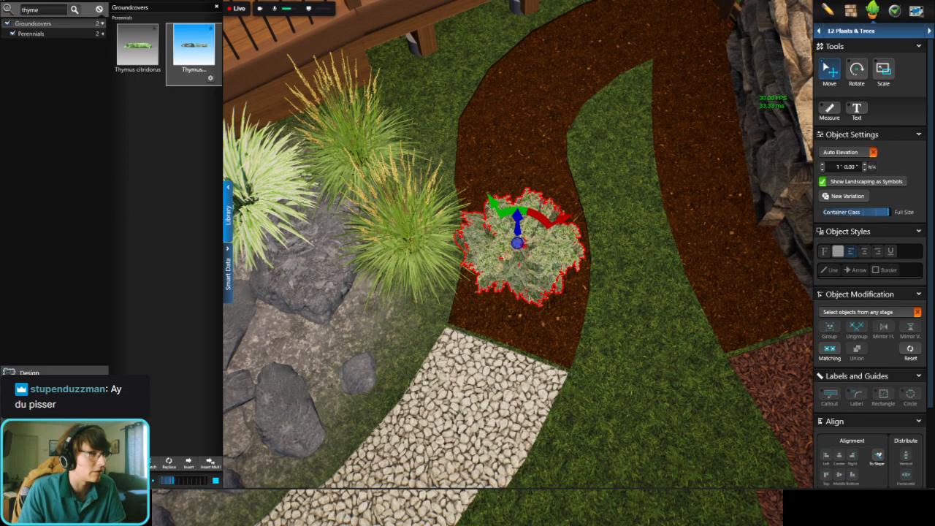
{"action": "left_click_drag", "start_coordinate": [539, 227], "coordinate": [539, 275]}
{"action": "middle_click_drag", "start_coordinate": [547, 211], "coordinate": [549, 160]}
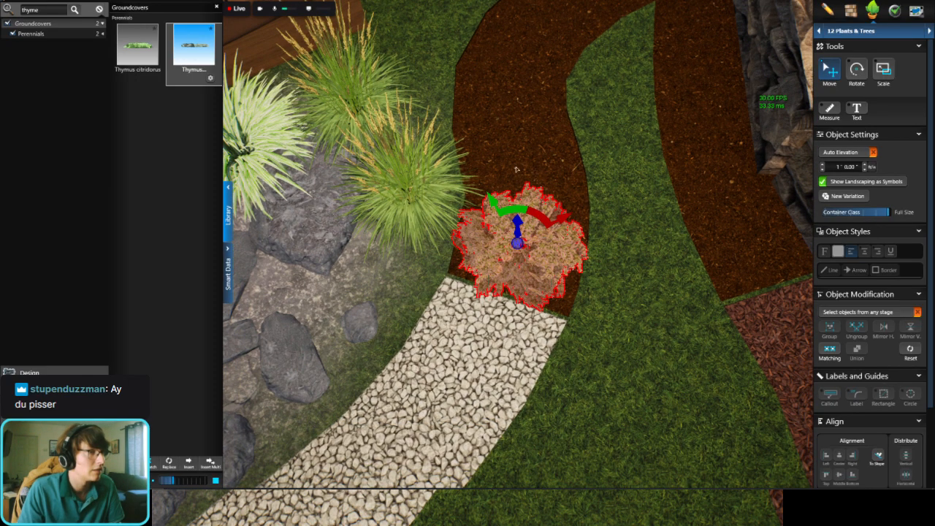
Step: Paste copies of the thyme plant along the deck-side planter, starting from its gravel end
{"action": "key", "text": "ctrl+v"}
{"action": "left_click", "coordinate": [520, 181]}
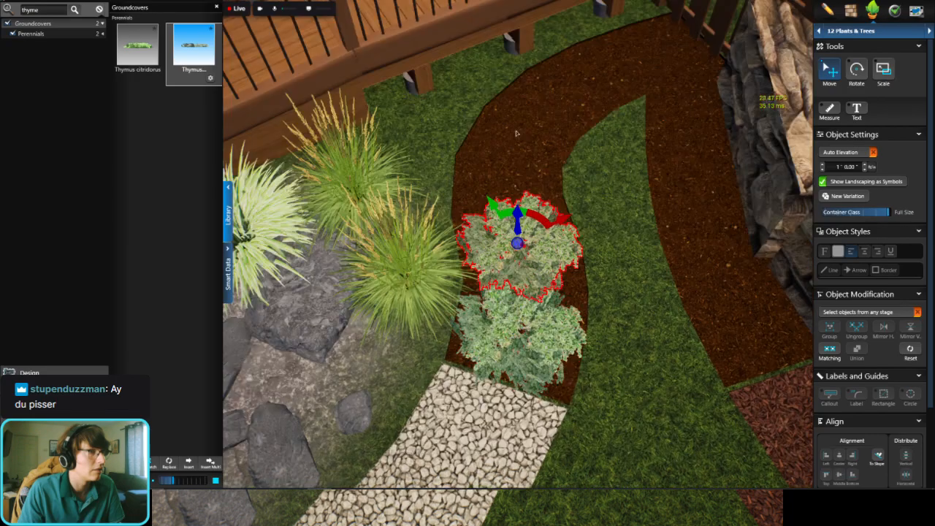
{"action": "left_click", "coordinate": [527, 187]}
{"action": "right_click_drag", "start_coordinate": [561, 197], "coordinate": [571, 145]}
Step: Enable Auto Elevation for all matching thyme plants and paste more copies around the planter's bend by the deck
{"action": "left_click", "coordinate": [829, 351]}
{"action": "left_click", "coordinate": [864, 156]}
{"action": "left_click", "coordinate": [570, 145]}
{"action": "middle_click_drag", "start_coordinate": [570, 145], "coordinate": [543, 170]}
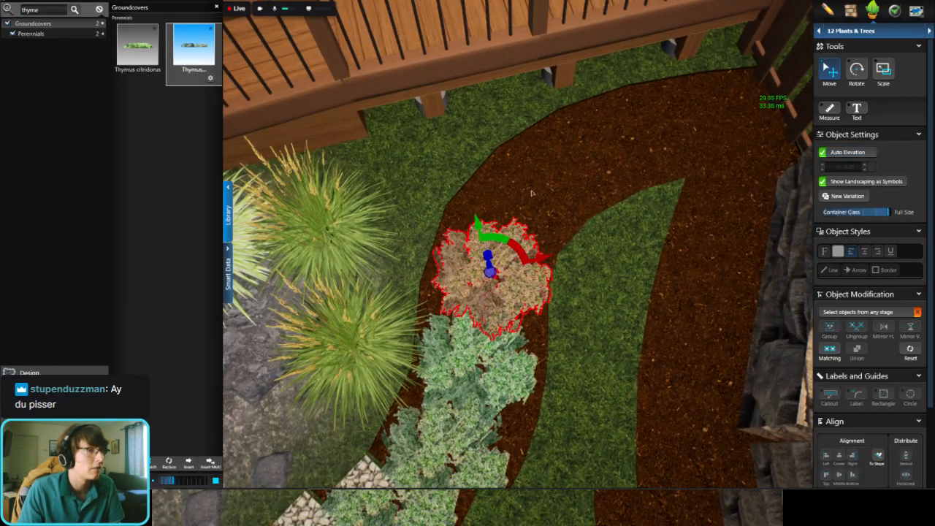
{"action": "left_click", "coordinate": [539, 193]}
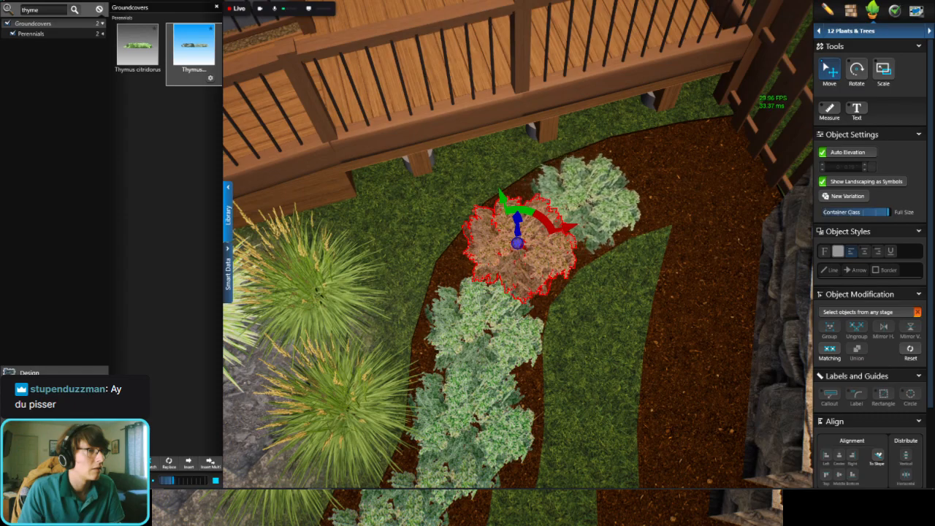
{"action": "mouse_move", "coordinate": [593, 202]}
{"action": "right_mouse_down"}
{"action": "mouse_move", "coordinate": [590, 194]}
{"action": "mouse_move", "coordinate": [583, 209]}
{"action": "right_mouse_up"}
{"action": "right_click_drag", "start_coordinate": [590, 178], "coordinate": [585, 191]}
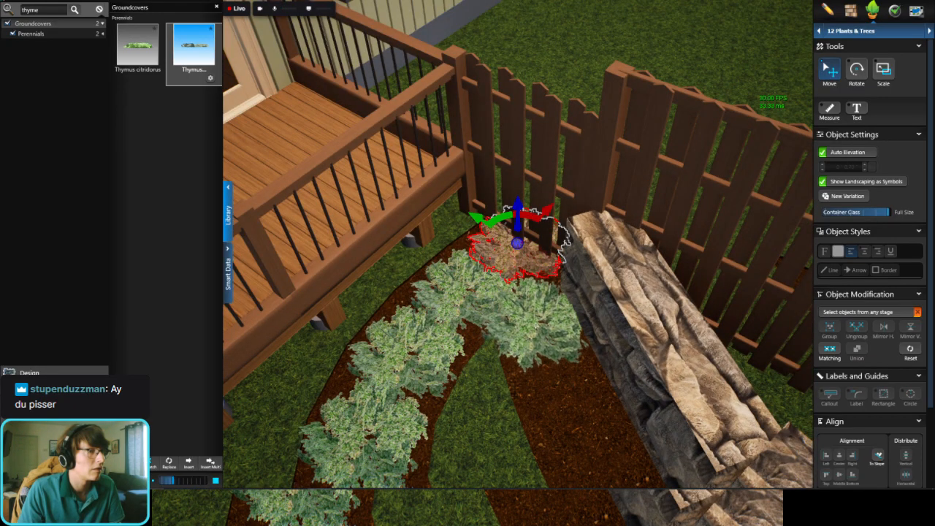
Step: Fill the rest of the planter with thyme copies from the fence corner along the stone wall up to the brown mulch section
{"action": "right_click_drag", "start_coordinate": [538, 321], "coordinate": [565, 320]}
{"action": "scroll", "coordinate": [548, 327], "scroll_direction": "down", "scroll_amount": 3}
{"action": "left_click", "coordinate": [590, 302]}
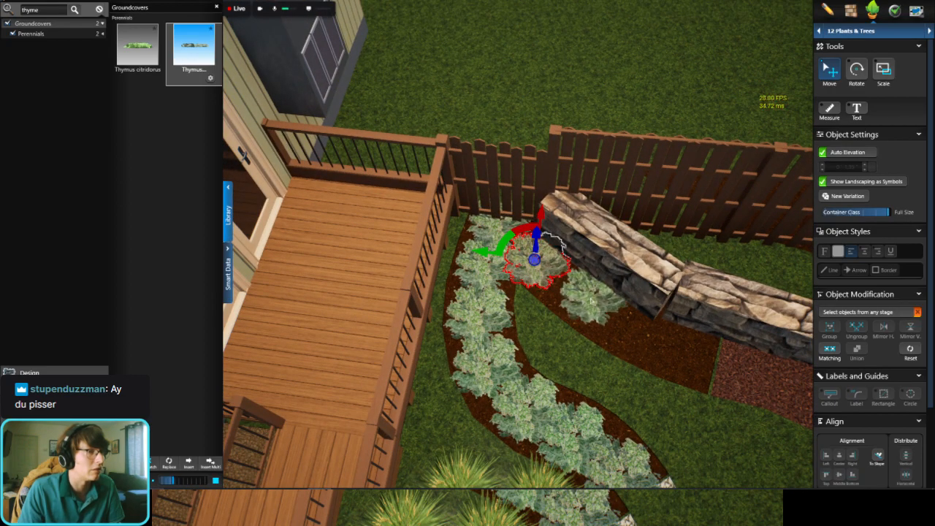
{"action": "right_click_drag", "start_coordinate": [577, 289], "coordinate": [509, 236]}
{"action": "left_click", "coordinate": [584, 241]}
{"action": "scroll", "coordinate": [585, 245], "scroll_direction": "down", "scroll_amount": 8}
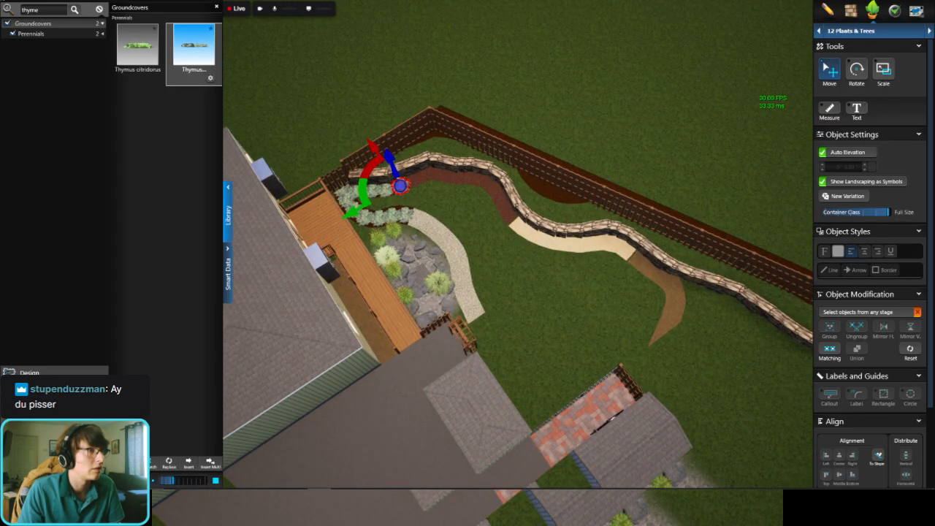
{"action": "left_click", "coordinate": [467, 244]}
Step: Review the planted yard from above and switch to the 2D plan view around the last planter section
{"action": "scroll", "coordinate": [468, 243], "scroll_direction": "up", "scroll_amount": 2}
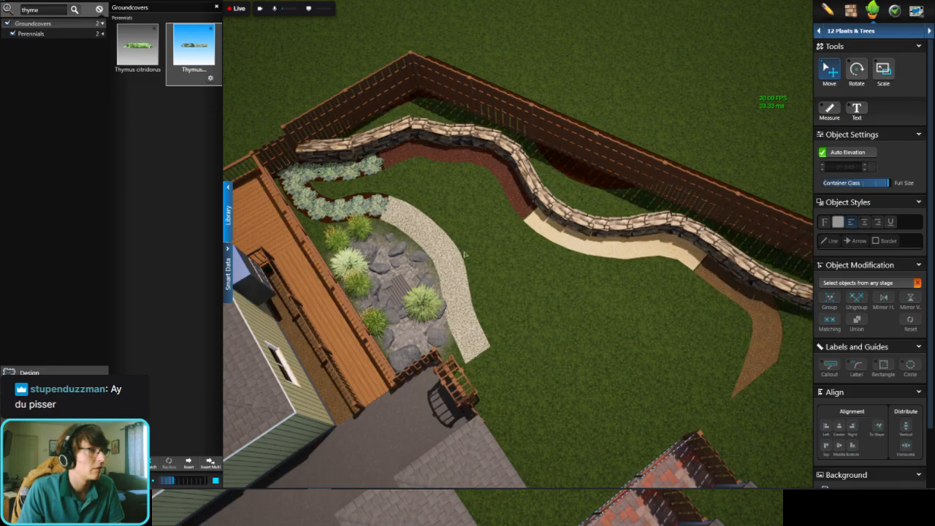
{"action": "scroll", "coordinate": [504, 304], "scroll_direction": "up", "scroll_amount": 2}
{"action": "mouse_move", "coordinate": [504, 304]}
{"action": "right_mouse_down"}
{"action": "mouse_move", "coordinate": [470, 237]}
{"action": "mouse_move", "coordinate": [477, 187]}
{"action": "mouse_move", "coordinate": [476, 243]}
{"action": "mouse_move", "coordinate": [497, 309]}
{"action": "mouse_move", "coordinate": [508, 314]}
{"action": "right_mouse_up"}
{"action": "scroll", "coordinate": [669, 263], "scroll_direction": "down", "scroll_amount": 3}
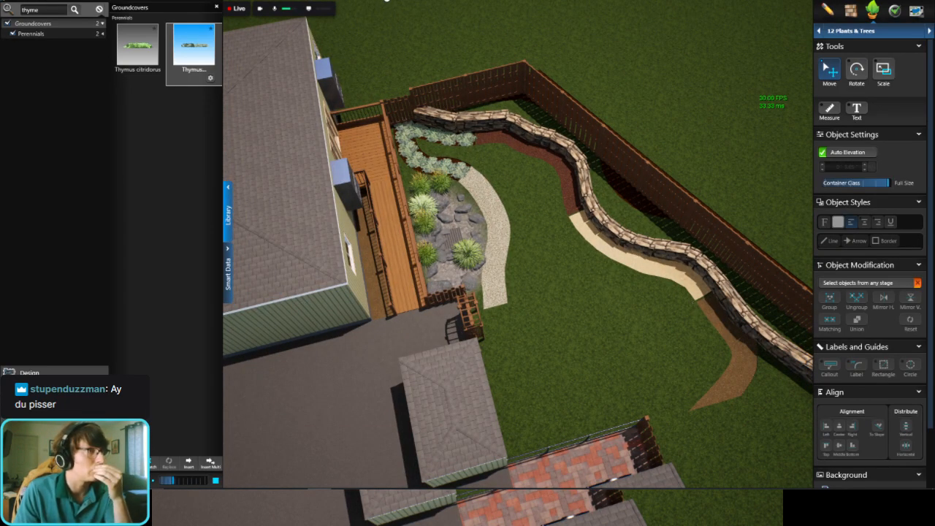
{"action": "left_click", "coordinate": [441, 3]}
{"action": "scroll", "coordinate": [595, 241], "scroll_direction": "down", "scroll_amount": 5}
{"action": "scroll", "coordinate": [433, 275], "scroll_direction": "up", "scroll_amount": 2}
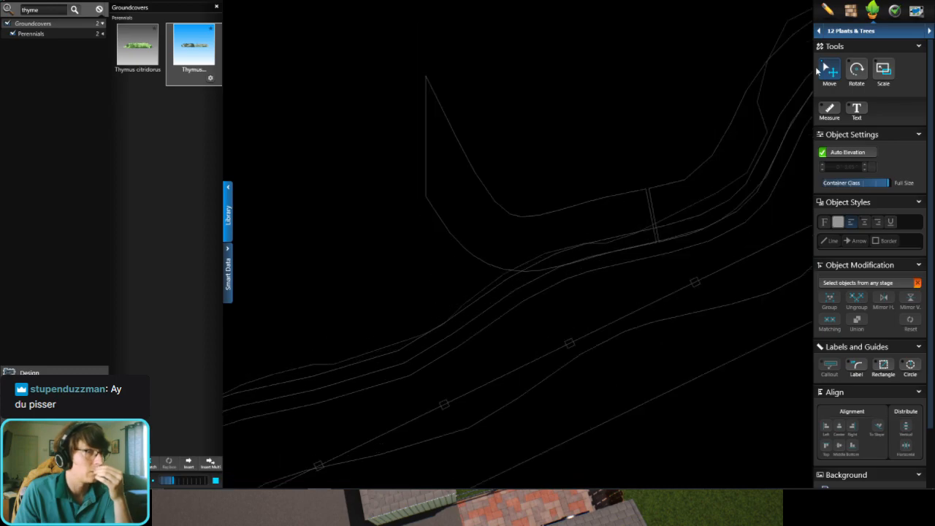
Step: Switch to the Planters stage and shift the pointed end planter section slightly away from the stone wall
{"action": "left_click", "coordinate": [855, 32]}
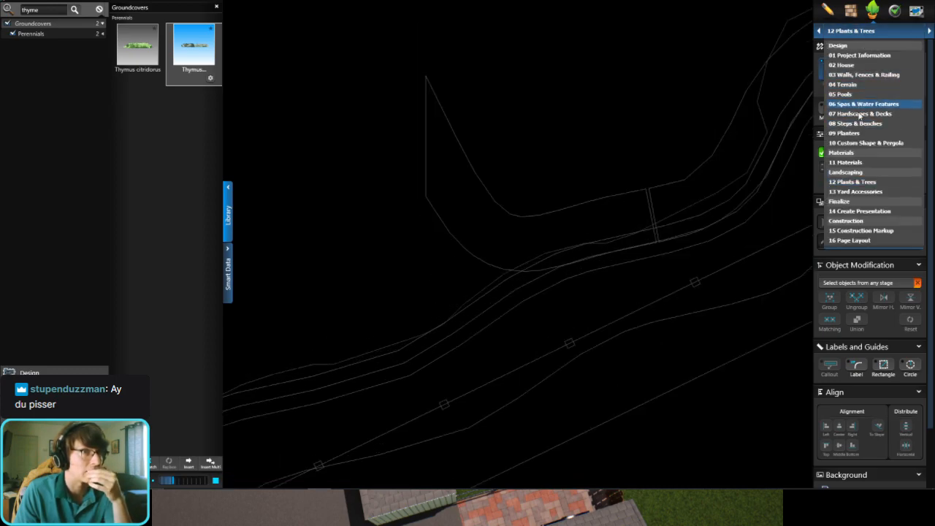
{"action": "left_click", "coordinate": [847, 133]}
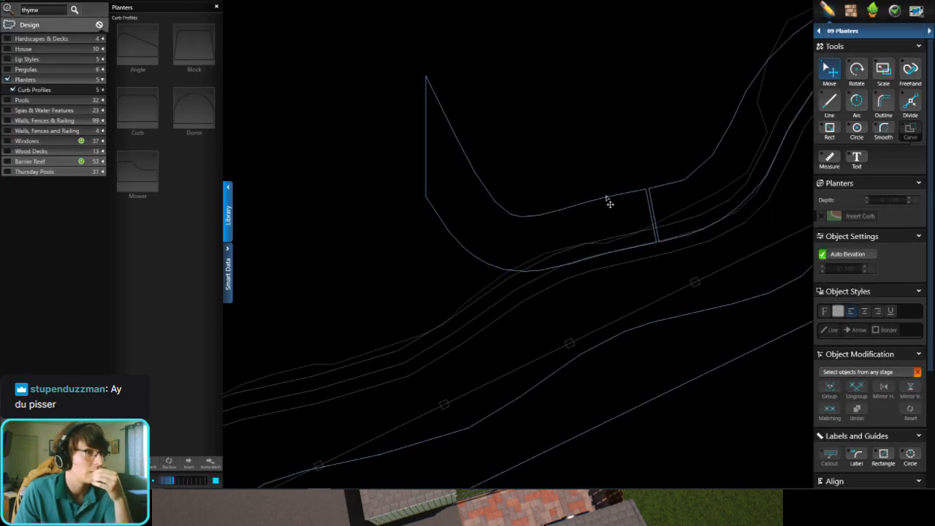
{"action": "left_click", "coordinate": [606, 198]}
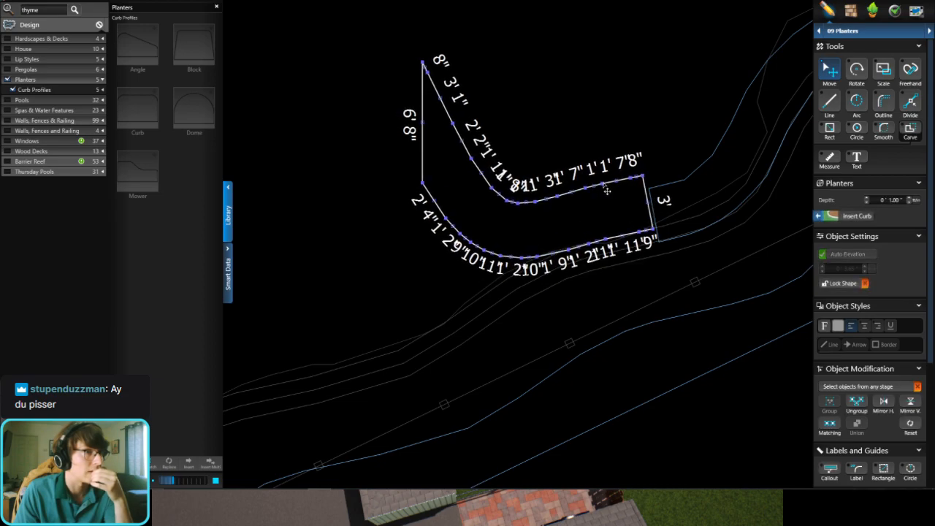
{"action": "middle_click_drag", "start_coordinate": [533, 219], "coordinate": [511, 224]}
{"action": "middle_click_drag", "start_coordinate": [649, 117], "coordinate": [544, 221]}
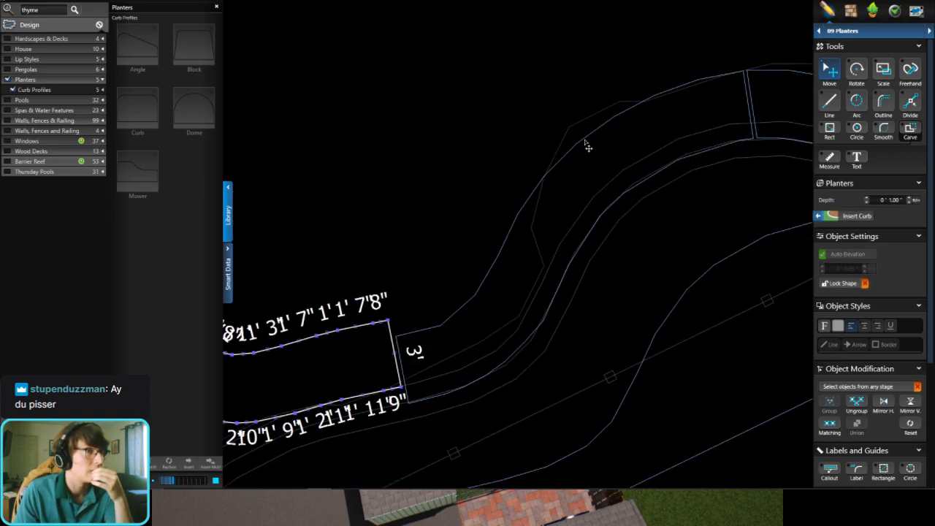
Step: Shift the sand section and the dark mulch section beside it slightly away from the stone wall to match the end section
{"action": "left_click", "coordinate": [585, 141]}
{"action": "left_click_drag", "start_coordinate": [586, 146], "coordinate": [583, 126]}
{"action": "middle_click_drag", "start_coordinate": [641, 141], "coordinate": [339, 232]}
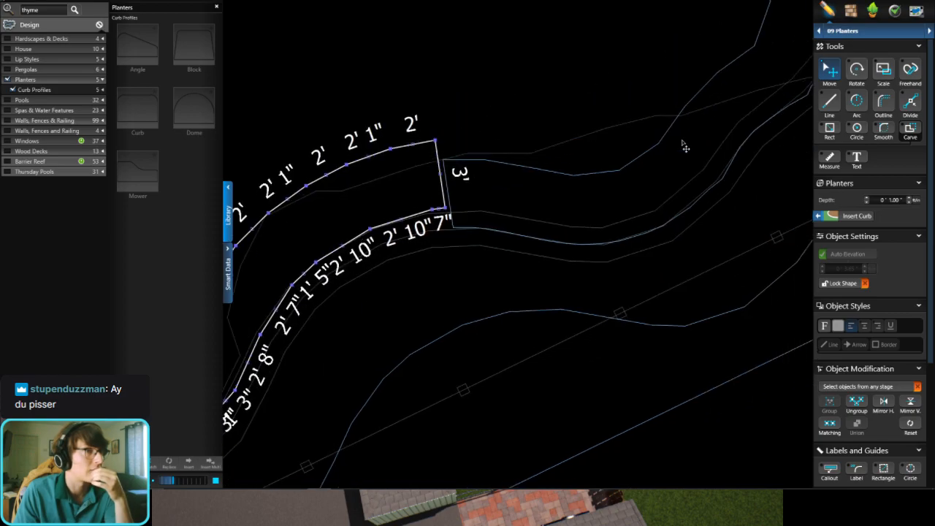
{"action": "middle_click_drag", "start_coordinate": [680, 147], "coordinate": [523, 303]}
{"action": "scroll", "coordinate": [520, 307], "scroll_direction": "down", "scroll_amount": 3}
{"action": "scroll", "coordinate": [484, 309], "scroll_direction": "up", "scroll_amount": 2}
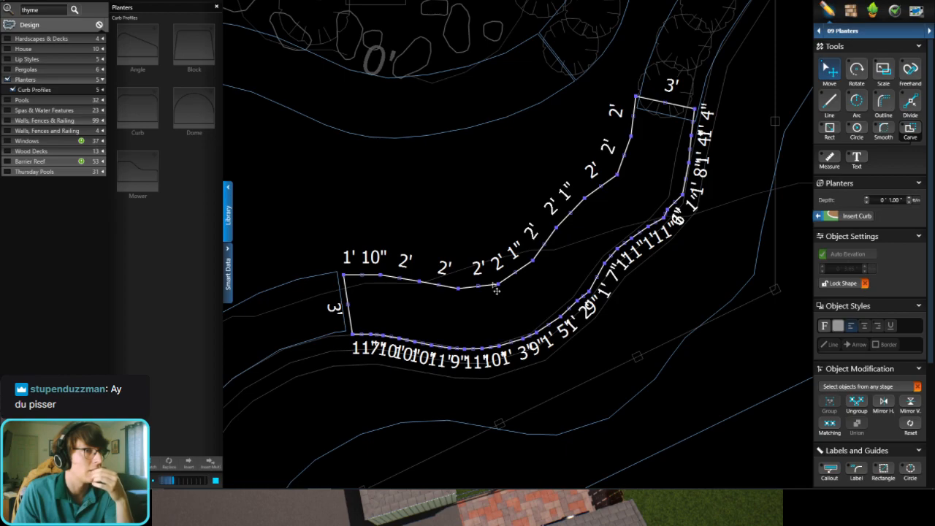
Step: Pull the dark mulch section's wall-side points inward near the thyme planter so that edge clears the wall
{"action": "scroll", "coordinate": [674, 196], "scroll_direction": "up", "scroll_amount": 3}
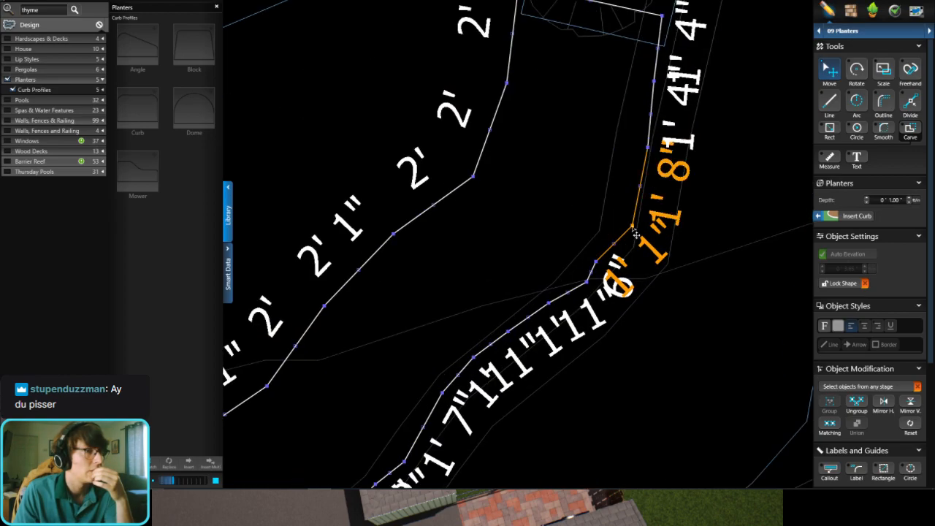
{"action": "left_click_drag", "start_coordinate": [633, 224], "coordinate": [621, 144]}
{"action": "middle_click_drag", "start_coordinate": [639, 66], "coordinate": [612, 196]}
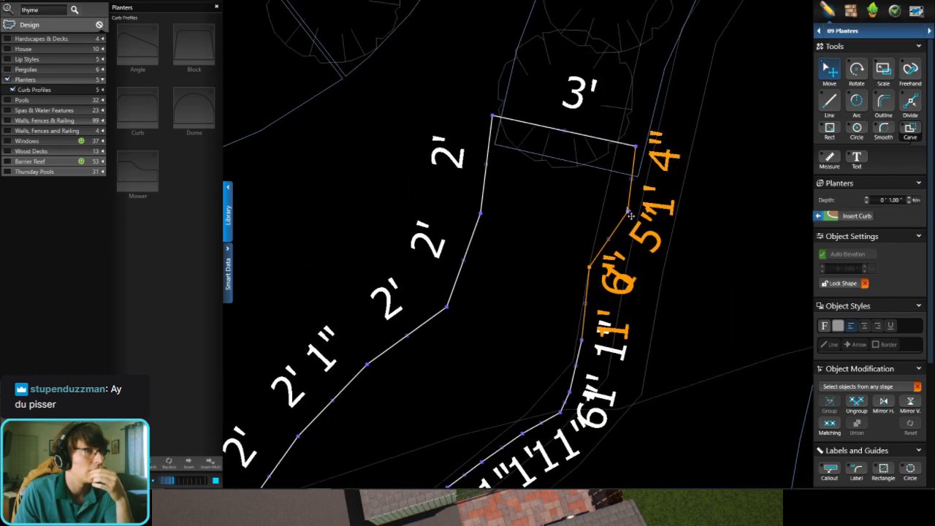
{"action": "left_click_drag", "start_coordinate": [630, 217], "coordinate": [603, 199]}
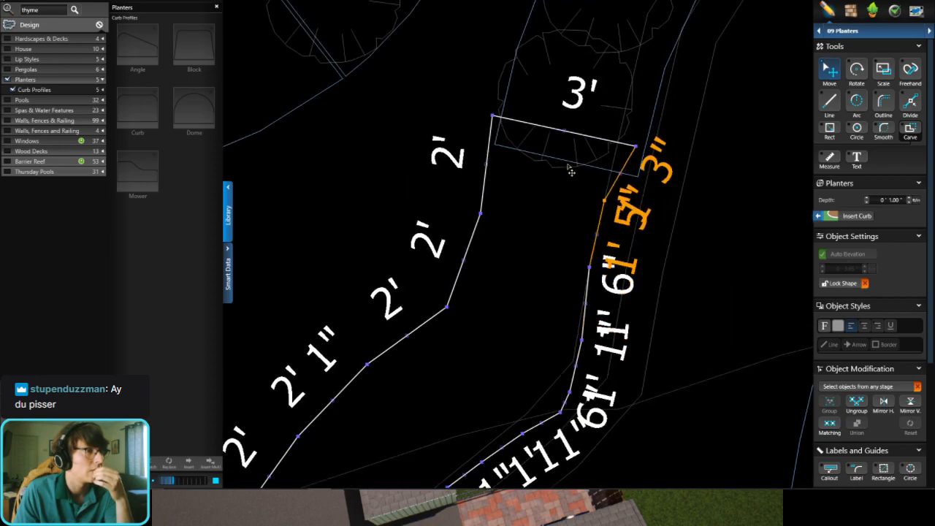
Step: Reshape the dark mulch section's lawn-side points outward into a smoother curve approaching the thyme planter
{"action": "left_click_drag", "start_coordinate": [479, 213], "coordinate": [468, 206]}
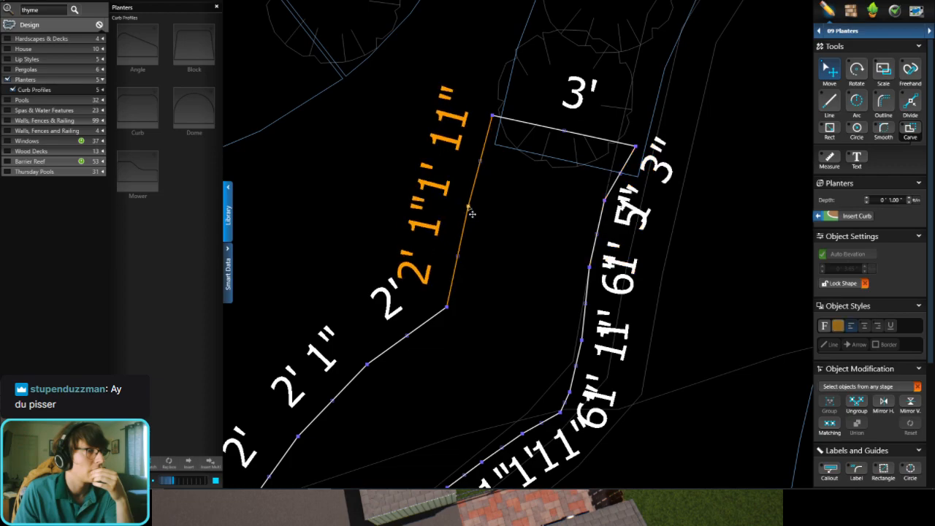
{"action": "left_click_drag", "start_coordinate": [446, 307], "coordinate": [428, 301]}
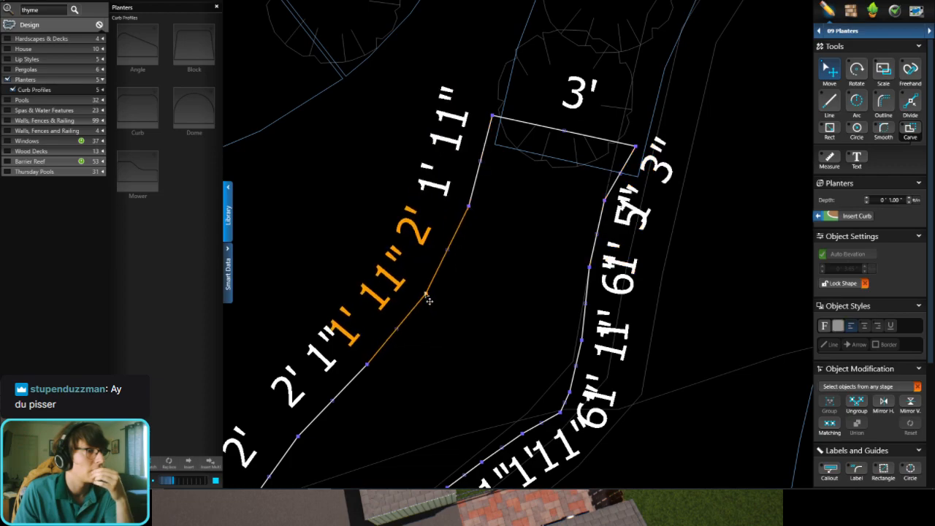
{"action": "left_click_drag", "start_coordinate": [371, 365], "coordinate": [360, 356]}
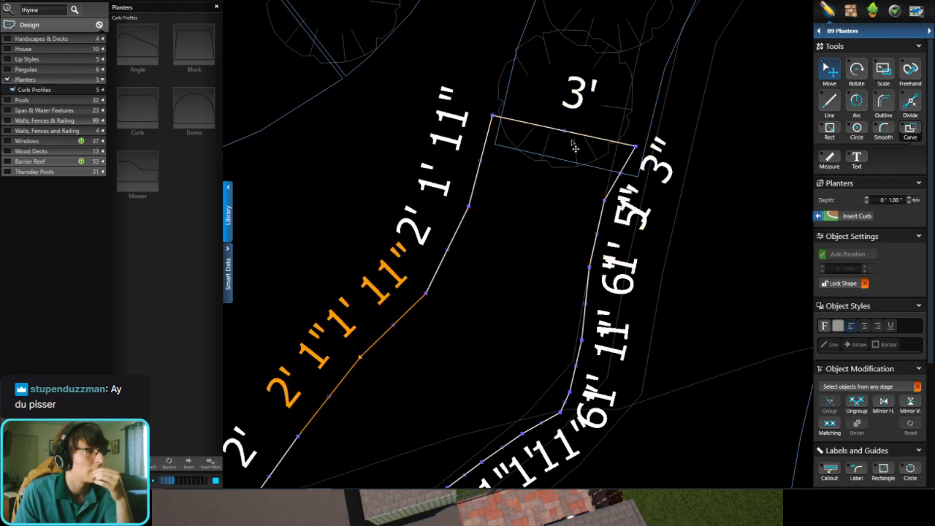
{"action": "mouse_move", "coordinate": [637, 154]}
{"action": "left_mouse_down"}
{"action": "mouse_move", "coordinate": [622, 149]}
{"action": "mouse_move", "coordinate": [636, 154]}
{"action": "left_mouse_up"}
Step: Straighten the kink in the dark mulch section's wall-side edge at the bend and deselect the section
{"action": "scroll", "coordinate": [603, 175], "scroll_direction": "down", "scroll_amount": 2}
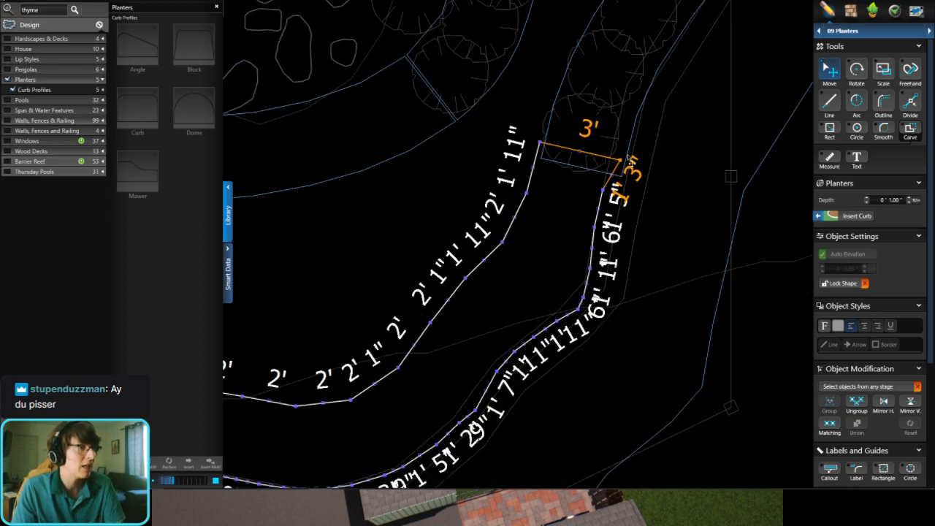
{"action": "scroll", "coordinate": [580, 329], "scroll_direction": "up", "scroll_amount": 2}
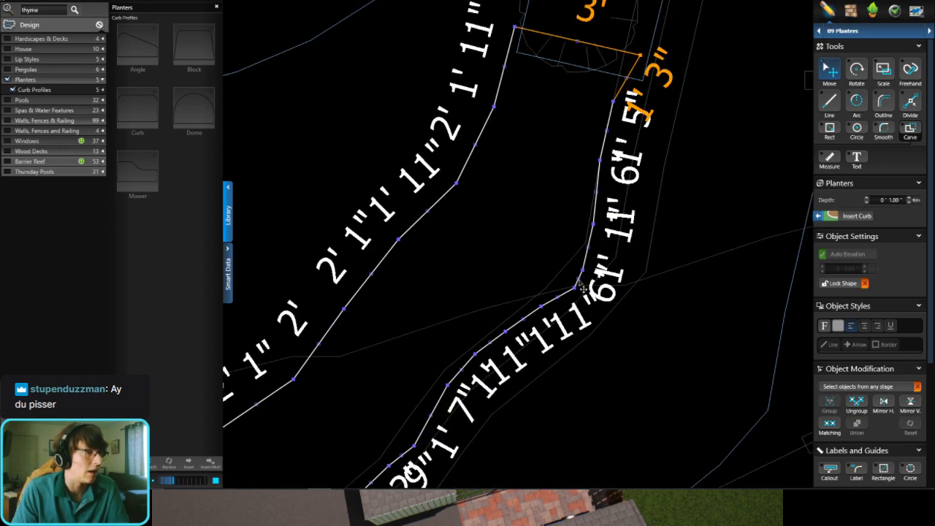
{"action": "left_click_drag", "start_coordinate": [571, 287], "coordinate": [562, 286]}
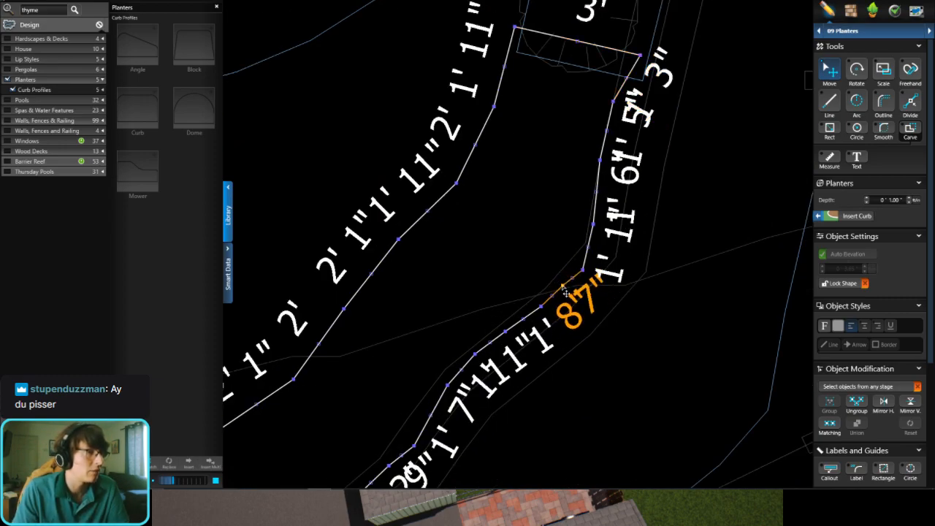
{"action": "left_click", "coordinate": [546, 114]}
{"action": "middle_click_drag", "start_coordinate": [517, 180], "coordinate": [501, 223]}
{"action": "scroll", "coordinate": [503, 226], "scroll_direction": "down", "scroll_amount": 3}
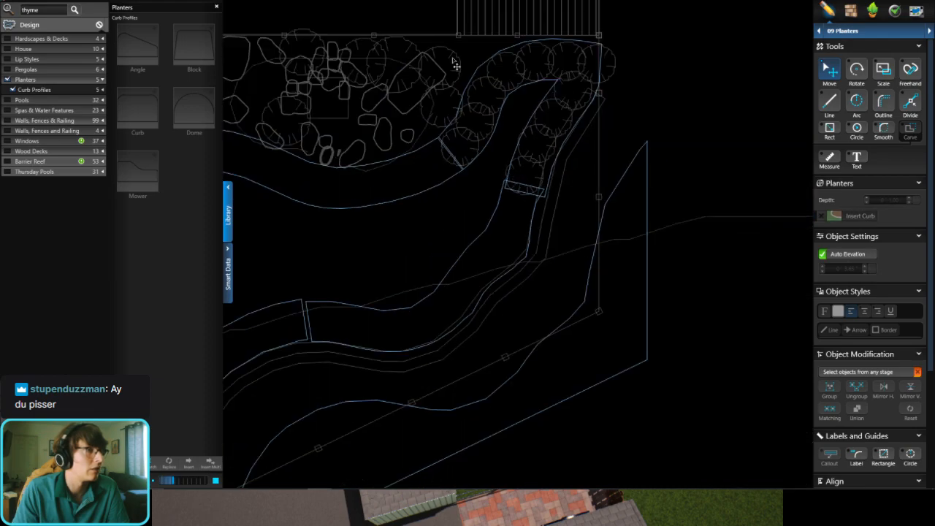
Step: Shorten the thyme planter by pulling its 3' end edge back from the overlap with the dark mulch section
{"action": "scroll", "coordinate": [511, 197], "scroll_direction": "up", "scroll_amount": 3}
{"action": "left_click", "coordinate": [523, 143]}
{"action": "scroll", "coordinate": [546, 219], "scroll_direction": "up", "scroll_amount": 2}
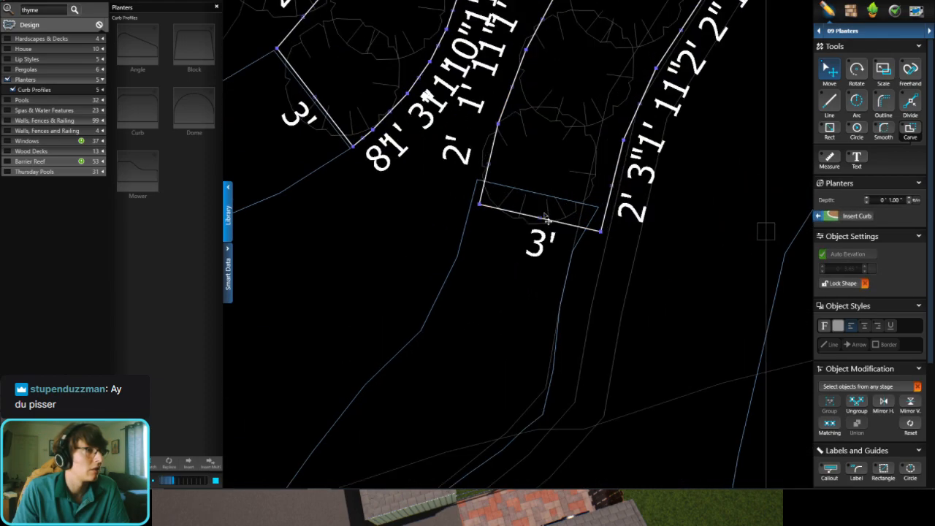
{"action": "left_click_drag", "start_coordinate": [542, 214], "coordinate": [534, 184]}
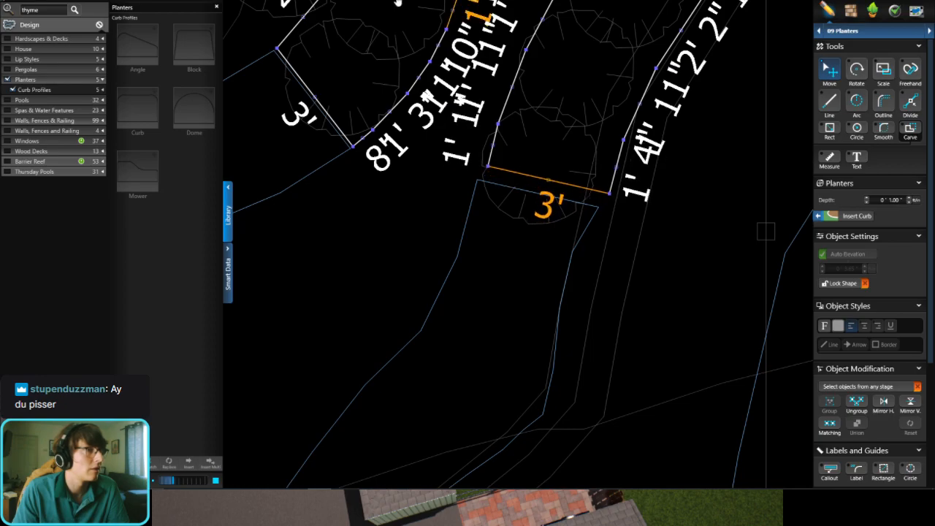
Step: Review the adjusted planter sections around the yard in 3D and save the design
{"action": "key", "text": "space"}
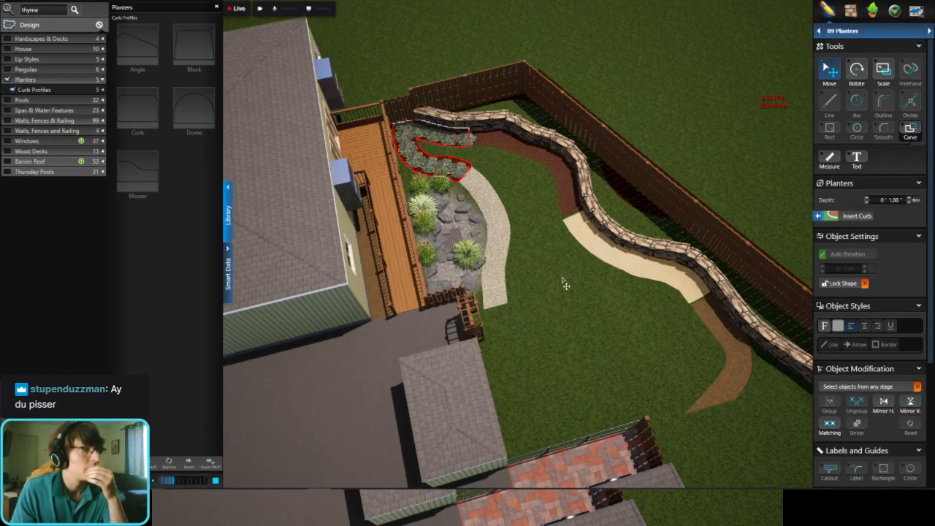
{"action": "left_click", "coordinate": [641, 324]}
{"action": "left_click_drag", "start_coordinate": [640, 325], "coordinate": [580, 330]}
{"action": "right_click_drag", "start_coordinate": [579, 330], "coordinate": [497, 358]}
{"action": "scroll", "coordinate": [496, 358], "scroll_direction": "down", "scroll_amount": 4}
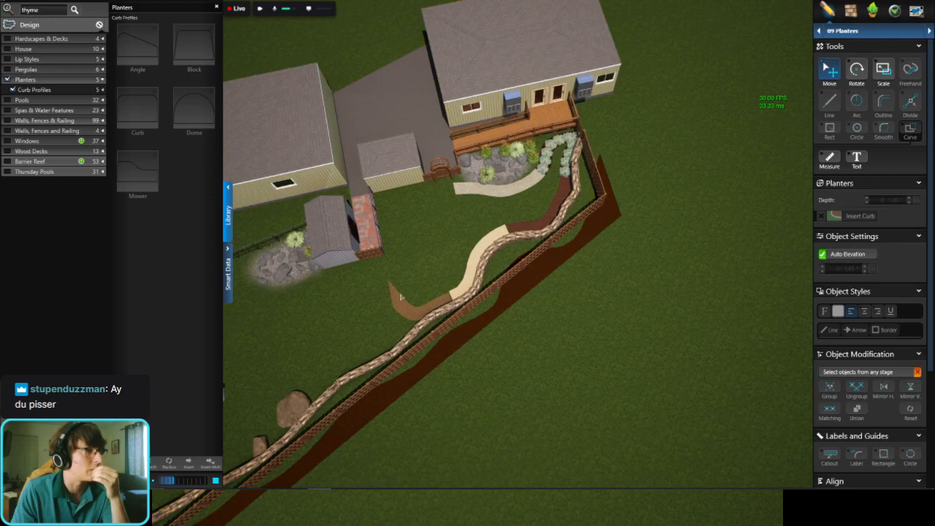
{"action": "scroll", "coordinate": [626, 192], "scroll_direction": "up", "scroll_amount": 5}
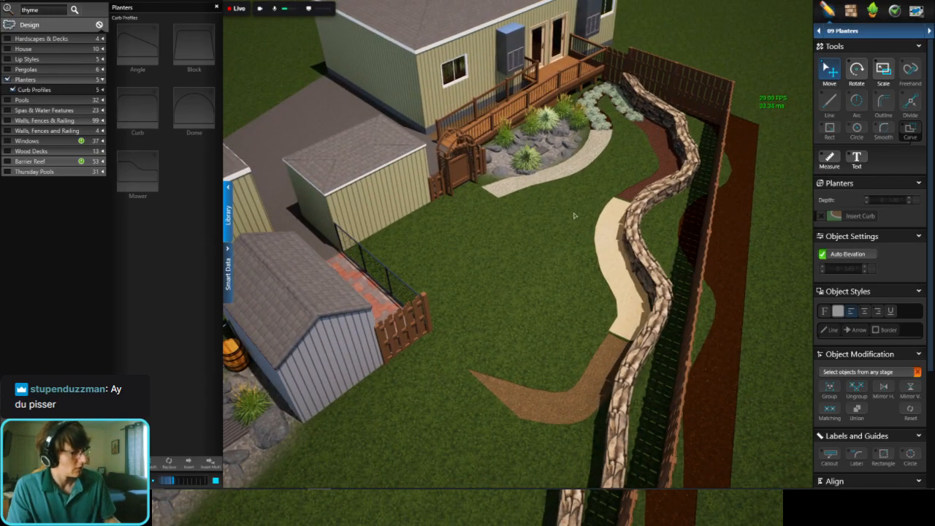
{"action": "key", "text": "ctrl+s"}
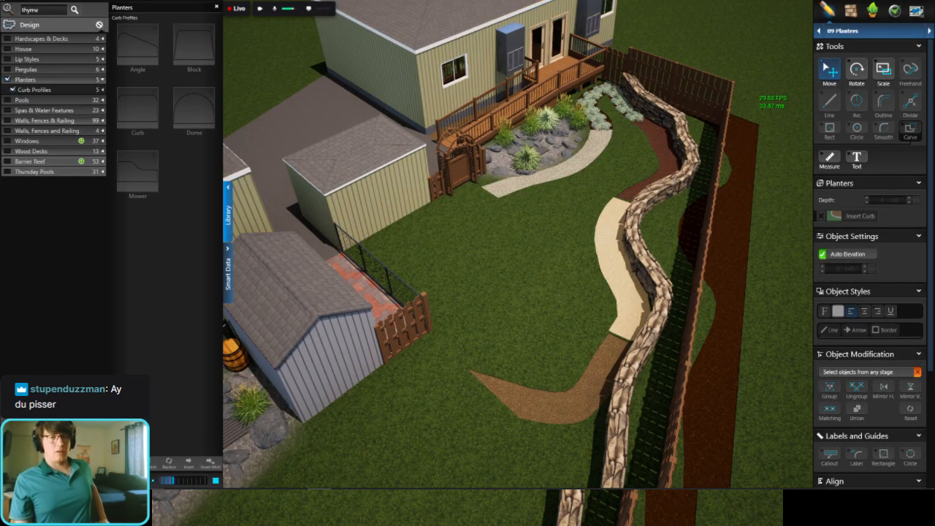